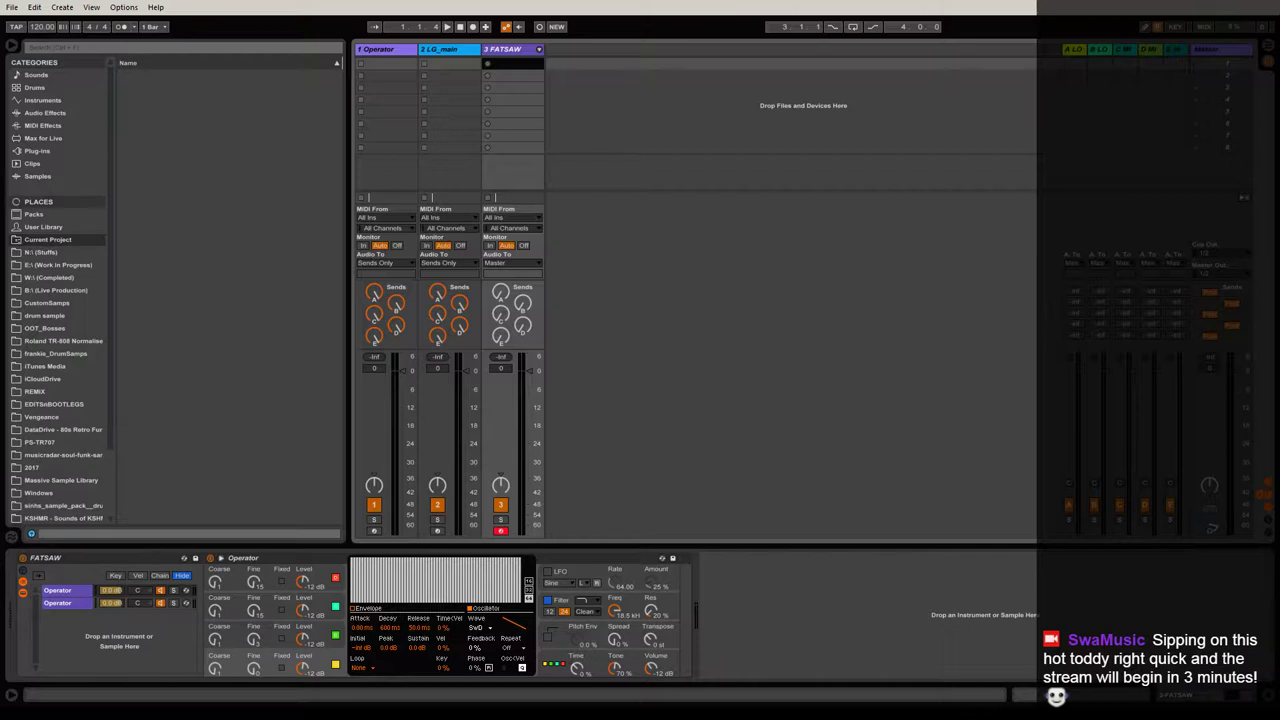
Switch to the file explorer window showing the E:\CustomSamps folder.
key("alt+Tab")
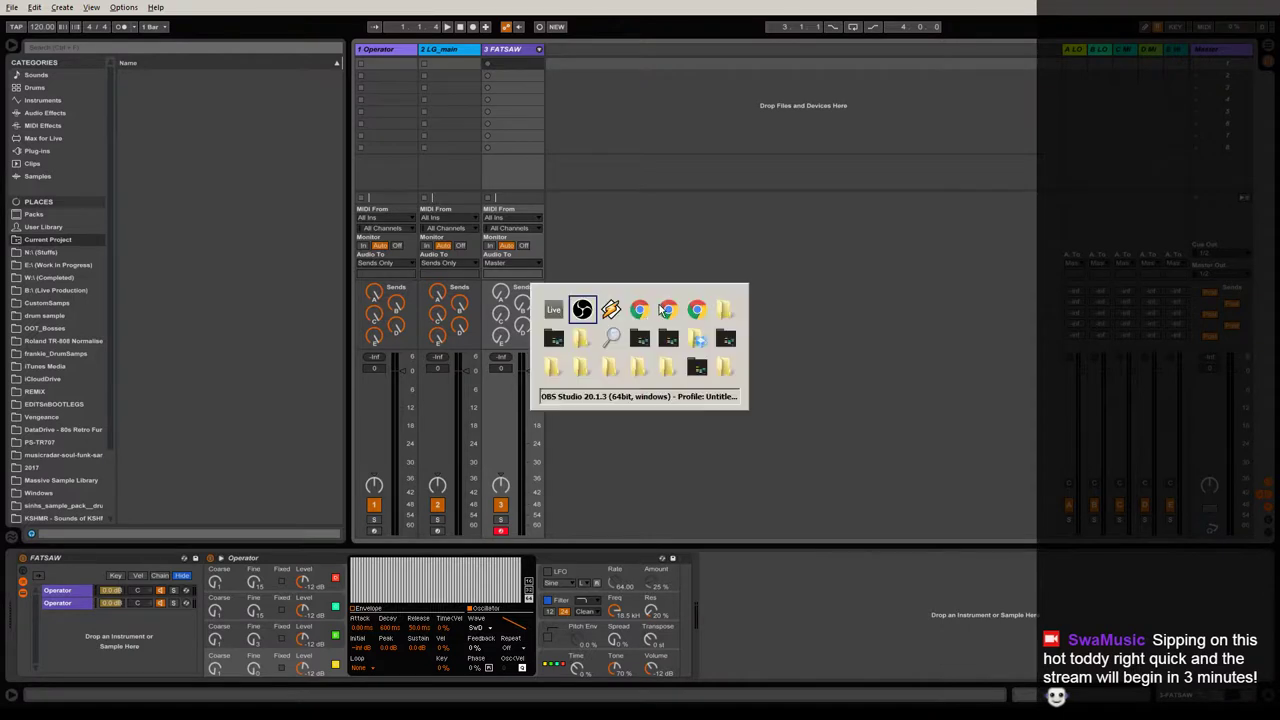
key("Tab")
key("Tab")
key("Tab")
key("Tab")
key("Tab")
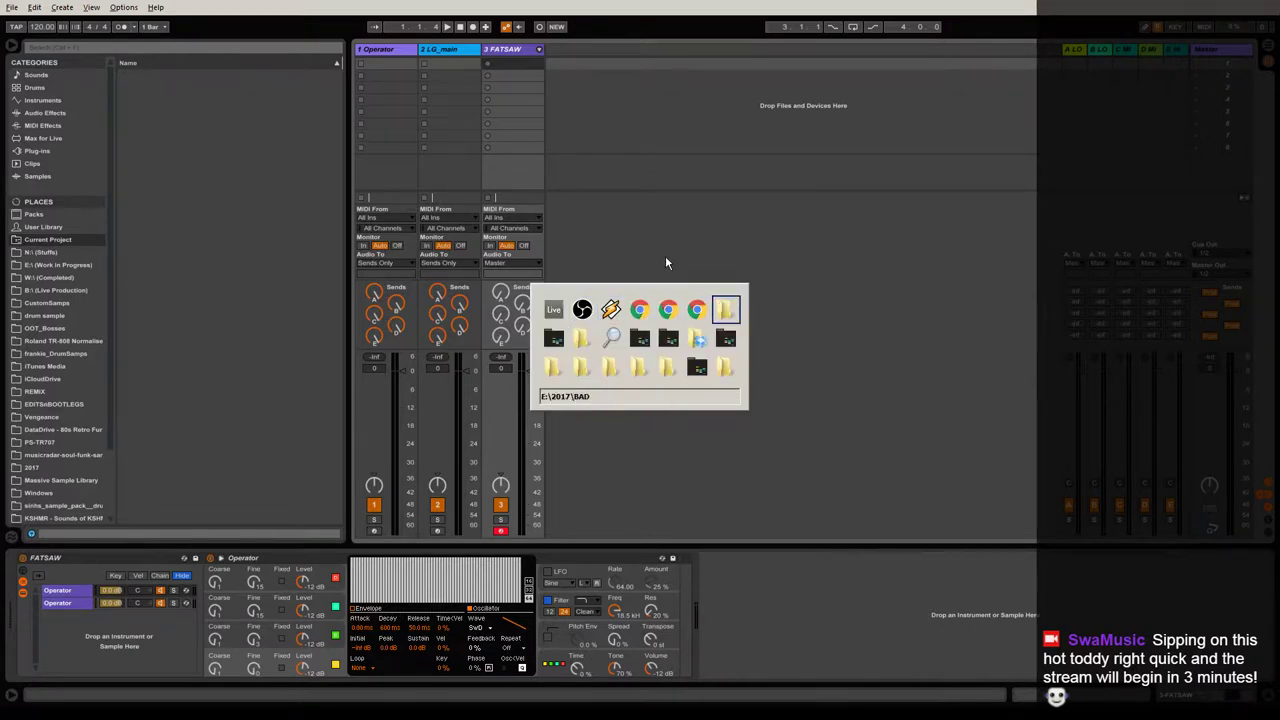
key("Tab")
key("Tab")
key("Tab")
key("Tab")
key("Tab")
key("Tab")
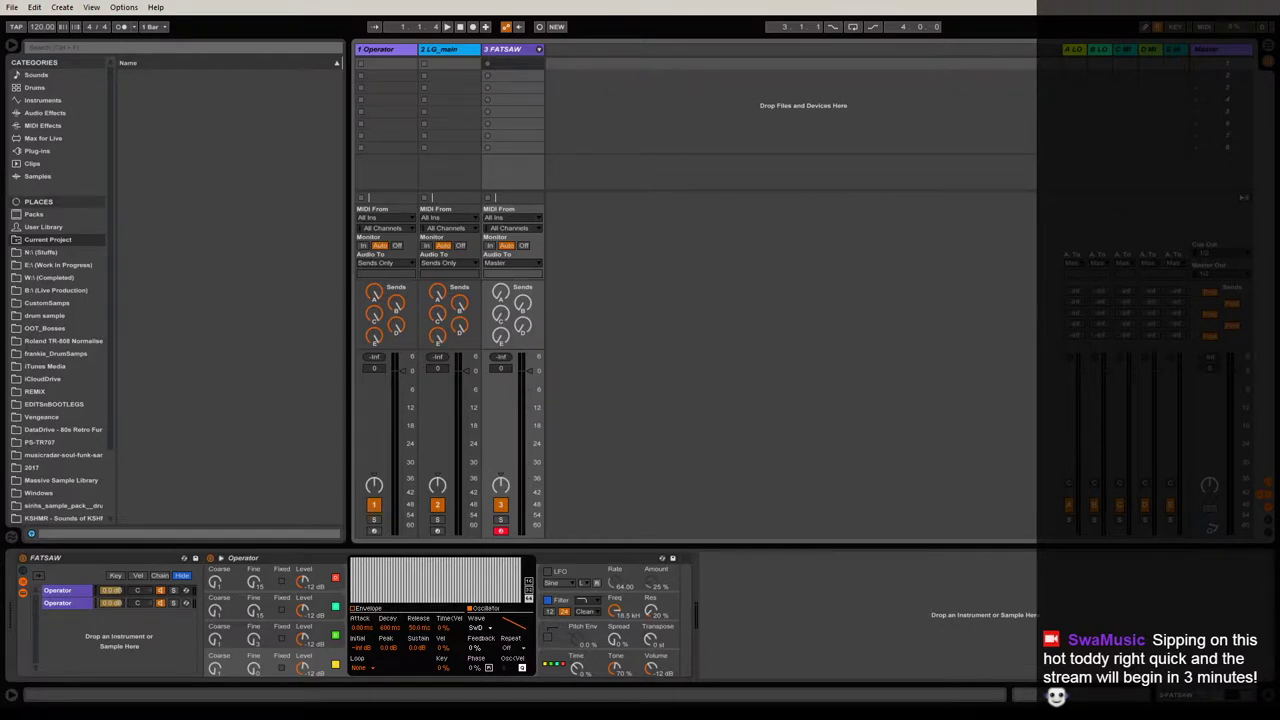
left_click_drag(1270, 90, 640, 41)
Import SEREBRO_-_Mi_Mi_Mi_Official_Video.wav onto a new audio track and place its clip at bar 1 of the arrangement.
left_click(502, 119)
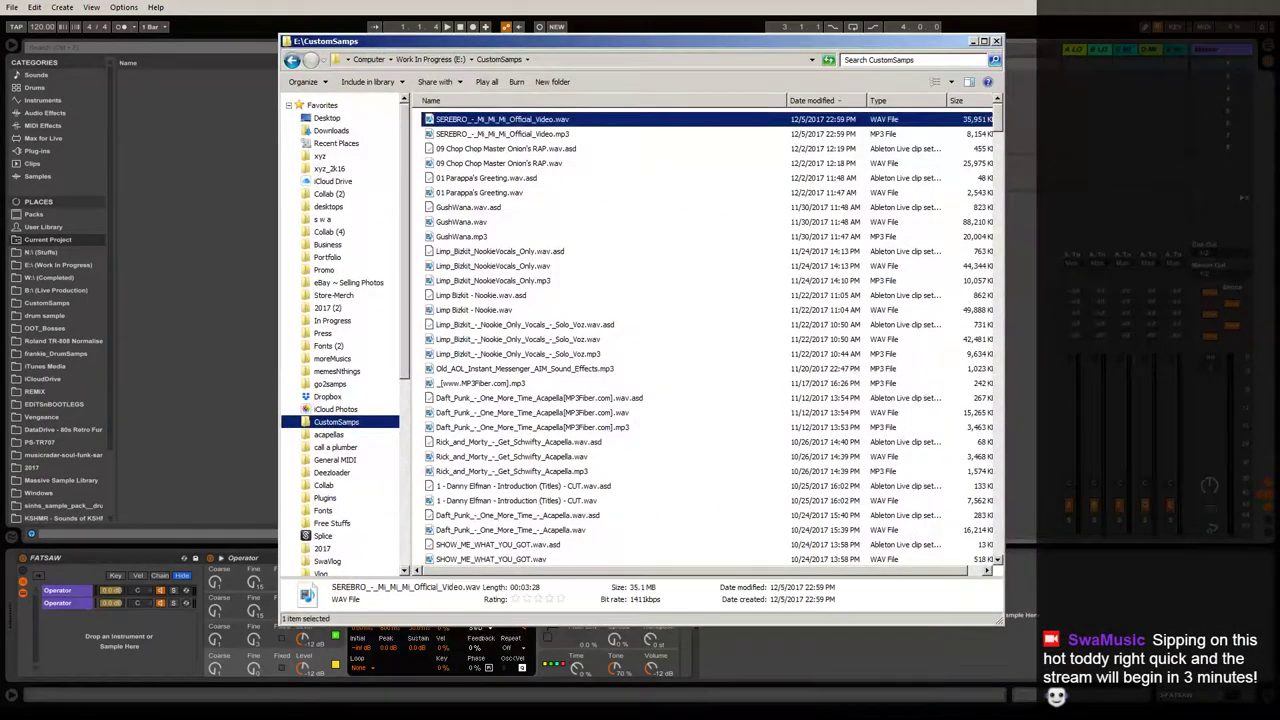
key("alt+Tab")
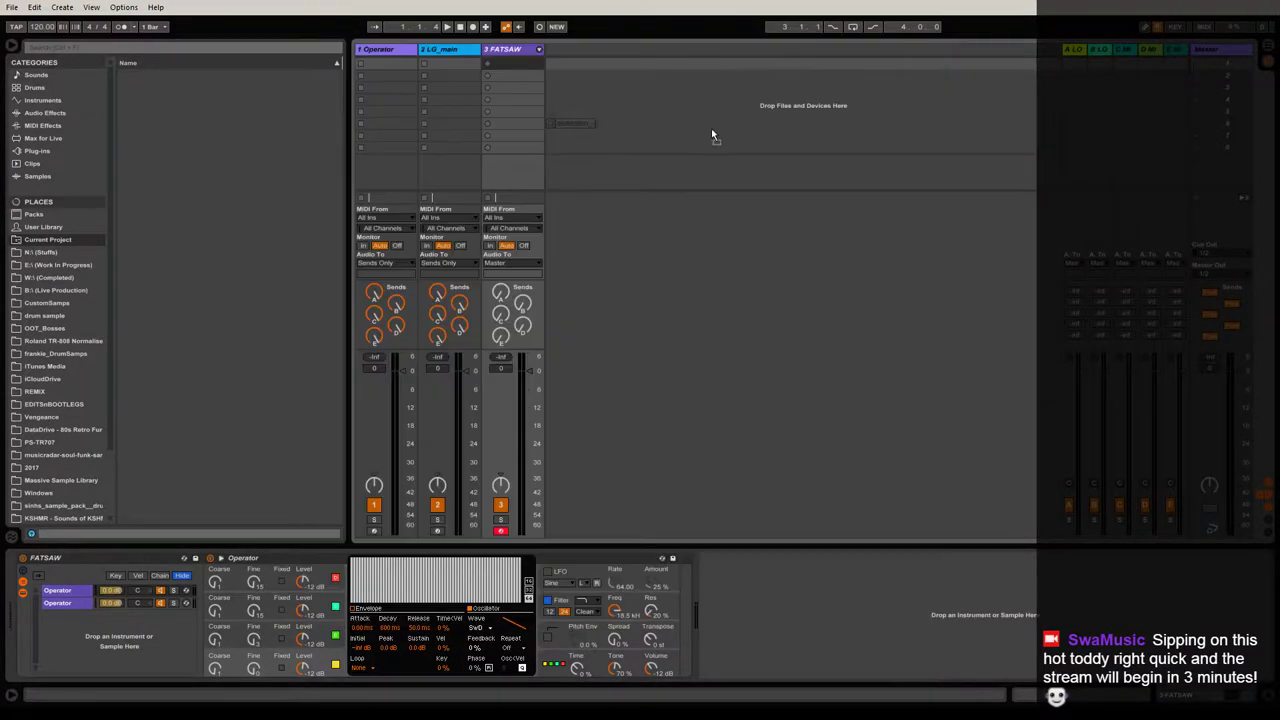
mouse_move(574, 88)
left_mouse_down()
mouse_move(593, 63)
mouse_move(577, 63)
left_mouse_up()
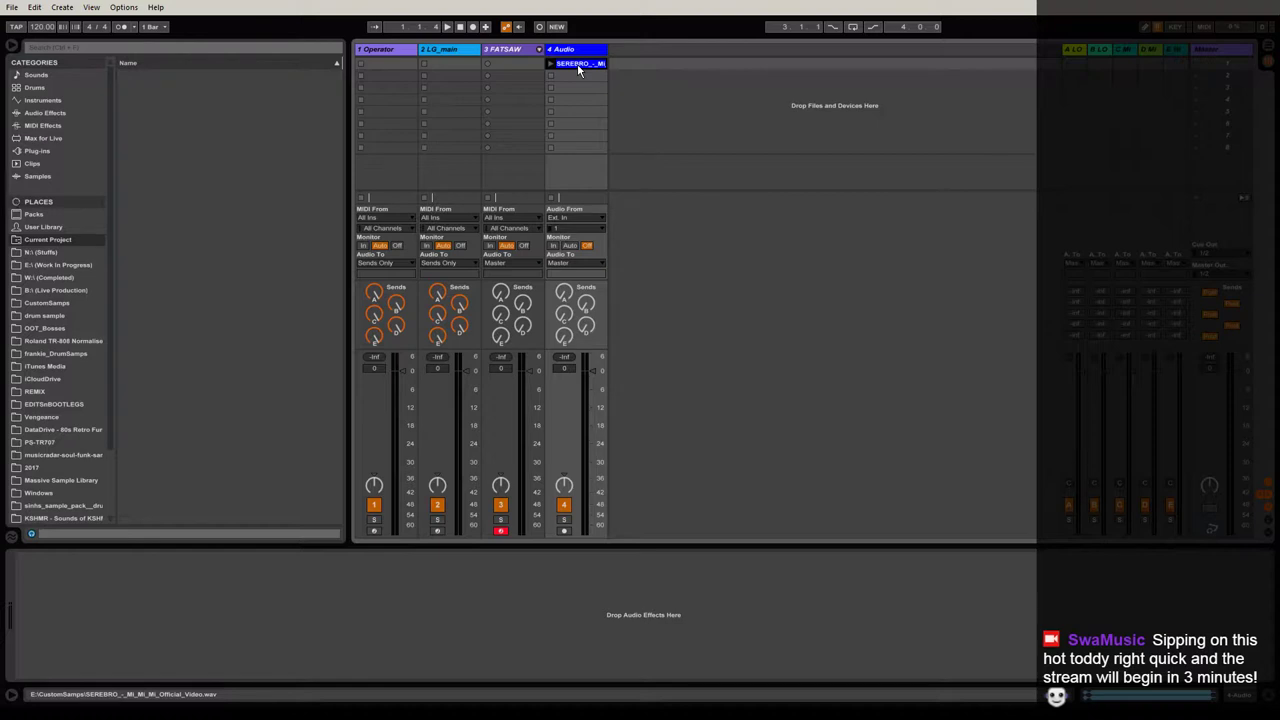
key("Tab")
left_click_drag(577, 63, 358, 290)
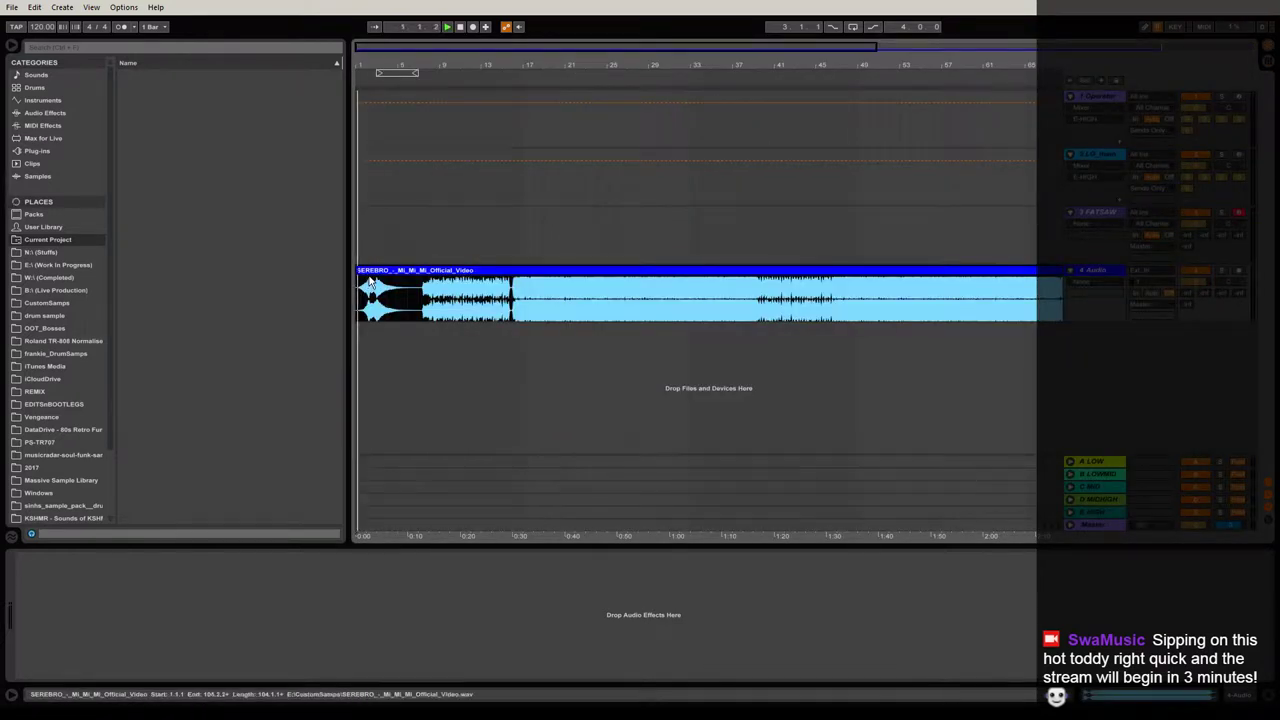
Examine the audio device, sample rate and latency settings in the preferences.
left_click(124, 7)
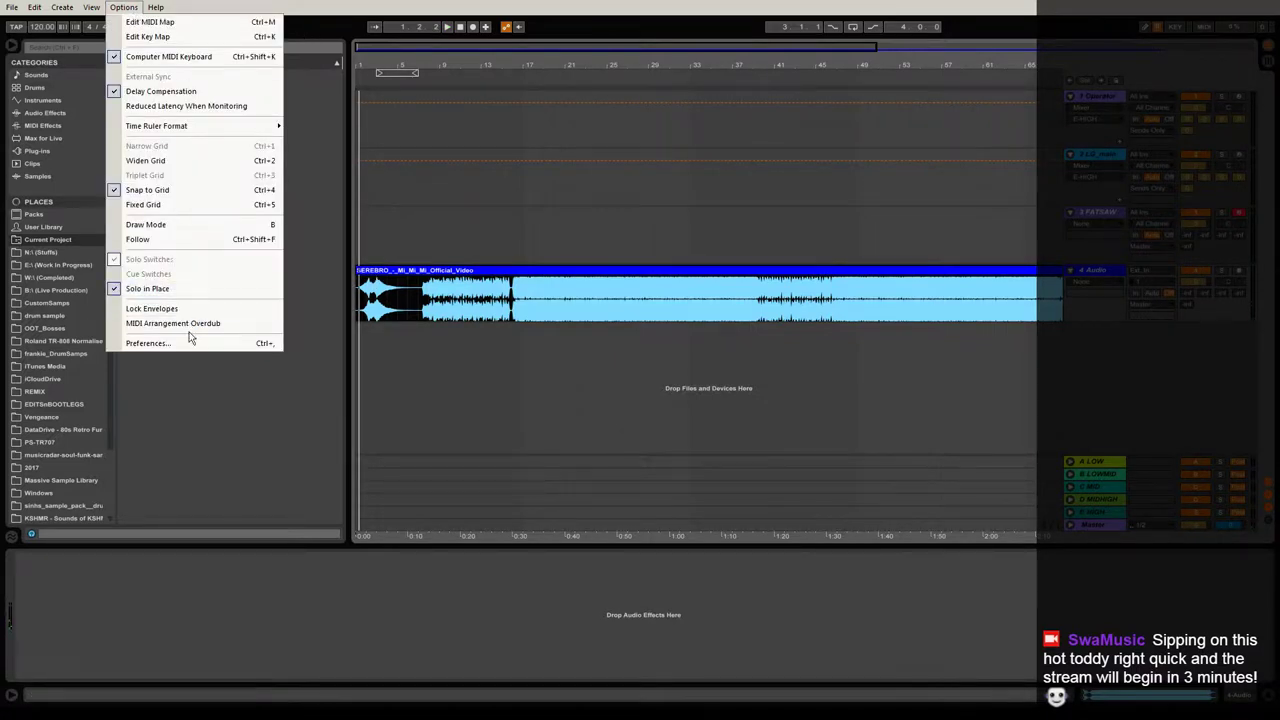
left_click(123, 12)
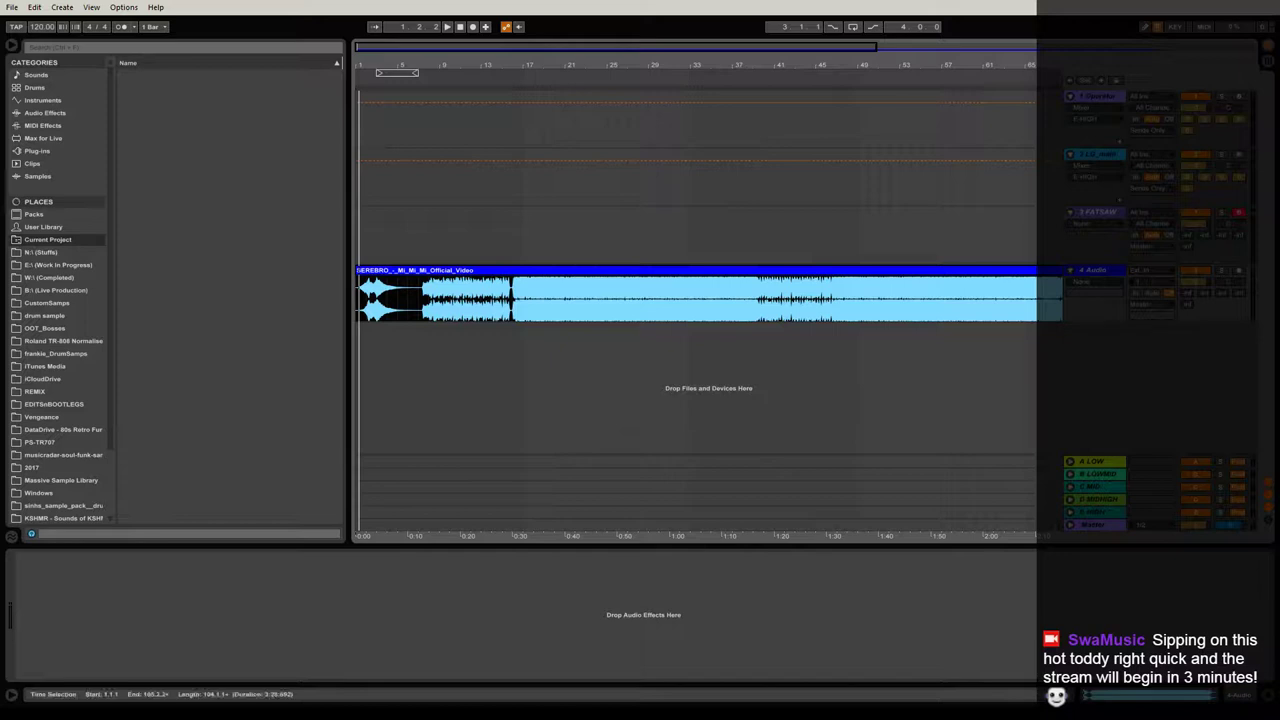
left_click(122, 8)
left_click(122, 10)
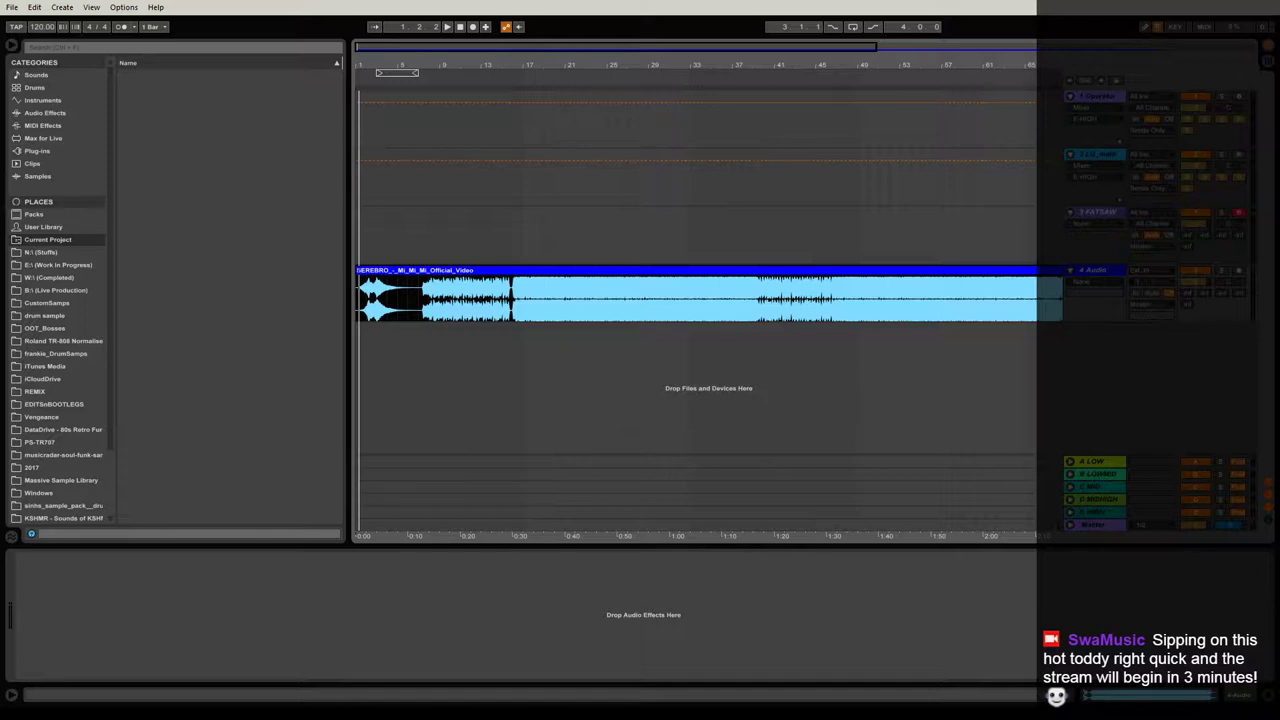
key("alt+Tab")
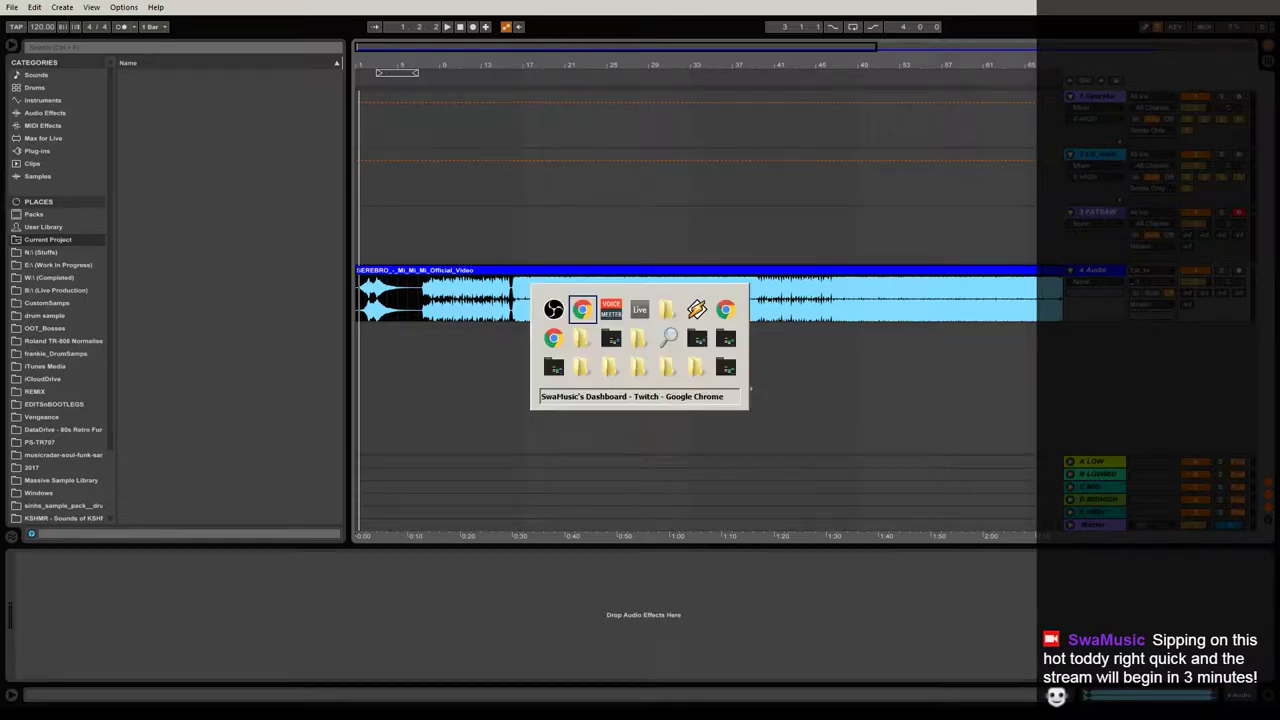
key("alt+Tab")
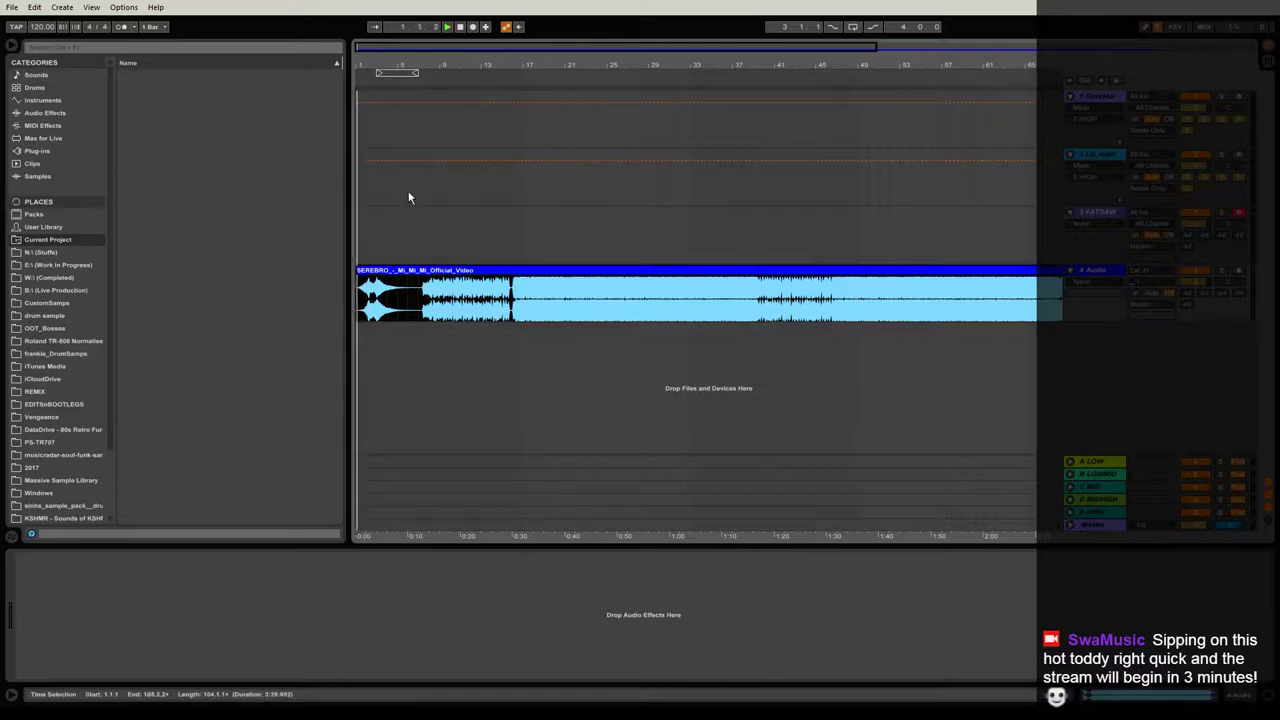
left_click(123, 7)
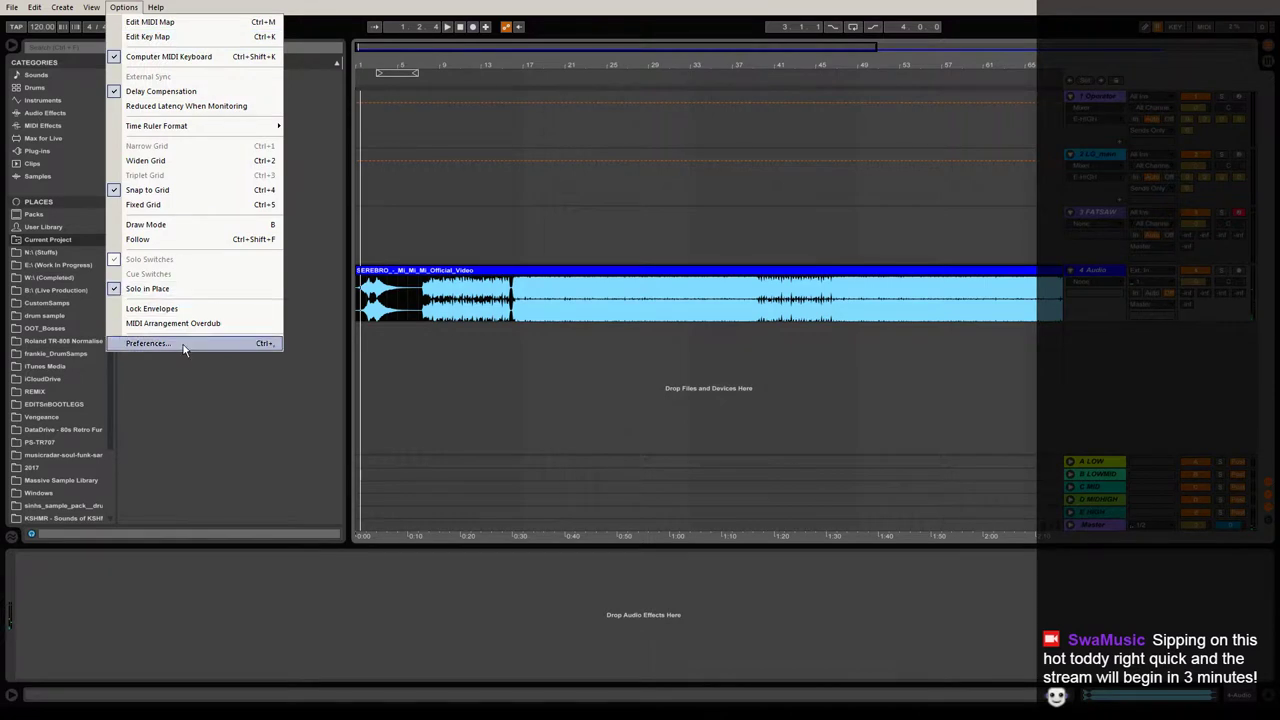
left_click(148, 343)
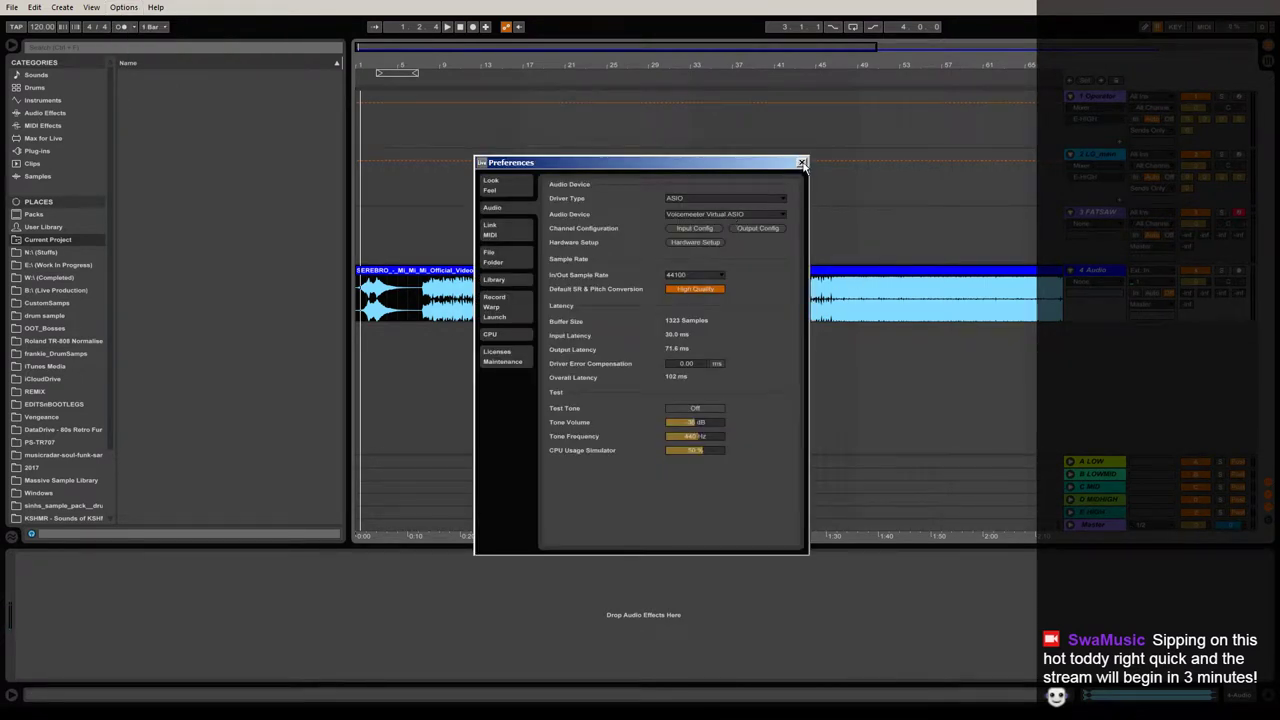
left_click(802, 163)
Trim the start of the SEREBRO clip to bar 7 and lower its gain to -7.66 dB.
left_click_drag(359, 271, 418, 262)
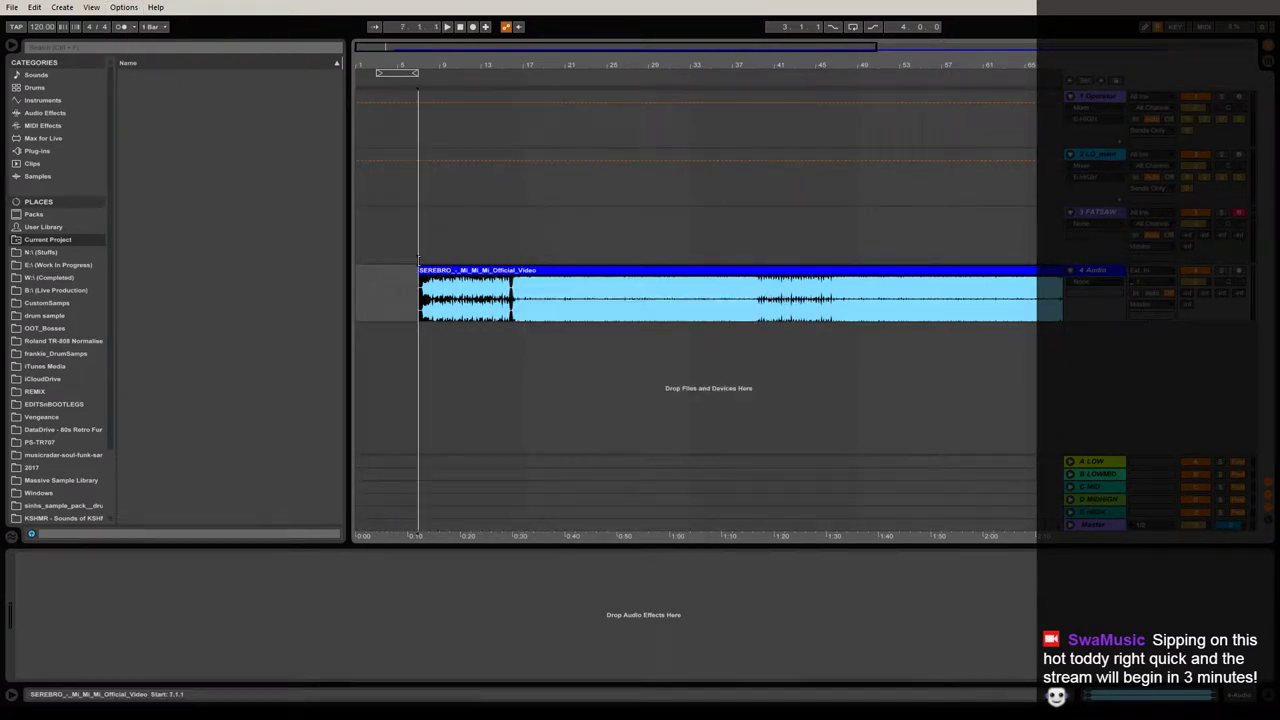
key("space")
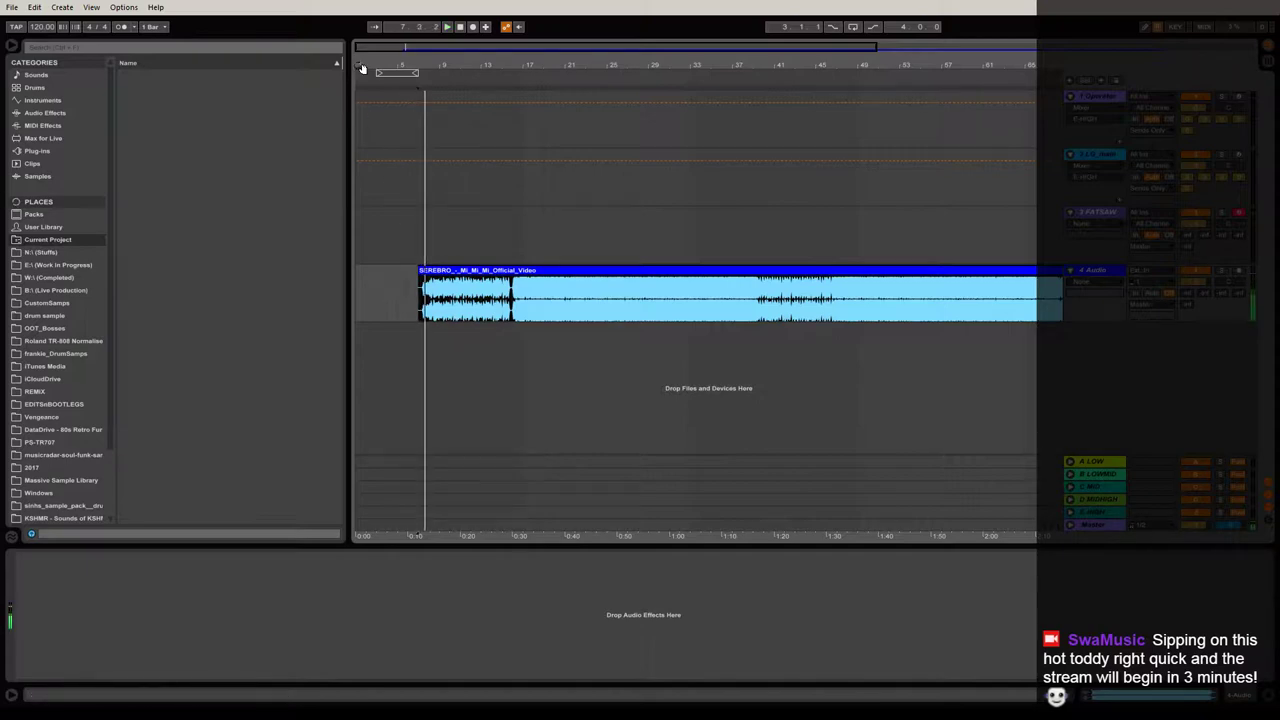
double_click(951, 277)
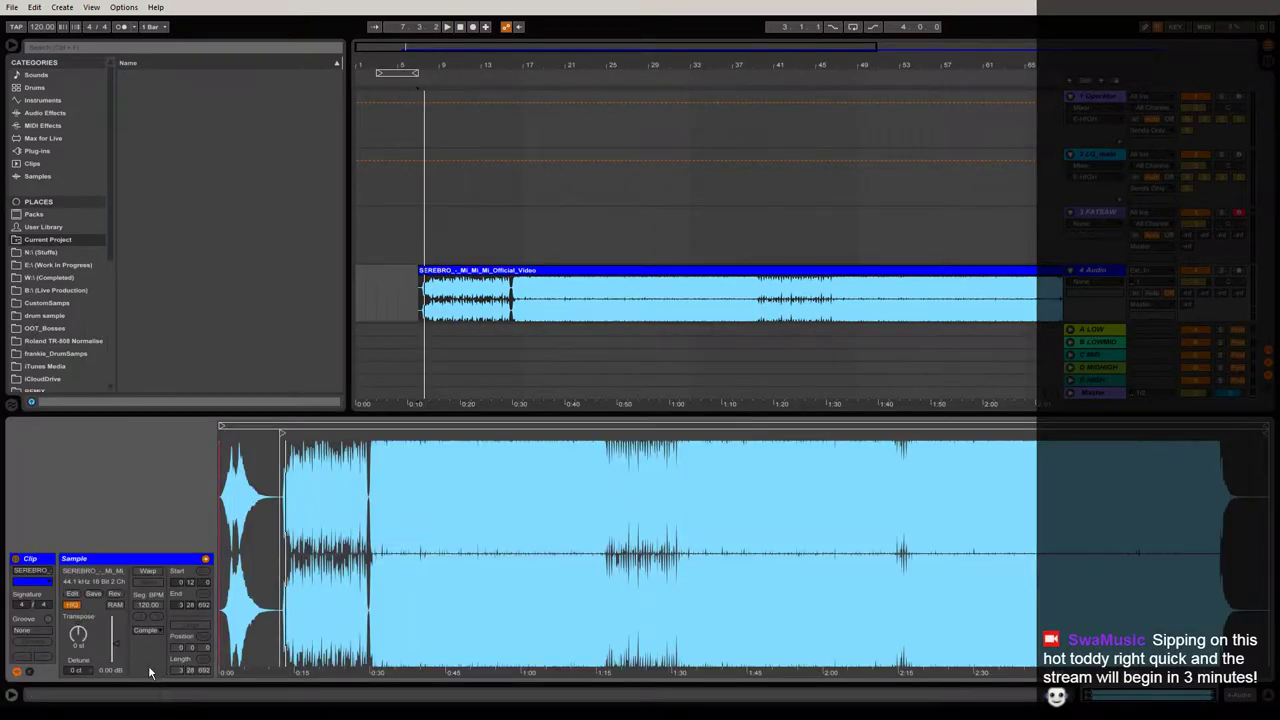
left_click_drag(116, 643, 116, 650)
key("space")
Set the clip's warp mode to Complex Pro and the song tempo to 128 BPM.
left_click_drag(268, 434, 423, 451)
key("space")
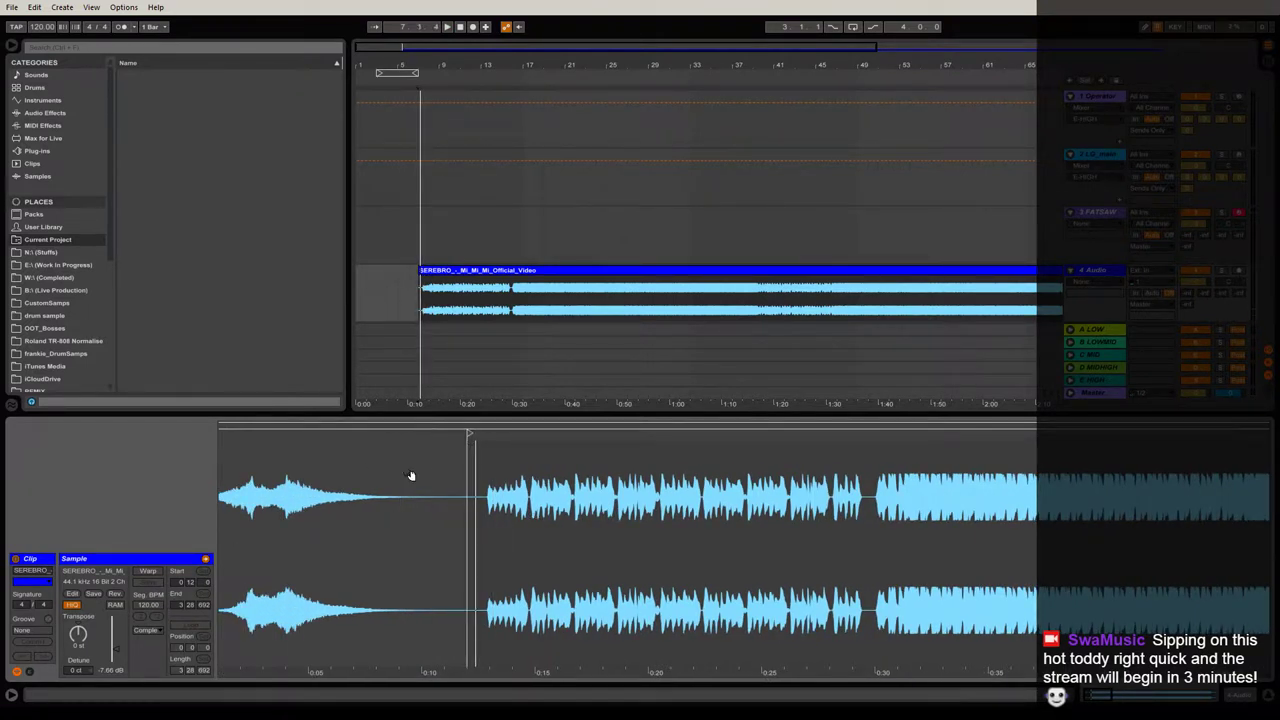
left_click(157, 627)
left_click(150, 694)
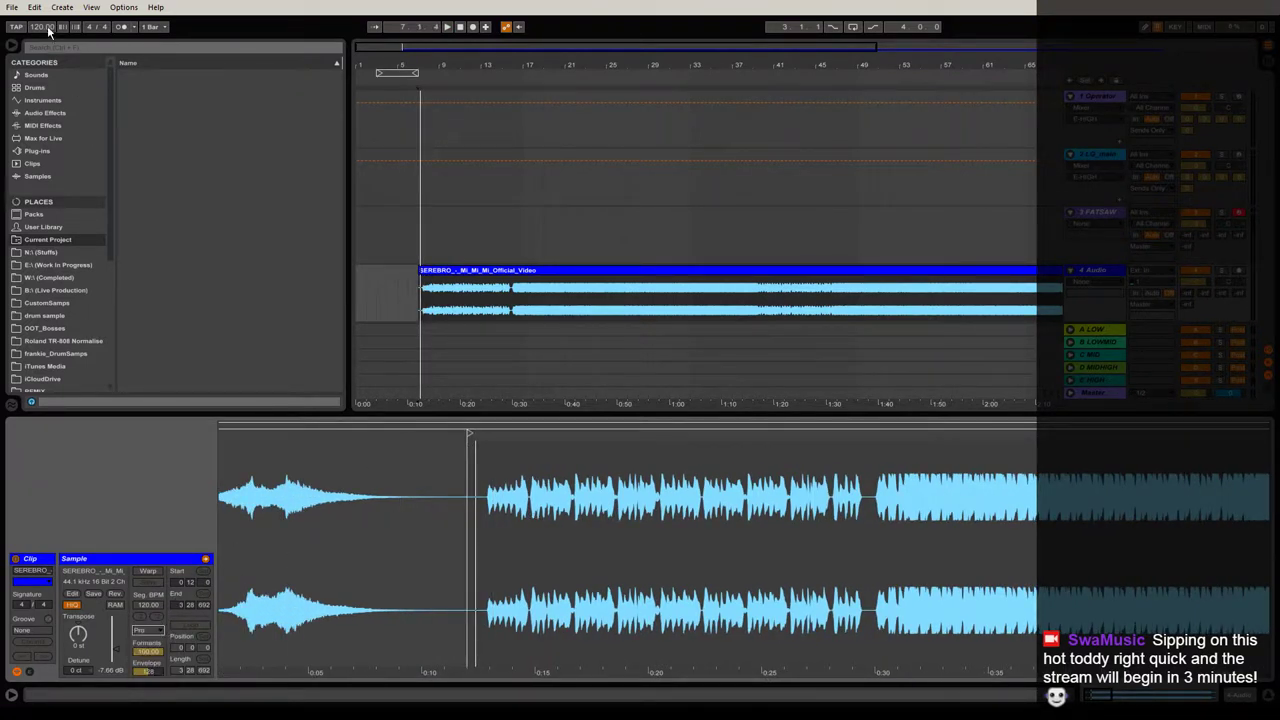
left_click_drag(37, 28, 37, 20)
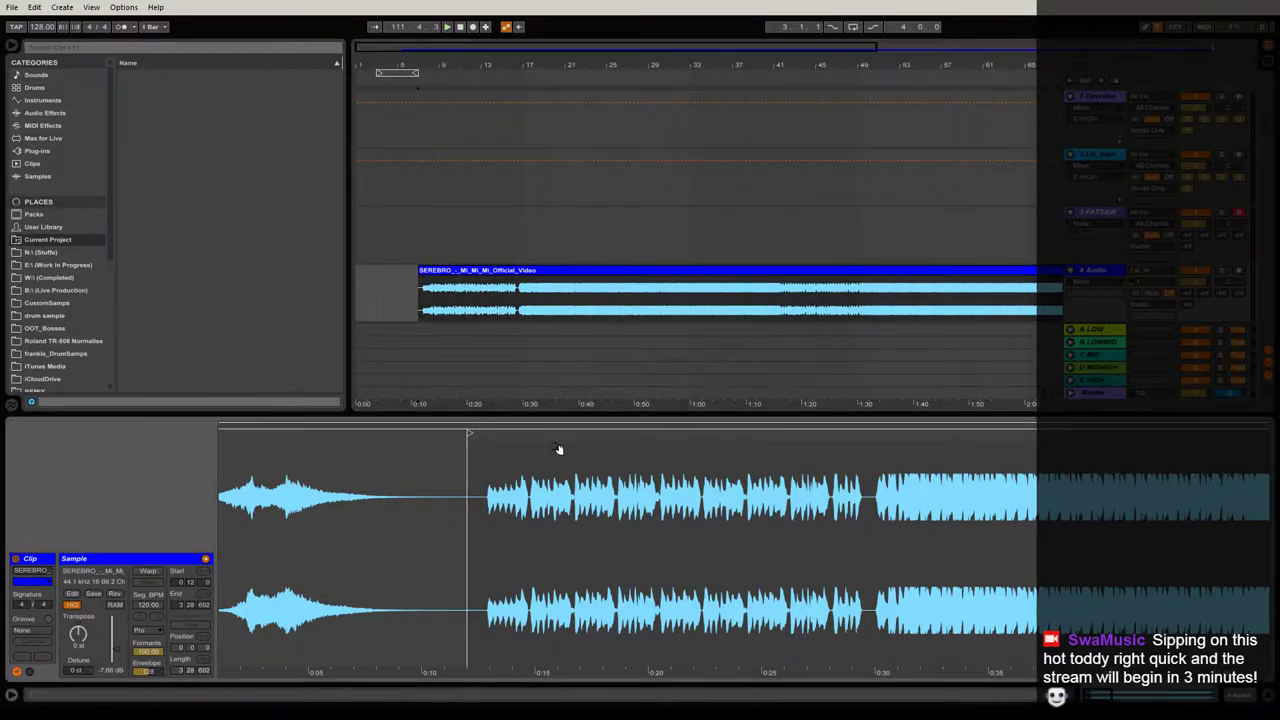
Move the sample's start to the first vocal onset at about 12.939 seconds and audition it.
key("space")
key("space")
mouse_move(472, 449)
left_mouse_down()
mouse_move(299, 446)
mouse_move(471, 434)
left_mouse_up()
key("space")
key("space")
key("space")
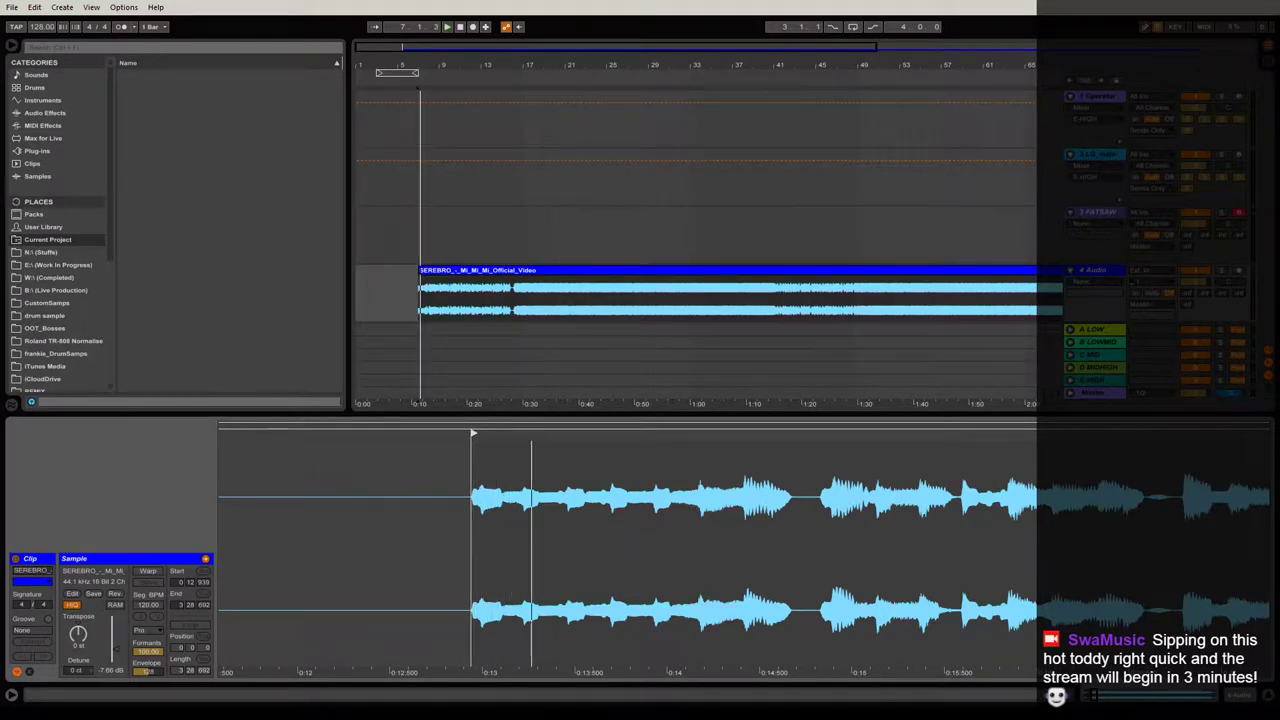
Enable warping for the clip and align a new warp marker with the vocal onset at 2.1.1.
left_click(148, 571)
key("space")
left_click_drag(316, 447, 40, 440)
left_click_drag(770, 432, 888, 432)
key("space")
left_click_drag(437, 428, 426, 480)
double_click(626, 454)
left_click_drag(626, 454, 617, 454)
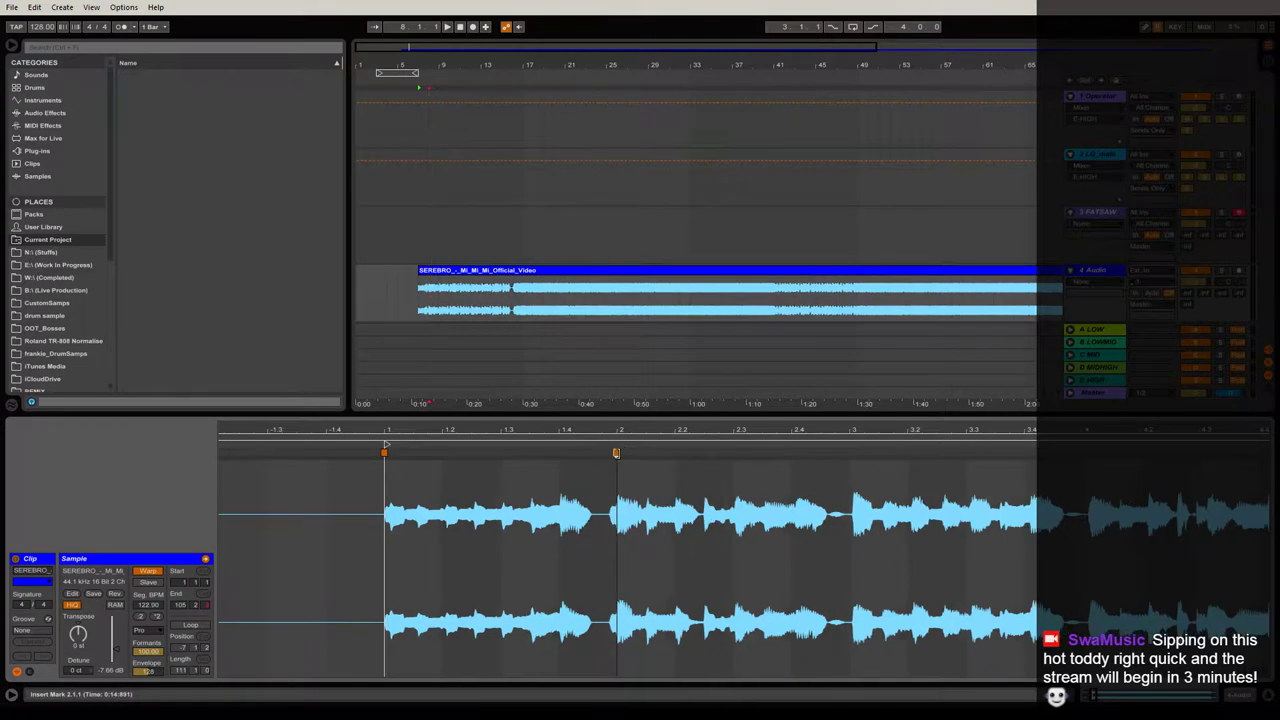
Audition the warped clip and move its start marker to 2.1.1.
key("space")
mouse_move(387, 445)
left_mouse_down()
mouse_move(631, 446)
mouse_move(619, 448)
left_mouse_up()
right_click(618, 449)
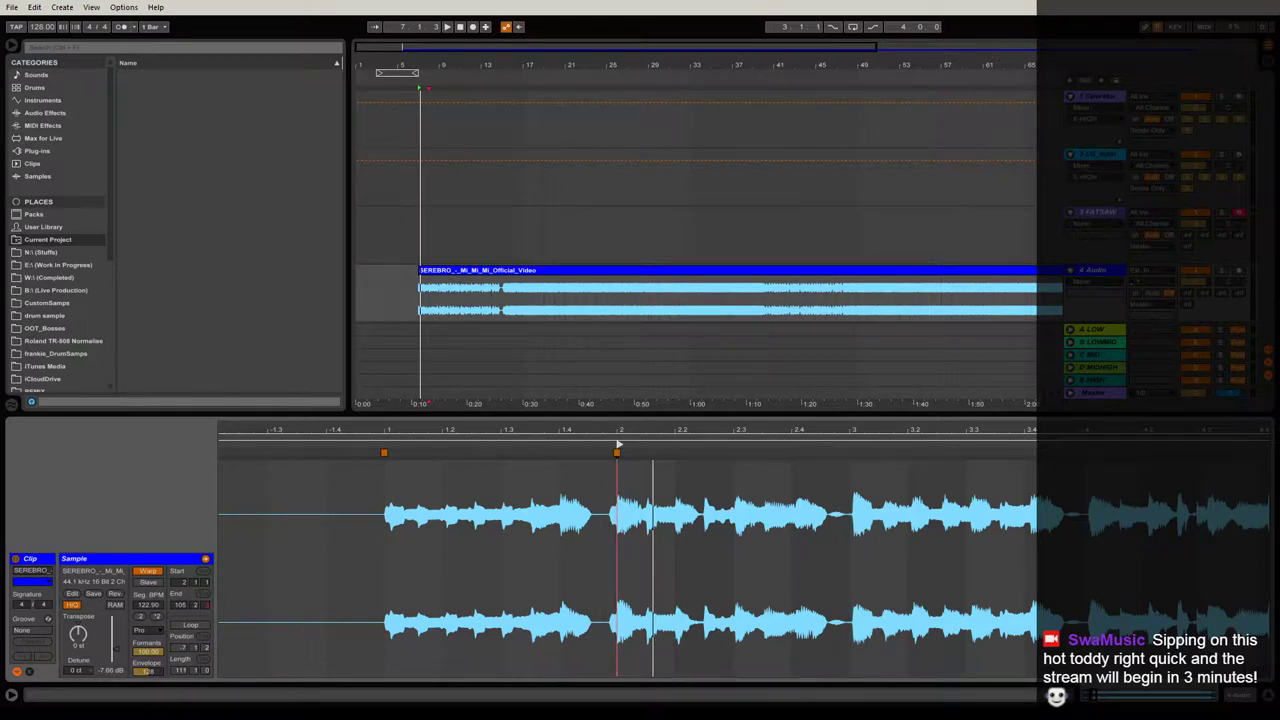
key("alt+Tab")
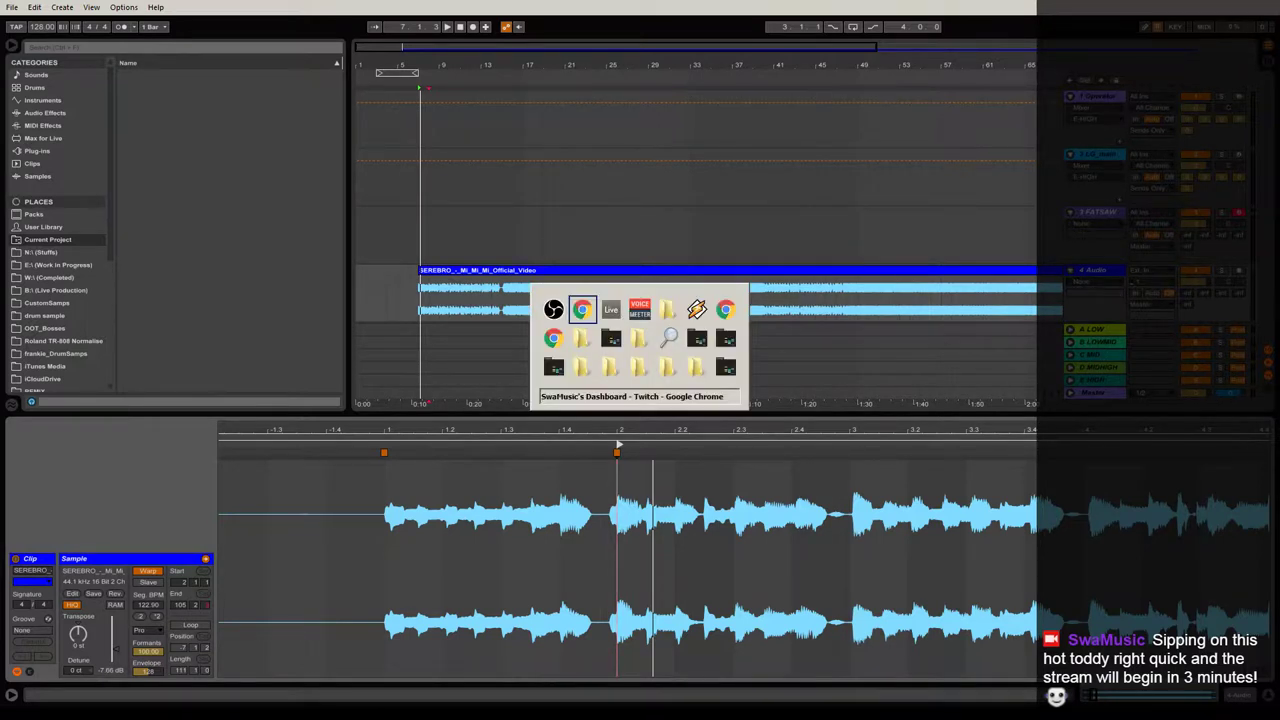
key("Tab")
key("Tab")
key("Tab")
key("Tab")
key("Tab")
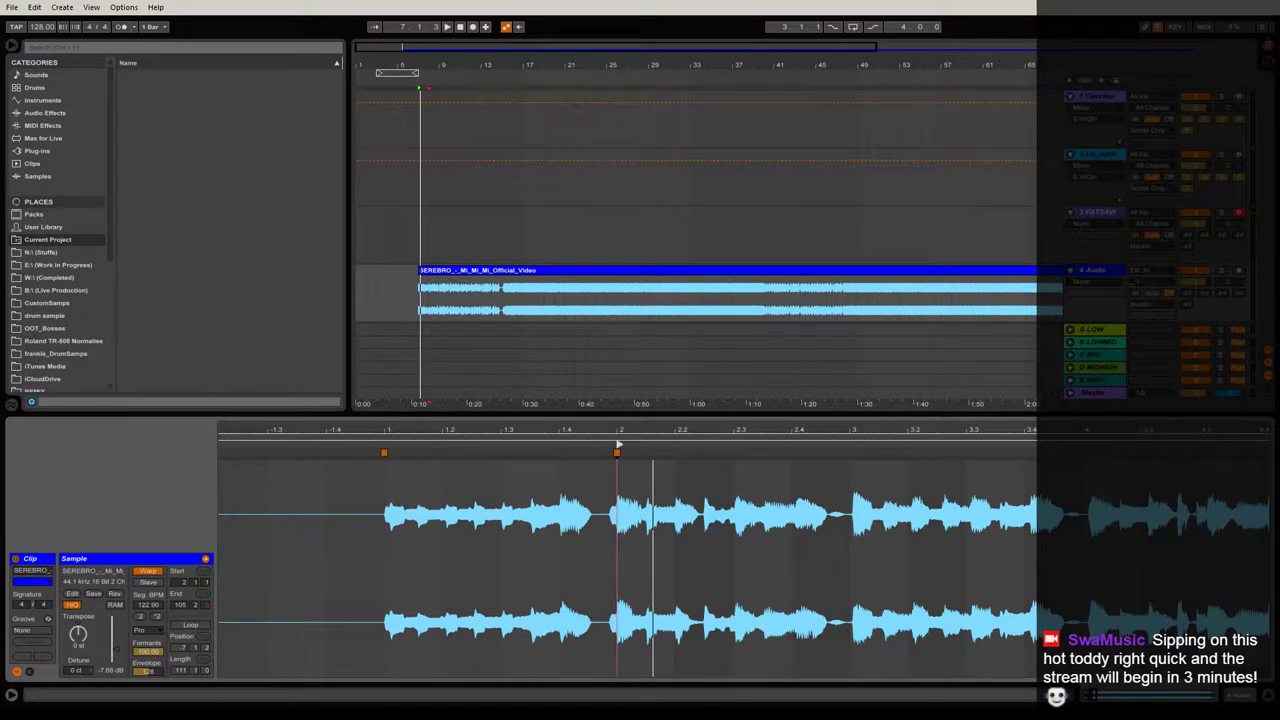
Add a warp marker on the vocal onset at bar 3 while auditioning the clip.
key("space")
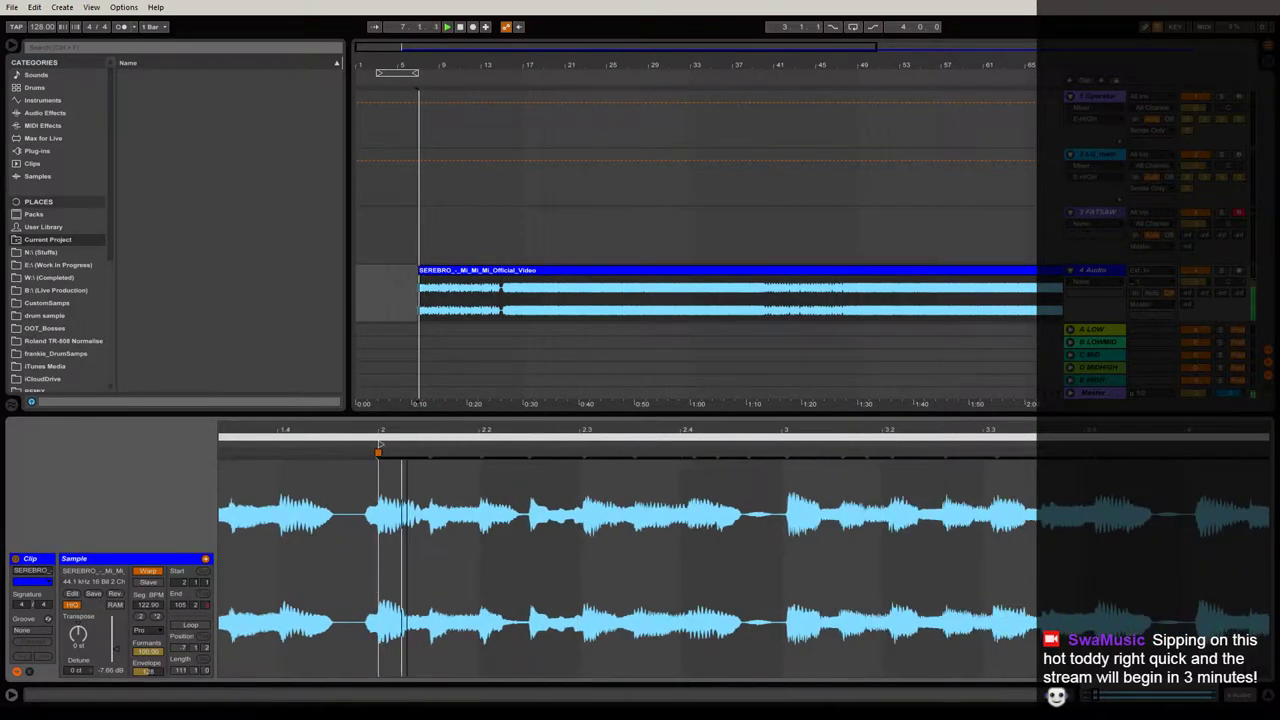
double_click(781, 452)
key("space")
key("space")
left_click_drag(800, 431, 758, 431)
key("space")
Audition the clip from bar 2 and move its start marker back to 1.4.1.
right_click(518, 444)
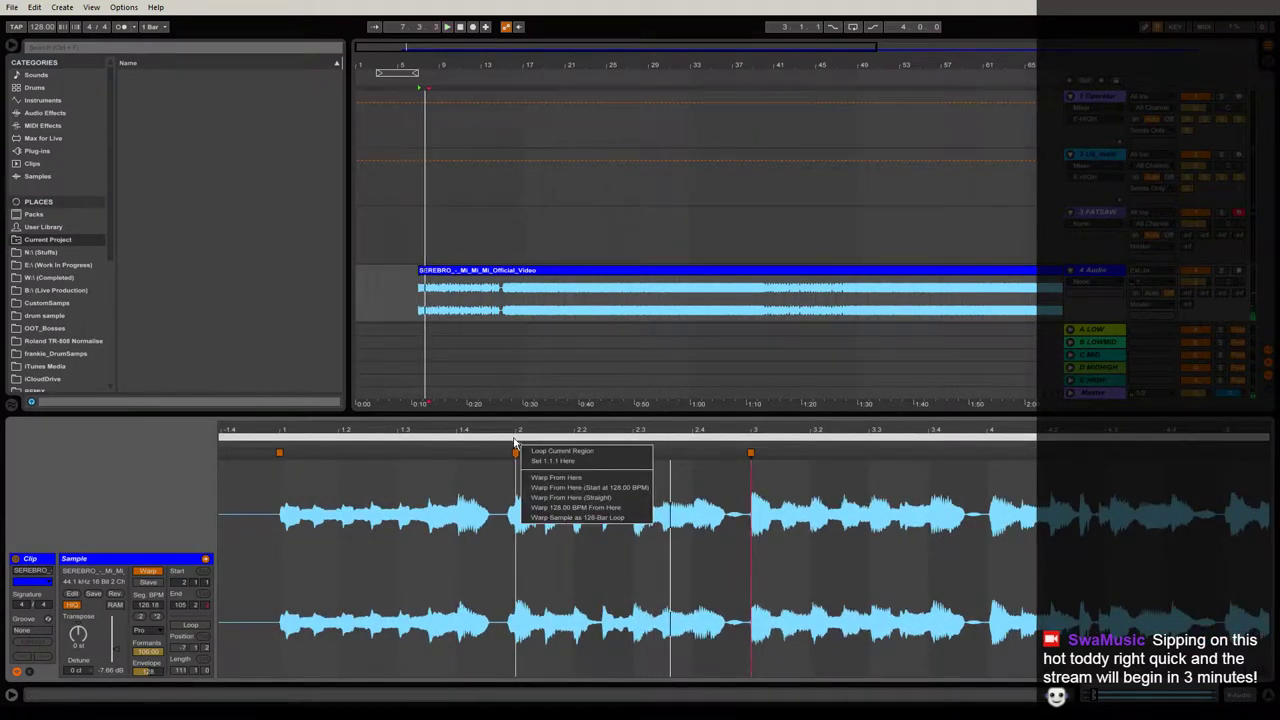
left_click(515, 432)
key("space")
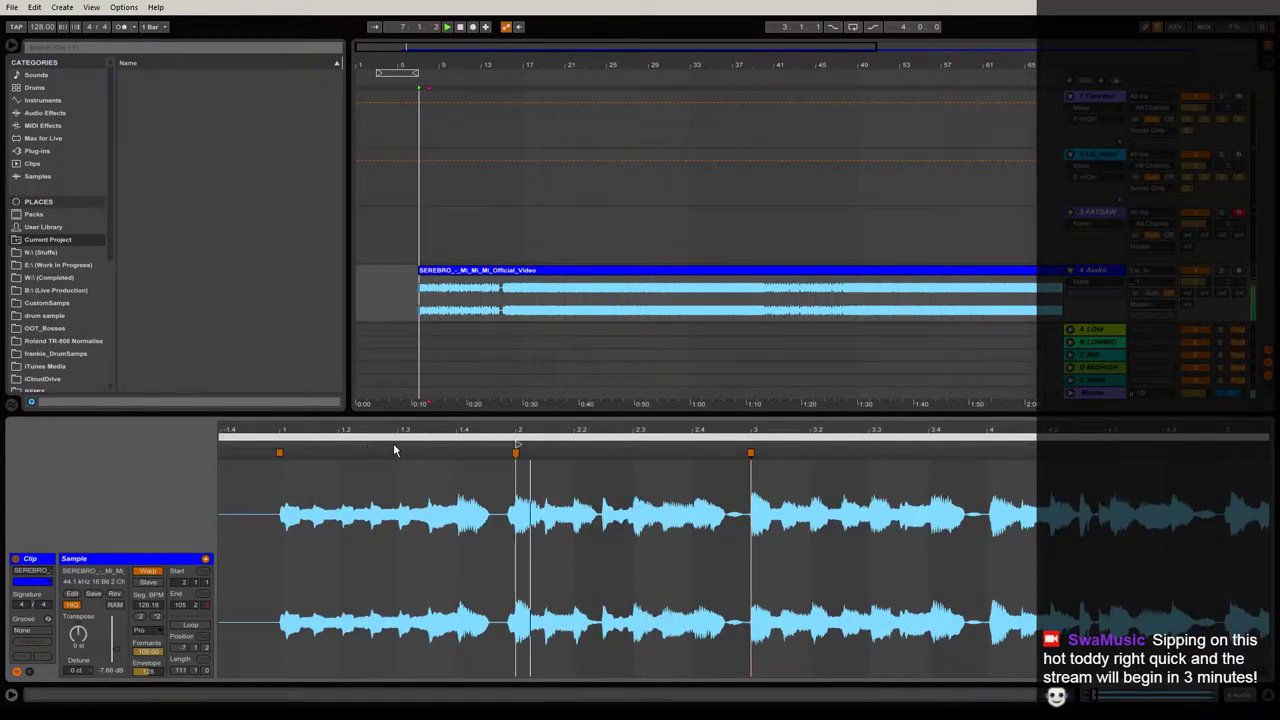
key("space")
left_click(443, 443)
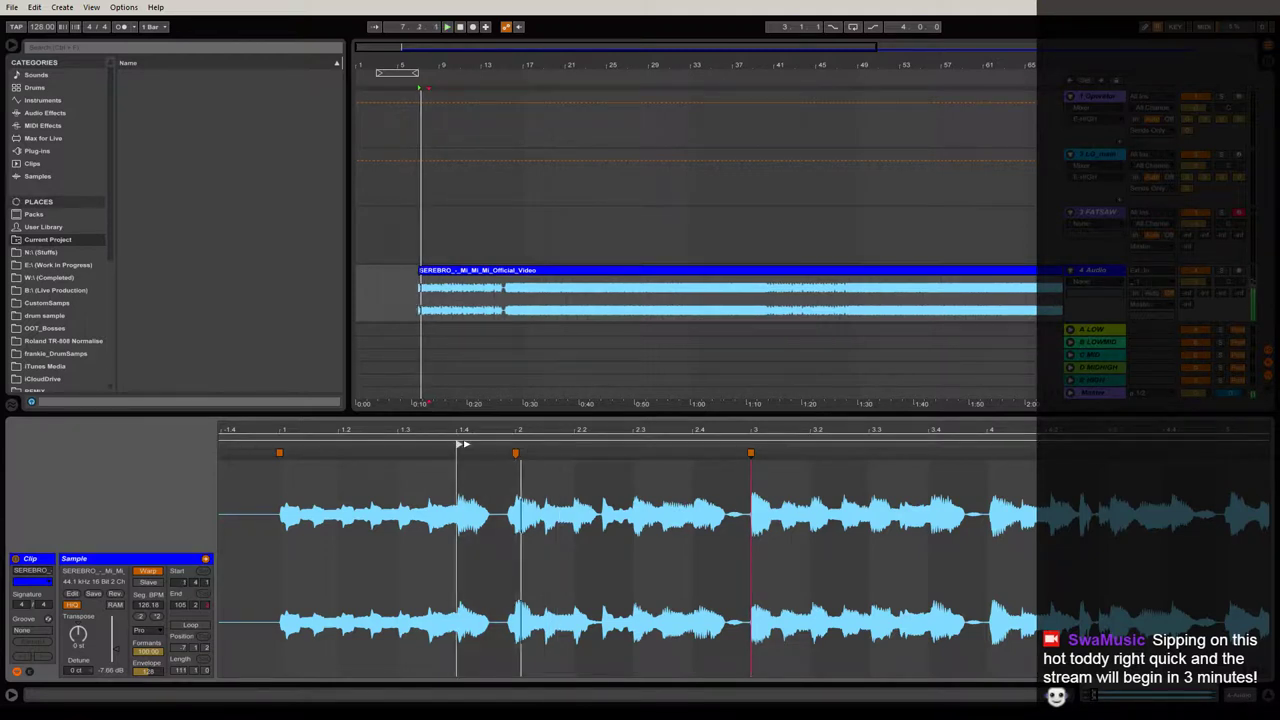
left_click(458, 443)
key("space")
Fine-tune the clip's start marker onto the vocal's downbeat before bar 2, auditioning it repeatedly.
mouse_move(457, 432)
left_mouse_down()
mouse_move(460, 480)
mouse_move(334, 444)
mouse_move(516, 490)
left_mouse_up()
key("space")
key("space")
key("space")
key("space")
key("space")
key("space")
key("space")
key("space")
key("space")
key("space")
key("space")
mouse_move(545, 444)
left_mouse_down()
mouse_move(531, 444)
mouse_move(545, 448)
mouse_move(554, 405)
mouse_move(535, 365)
mouse_move(524, 388)
left_mouse_up()
key("space")
Set 1.1.1 at the clip's adjusted start position and audition the result.
left_click(548, 436)
right_click(543, 443)
left_click(553, 458)
key("space")
key("space")
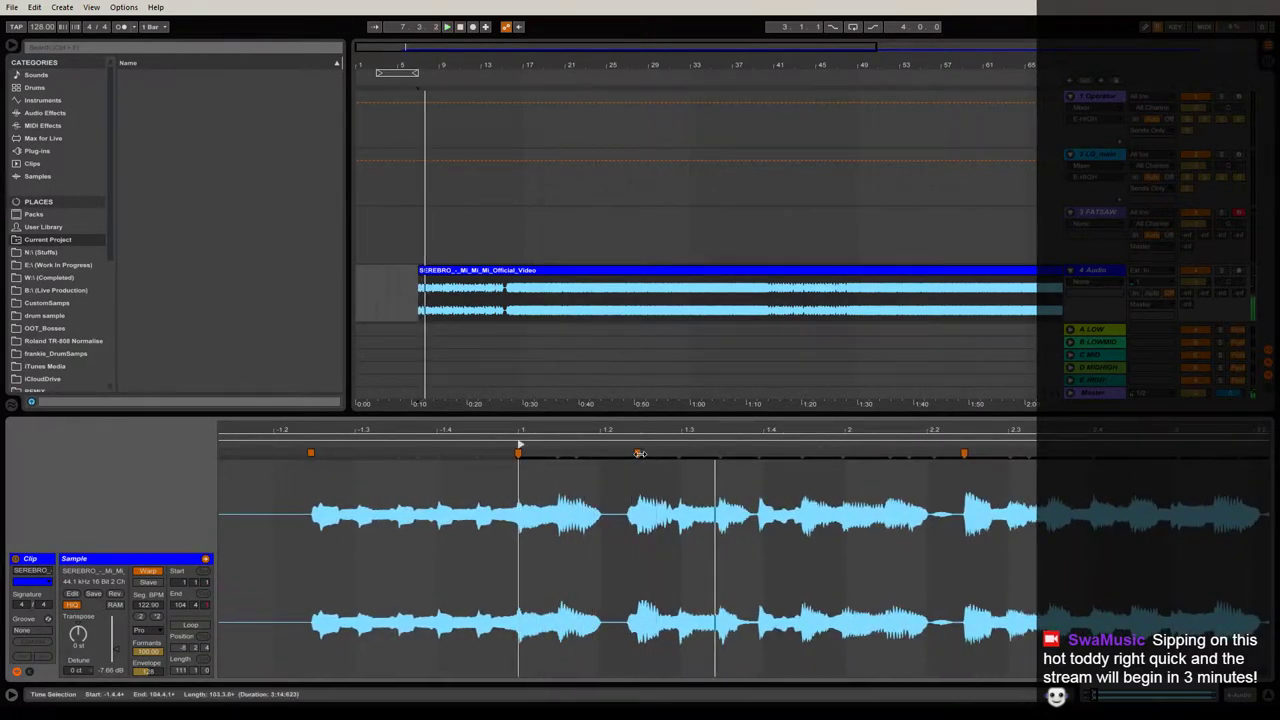
Delete the two warp markers that follow 1.1.1 and play the clip.
right_click(638, 455)
left_click(668, 106)
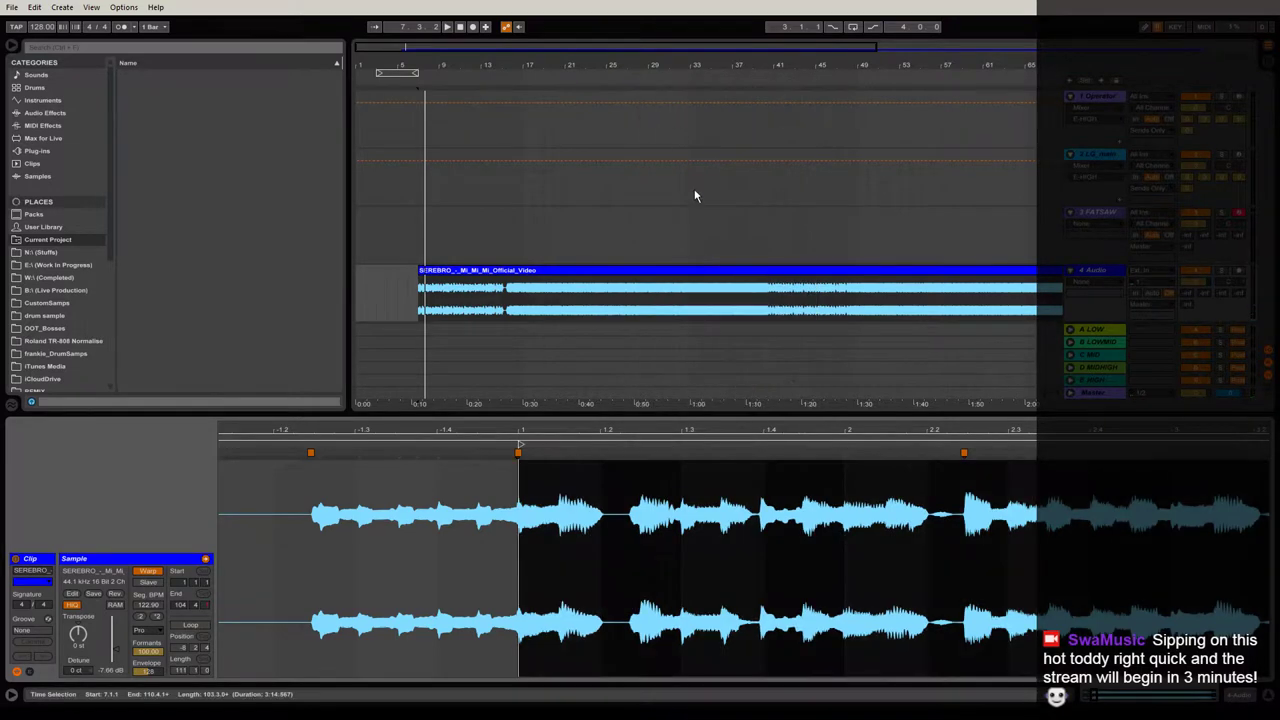
right_click(964, 453)
left_click(987, 102)
key("space")
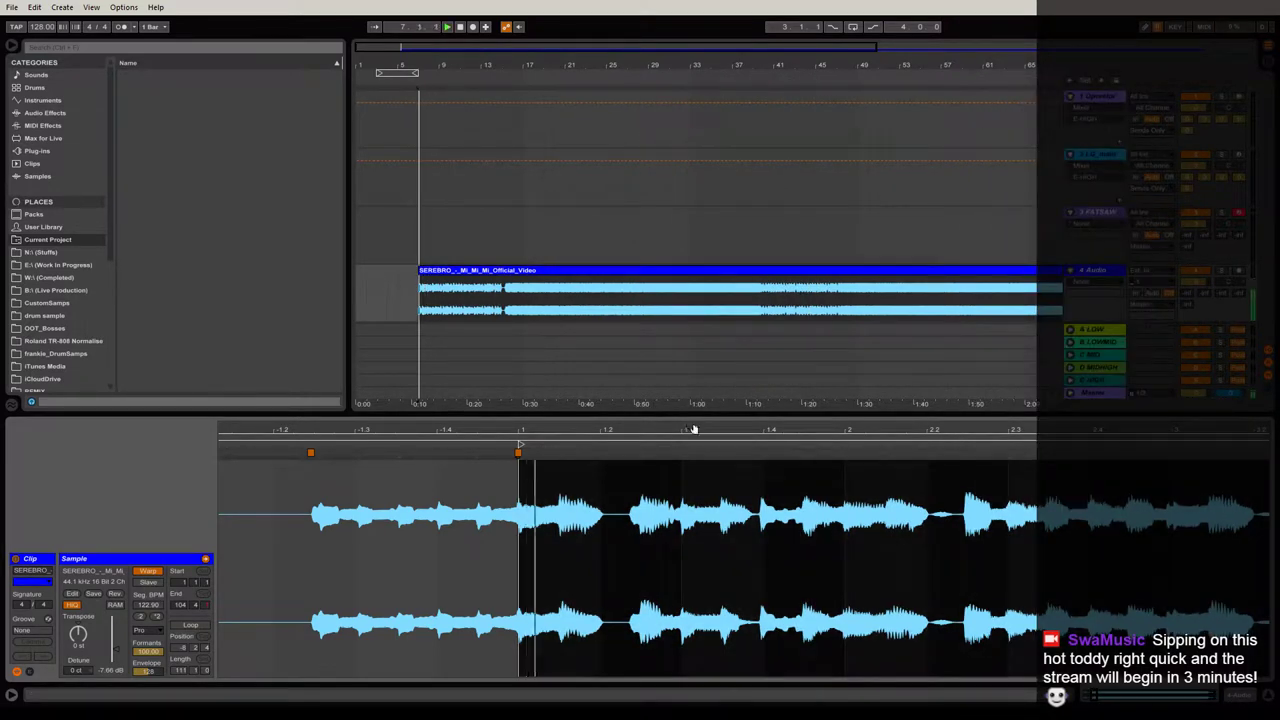
Add a warp marker at beat 1.3 and audition the clip's timing through the following bars.
key("space")
key("space")
left_click_drag(685, 430, 682, 455)
double_click(682, 455)
key("space")
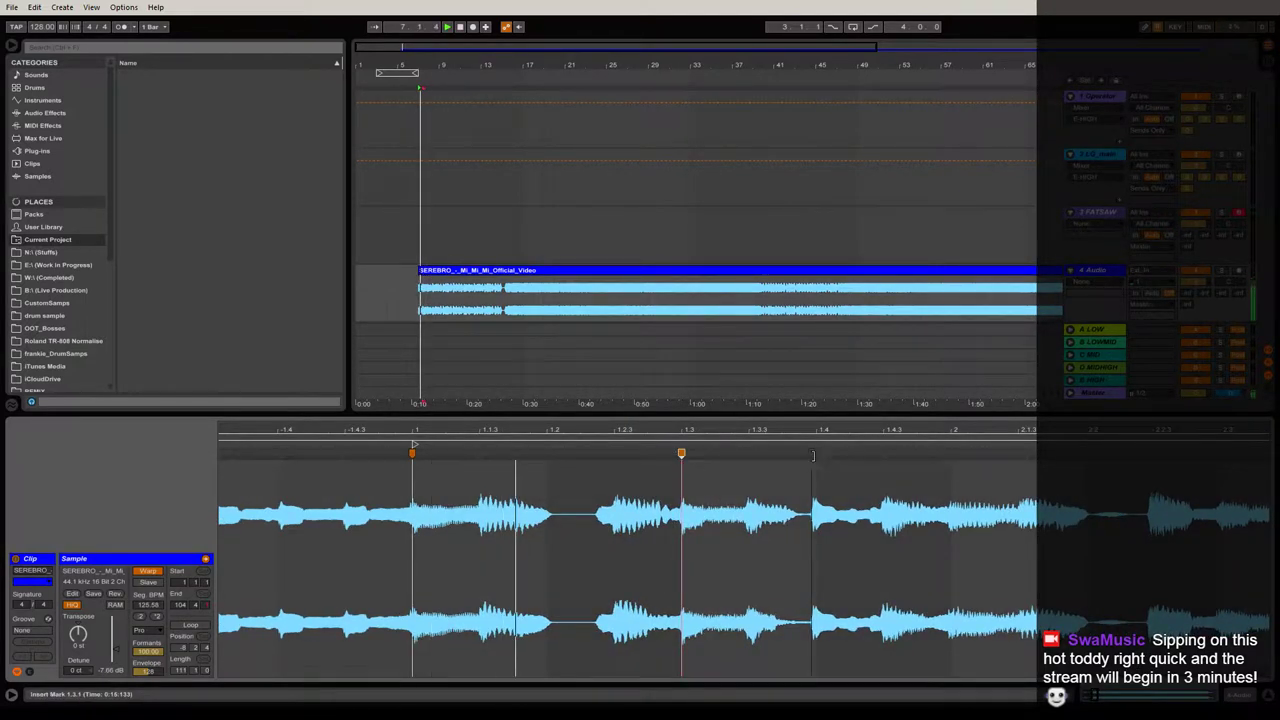
left_click_drag(857, 433, 640, 434)
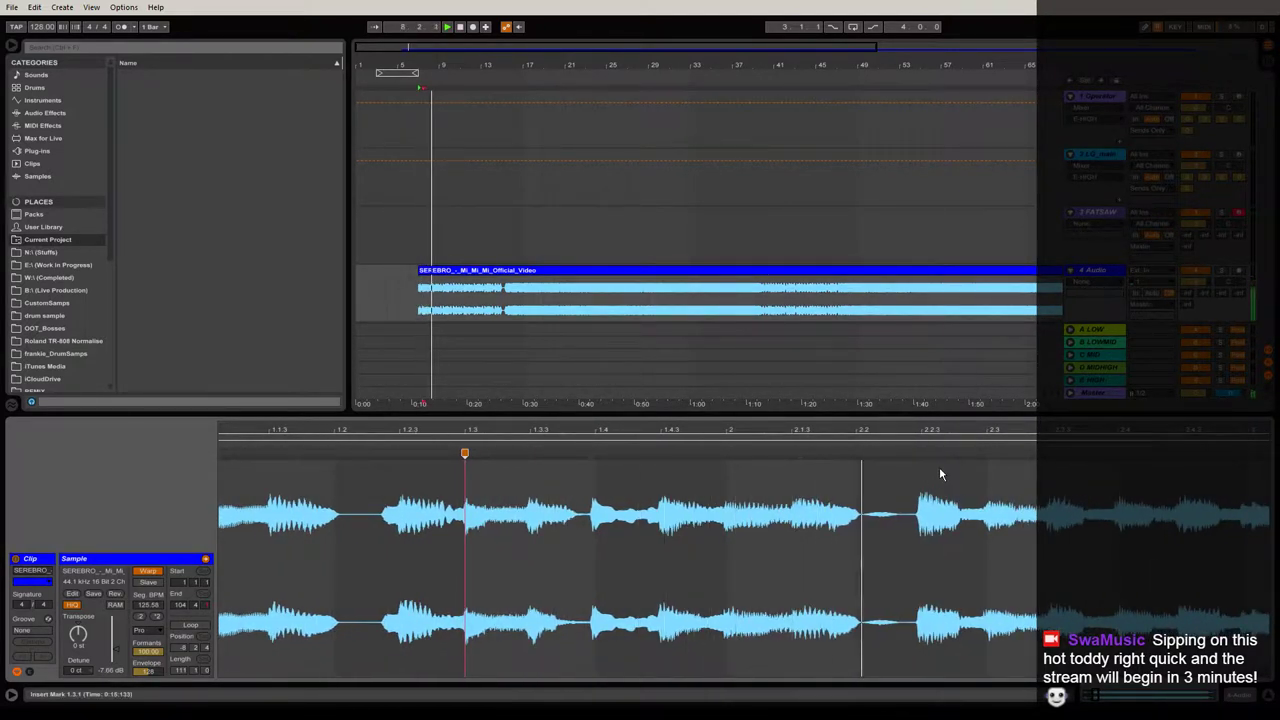
left_click_drag(996, 433, 704, 435)
key("space")
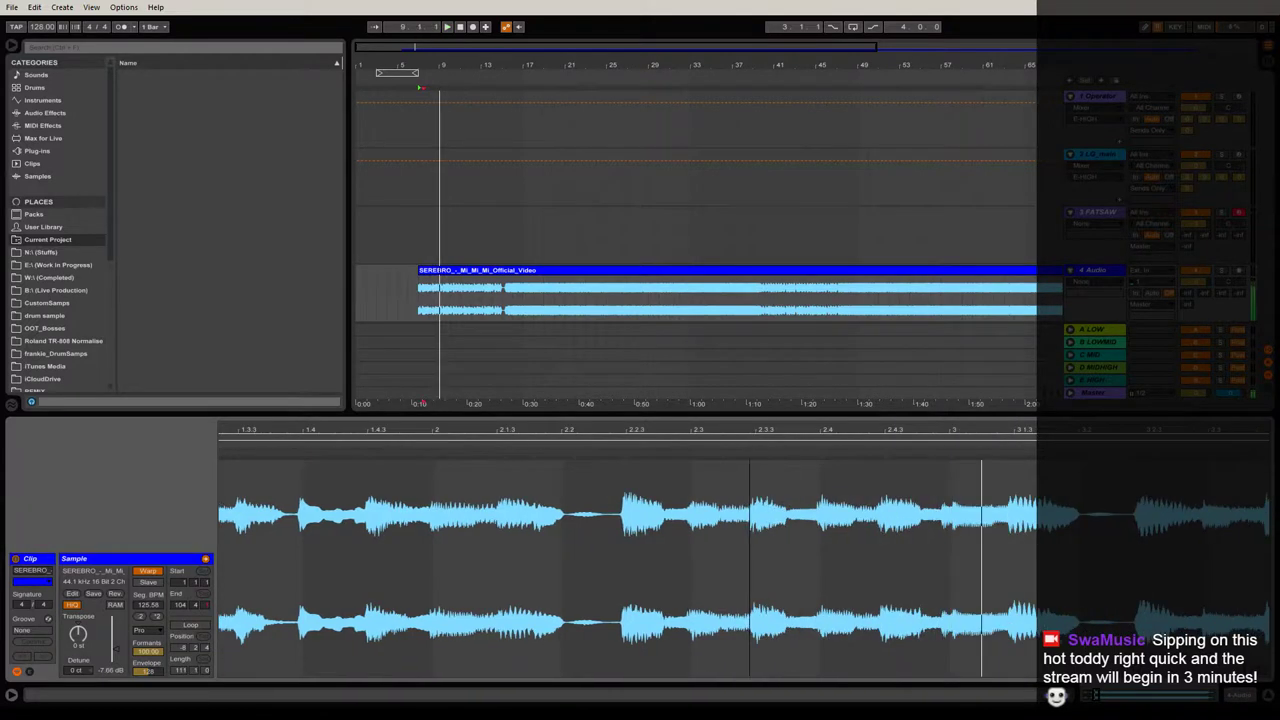
Add warp markers at beats 3, 3.4 and 4 on the vocal's transients while auditioning the clip.
double_click(952, 455)
key("space")
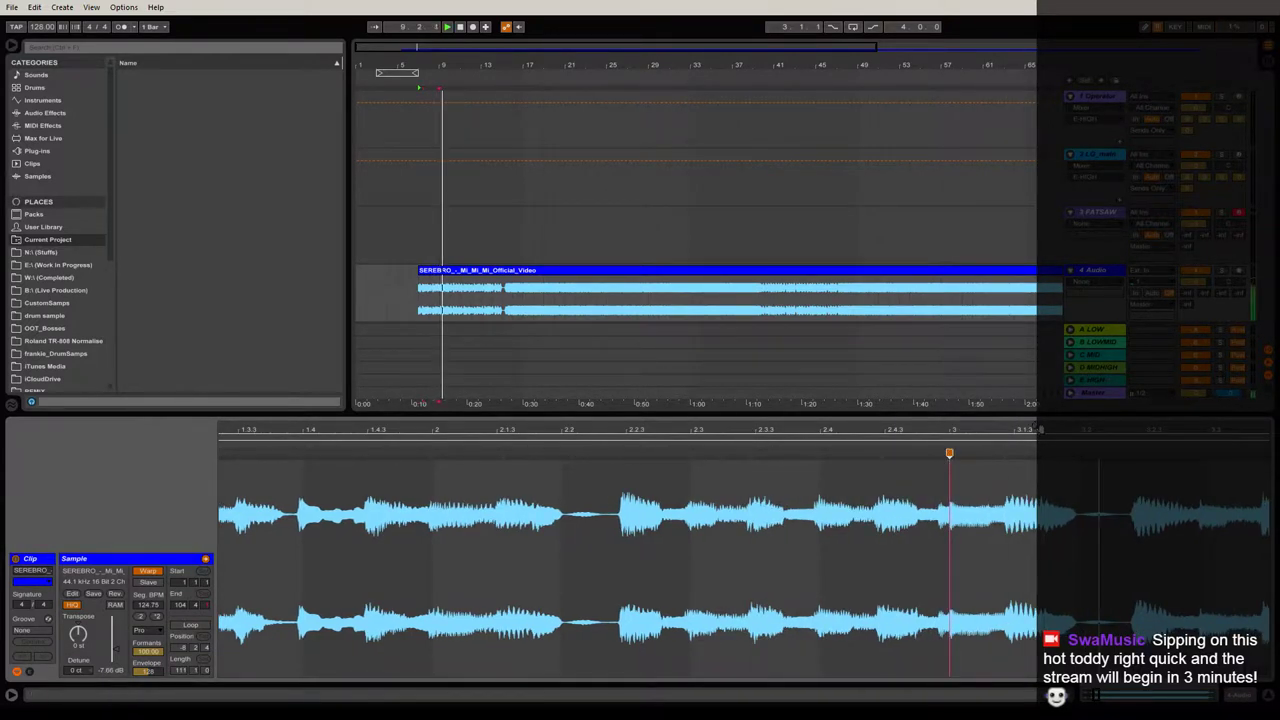
key("space")
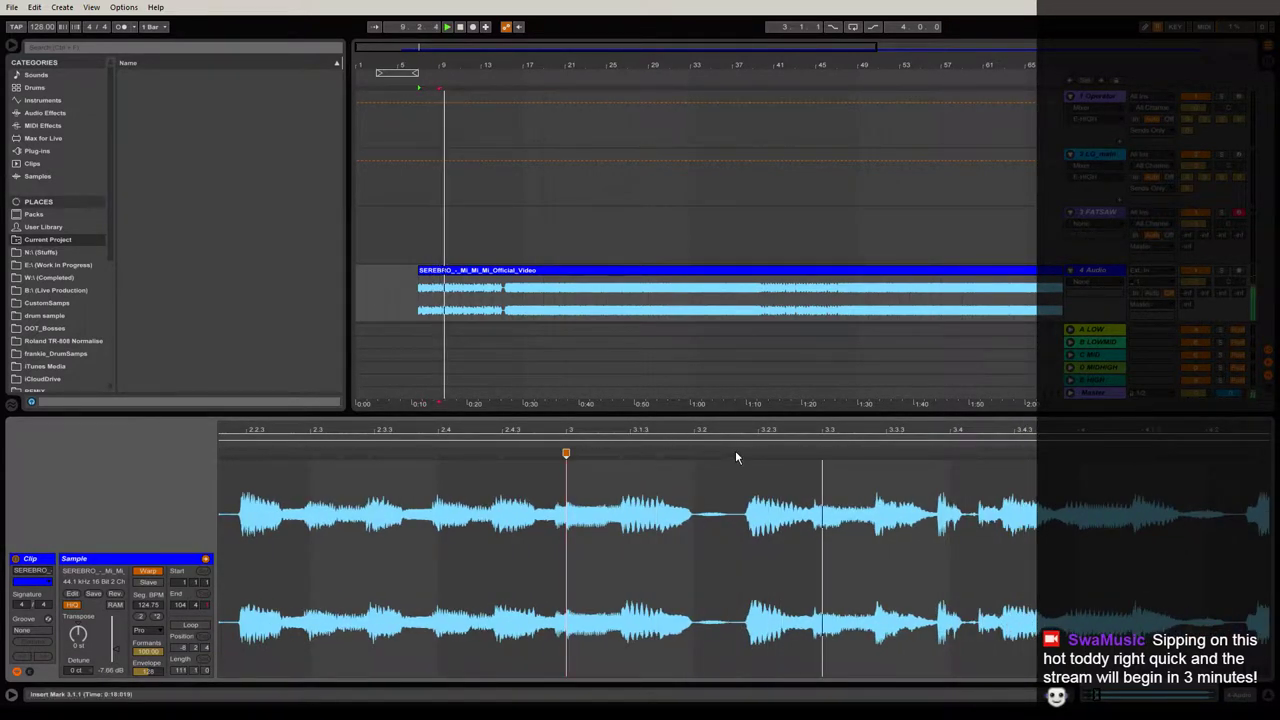
left_click_drag(885, 431, 620, 456)
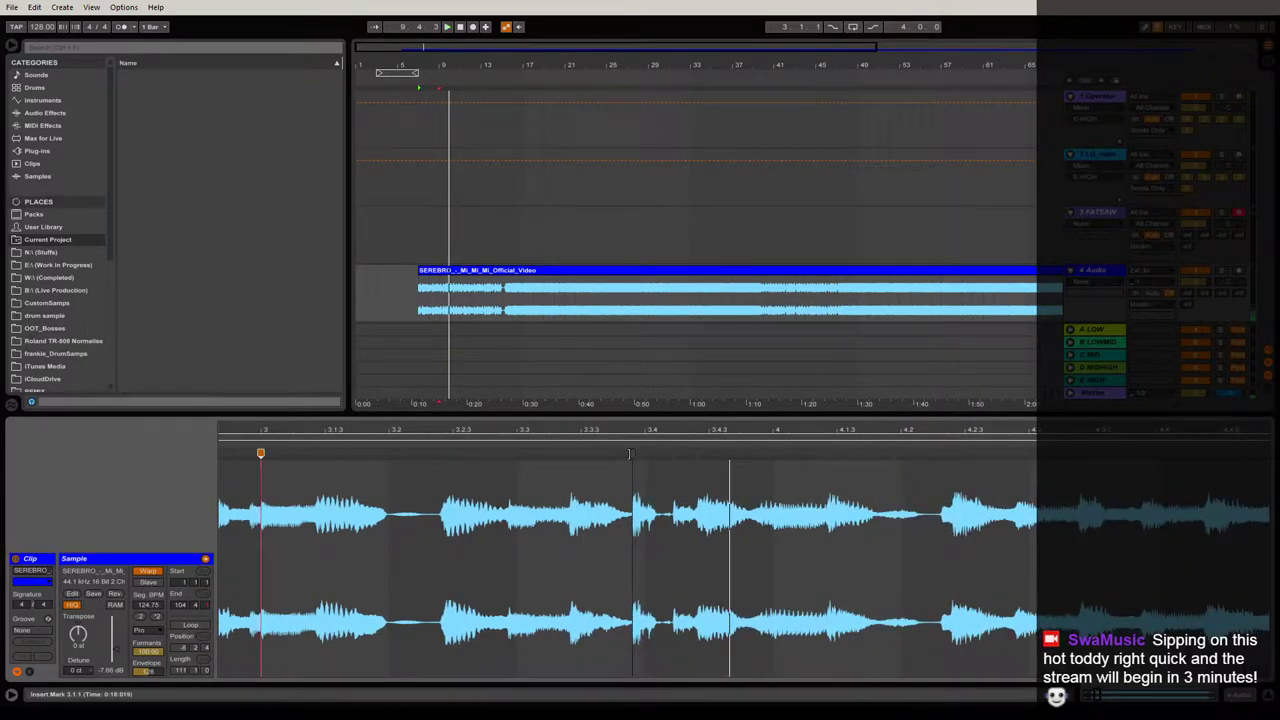
double_click(643, 451)
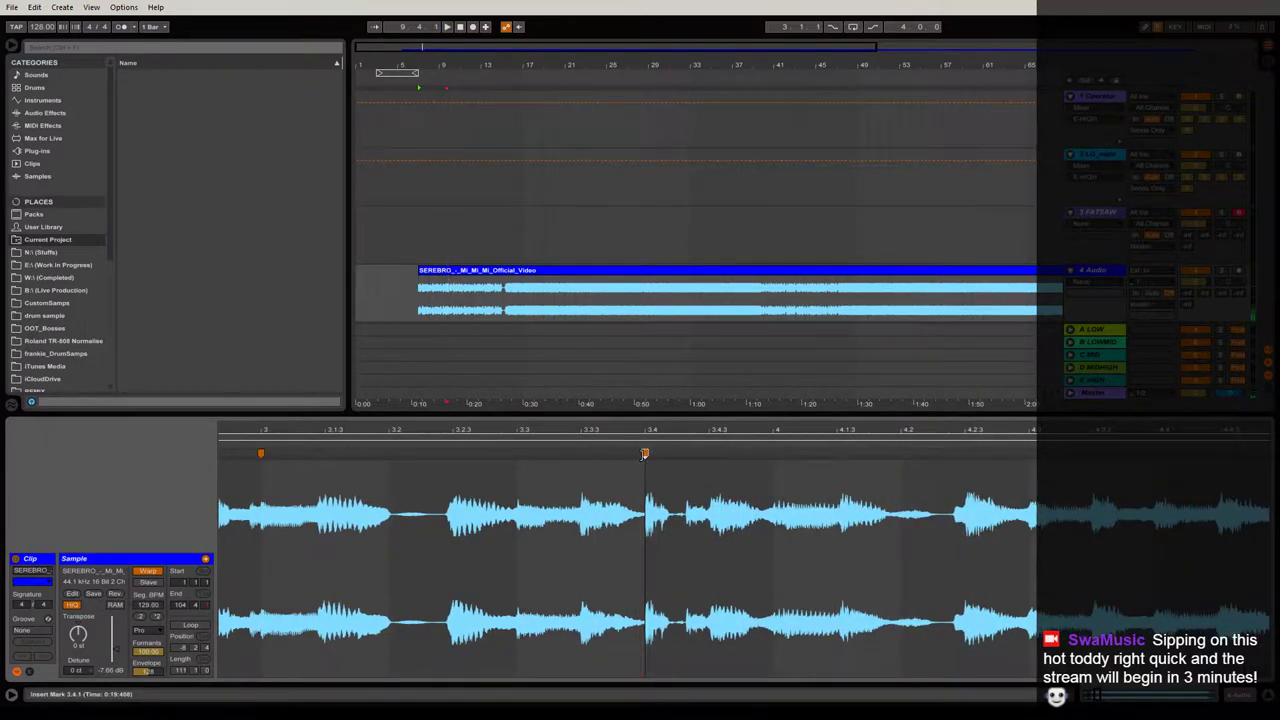
double_click(772, 451)
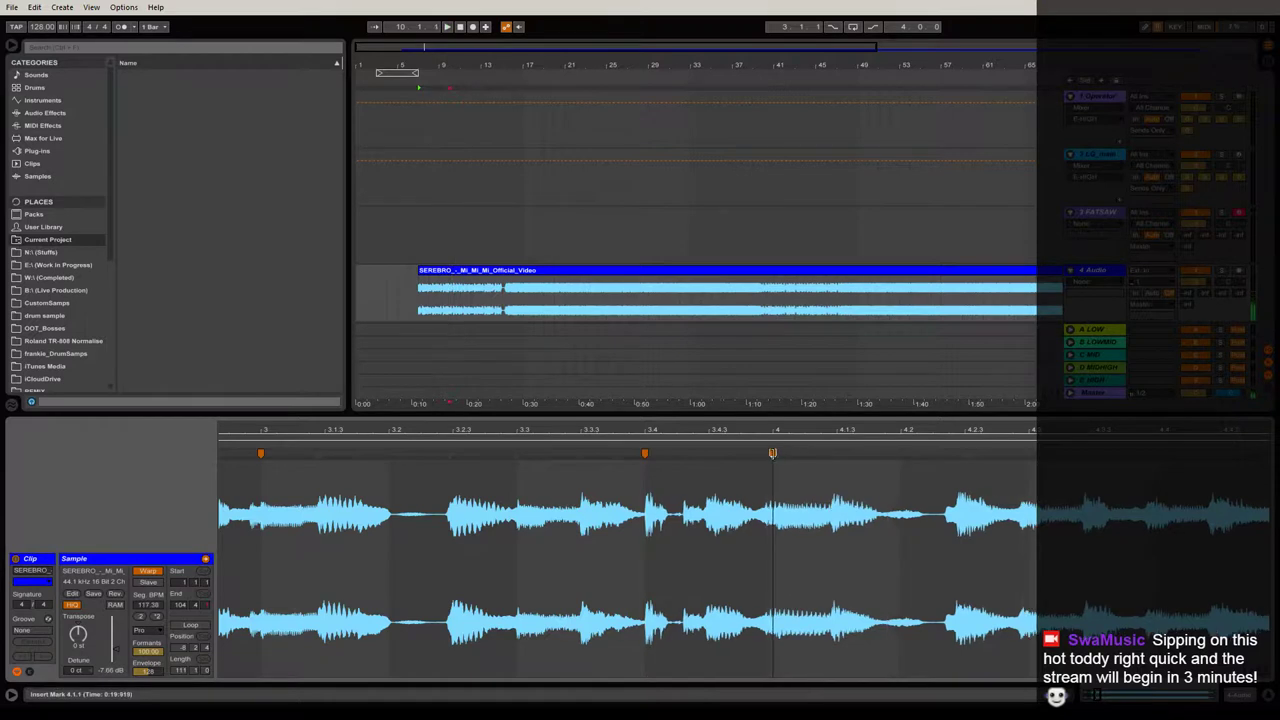
Add warp markers to the clip at 4.2.3 and at the start of bar 5.
left_click_drag(936, 433, 608, 434)
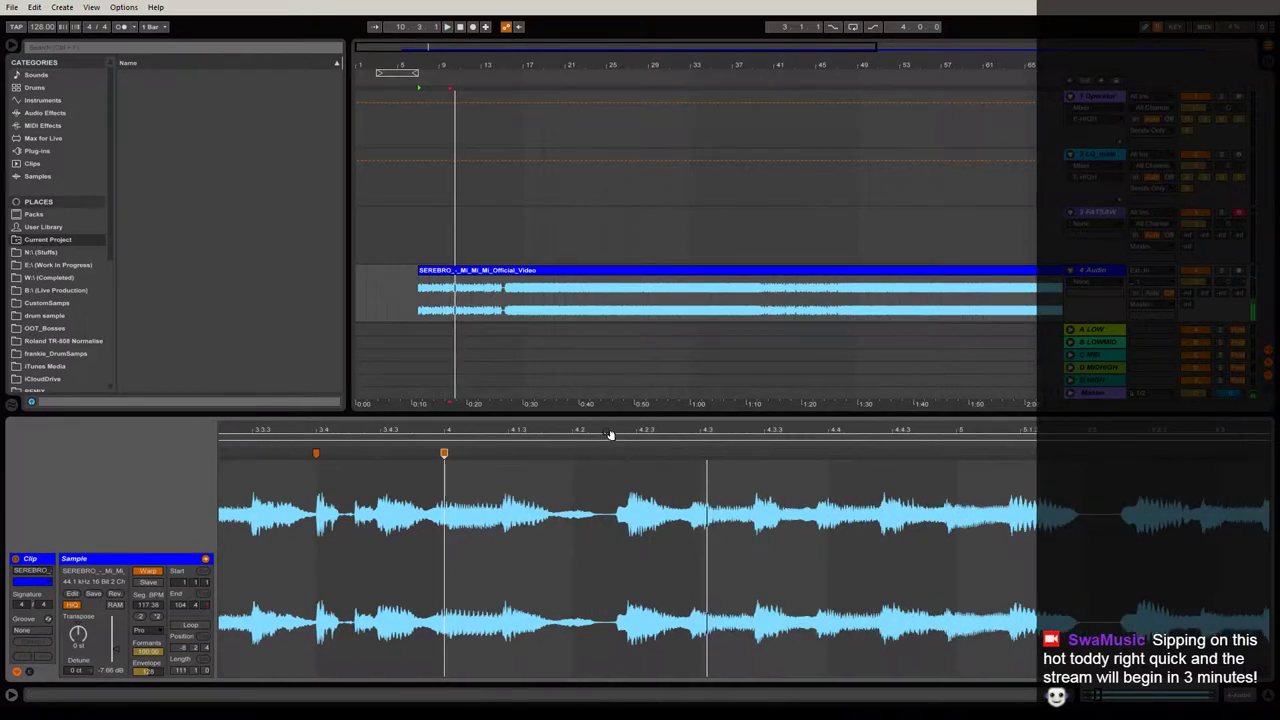
double_click(636, 453)
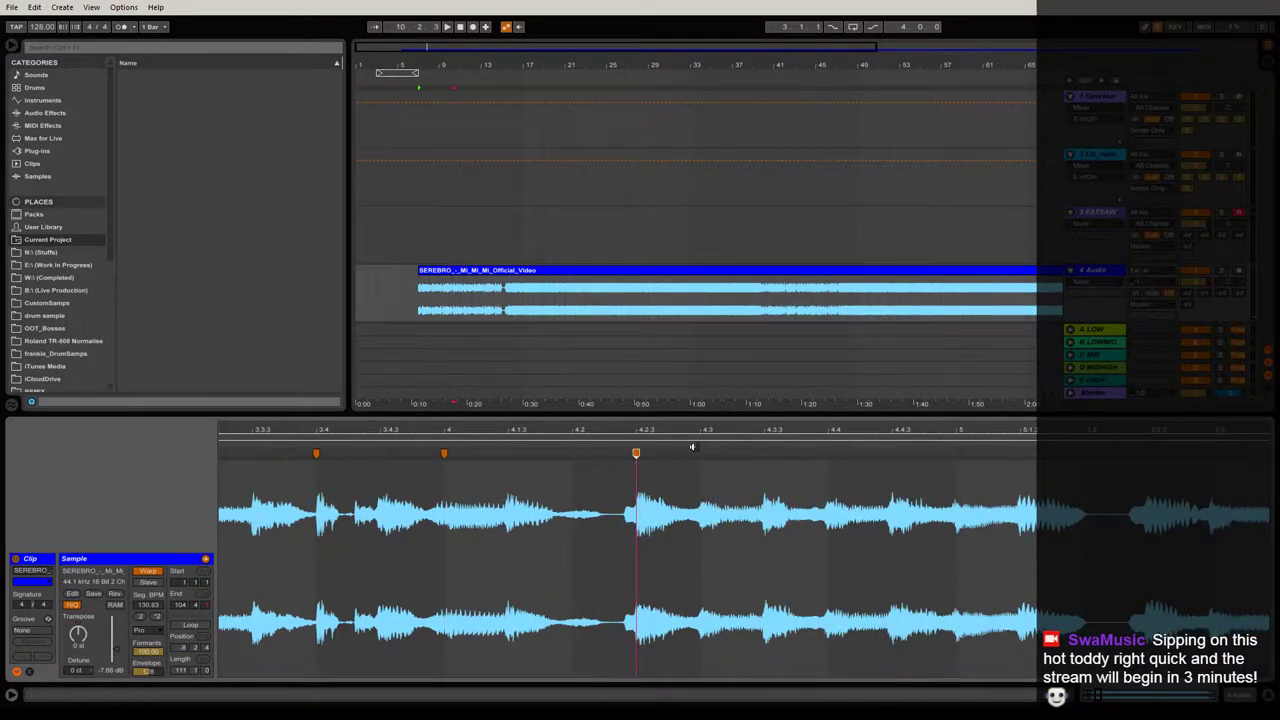
double_click(956, 452)
Add warp markers at beats 5.3 and 5.4 and audition the clip's timing.
left_click_drag(974, 434, 475, 434)
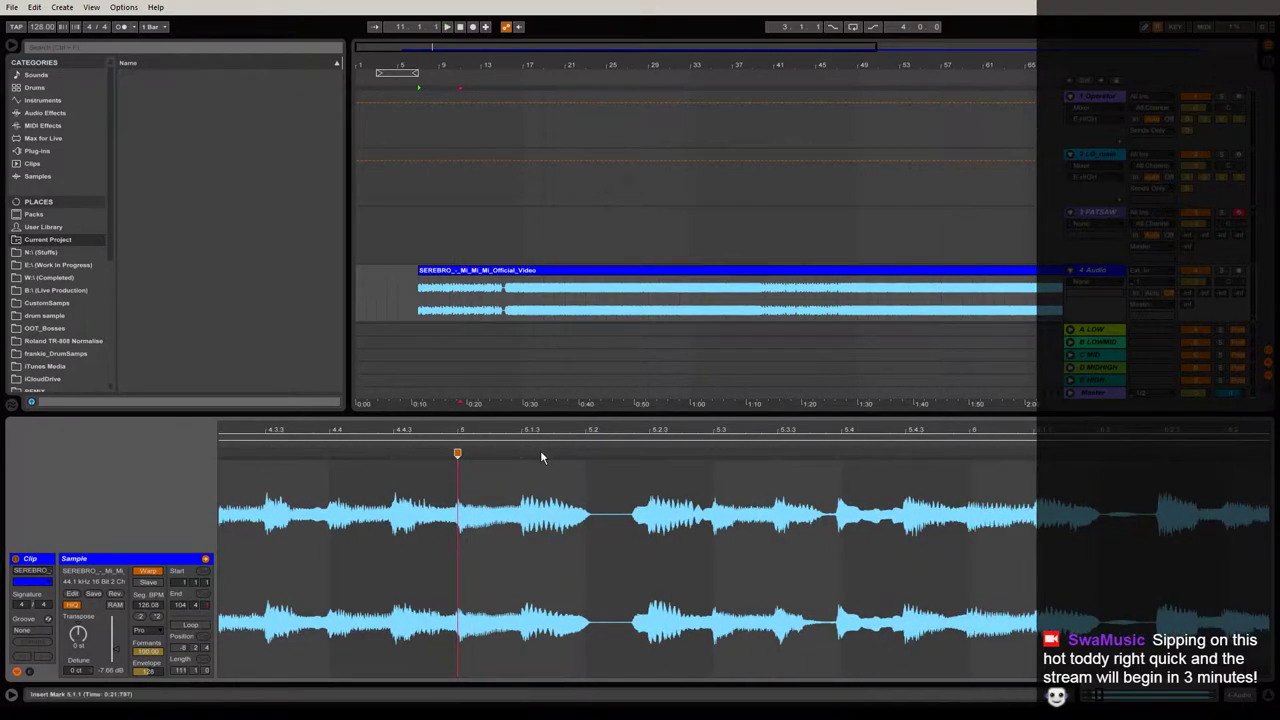
double_click(713, 452)
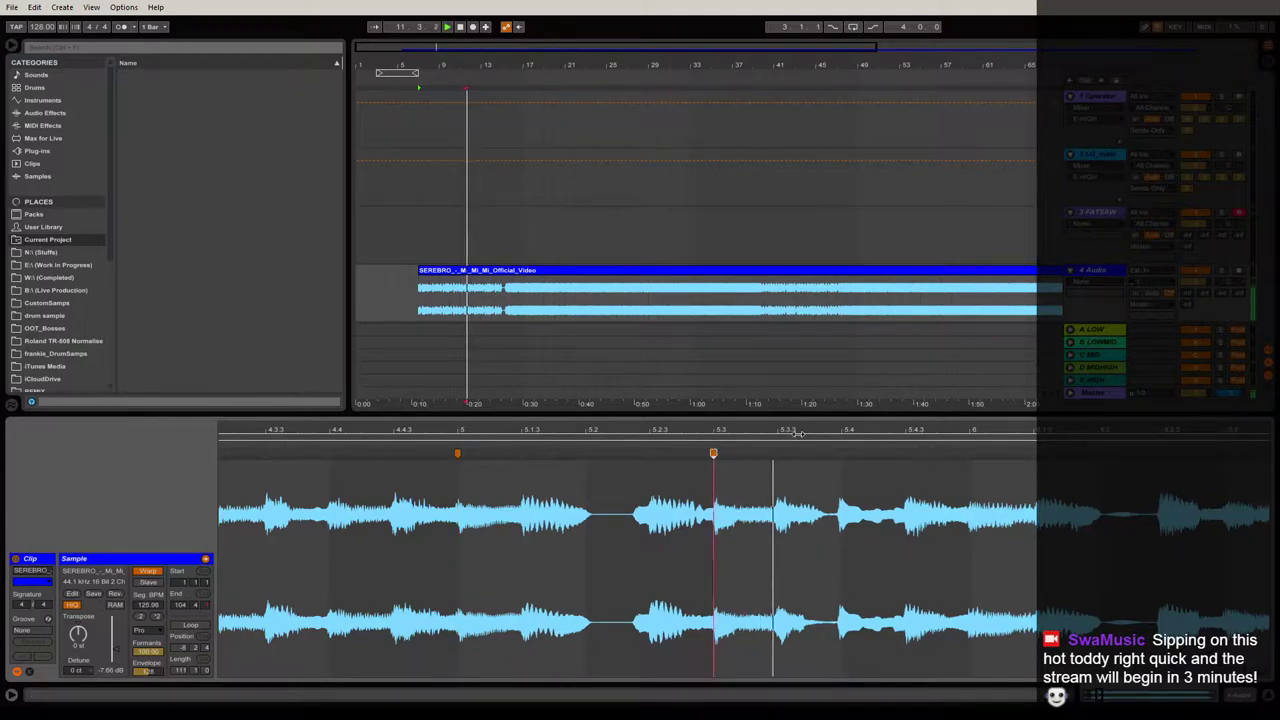
double_click(837, 452)
key("space")
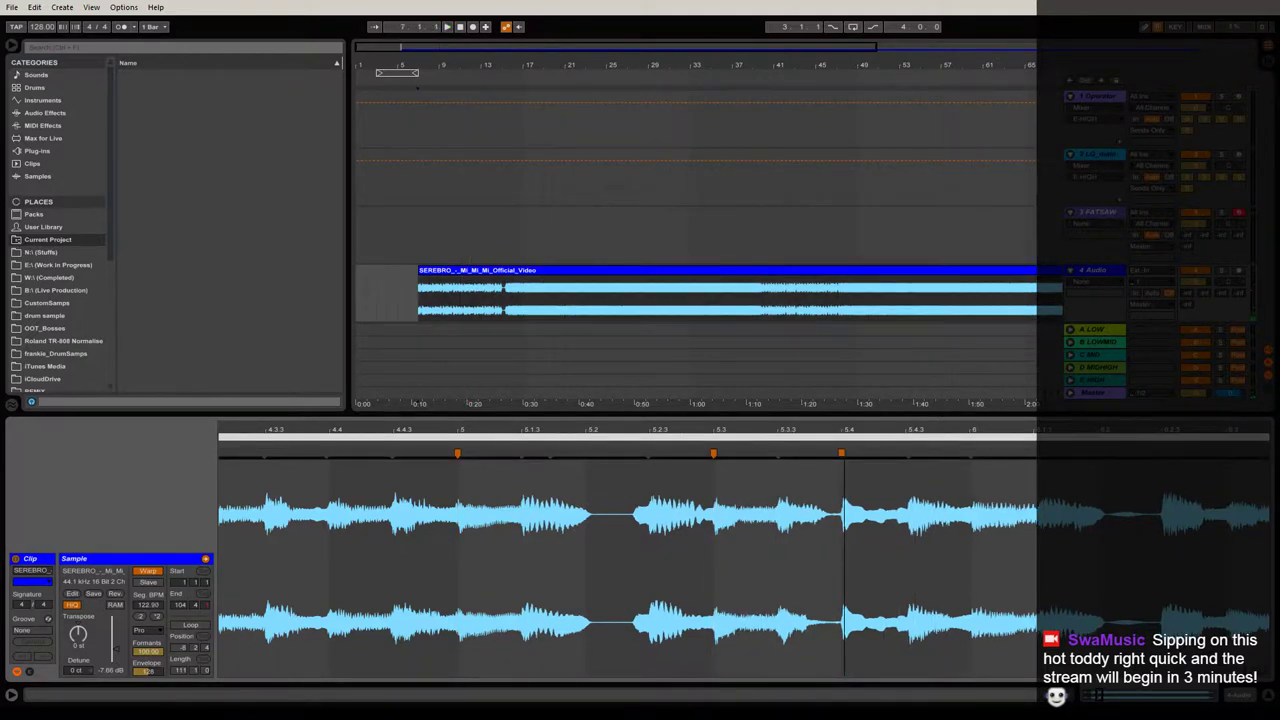
left_click_drag(840, 434, 522, 432)
left_click(513, 446)
key("space")
Transpose the SEREBRO clip to -12 st and audition it from its start.
double_click(580, 272)
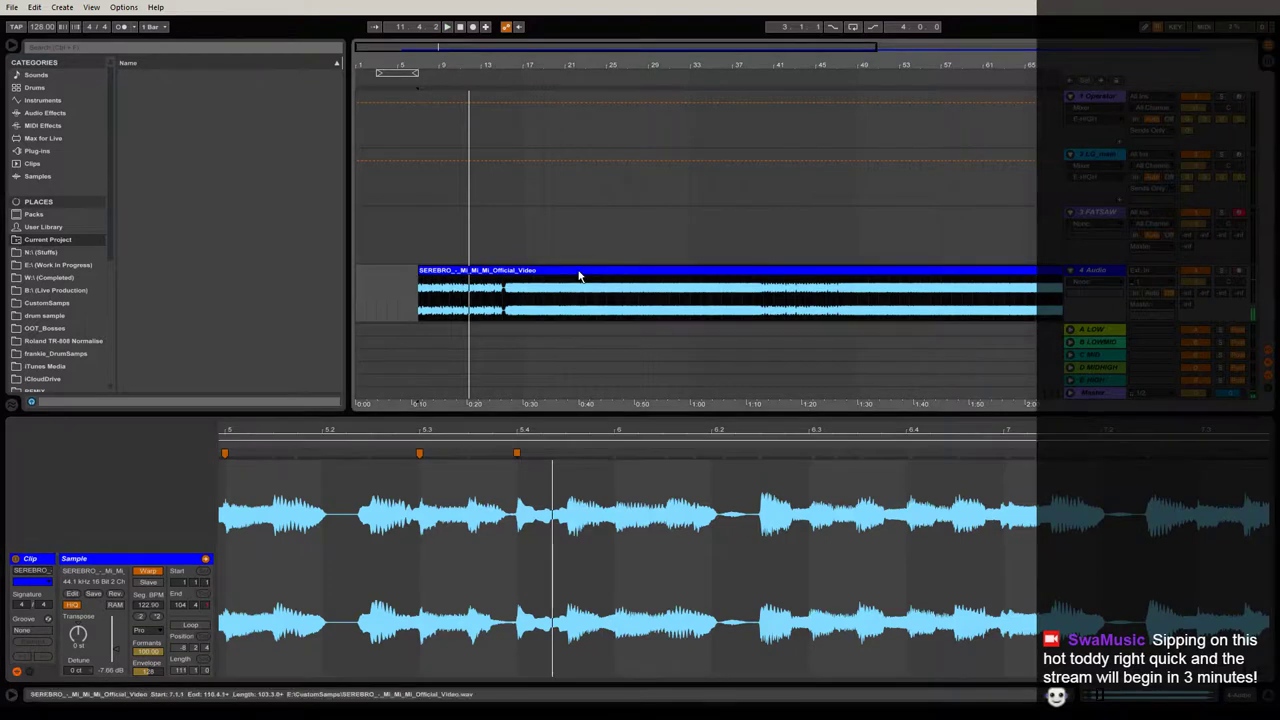
key("space")
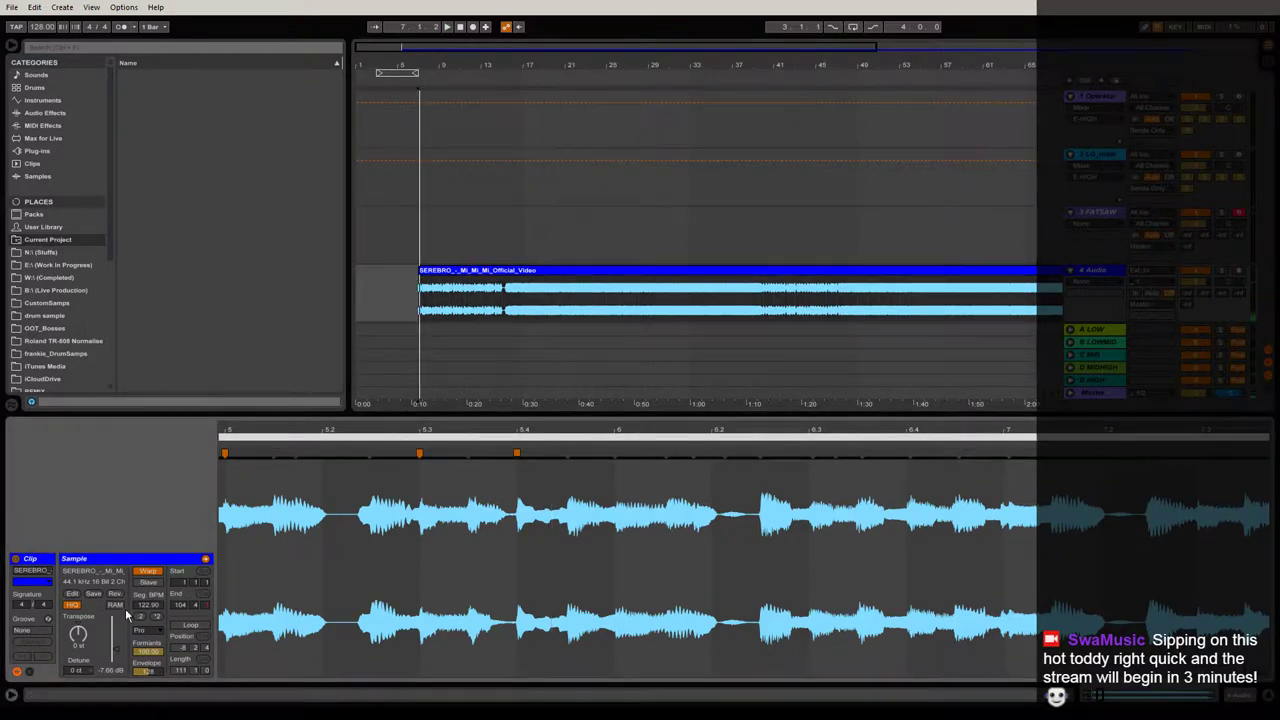
left_click_drag(78, 635, 78, 660)
key("space")
key("space")
key("space")
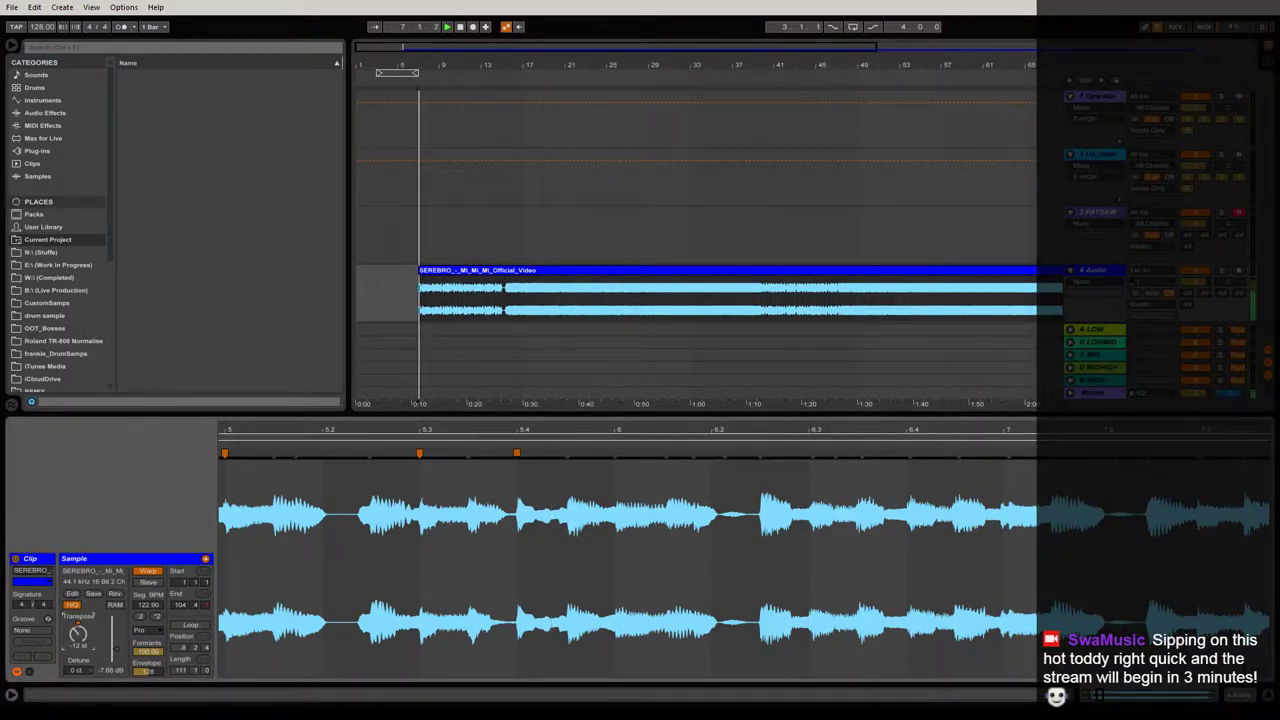
Try the Texture warp mode with a larger grain size and flux, and restore the Pro mode.
left_click(143, 631)
left_click(150, 662)
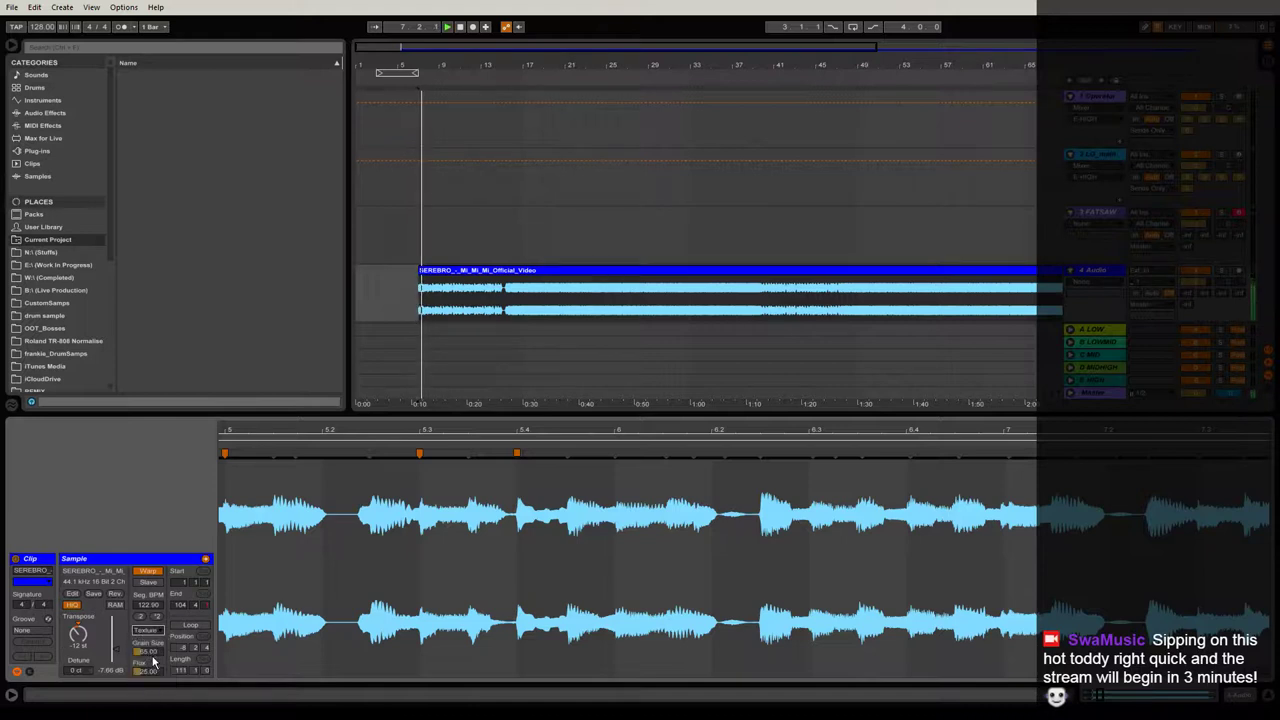
left_click_drag(150, 652, 150, 690)
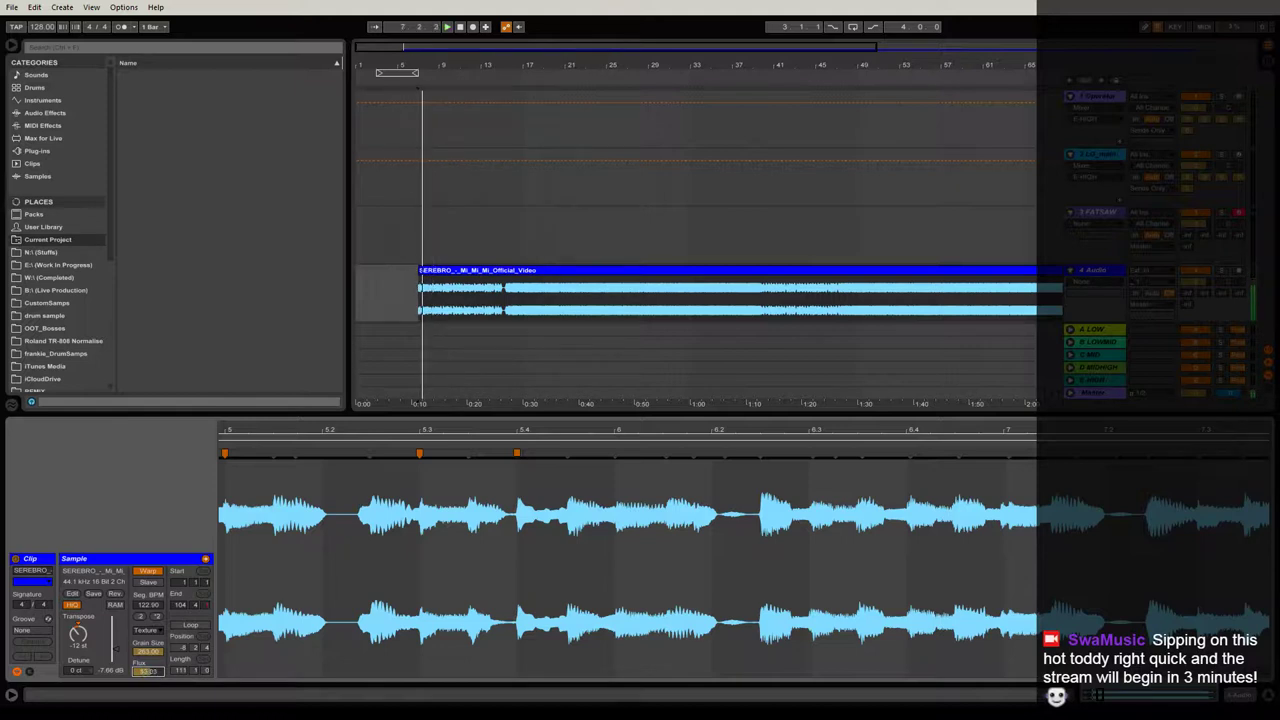
left_click(145, 633)
left_click(152, 672)
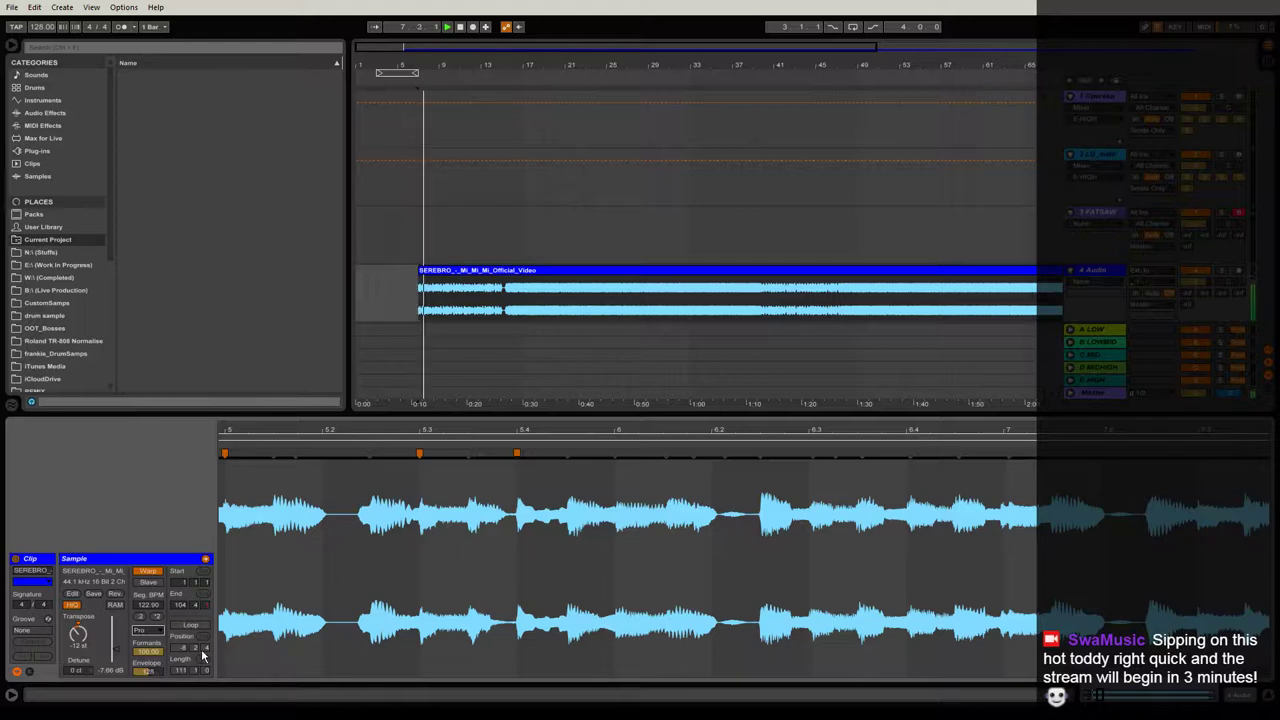
Split the clip at bar 9 to isolate bars 7 and 8, and play the isolated section.
key("ctrl+alt+b")
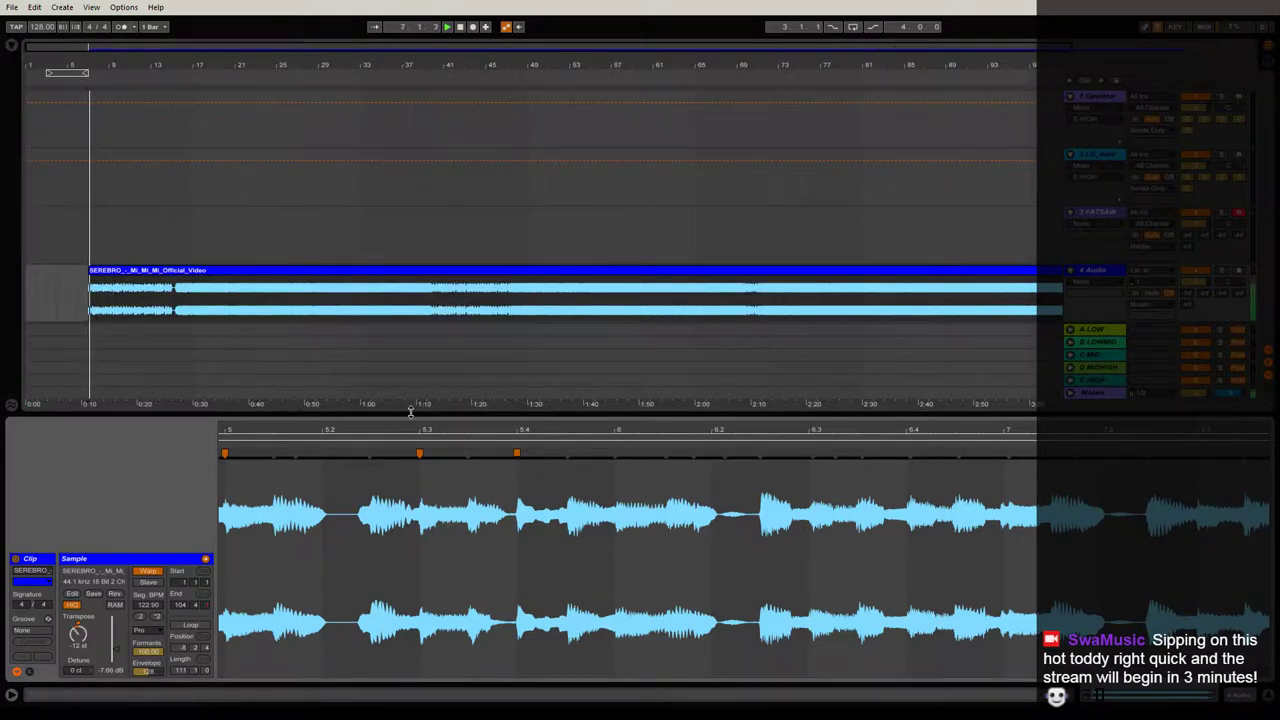
key("ctrl+alt+l")
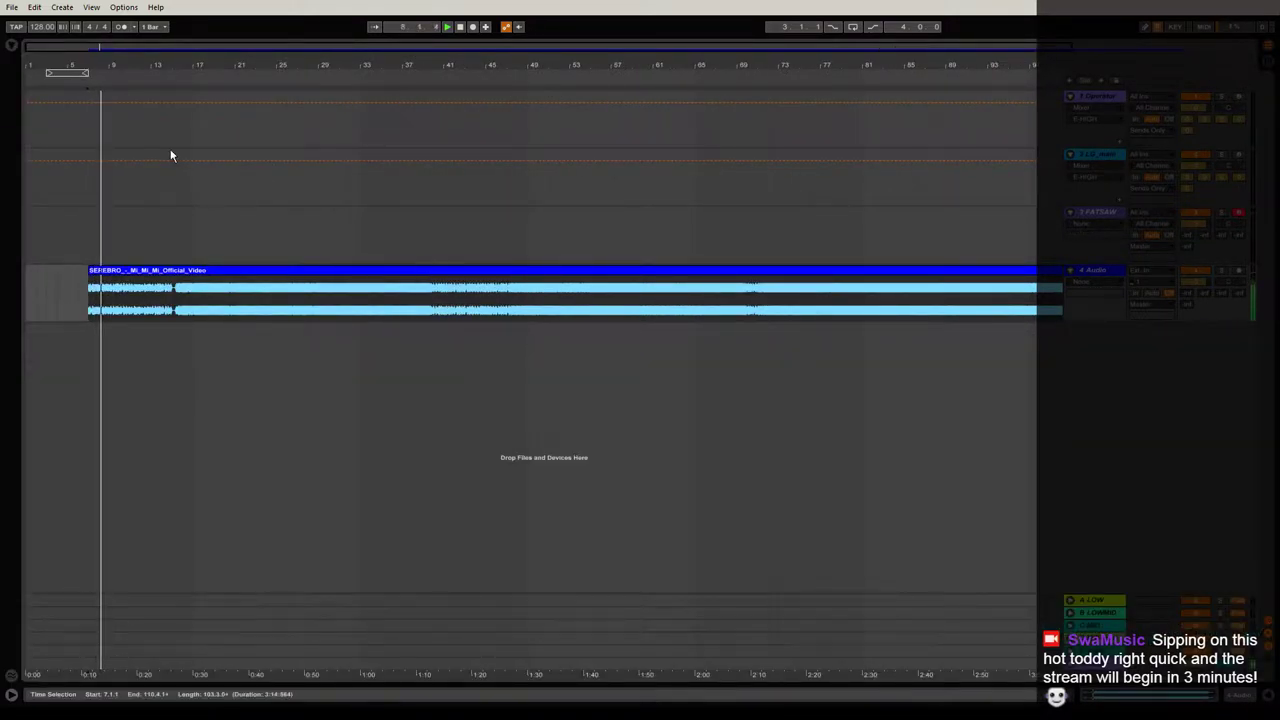
left_click_drag(88, 66, 265, 66)
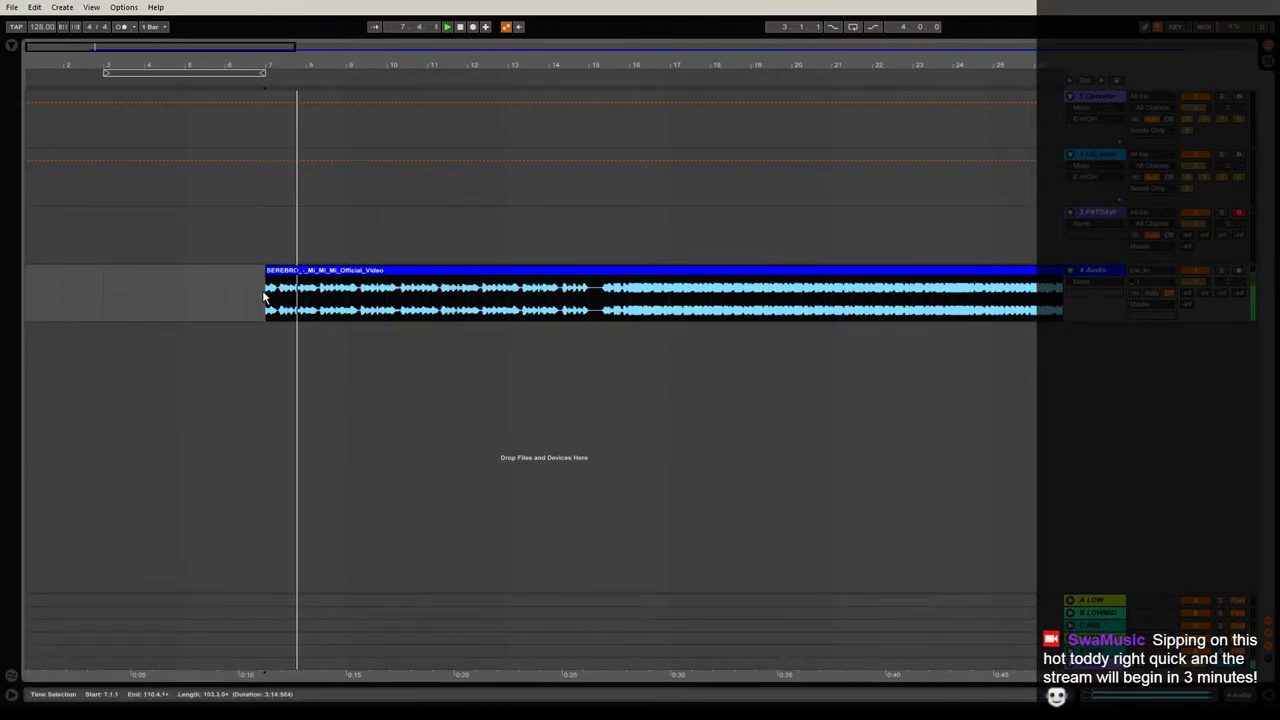
left_click_drag(266, 298, 347, 302)
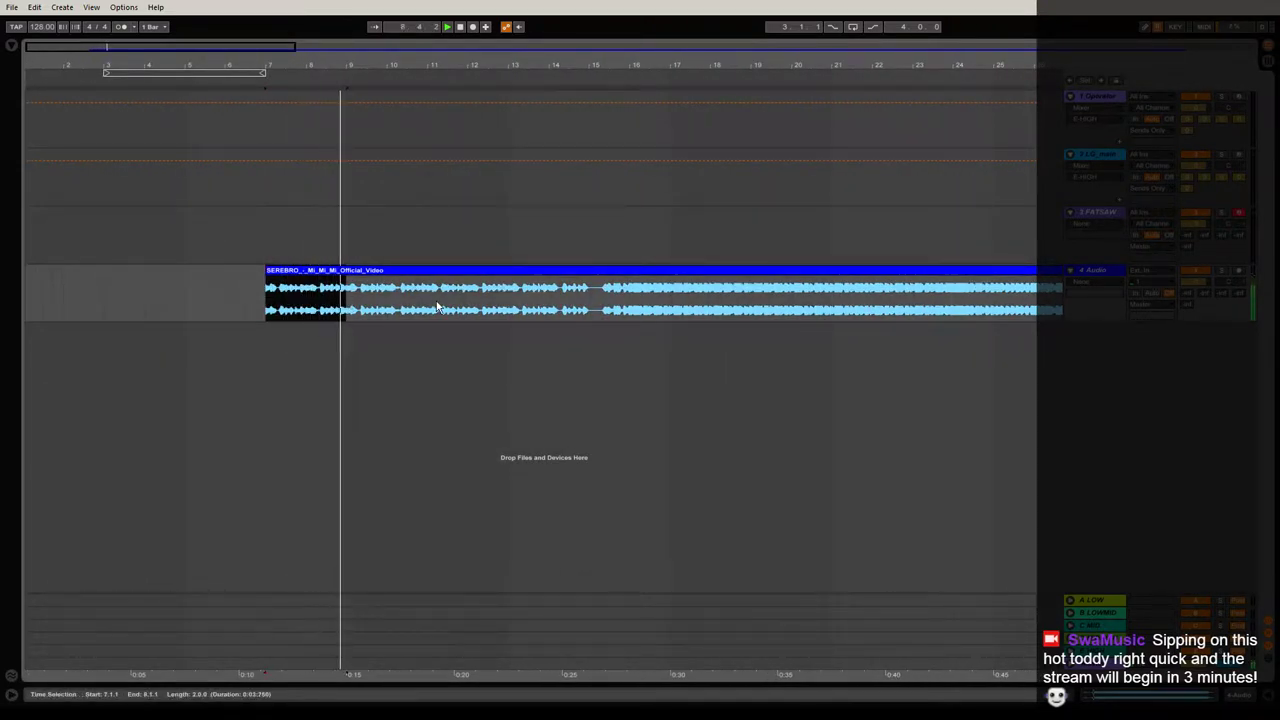
key("ctrl+e")
key("space")
key("space")
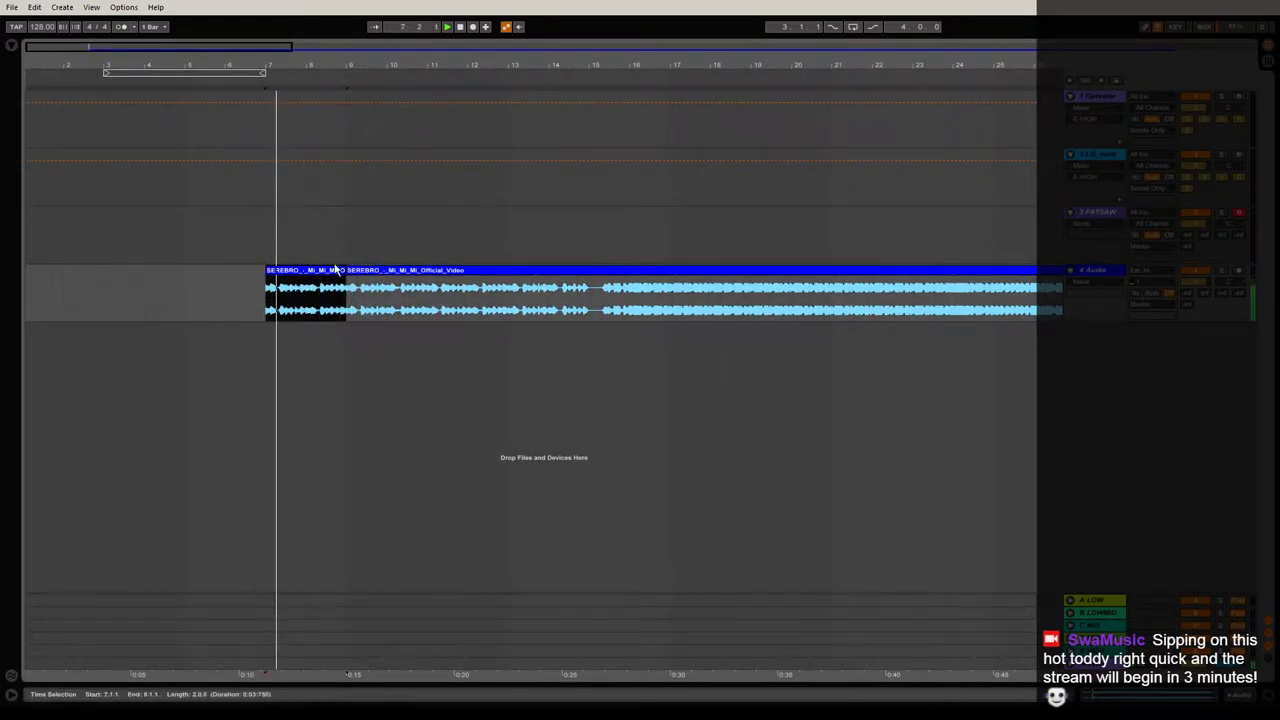
Open the isolated two-bar clip's sample view and loop the arrangement over it during playback.
left_click(336, 272)
double_click(336, 277)
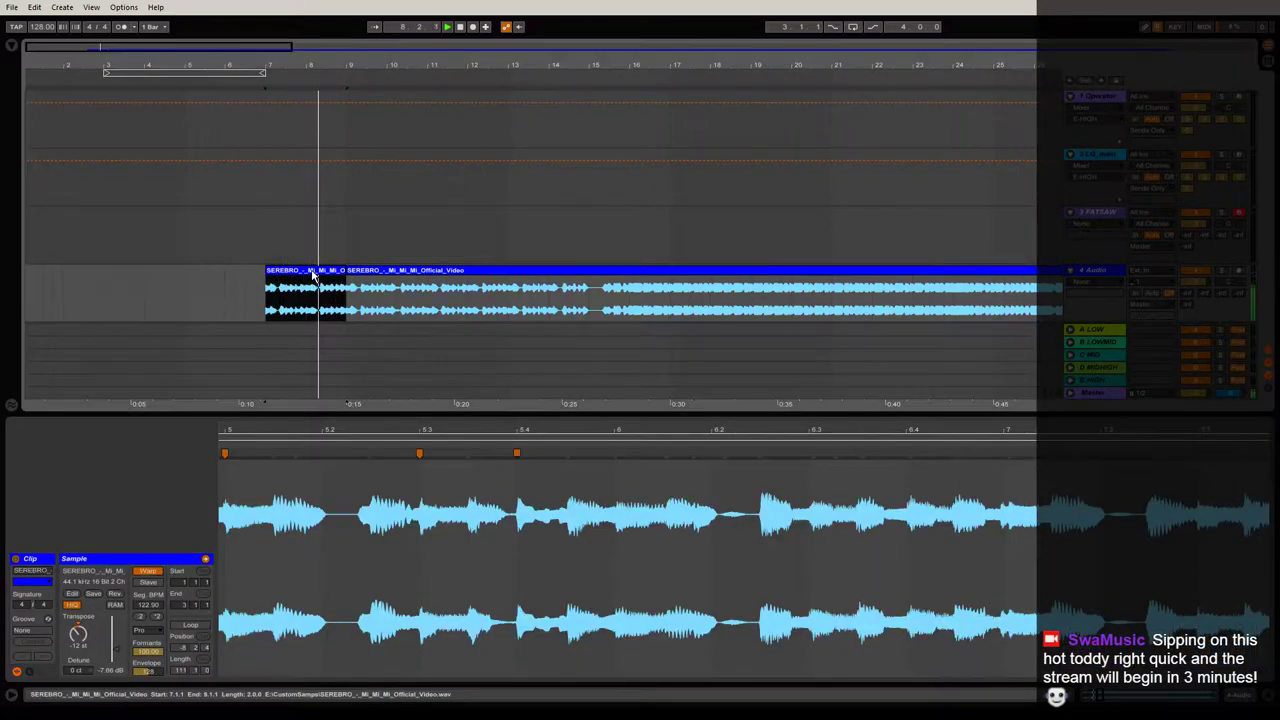
key("ctrl+l")
left_click_drag(487, 425, 826, 428)
mouse_move(533, 427)
left_mouse_down()
mouse_move(603, 450)
mouse_move(590, 452)
mouse_move(888, 428)
mouse_move(882, 415)
left_mouse_up()
mouse_move(706, 433)
left_mouse_down()
mouse_move(614, 445)
mouse_move(677, 449)
mouse_move(648, 444)
mouse_move(588, 478)
mouse_move(543, 452)
mouse_move(362, 434)
mouse_move(357, 380)
left_mouse_up()
key("space")
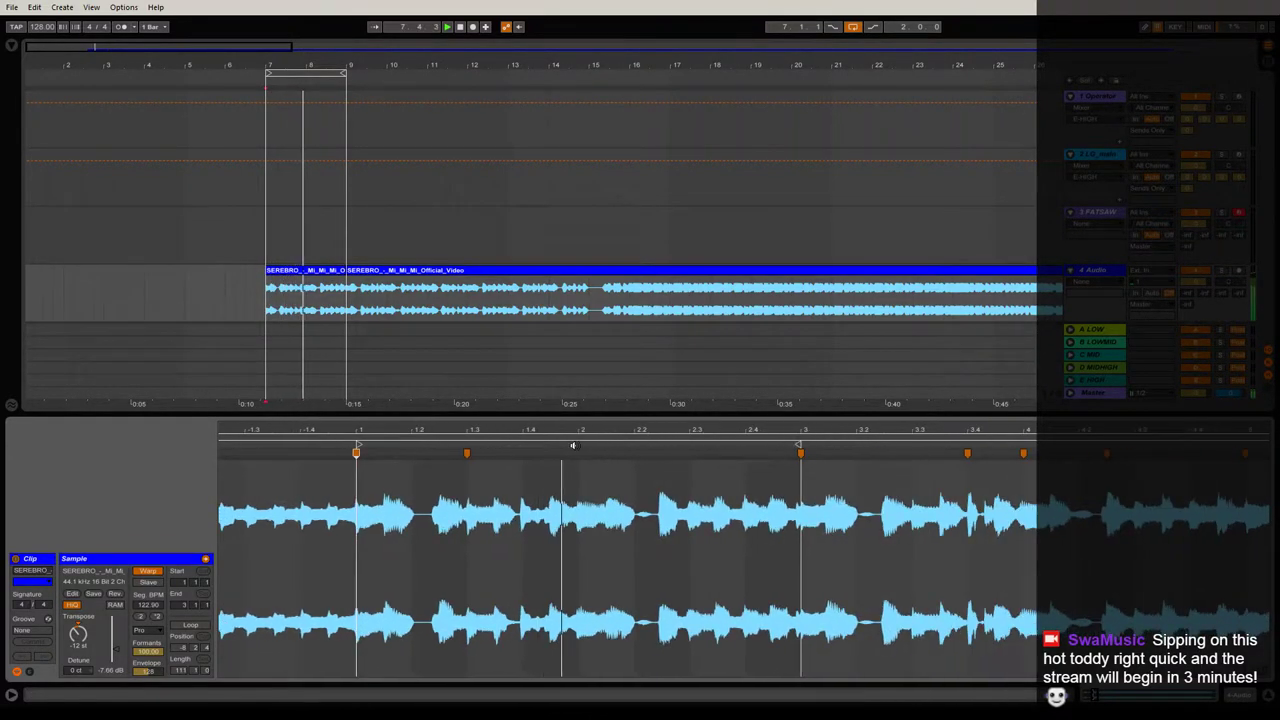
Delete the warp marker at beat 3 and audition the two-bar loop.
right_click(802, 453)
left_click(831, 128)
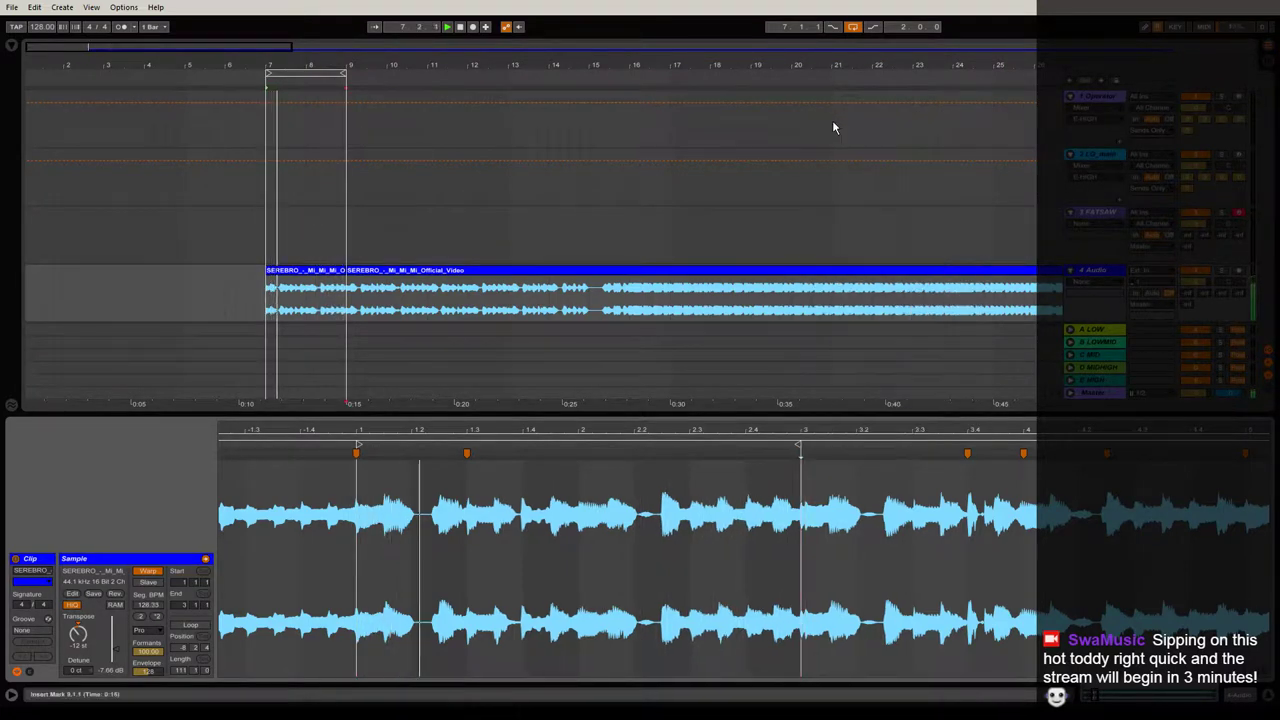
key("space")
key("space")
Add a warp marker near 2.4.3 and shift it slightly earlier, listening to the loop.
left_click_drag(804, 433, 804, 475)
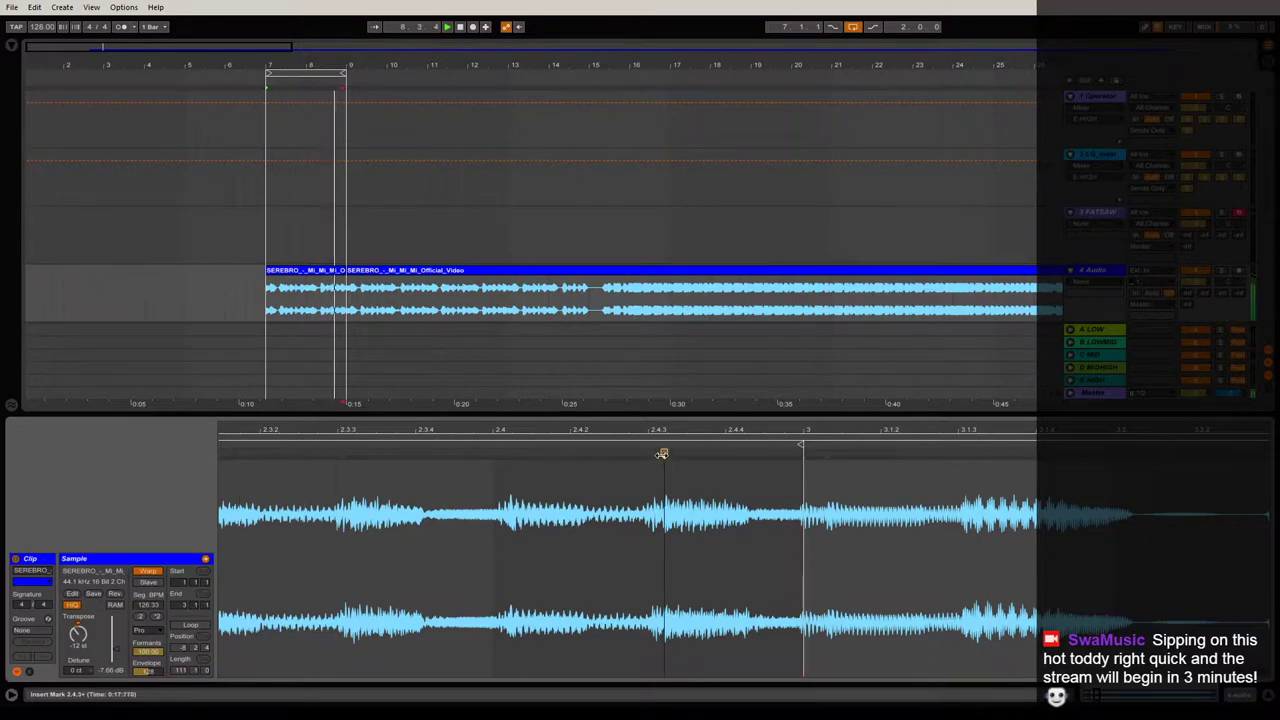
left_click_drag(682, 452, 640, 453)
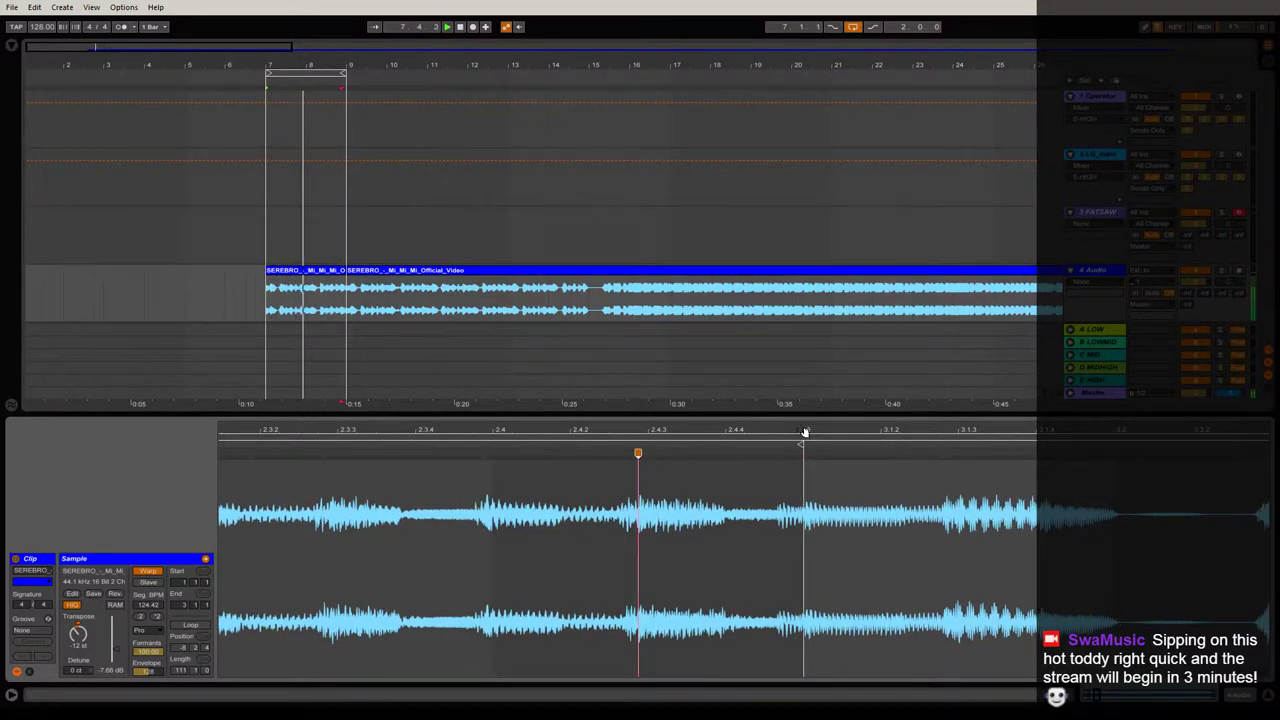
left_click_drag(805, 432, 805, 414)
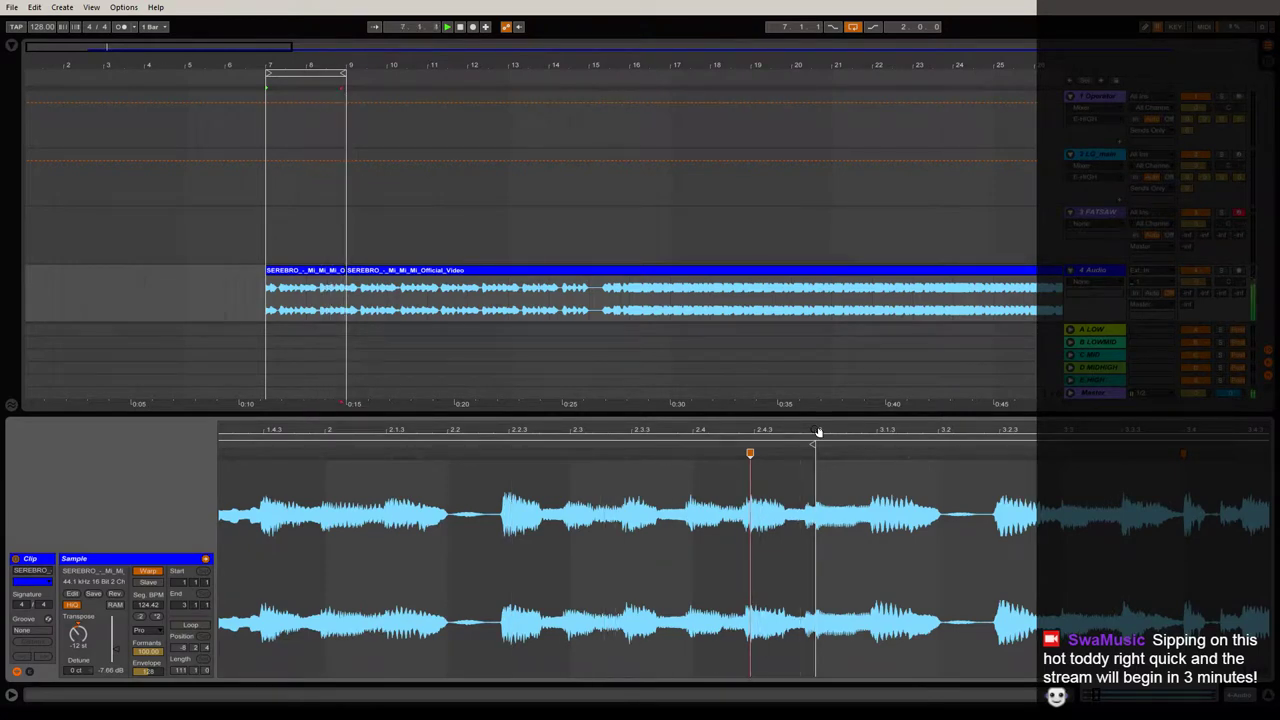
left_click_drag(771, 433, 750, 415)
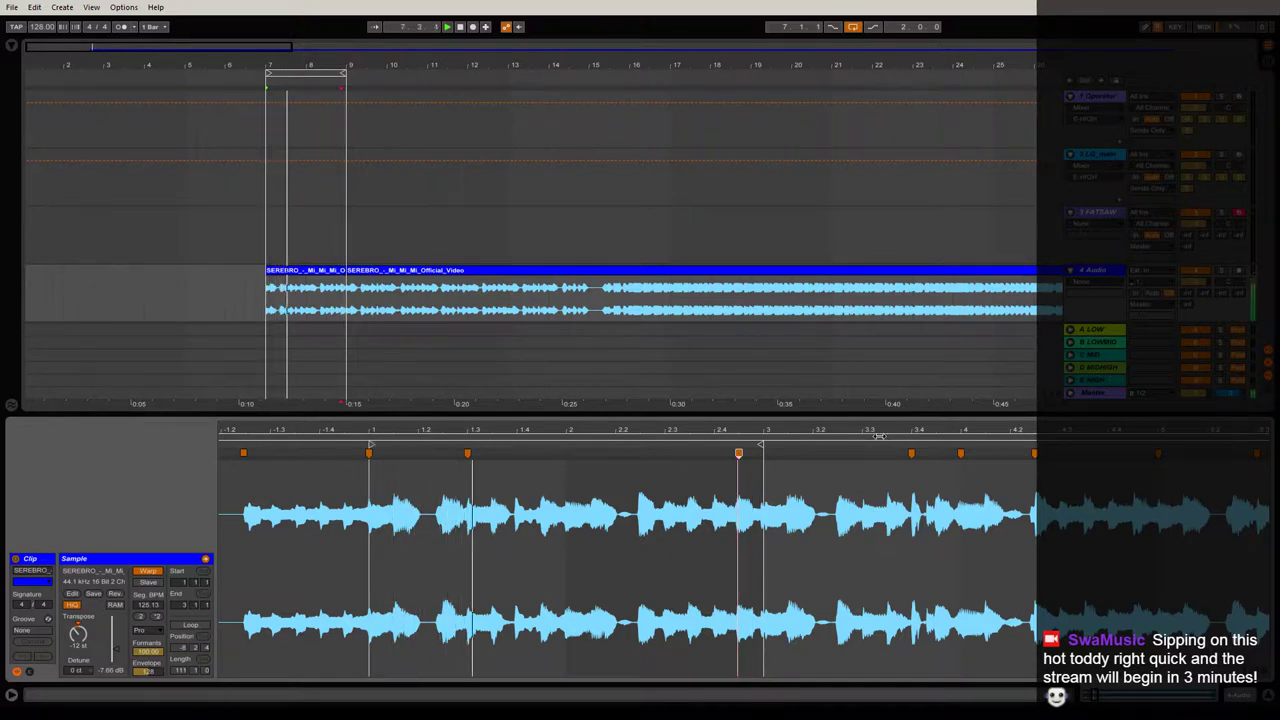
Replace the warp markers at 2.4.3 and 1.3 with one at beat 3 and audition the loop.
double_click(762, 453)
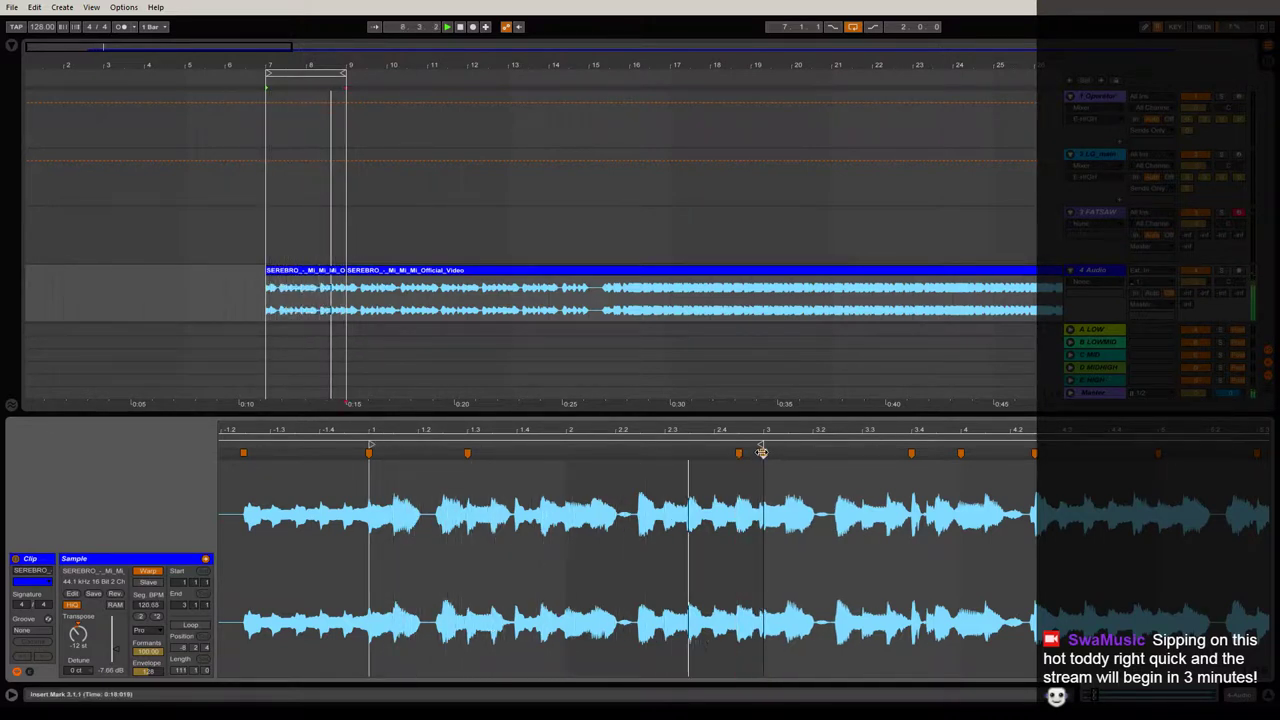
right_click(744, 457)
left_click(775, 142)
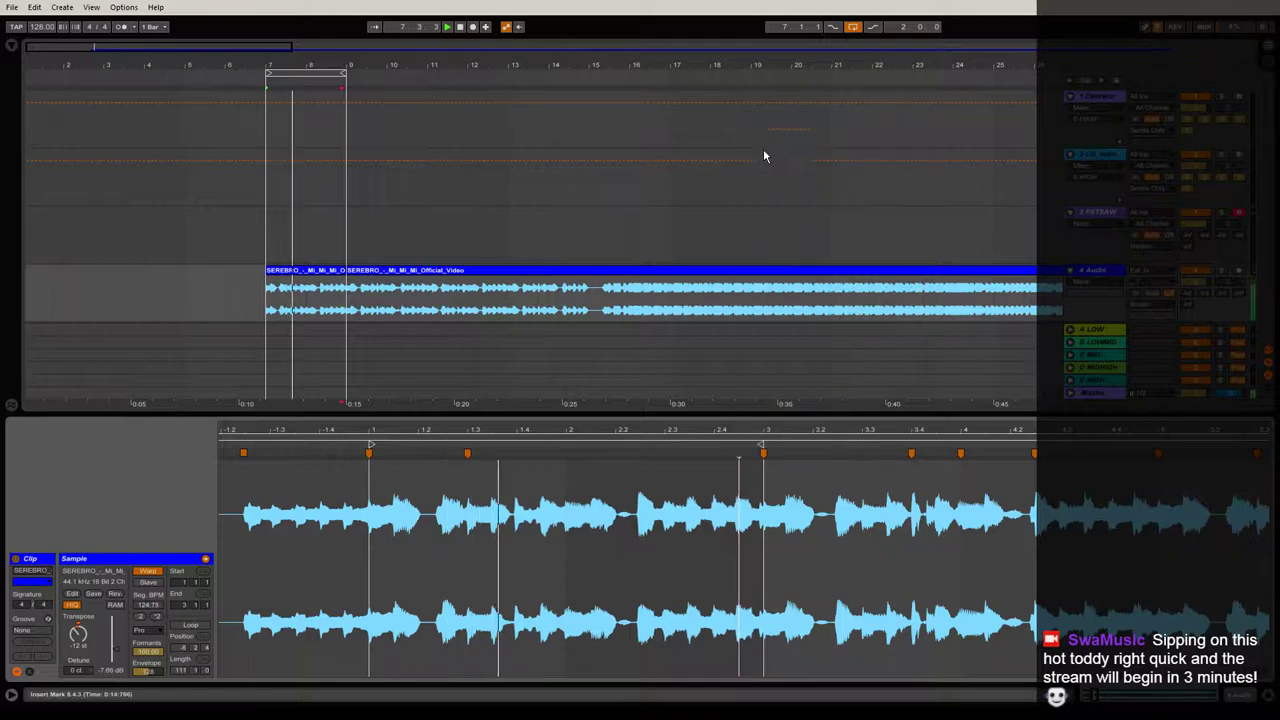
right_click(465, 458)
left_click(493, 128)
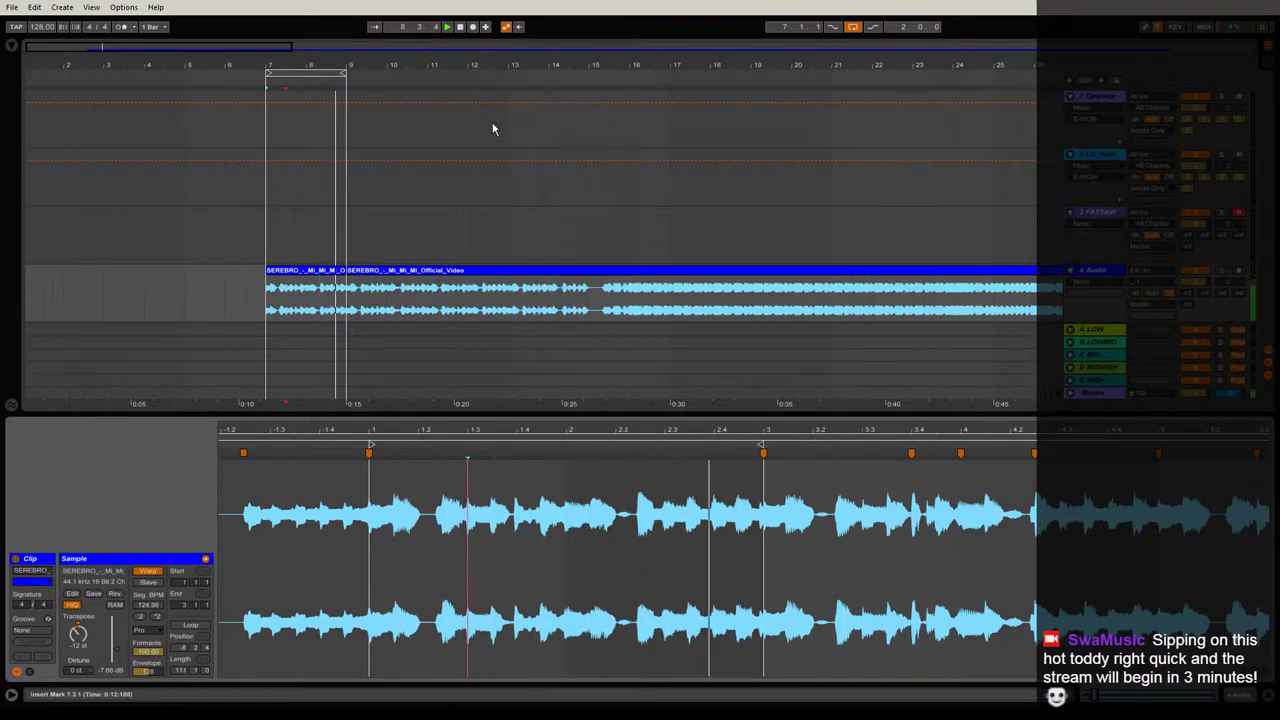
left_click_drag(643, 434, 614, 426)
key("space")
key("space")
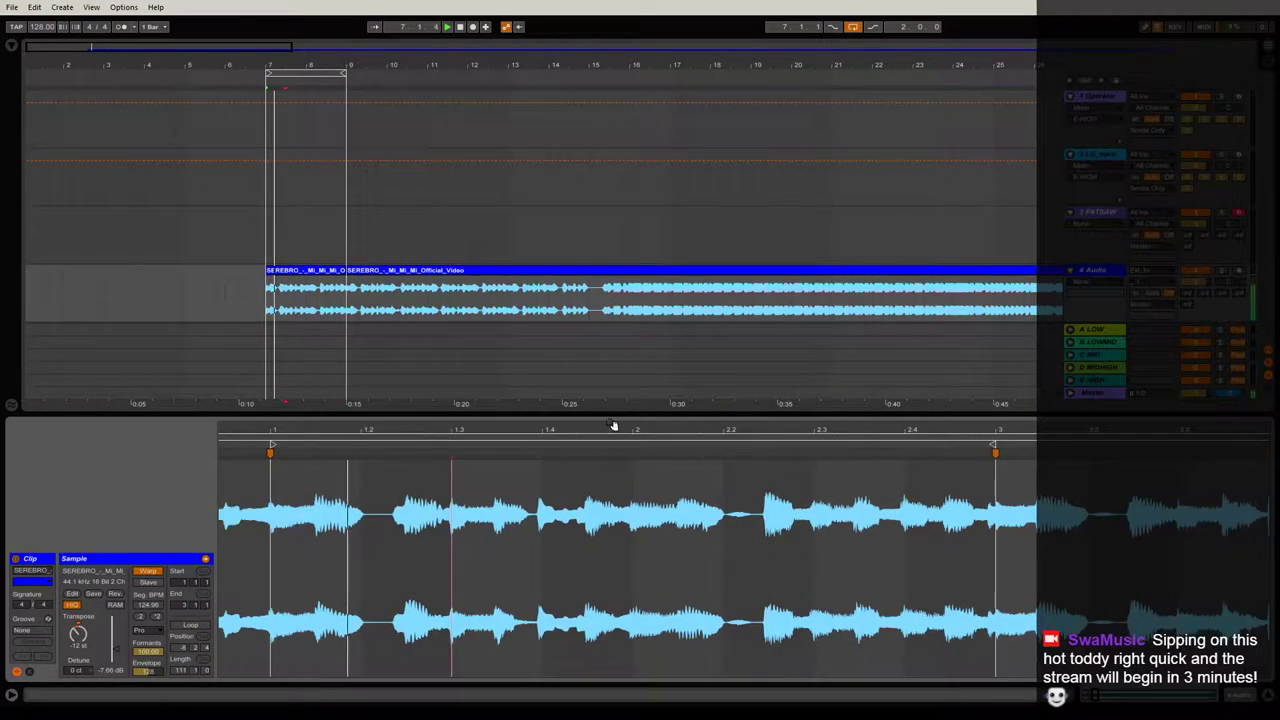
Audition the loop's opening and shift the clip's start to 2.4.3 and its end to 4.4.3.
left_click_drag(276, 434, 552, 422)
key("space")
key("space")
key("space")
left_click_drag(1086, 434, 737, 350)
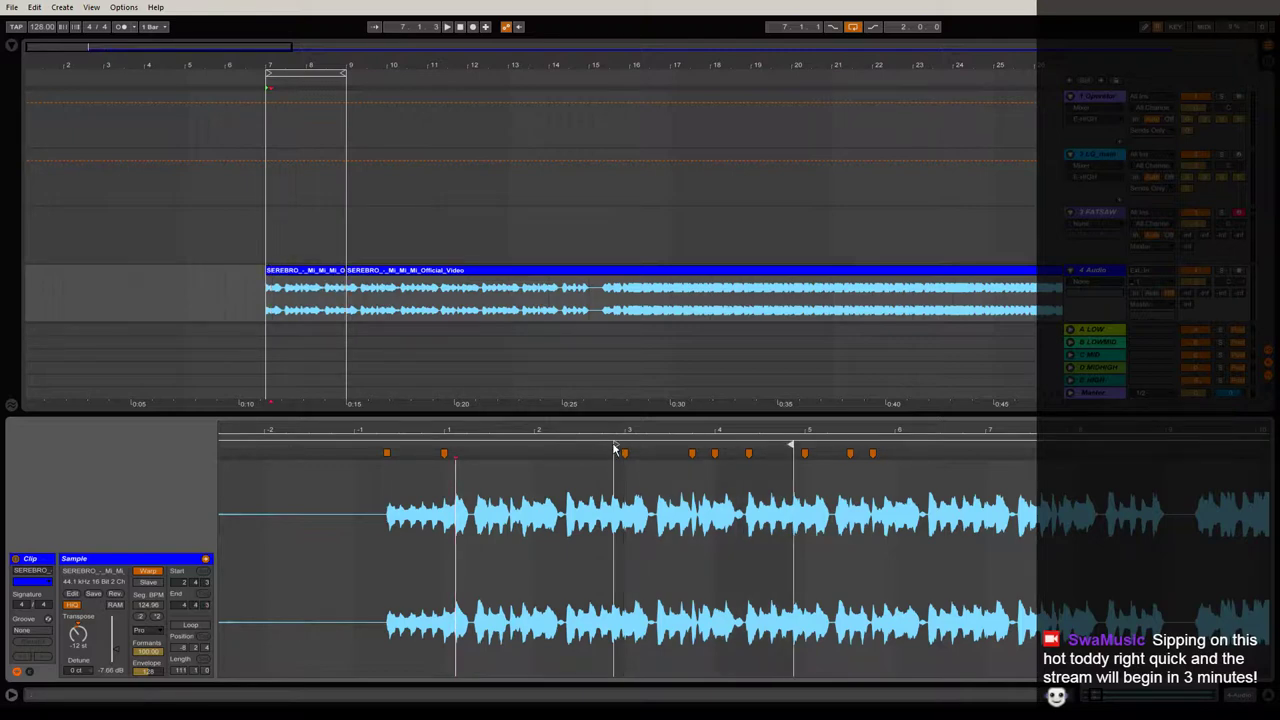
Shift the clip's two-bar region to start at 1.1.1 and end at 3.1.1, auditioning the loop.
mouse_move(691, 430)
left_mouse_down()
mouse_move(612, 432)
mouse_move(835, 432)
left_mouse_up()
key("space")
key("space")
key("space")
left_click_drag(735, 445, 680, 442)
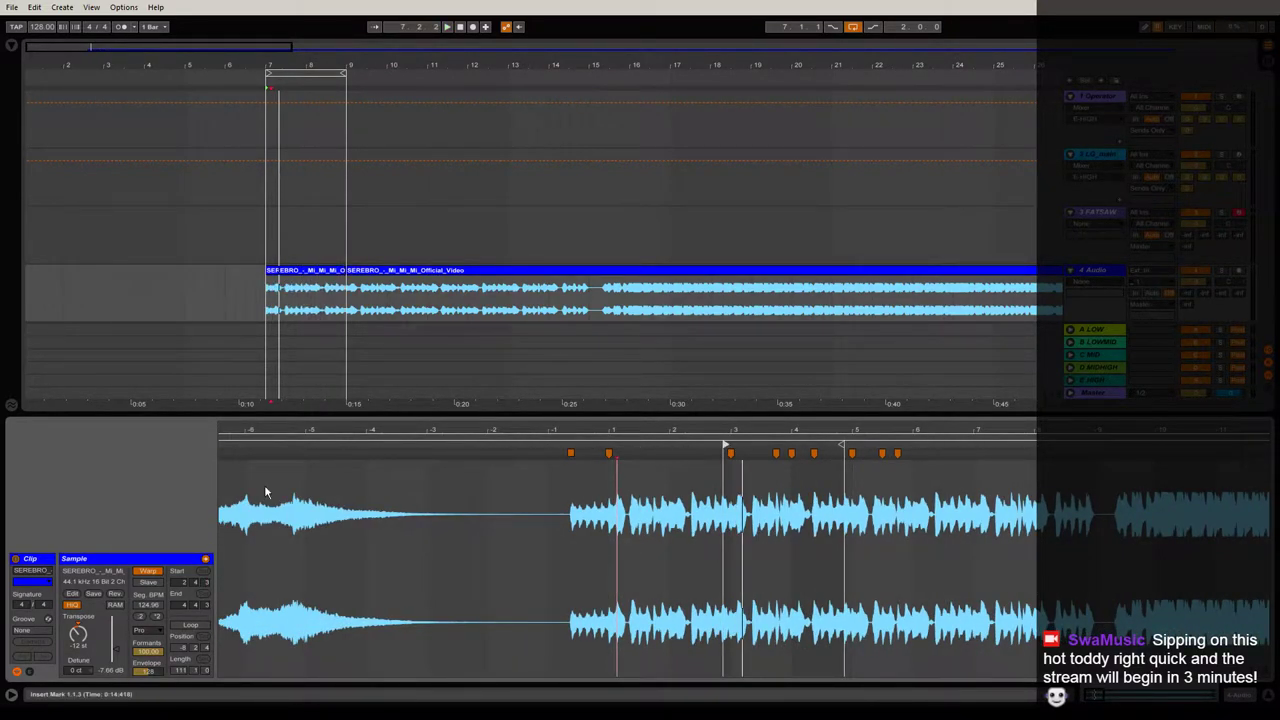
left_click(184, 583)
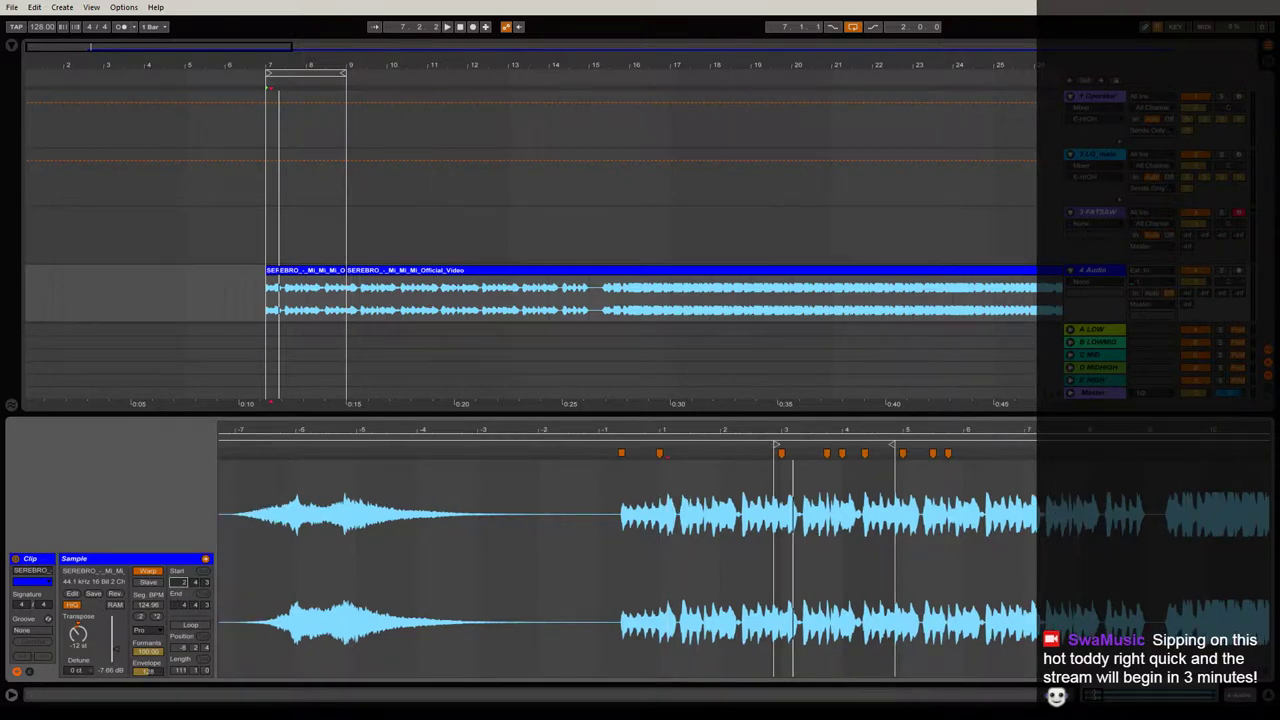
left_click_drag(184, 583, 184, 565)
left_click_drag(886, 449, 670, 447)
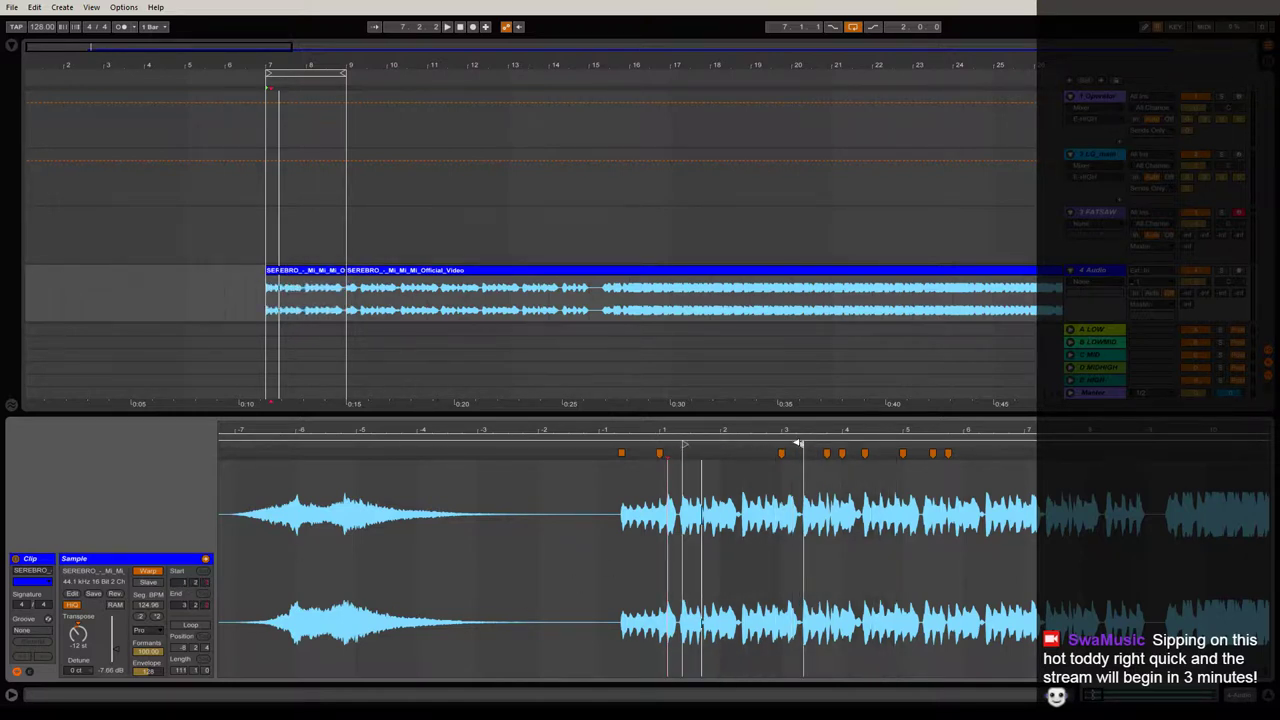
left_click_drag(686, 445, 662, 445)
key("space")
mouse_move(747, 520)
left_mouse_down()
mouse_move(474, 530)
mouse_move(483, 542)
left_mouse_up()
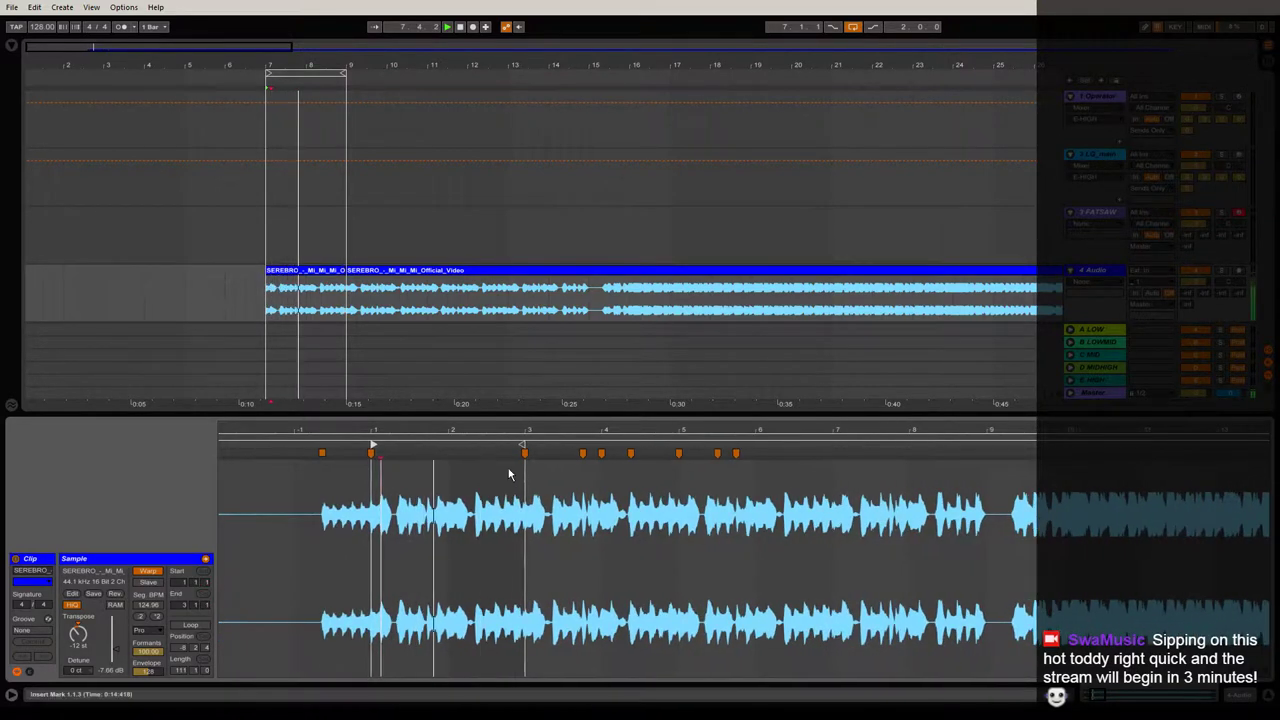
left_click(522, 445)
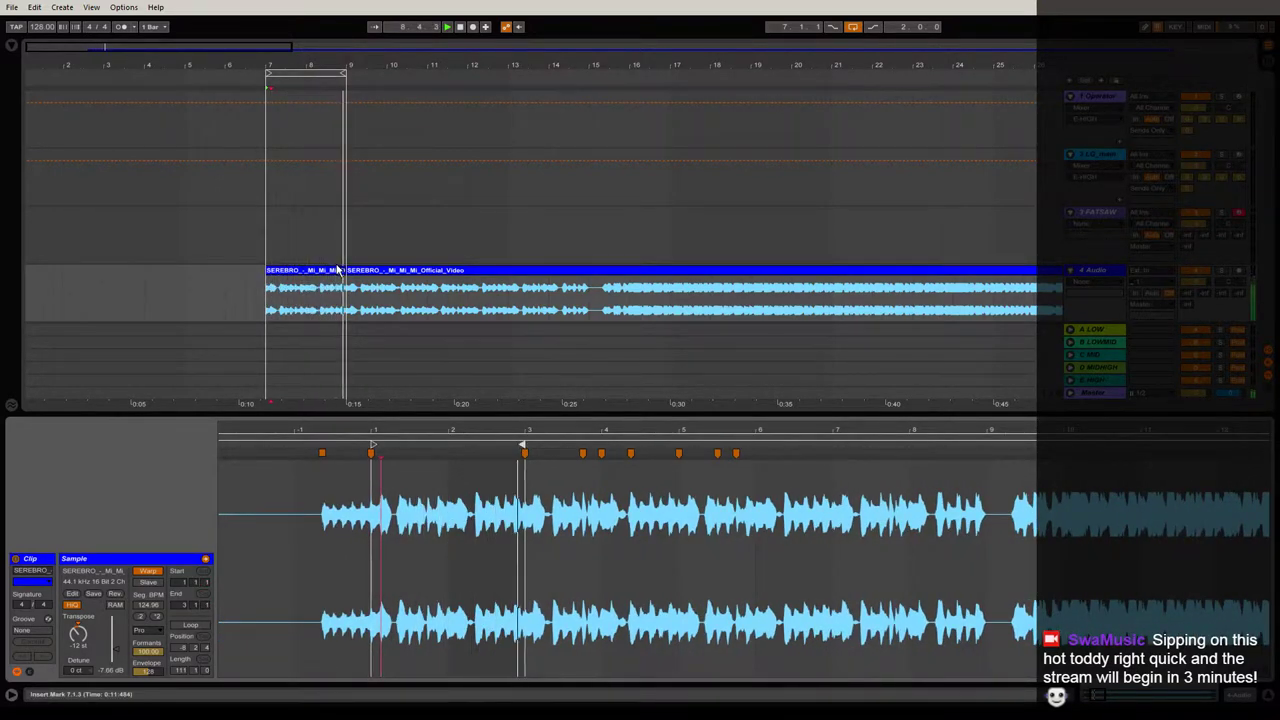
Extend the arrangement loop to eight bars, from bar 7 to bar 15, and audition it.
left_click_drag(348, 68, 590, 66)
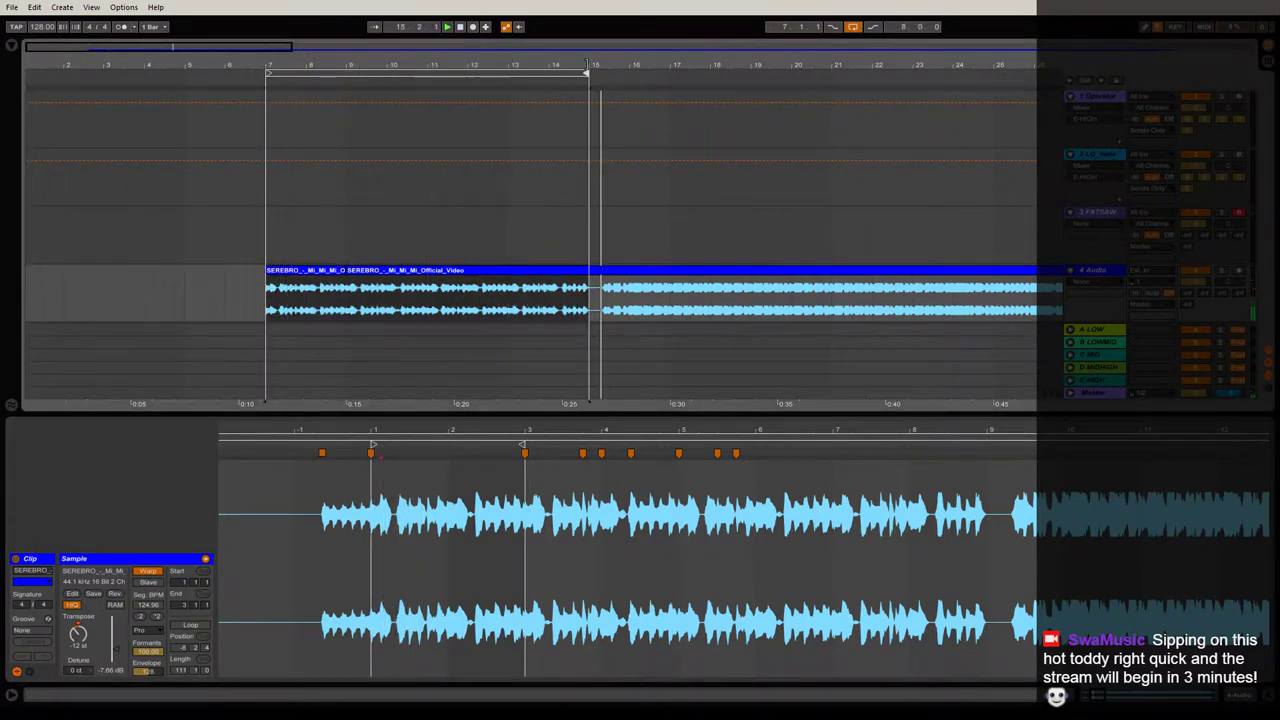
key("space")
key("space")
Add a warp marker at 6.2.3 in the second vocal clip and play the loop.
left_click(429, 272)
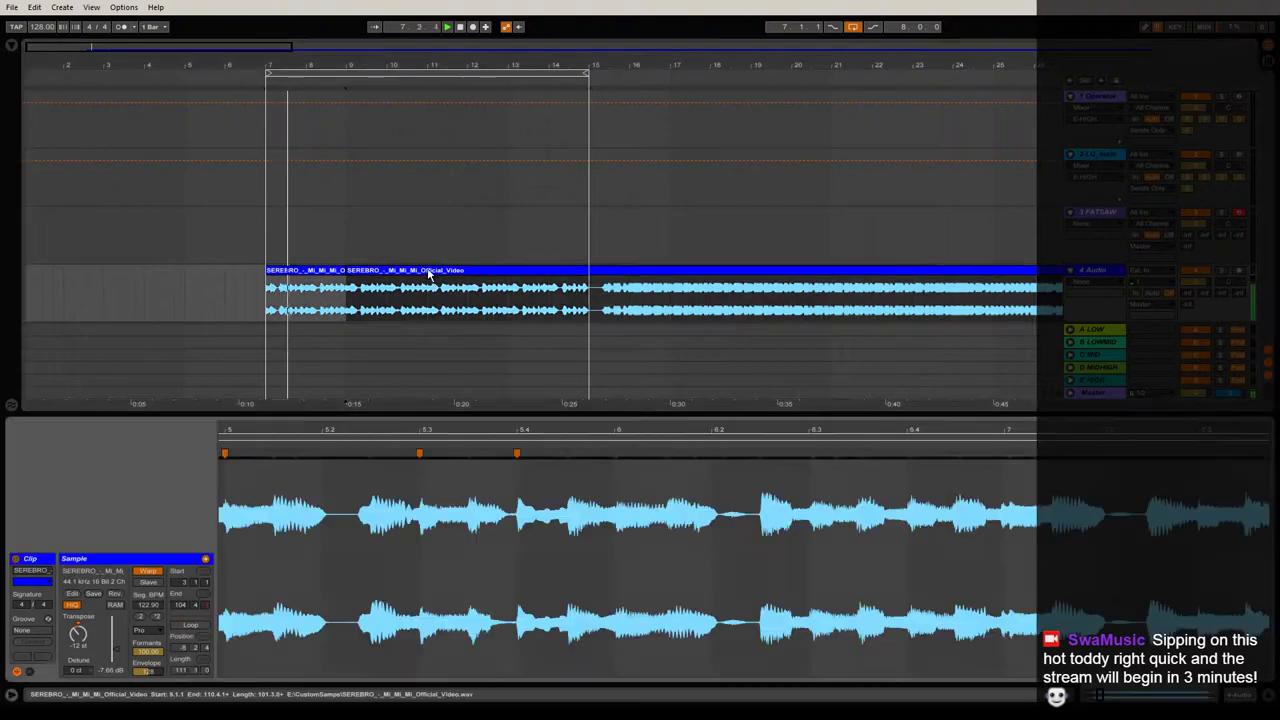
left_click_drag(493, 431, 628, 428)
left_click_drag(541, 425, 677, 480)
left_click_drag(789, 431, 486, 430)
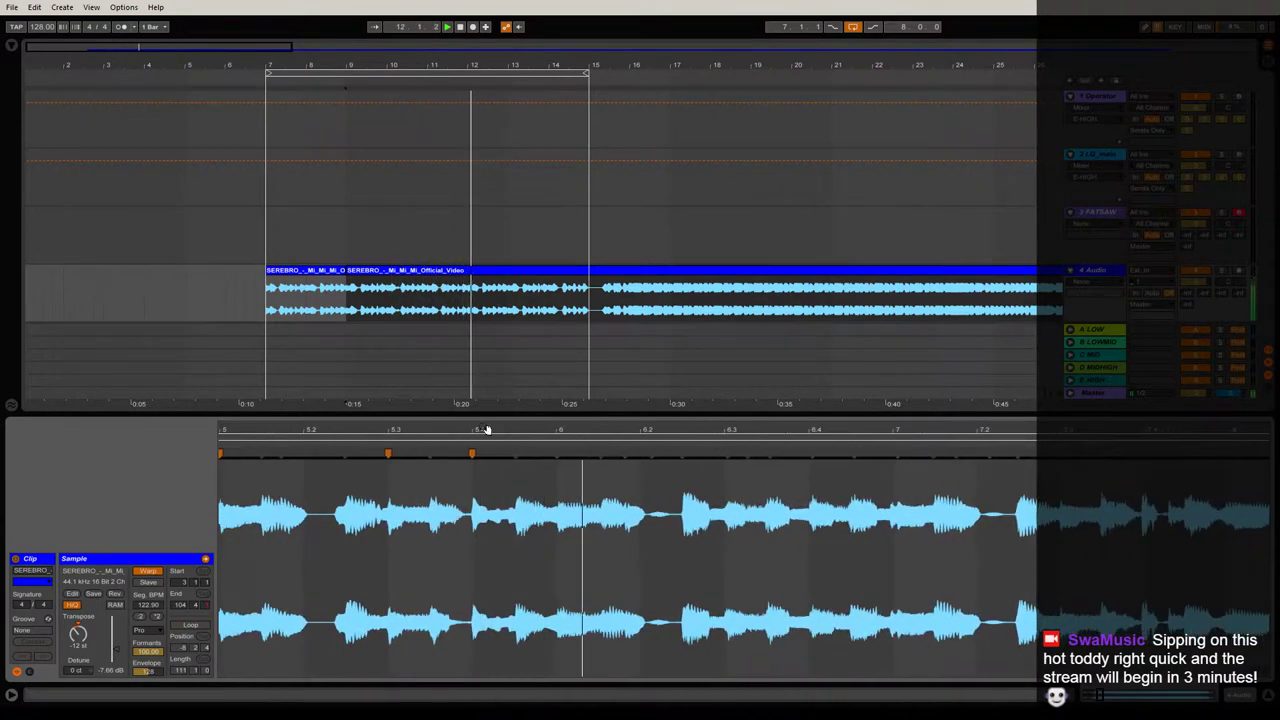
double_click(683, 453)
key("space")
key("space")
left_click_drag(721, 431, 408, 424)
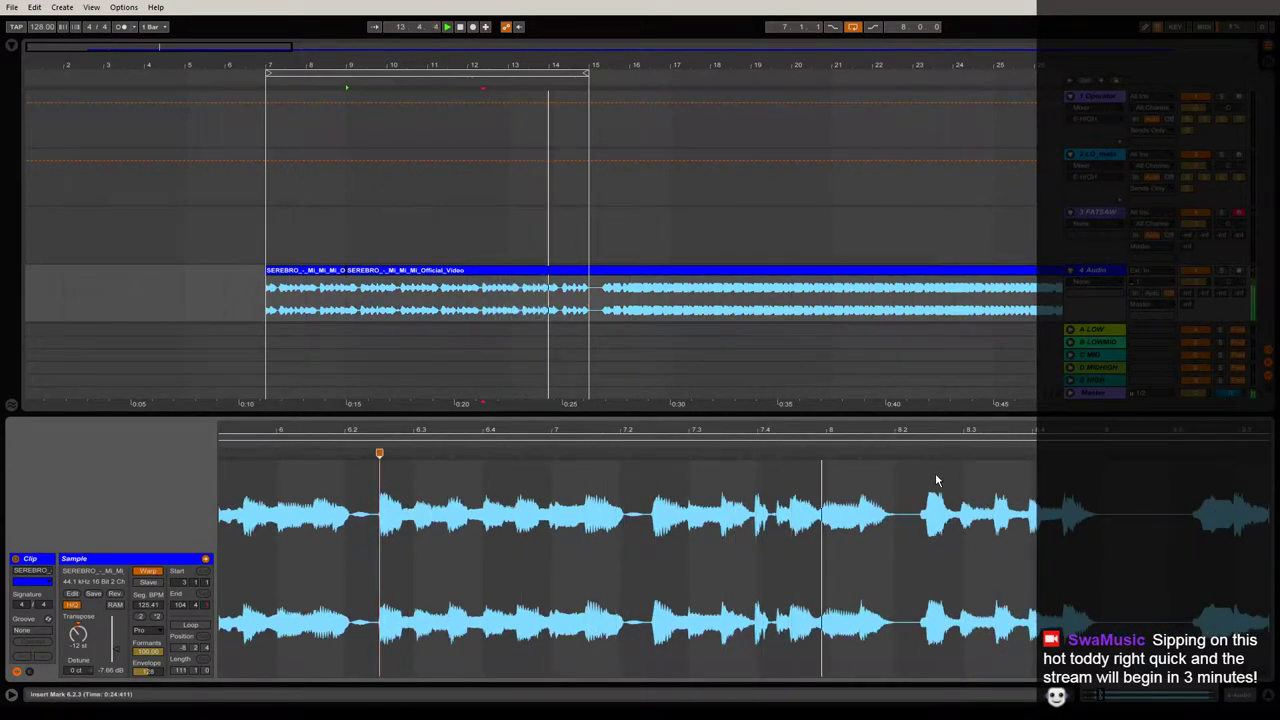
Turn off the arrangement loop, audition from 14.4, and add a warp marker at bar 10, nudging it slightly later.
key("space")
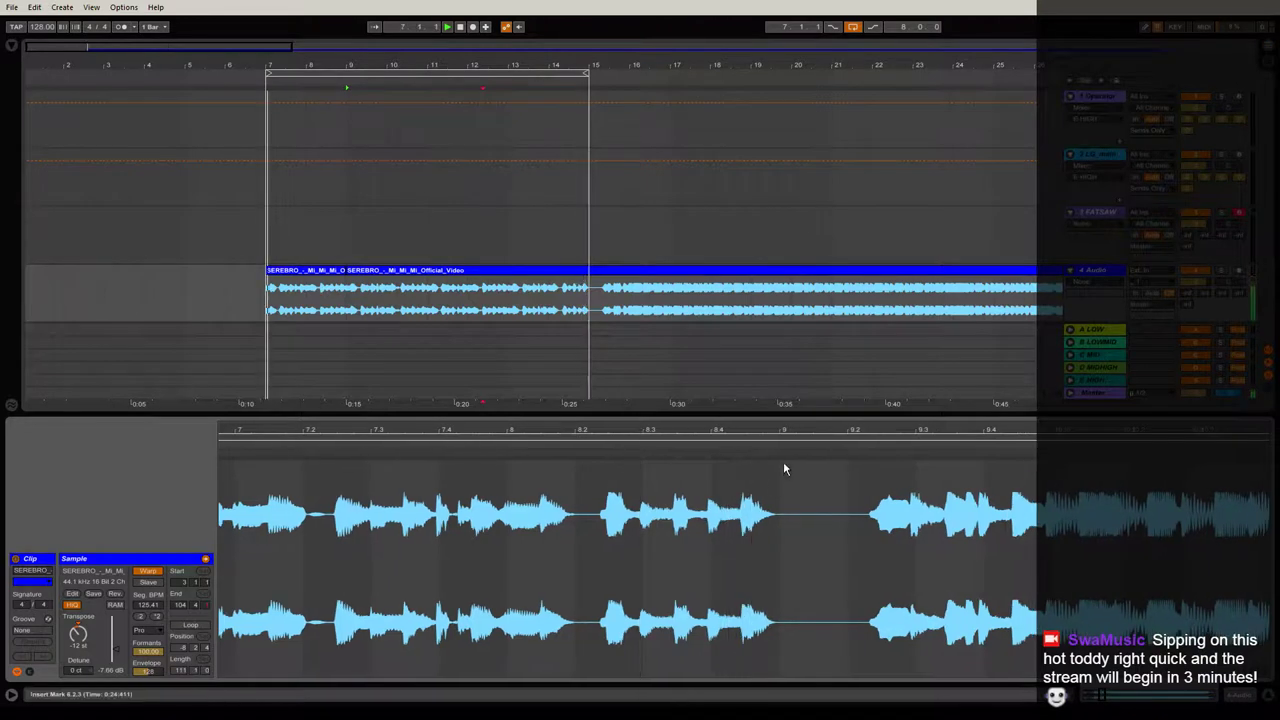
left_click(585, 290)
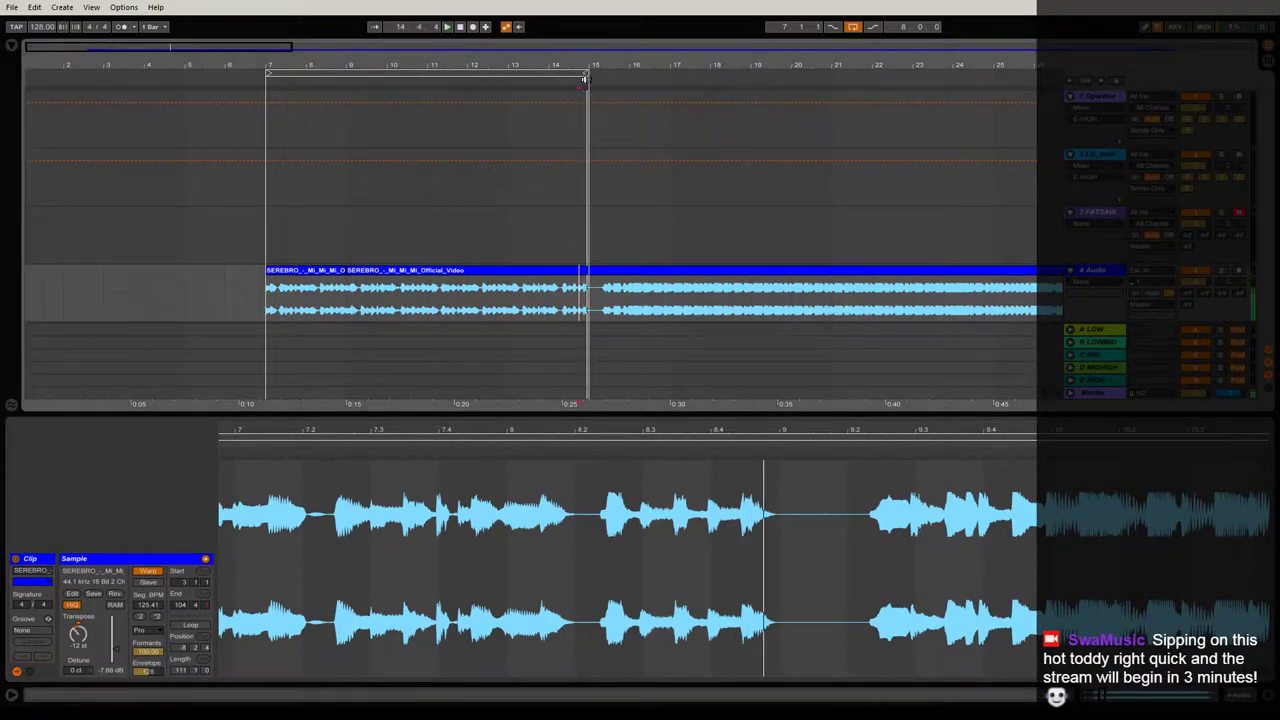
key("space")
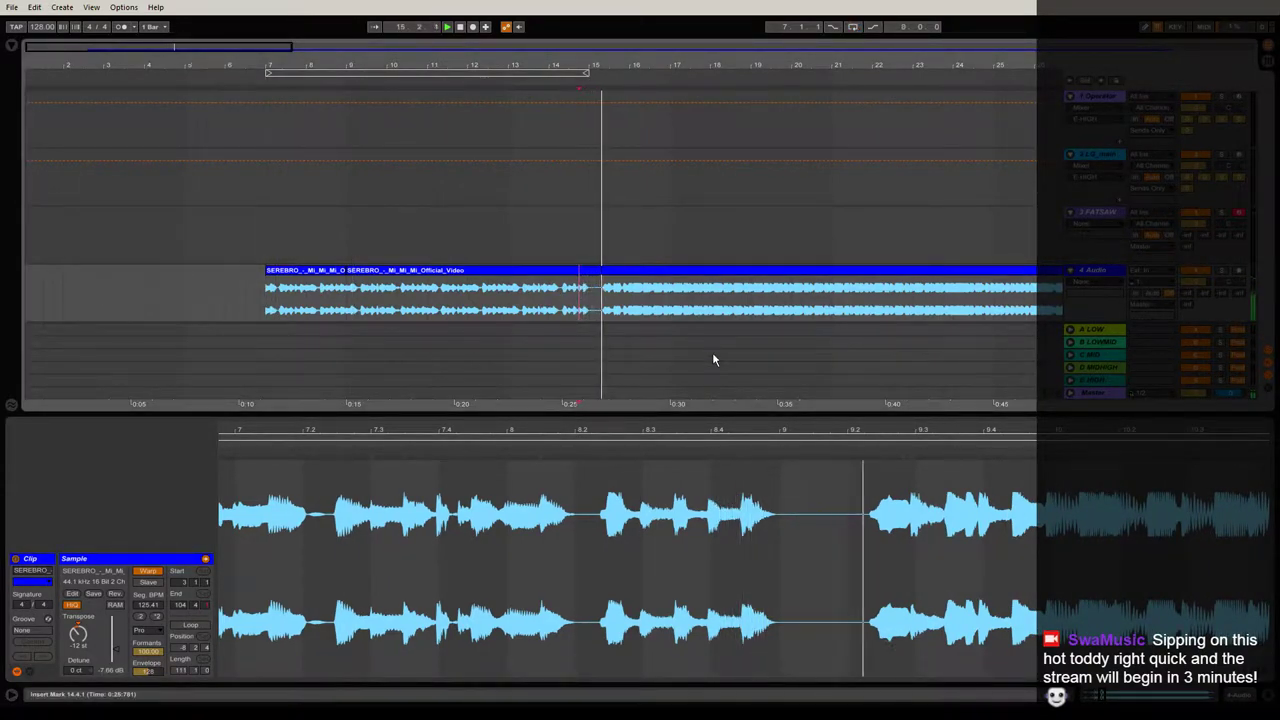
key("space")
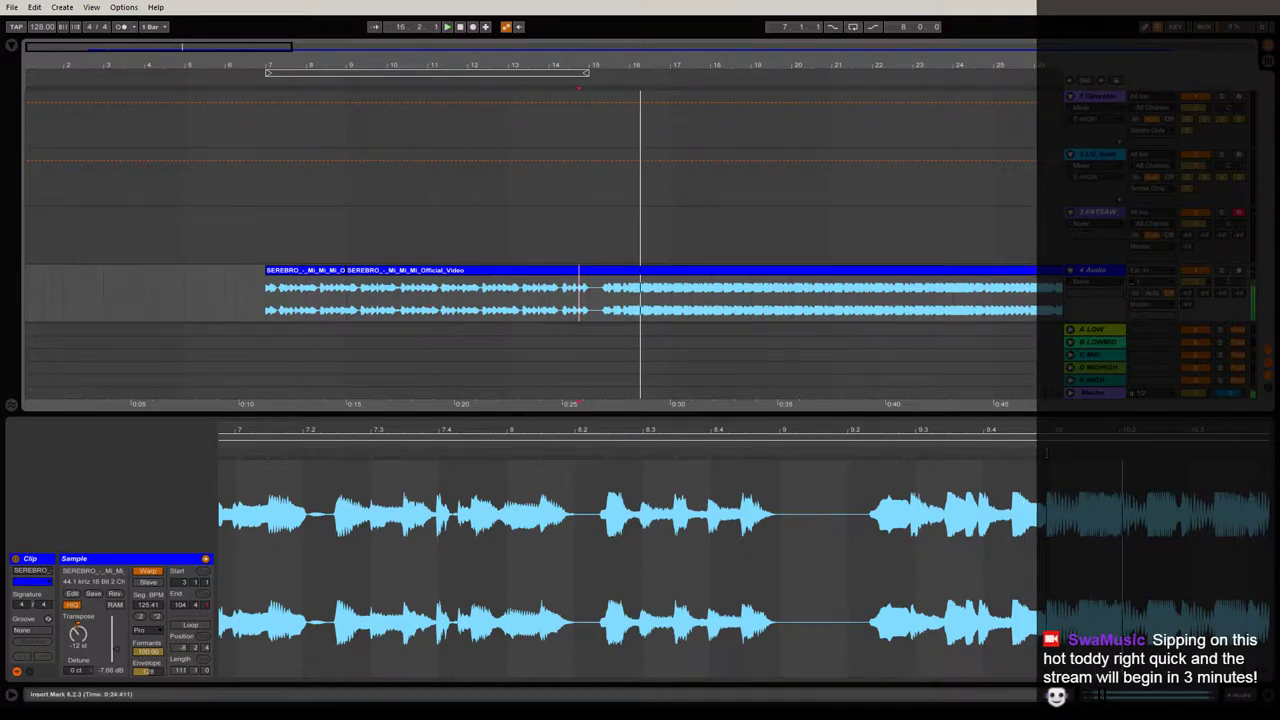
left_click(1046, 453)
left_click_drag(1046, 453, 1051, 452)
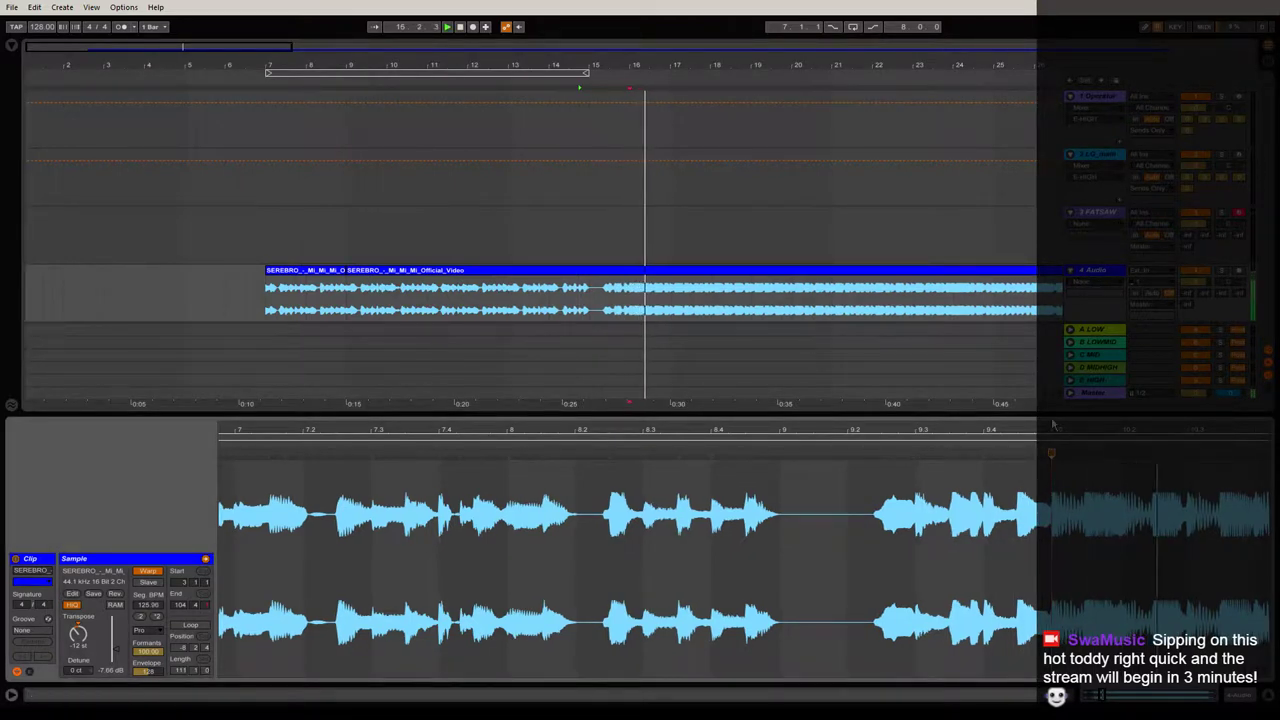
Hide the clip view and extend the first vocal clip's end from bar 9 to bar 15.
key("ctrl+alt+l")
left_click(293, 276)
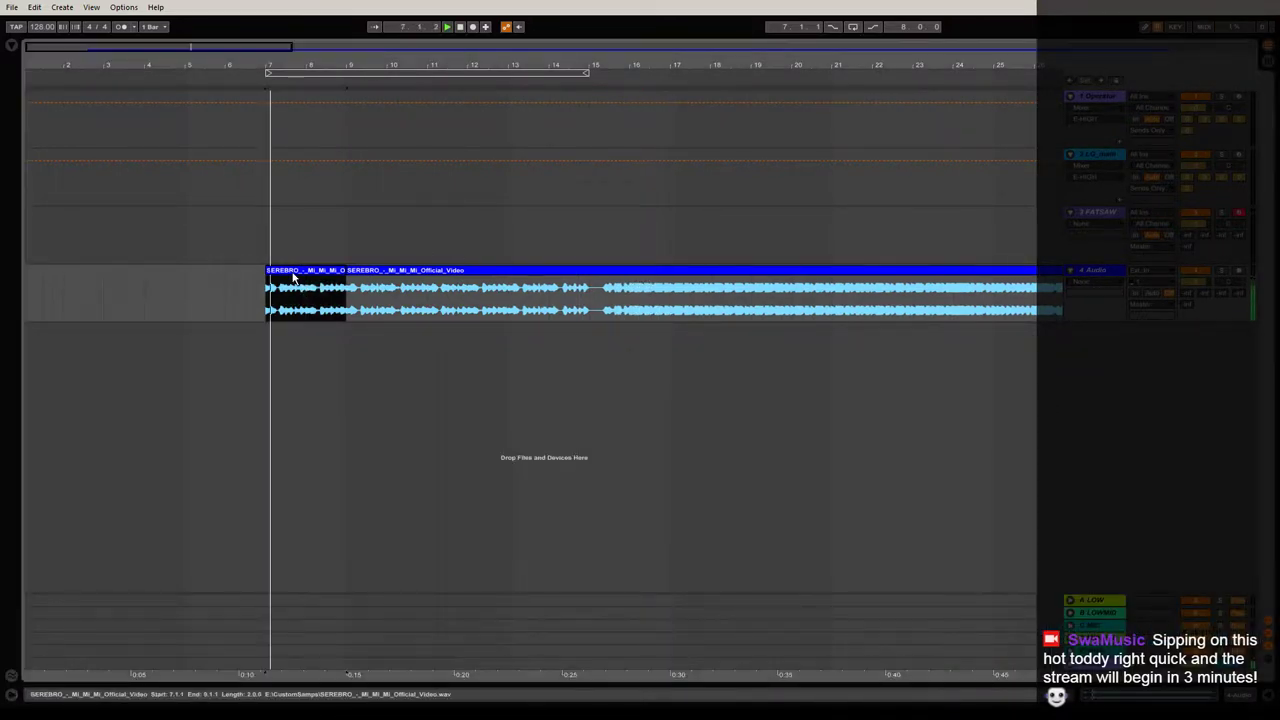
mouse_move(345, 280)
left_mouse_down()
mouse_move(599, 252)
mouse_move(589, 258)
left_mouse_up()
left_click(588, 300)
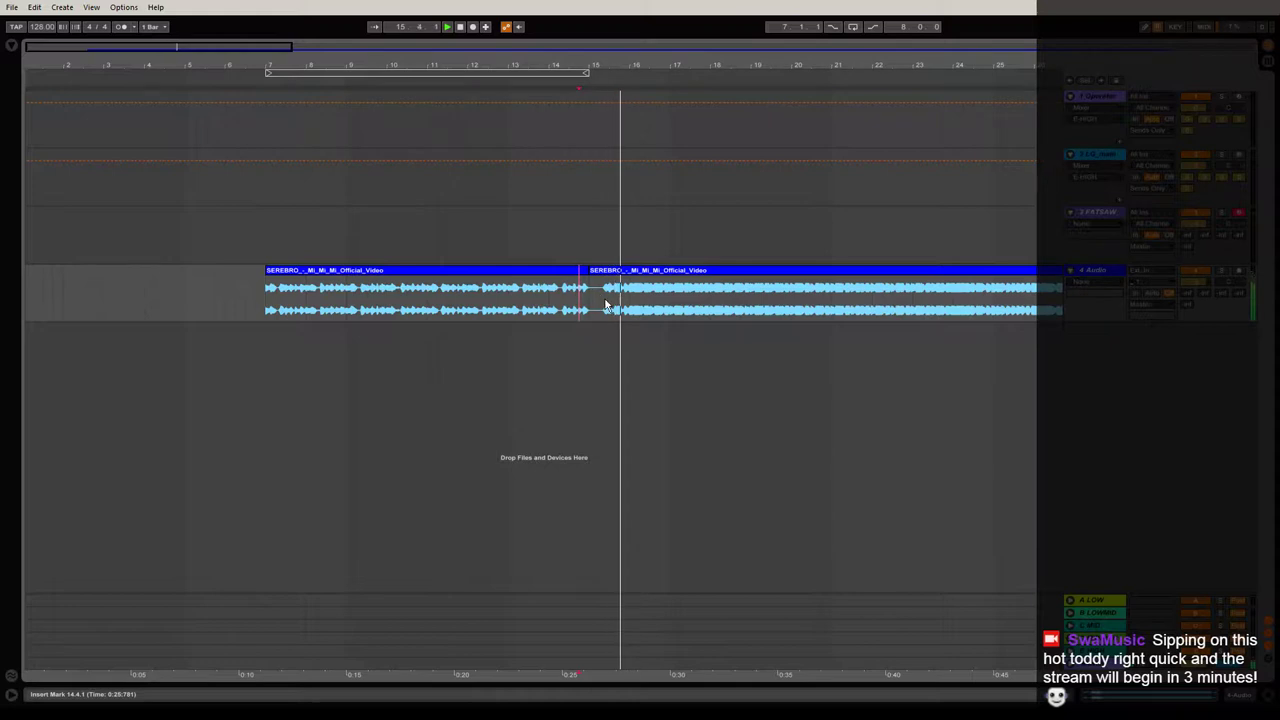
Split the following vocal clip at bar 16 and extend the first clip over the short piece to bar 16.
left_click(629, 297)
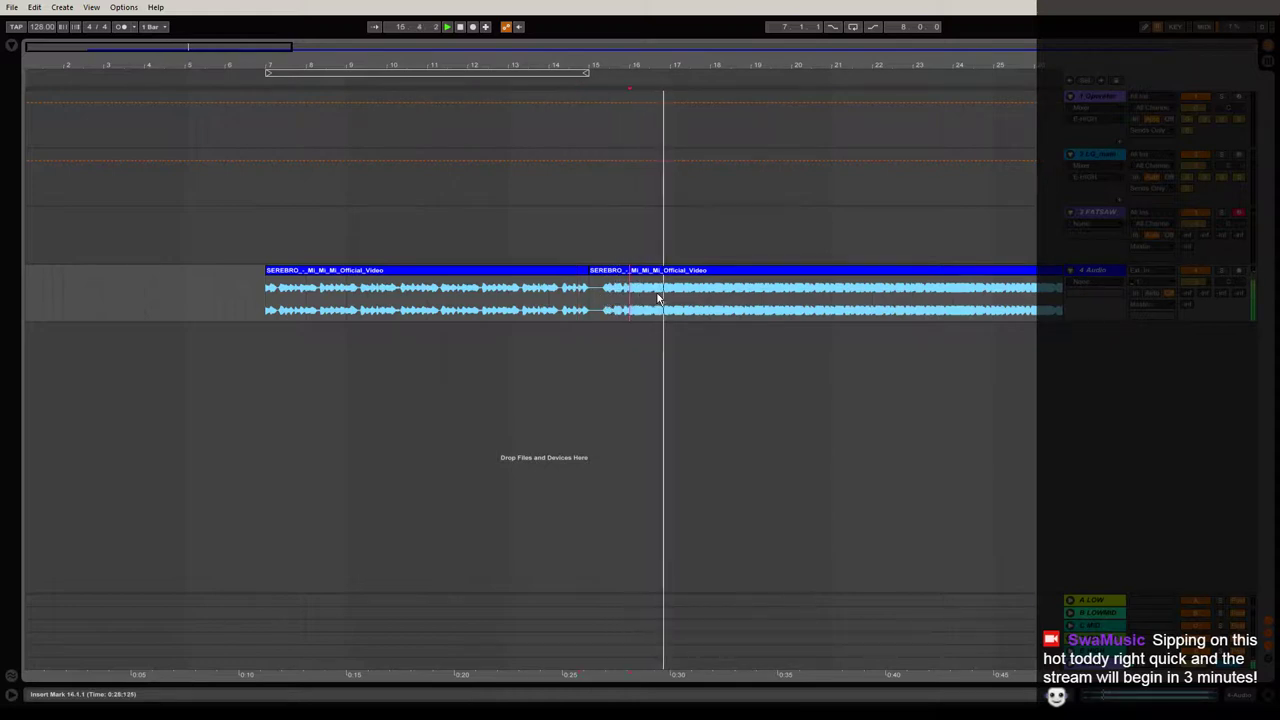
key("ctrl+e")
key("space")
key("space")
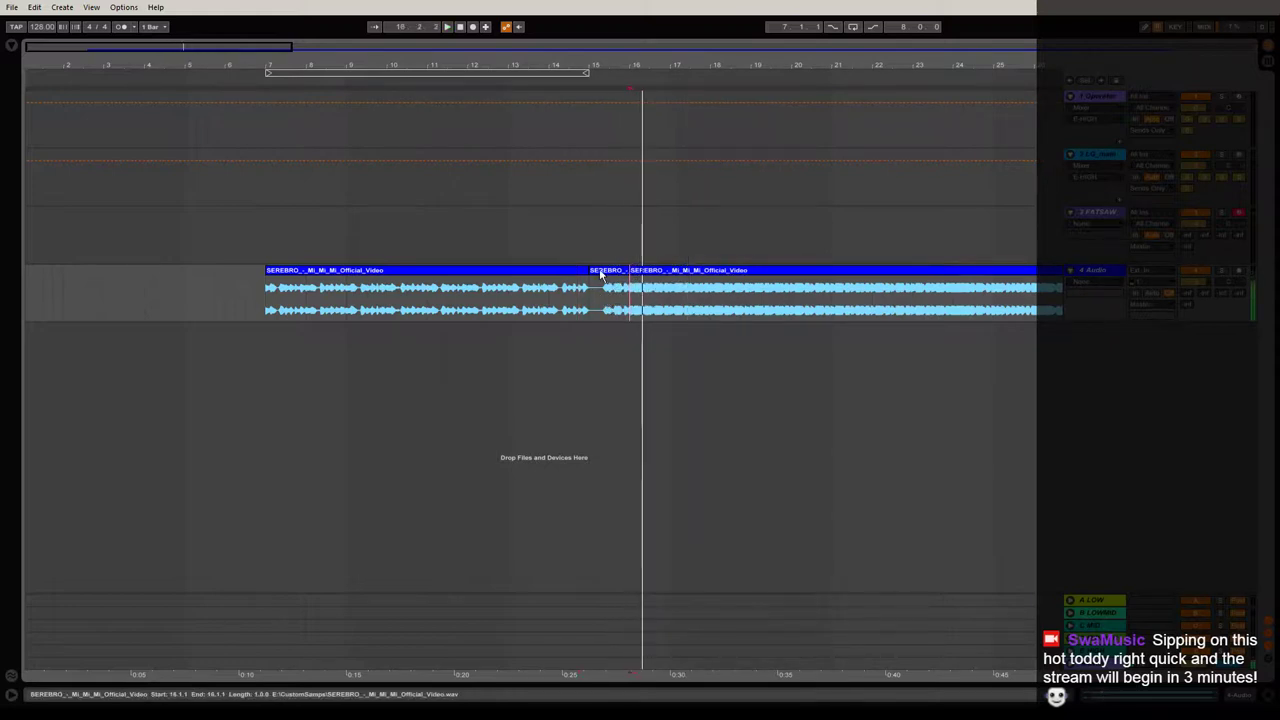
double_click(601, 272)
key("space")
key("space")
left_click_drag(588, 271, 629, 271)
key("space")
key("space")
Audition the extended clip's opening repeatedly and examine the transients just after its start at 1.1.1.
left_click(483, 434)
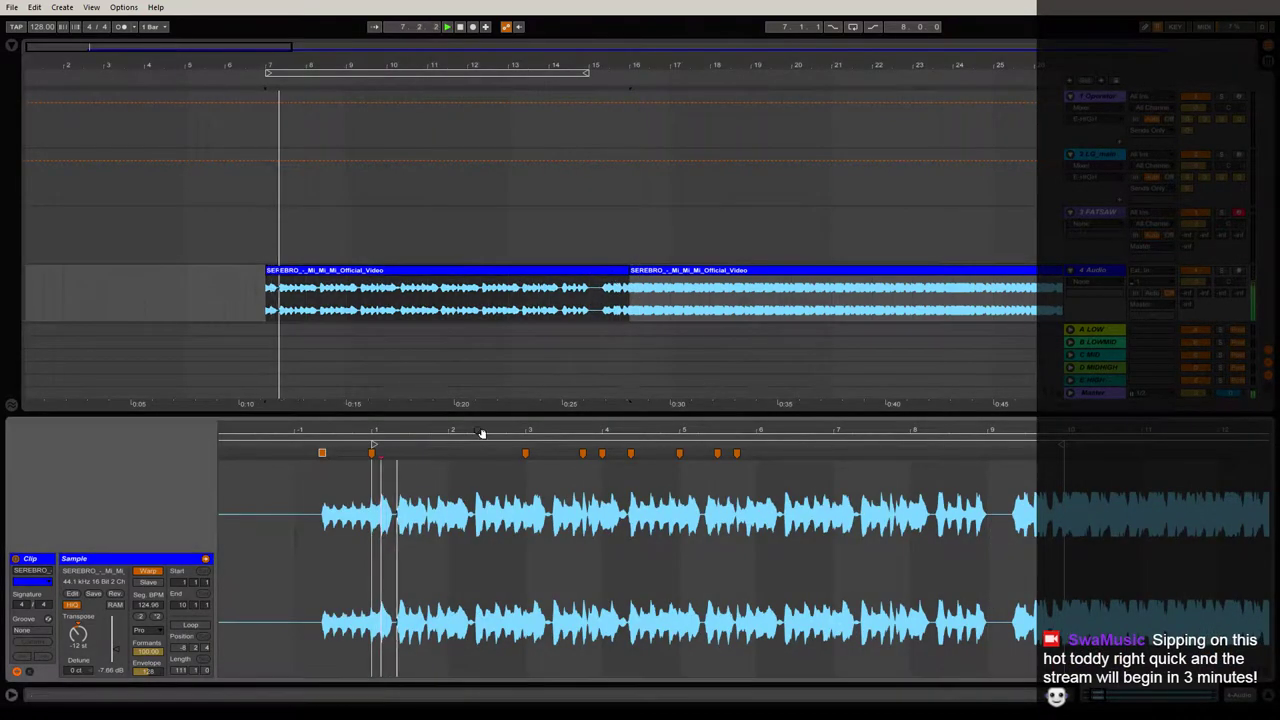
key("space")
key("space")
left_click_drag(389, 434, 482, 500)
key("space")
key("space")
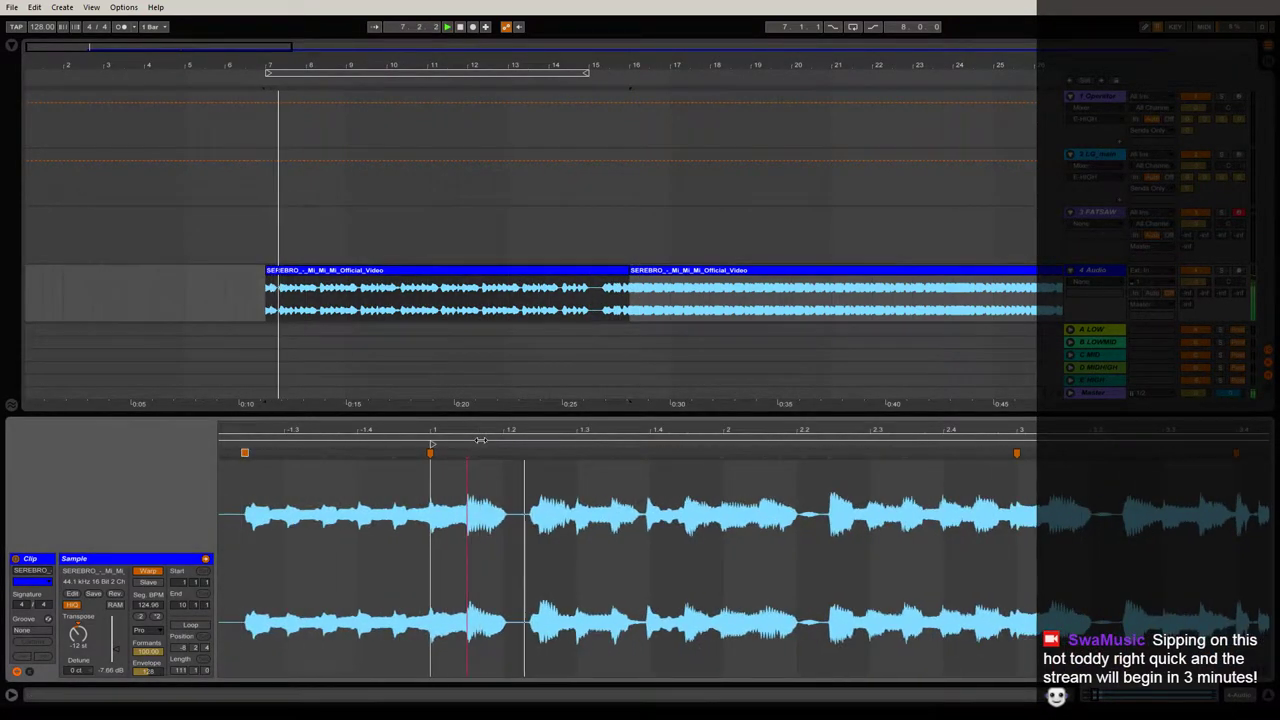
key("space")
key("space")
key("space")
left_click_drag(479, 435, 490, 475)
key("space")
key("space")
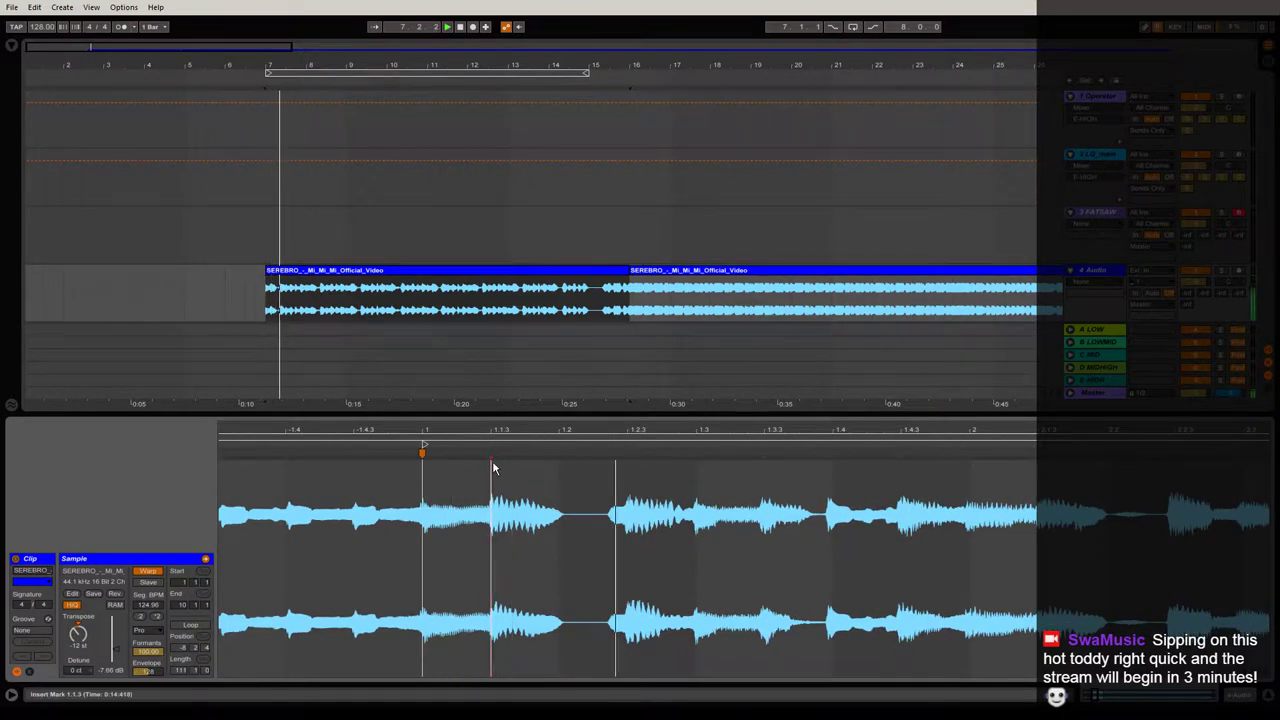
Add a warp marker at 1.1.3, set the clip's fixed grid to 1/16, and audition the opening.
key("space")
double_click(490, 453)
key("space")
key("space")
right_click(514, 474)
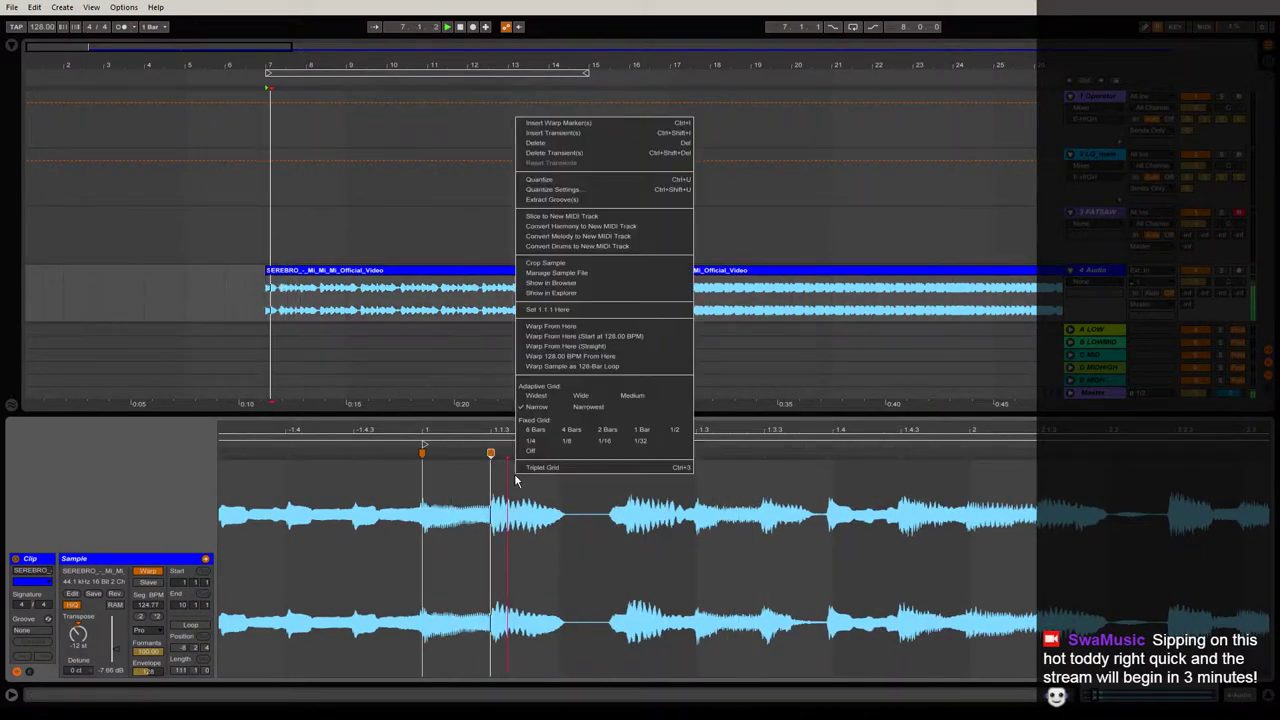
left_click(606, 444)
key("space")
key("space")
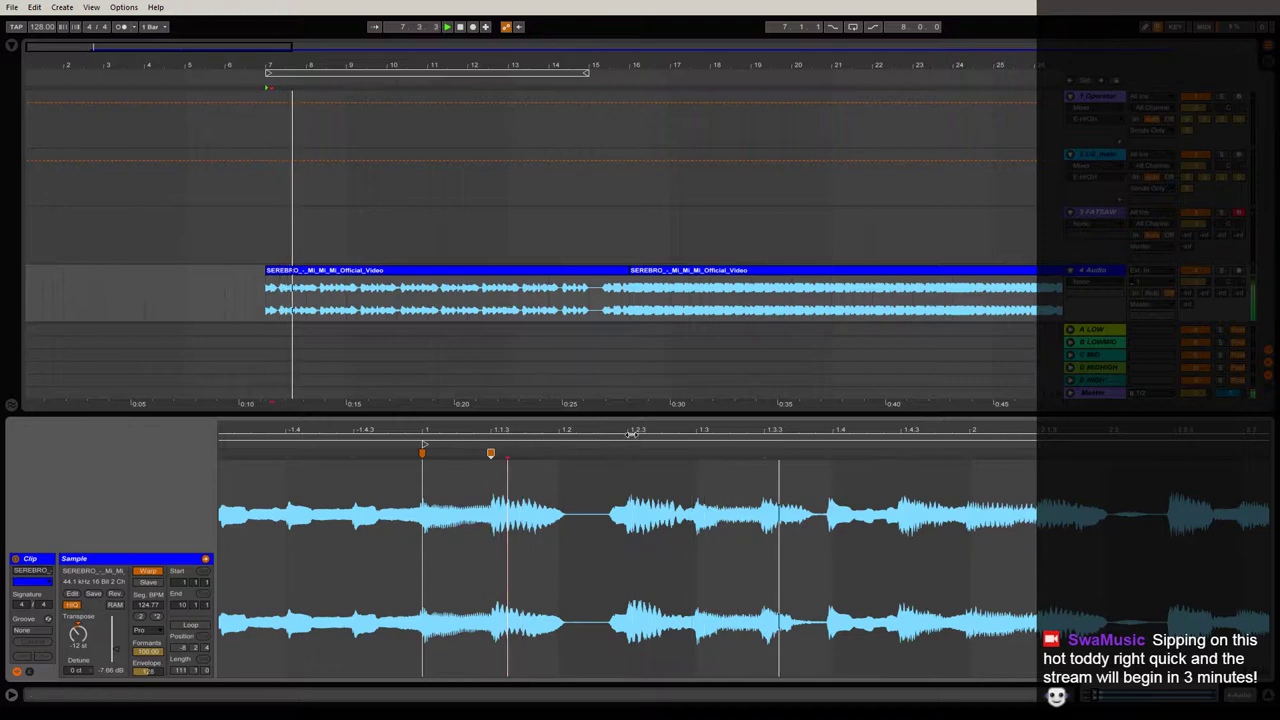
Add a warp marker on the transient at 1.2.3 and play the clip up to bar 3.
left_click_drag(551, 434, 533, 446)
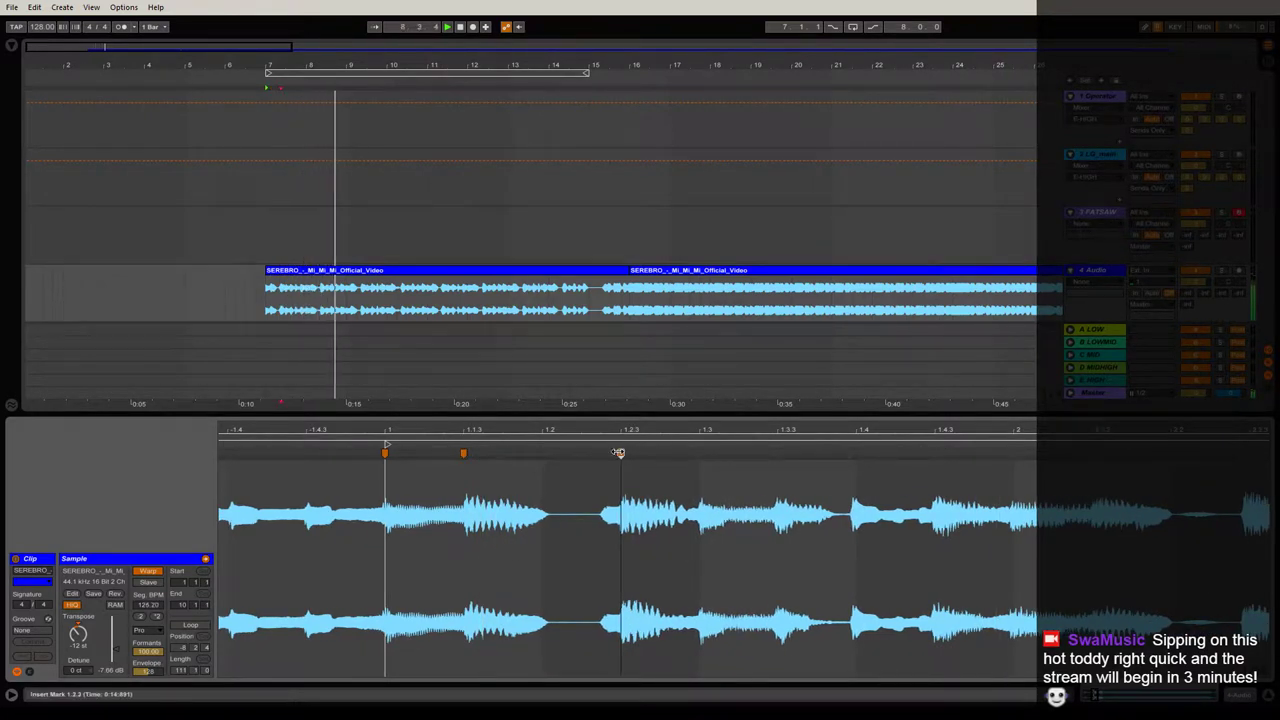
double_click(621, 452)
key("space")
key("space")
mouse_move(642, 430)
left_mouse_down()
mouse_move(458, 410)
mouse_move(458, 396)
left_mouse_up()
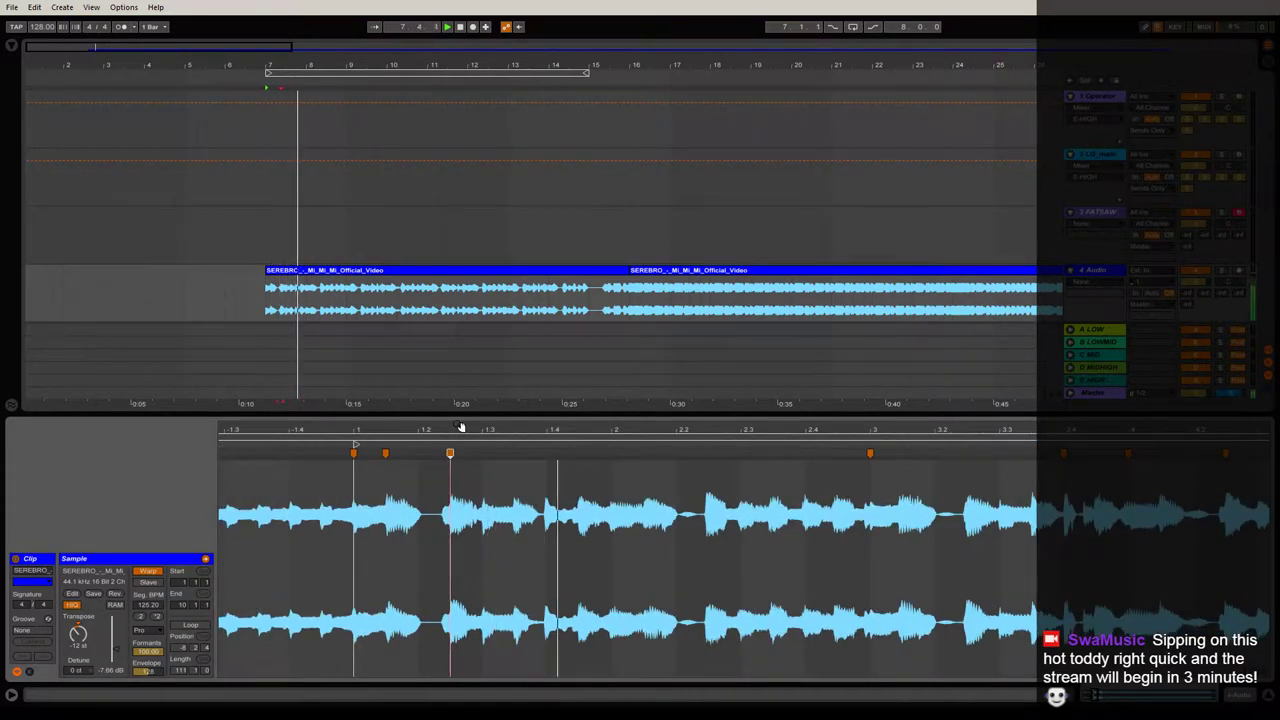
left_click_drag(889, 432, 814, 432)
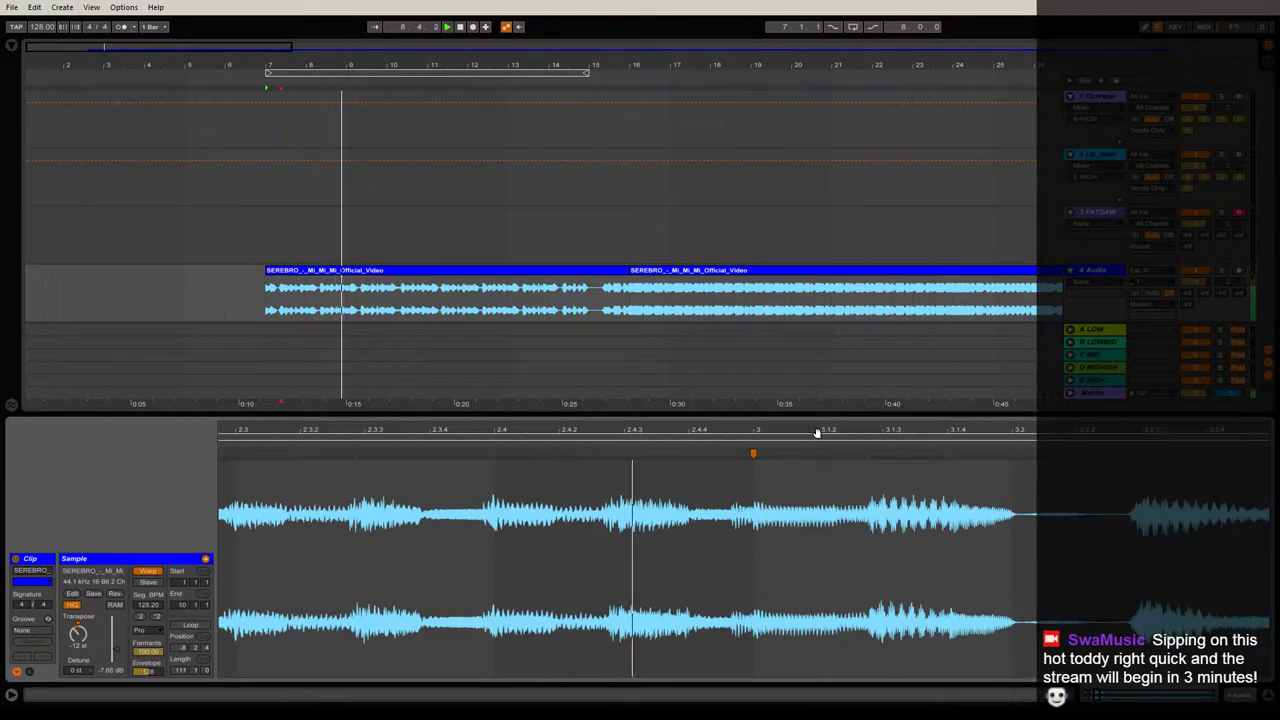
Delete the warp marker at bar 3 of the clip and audition the result.
right_click(757, 450)
left_click(790, 128)
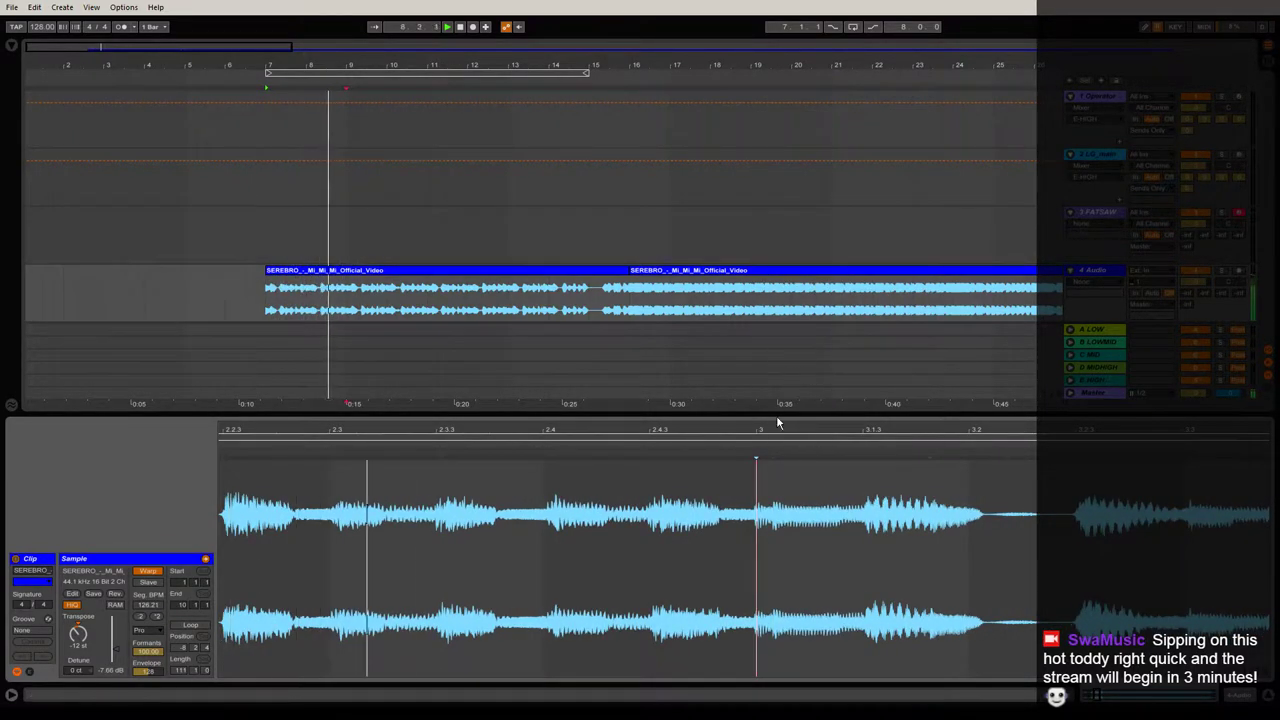
left_click_drag(778, 433, 779, 400)
key("space")
key("space")
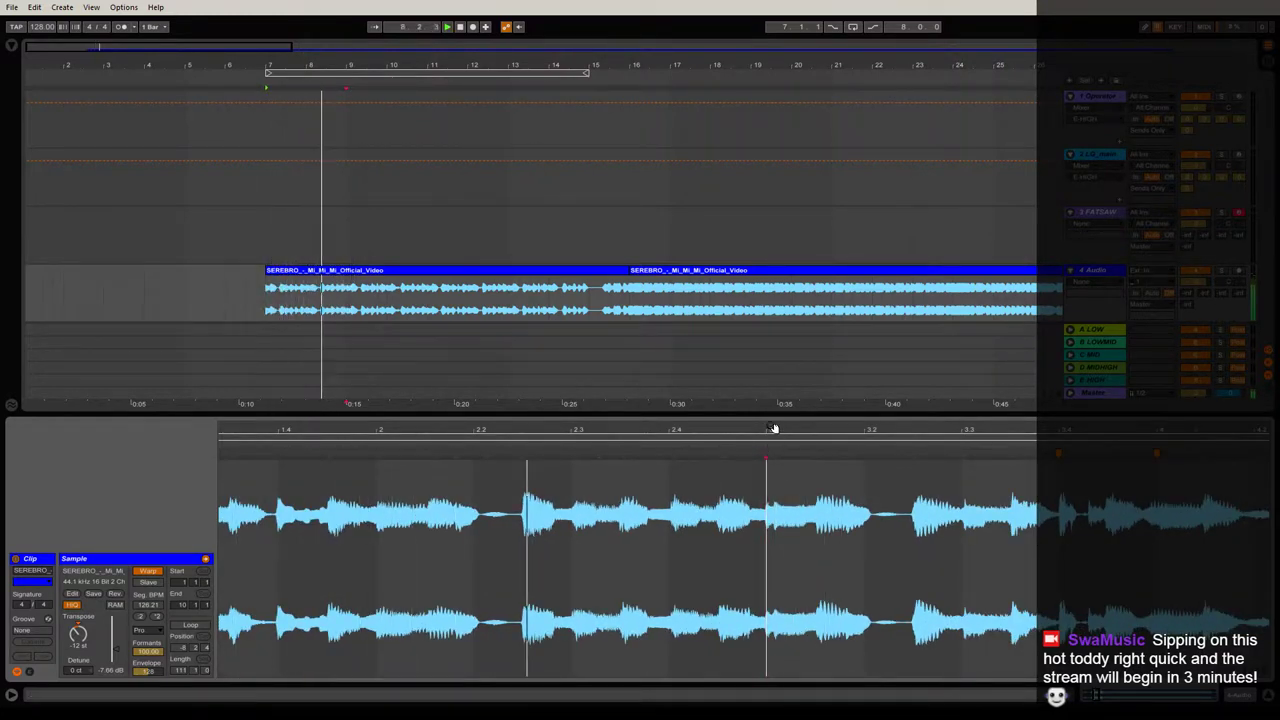
Audition the clip's first two bars and try to add a warp marker on the transient at bar 3.
left_click_drag(774, 430, 786, 395)
key("space")
key("space")
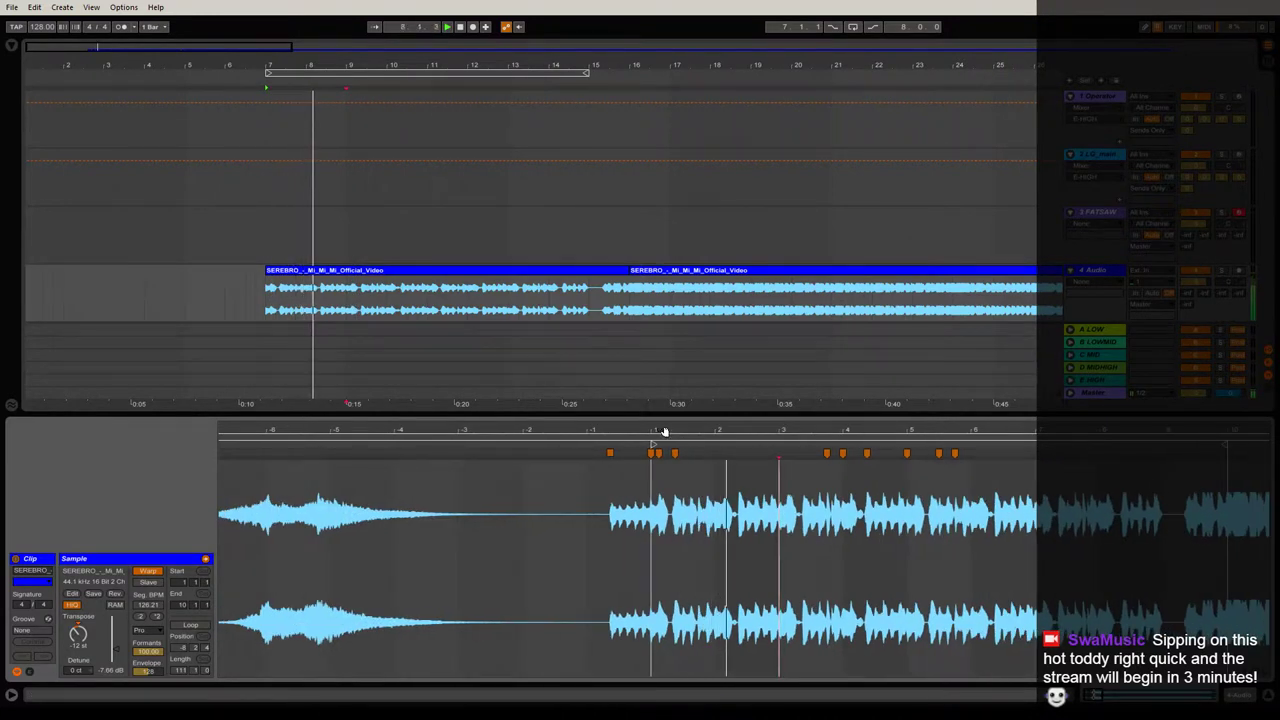
key("space")
key("space")
left_click_drag(666, 434, 640, 415)
key("space")
key("space")
left_click_drag(1014, 429, 980, 500)
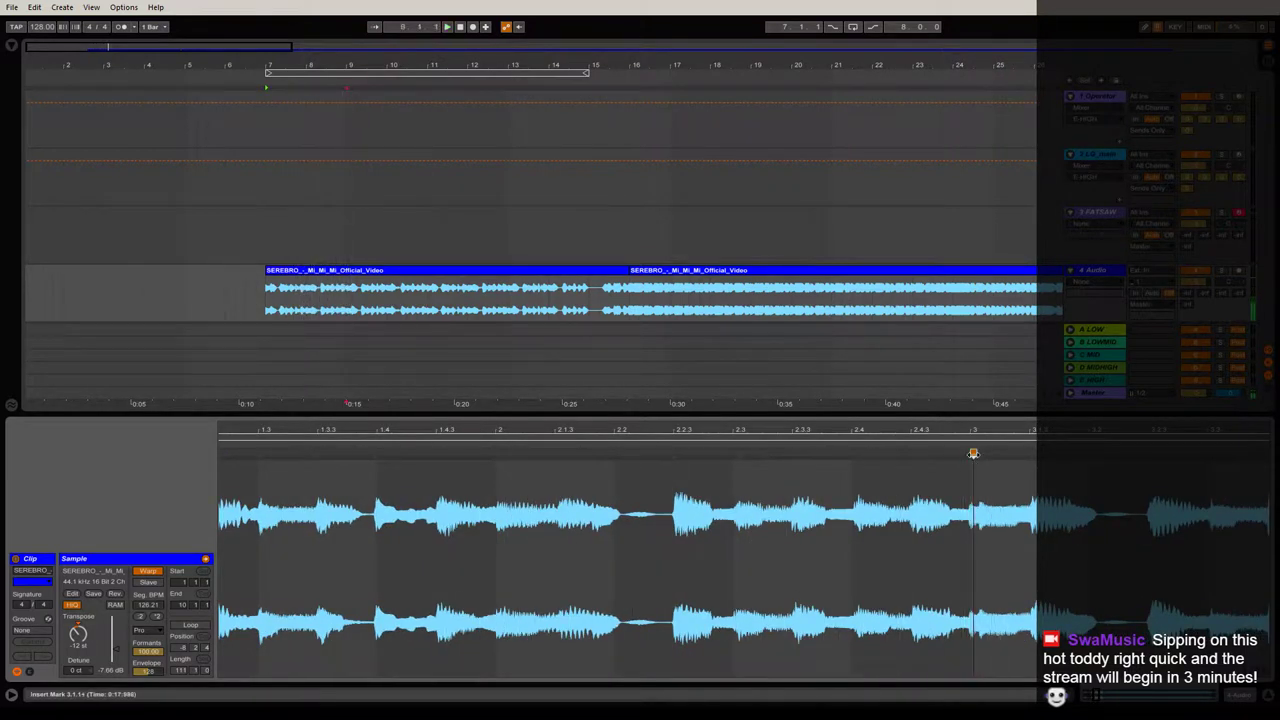
double_click(972, 452)
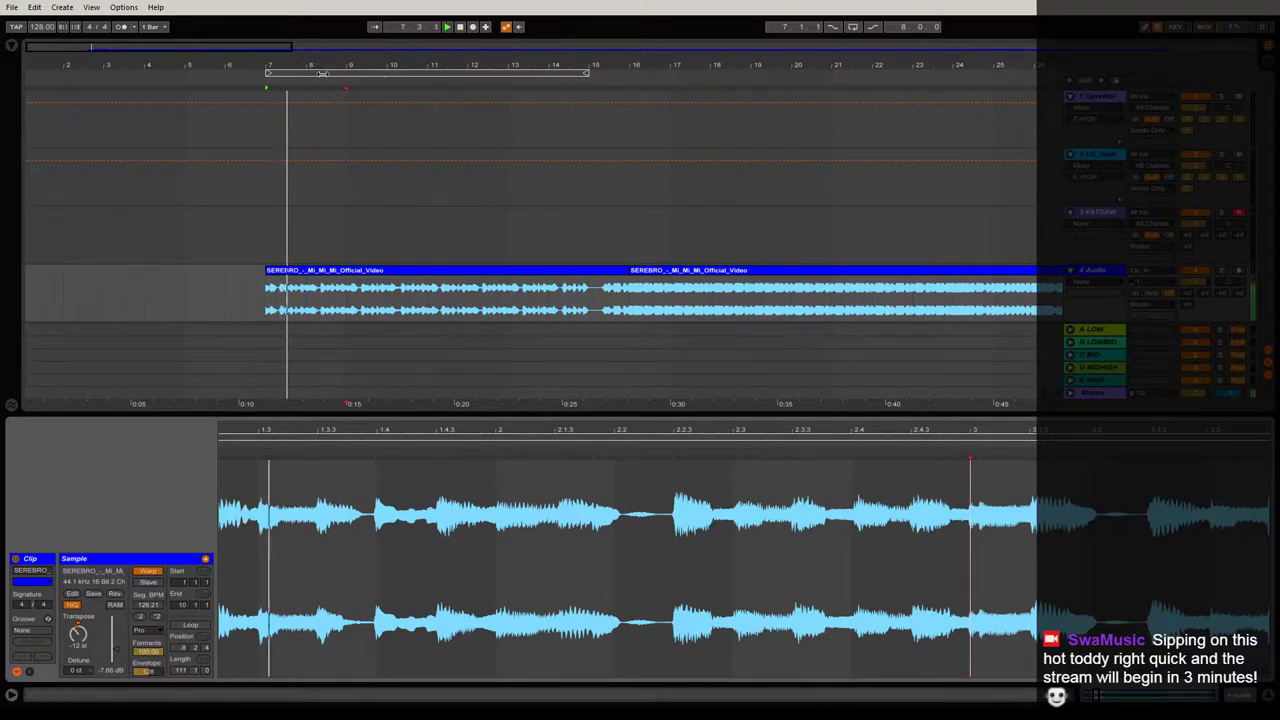
Split the first vocal clip at arrangement bar 9, loop its two-bar piece from bar 7, and hide the clip view.
left_click_drag(322, 68, 349, 89)
left_click(424, 310)
key("ctrl+e")
left_click(415, 284)
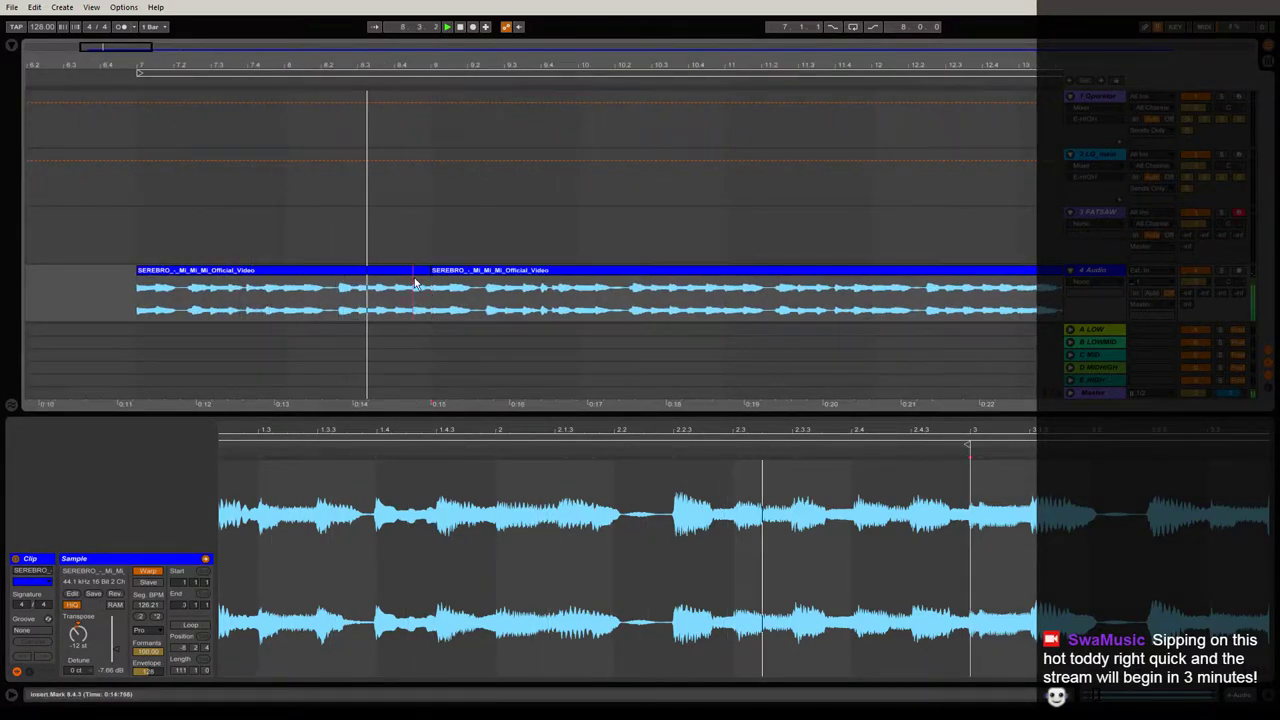
left_click(415, 273)
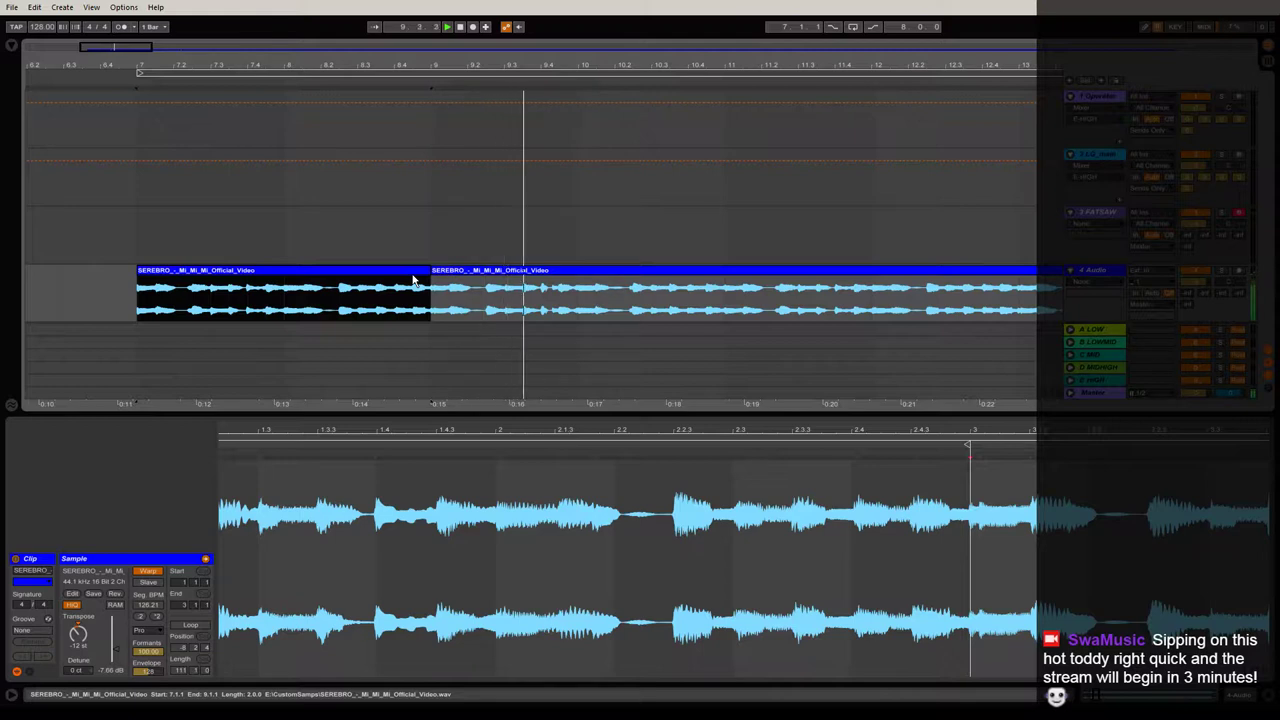
key("ctrl+l")
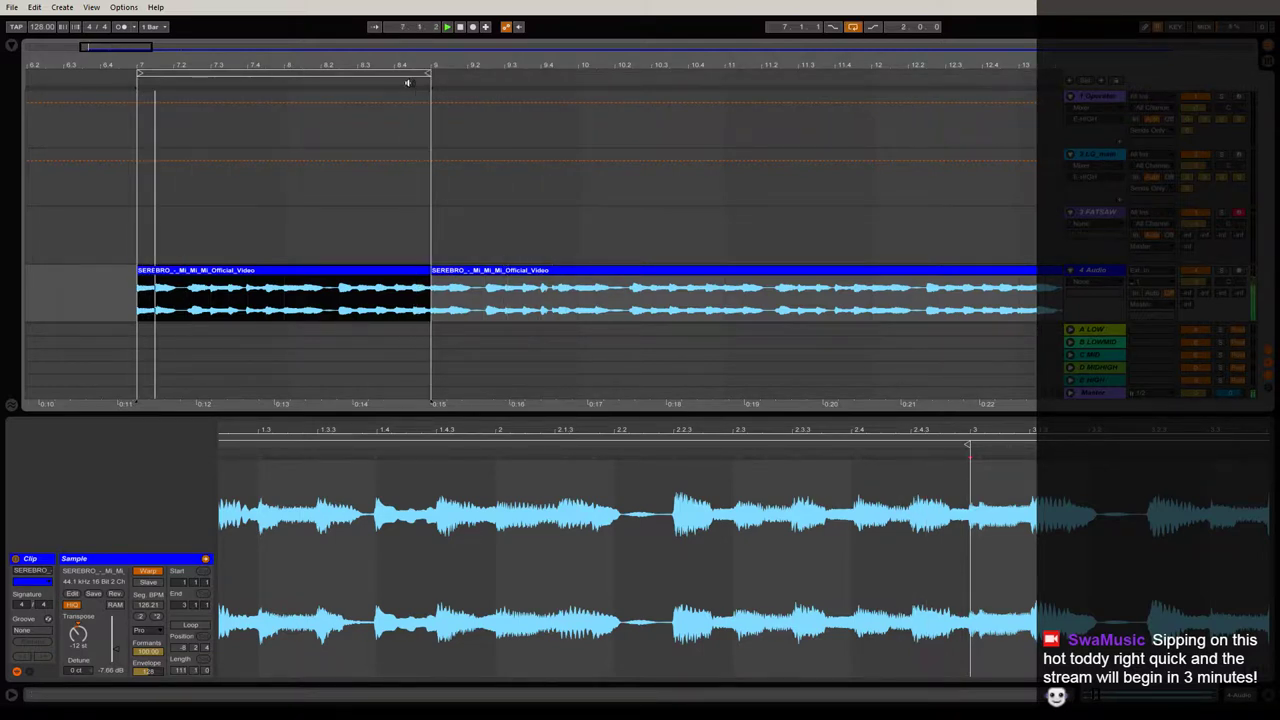
left_click_drag(420, 64, 378, 12)
double_click(481, 413)
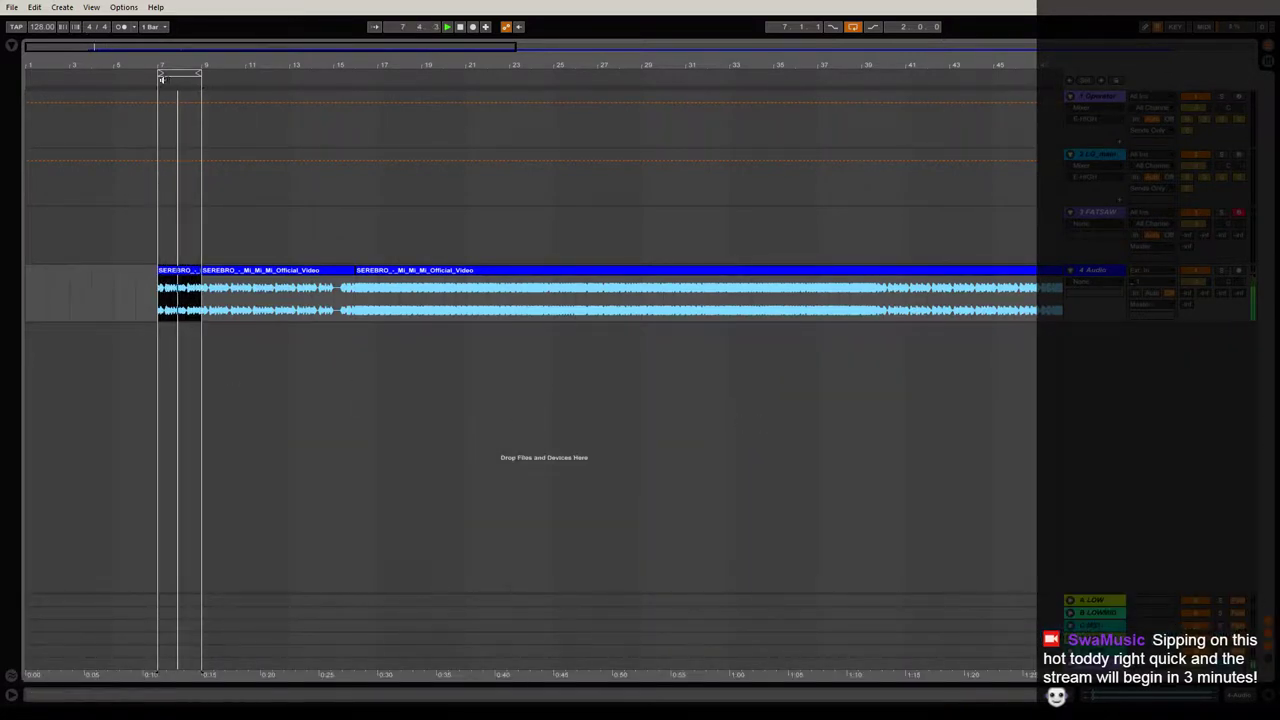
left_click_drag(200, 65, 308, 96)
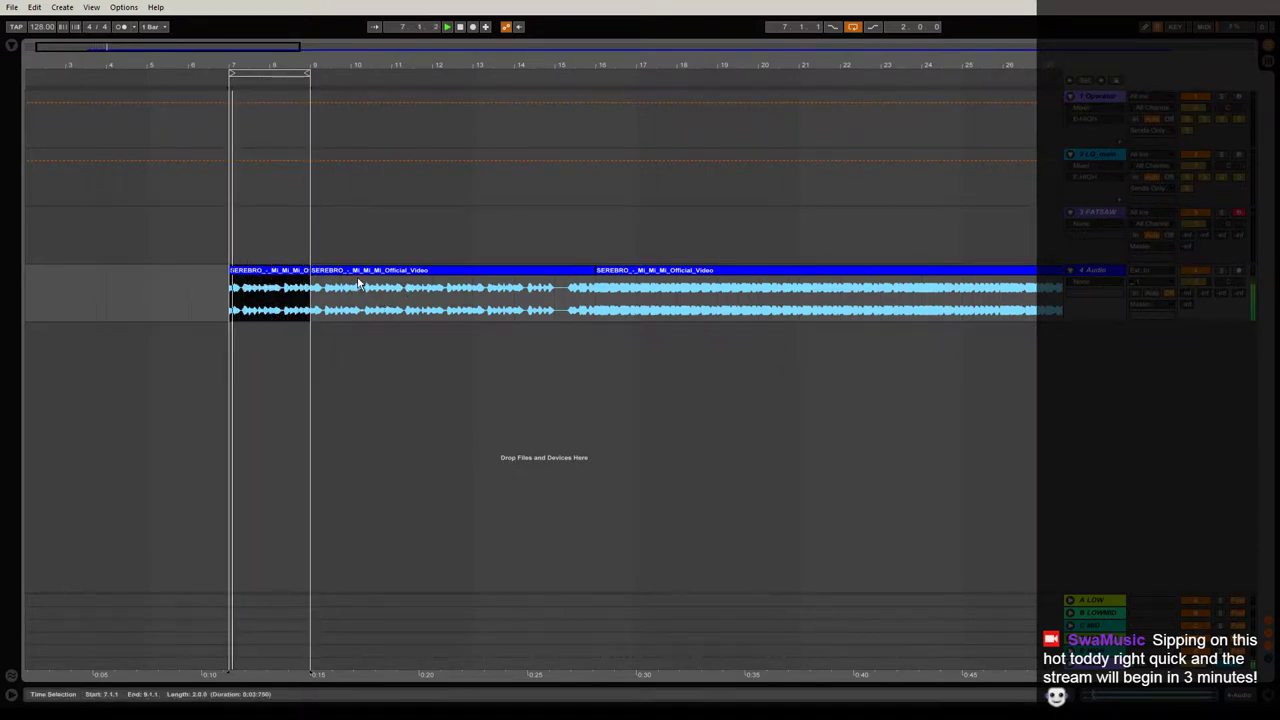
key("alt+Tab")
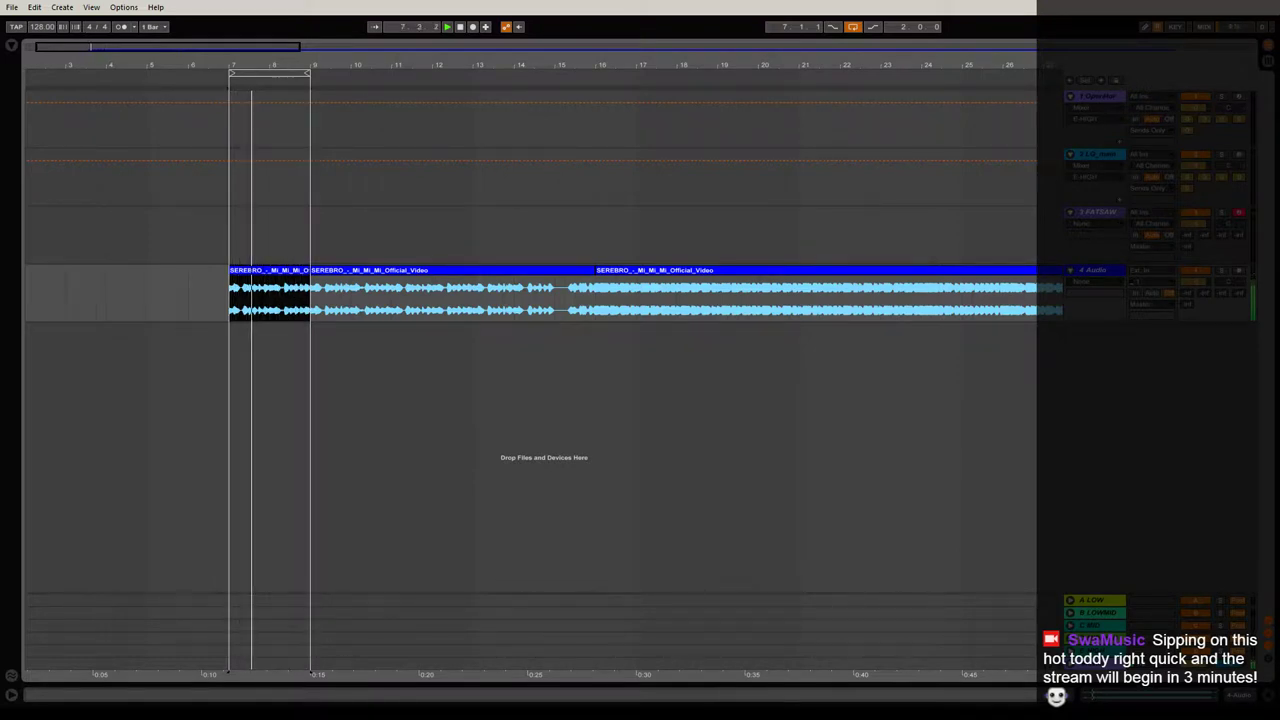
key("alt+Tab")
key("alt+Tab")
key("alt+Tab")
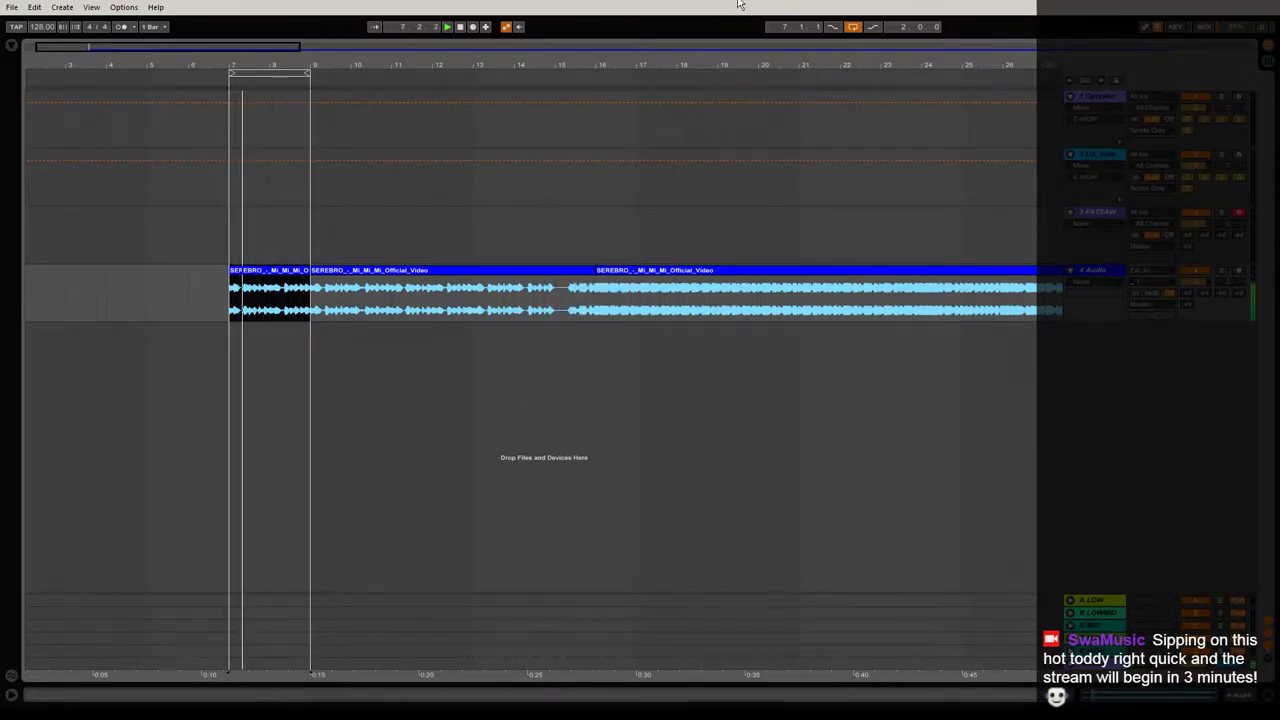
Check the audio device and latency settings in the preferences, and close them.
left_click(123, 7)
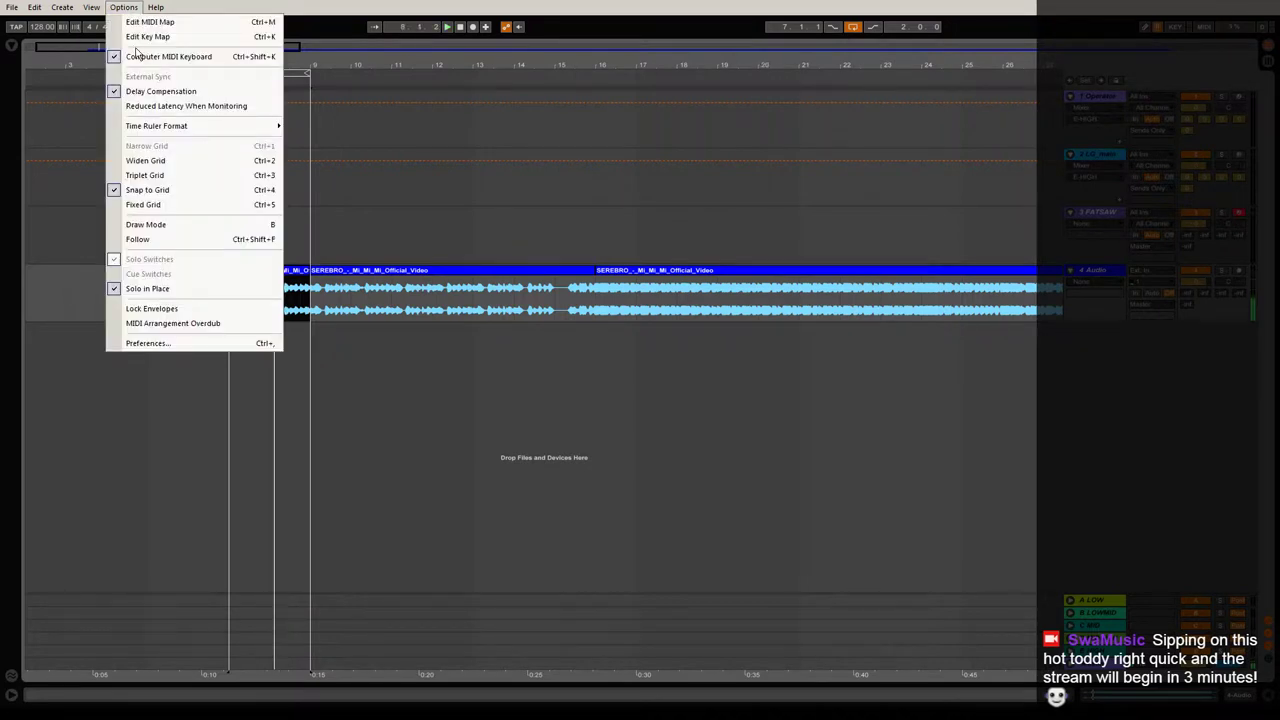
left_click(148, 343)
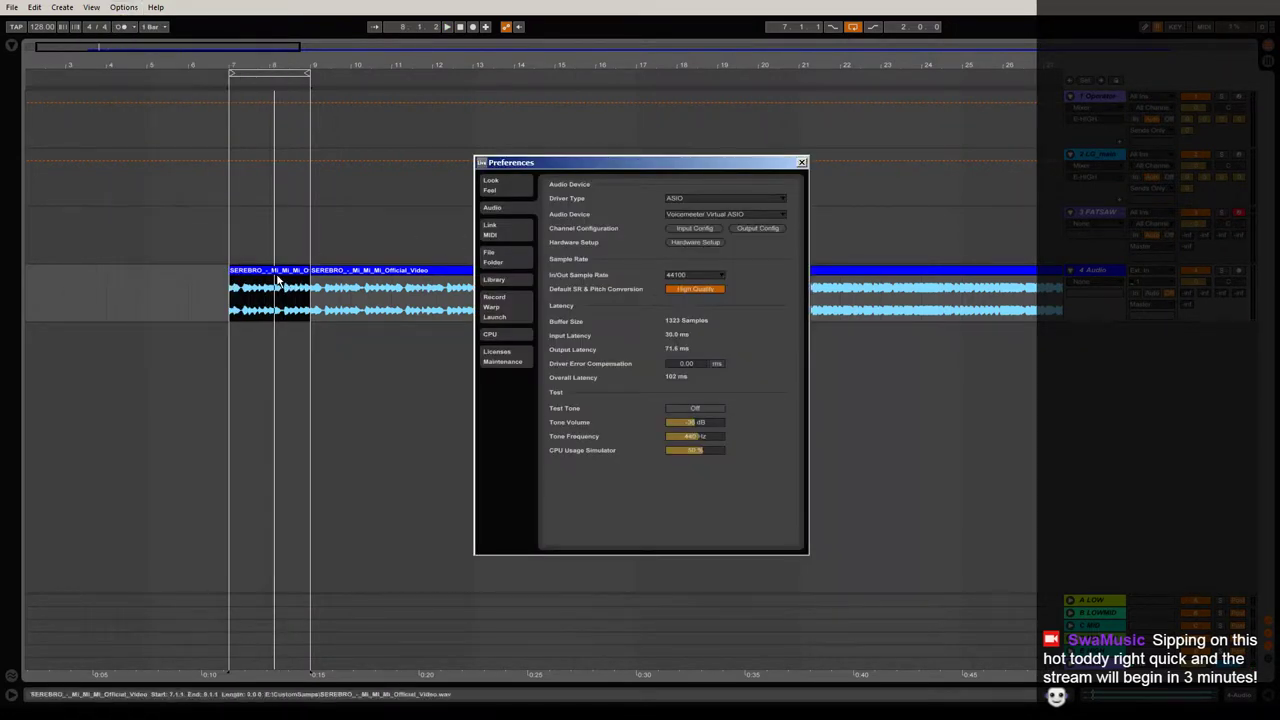
left_click(801, 162)
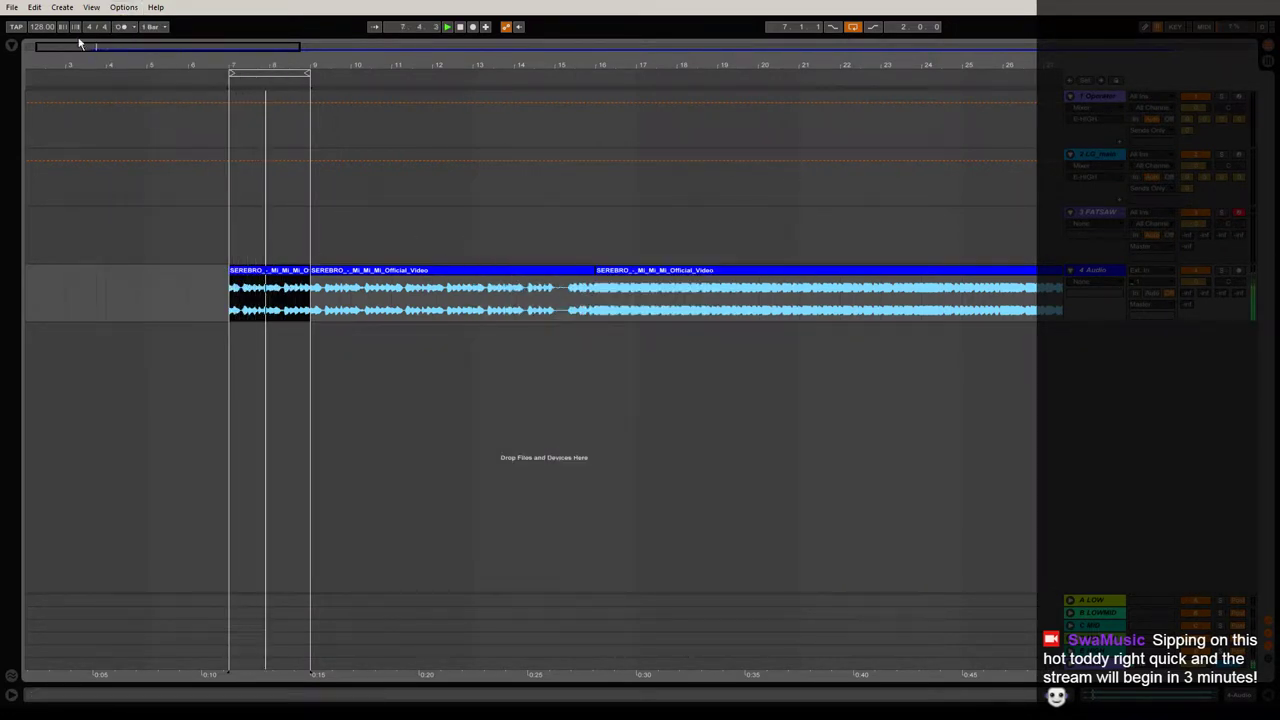
Save the Live Set as a new file named after Mi Mi in a new Remixes folder inside the Twitch folder.
left_click(12, 7)
left_click(74, 142)
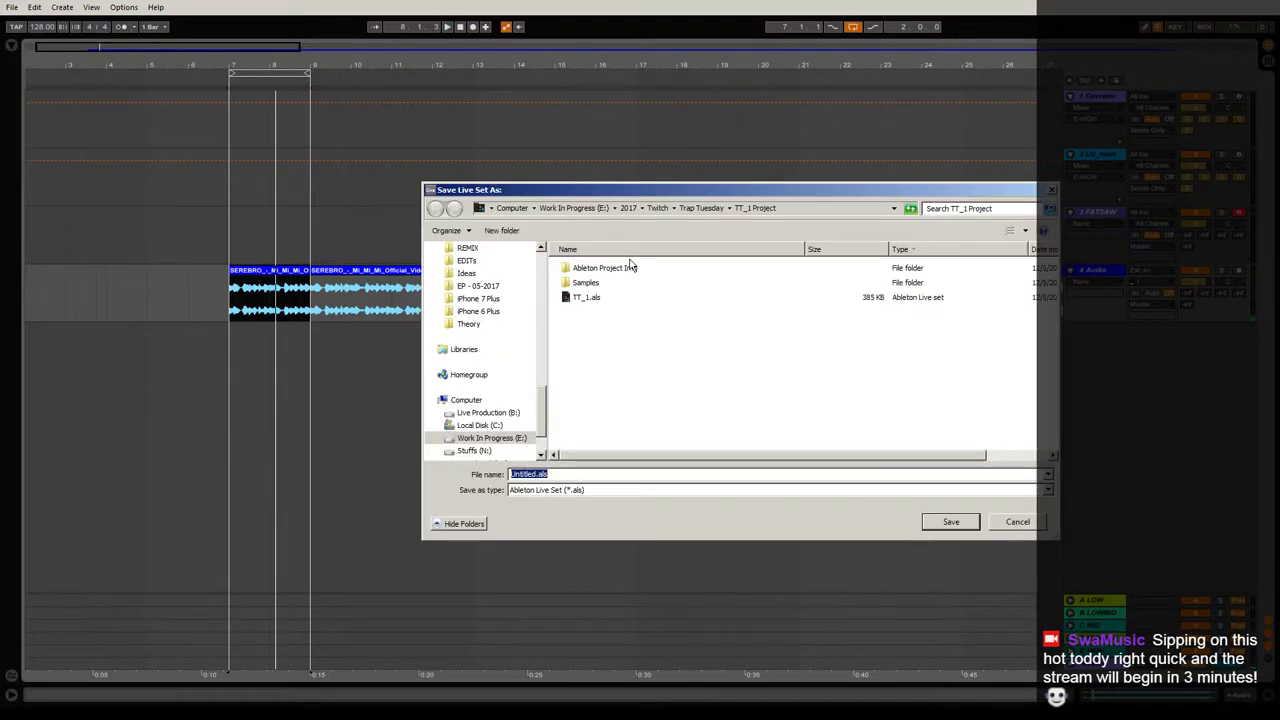
left_click(657, 208)
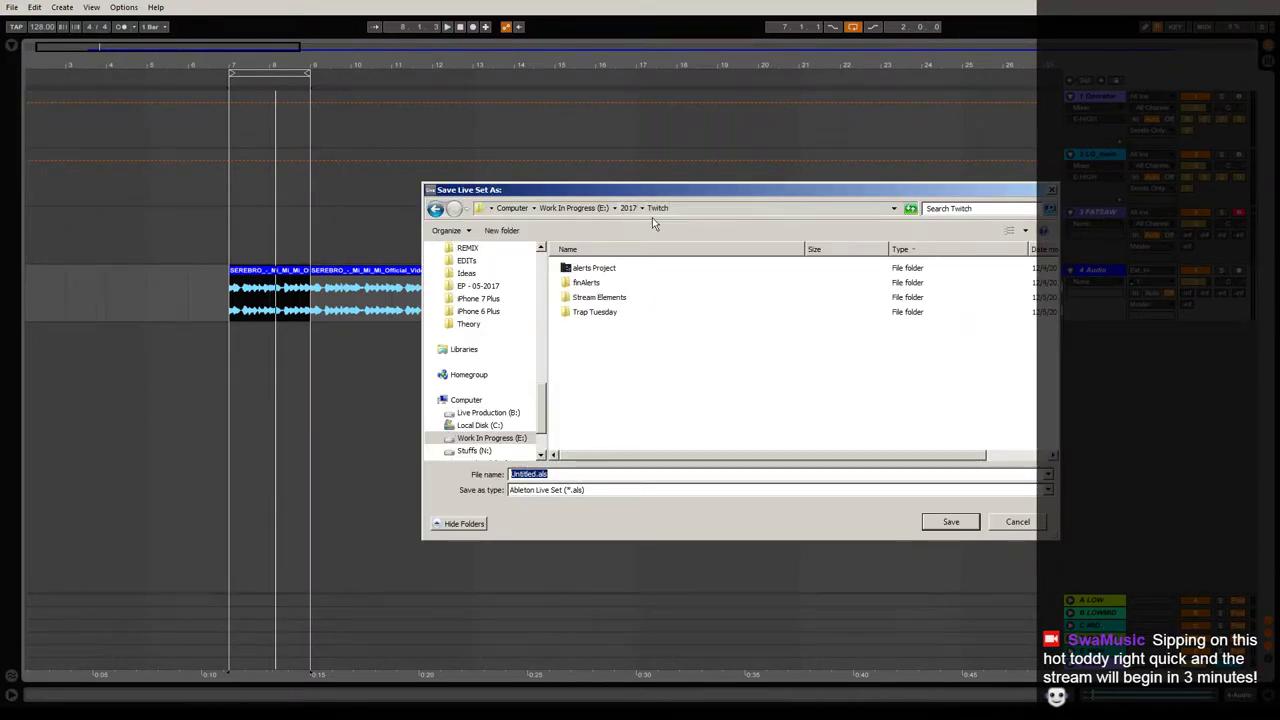
left_click(514, 234)
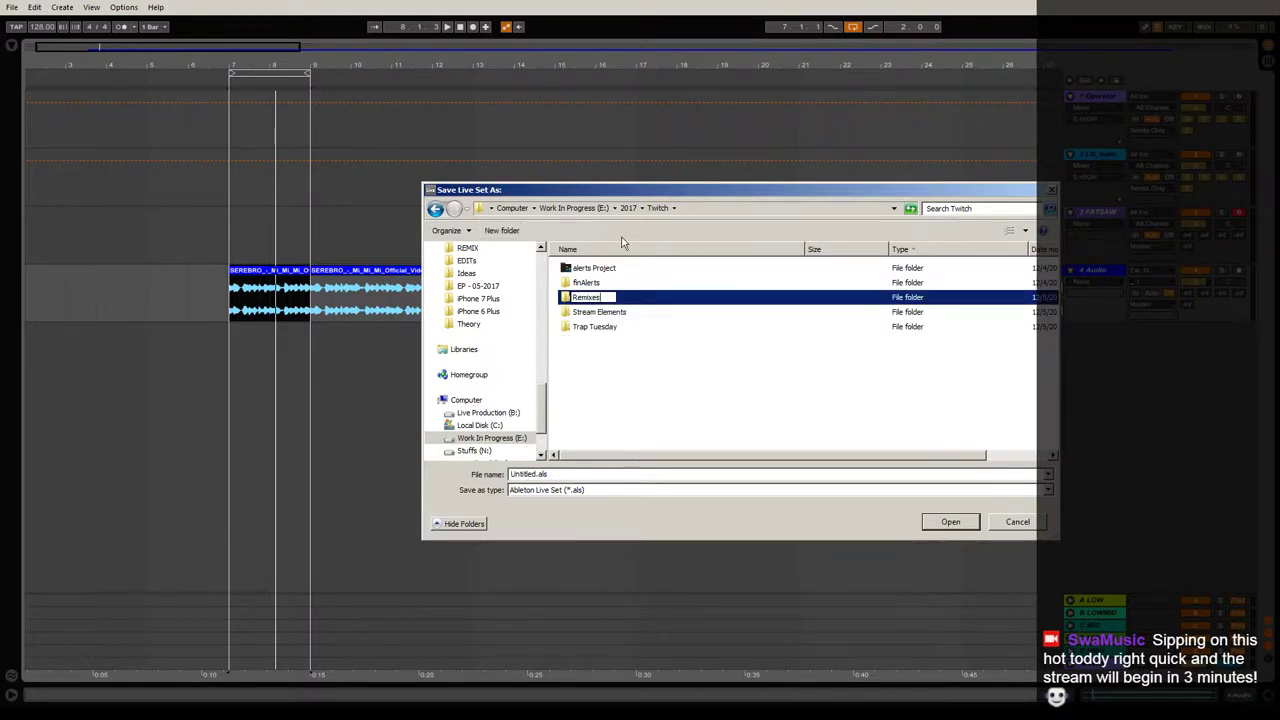
key("Return")
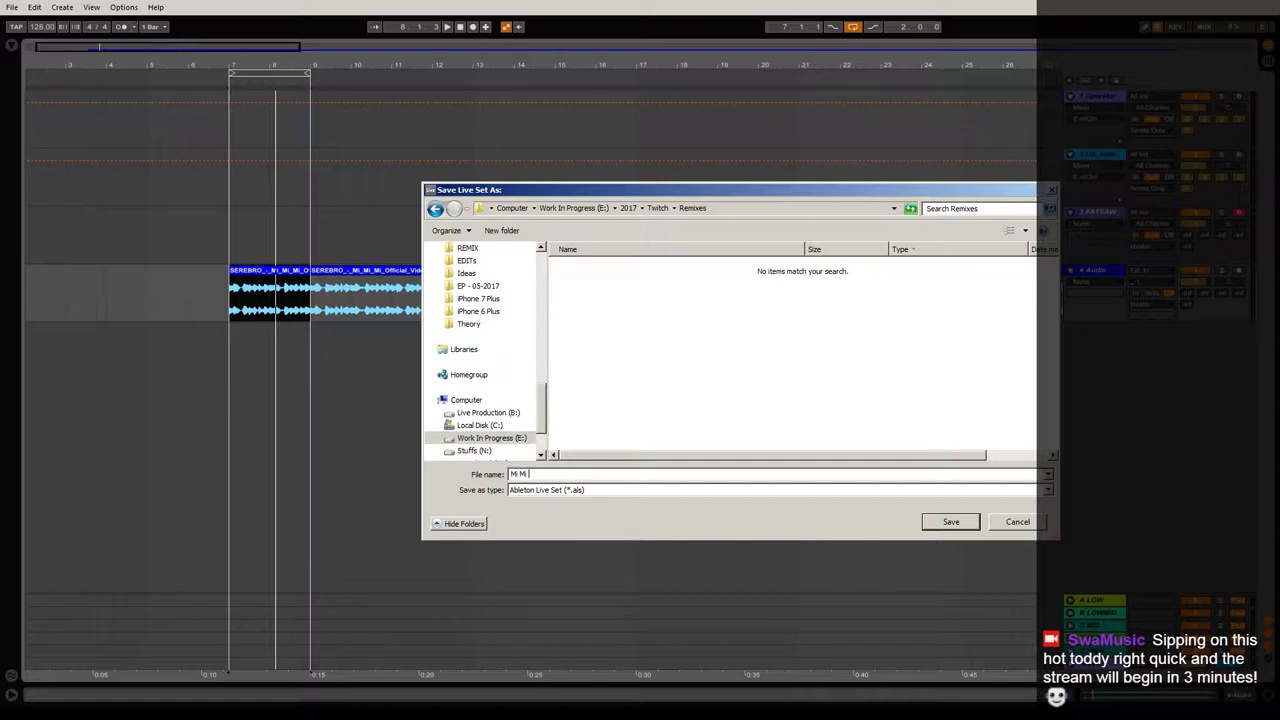
key("Return")
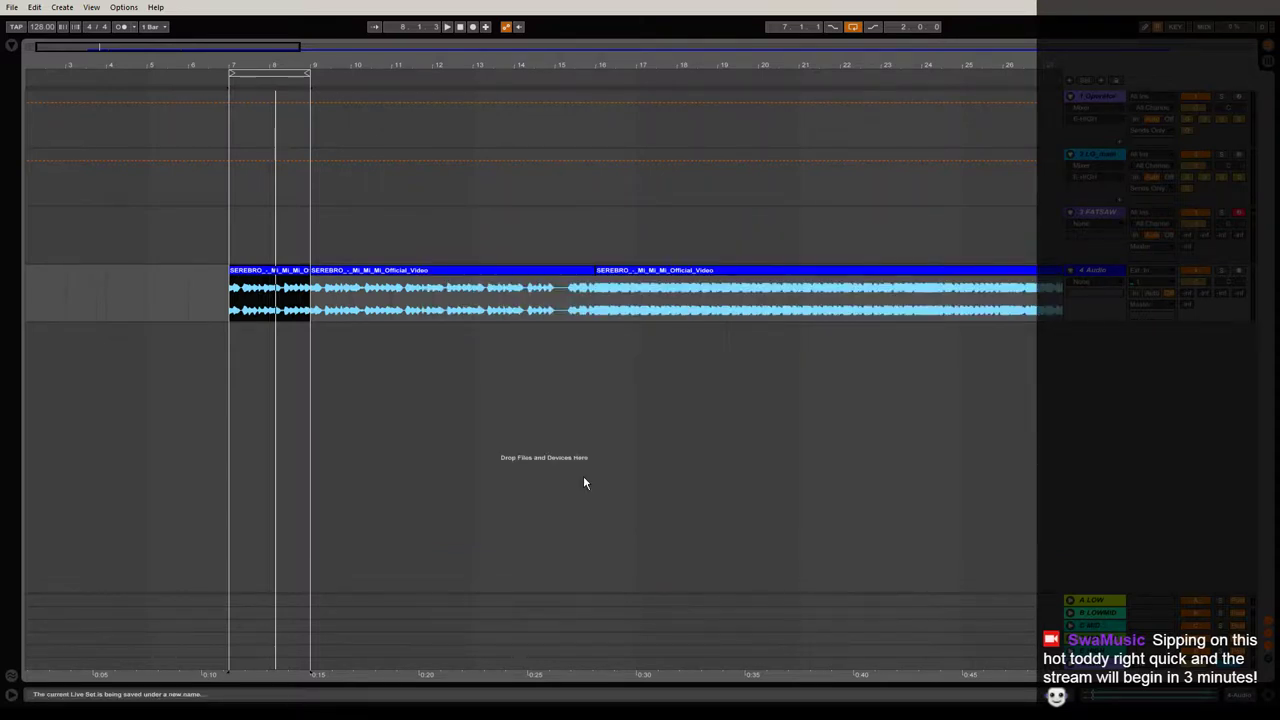
Audition the two-bar vocal loop from bar 7, and extend the arrangement loop's end to bar 16.
left_click(229, 295)
key("space")
key("space")
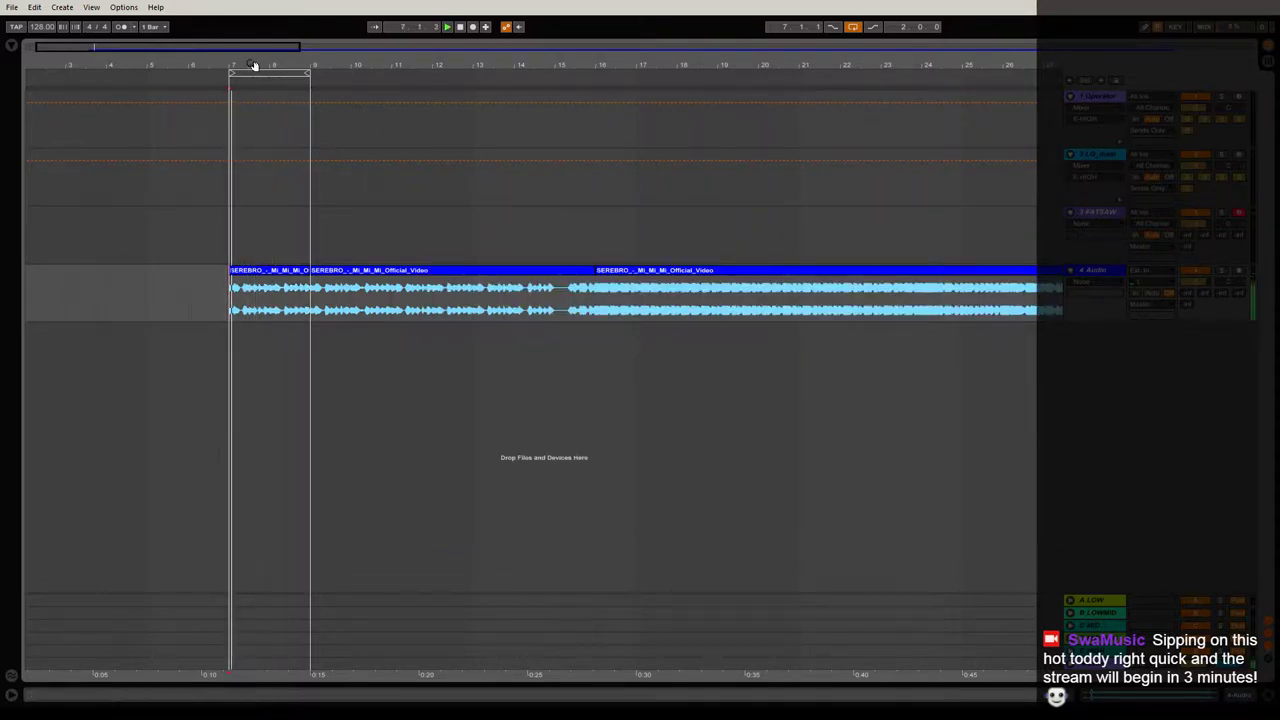
mouse_move(252, 66)
left_mouse_down()
mouse_move(346, 108)
mouse_move(360, 94)
left_mouse_up()
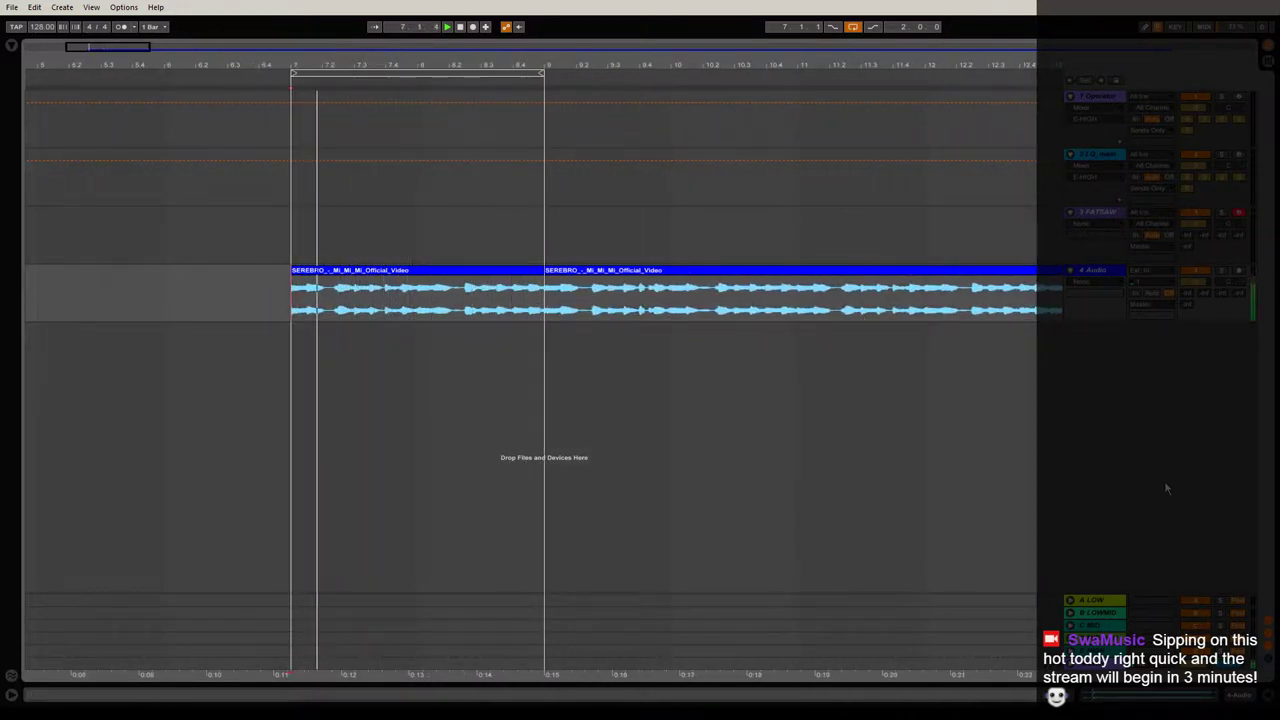
left_click_drag(482, 68, 340, 60)
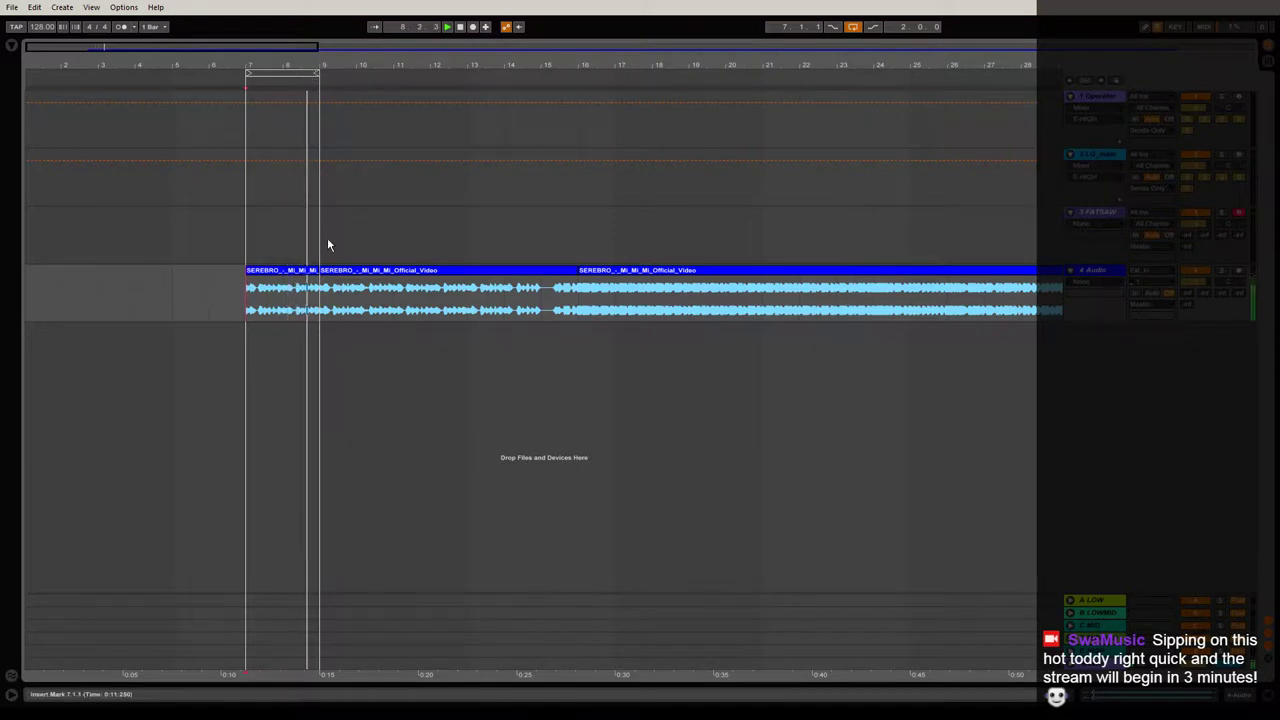
left_click(308, 273)
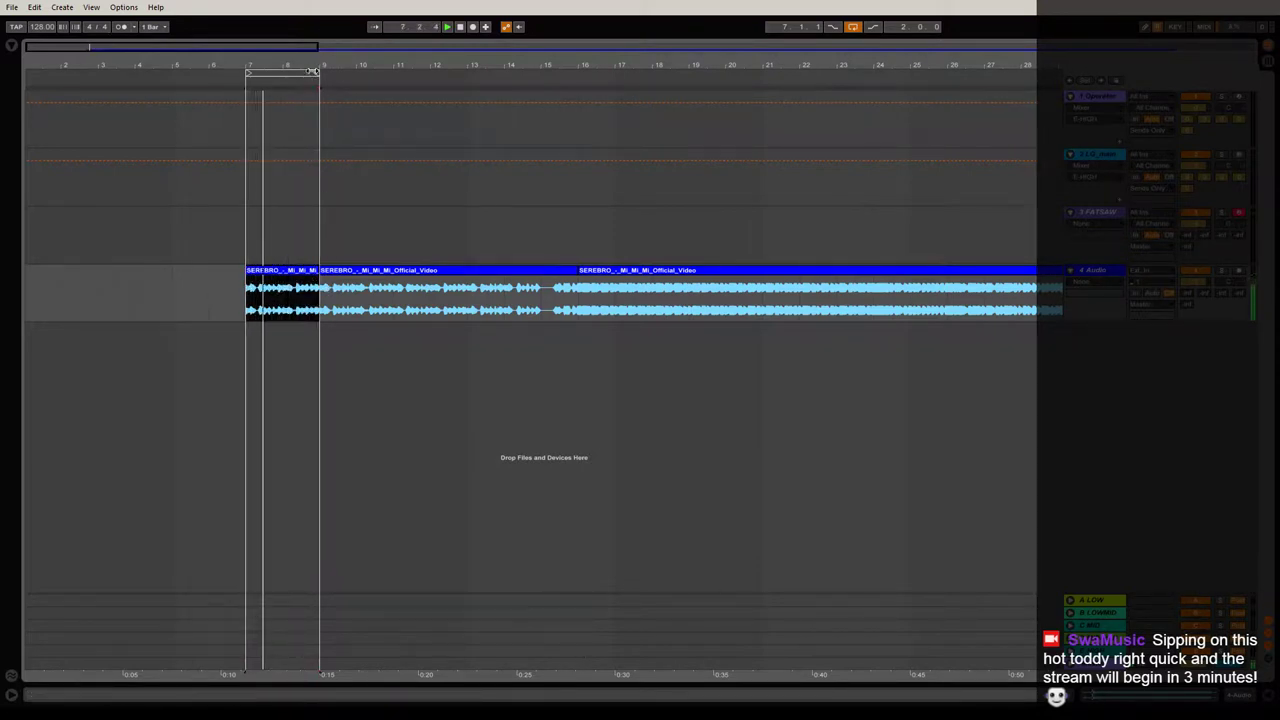
left_click_drag(320, 72, 558, 107)
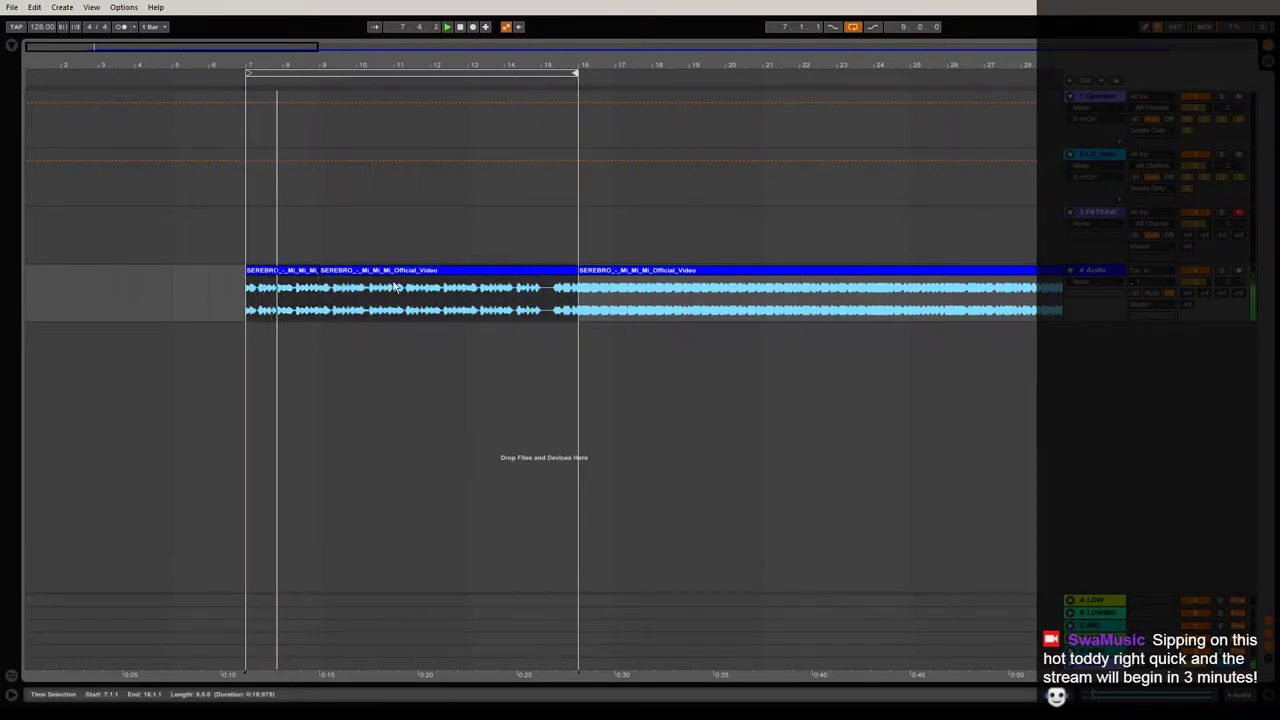
Open the vocal clip starting at arrangement bar 9, add a warp marker at 3.1.1, and warp from there starting at 128 BPM.
left_click(332, 271)
key("space")
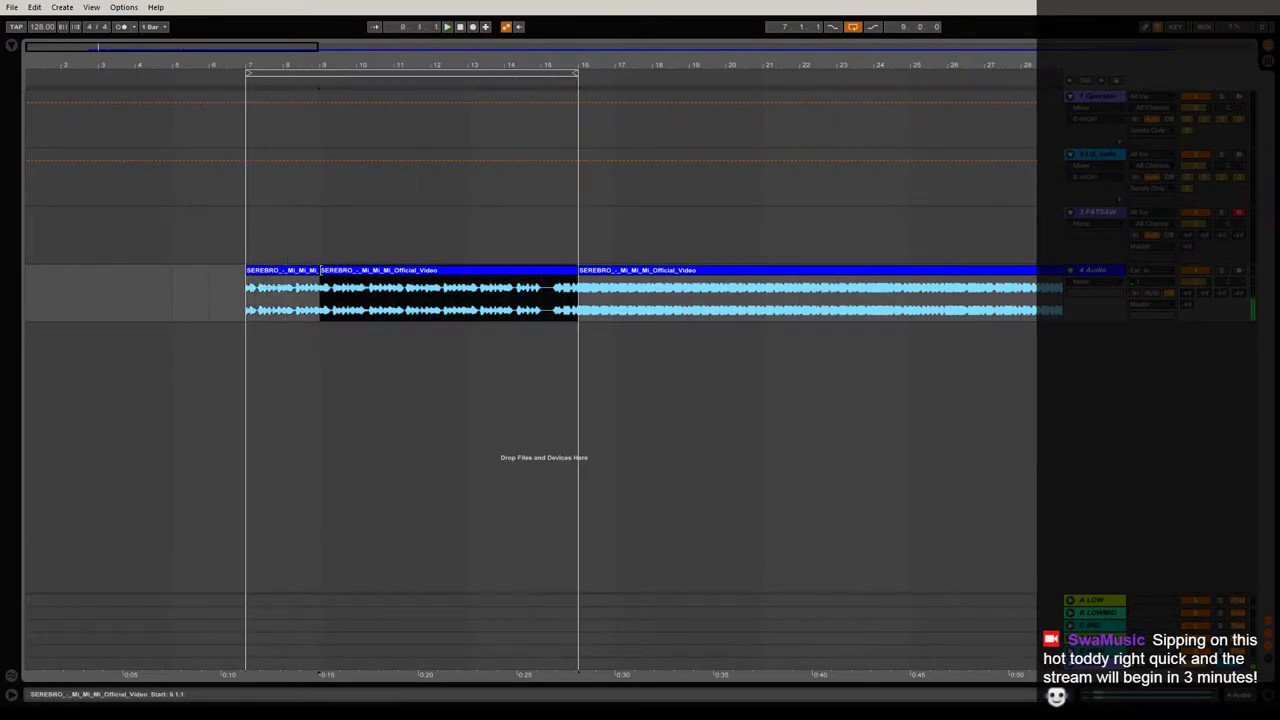
double_click(329, 288)
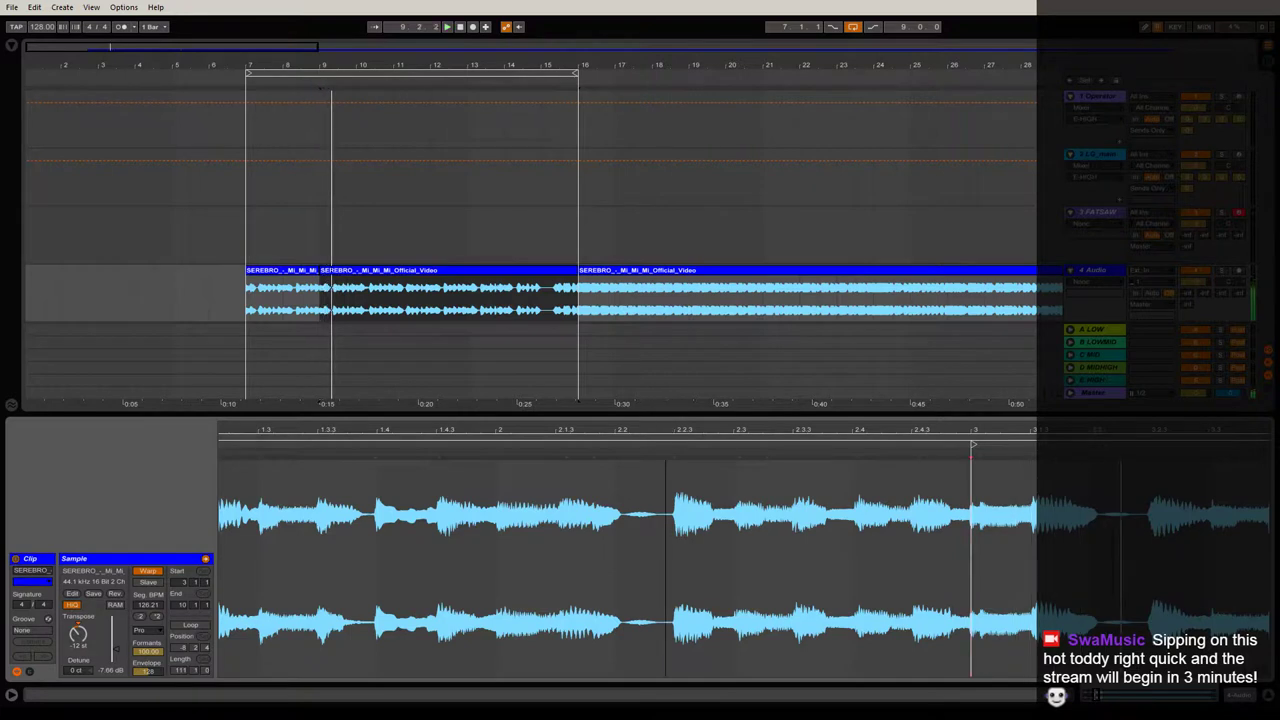
left_click_drag(665, 431, 281, 431)
left_click_drag(616, 430, 453, 453)
key("space")
key("space")
key("space")
double_click(461, 454)
key("space")
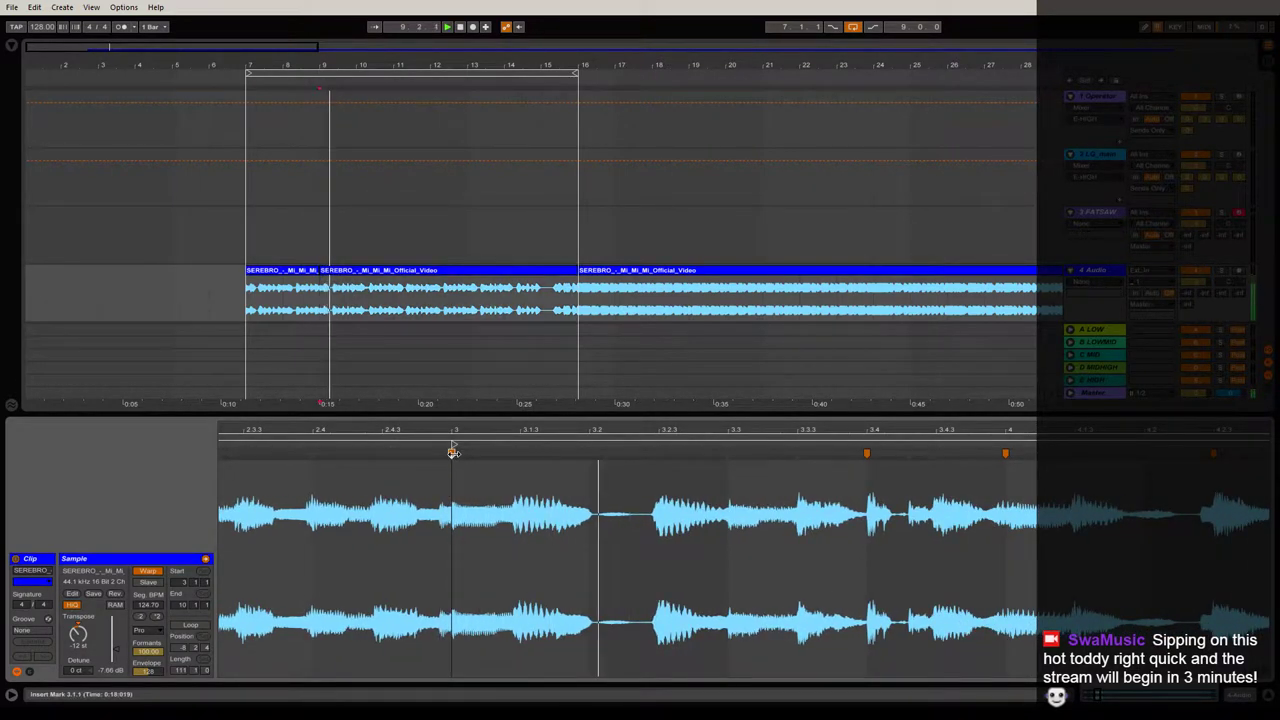
right_click(453, 453)
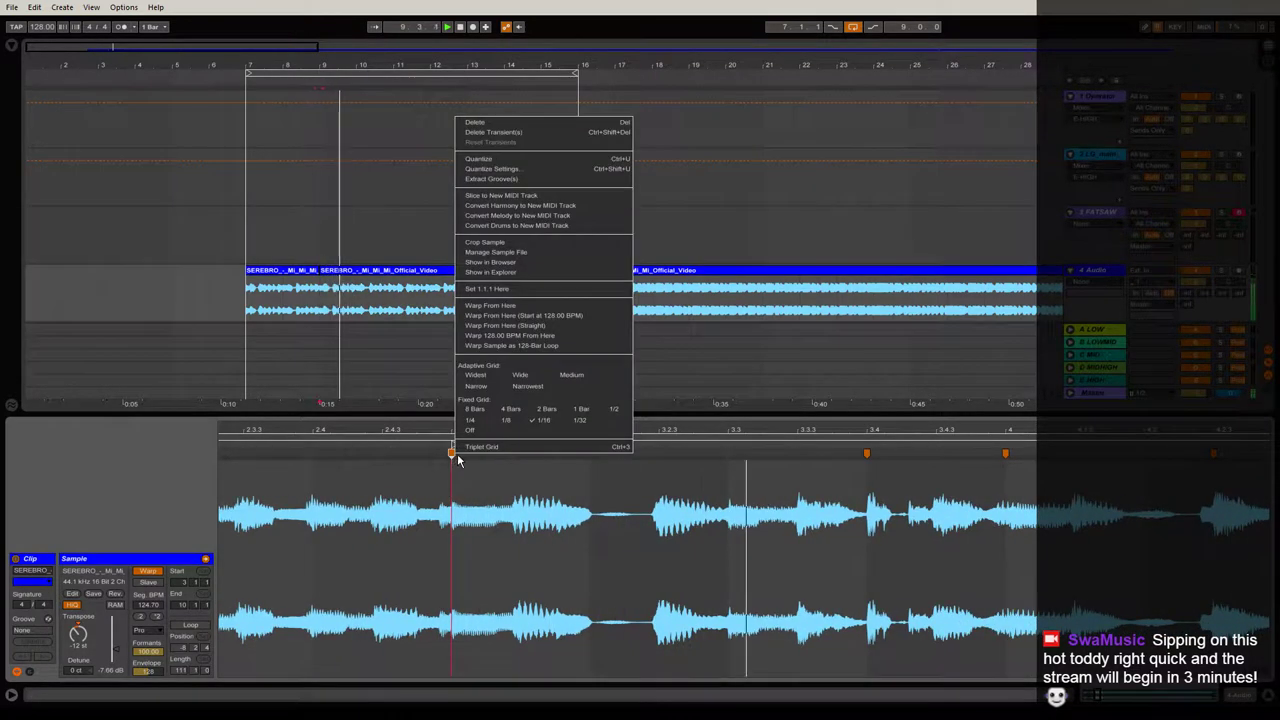
left_click(568, 315)
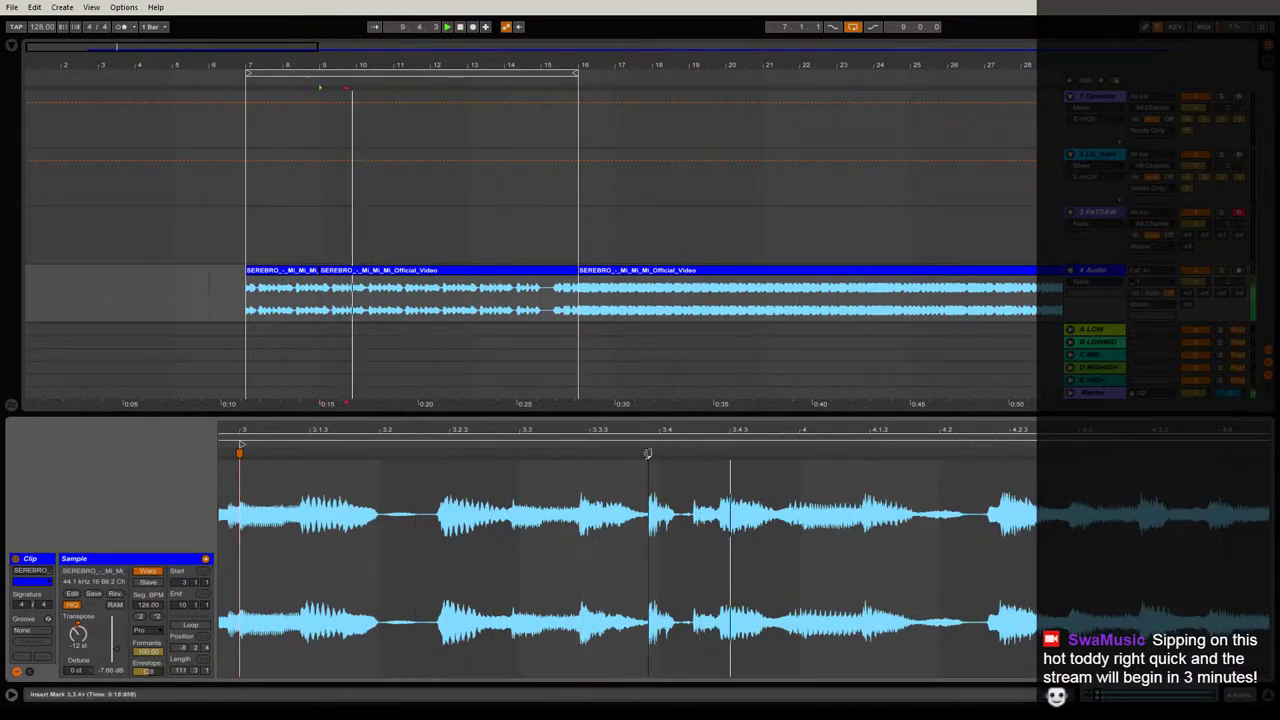
Add warp markers on the transients at 3.4, 3.4.3, 4 and 4.1.3 and align them to the grid.
mouse_move(647, 453)
left_mouse_down()
mouse_move(658, 453)
mouse_move(614, 431)
mouse_move(665, 453)
left_mouse_up()
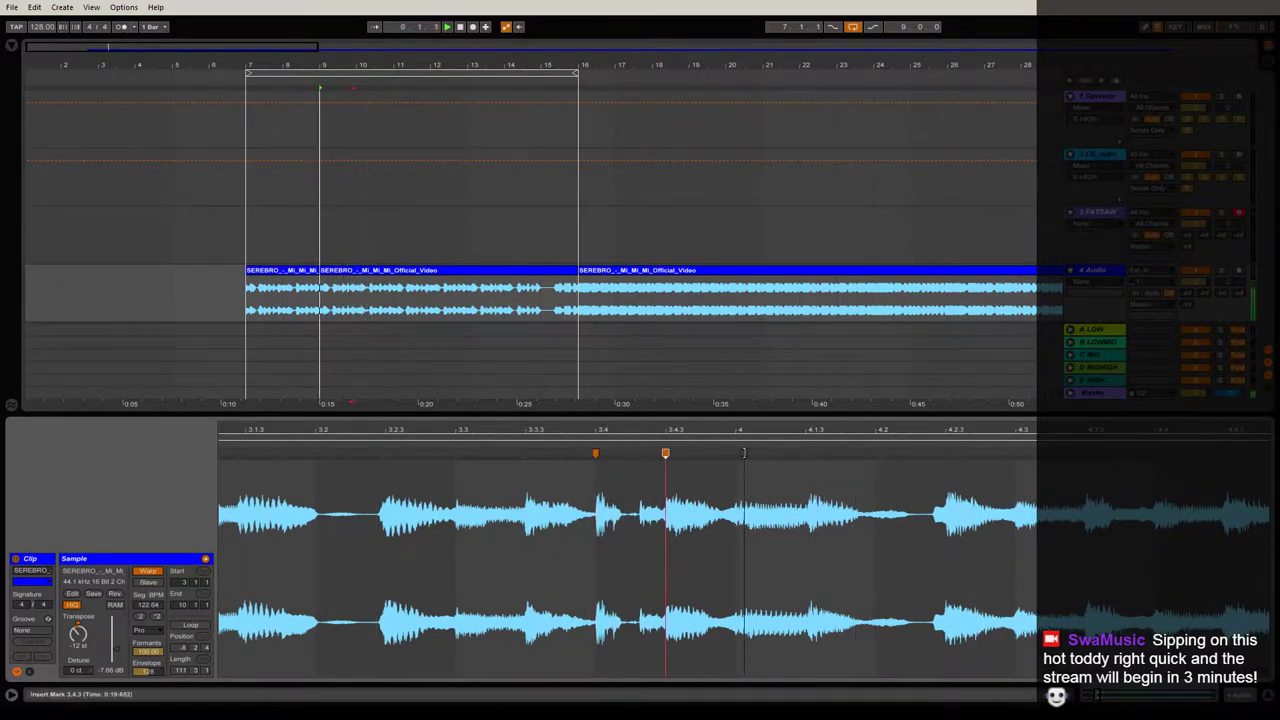
mouse_move(743, 453)
left_mouse_down()
mouse_move(525, 430)
mouse_move(564, 453)
left_mouse_up()
left_click_drag(654, 431, 455, 431)
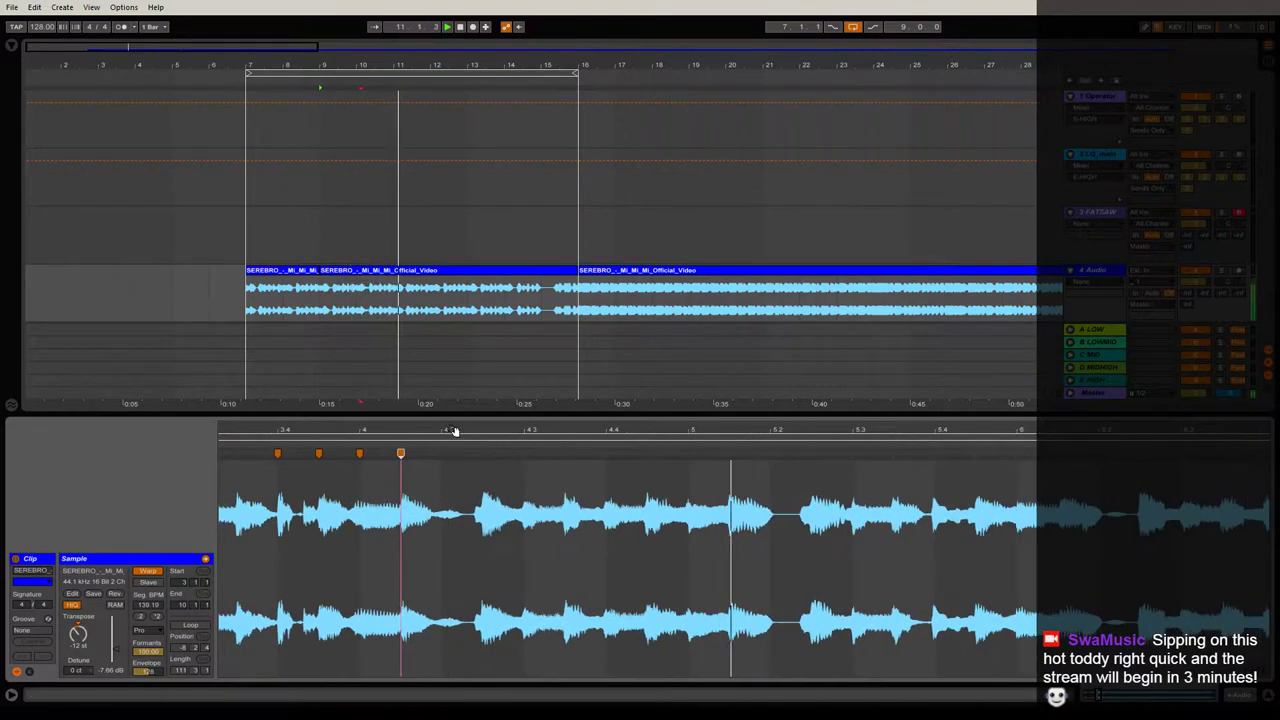
Add warp markers on the transients at 5.3, 5 and 4.4 of the vocal clip while auditioning it.
double_click(852, 452)
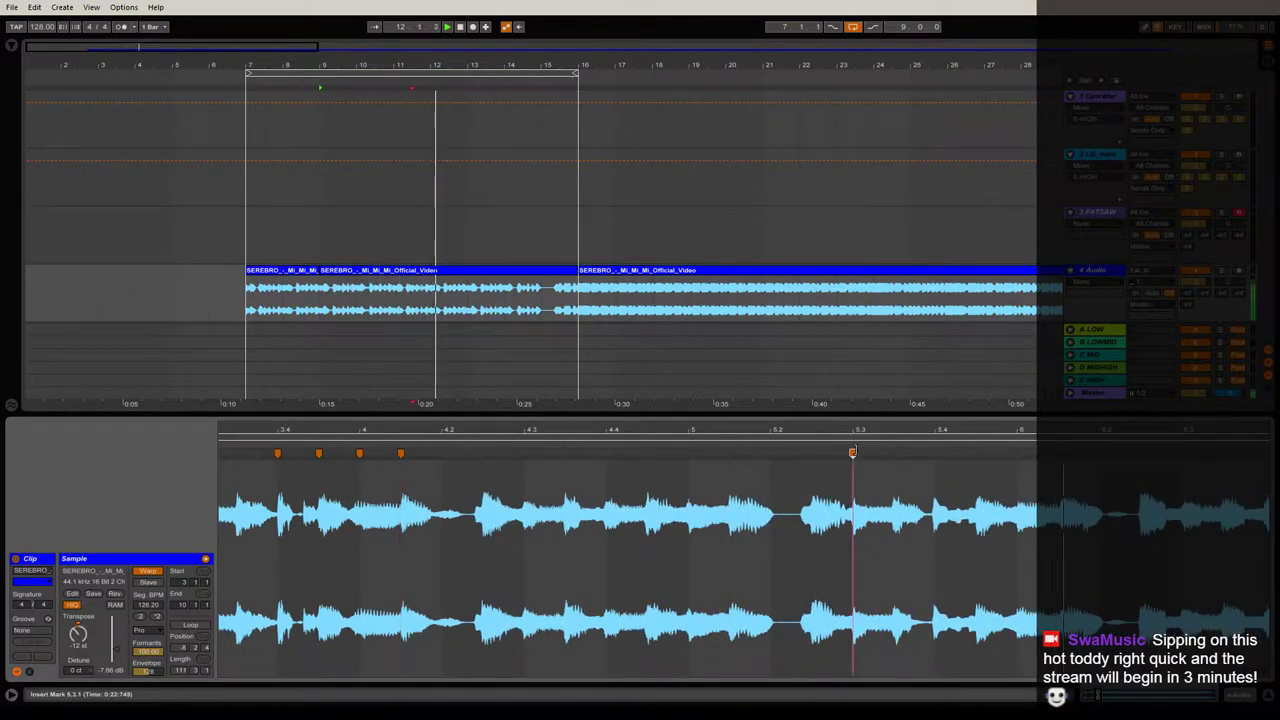
key("space")
key("space")
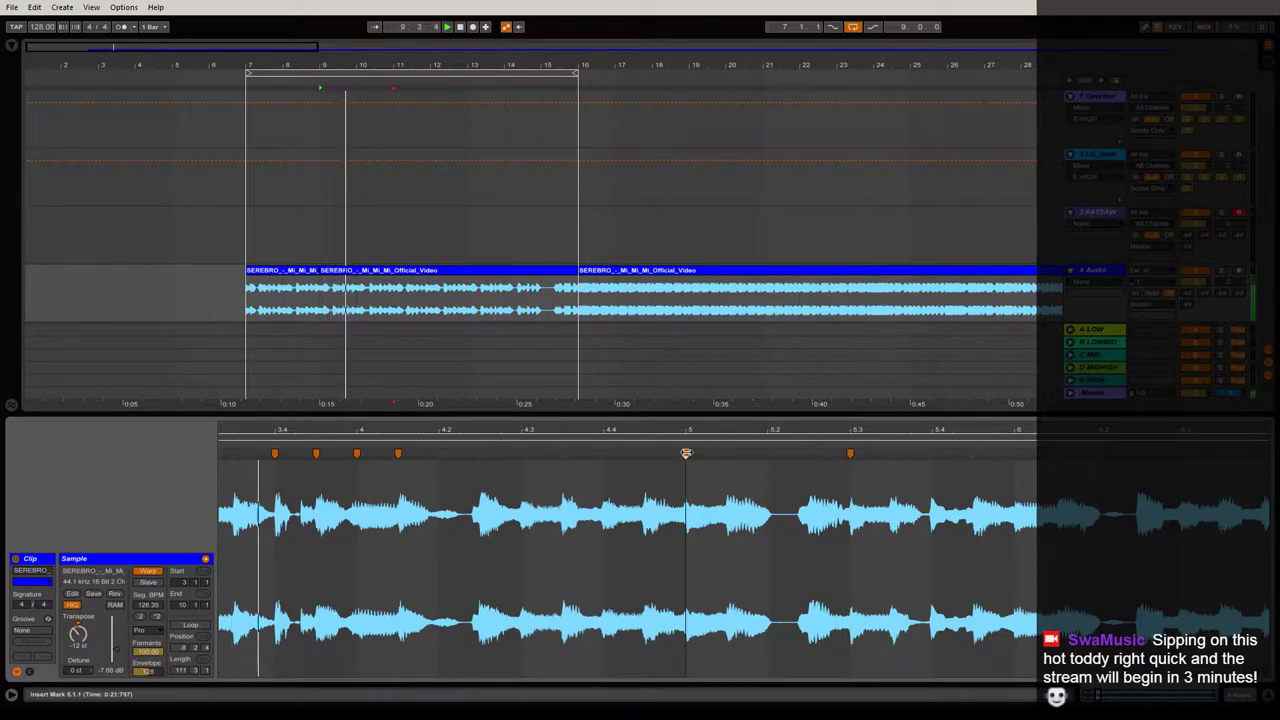
double_click(687, 453)
left_click_drag(712, 431, 627, 455)
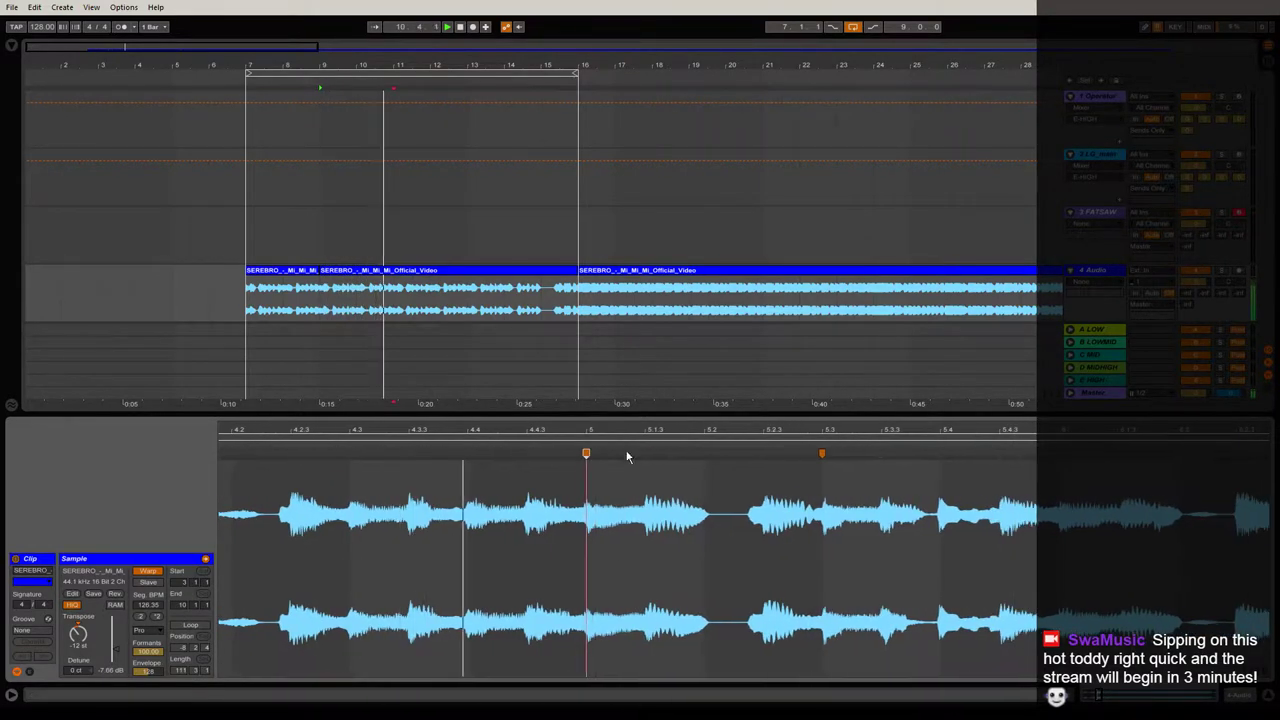
double_click(468, 453)
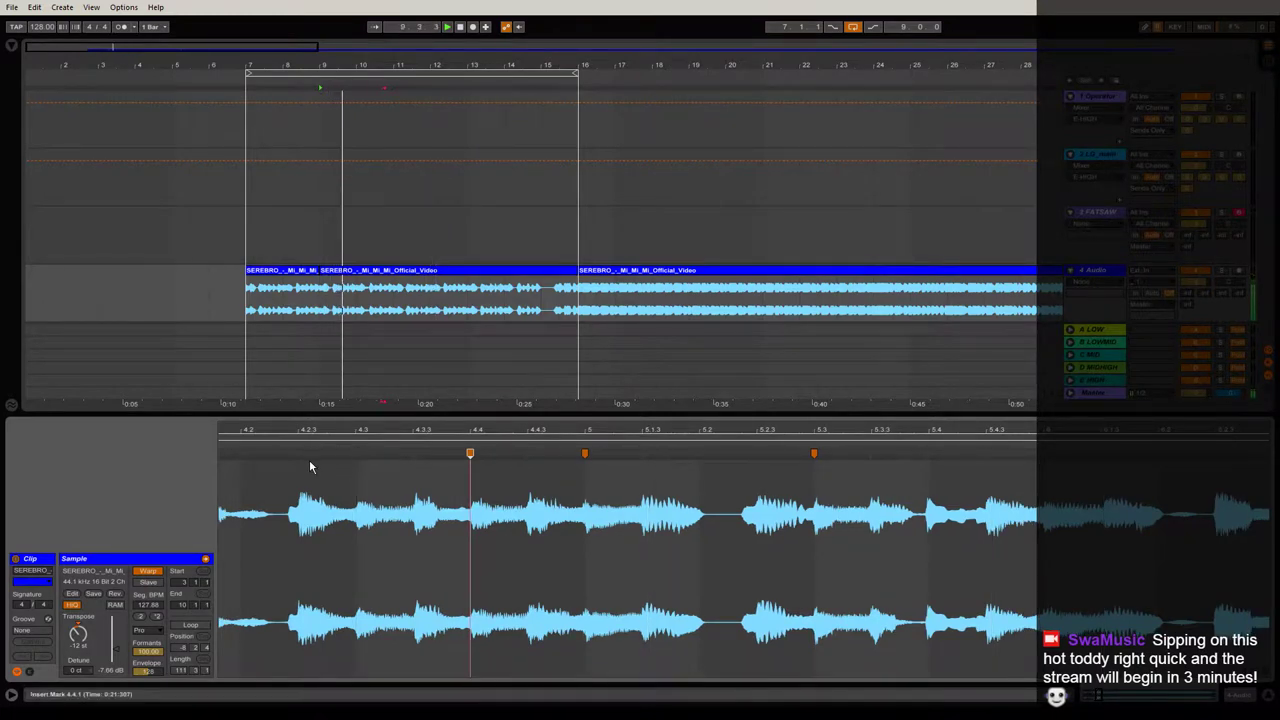
Pull the transients near bar 7 and 7.2.3 of the vocal clip onto the grid with warp markers.
left_click_drag(491, 434, 313, 376)
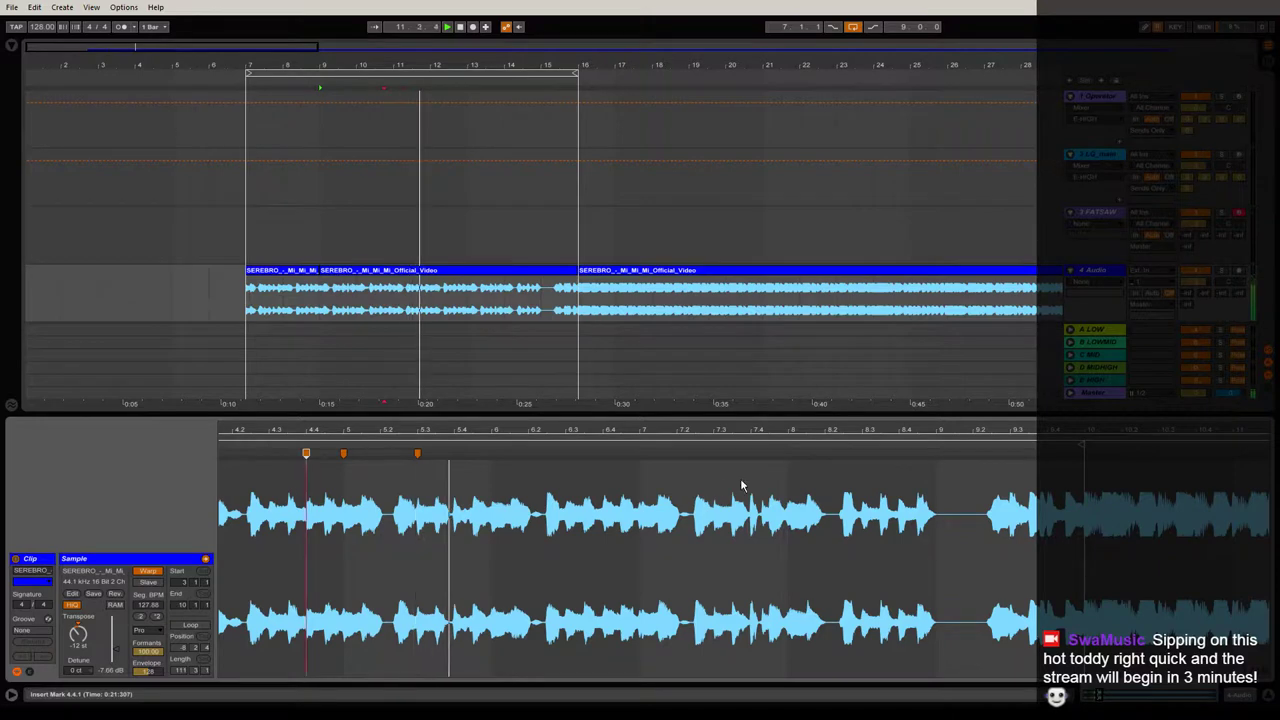
left_click_drag(549, 480, 541, 540)
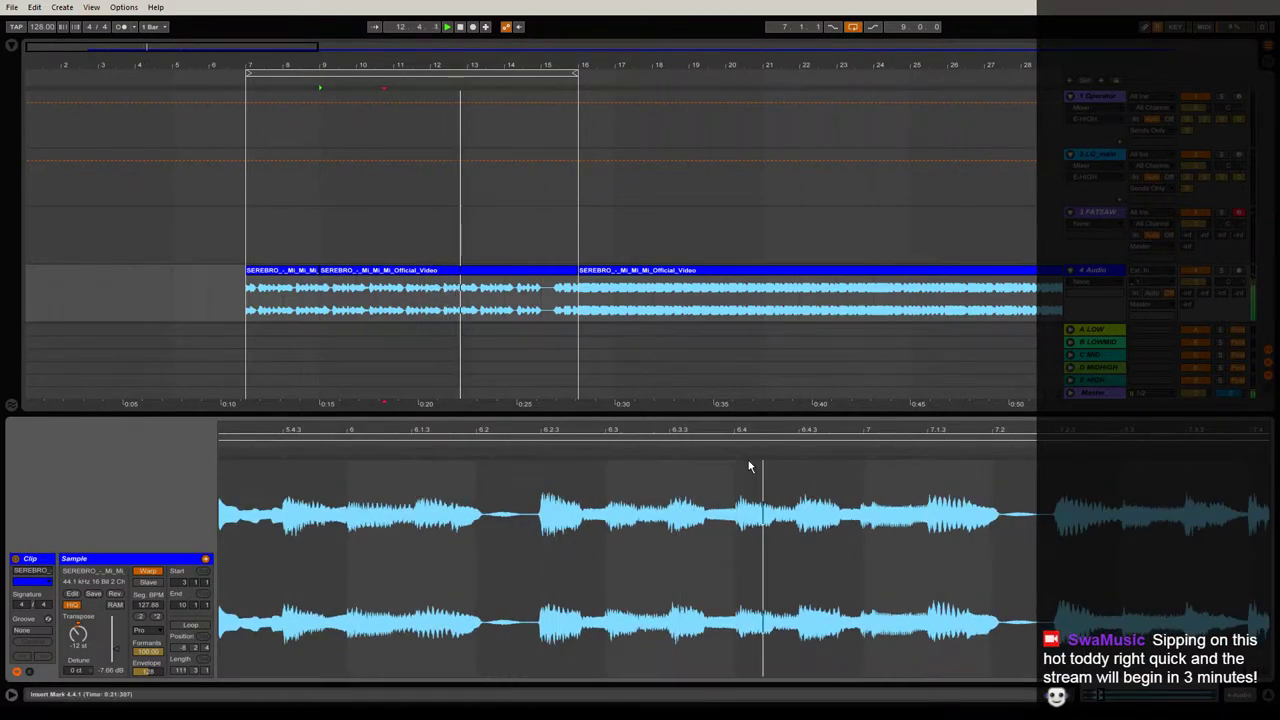
key("space")
left_click_drag(871, 453, 863, 453)
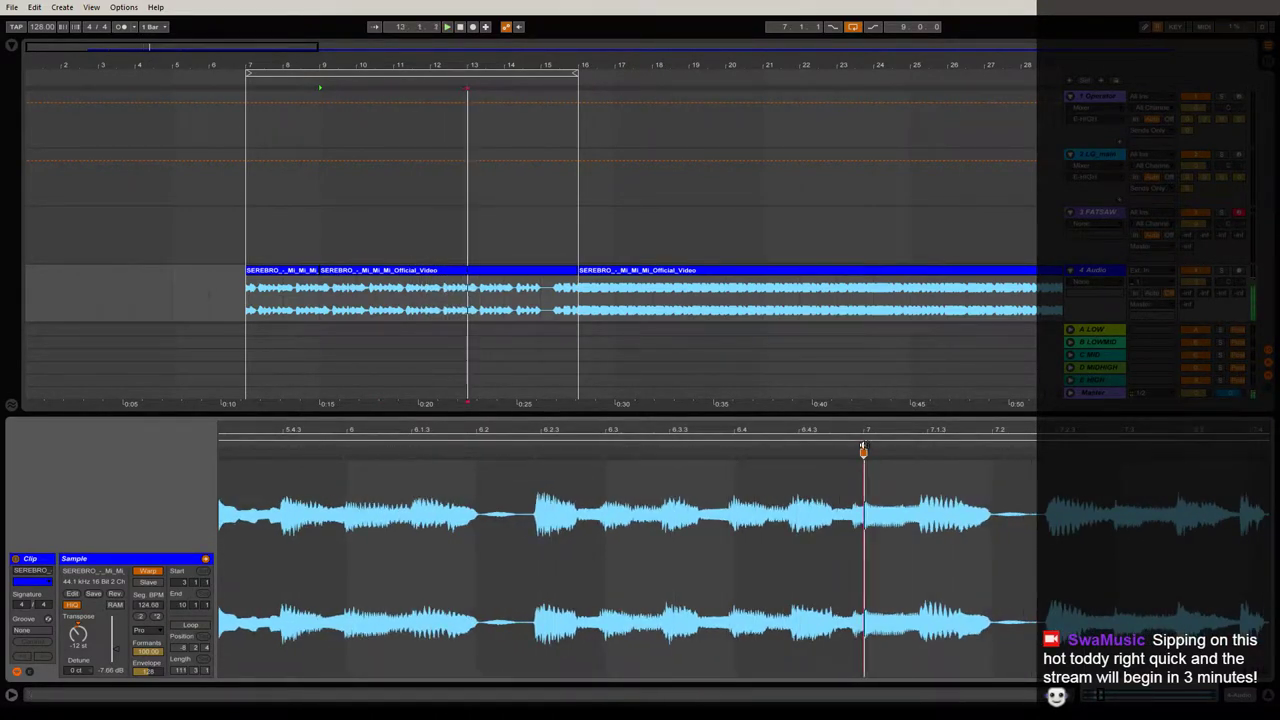
left_click_drag(935, 431, 443, 431)
key("space")
left_click(555, 453)
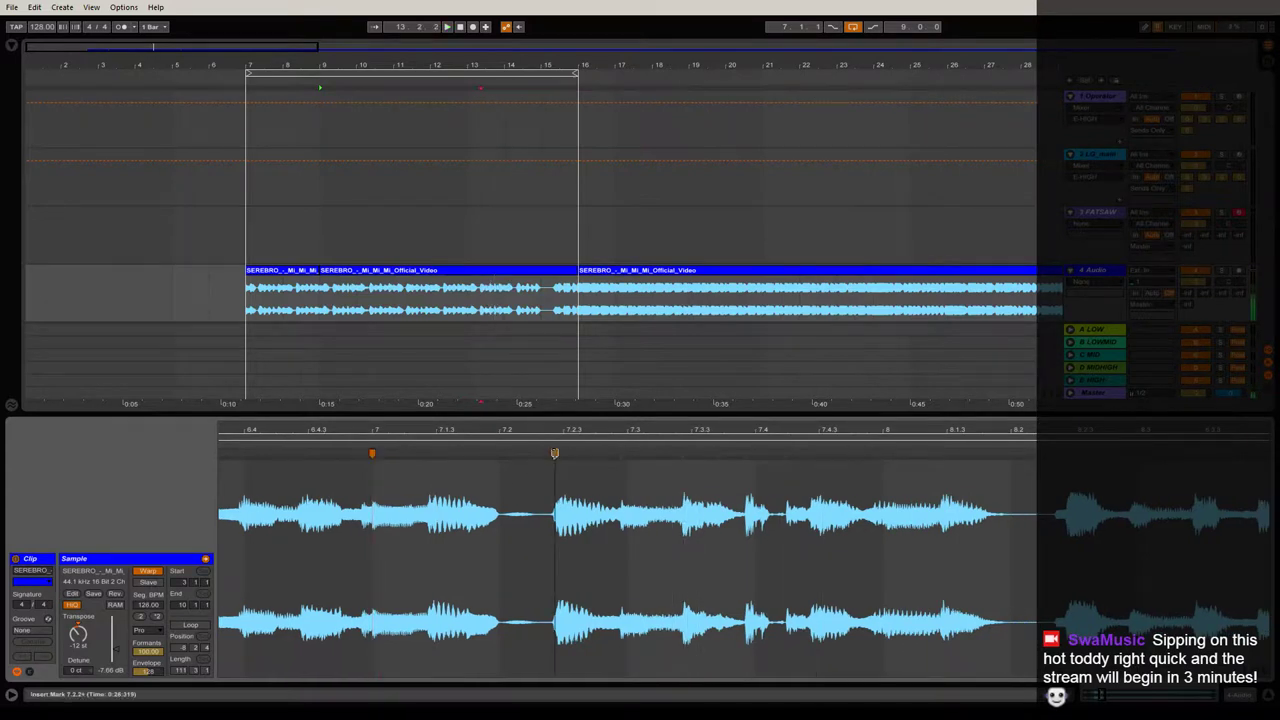
left_click_drag(555, 453, 562, 452)
key("space")
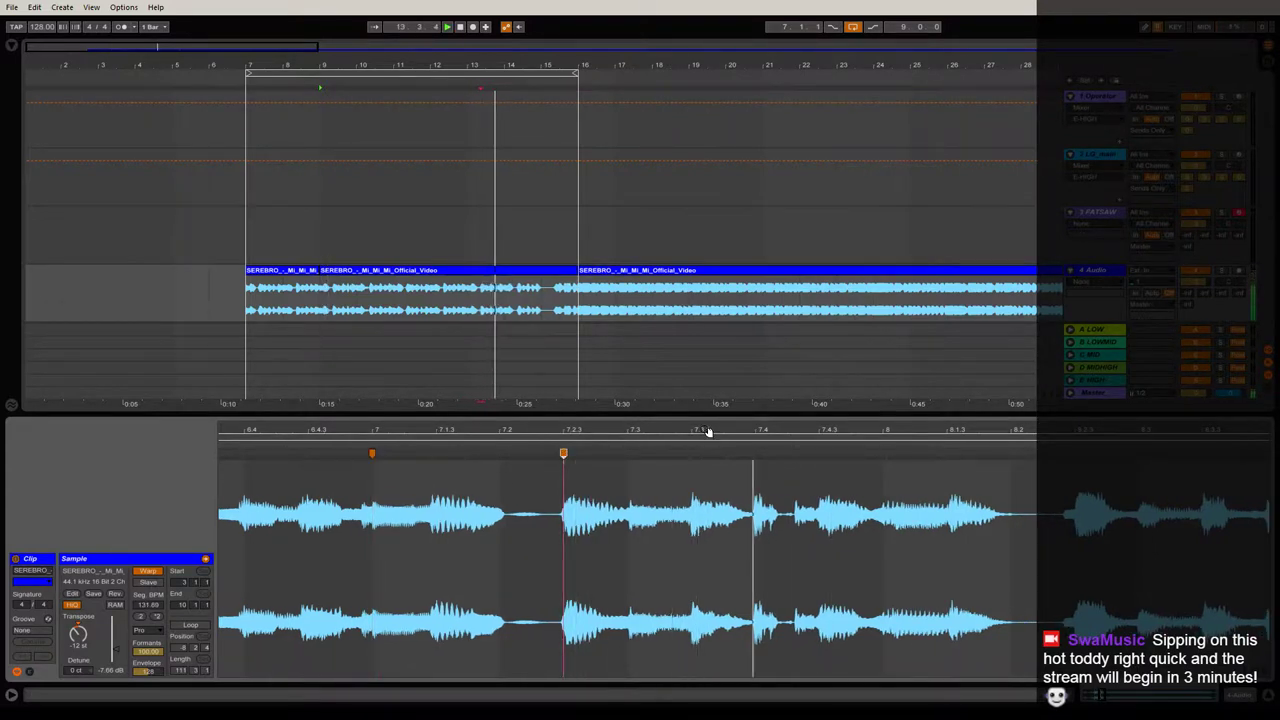
Add warp markers on the vocal transients at bar 8, 8.4.3, 8.4 and 8.3.3.
double_click(592, 453)
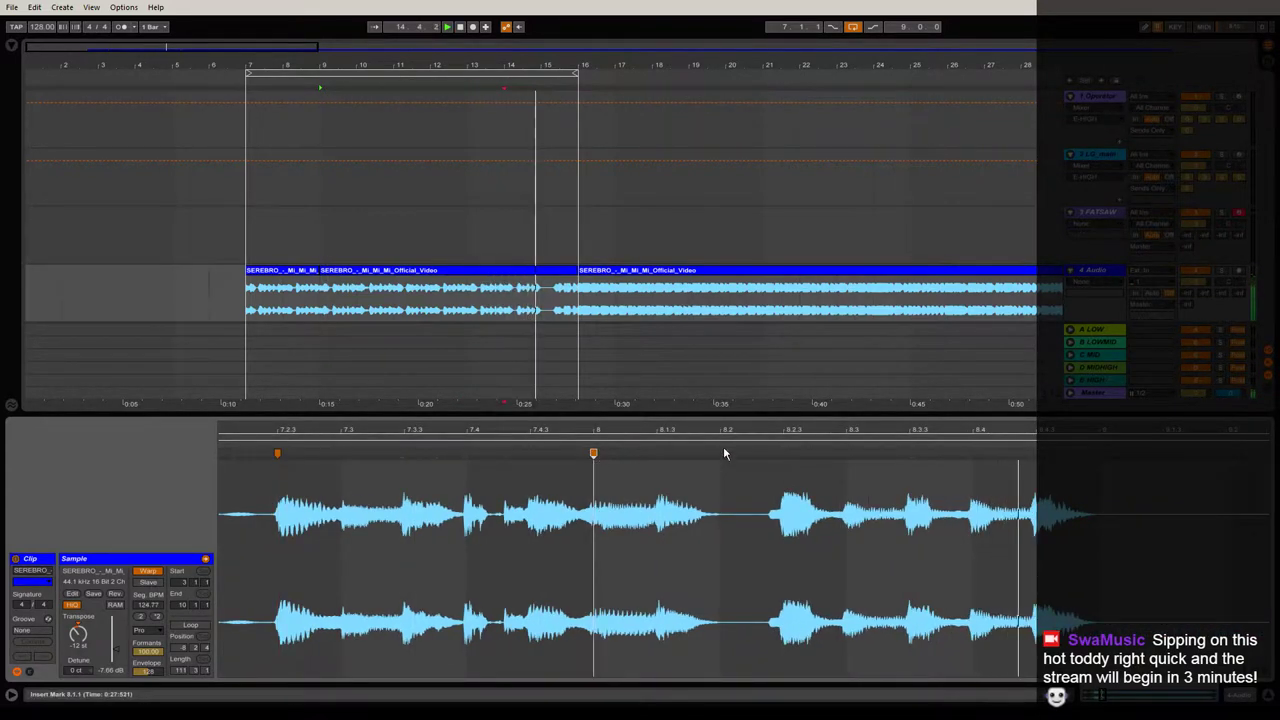
mouse_move(841, 431)
left_mouse_down()
mouse_move(743, 433)
mouse_move(742, 452)
left_mouse_up()
double_click(734, 452)
left_click(446, 447)
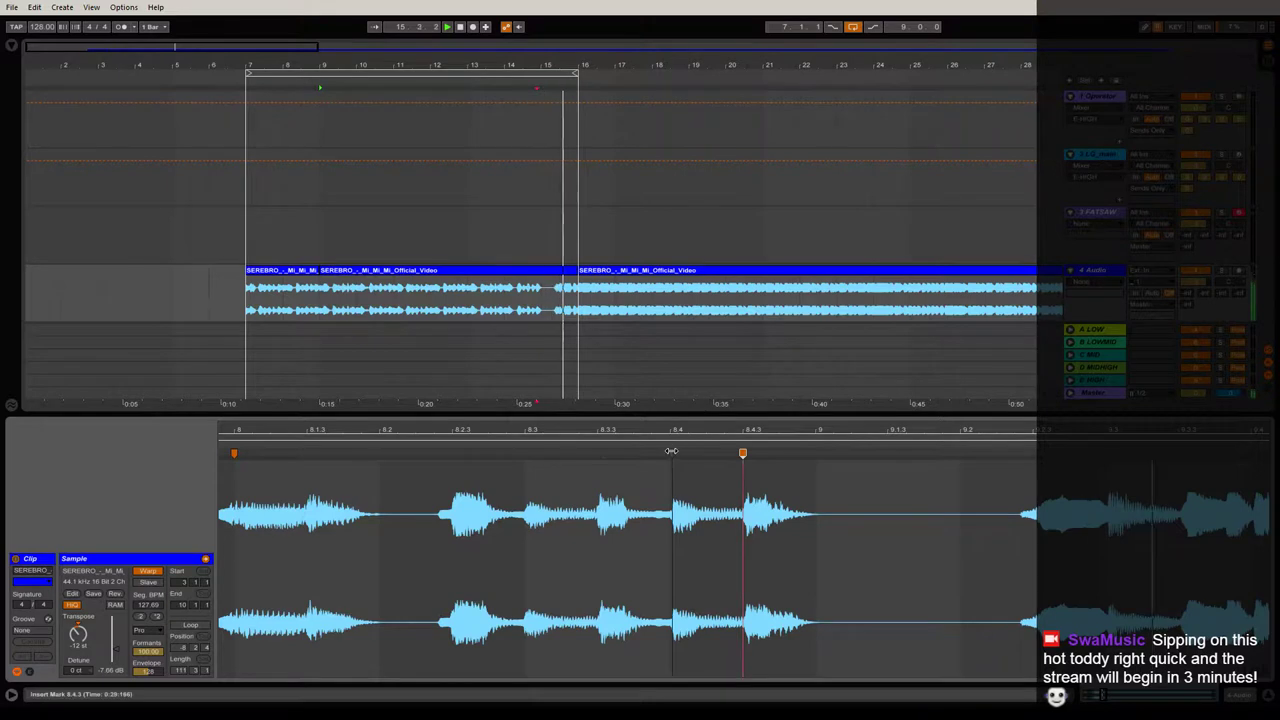
double_click(599, 453)
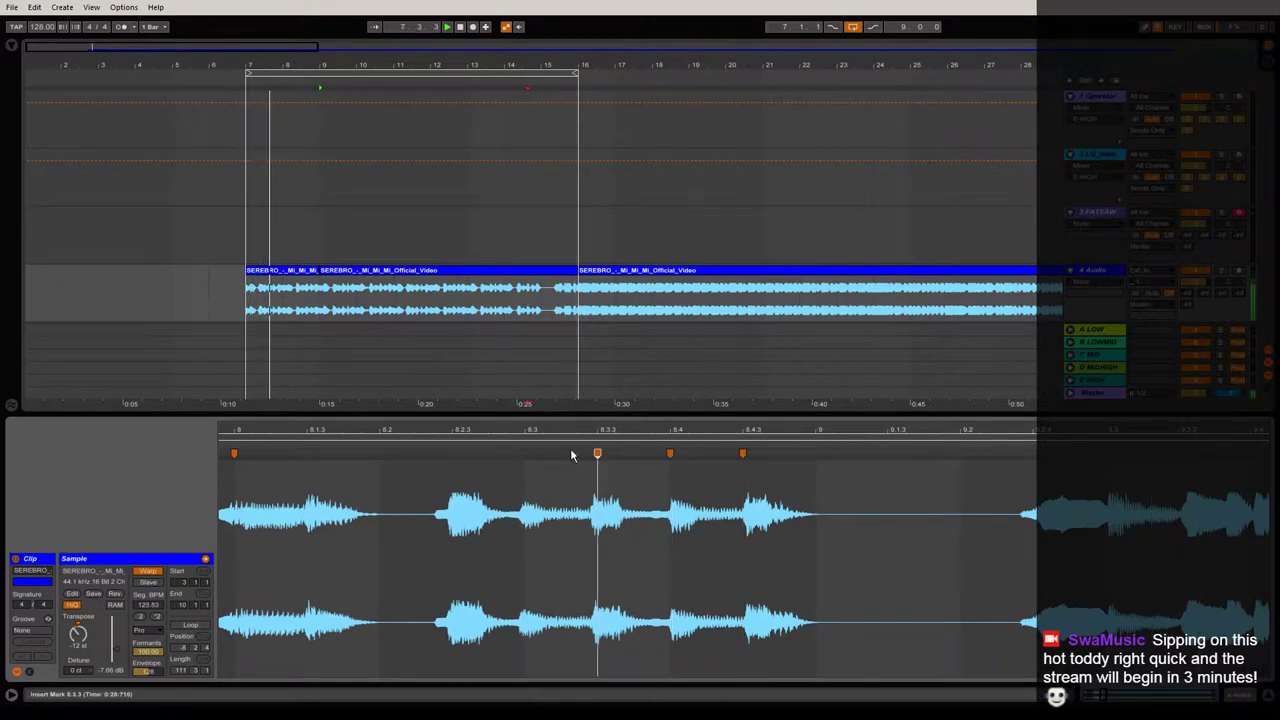
Add a warp marker on the vocal transient at 8.3 and close the clip's detail view.
double_click(520, 452)
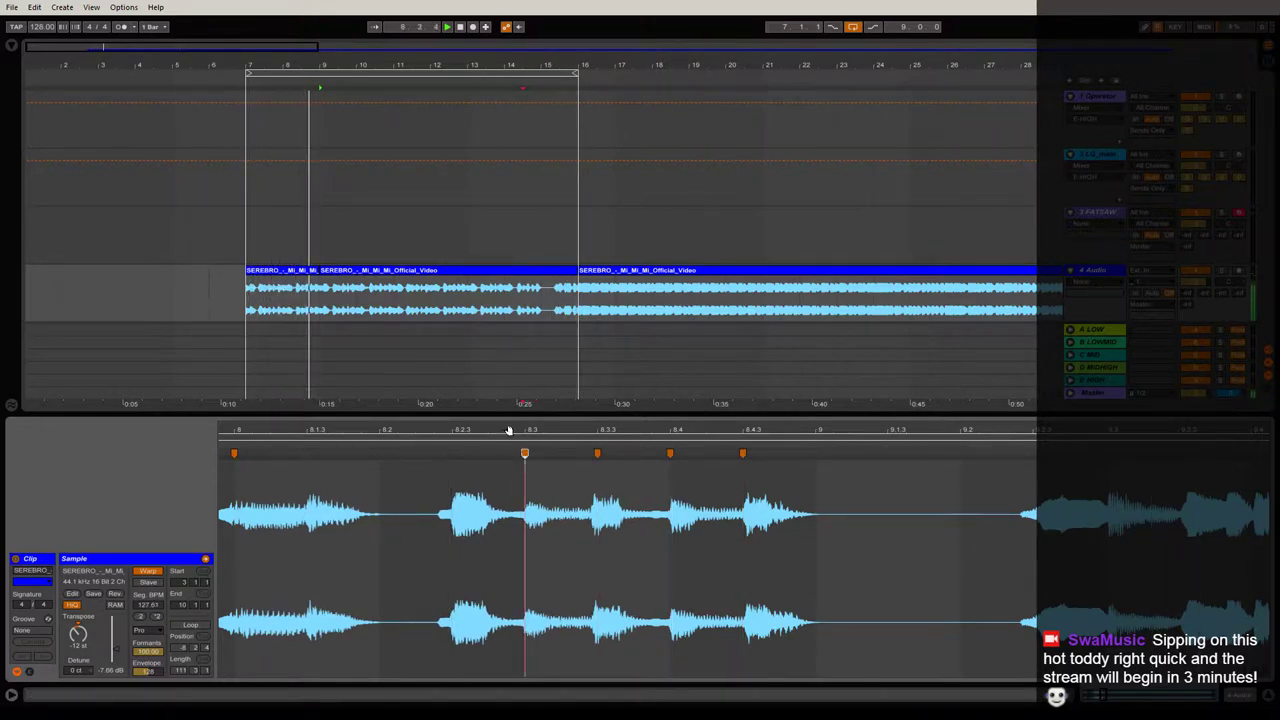
key("ctrl+alt+l")
Deactivate the remaining SEREBRO vocal clip that starts at bar 16 and turn off arrangement looping.
left_click(630, 271)
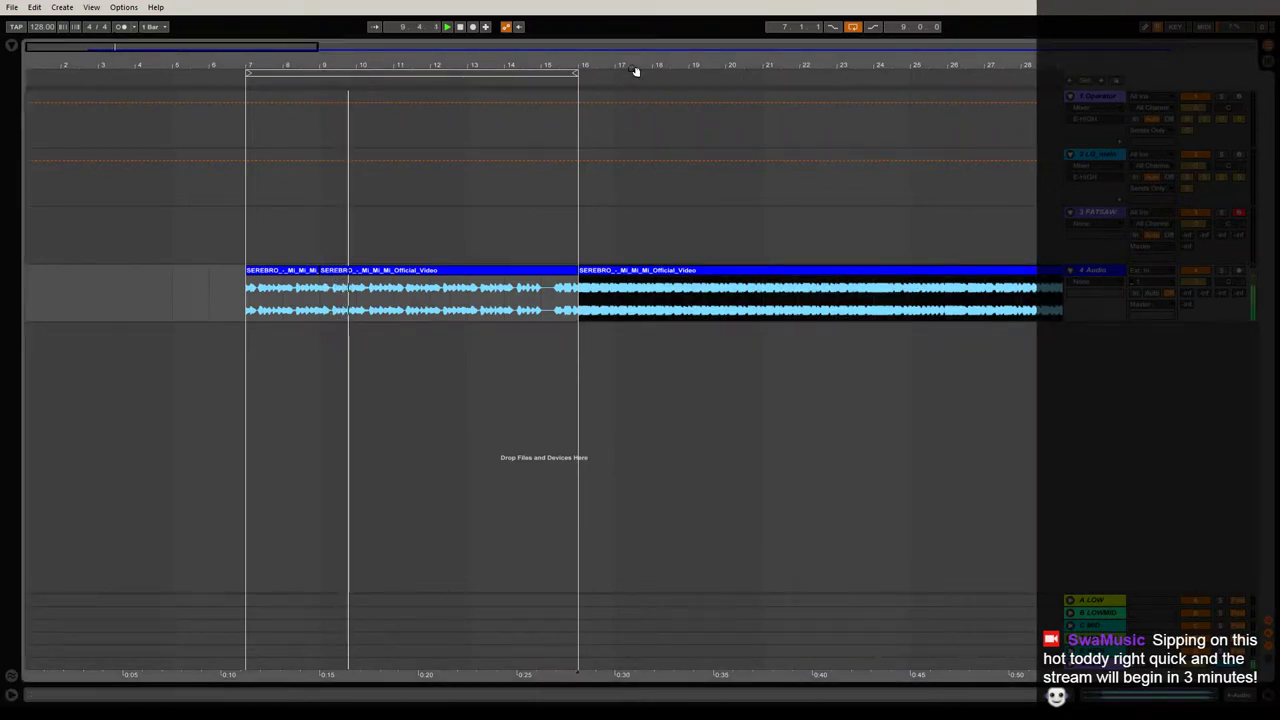
left_click_drag(637, 68, 166, 47)
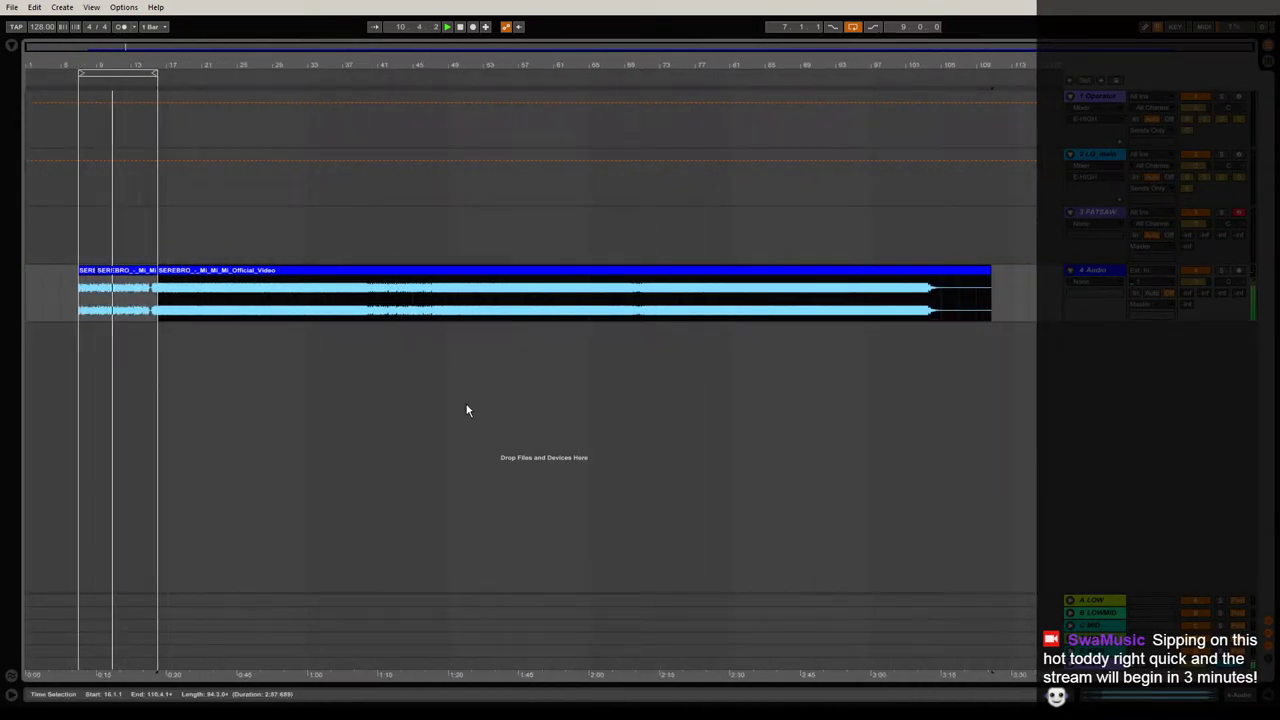
left_click(314, 330)
left_click(238, 271)
key("0")
left_click_drag(92, 66, 190, 118)
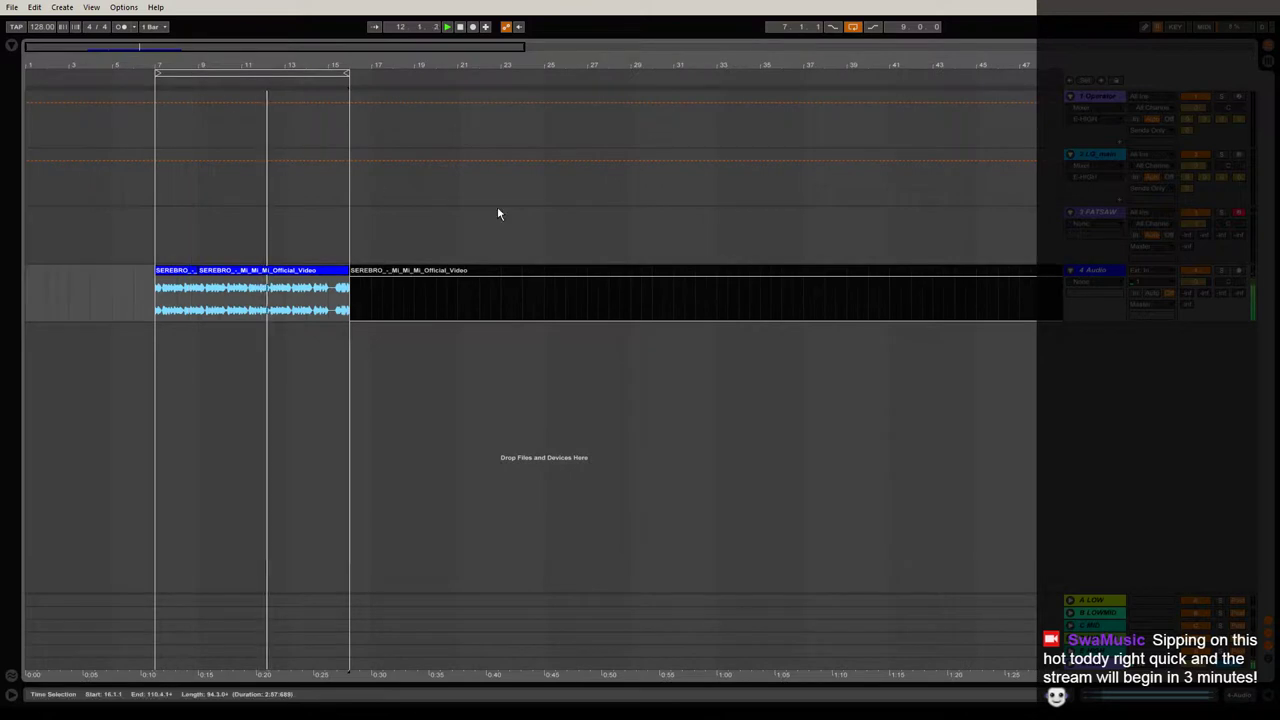
left_click(852, 30)
left_click_drag(366, 64, 604, 132)
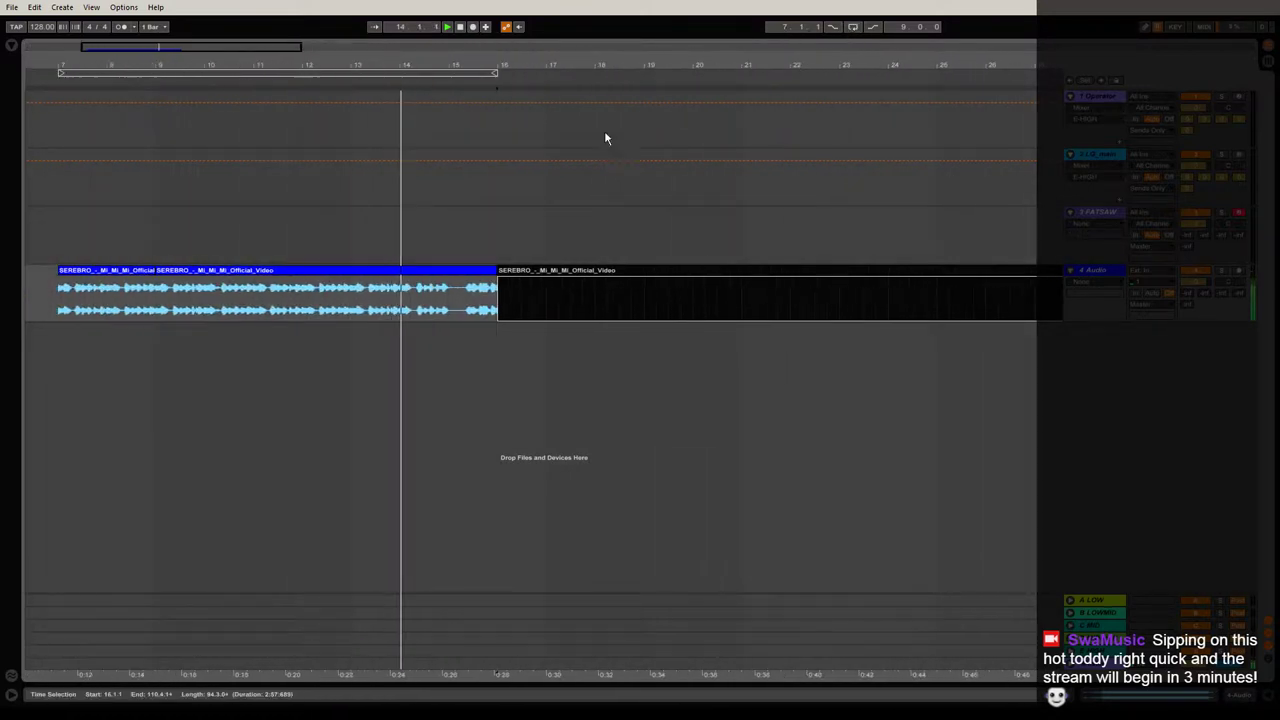
key("0")
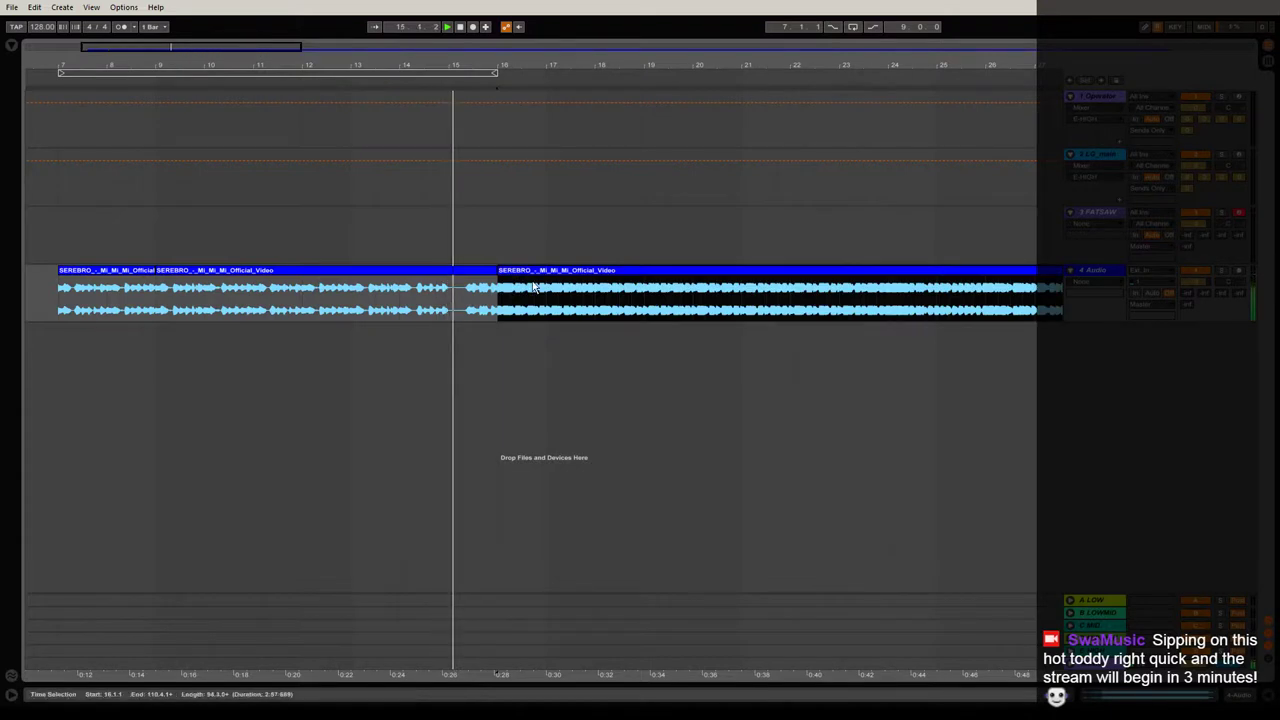
key("0")
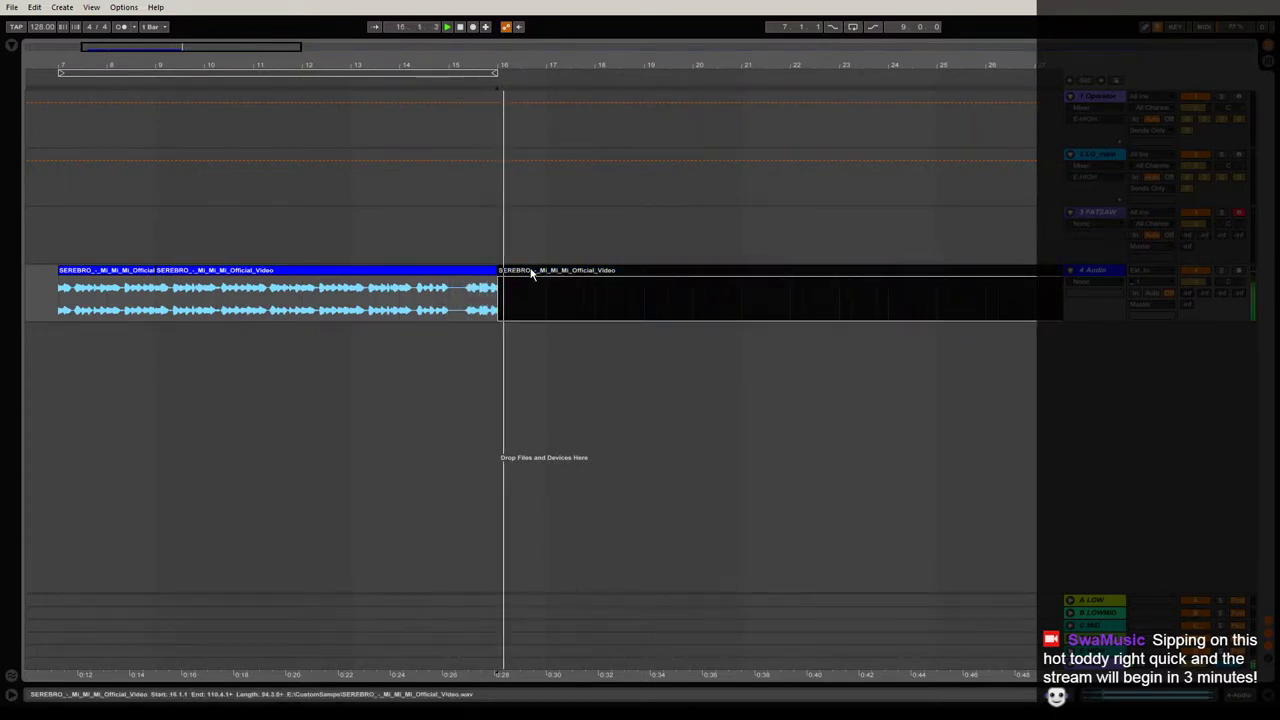
Insert a new audio track below the vocal track and expand the Drums folder of the KSHMR - Sounds of KSHMR pack.
left_click(491, 347)
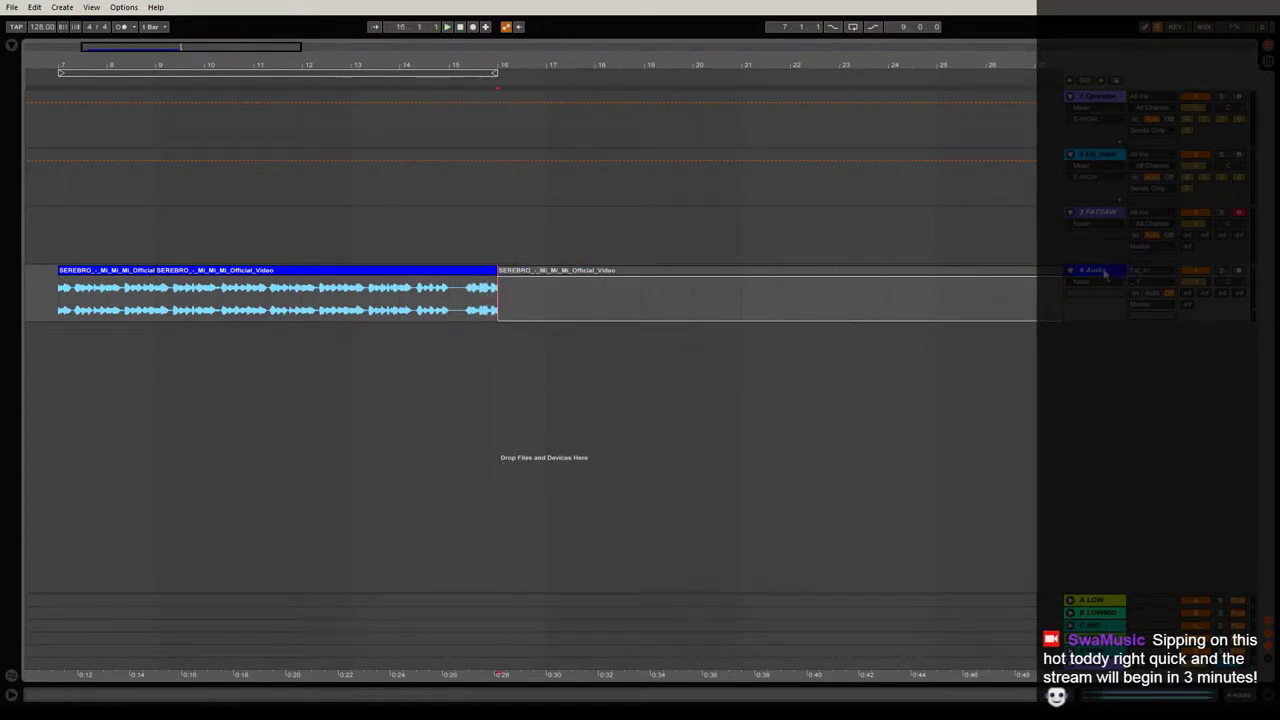
key("ctrl+t")
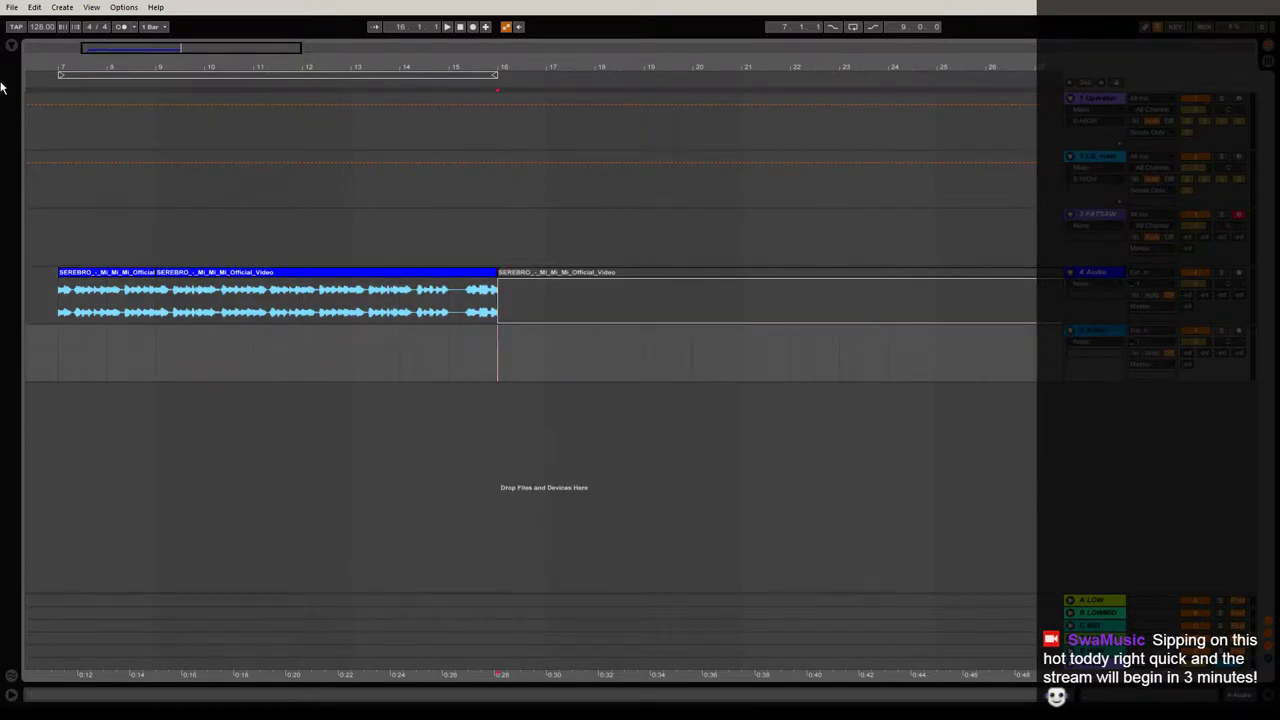
left_click(11, 46)
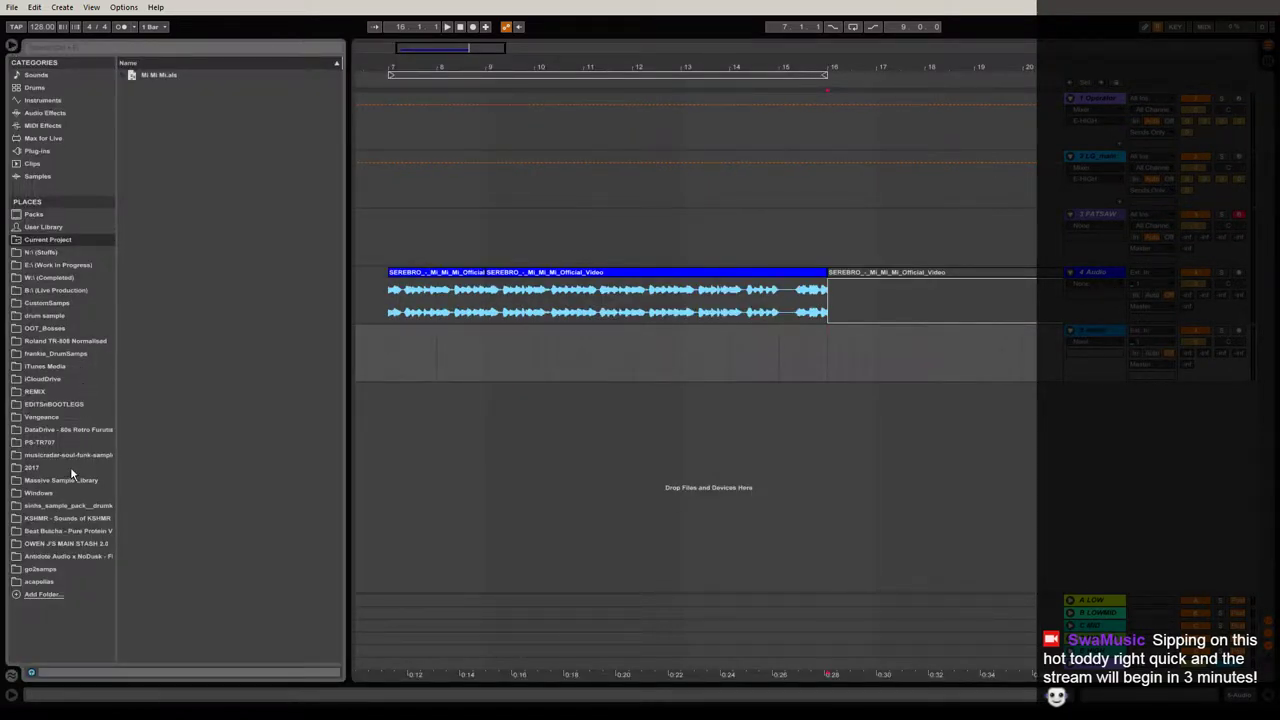
left_click(66, 518)
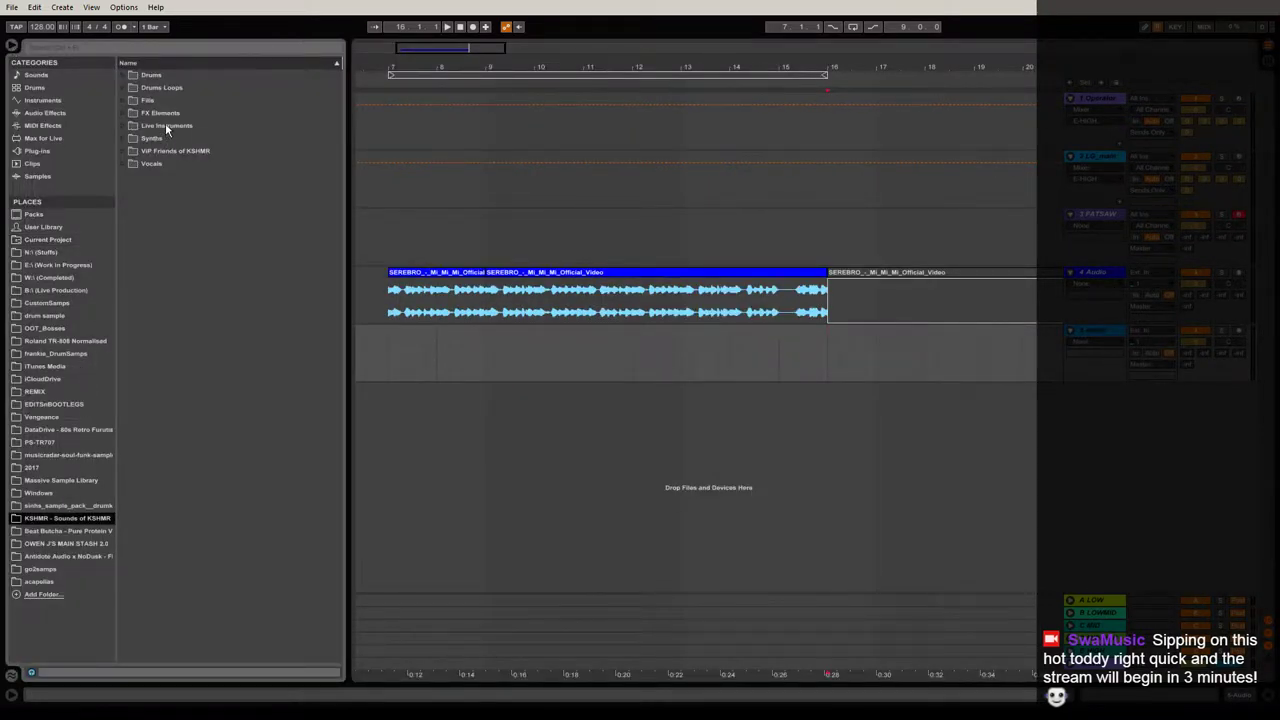
double_click(150, 75)
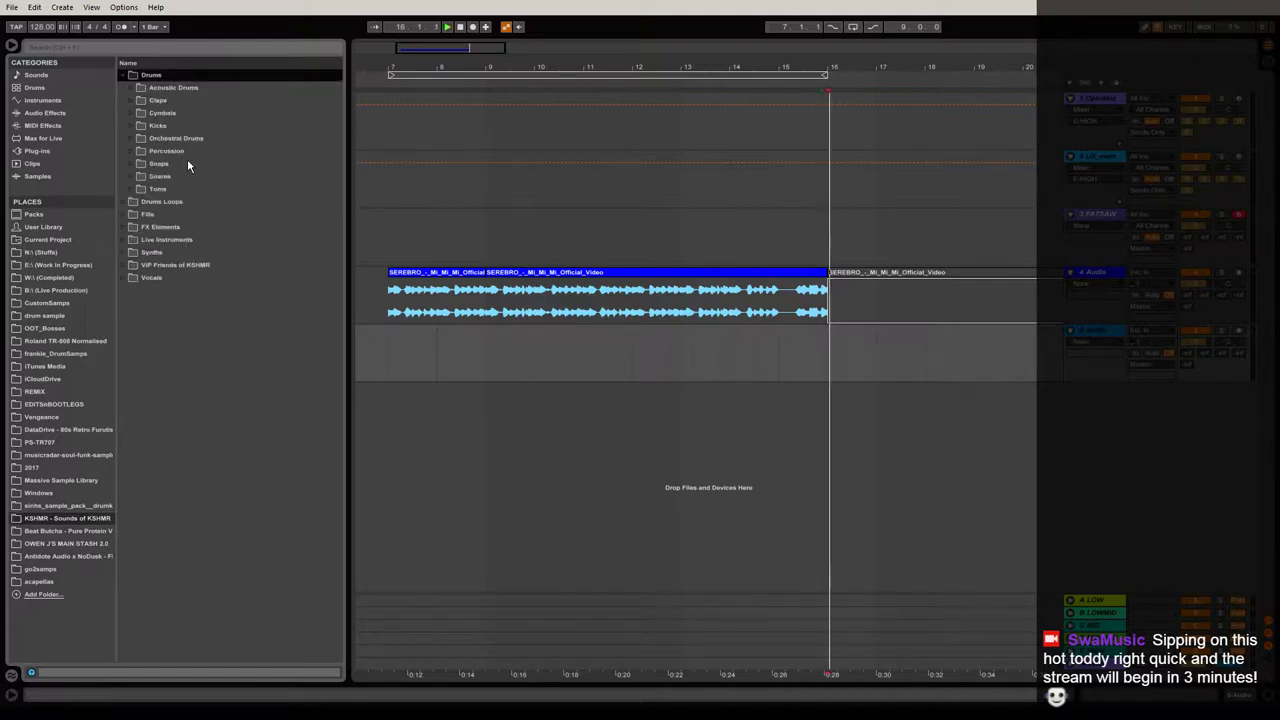
Play the vocal from bar 7 and loop the two-bar clip from bar 7 to bar 9.
left_click(525, 271)
key("space")
left_click(455, 272)
key("space")
key("space")
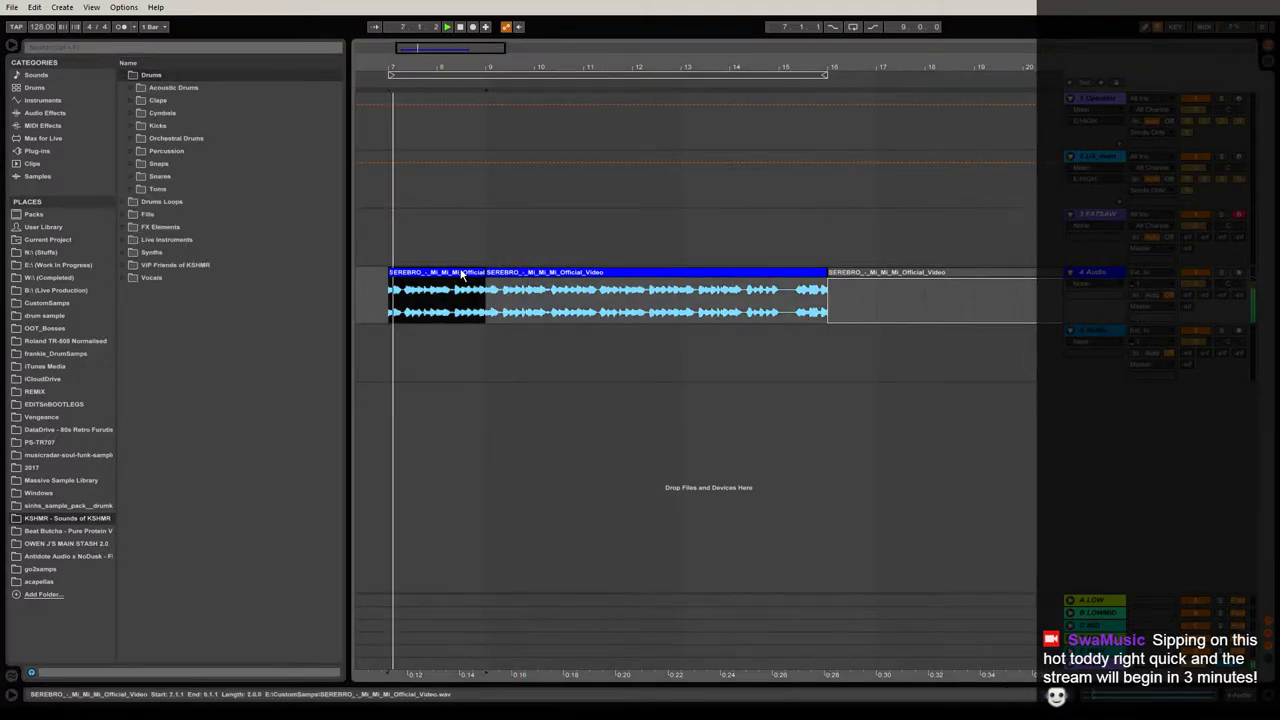
key("ctrl+l")
Audition the KSHMR Big Kick samples 01 through 12 in the Kicks folder's Big Kicks subfolder.
double_click(186, 127)
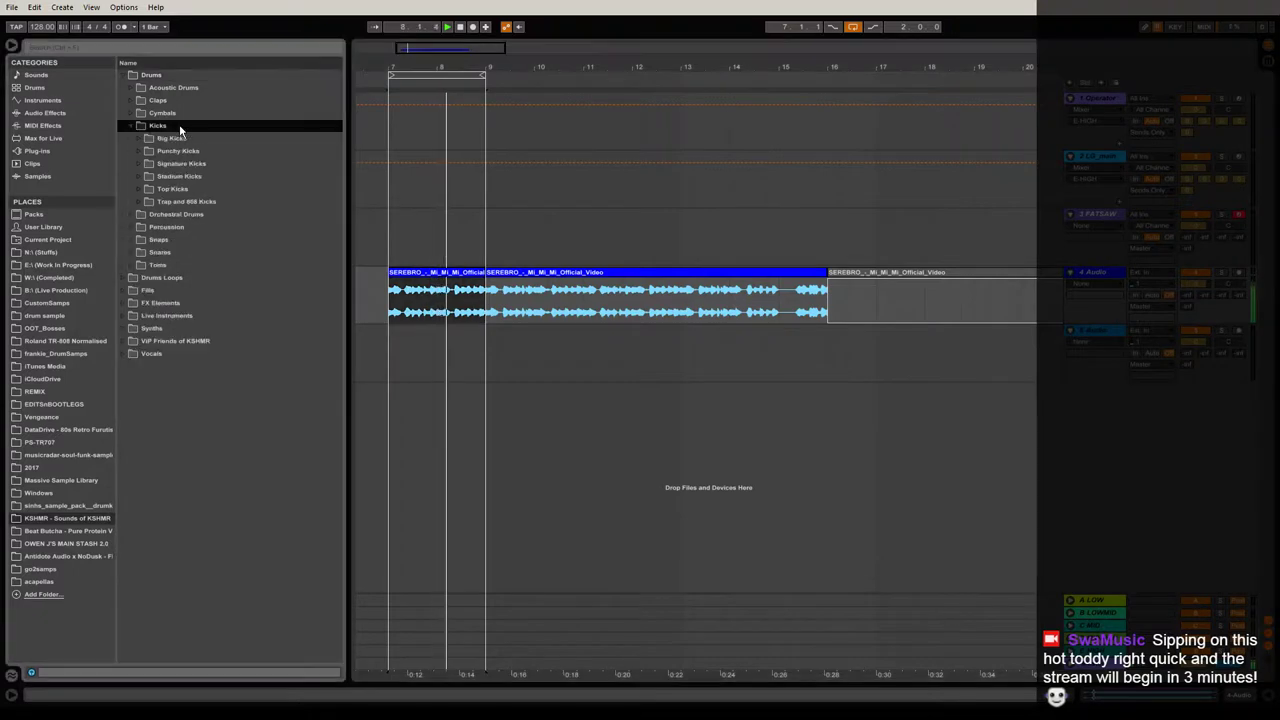
double_click(186, 140)
left_click(193, 153)
left_click(194, 165)
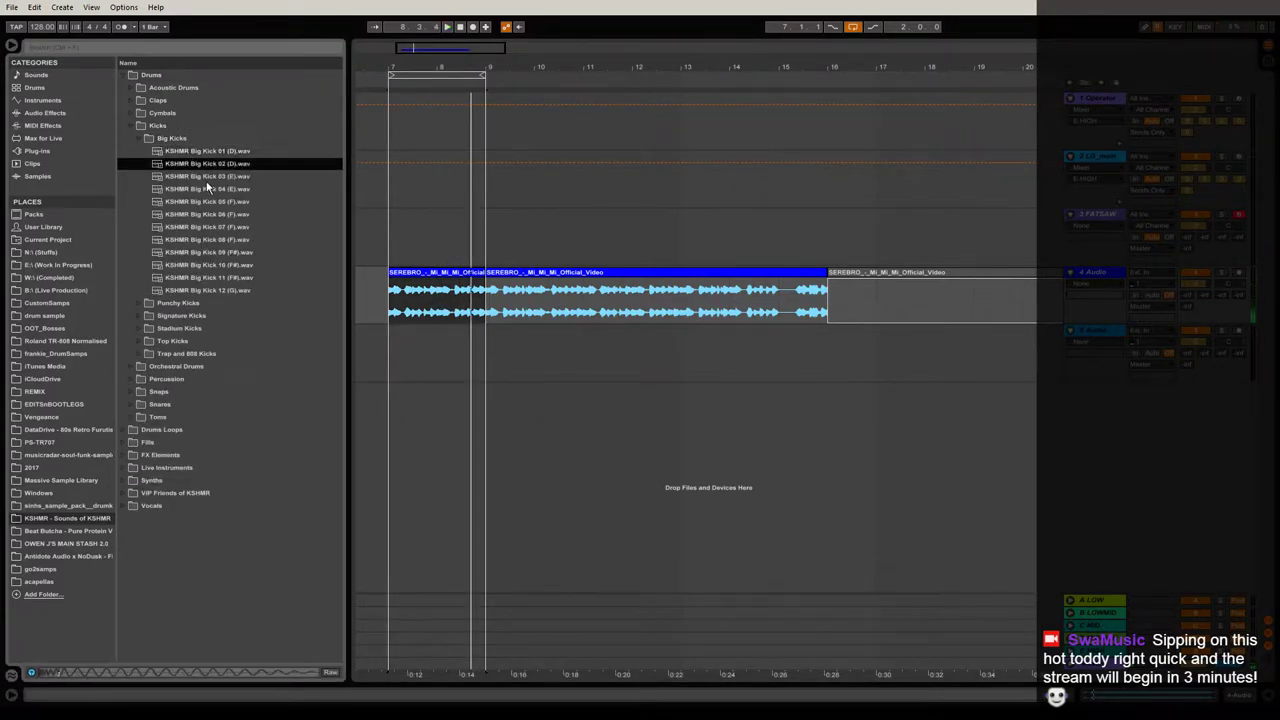
left_click(207, 181)
left_click(207, 189)
left_click(208, 201)
left_click(207, 214)
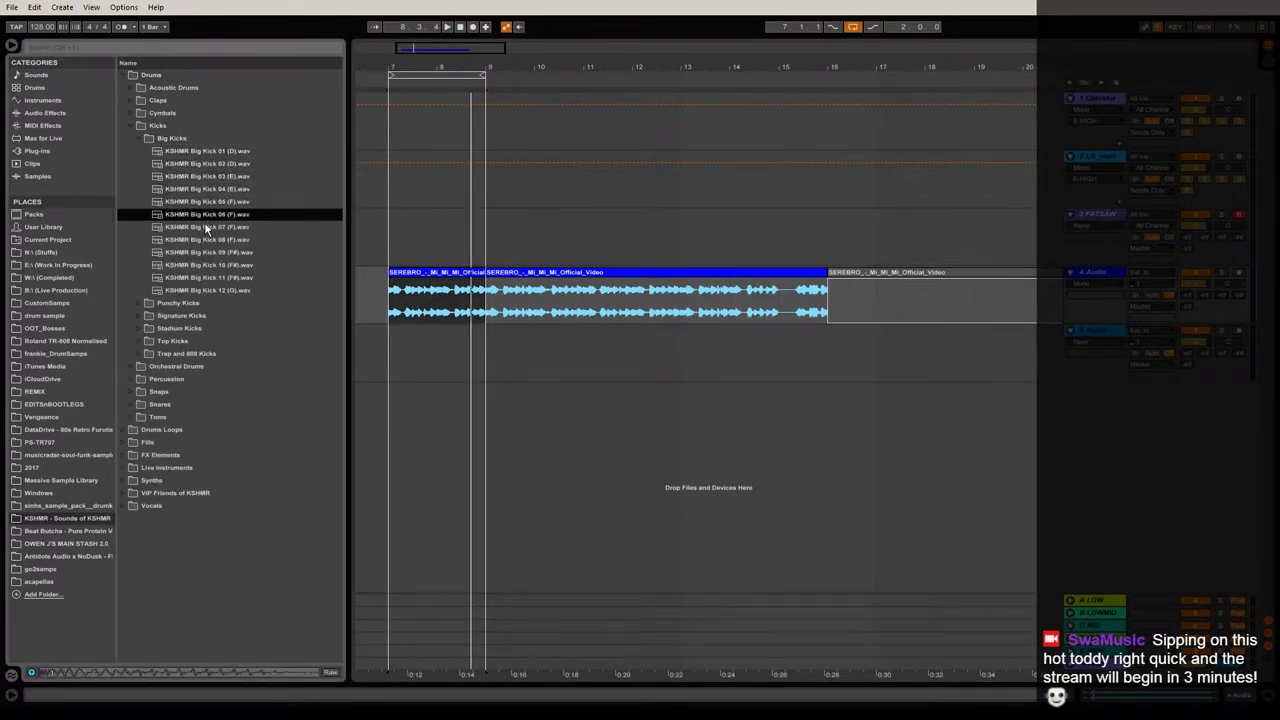
left_click(206, 227)
left_click(205, 239)
left_click(205, 252)
left_click(205, 265)
left_click(205, 277)
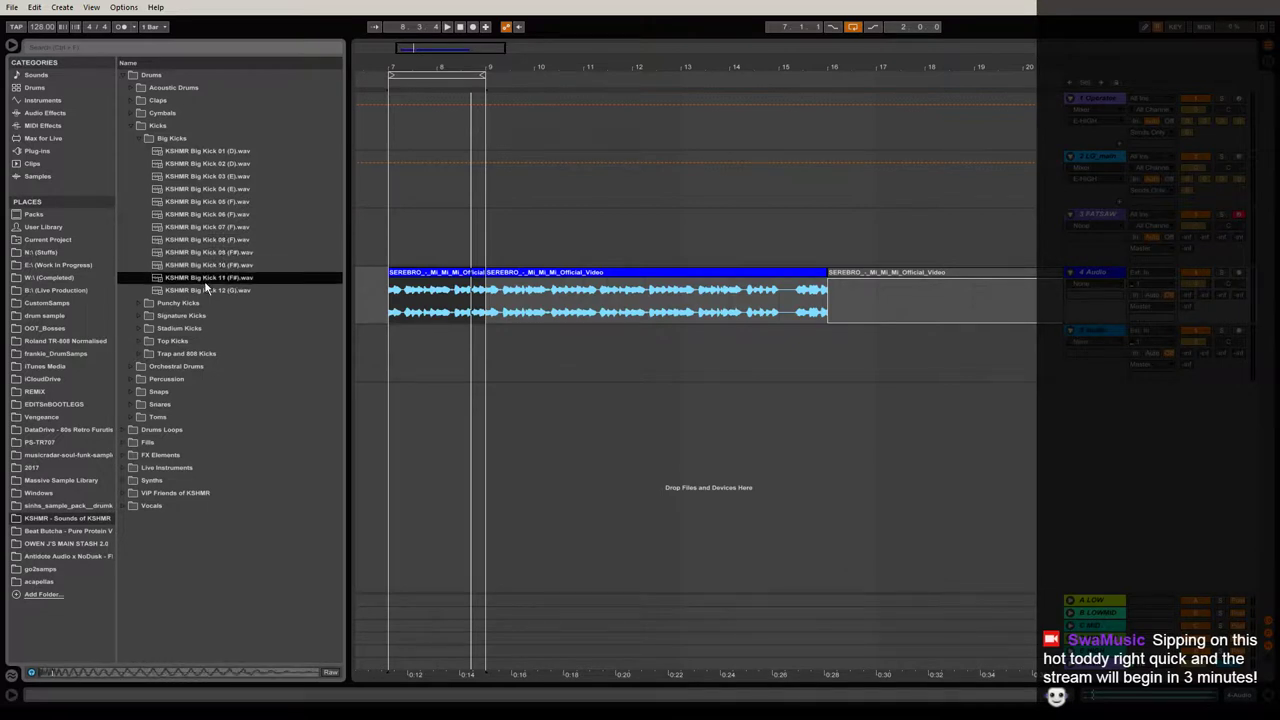
left_click(206, 290)
left_click(207, 164)
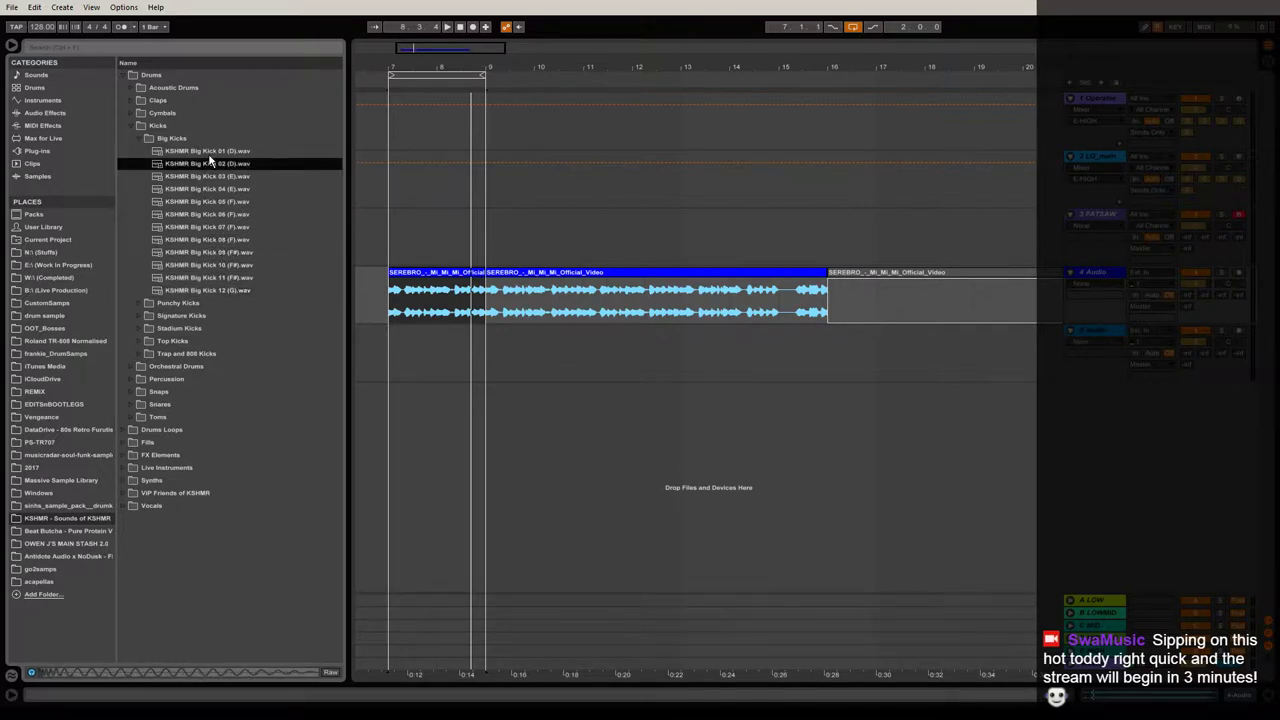
left_click(209, 154)
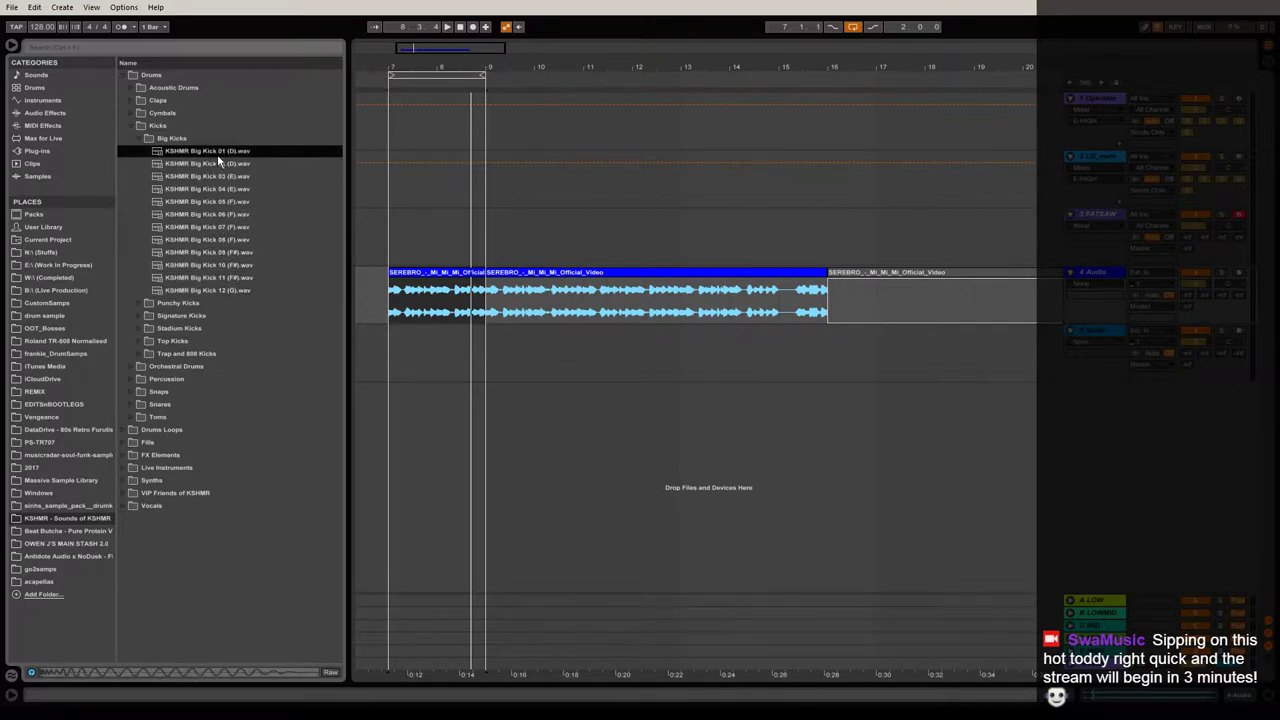
Place KSHMR Big Kick 01 (D) at bar 16 on the new audio track and transpose it to -1 st.
left_click_drag(300, 189, 836, 362)
double_click(833, 355)
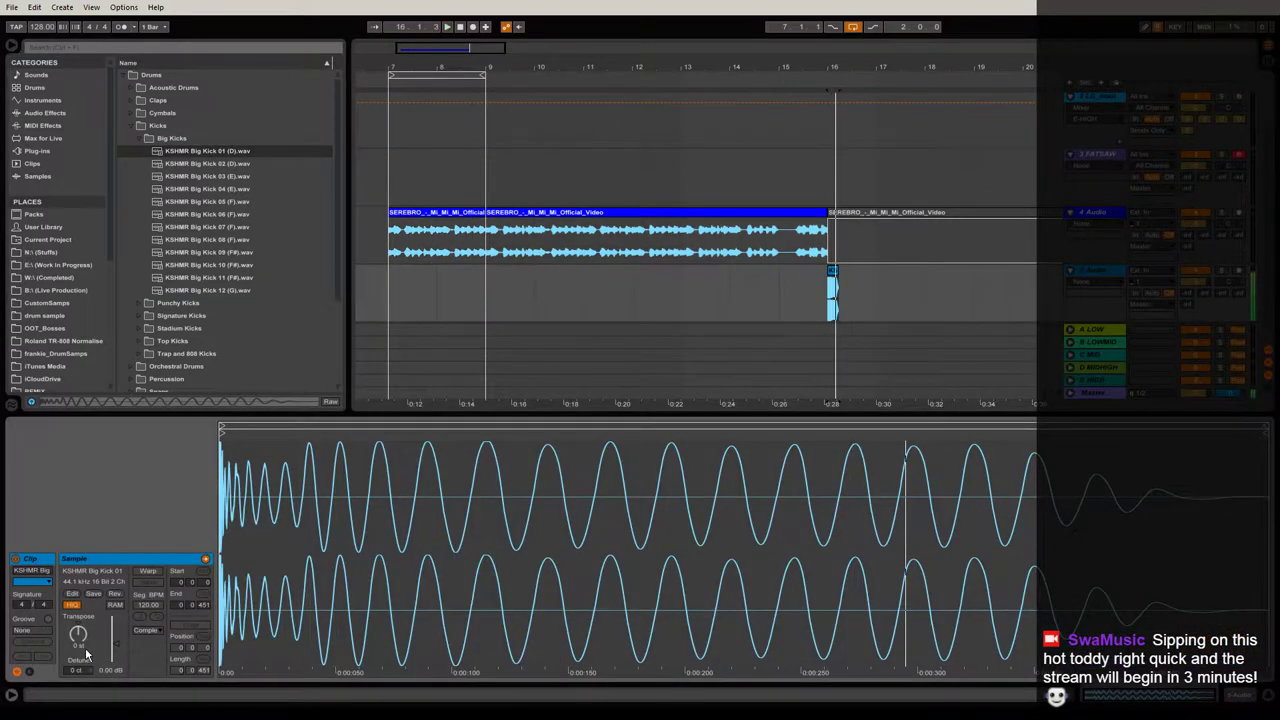
key("space")
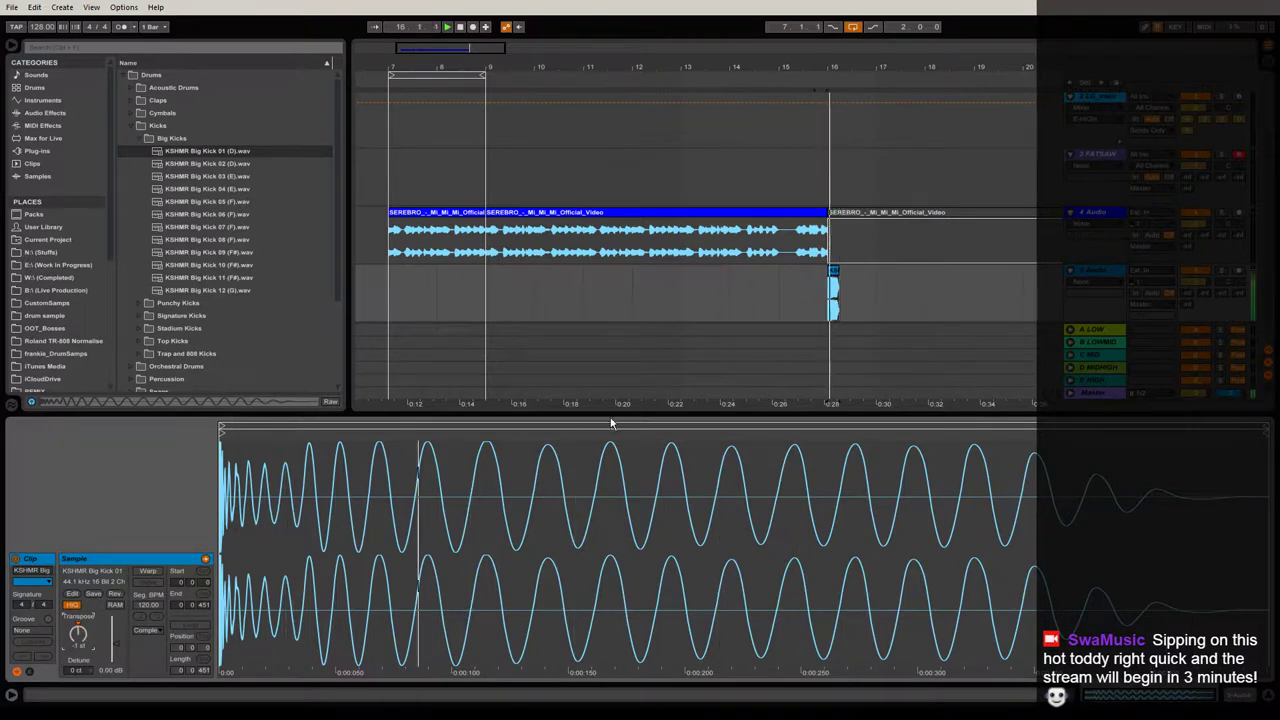
Duplicate the one-beat kick clip three times to put a kick on every beat of bar 16.
left_click(838, 148)
left_click_drag(867, 69, 605, 112)
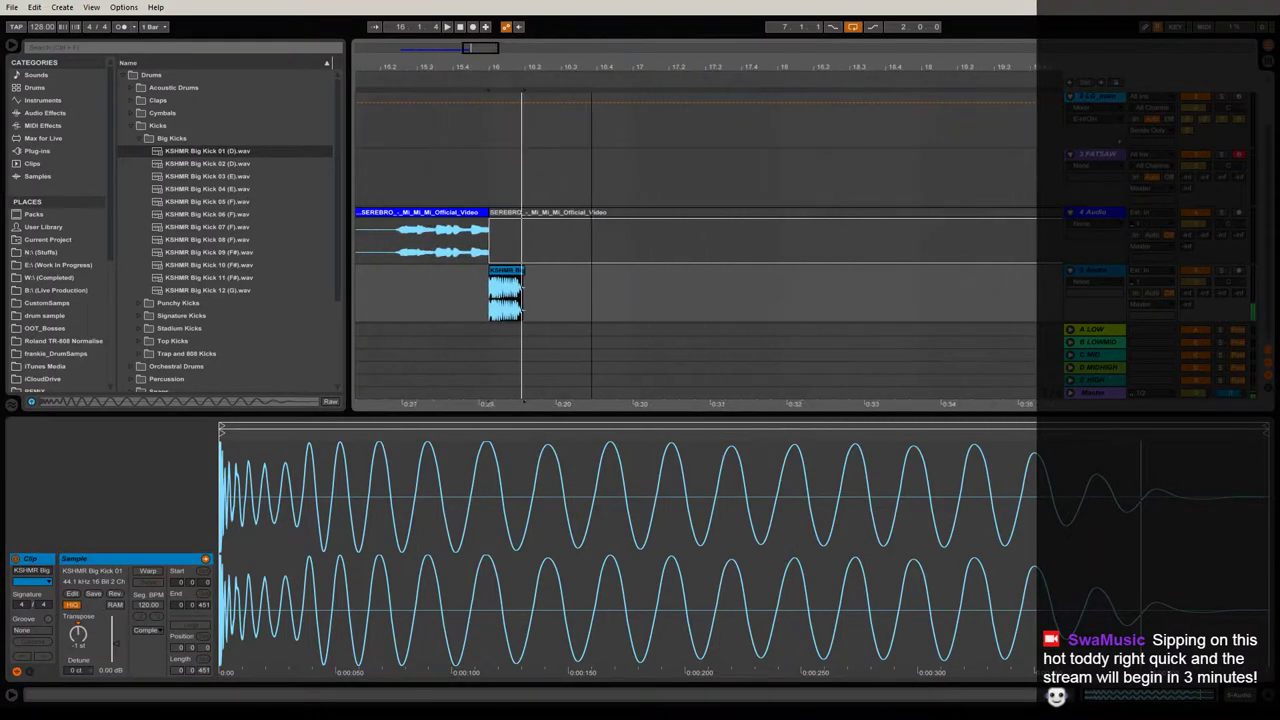
left_click(490, 295)
key("ctrl+d")
key("ctrl+d")
key("ctrl+d")
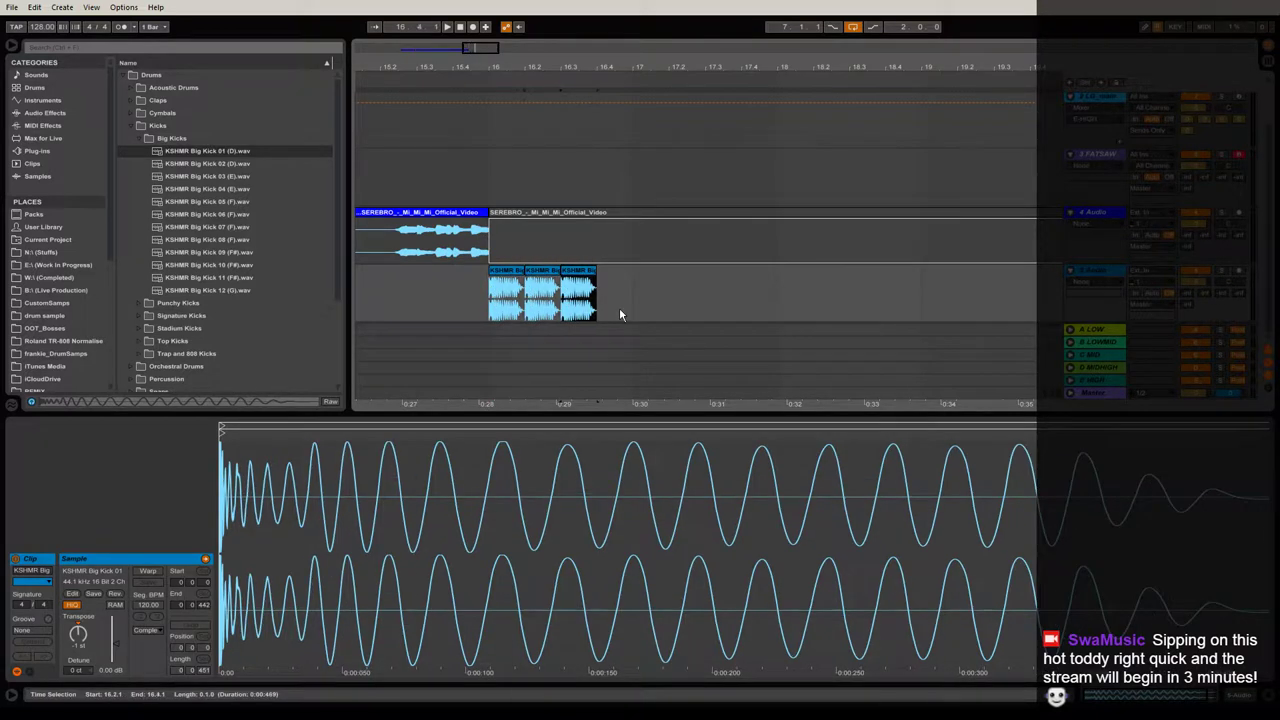
Loop the four kick clips over bar 16 and lower the kick track's volume to -3.0 dB.
left_click(509, 272)
left_click(614, 273, "shift")
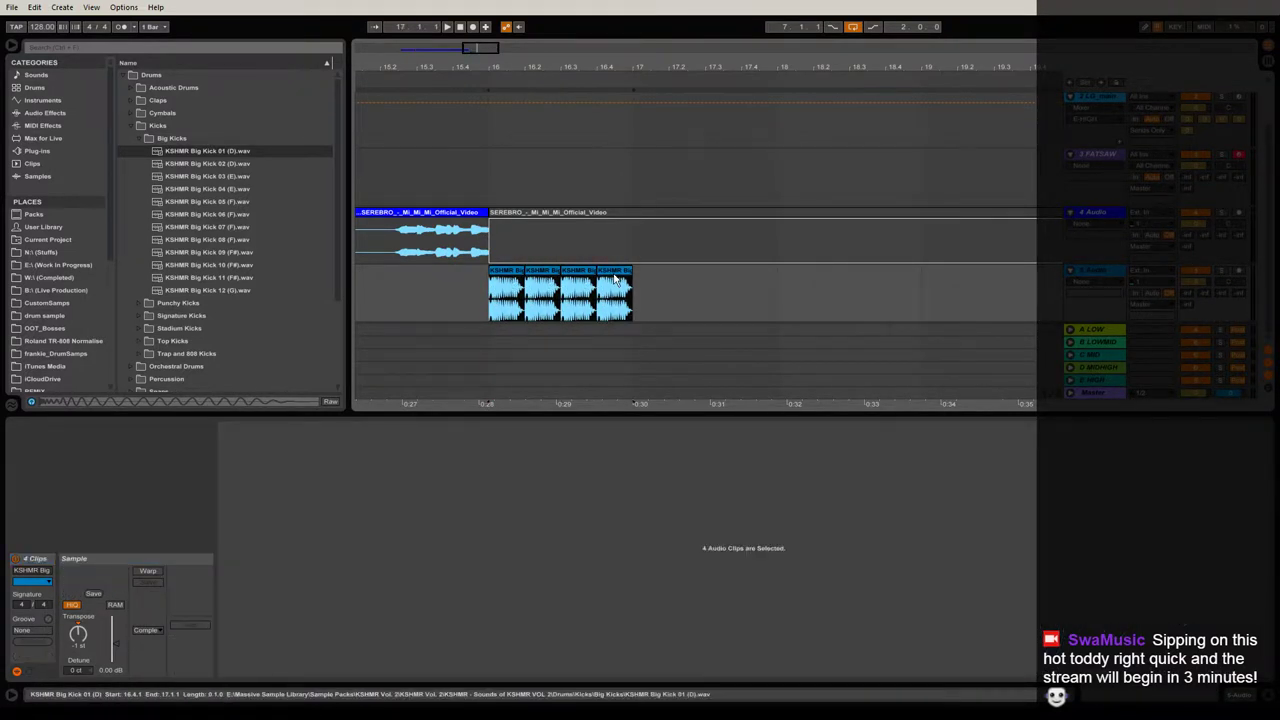
key("ctrl+l")
left_click_drag(606, 67, 600, 69)
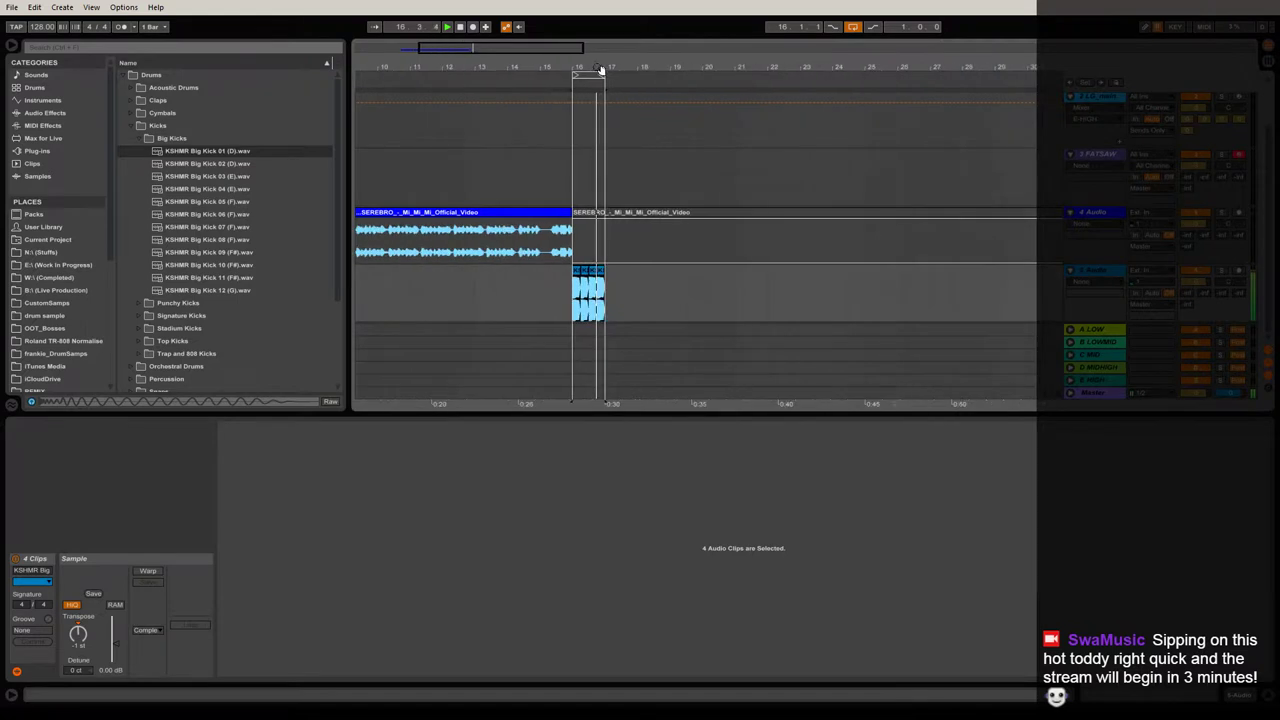
left_click_drag(605, 414, 605, 600)
left_click_drag(584, 70, 660, 68)
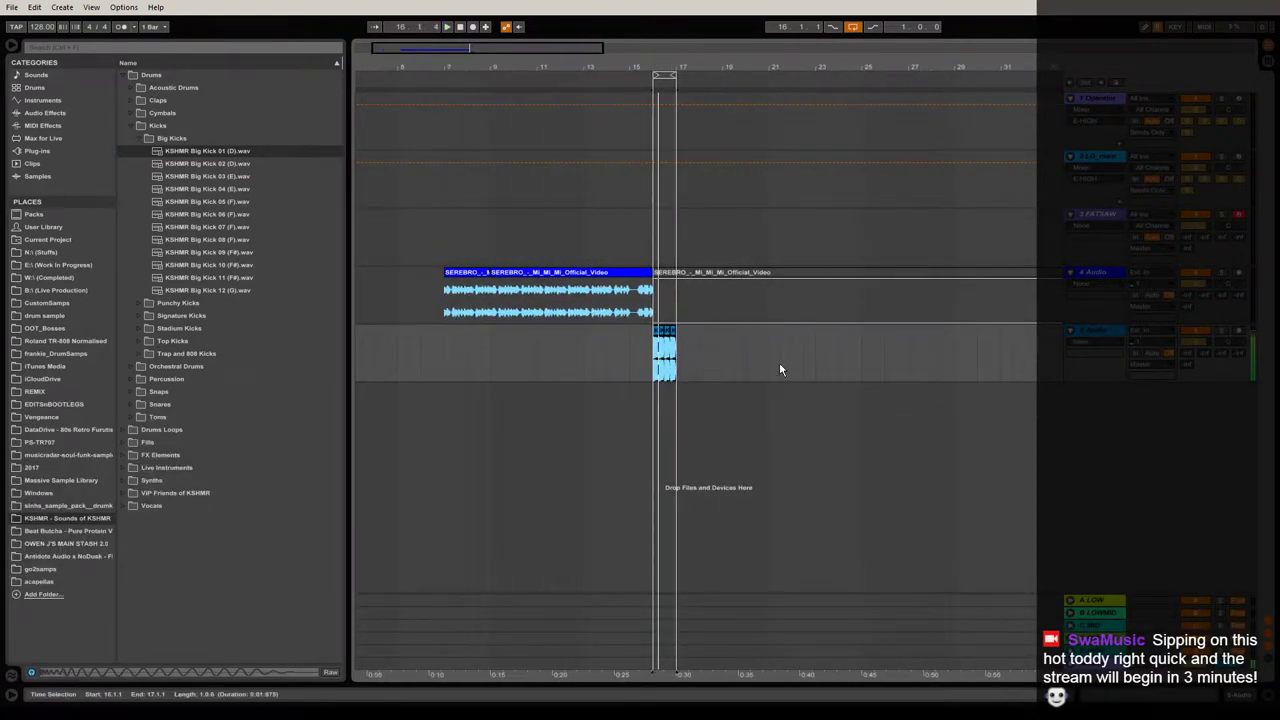
left_click_drag(1204, 345, 1204, 362)
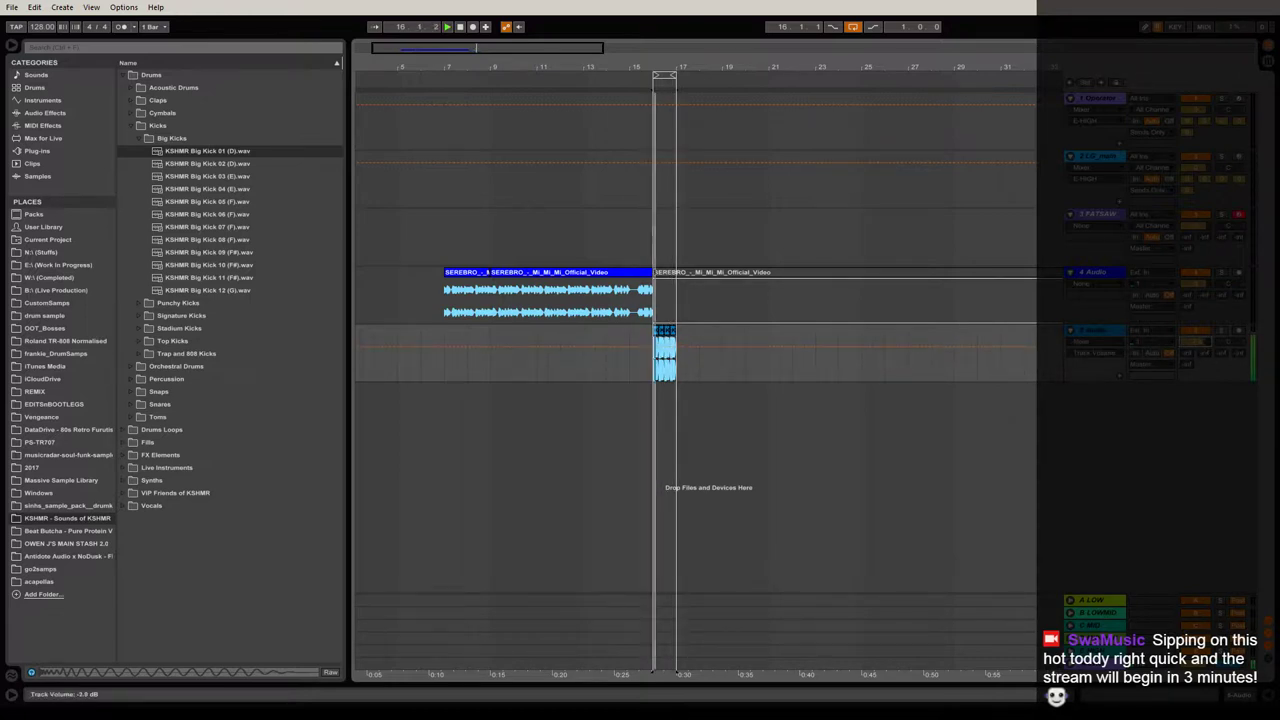
Copy the four-kick pattern beneath the vocal across bars 7 and 8 and play those two bars in a loop.
left_click(624, 274)
left_click(462, 274)
key("space")
key("space")
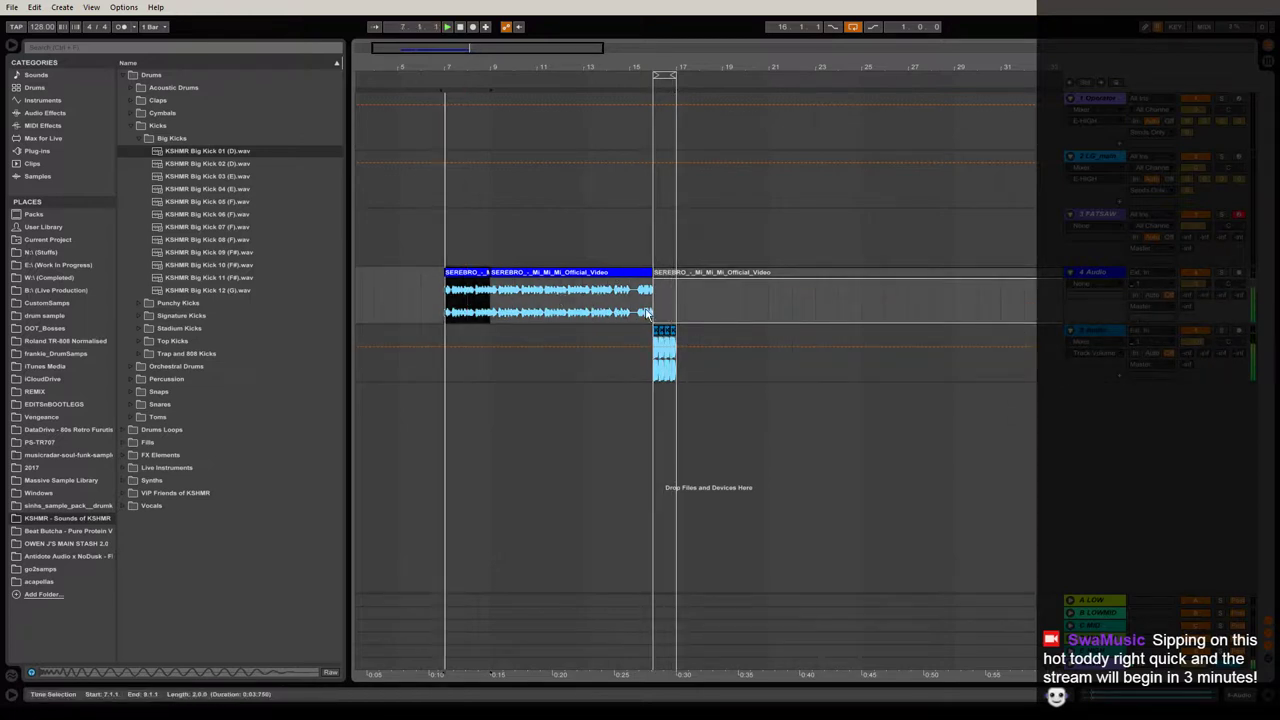
key("space")
left_click(656, 332)
left_click(673, 332, "shift")
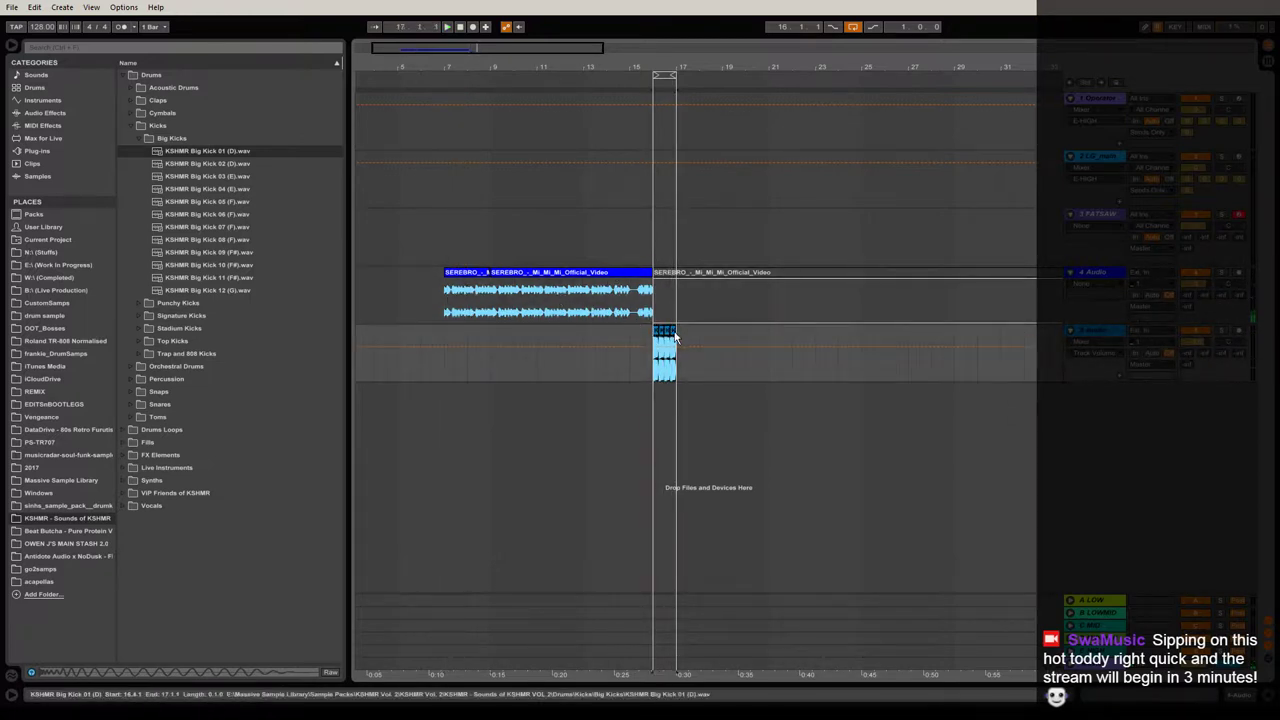
left_click_drag(675, 332, 447, 337)
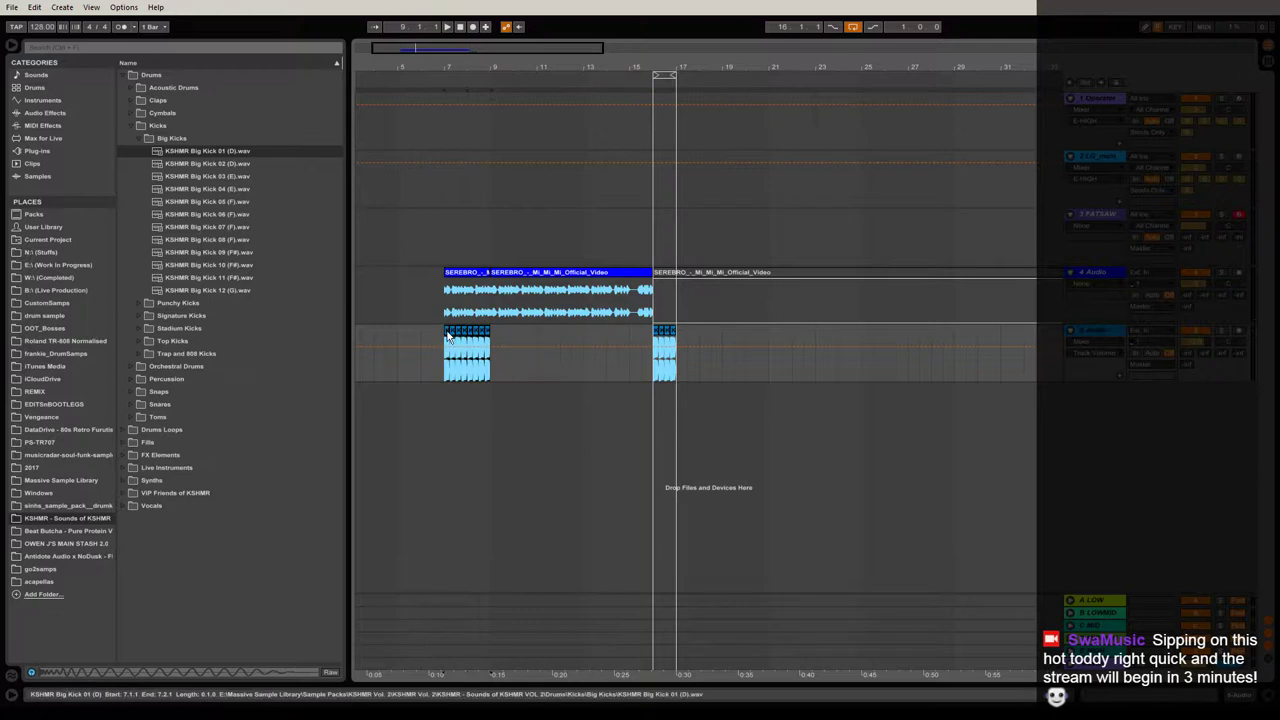
key("space")
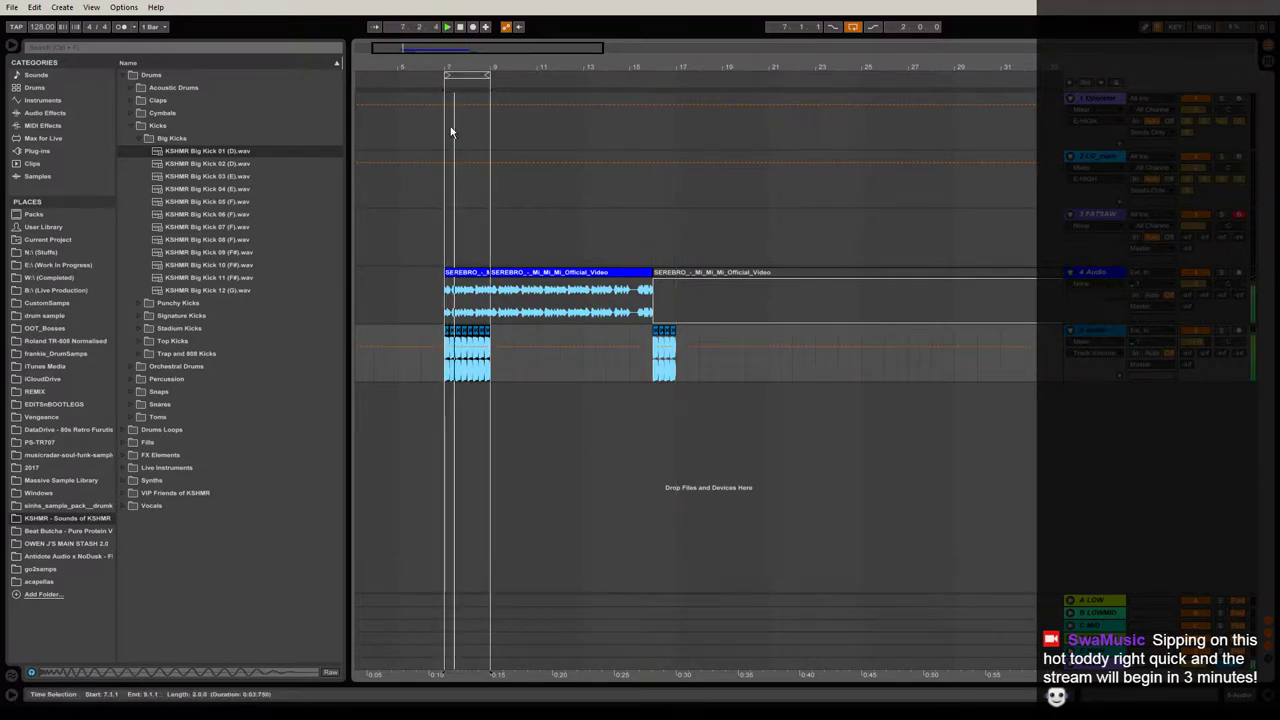
Add an EQ Eight to the SEREBRO vocal track.
left_click_drag(470, 67, 518, 102)
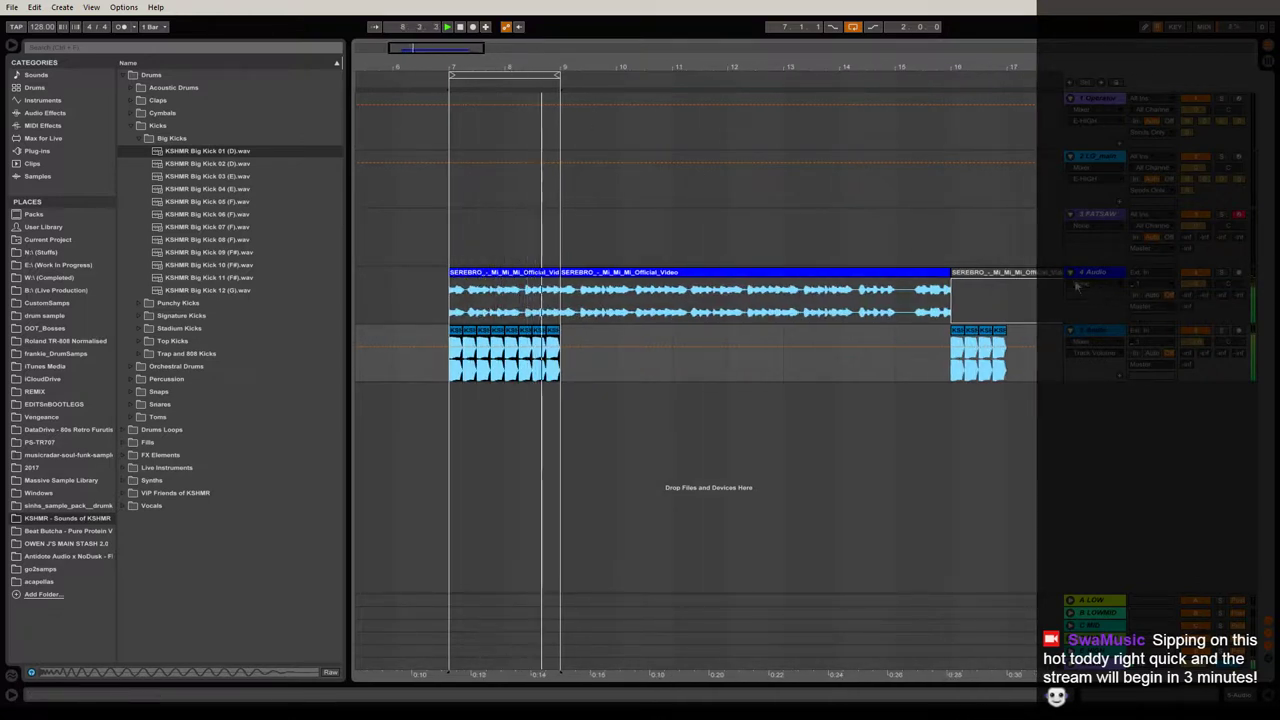
left_click_drag(511, 47, 511, 20)
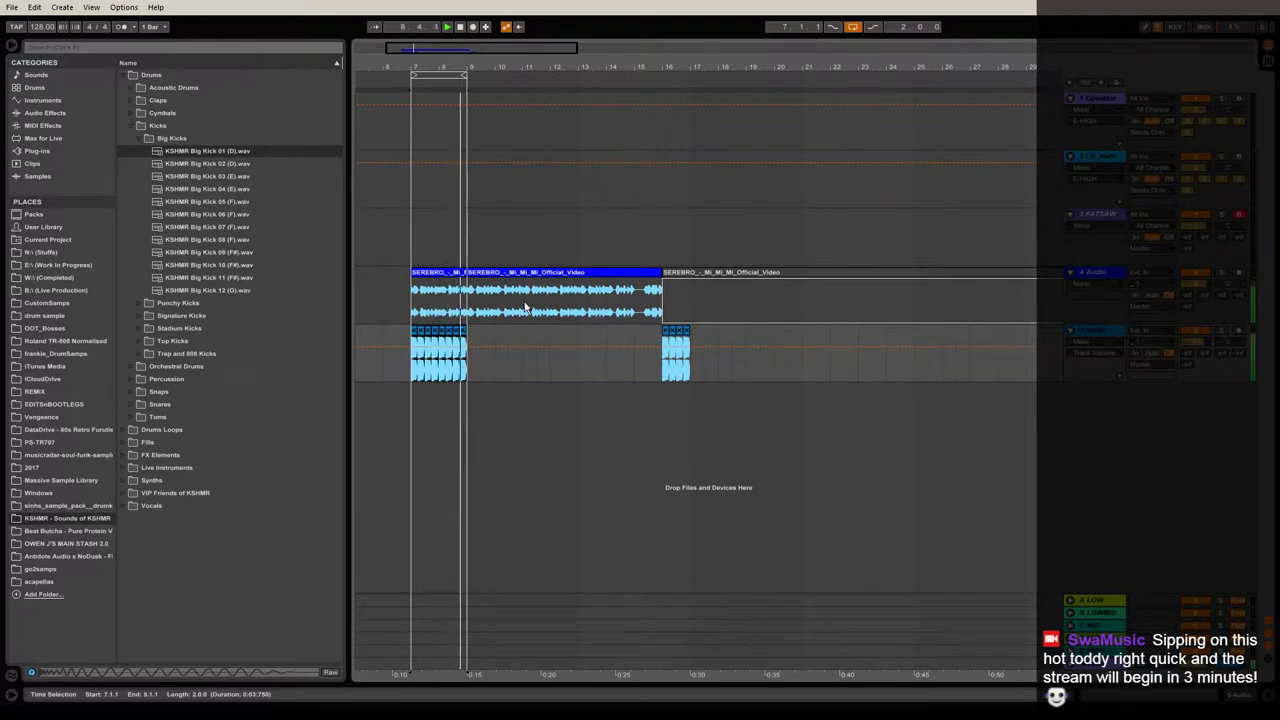
double_click(1100, 273)
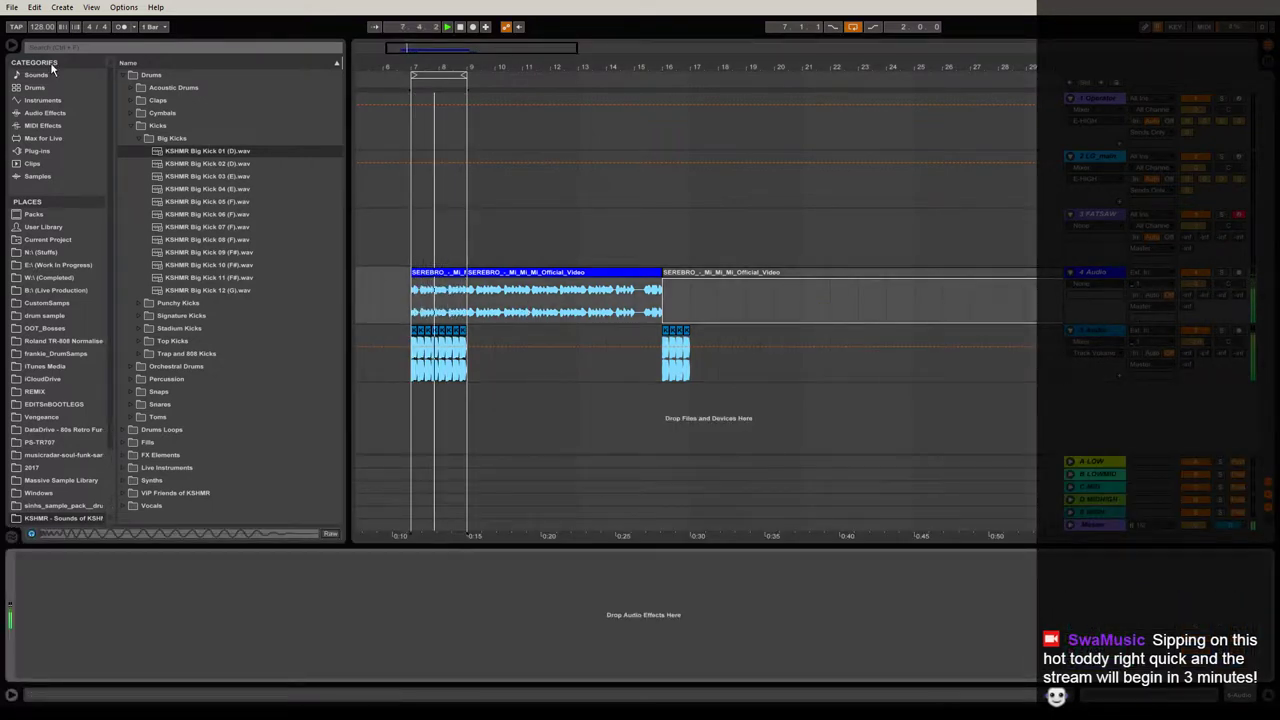
left_click(47, 112)
double_click(173, 202)
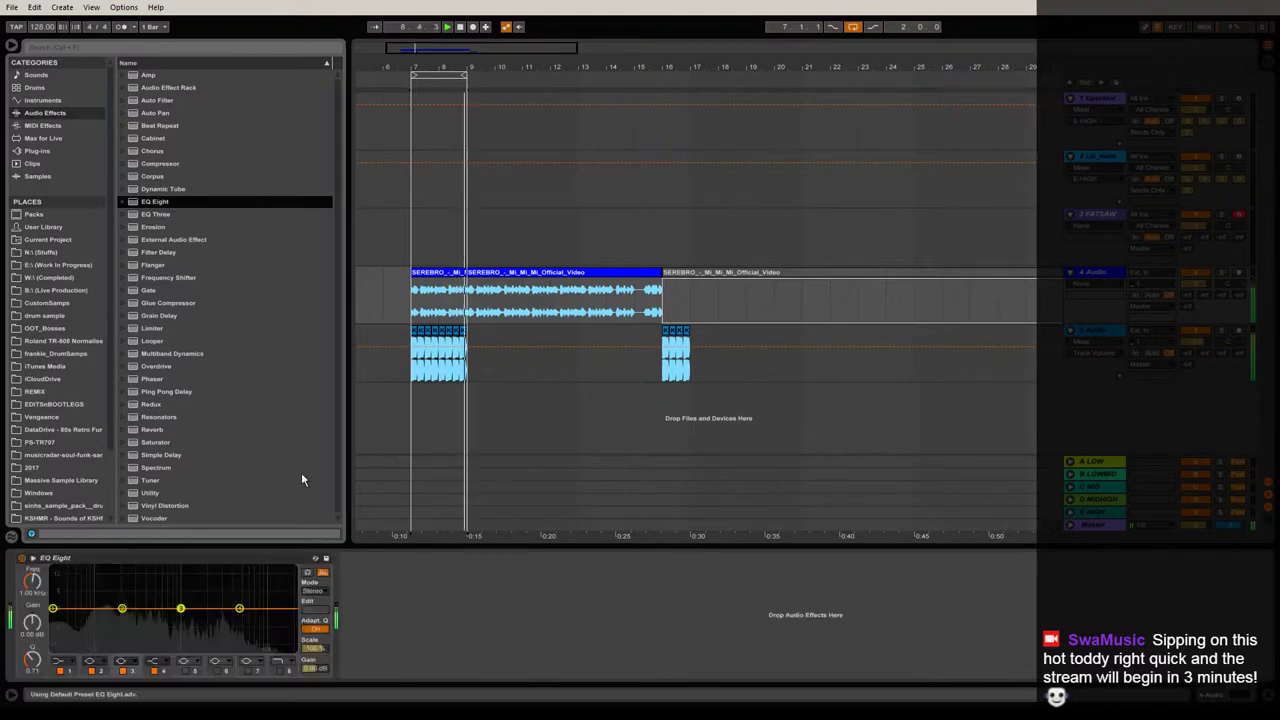
Turn off EQ Eight bands 2 to 4 and make band 1 a low-cut filter at 111 Hz with Q 0.64.
left_click(155, 673)
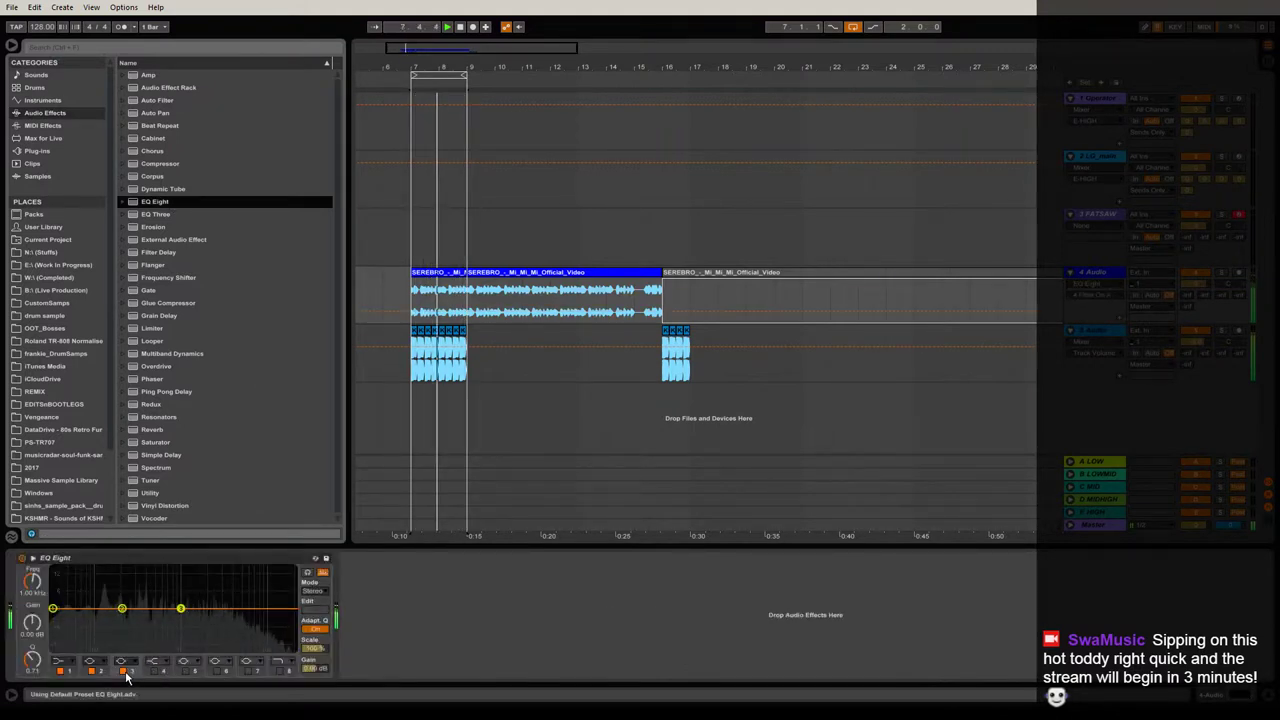
left_click(124, 673)
left_click(92, 672)
left_click(65, 661)
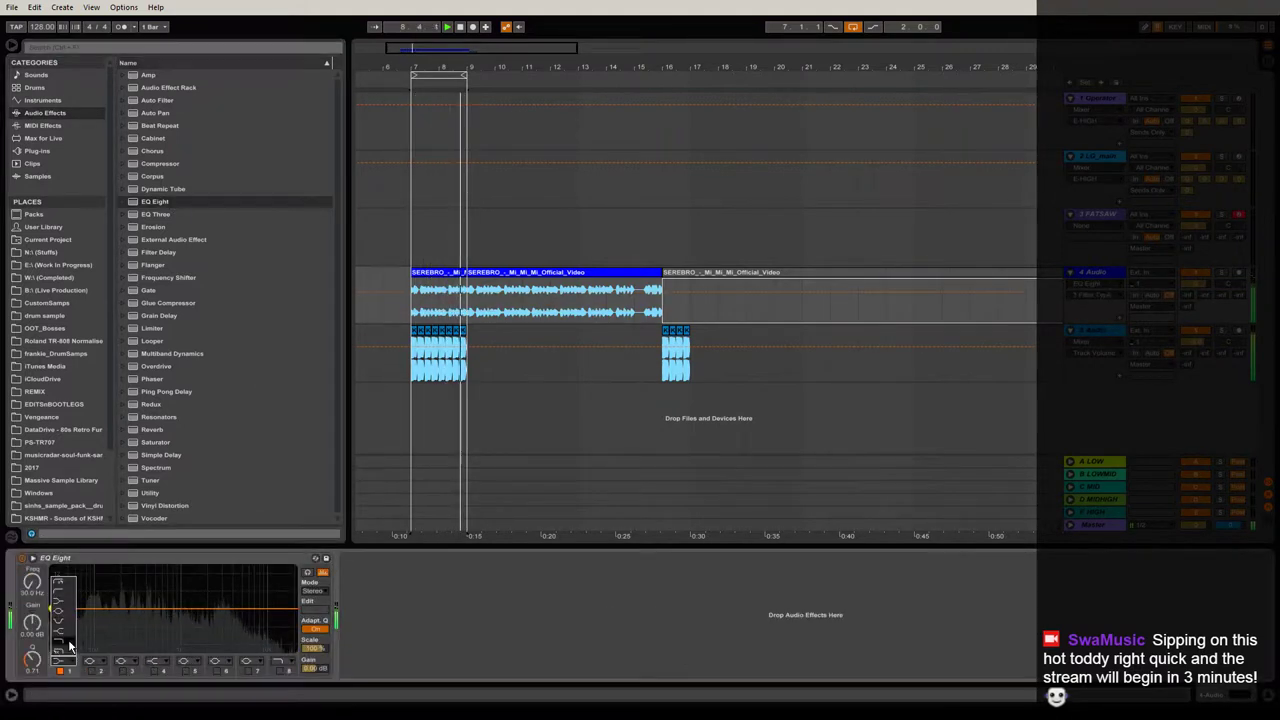
left_click(57, 581)
left_click_drag(61, 618, 100, 618)
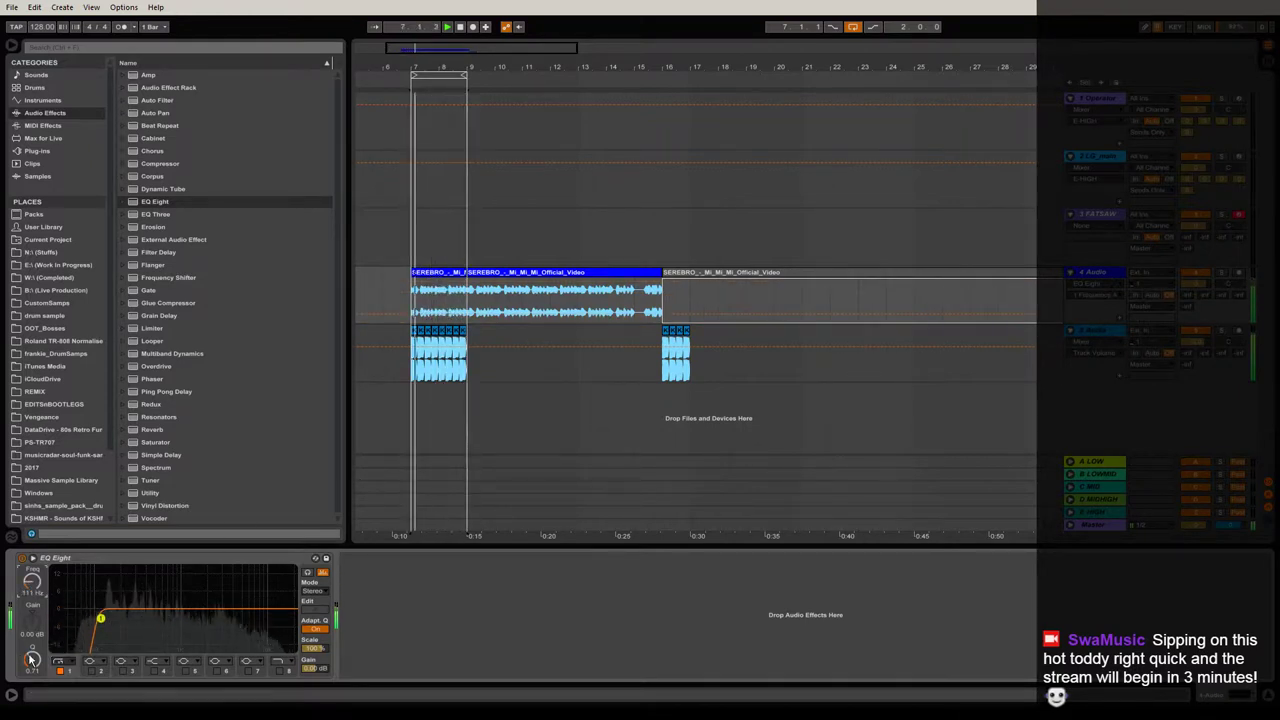
left_click_drag(32, 659, 32, 664)
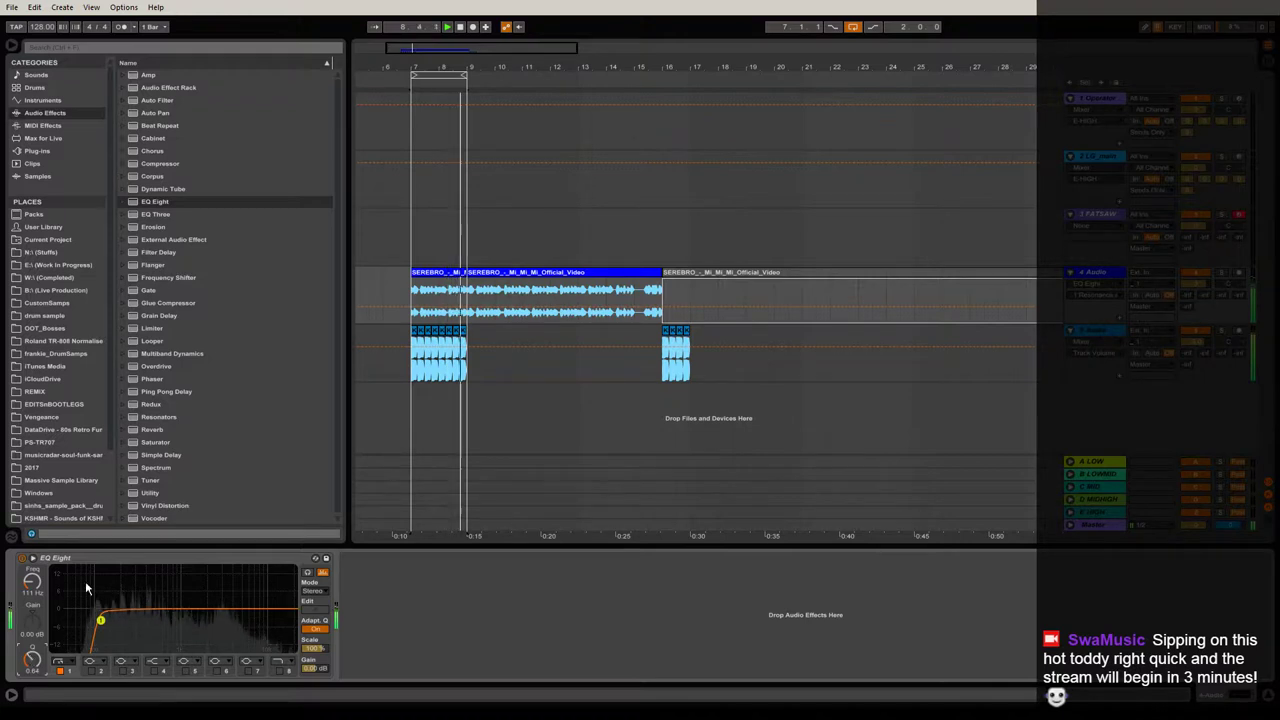
Raise the project tempo to 160 BPM.
left_click(347, 364)
left_click_drag(108, 69, 311, 102)
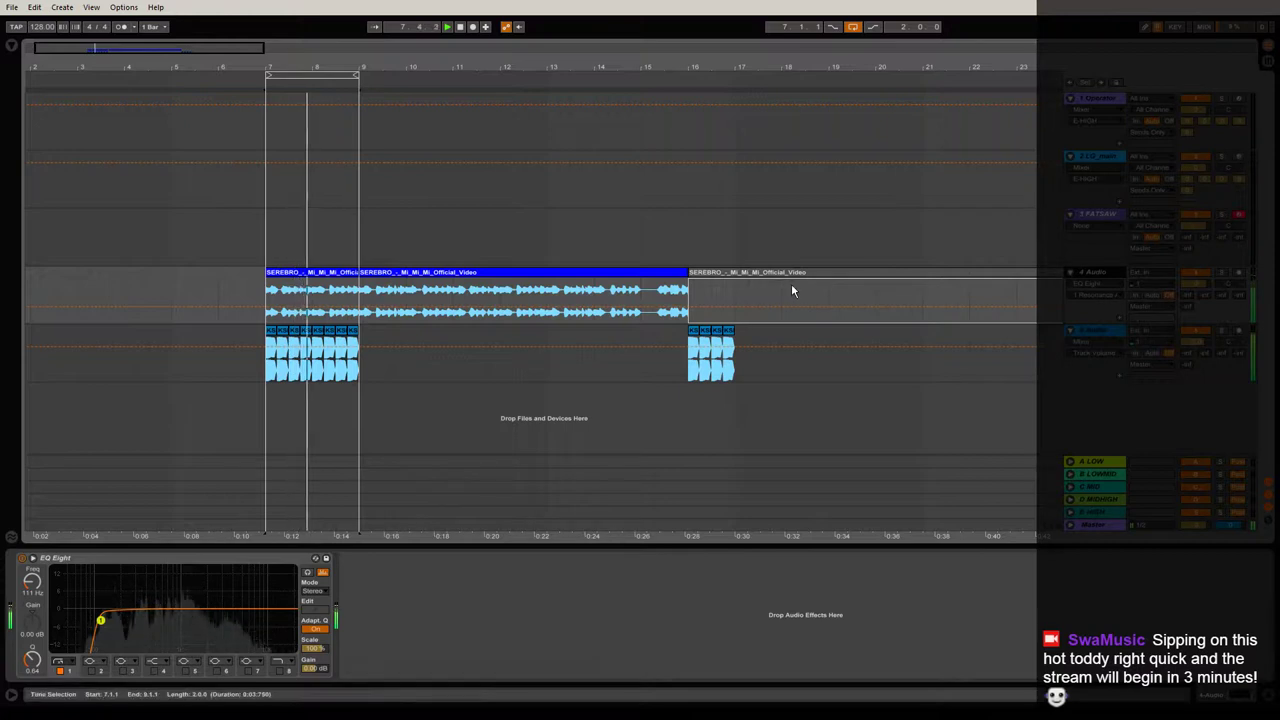
left_click_drag(448, 69, 400, 71)
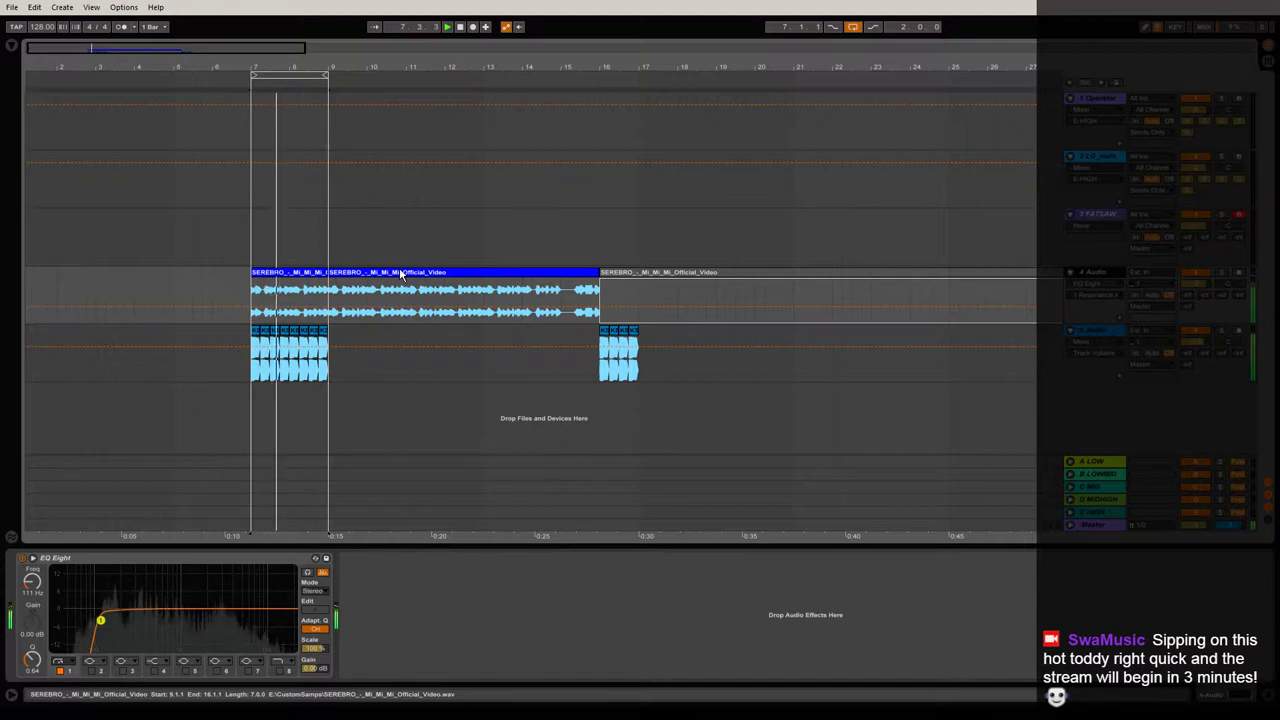
left_click_drag(408, 548, 405, 625)
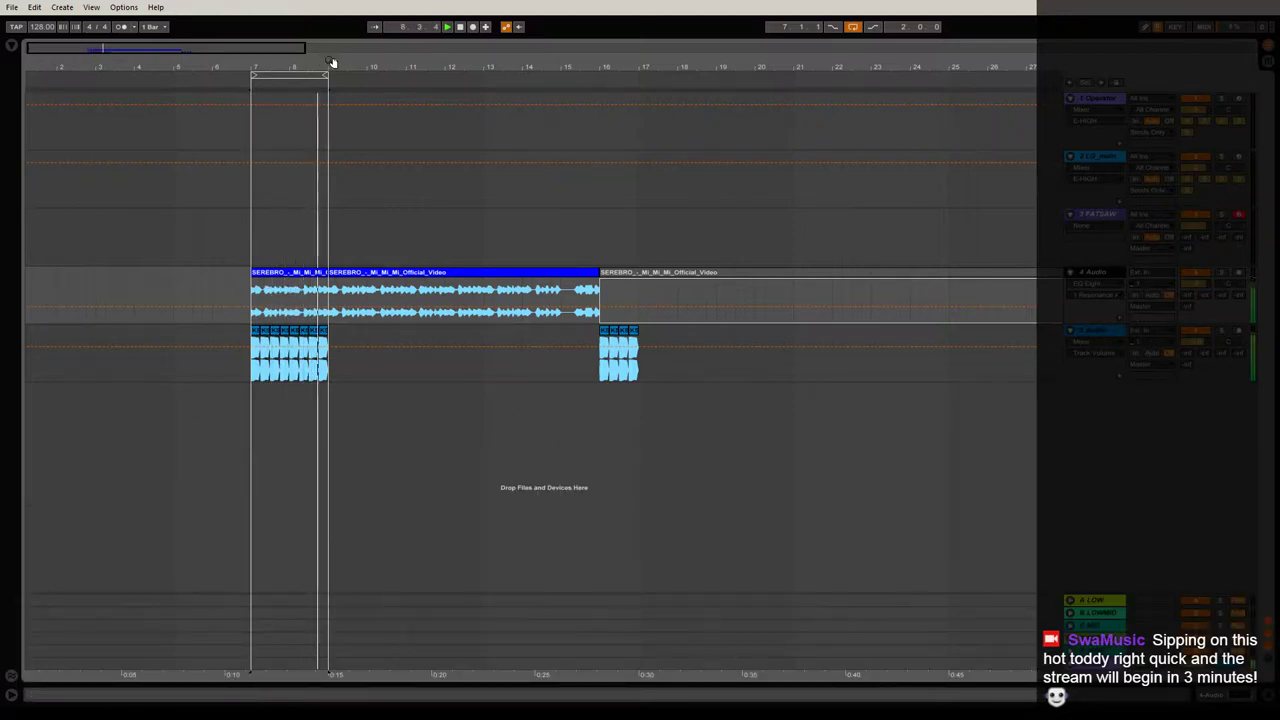
left_click_drag(333, 65, 286, 40)
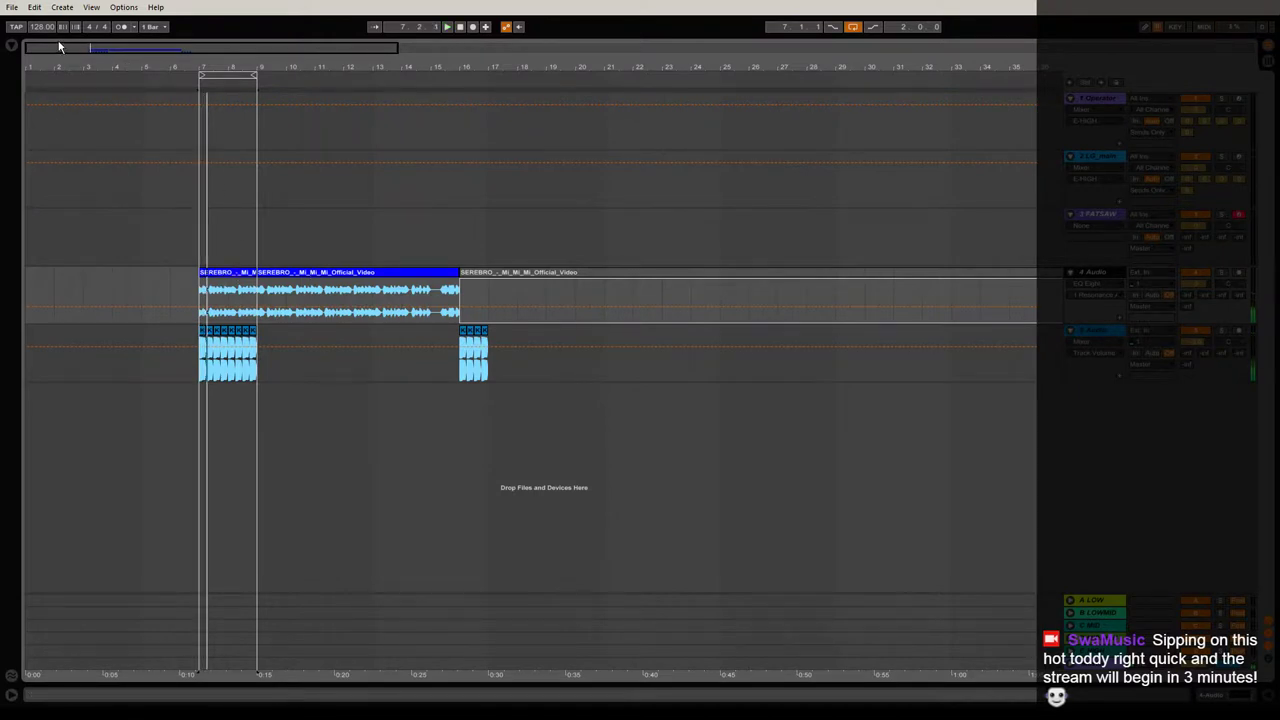
mouse_move(43, 29)
left_mouse_down()
mouse_move(43, 2)
mouse_move(43, 13)
left_mouse_up()
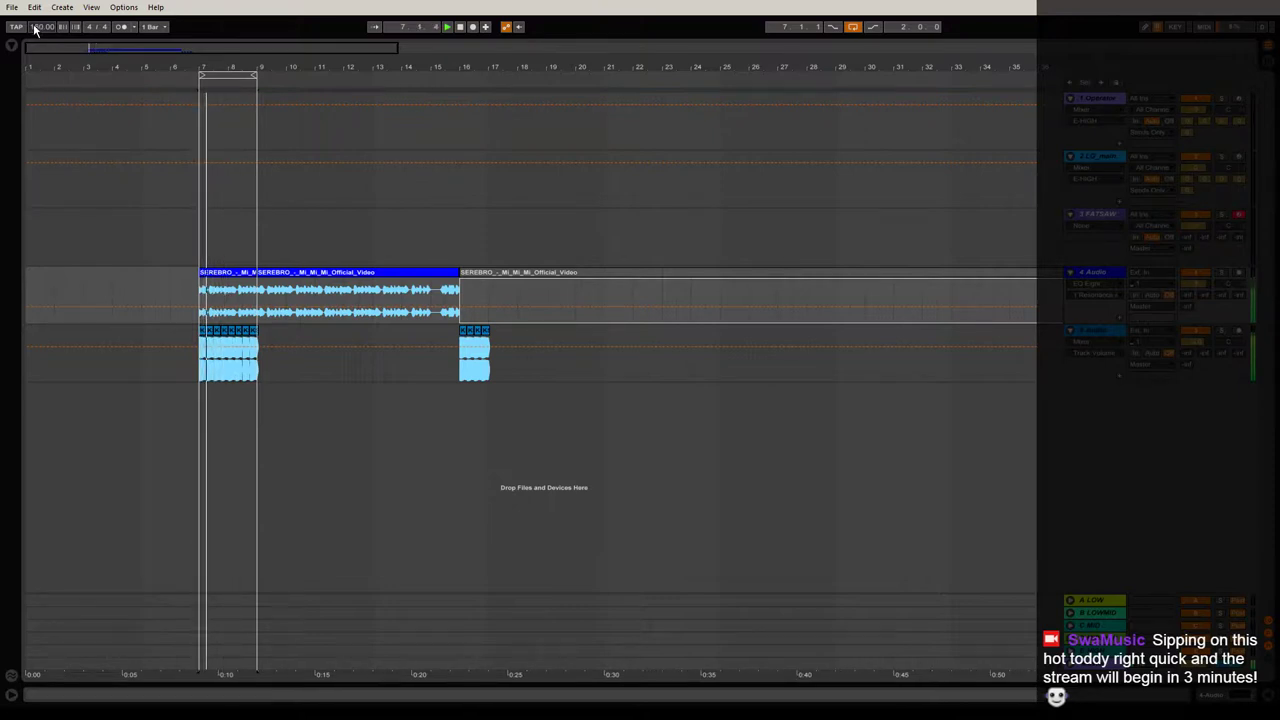
Shorten each of the eight kick clips in bars 7 and 8 to half a beat.
left_click_drag(236, 67, 236, 112)
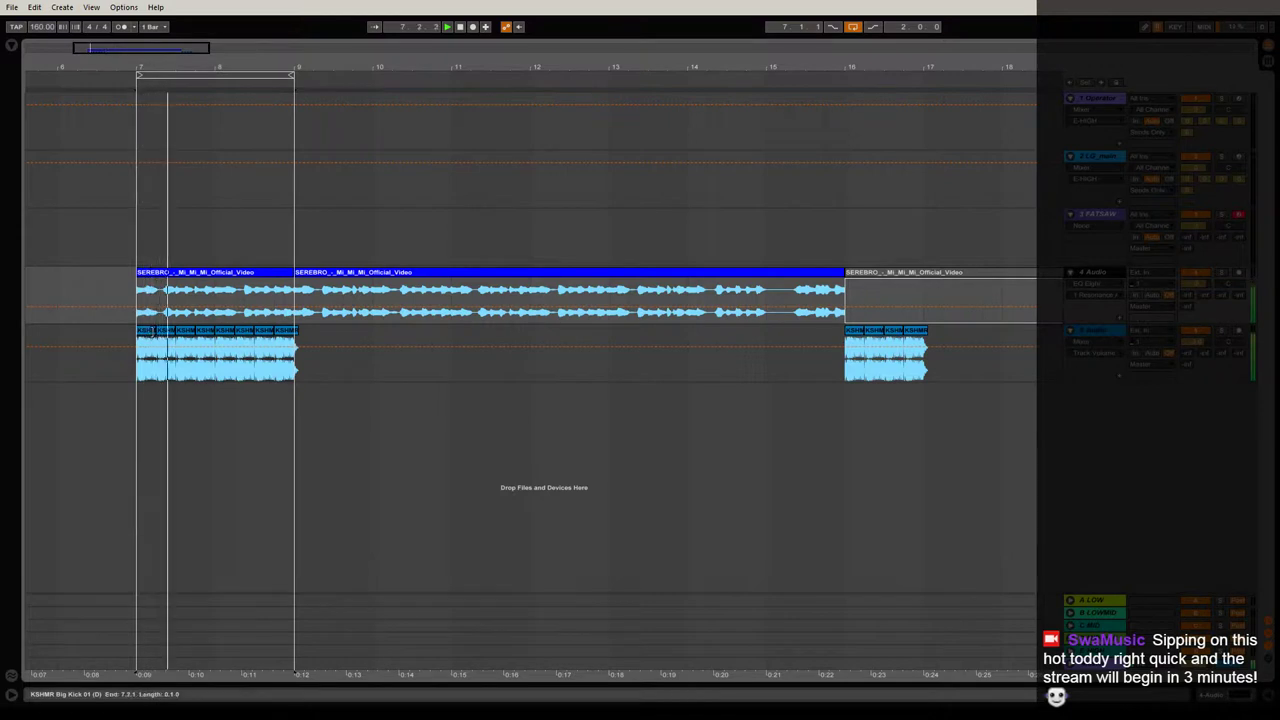
left_click_drag(155, 331, 286, 331)
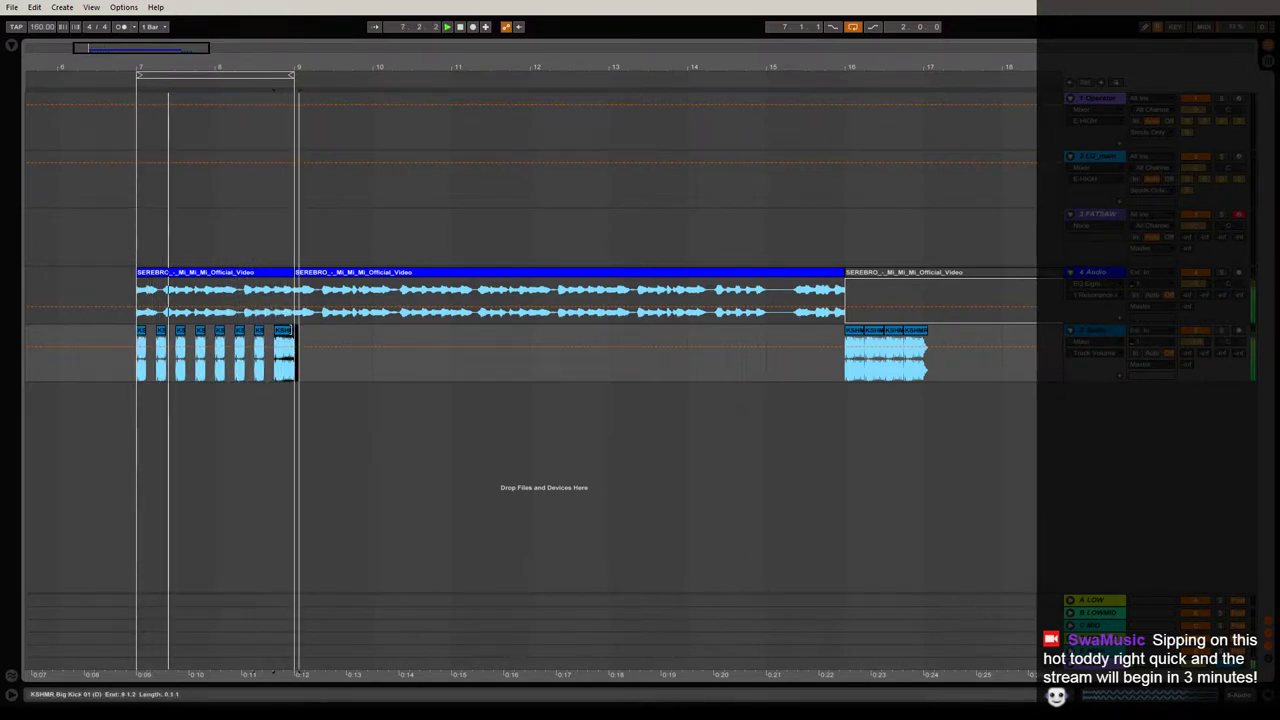
left_click(293, 365)
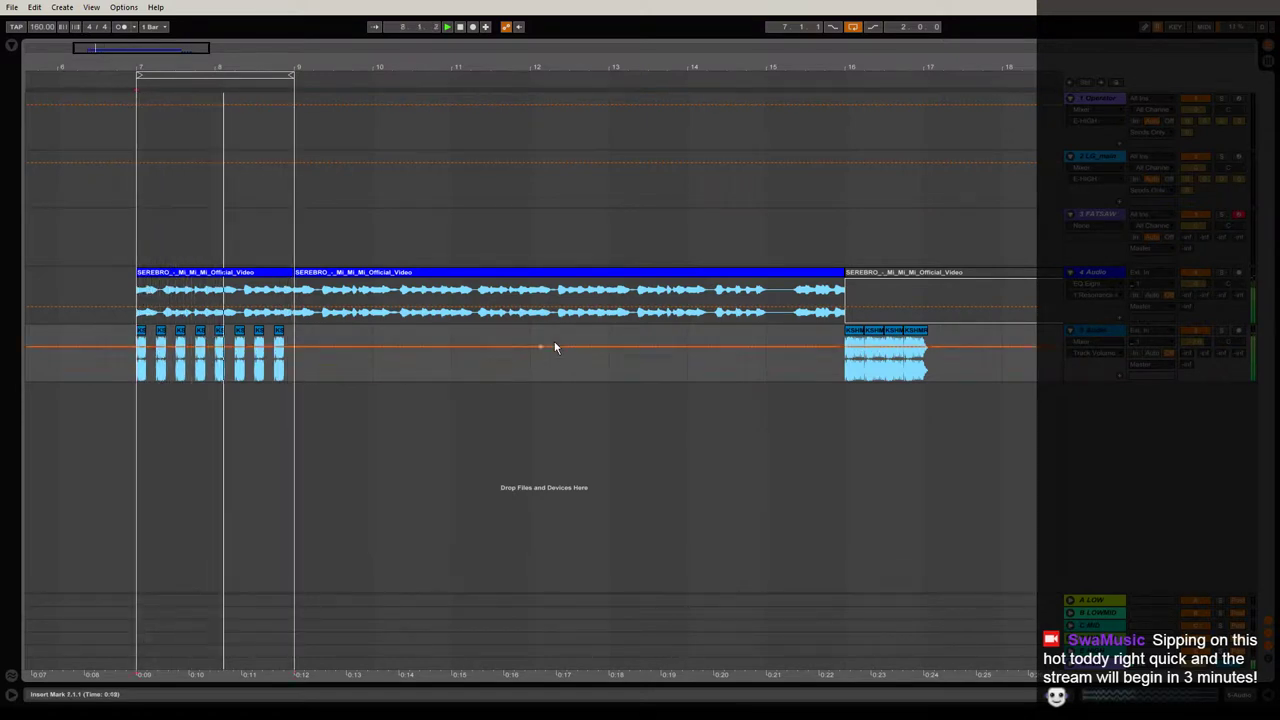
Add a Compressor after the EQ Eight on the SEREBRO vocal track.
left_click(1113, 283)
double_click(1113, 283)
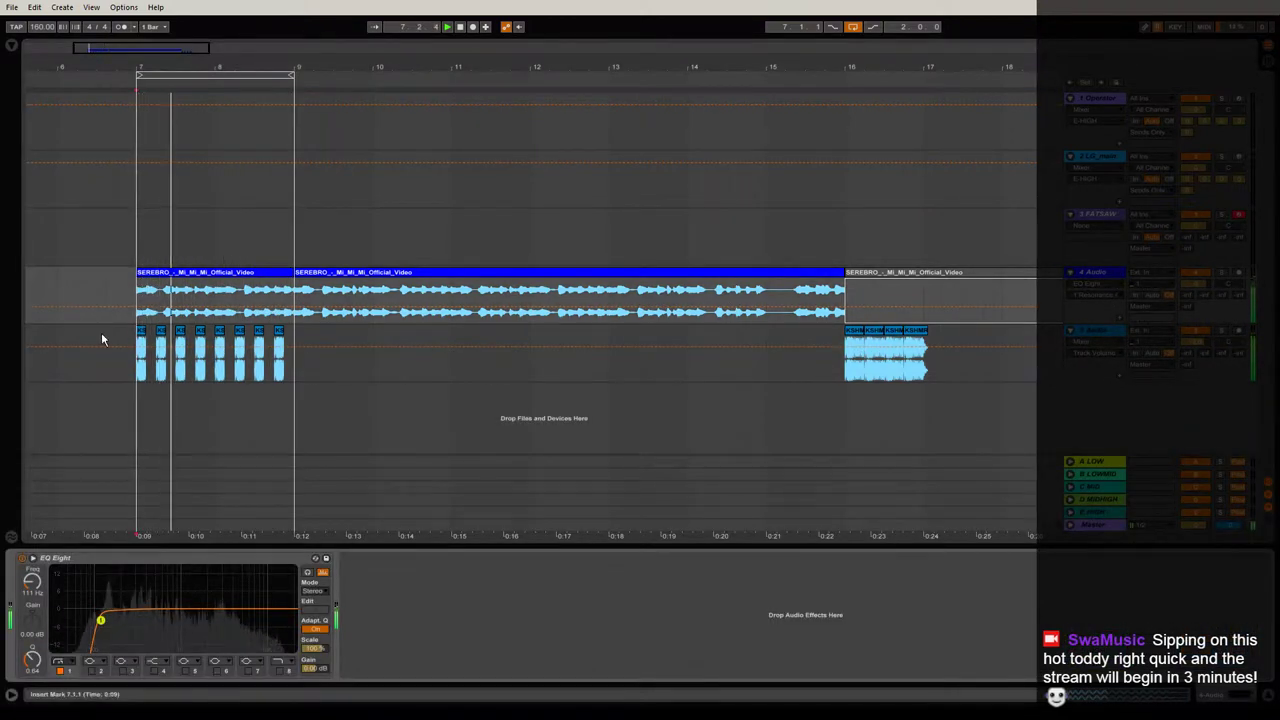
left_click(8, 46)
left_click(160, 164)
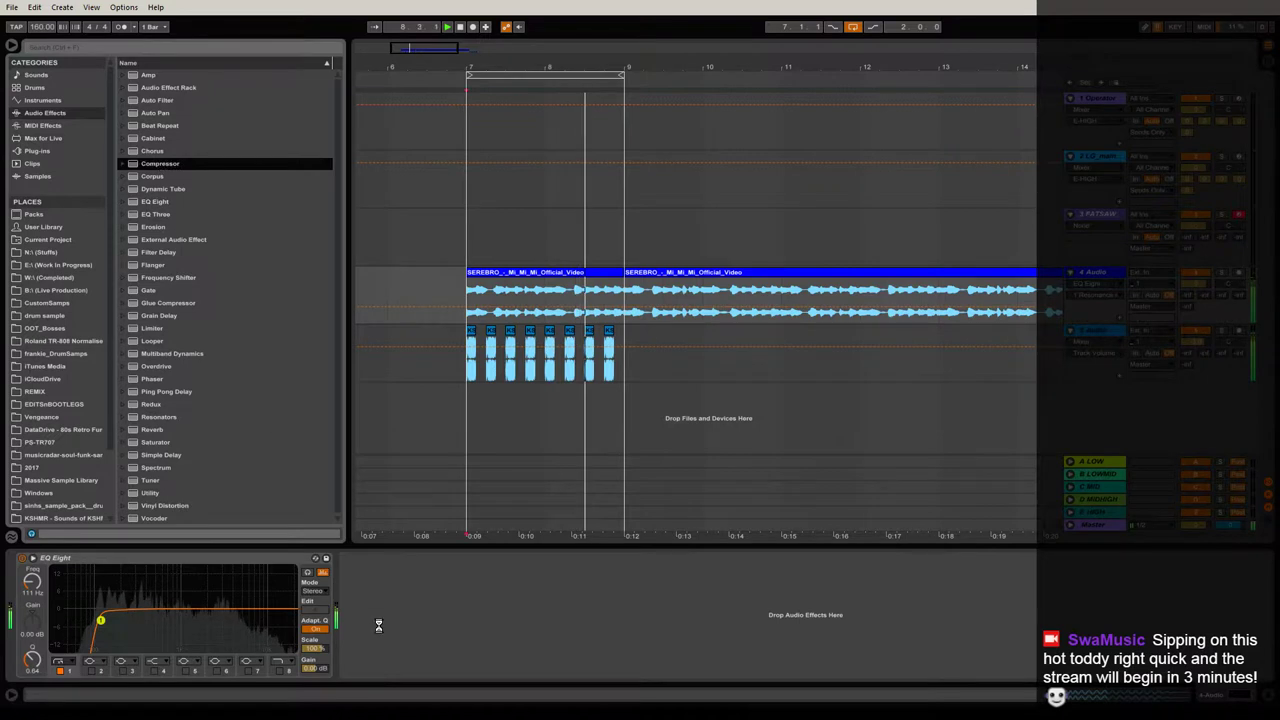
left_click(412, 668)
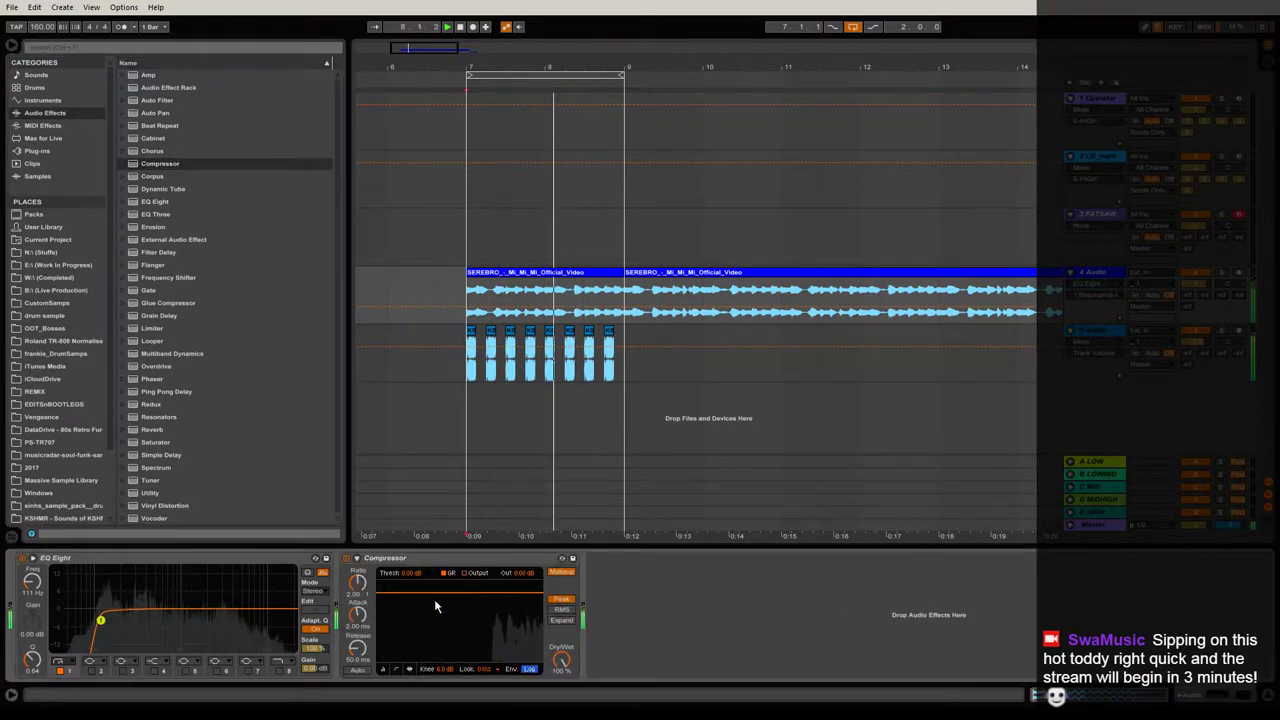
Sidechain the vocal compressor from 5-Audio with threshold -5.56 dB, ratio 4.00, attack 0.42 ms and release 24.8 ms.
left_click(482, 574)
left_click_drag(412, 573, 412, 611)
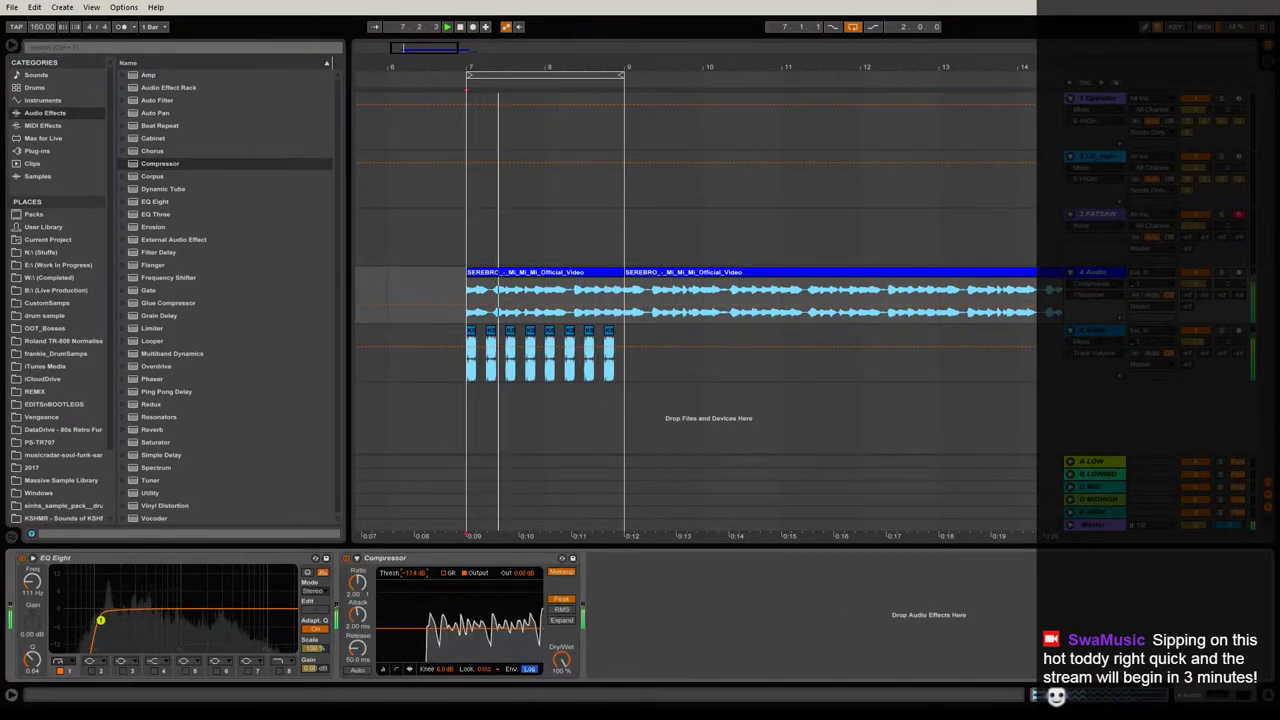
left_click(357, 558)
left_click(365, 590)
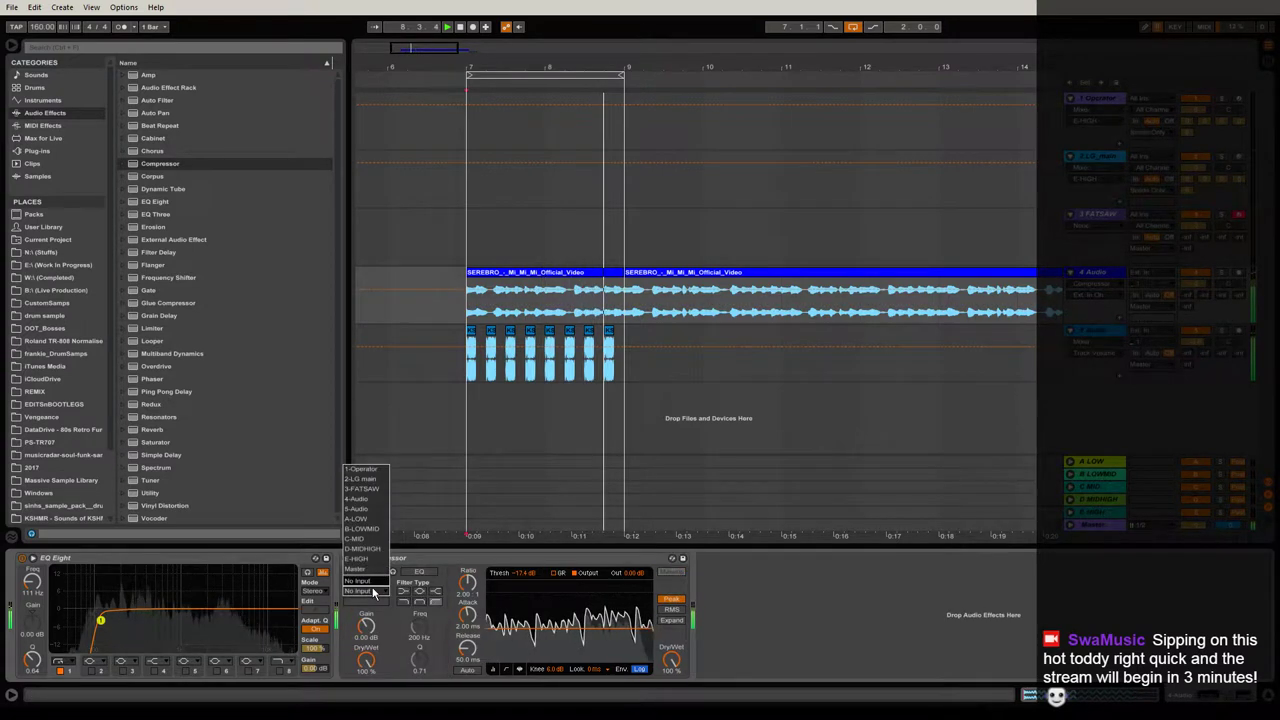
left_click(373, 508)
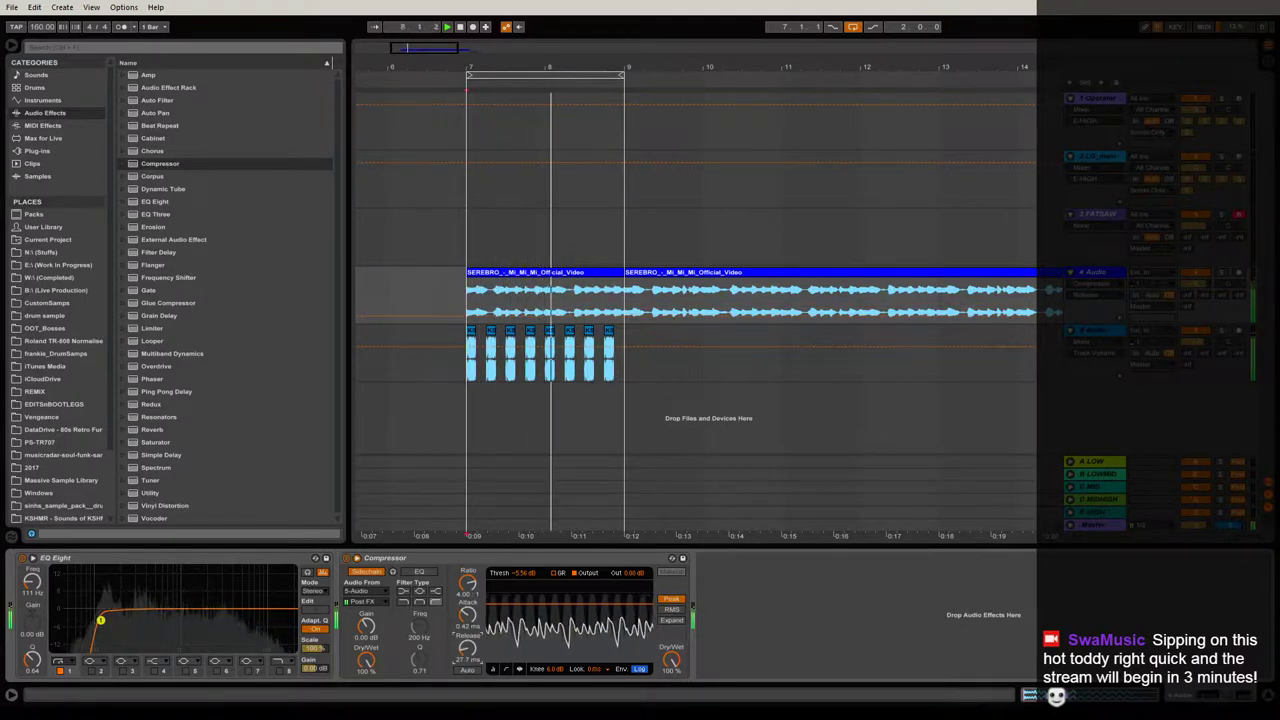
key("ctrl+alt+b")
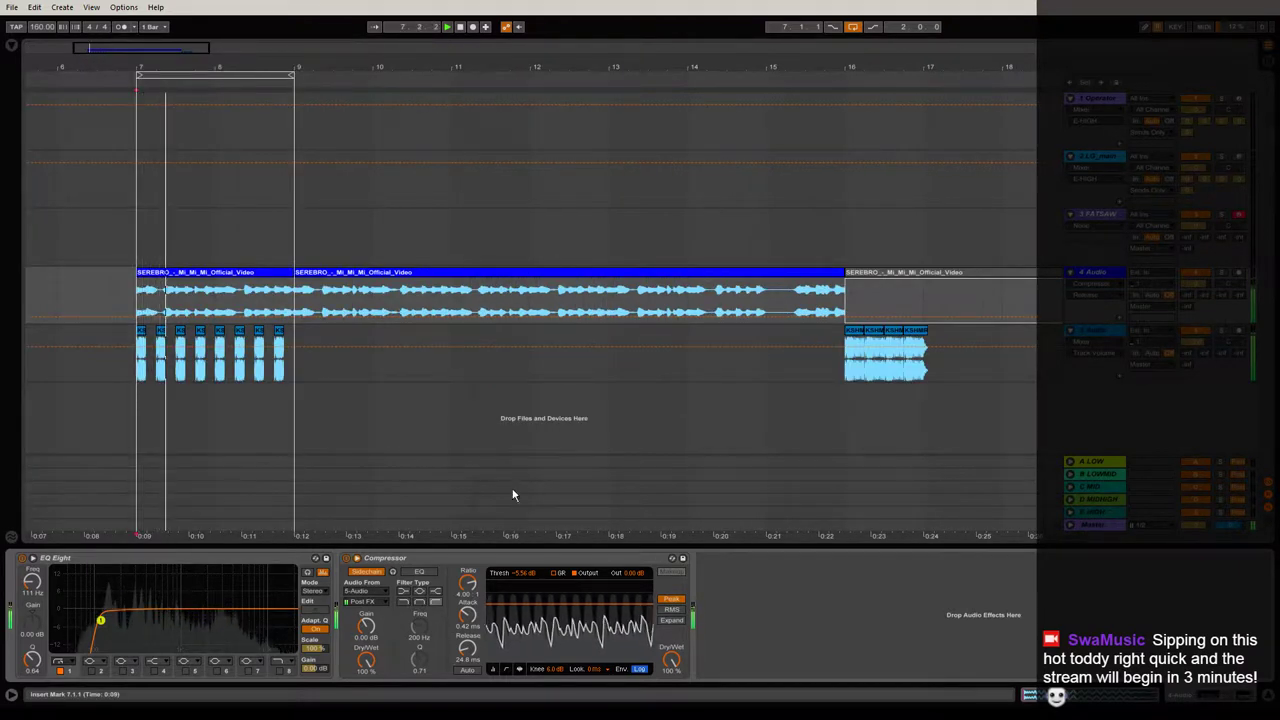
key("ctrl+alt+l")
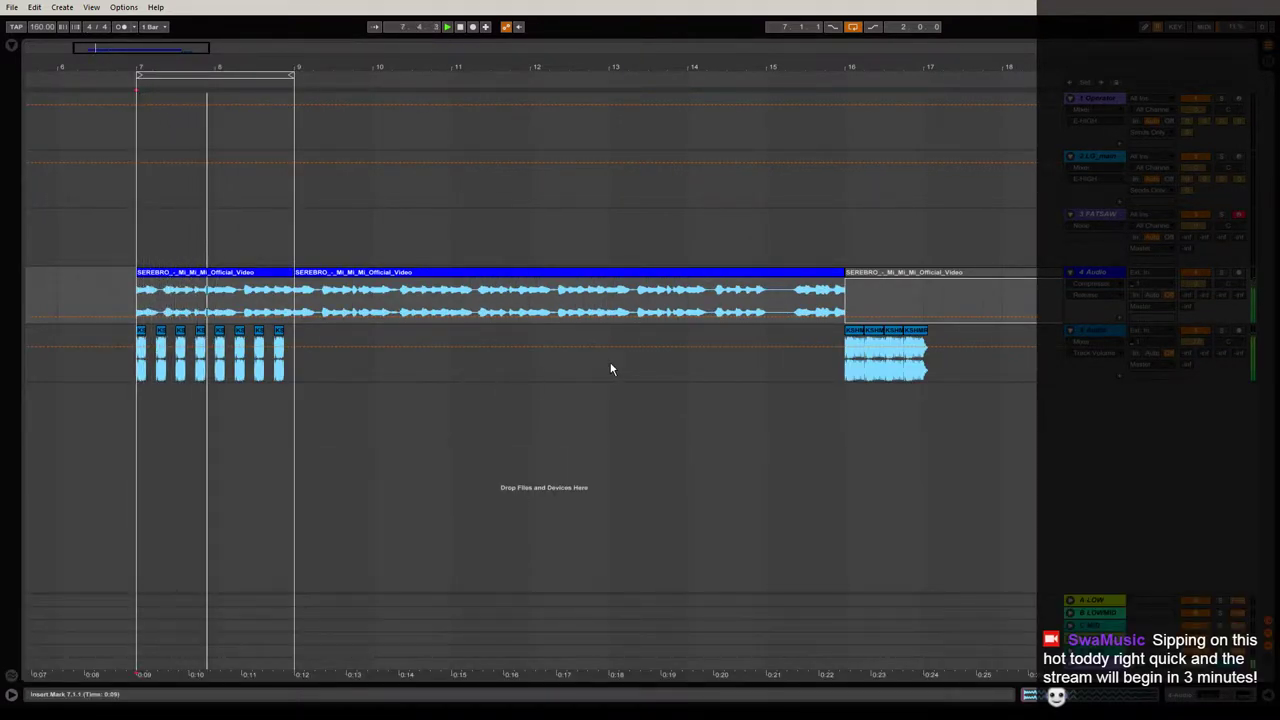
Lower the kick track's volume slightly.
left_click_drag(331, 64, 316, 62)
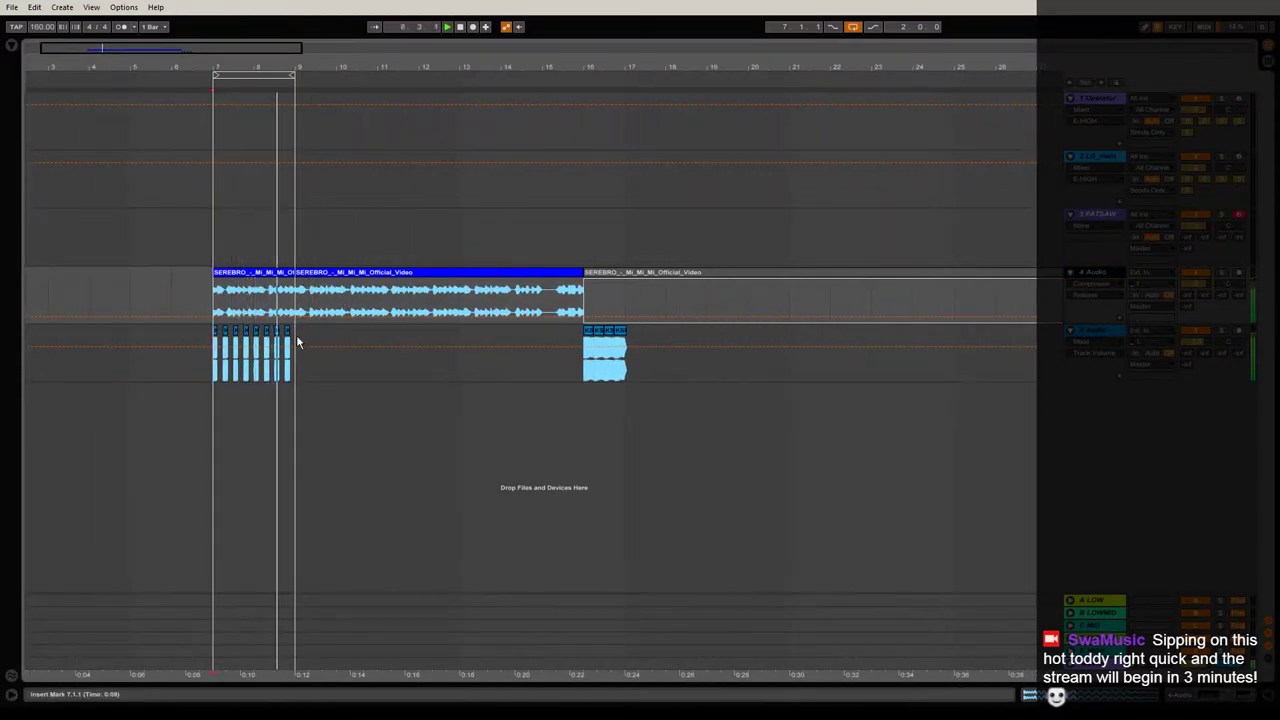
right_click(297, 357)
left_click(409, 459)
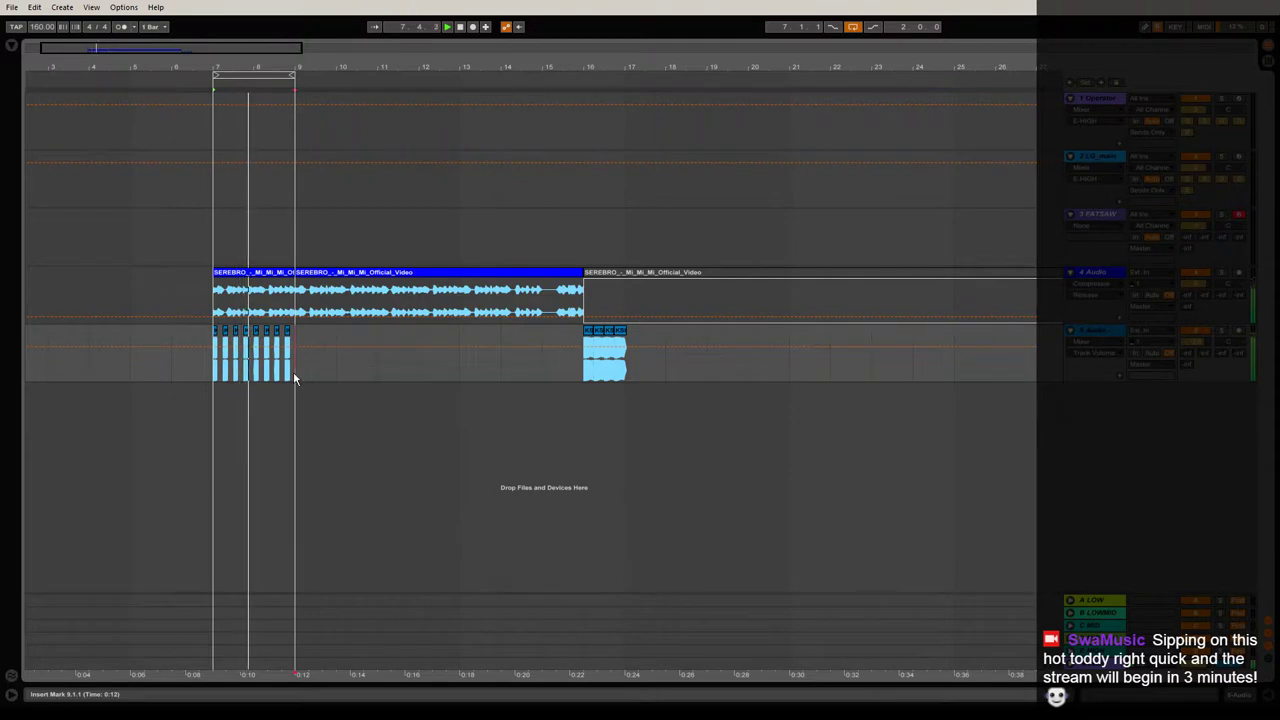
mouse_move(1195, 342)
left_mouse_down()
mouse_move(1195, 358)
mouse_move(1195, 343)
left_mouse_up()
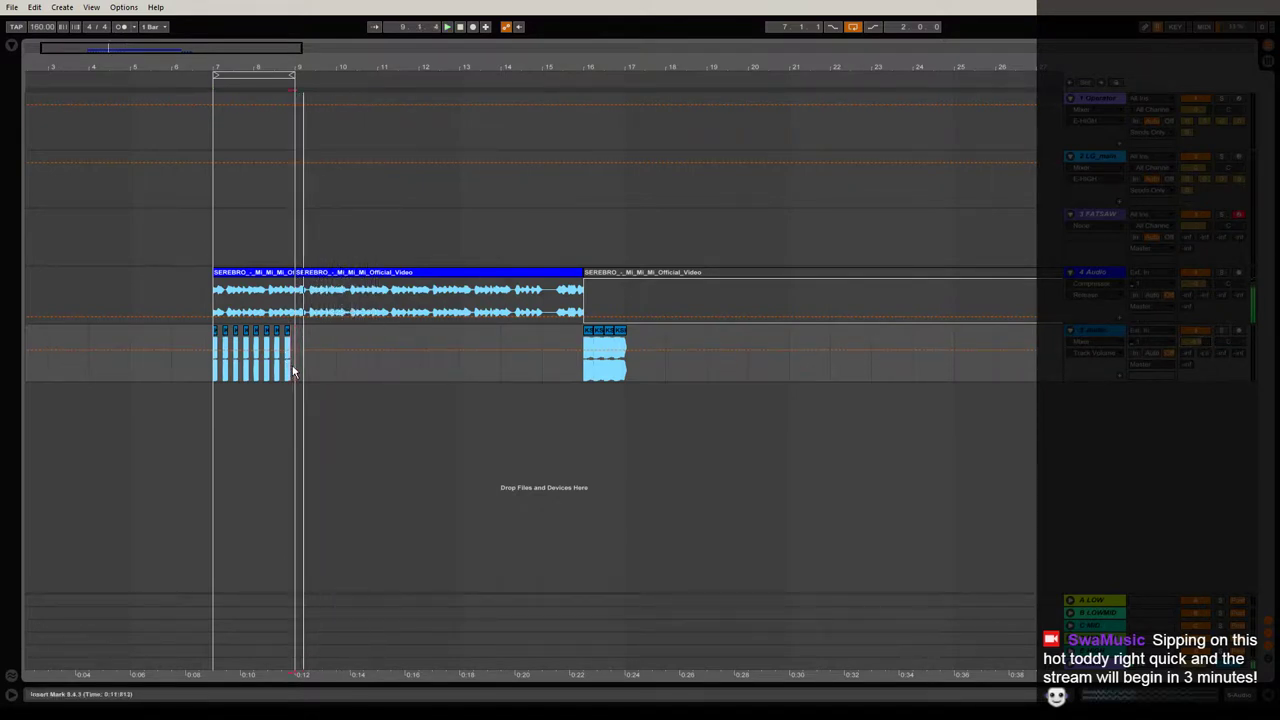
Duplicate the two-bar kick pattern from bars 7 and 8 four times and start playback.
left_click_drag(262, 370, 213, 370)
key("ctrl+d")
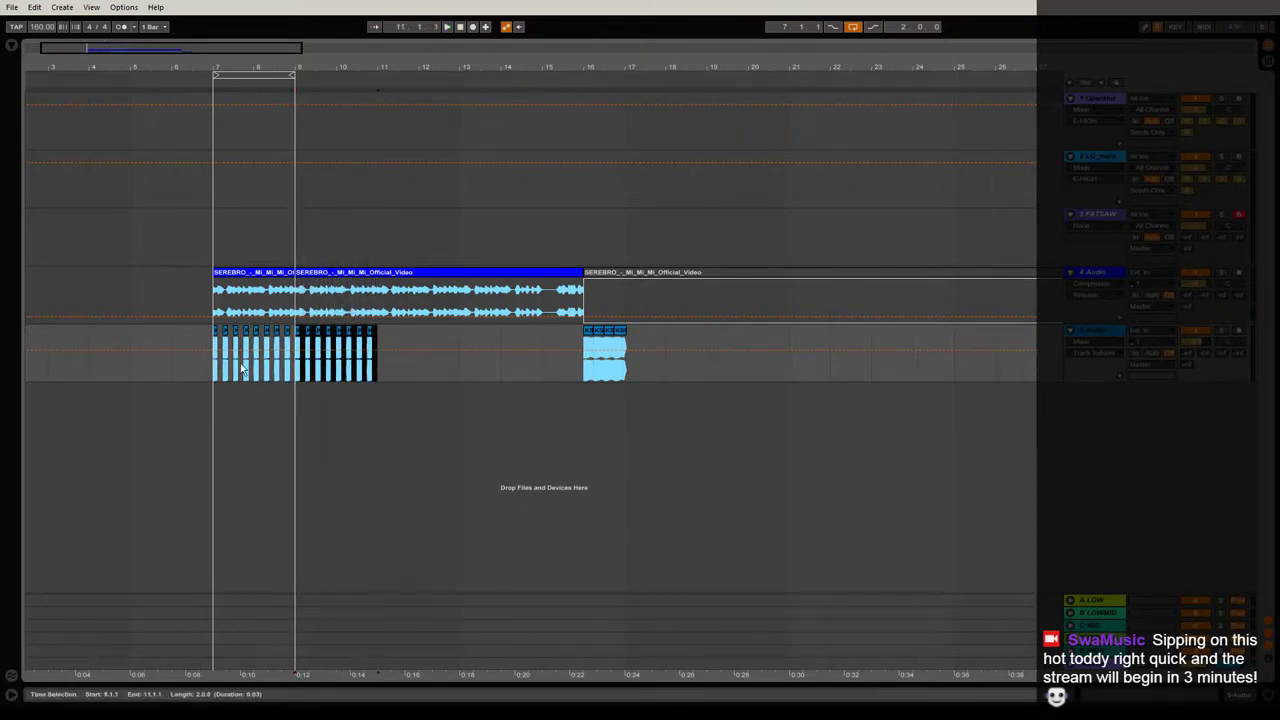
key("ctrl+d")
key("ctrl+d")
key("ctrl+d")
key("space")
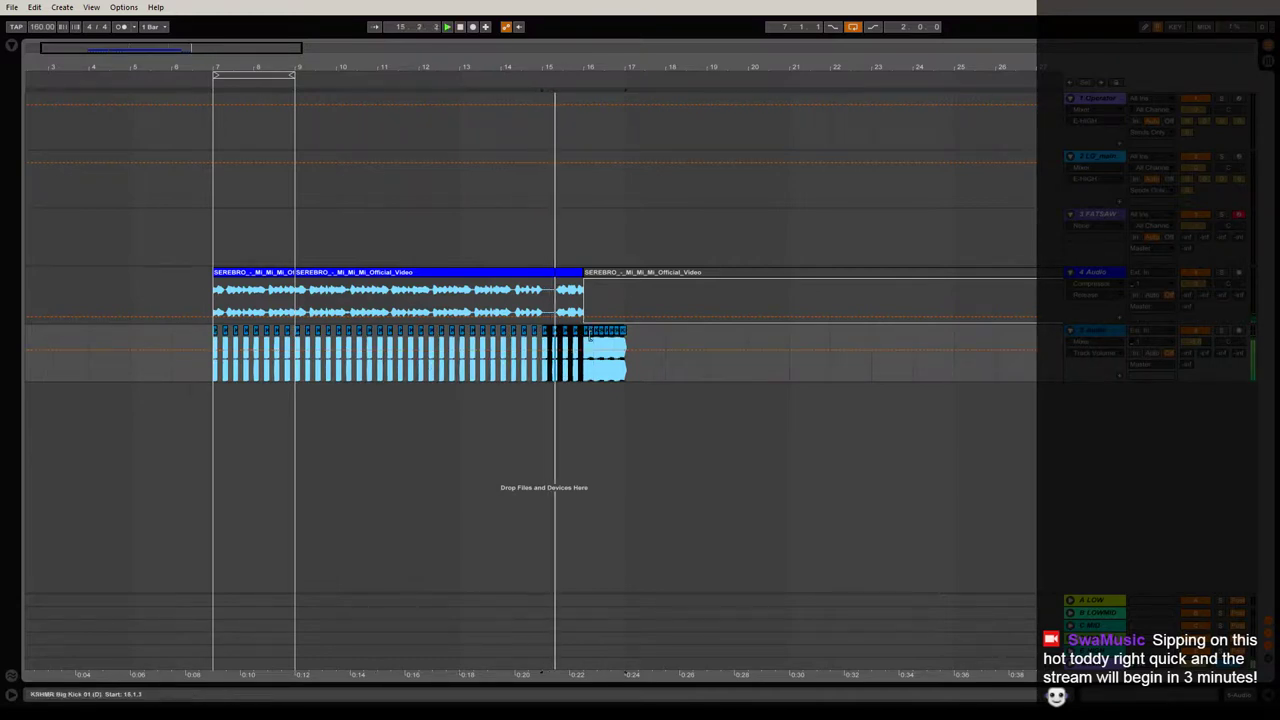
Delete the kicks in bar 16 and move the four short kicks from bar 15 into their place.
left_click(622, 329)
left_click(620, 329)
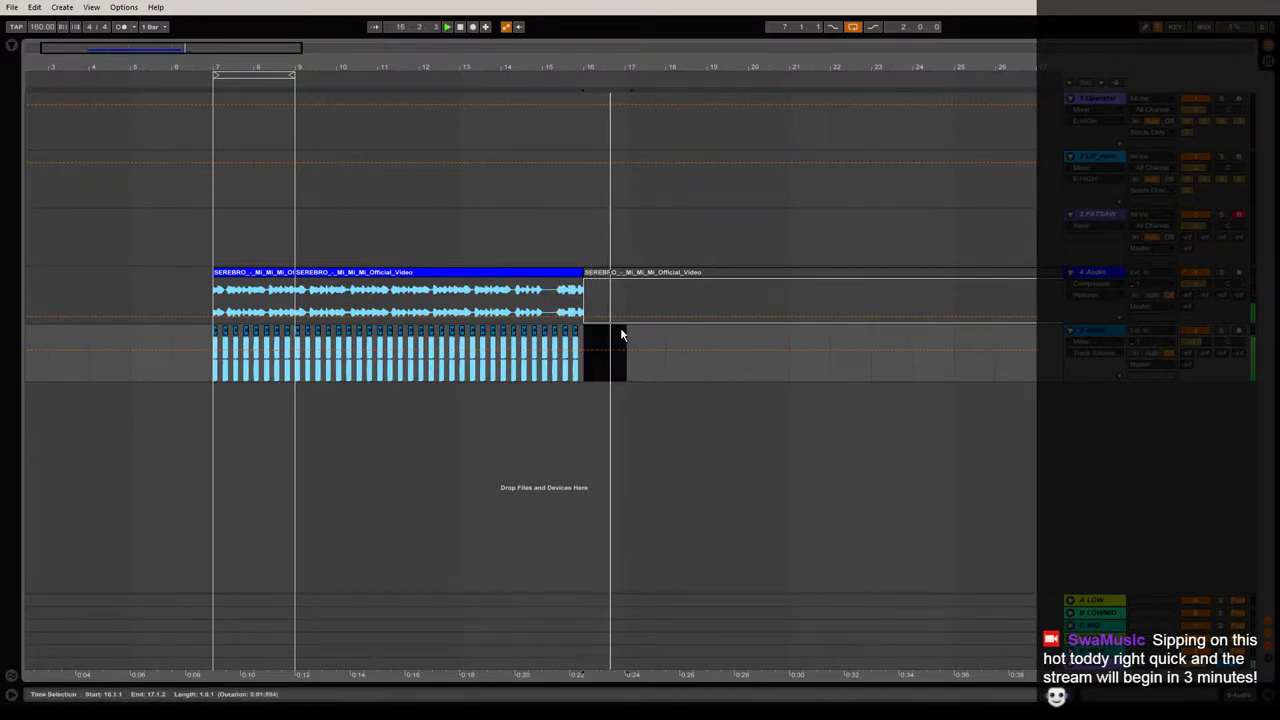
mouse_move(583, 348)
left_mouse_down()
mouse_move(546, 350)
mouse_move(591, 336)
left_mouse_up()
key("space")
key("space")
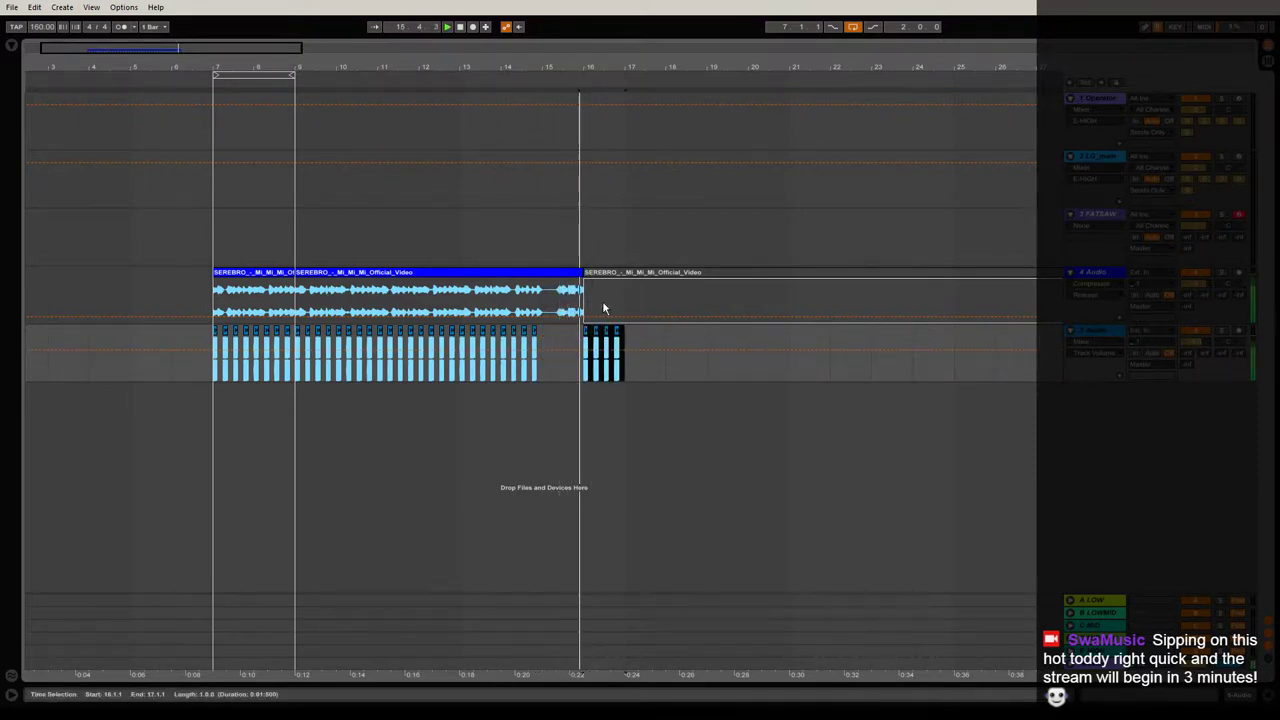
Loop bar 16 and reactivate the muted SEREBRO clip that starts there.
key("ctrl+l")
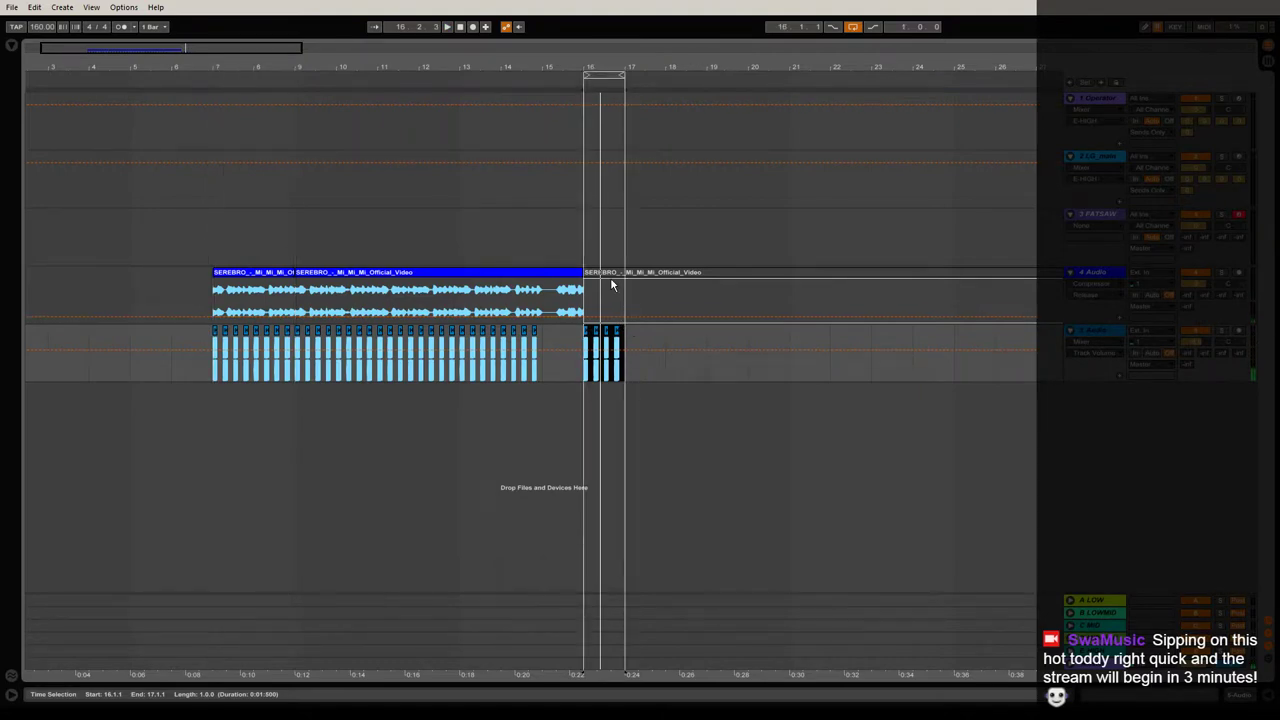
left_click(608, 274)
left_click(620, 275)
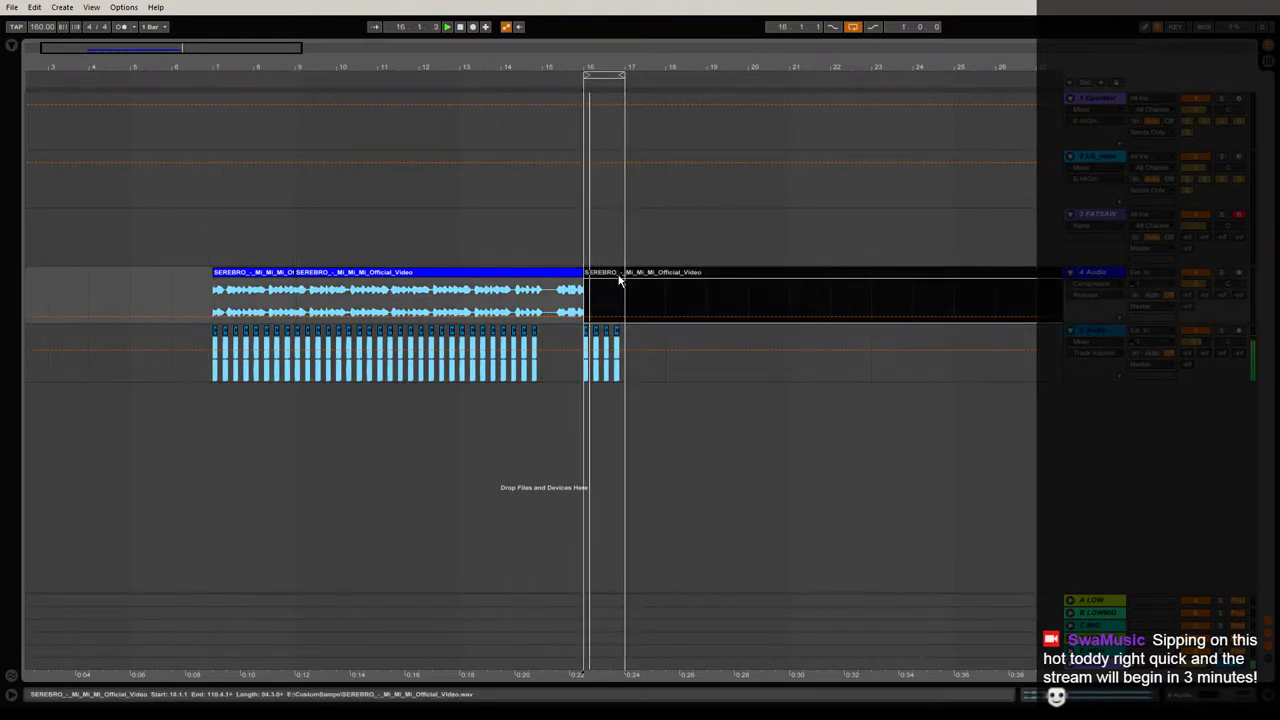
key("0")
left_click_drag(626, 67, 577, 68)
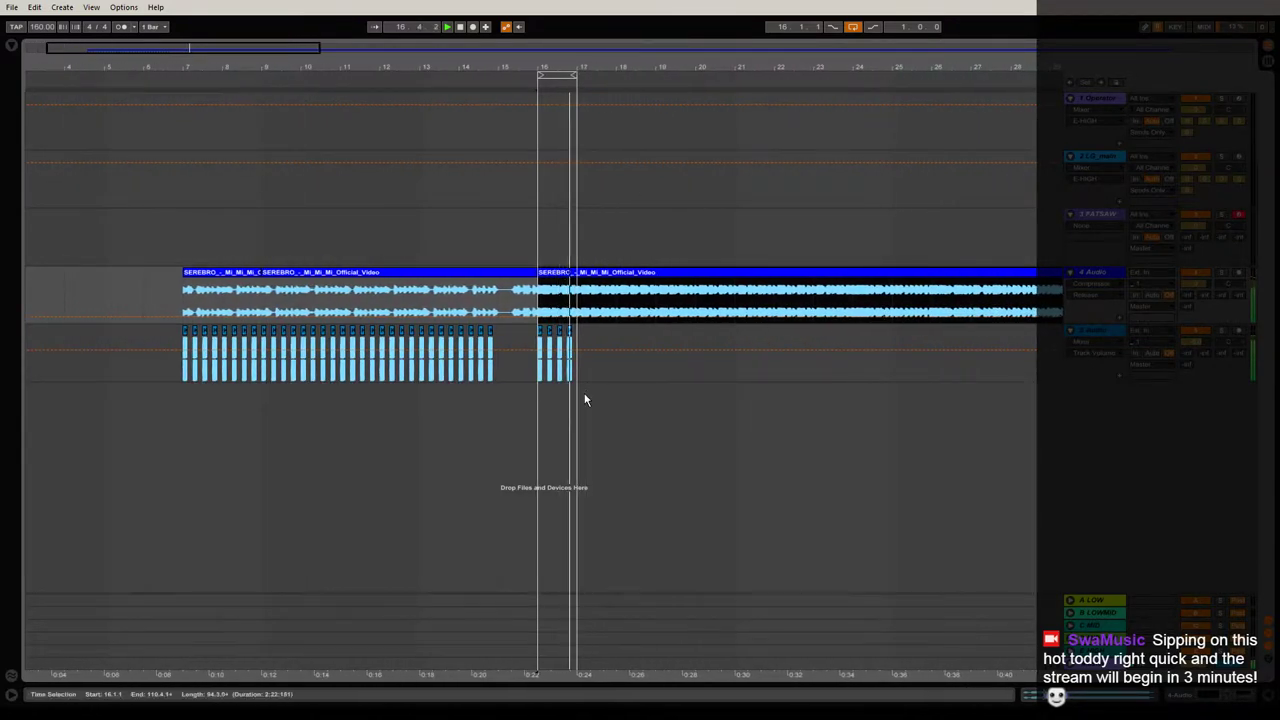
Duplicate the four kicks of bar 16 into bar 17 and extend the loop over both bars.
left_click_drag(578, 371, 542, 370)
key("ctrl+d")
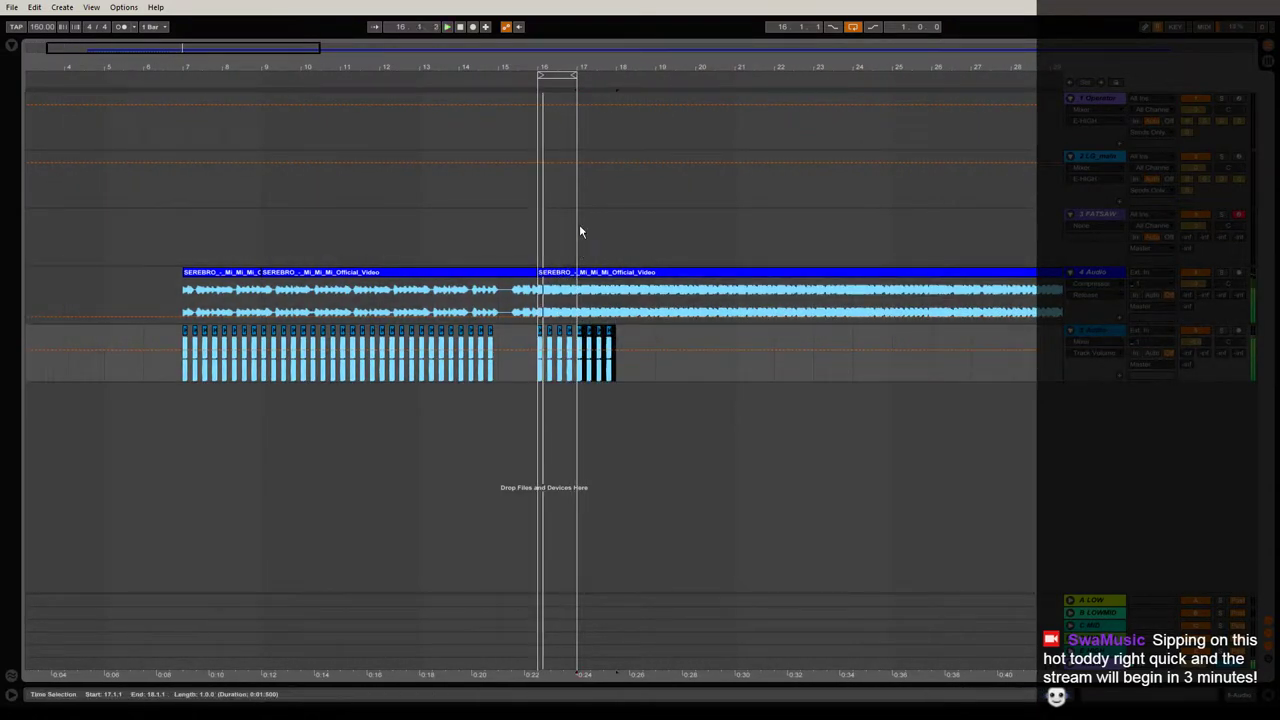
left_click_drag(576, 75, 700, 48)
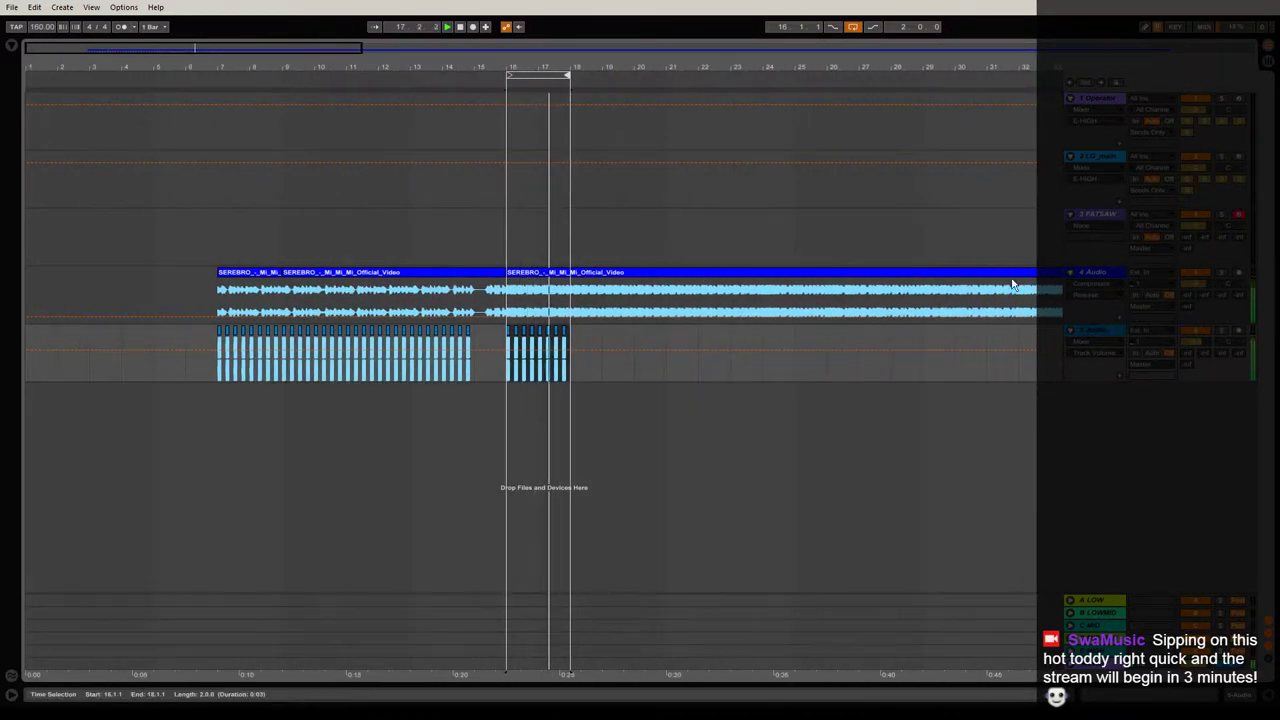
Deactivate the SEREBRO clip that starts at bar 16.
left_click(529, 274)
key("0")
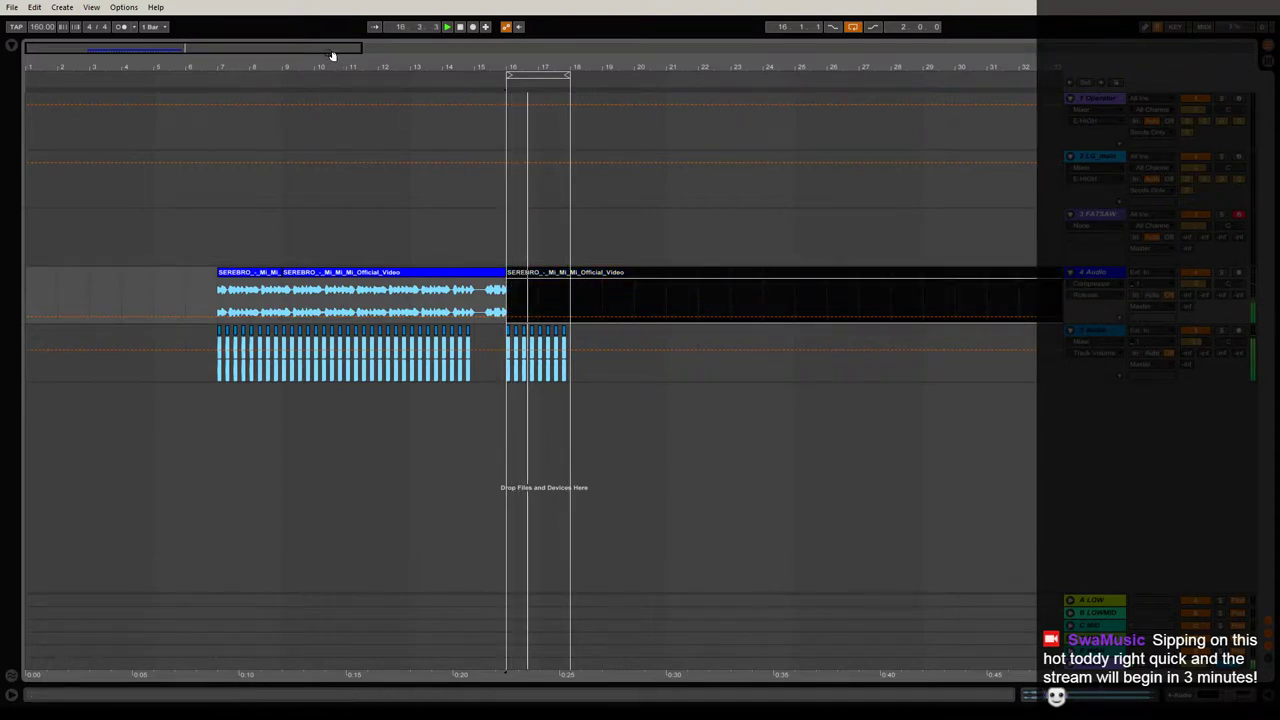
Show the fades on the kick clips and give the short kicks in bars 16 and 17 a brief fade-out.
left_click_drag(334, 62, 385, 115)
left_click_drag(820, 69, 783, 130)
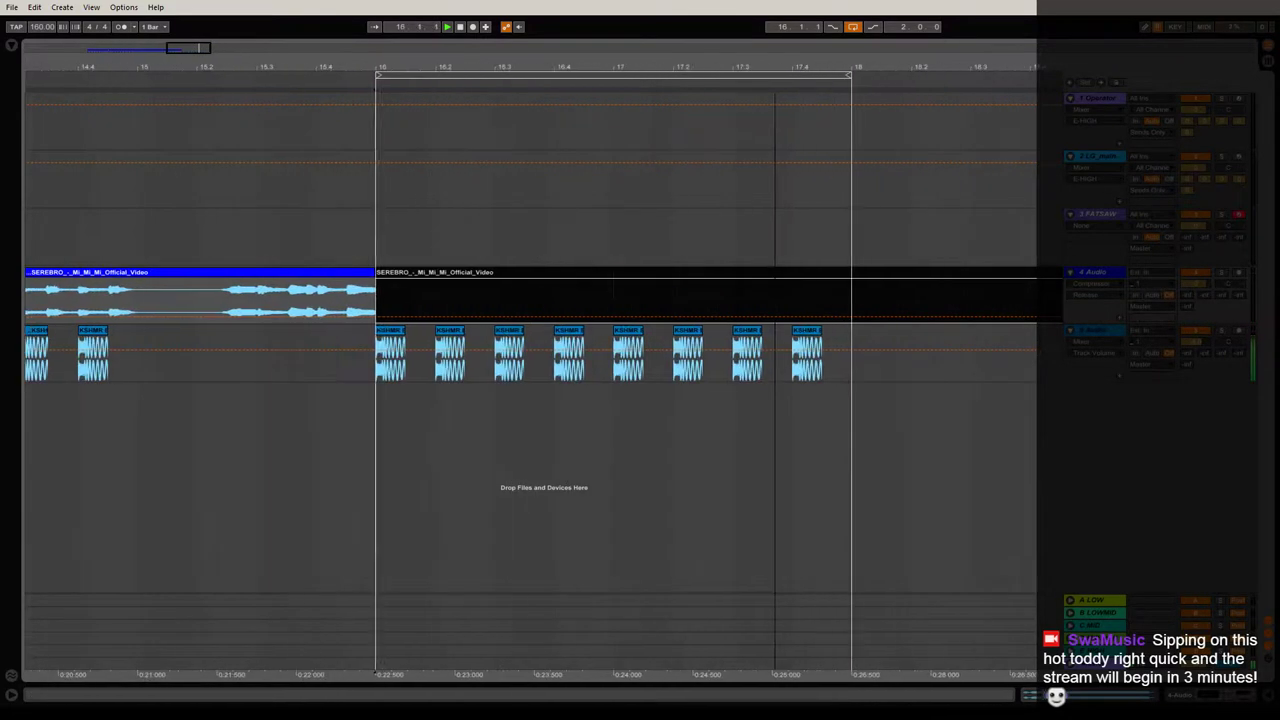
right_click(560, 340)
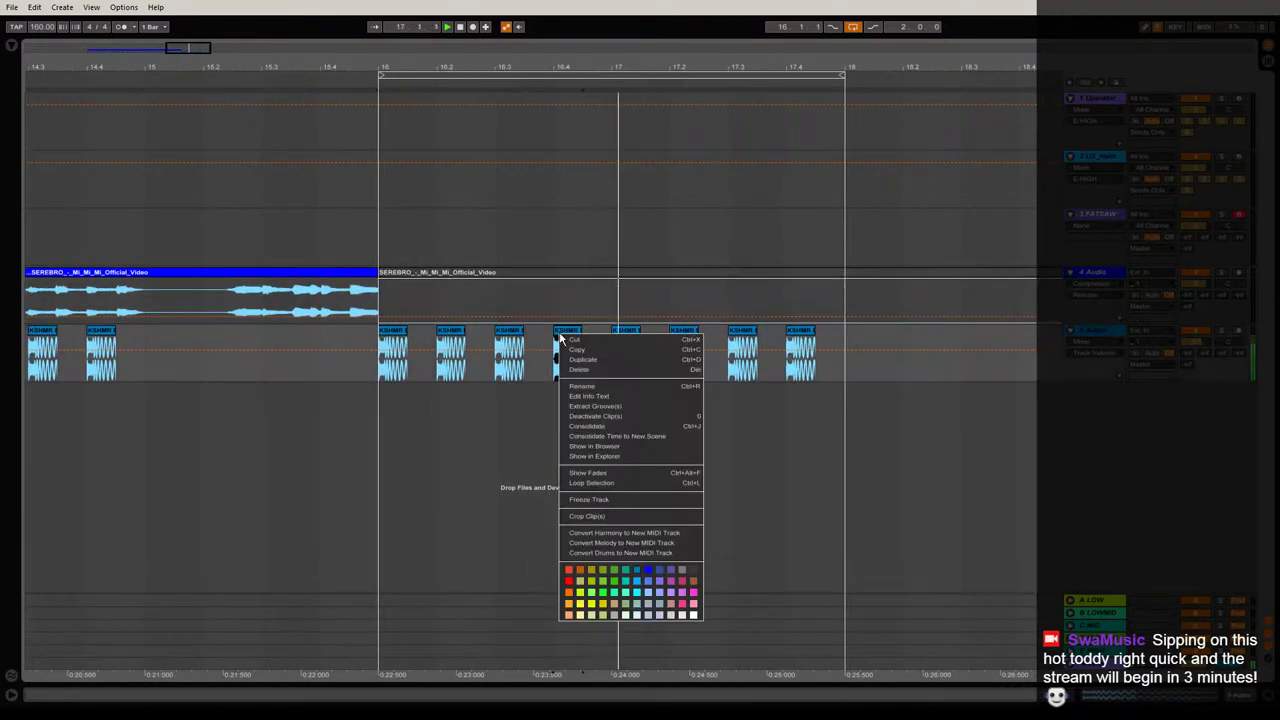
left_click(614, 472)
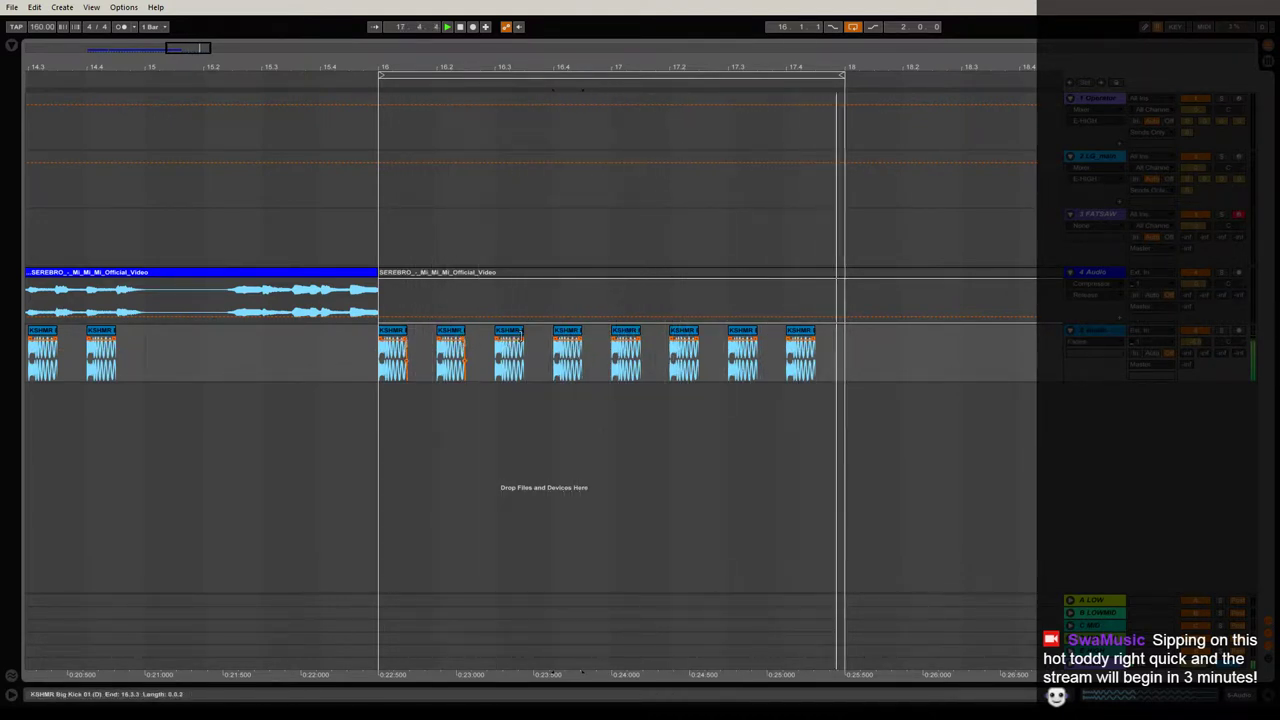
left_click_drag(522, 341, 524, 342)
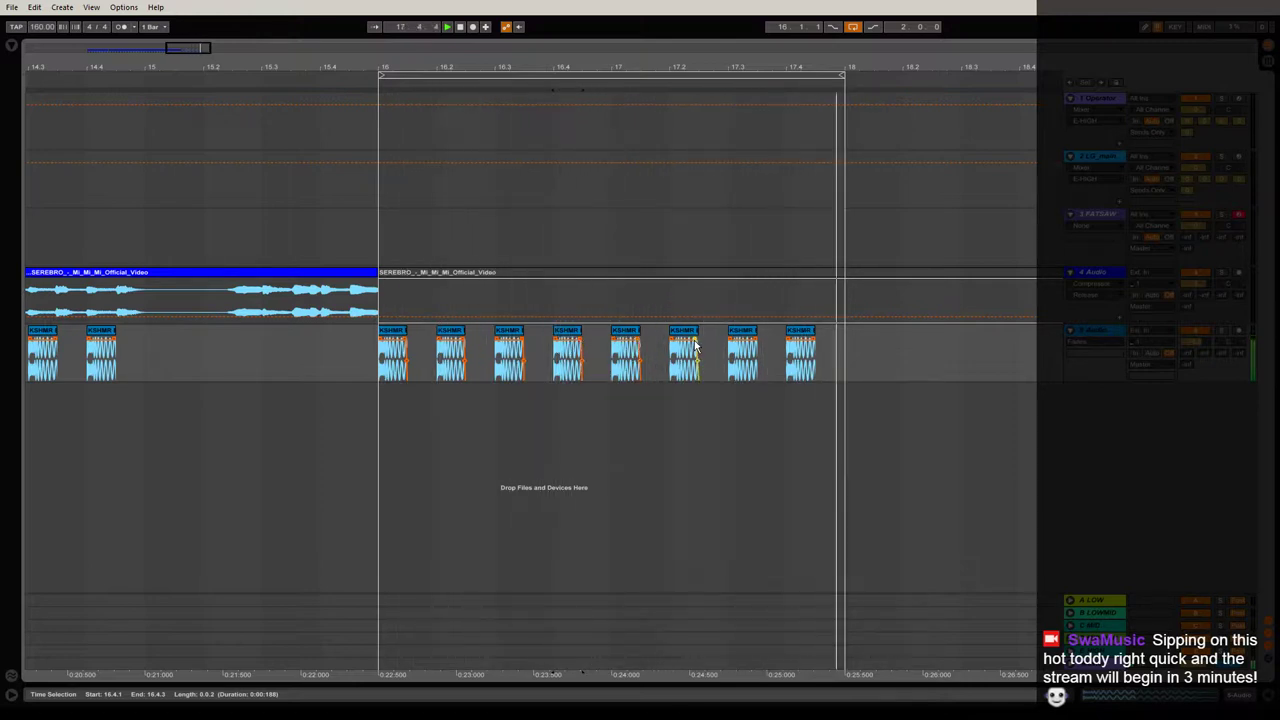
Duplicate the first beat of bar 16, with its faded kick, seven times to fill bars 16 and 17.
left_click_drag(395, 343, 430, 343)
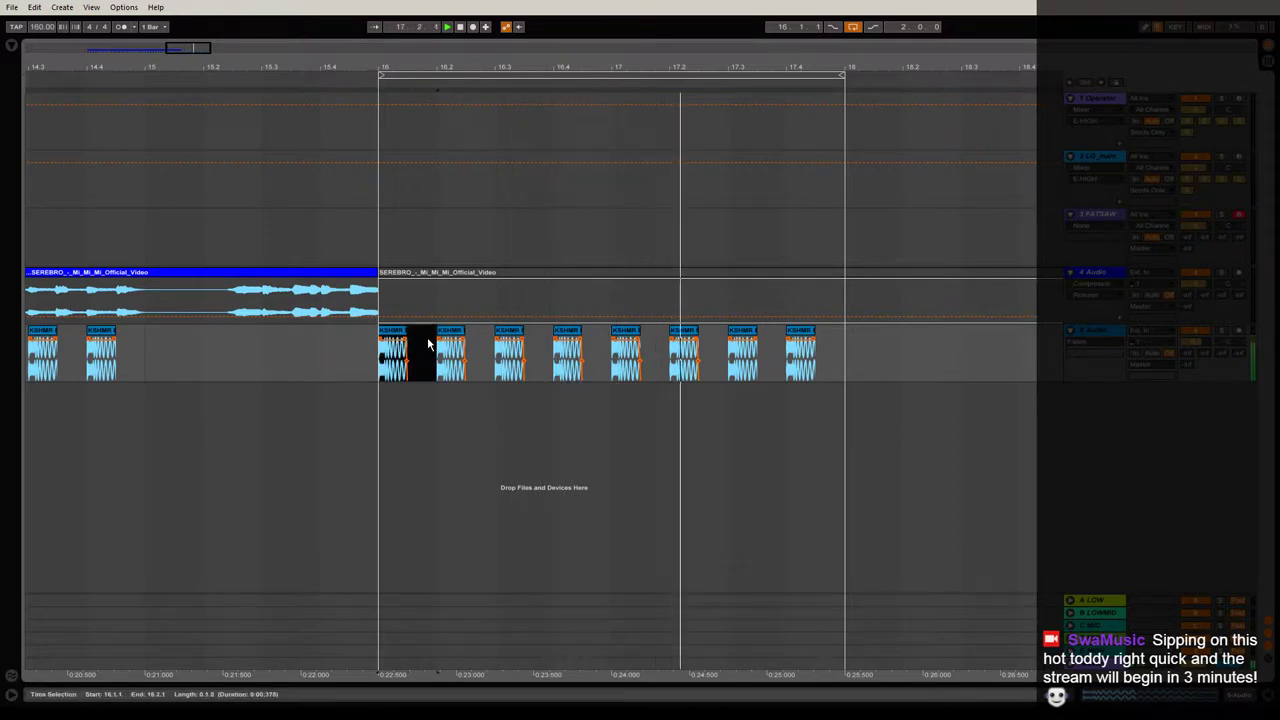
key("ctrl+d")
key("ctrl+d")
key("ctrl+d")
key("ctrl+d")
key("ctrl+d")
key("ctrl+d")
key("ctrl+d")
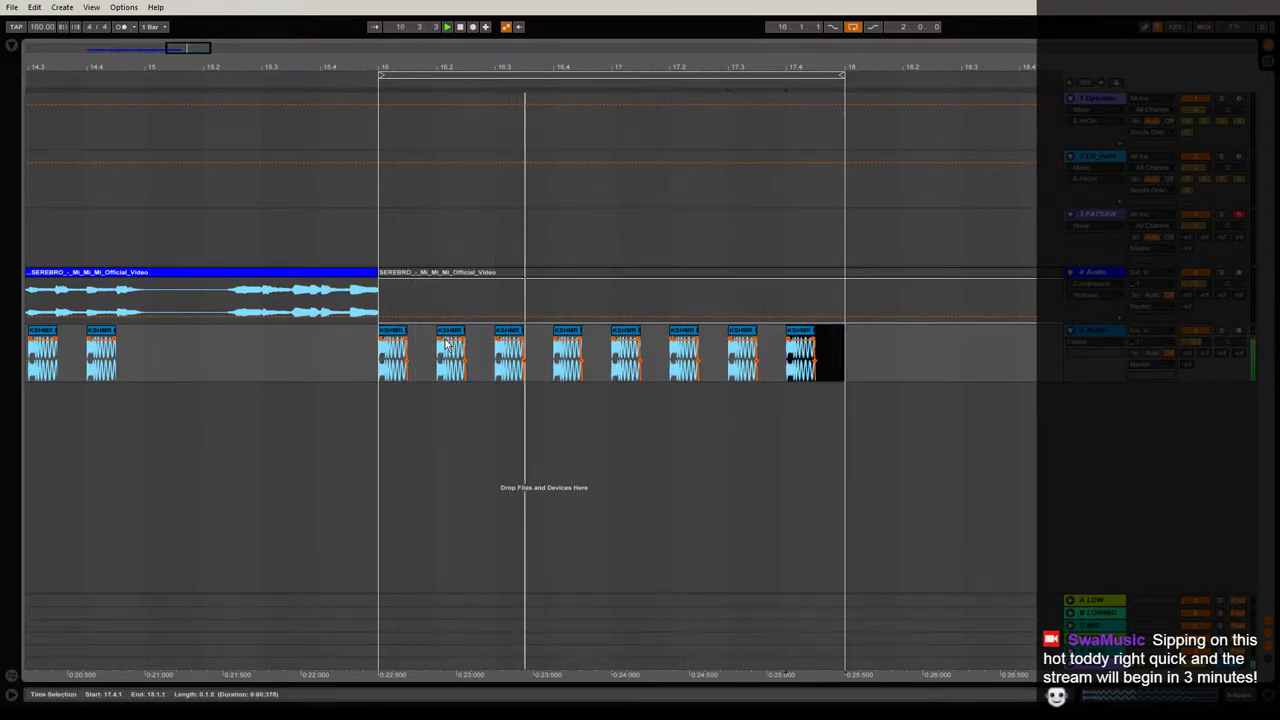
left_click(398, 334)
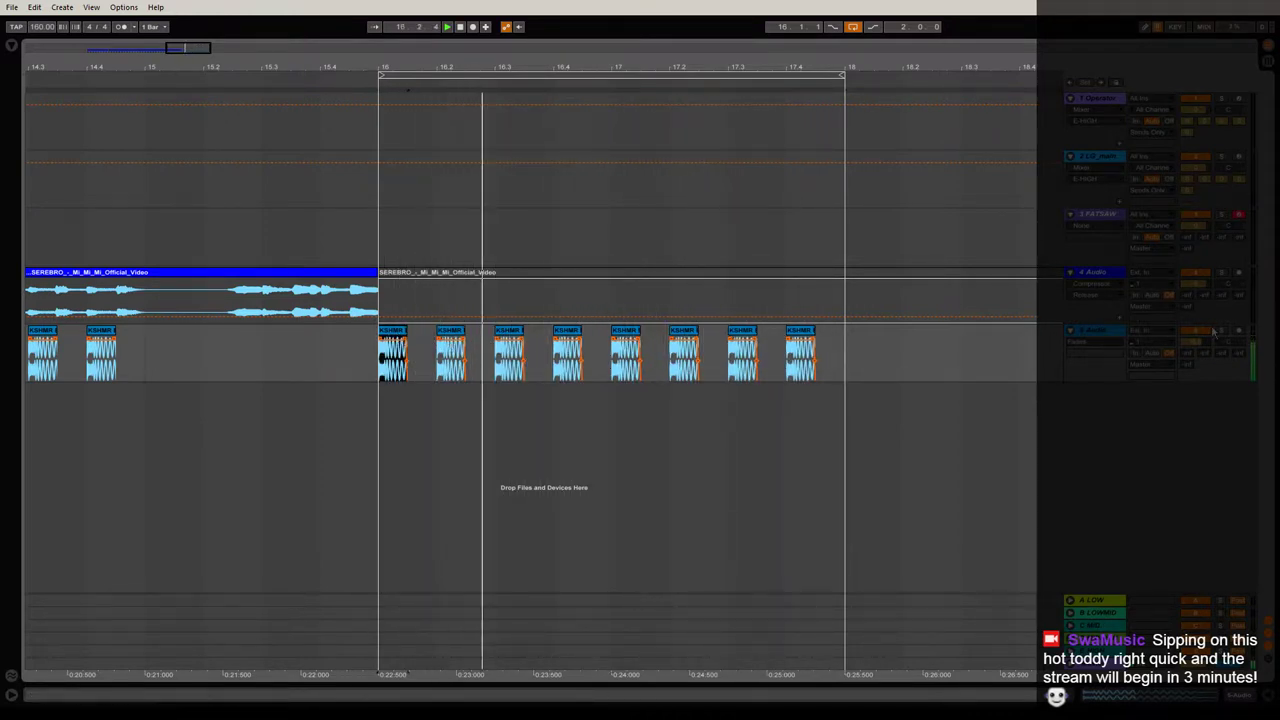
Play the arrangement from bar 9 and again from bar 7 to check the vocals against the kicks.
left_click_drag(671, 71, 769, 78)
left_click(341, 272)
key("space")
key("space")
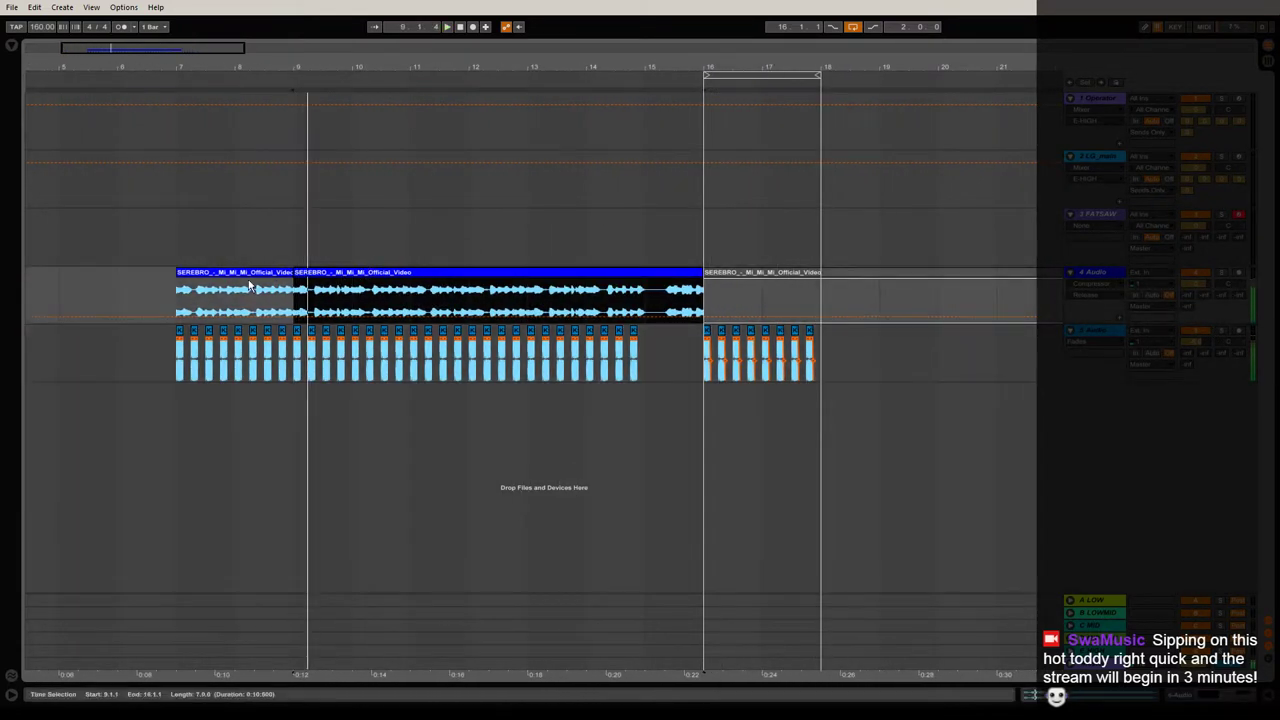
left_click(246, 273)
key("space")
key("space")
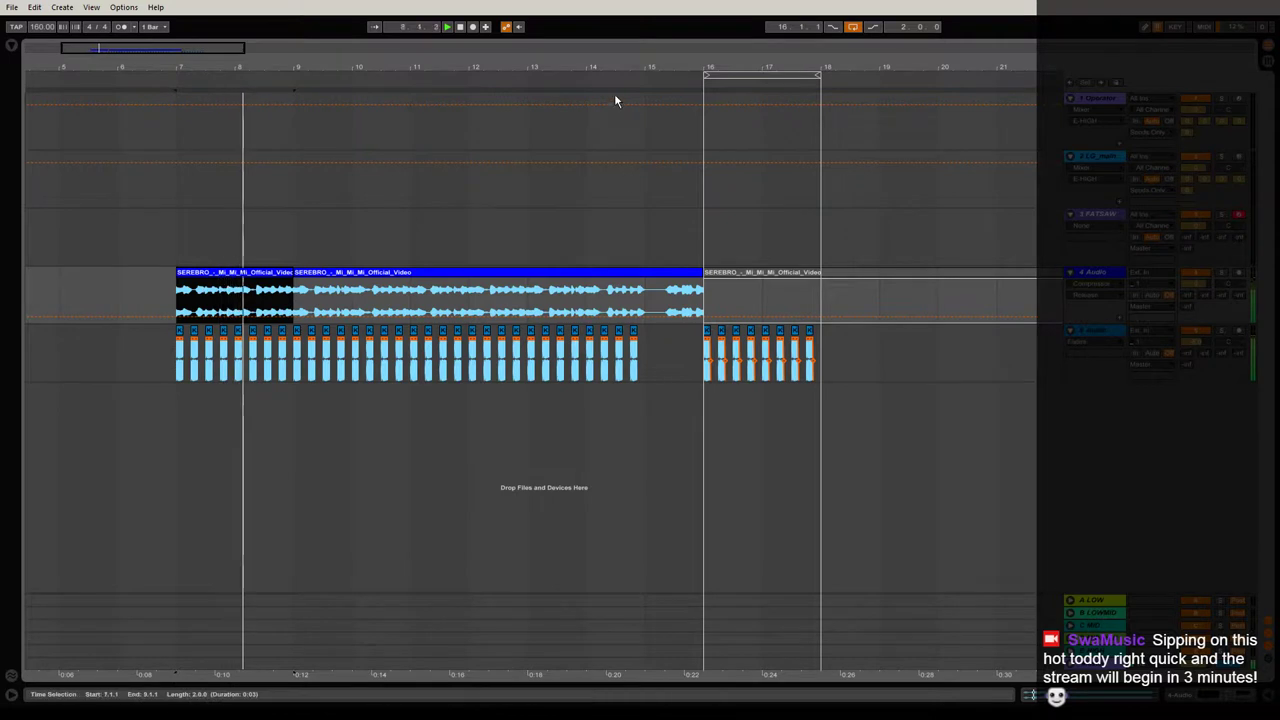
left_click_drag(614, 72, 531, 69)
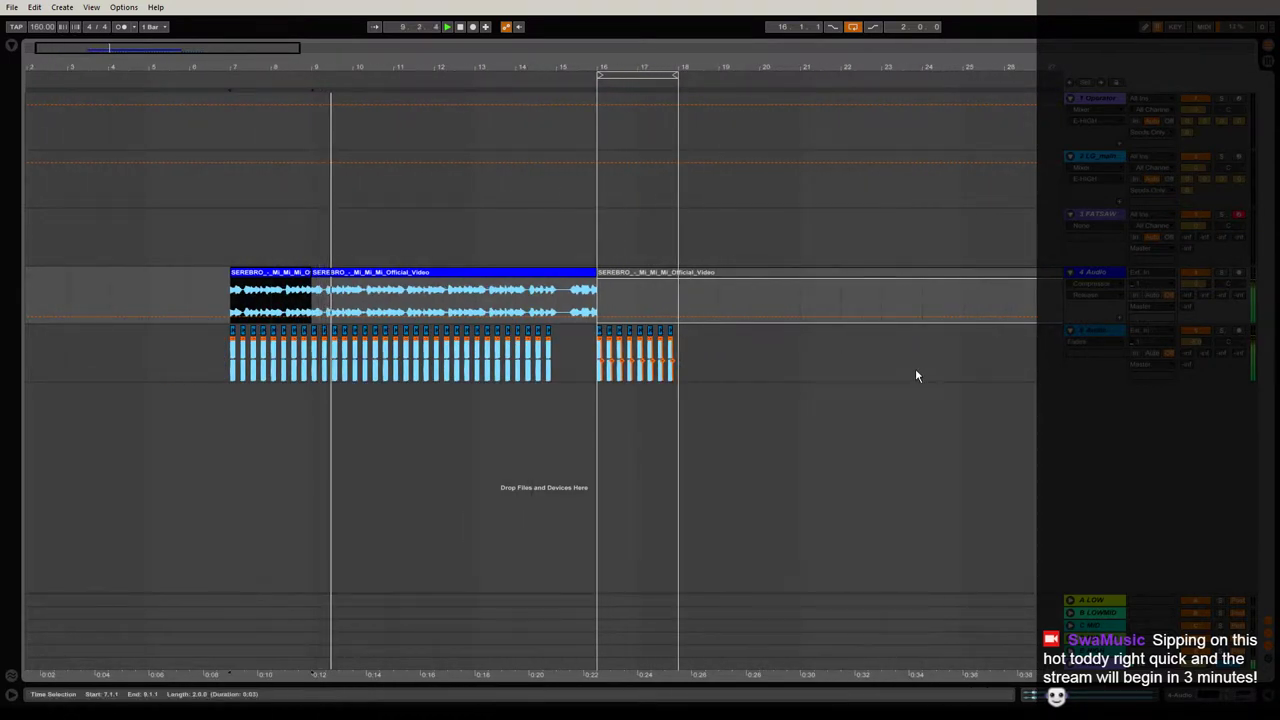
Show the track delay settings, adjust the kick track's delay, and replay the arrangement from bar 7.
left_click(1266, 660)
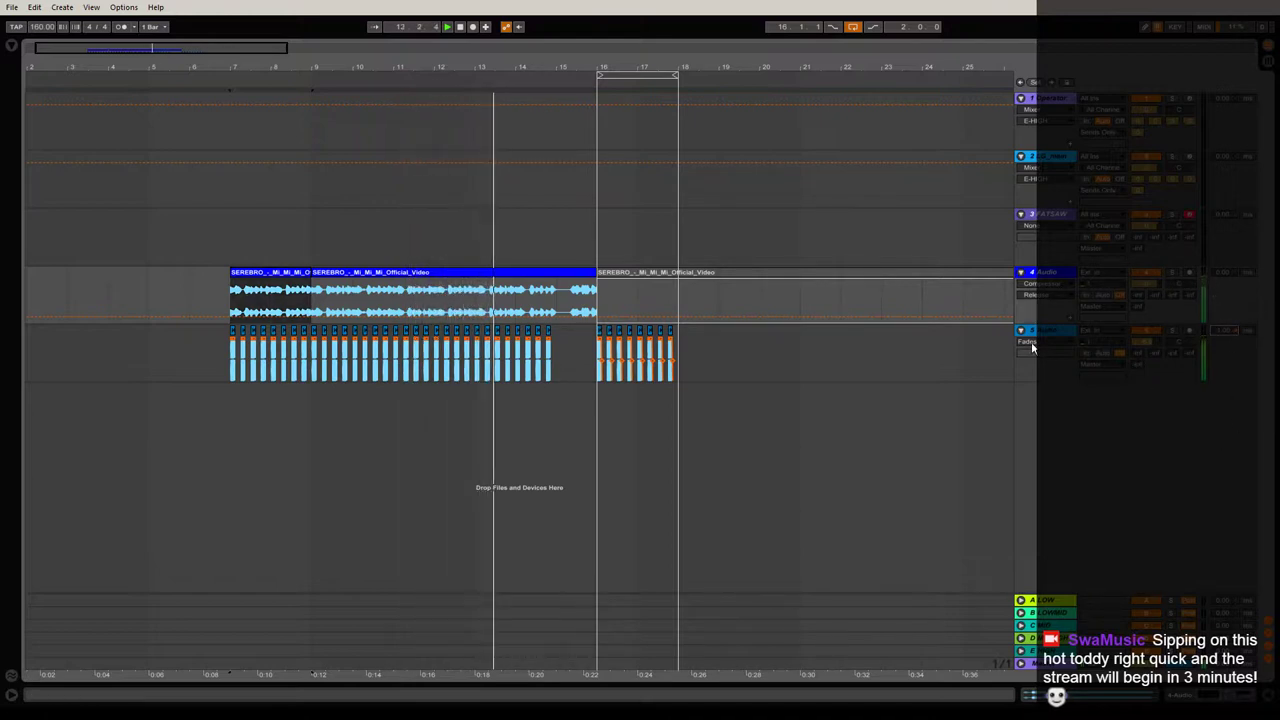
left_click_drag(557, 64, 693, 182)
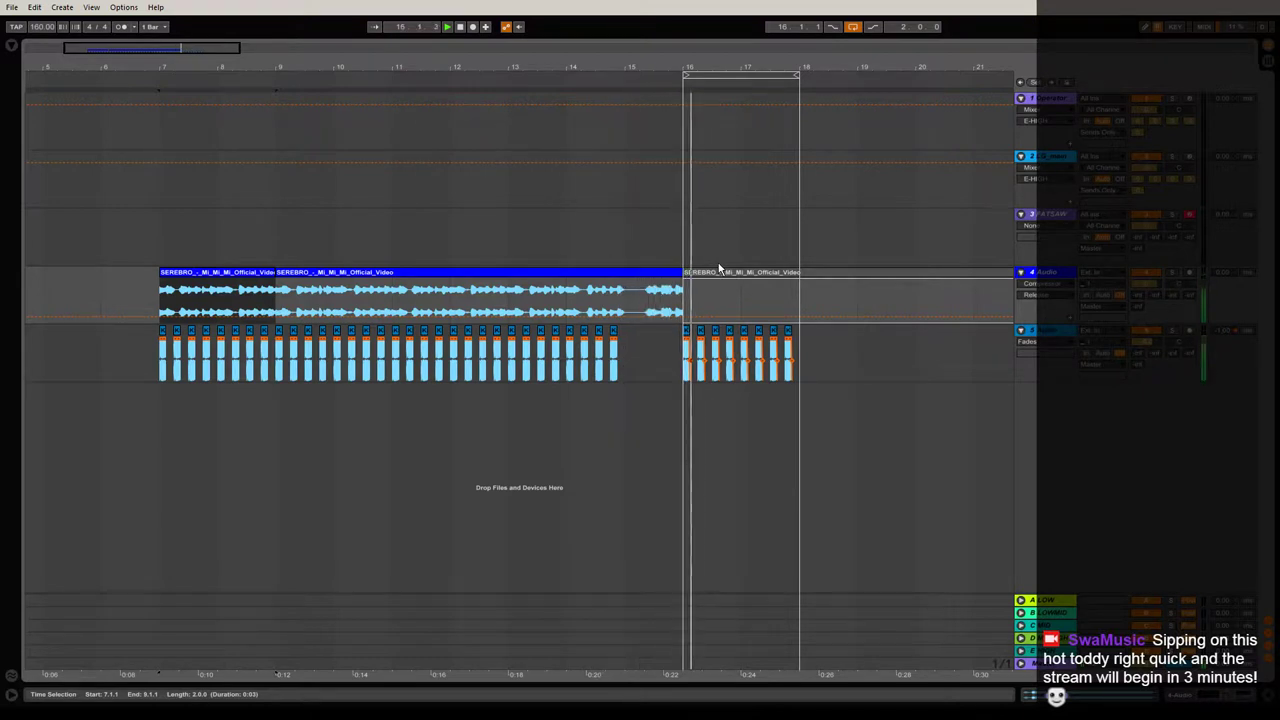
left_click_drag(706, 67, 667, 67)
key("space")
key("space")
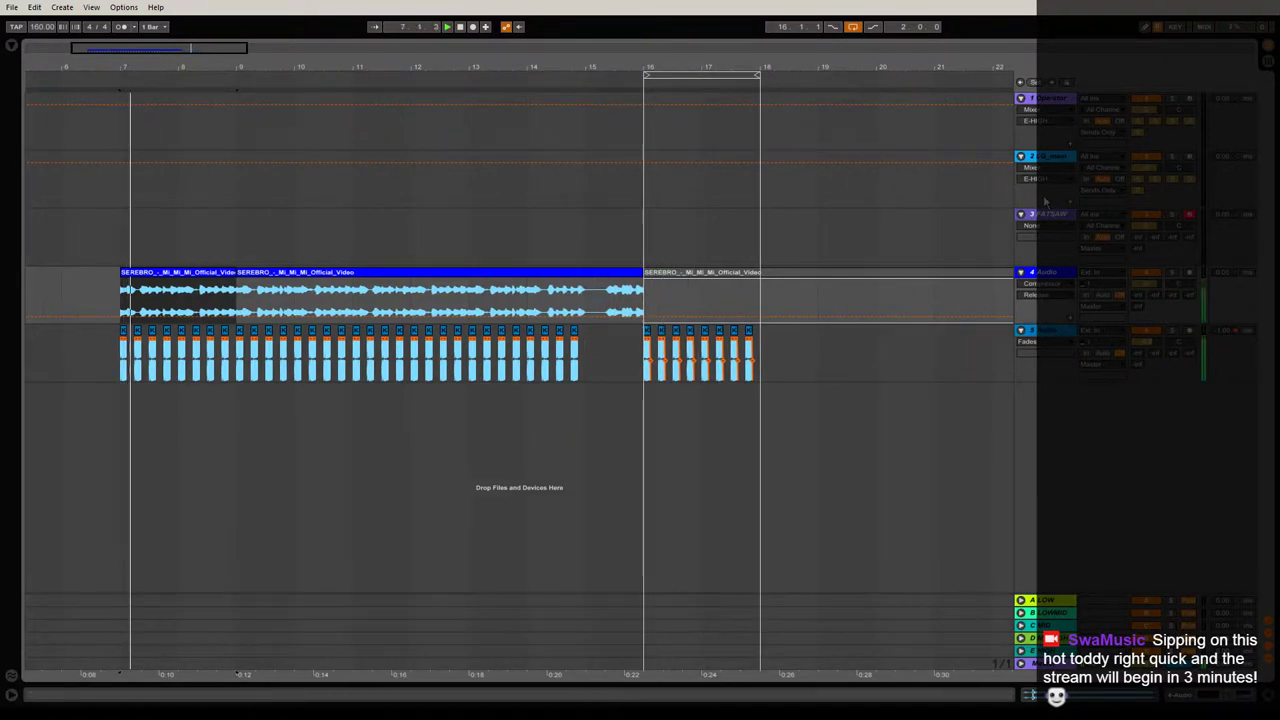
Play the kicks from bar 7 and insert a new audio track below the kick track.
left_click(117, 358)
key("space")
key("space")
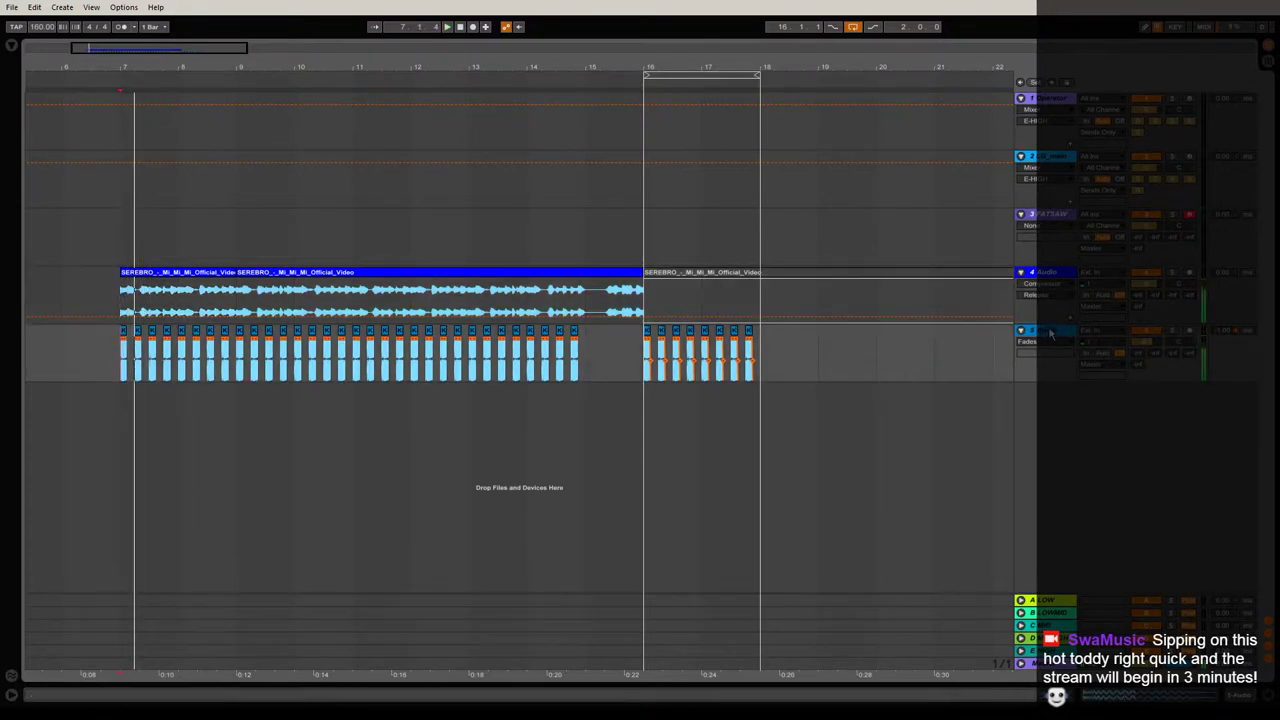
key("ctrl+t")
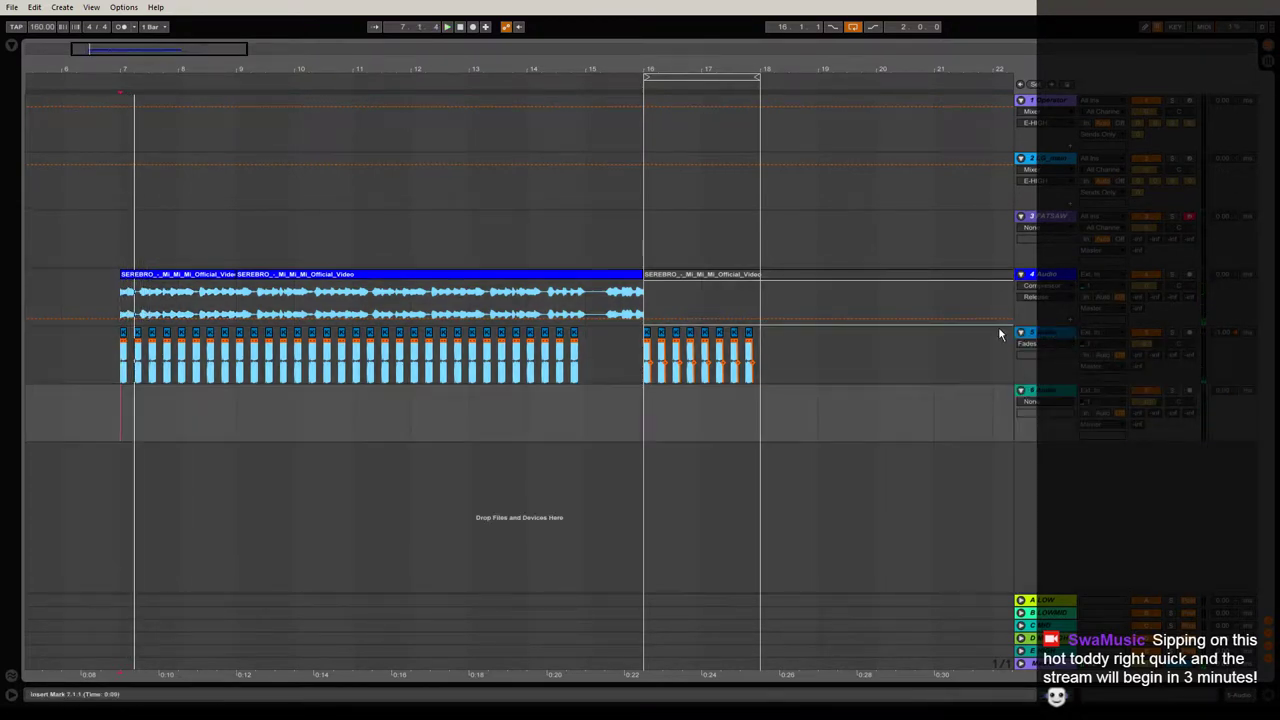
left_click(9, 48)
left_click(11, 48)
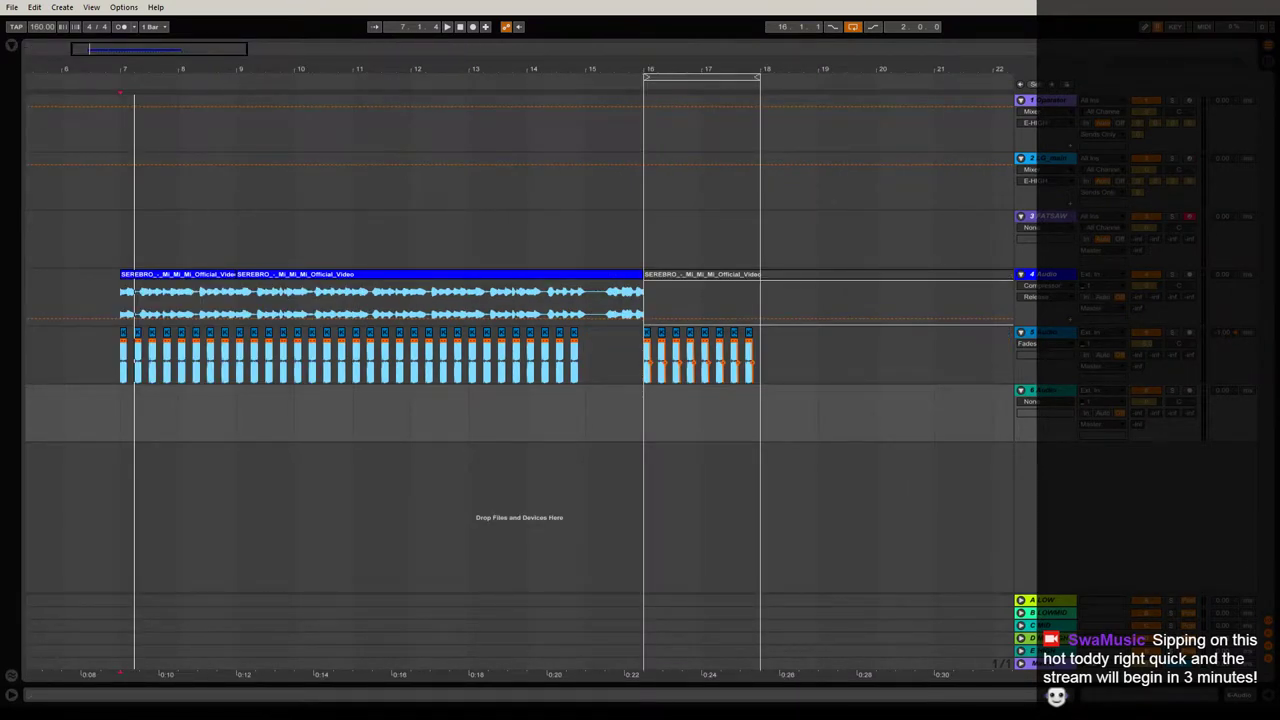
Switch to Windows Explorer and open the Parappa the Rapper - OST folder in Musics on the N: drive.
key("super+e")
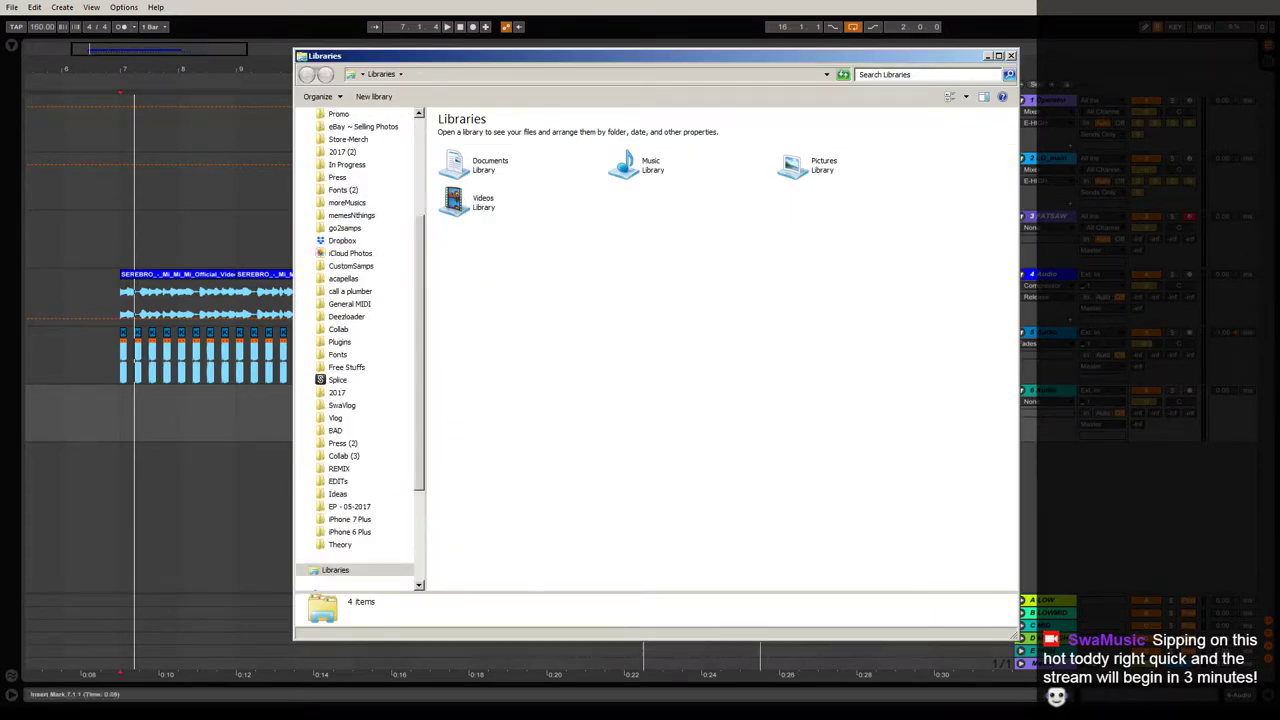
left_click(337, 393)
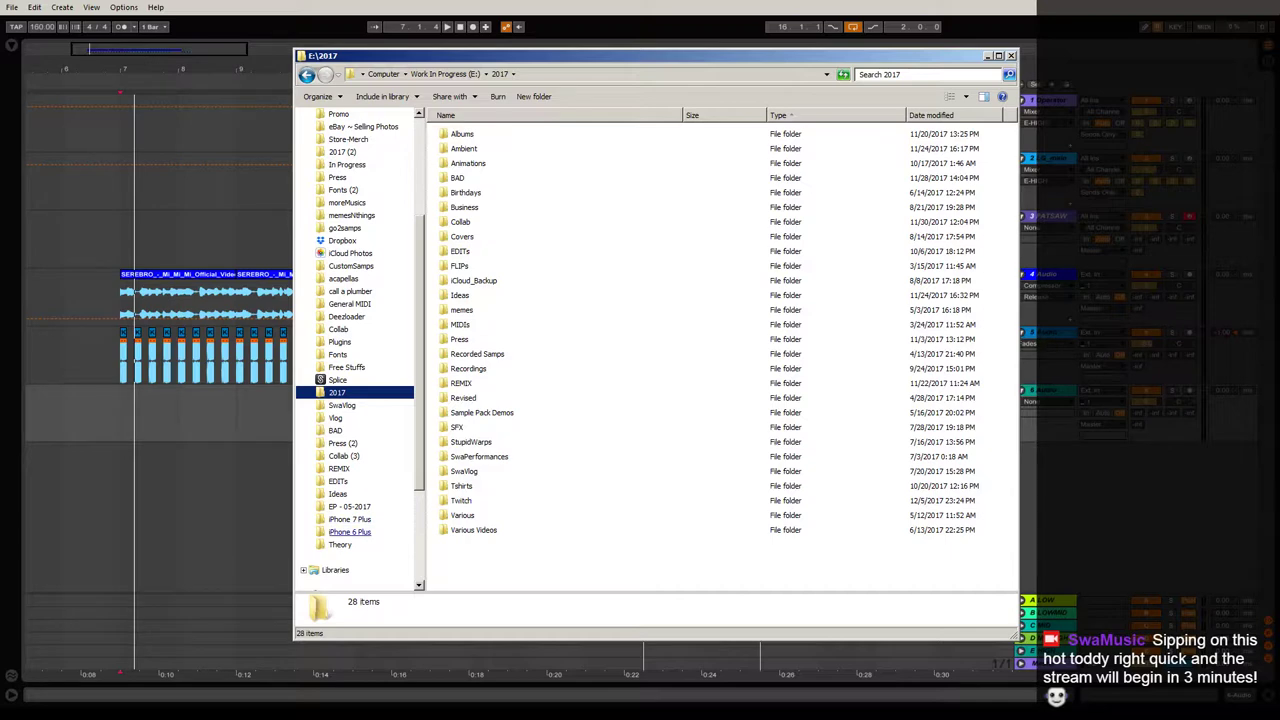
scroll(350, 521, "down", 4)
left_click(346, 520)
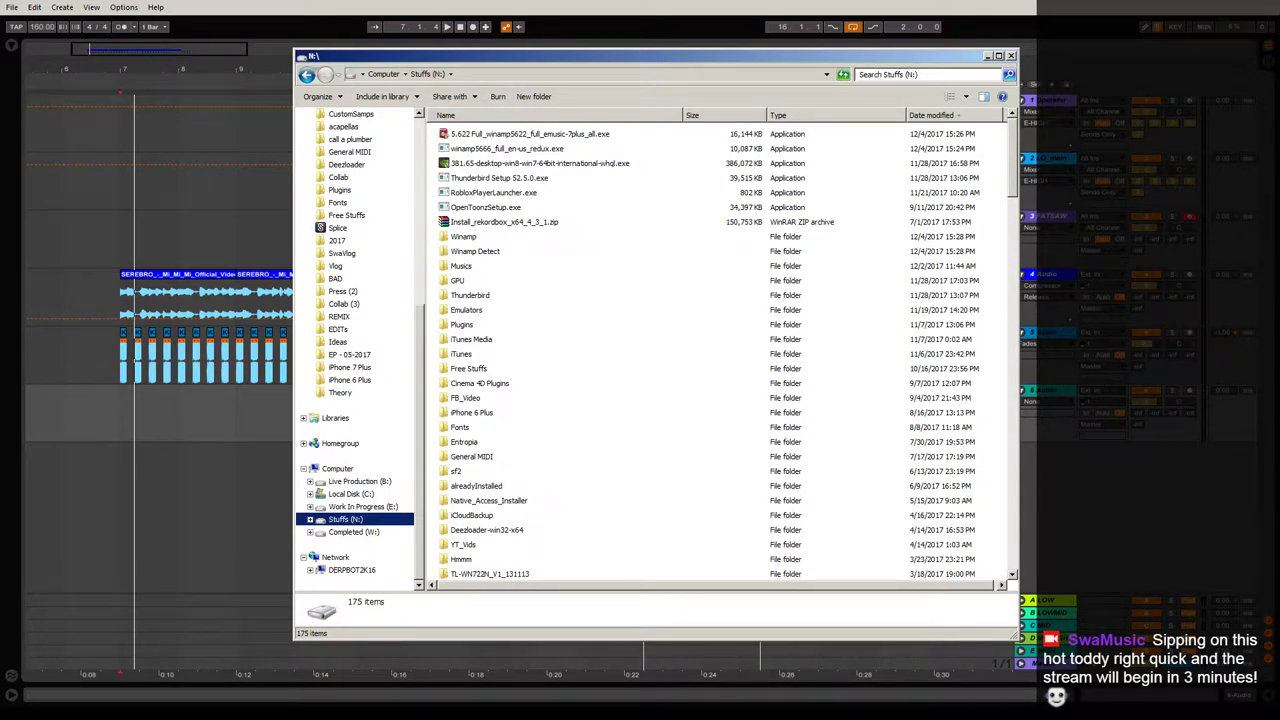
double_click(461, 266)
double_click(493, 149)
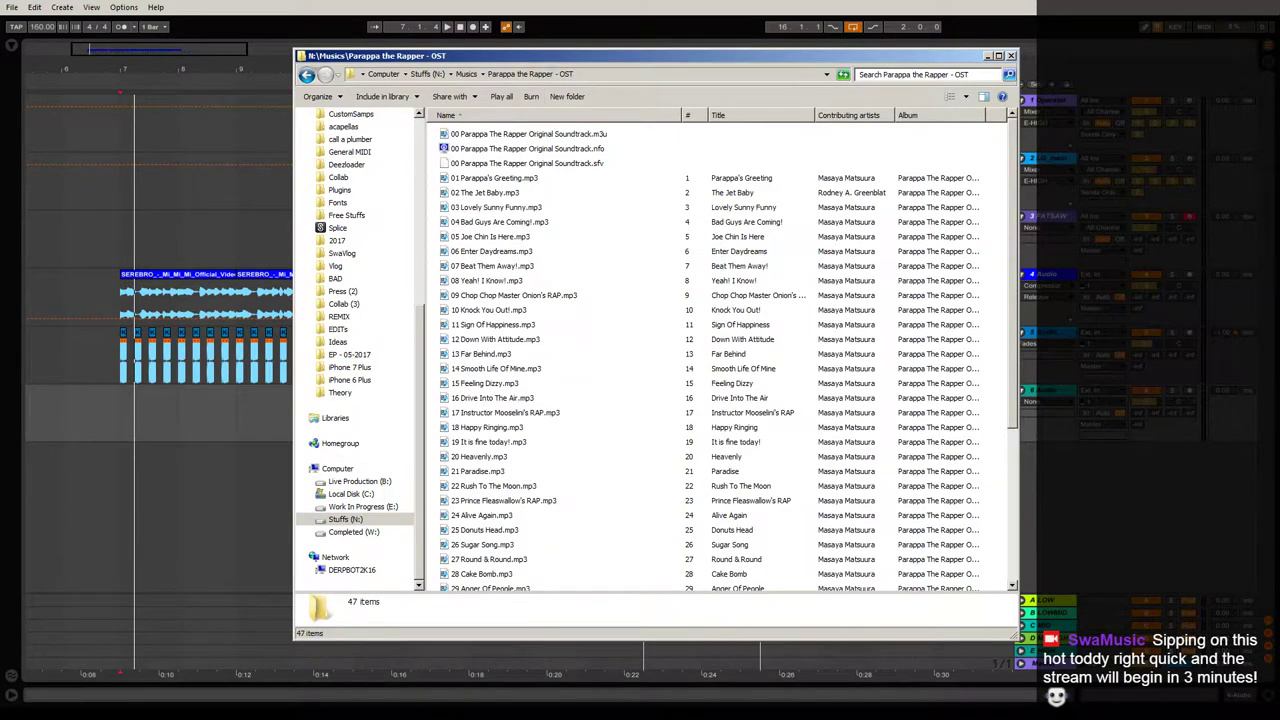
Select all the Parappa the Rapper soundtrack MP3 files and load them into VLC media player.
left_click(494, 178)
scroll(494, 300, "down", 6)
key("ctrl+a")
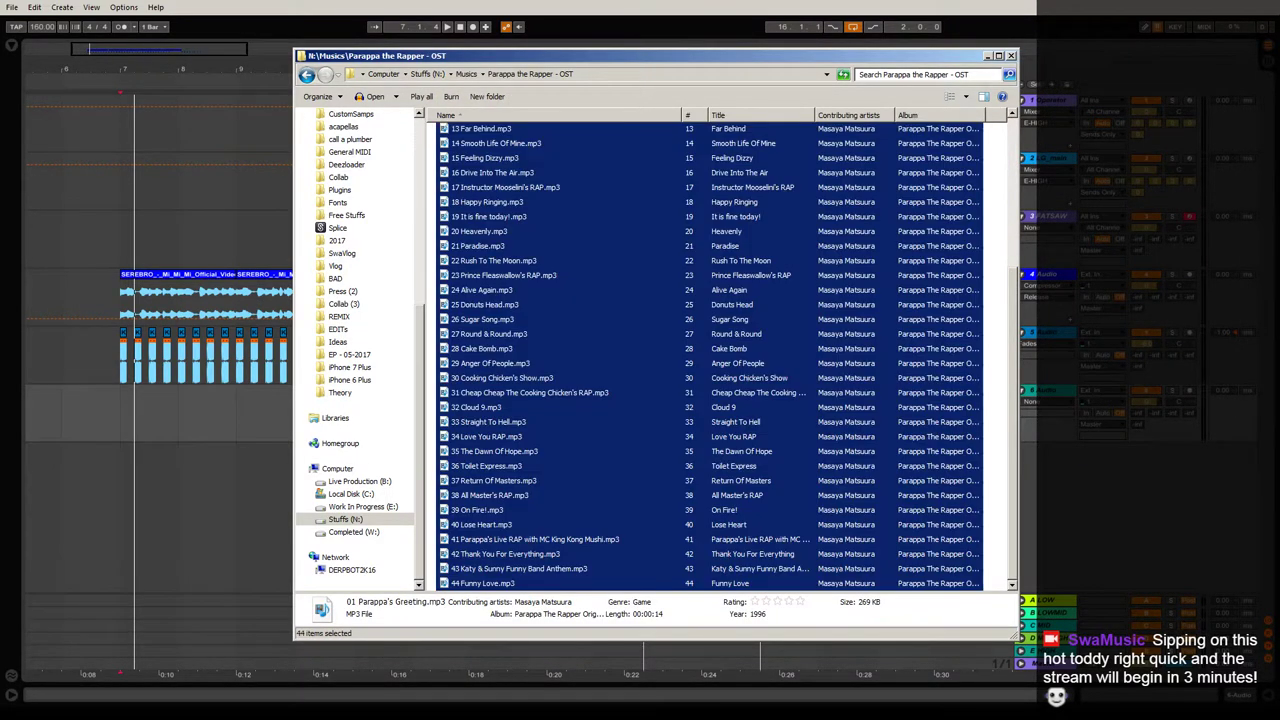
right_click(497, 229)
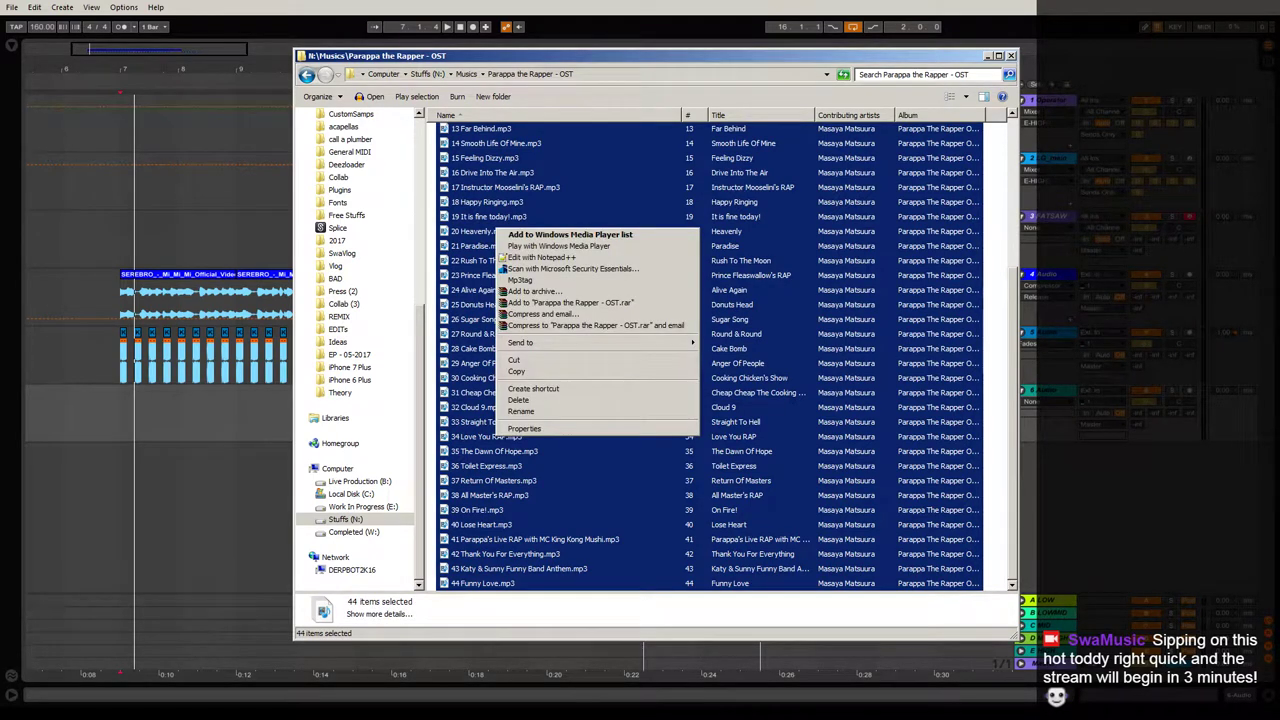
key("Escape")
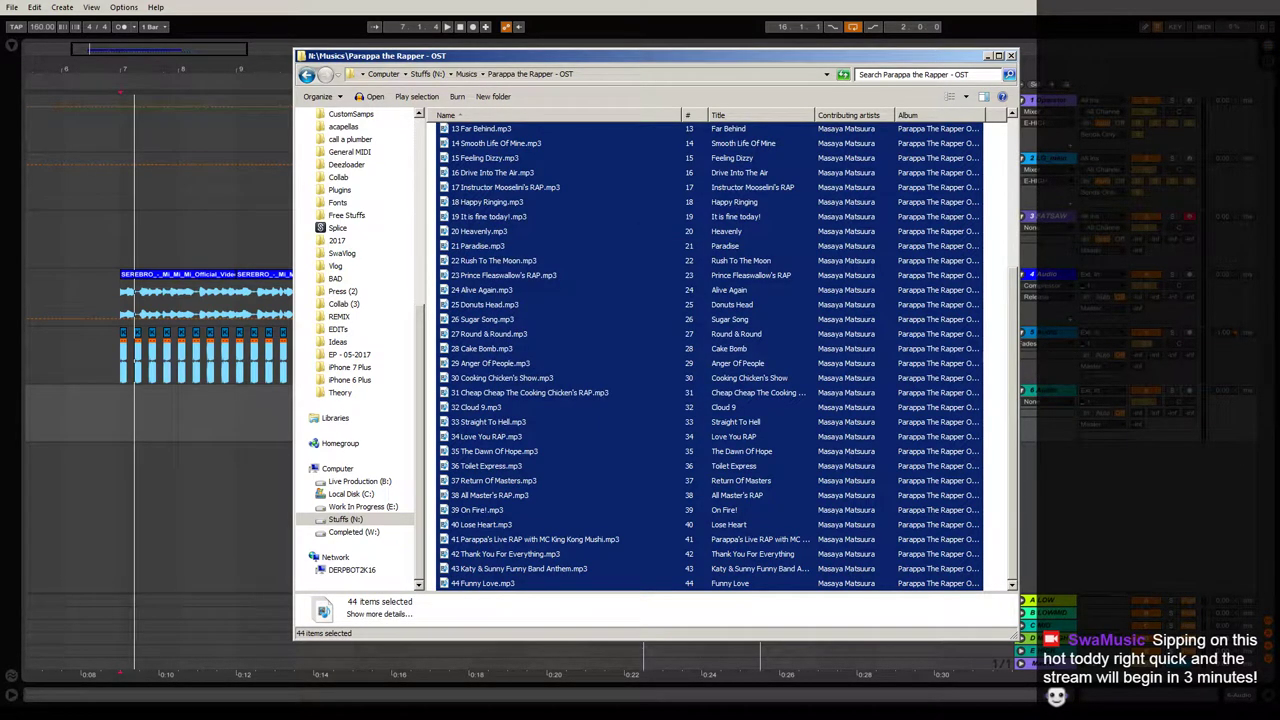
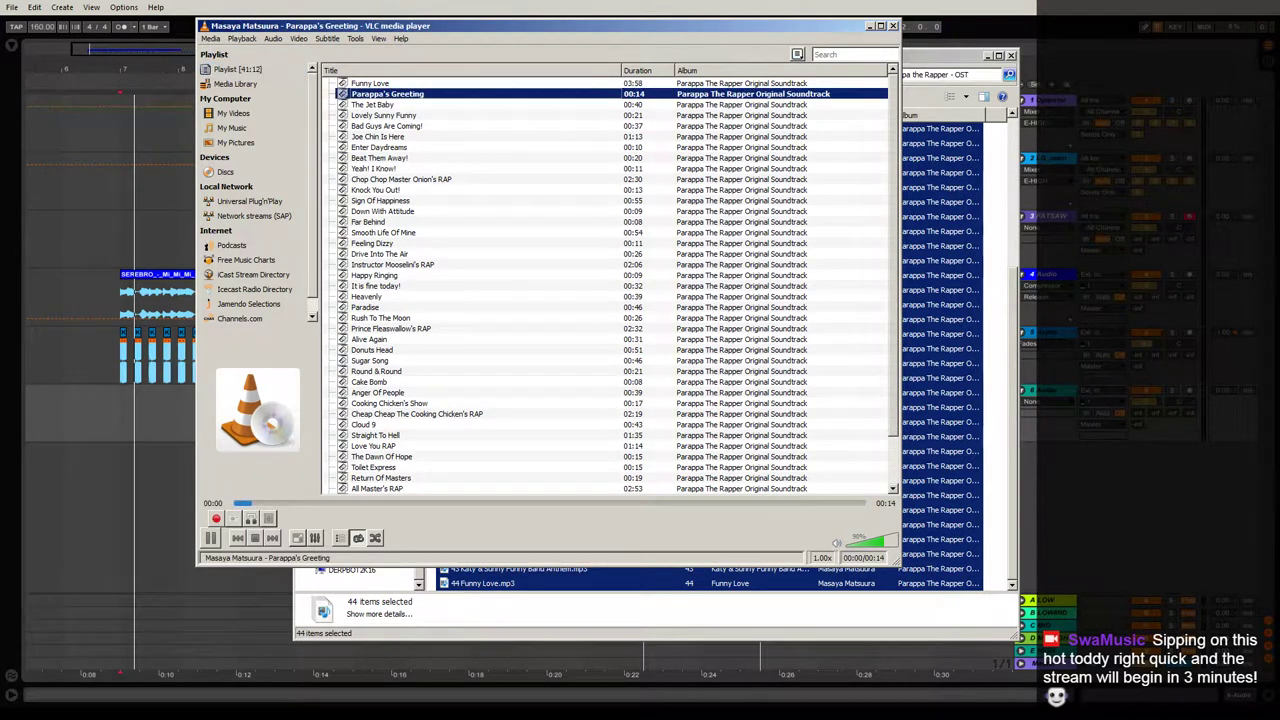
Audition the soundtrack's tracks from The Jet Baby through Yeah! I Know!, skipping ahead within the longer ones.
left_click(272, 538)
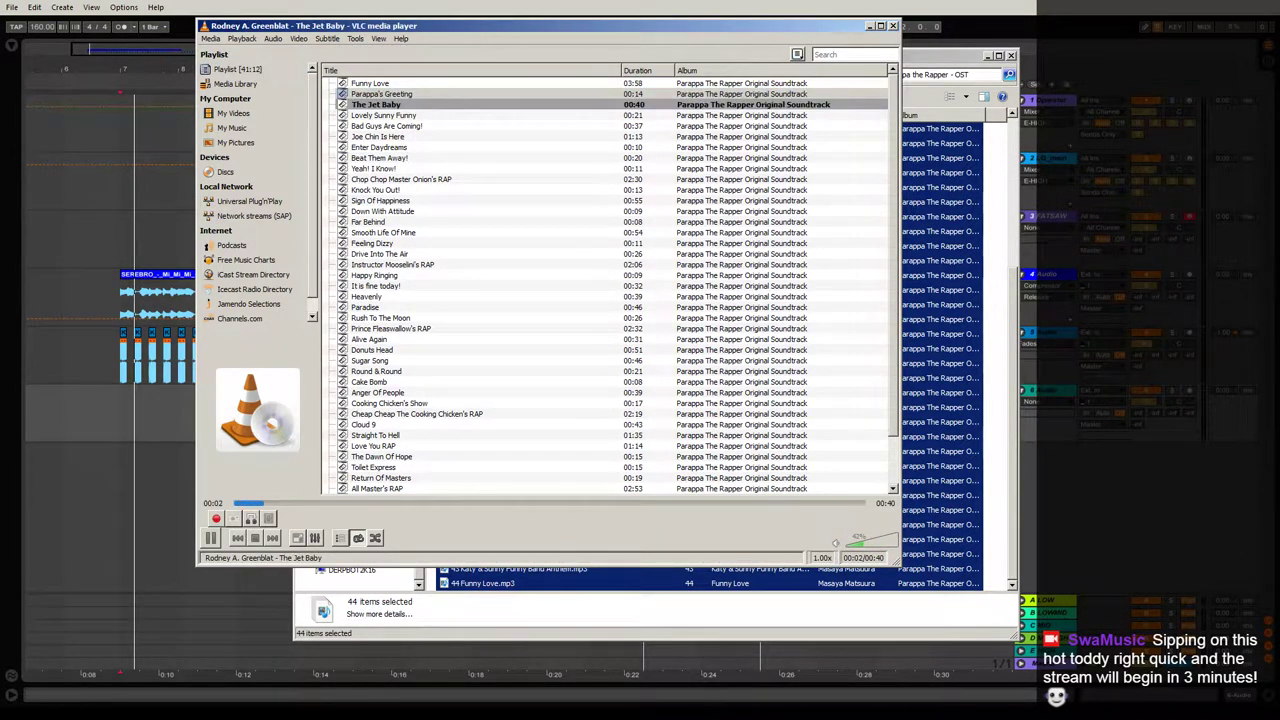
left_click(492, 503)
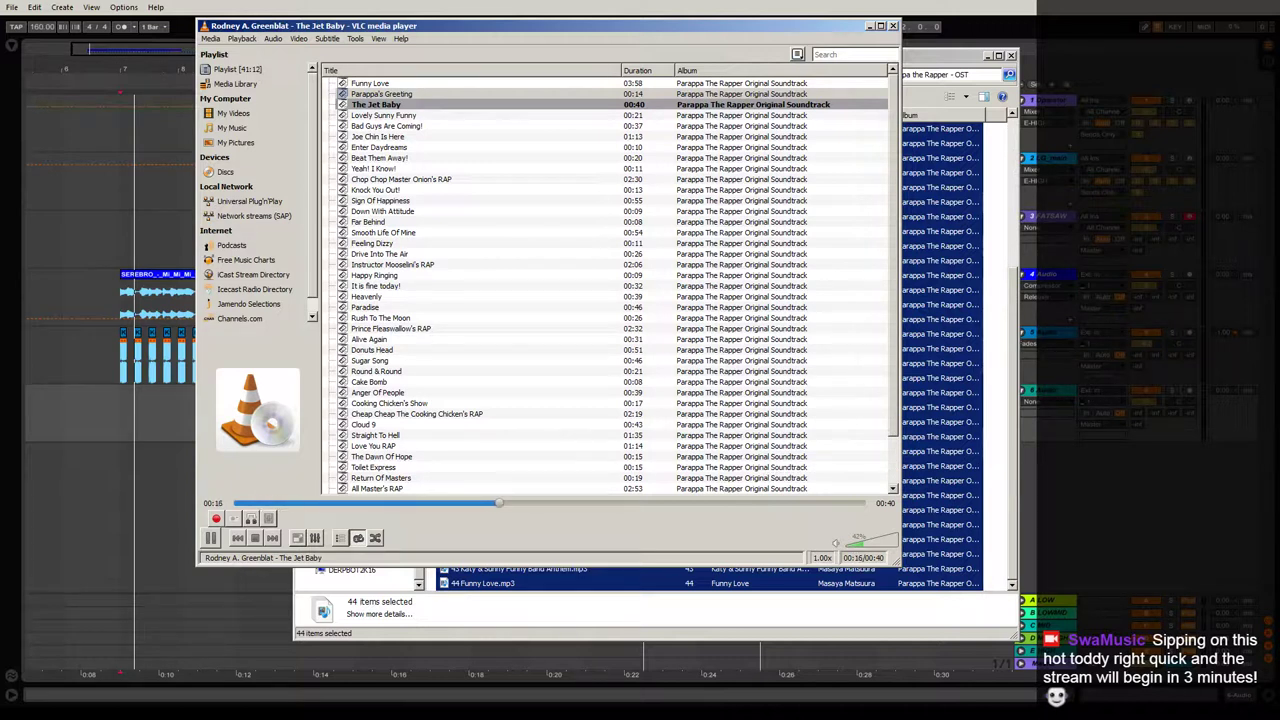
left_click(272, 538)
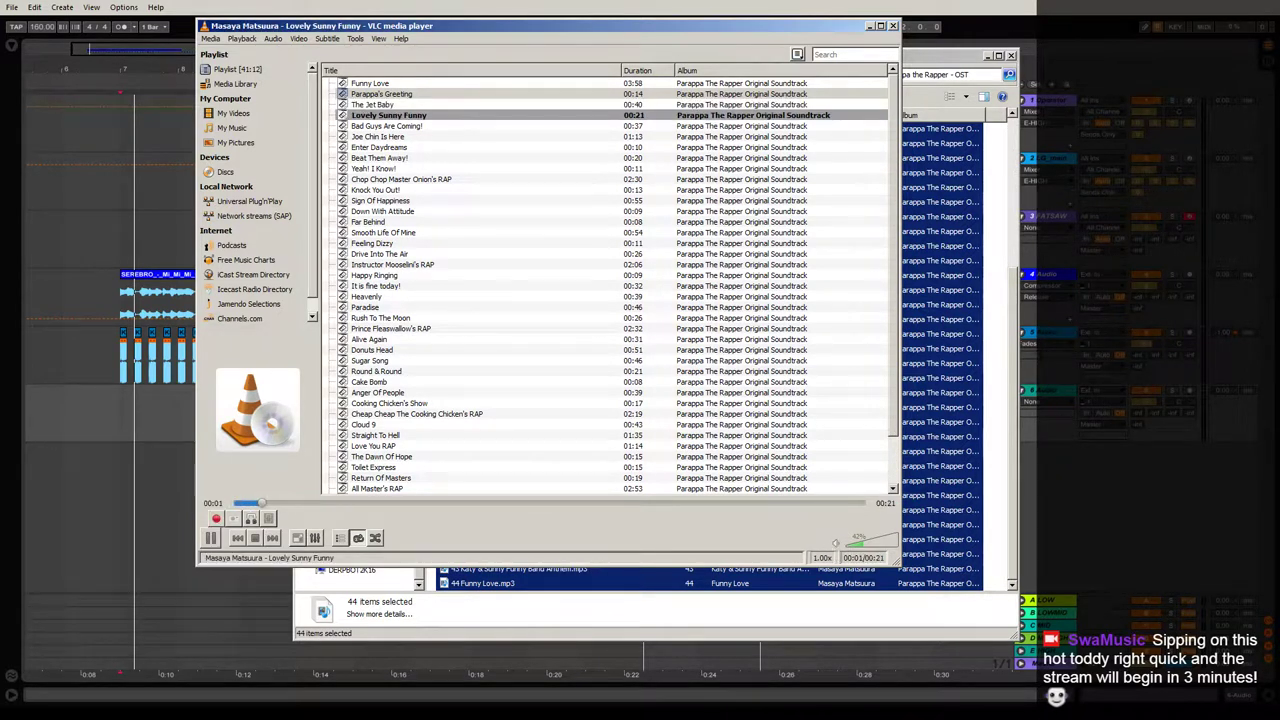
left_click(533, 503)
left_click(272, 538)
left_click(485, 503)
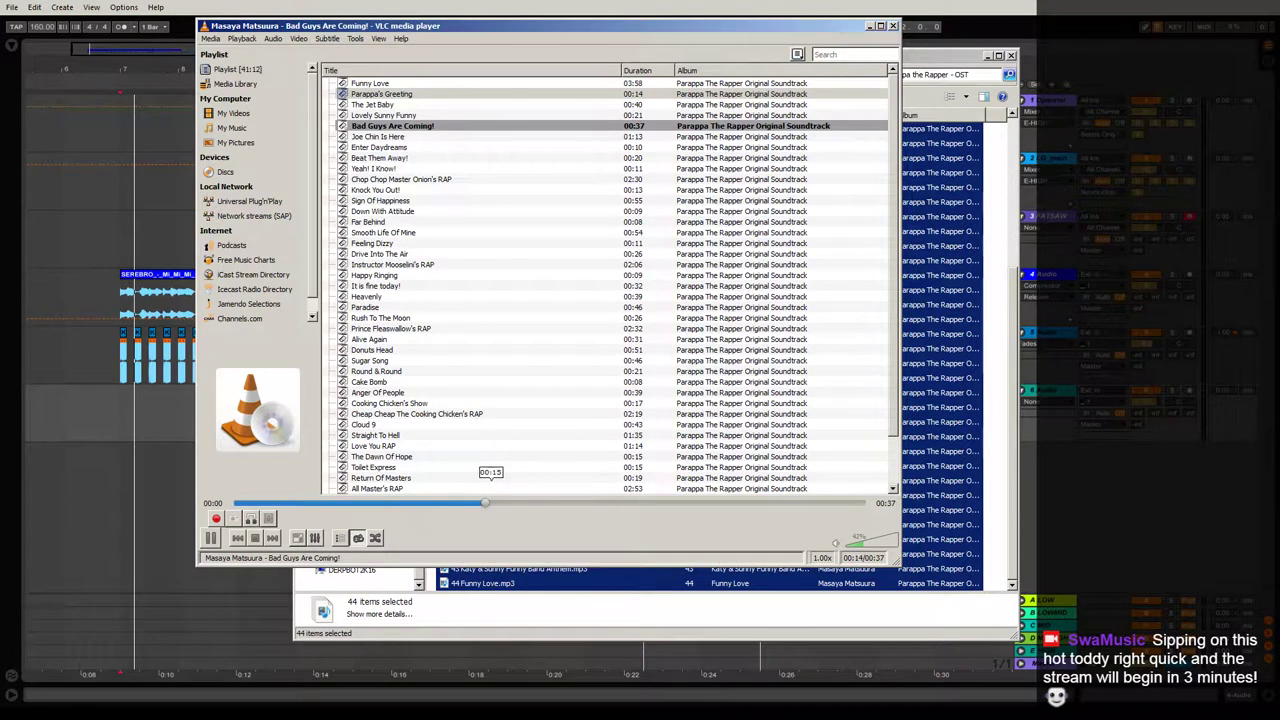
left_click(272, 538)
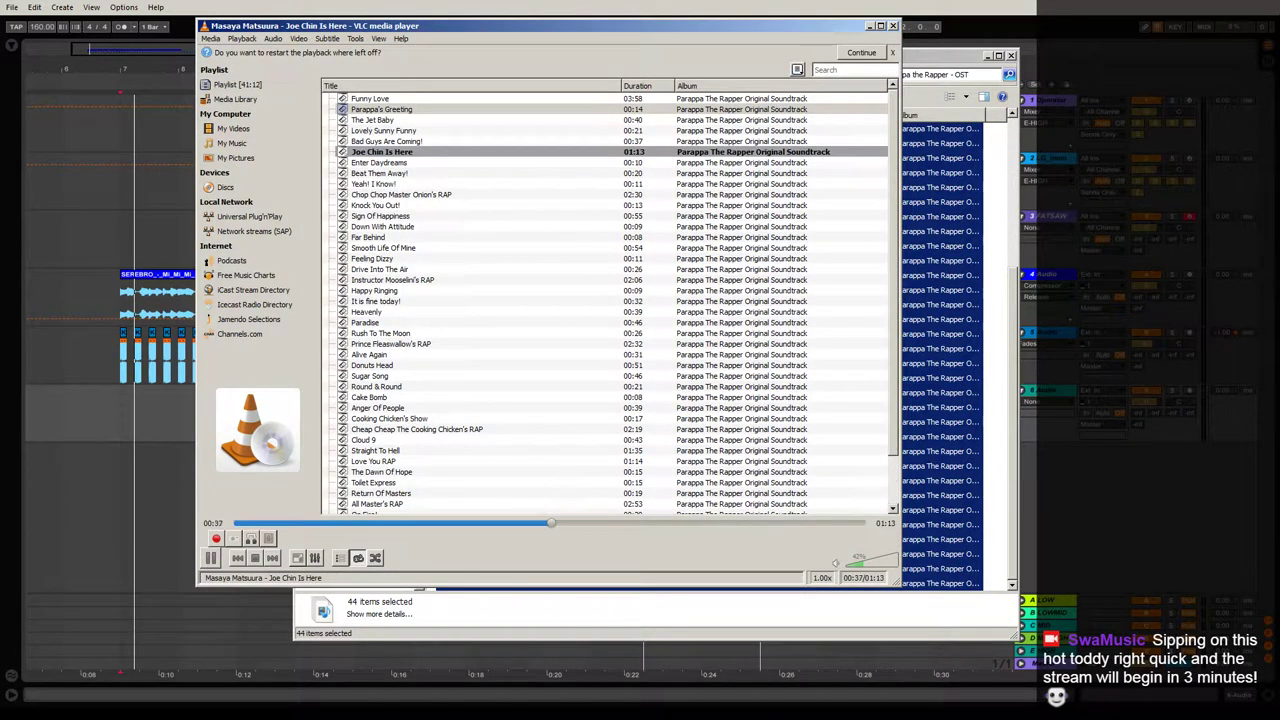
left_click(272, 558)
left_click(272, 558)
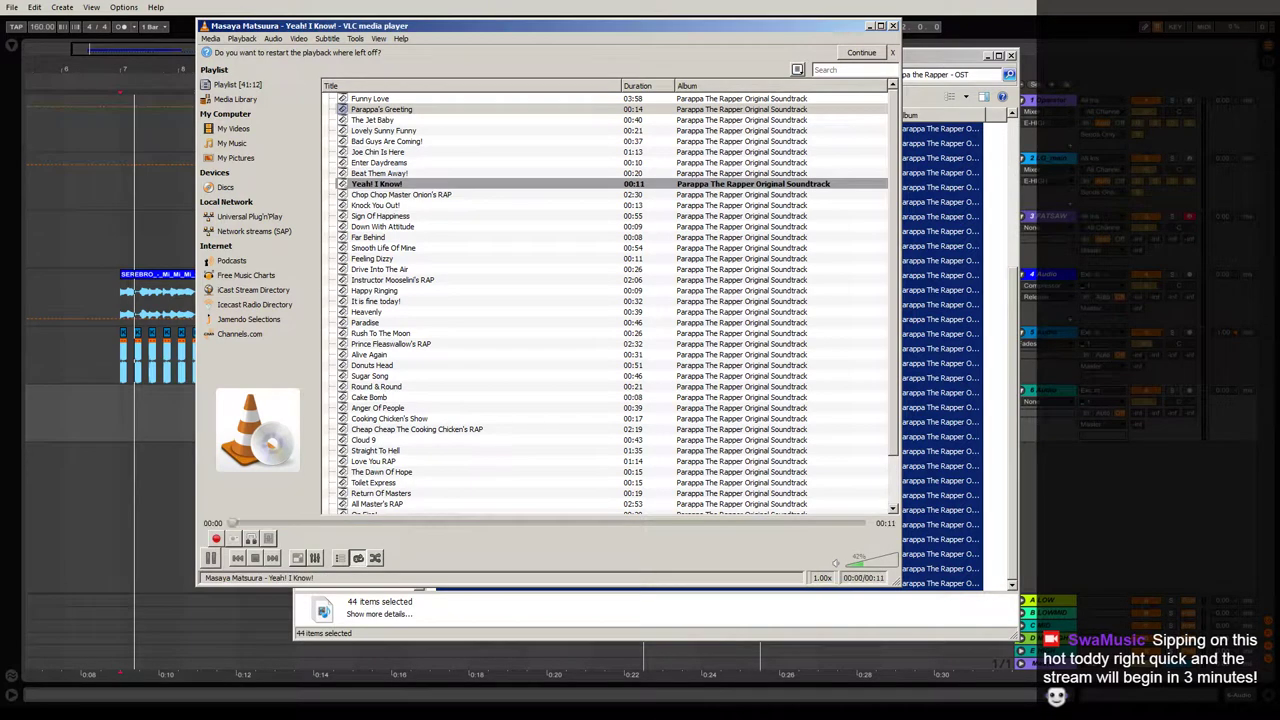
Audition parts of Chop Chop Master Onion's RAP, Knock You Out! and Sign Of Happiness.
left_click(272, 558)
left_click(272, 558)
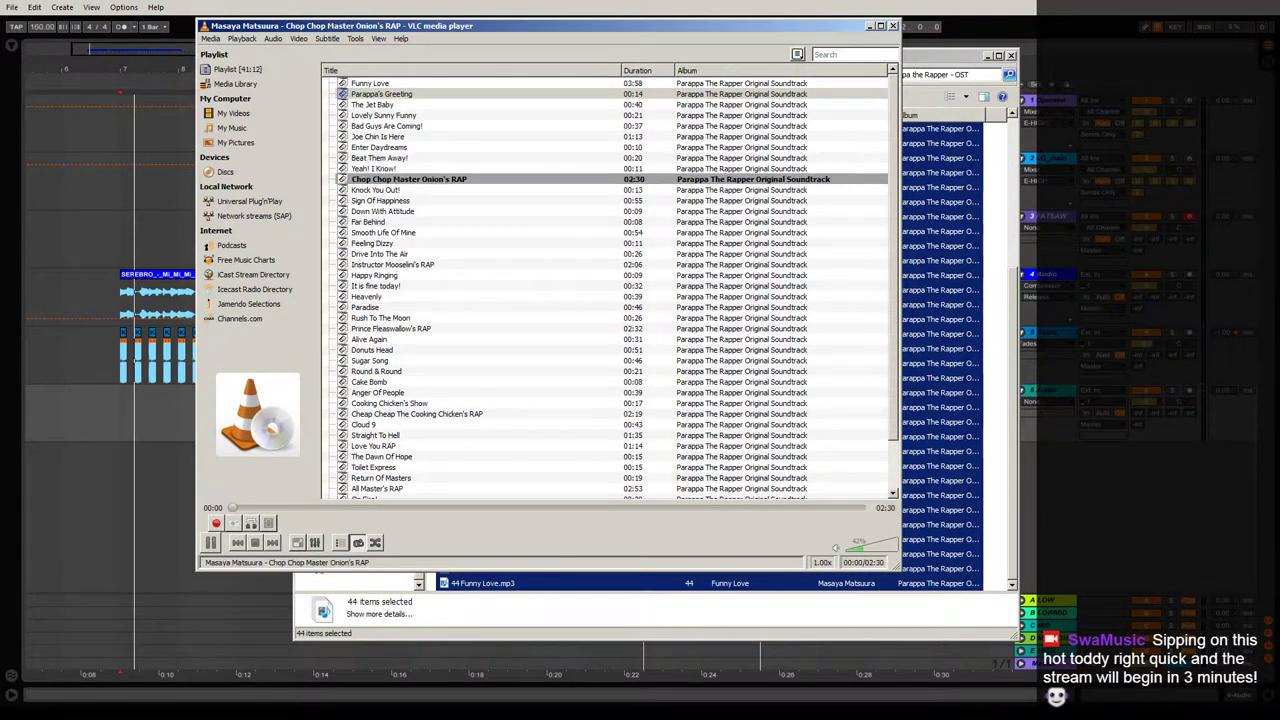
left_click(380, 508)
left_click(606, 508)
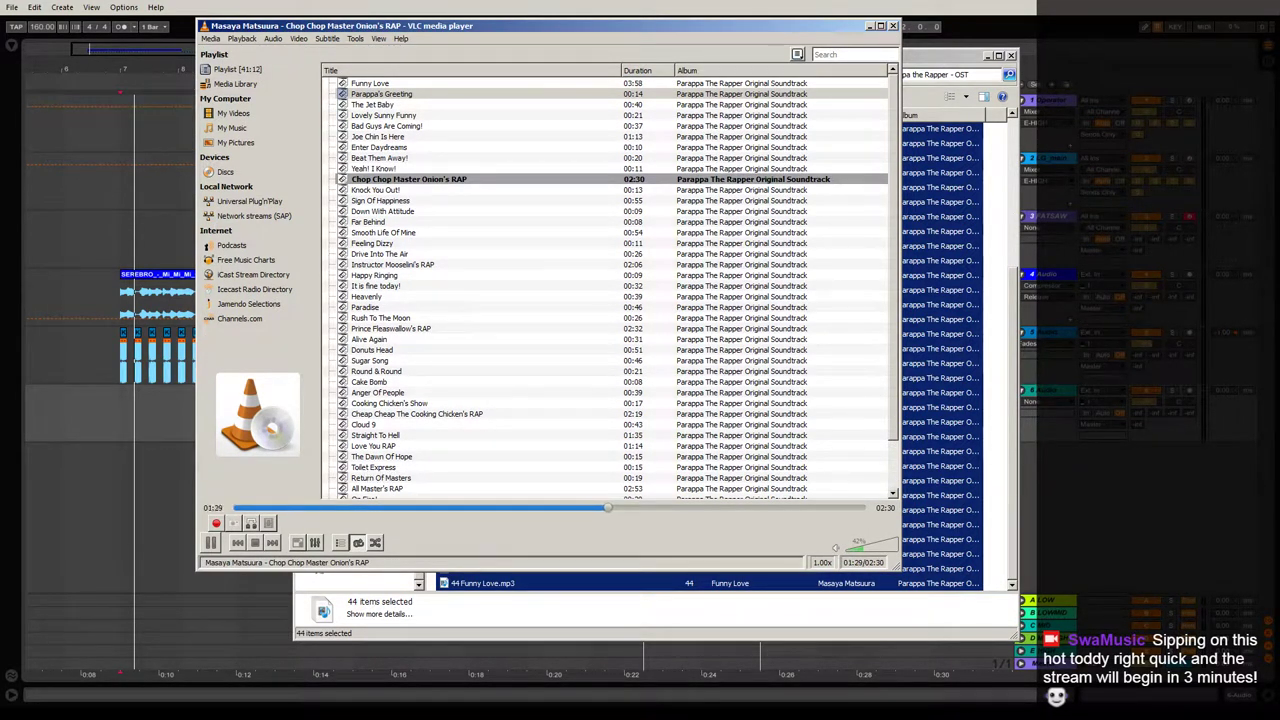
left_click(272, 542)
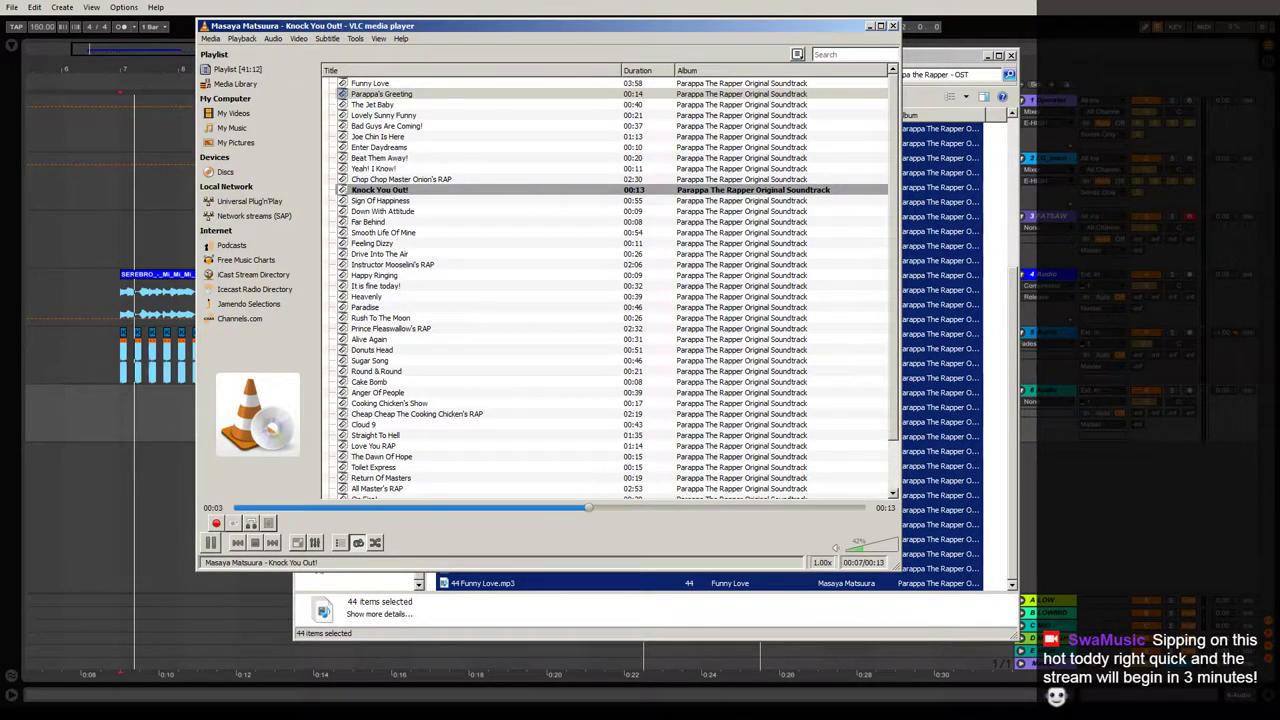
left_click(272, 542)
left_click(369, 508)
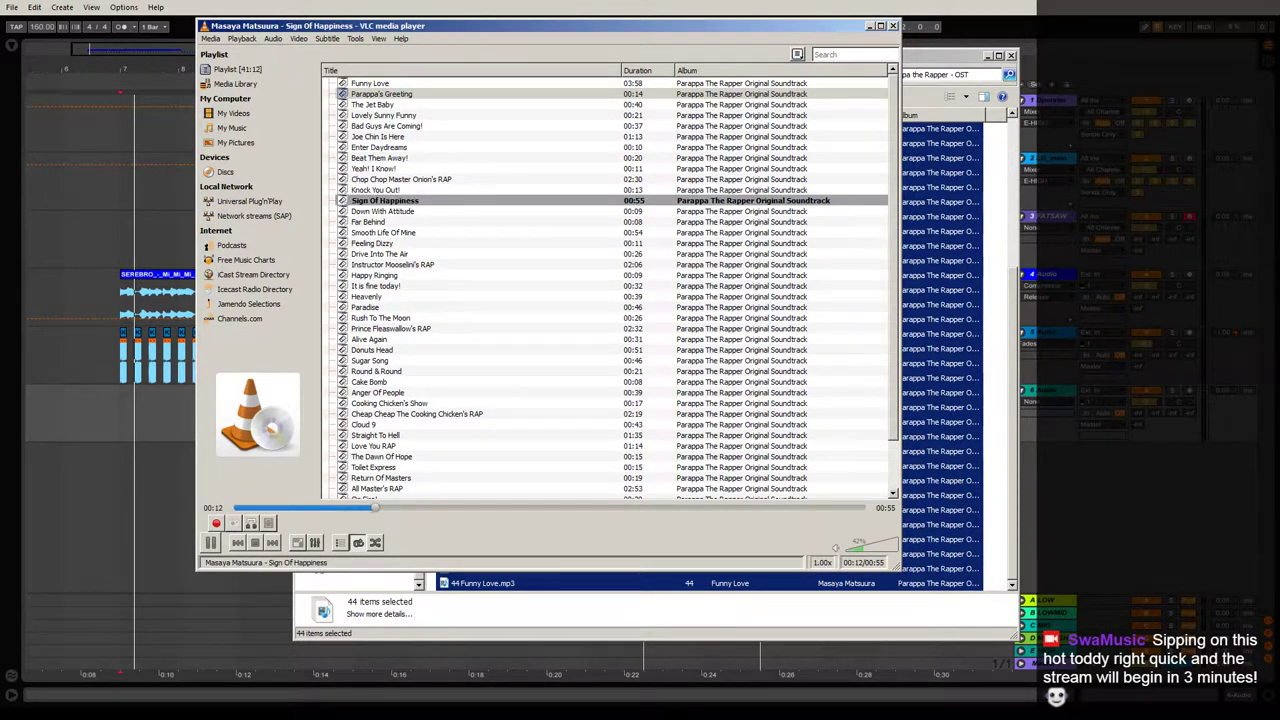
left_click(607, 508)
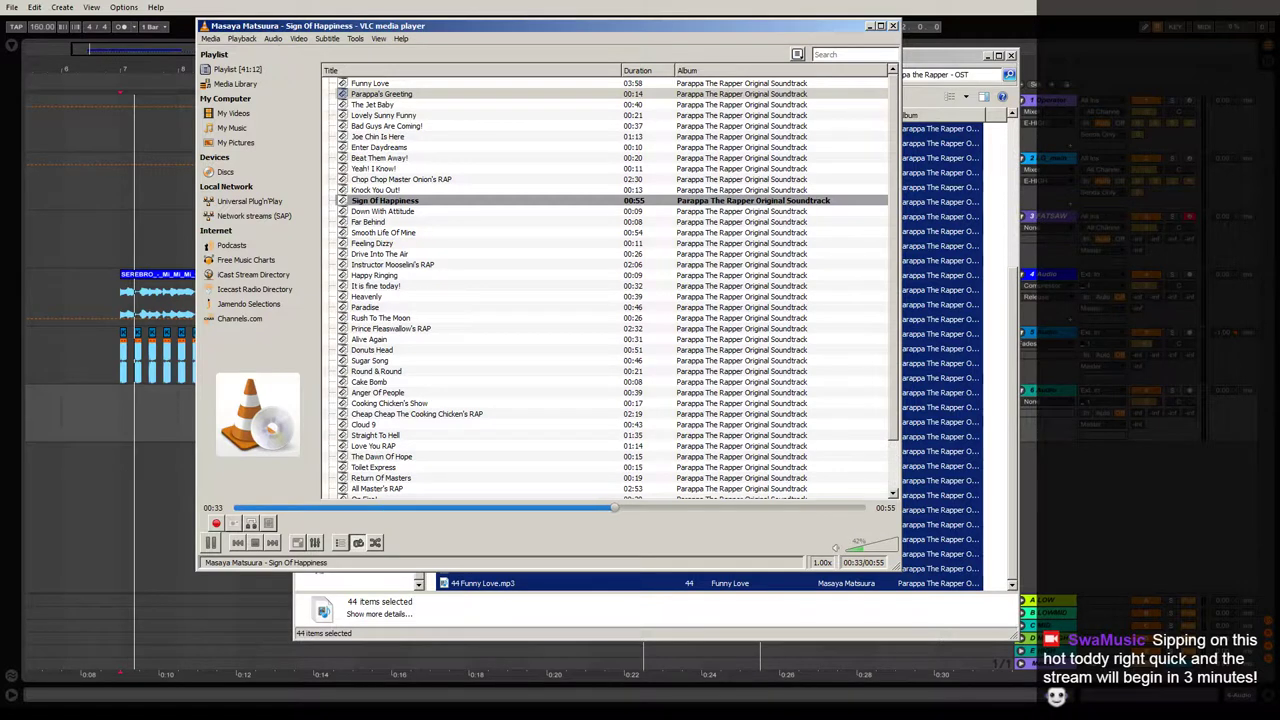
Audition the soundtrack's tracks from Down With Attitude through Drive Into The Air, skipping ahead within Far Behind and Smooth Life Of Mine.
left_click(272, 542)
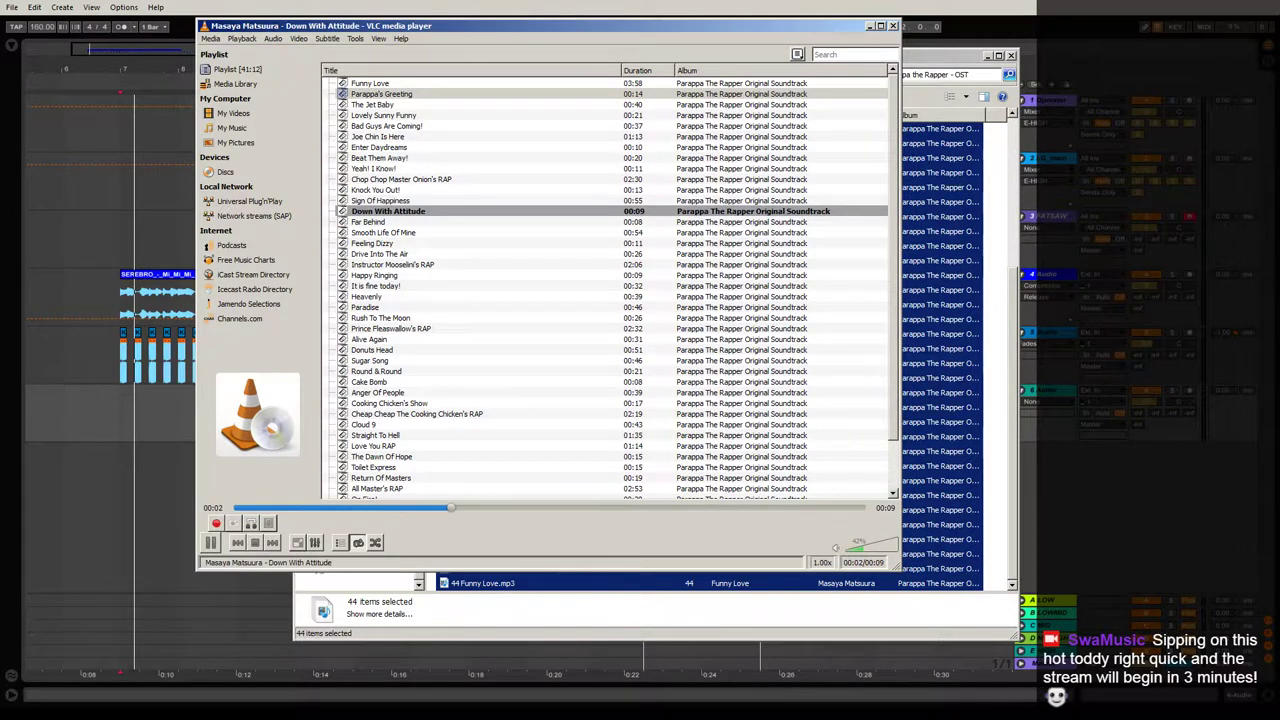
left_click(272, 542)
left_click(548, 508)
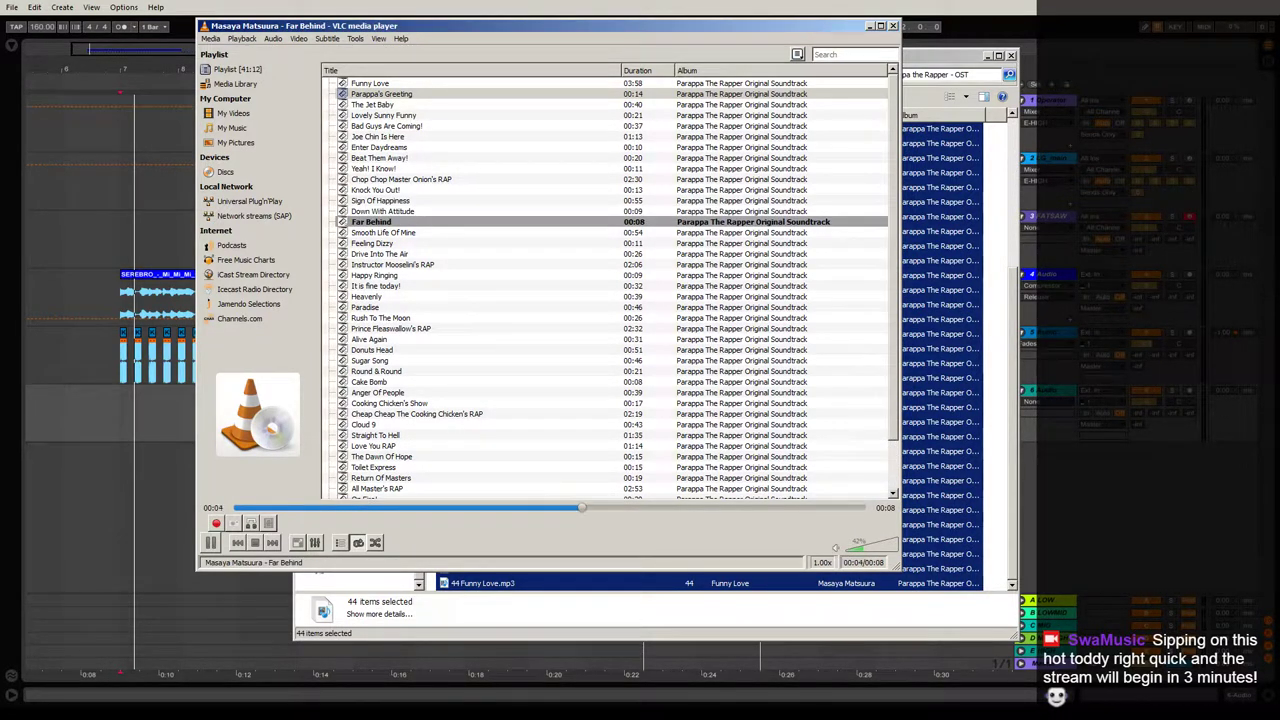
left_click(272, 542)
left_click(406, 508)
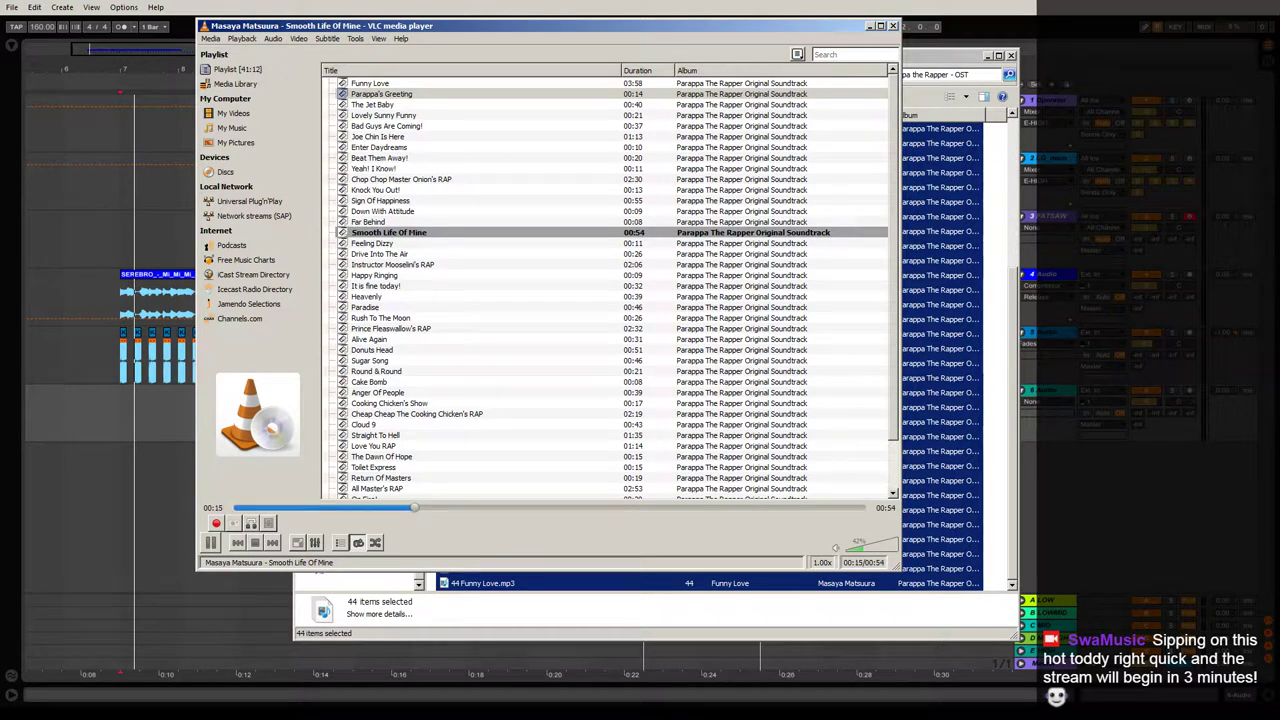
left_click(272, 542)
left_click(272, 542)
Audition Instructor Mooselini's RAP from about 00:34, 01:09 and 01:37.
left_click(272, 542)
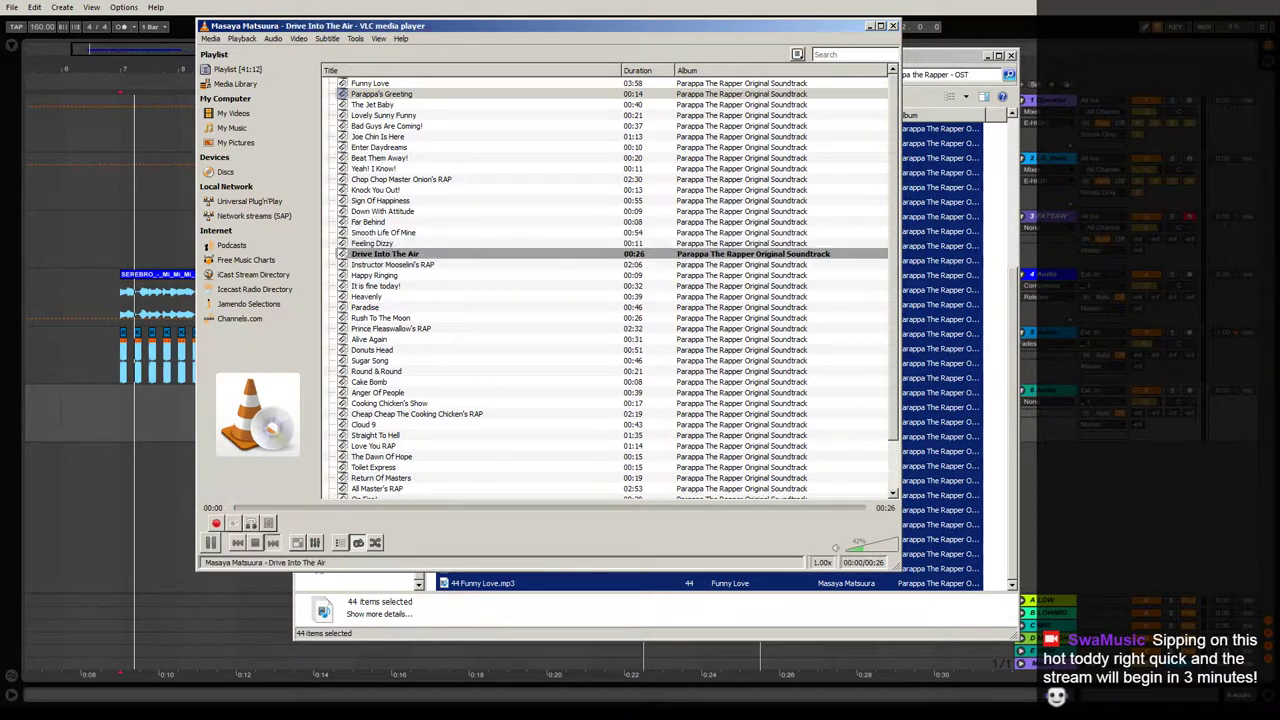
left_click(404, 508)
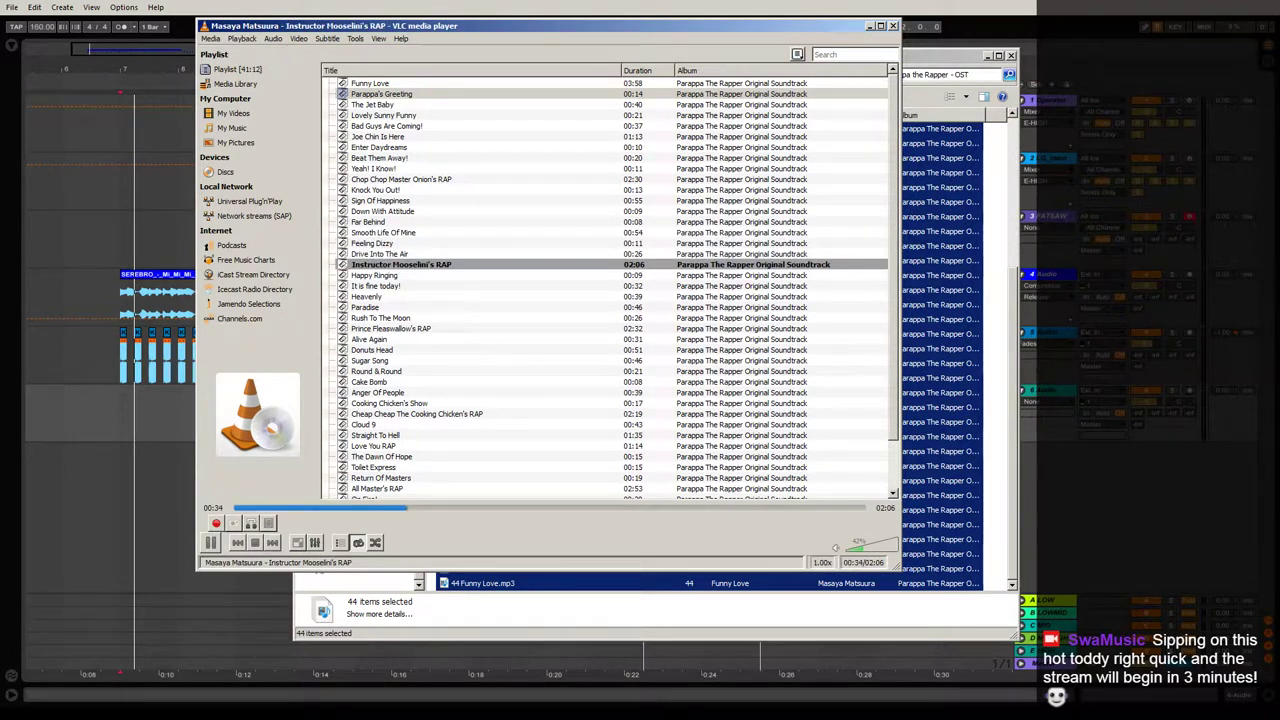
left_click(579, 508)
left_click(722, 508)
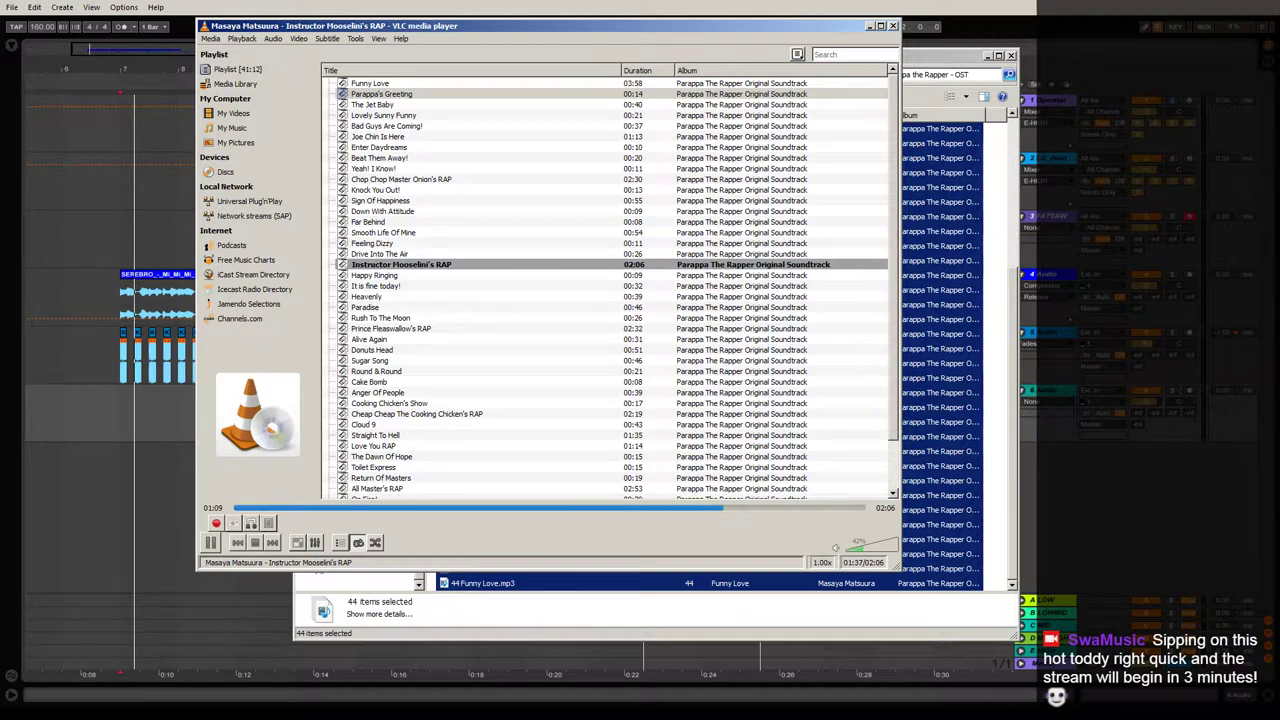
Skip through Happy Ringing to Rush To The Moon and audition Prince Fleaswallow's RAP from about 00:40 and 01:07.
left_click(272, 542)
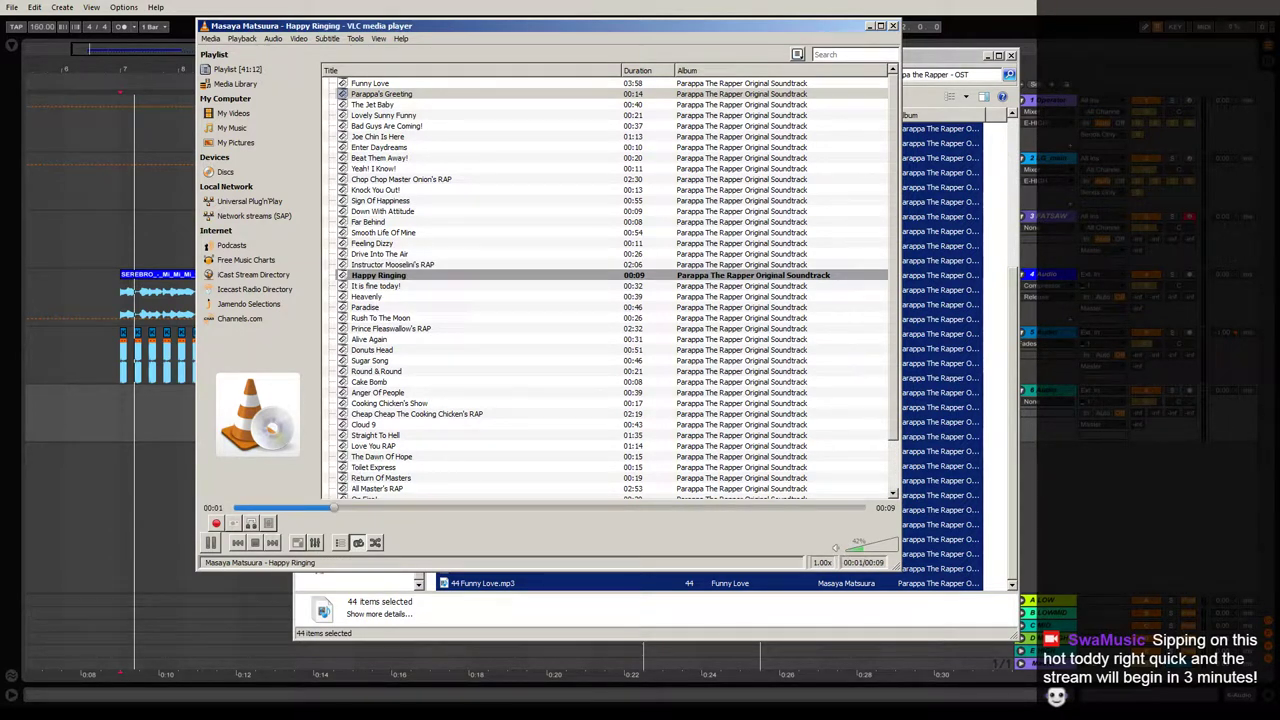
left_click(272, 542)
left_click(272, 542)
left_click(272, 542)
left_click(272, 542)
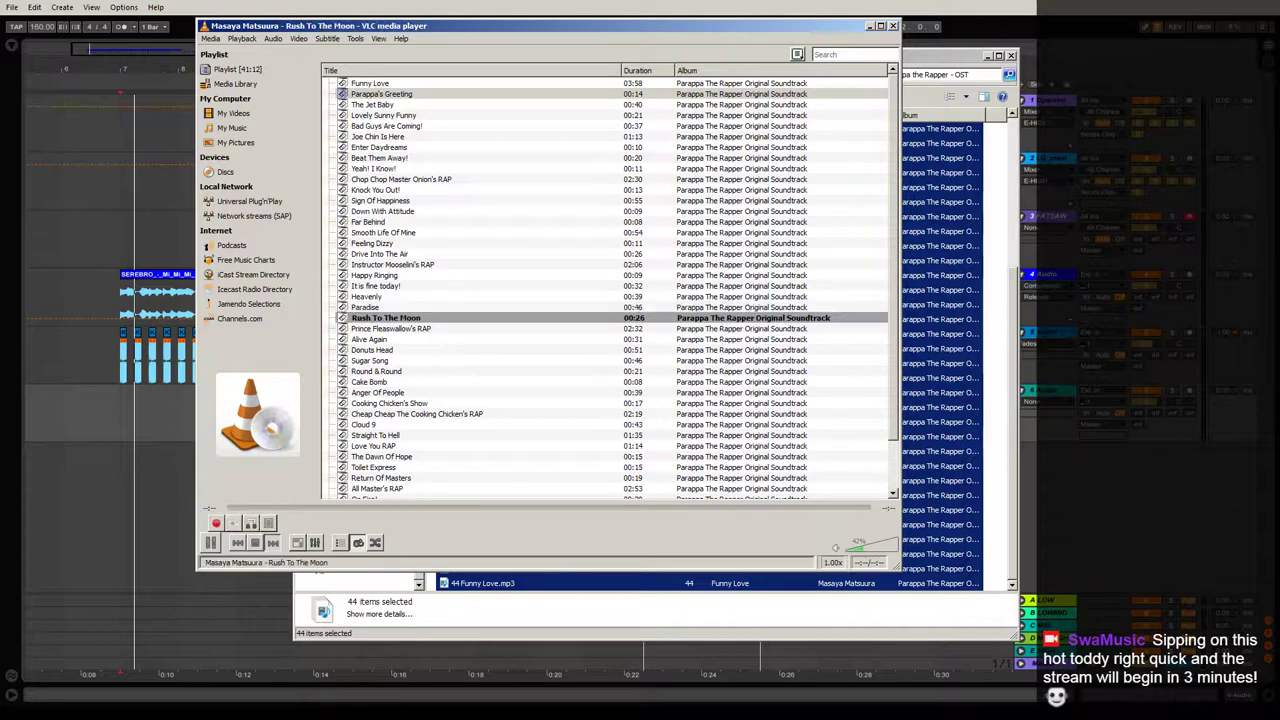
left_click(272, 542)
left_click(398, 508)
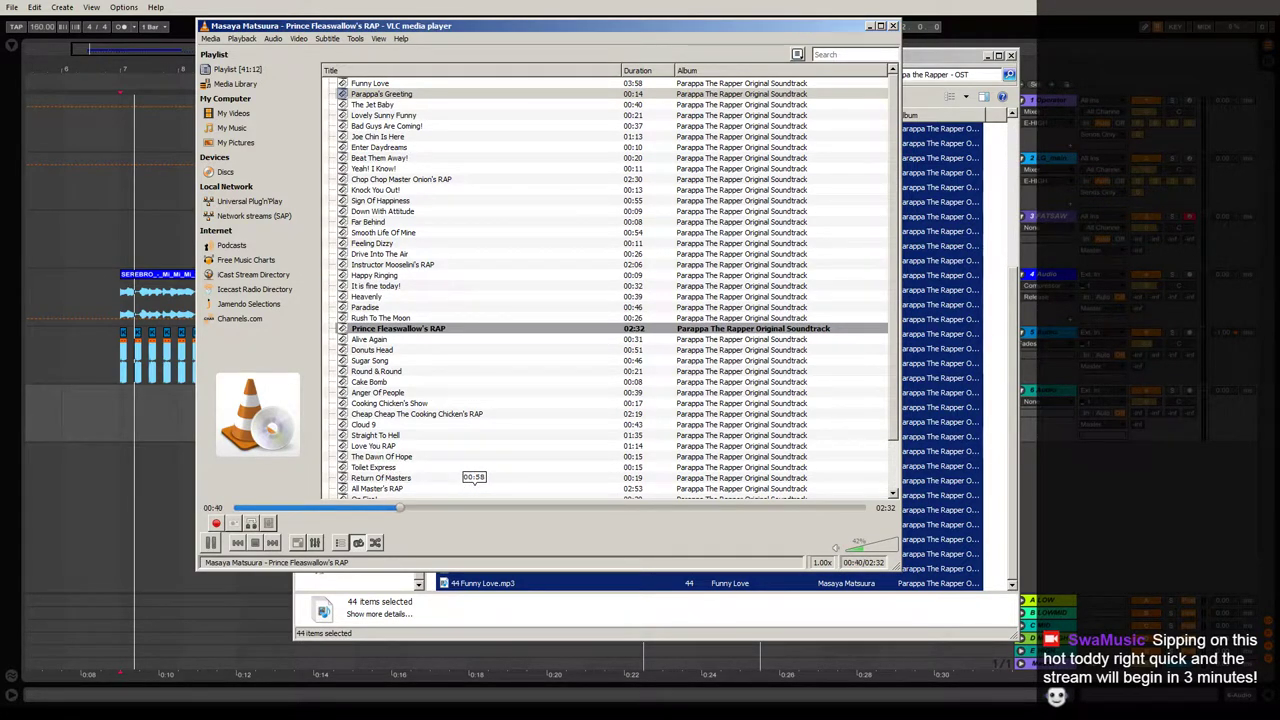
left_click(512, 508)
Audition excerpts of Cheap Cheap The Cooking Chicken's RAP, All Master's RAP and Parappa's Live RAP with MC King Kong Mushi.
scroll(512, 470, "down", 2)
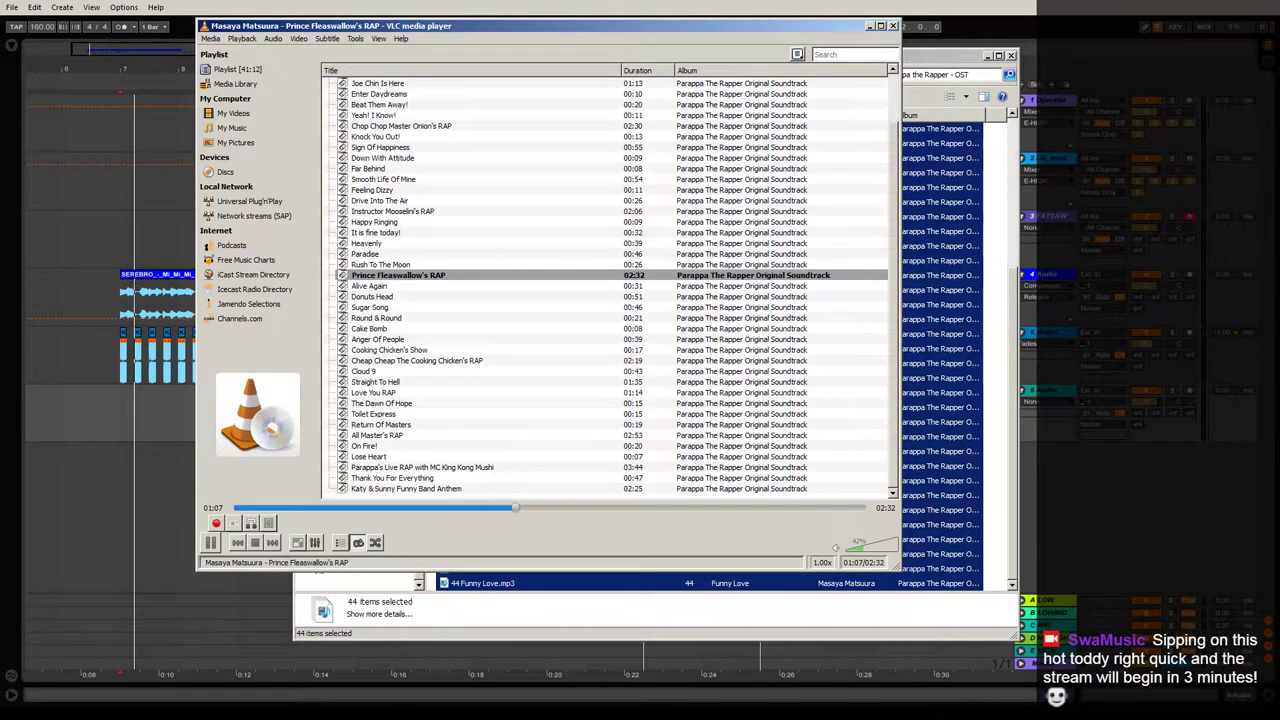
double_click(430, 361)
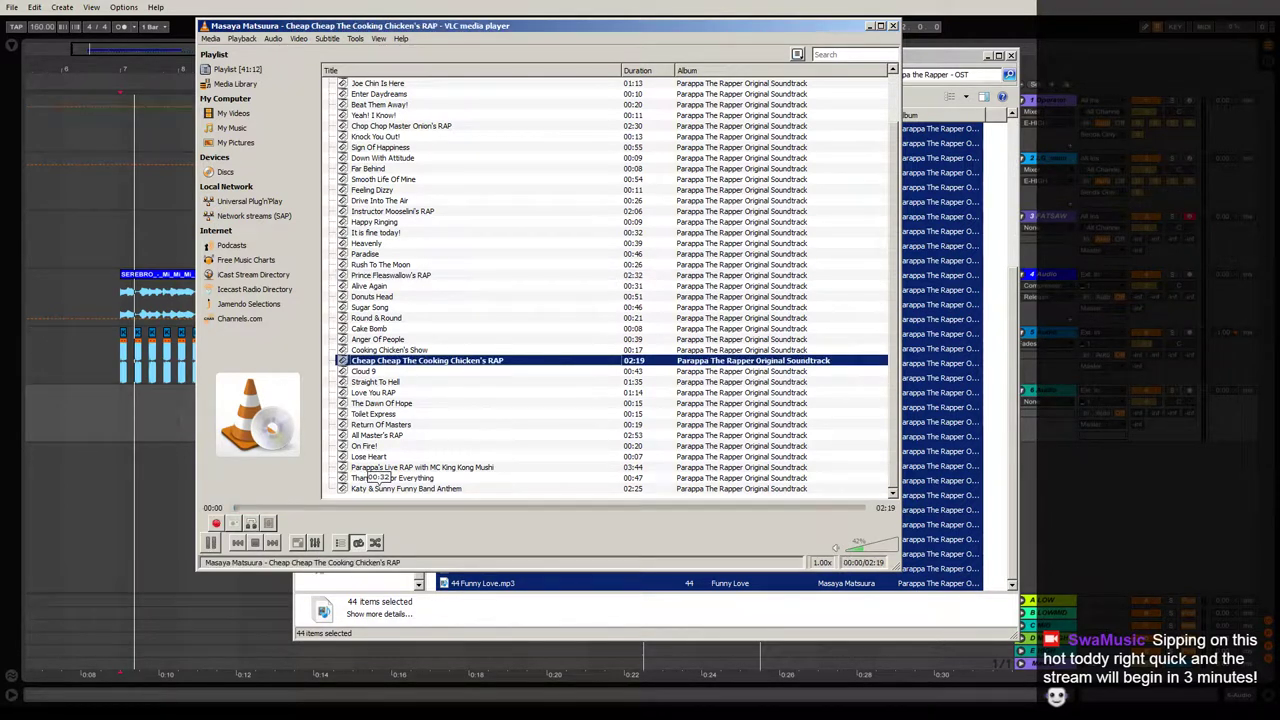
left_click(380, 508)
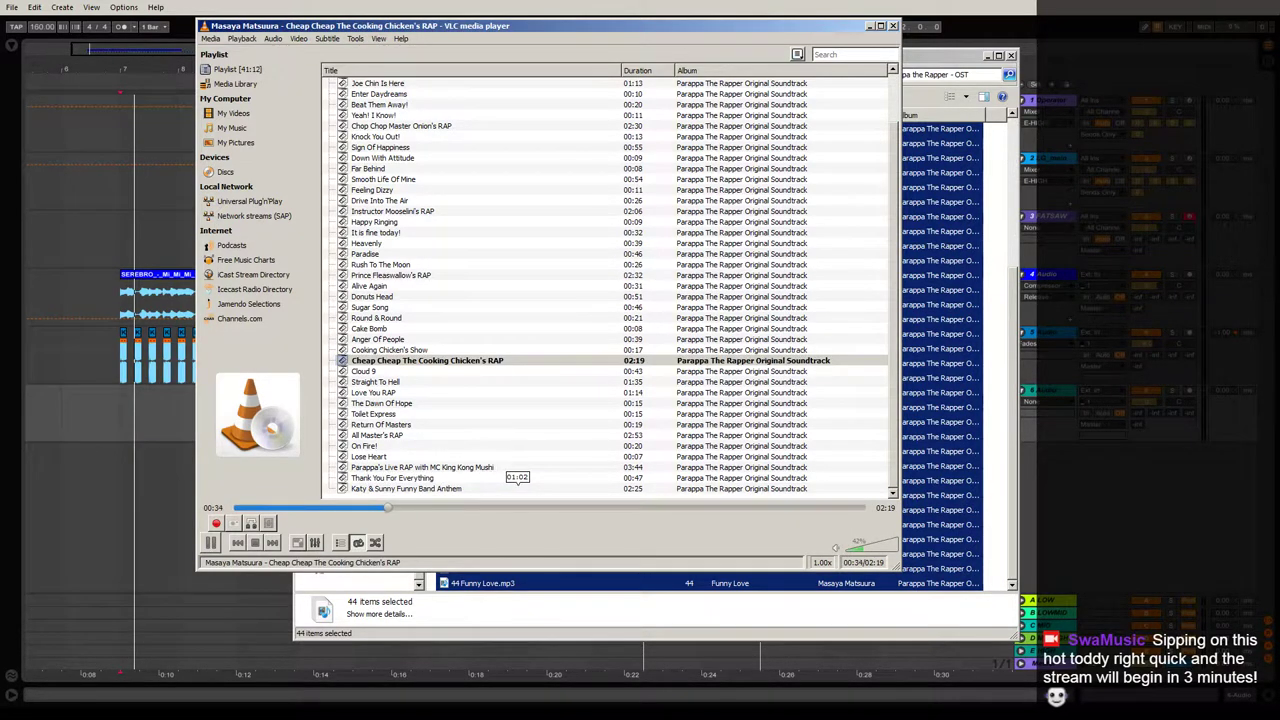
double_click(380, 435)
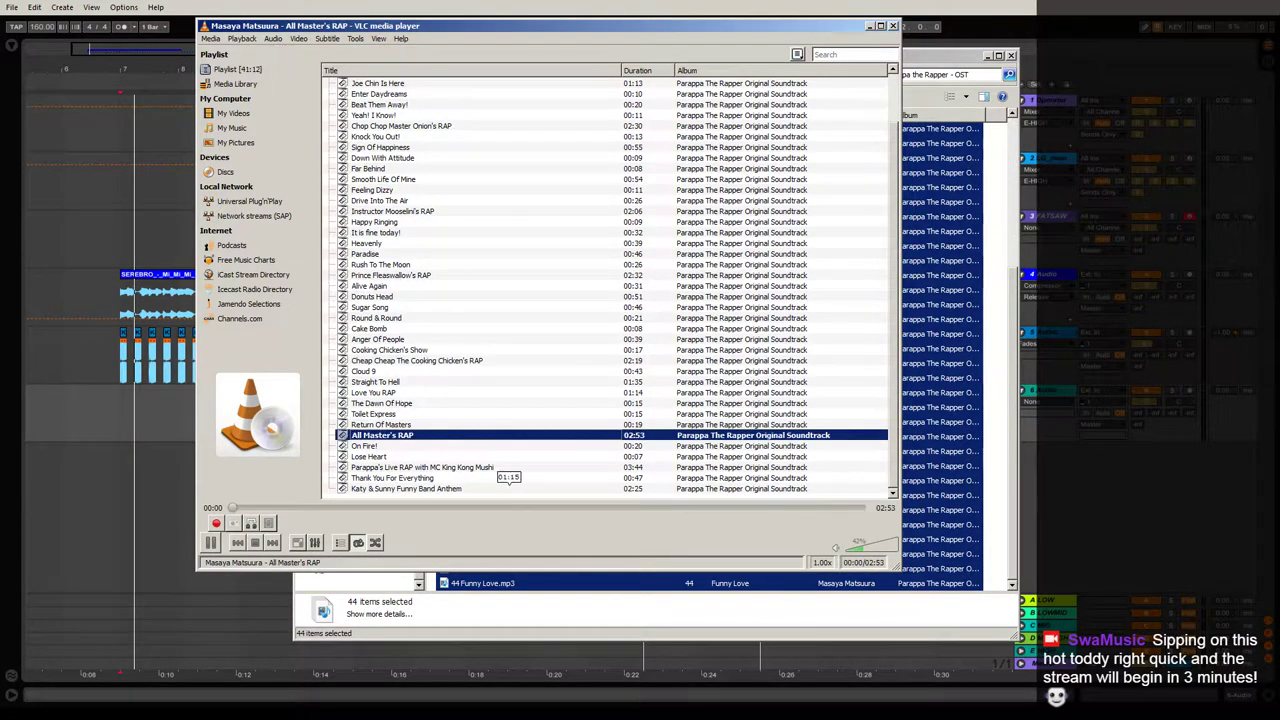
left_click(463, 508)
double_click(410, 467)
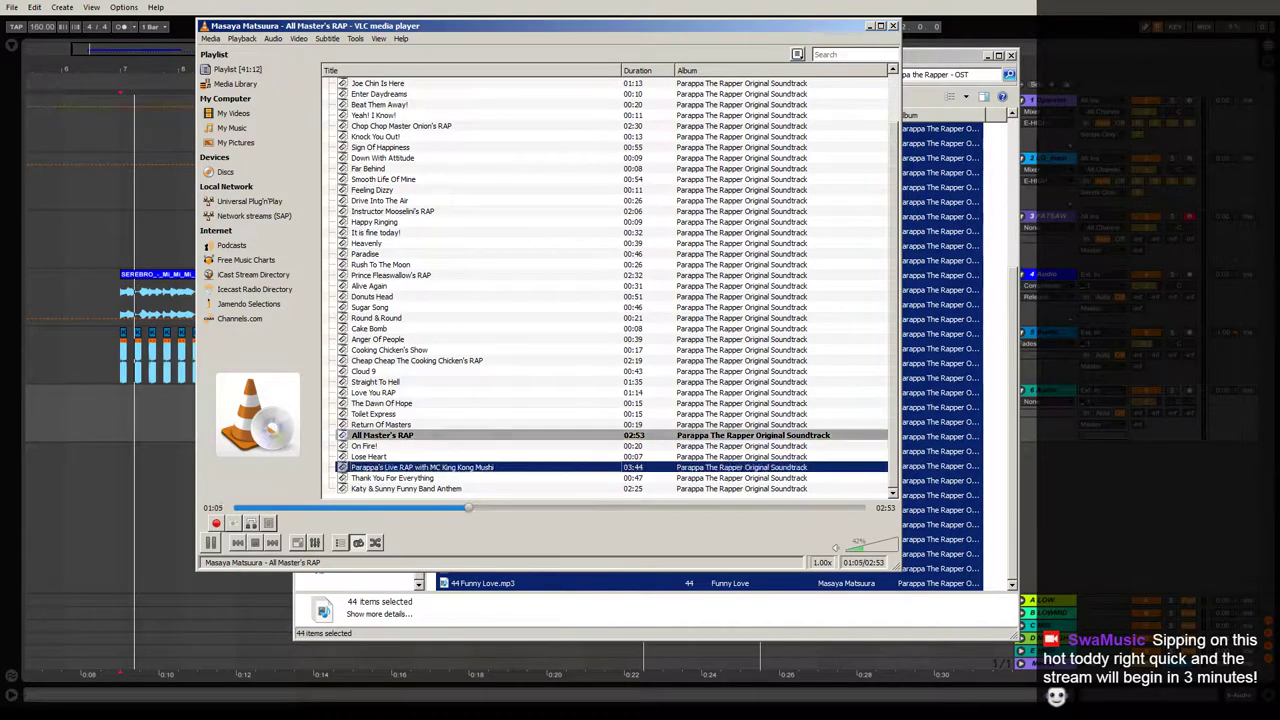
left_click(415, 508)
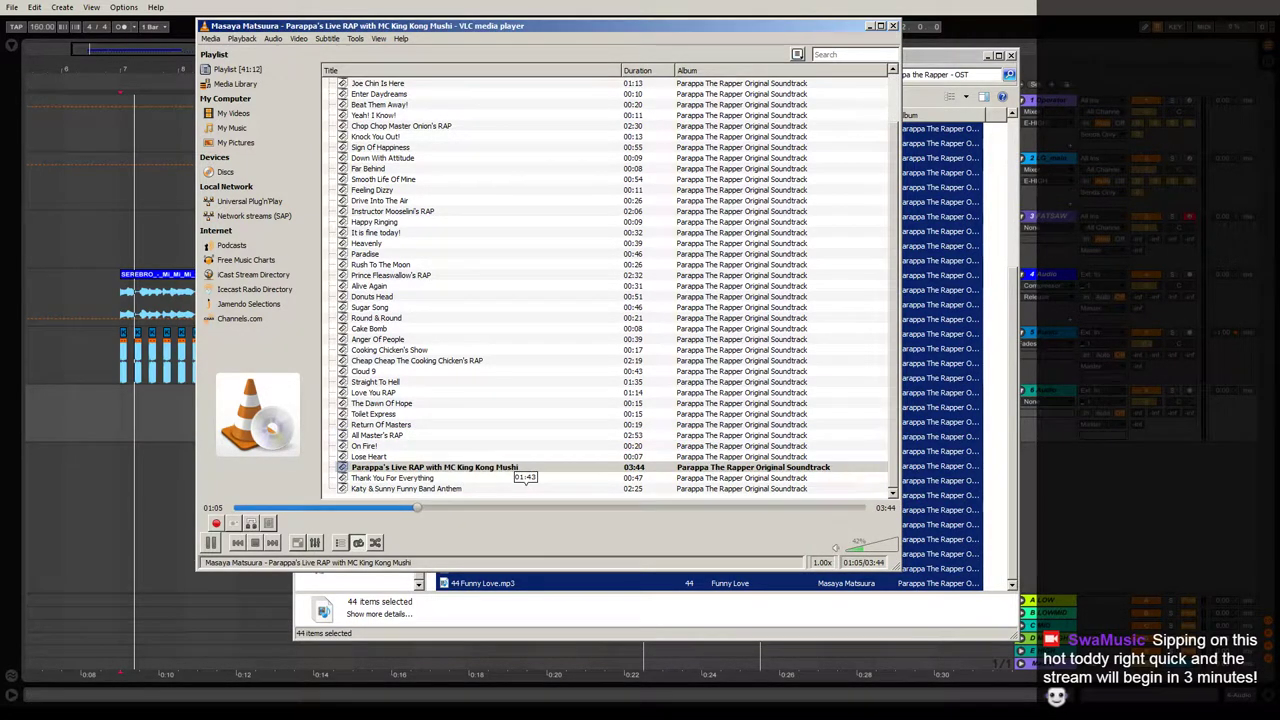
Audition several parts of Katy & Sunny Funny Band Anthem, from the beginning to near the end.
double_click(415, 488)
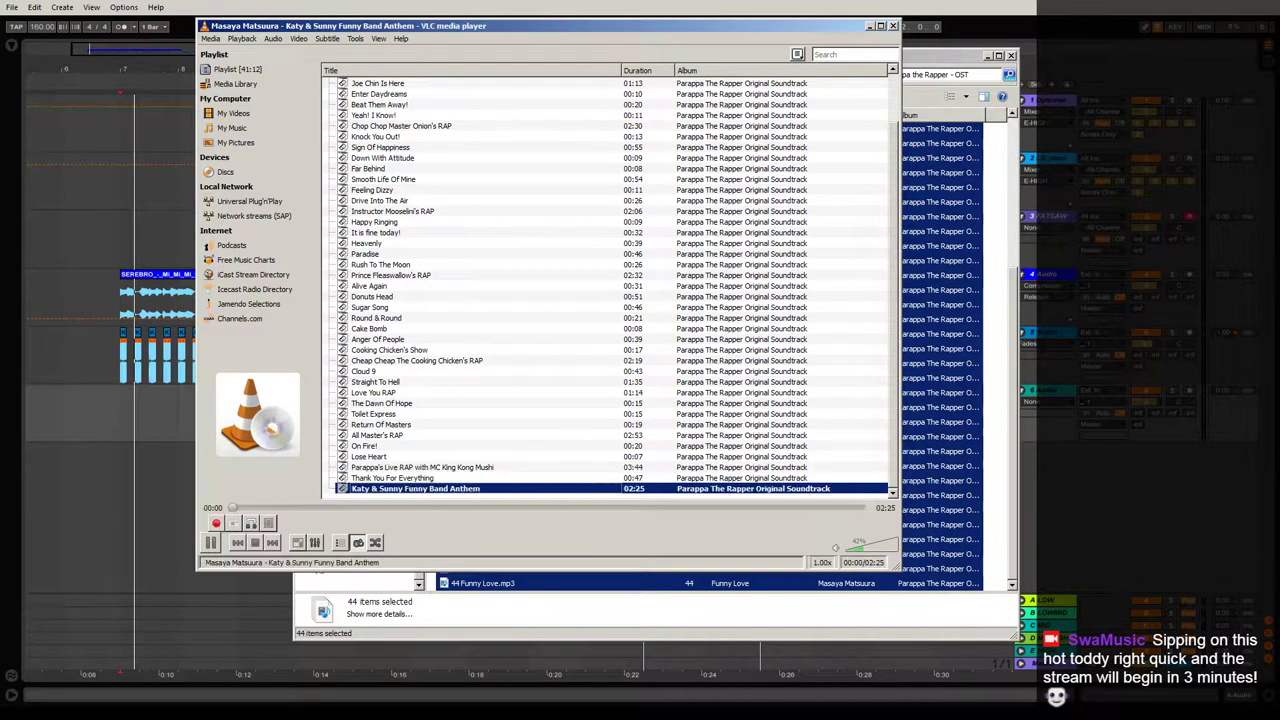
left_click(378, 508)
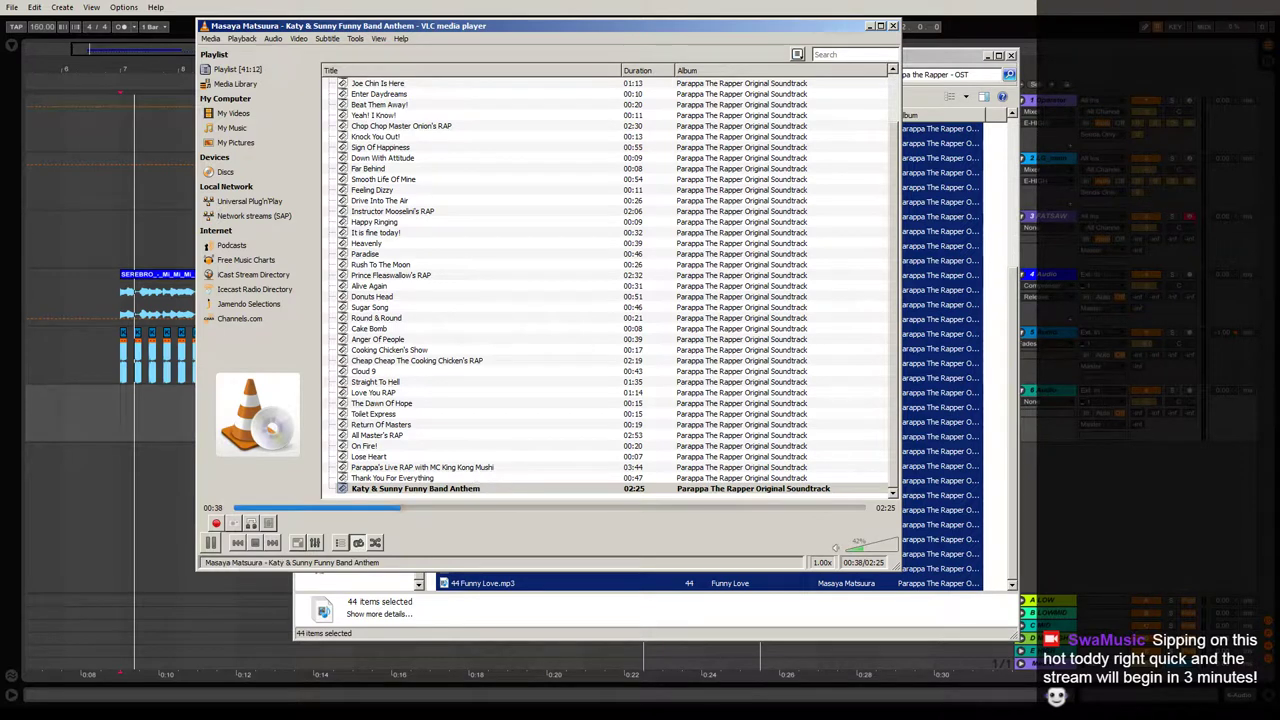
left_click(527, 508)
left_click_drag(617, 508, 845, 508)
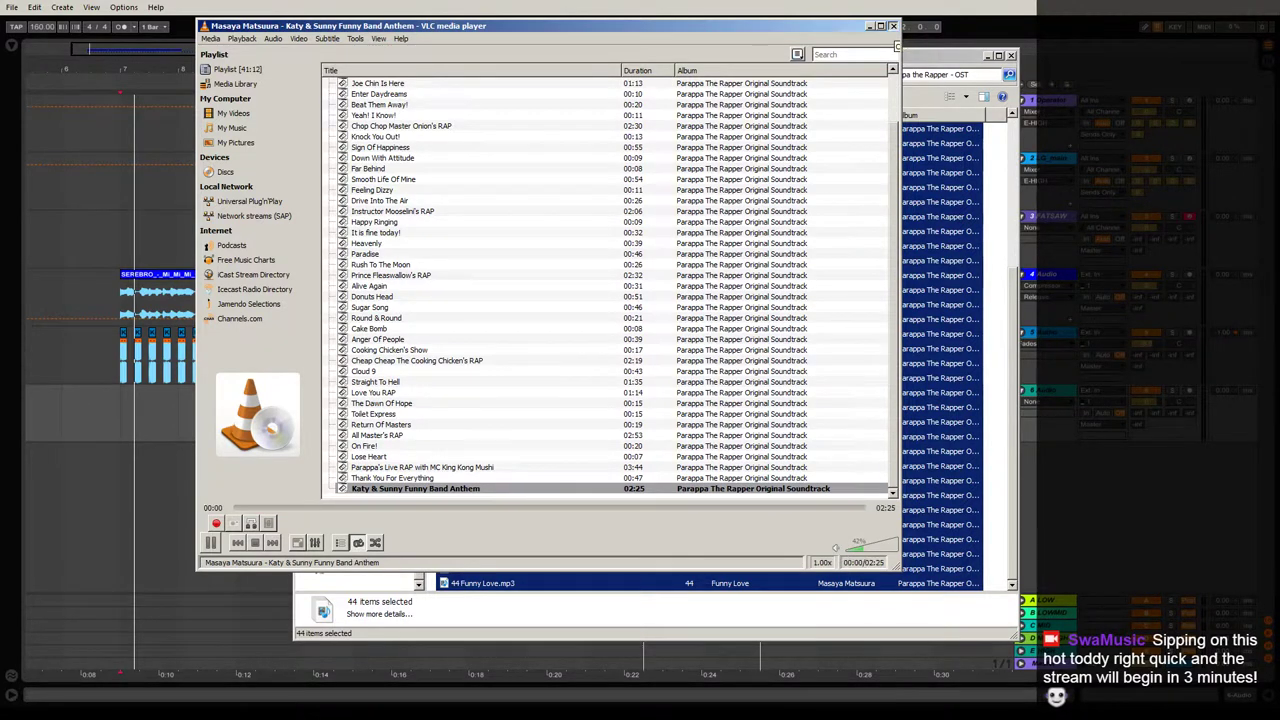
Close VLC, switch back to Ableton Live and search the Massive Sample Library for "break".
left_click(893, 27)
left_click(275, 10)
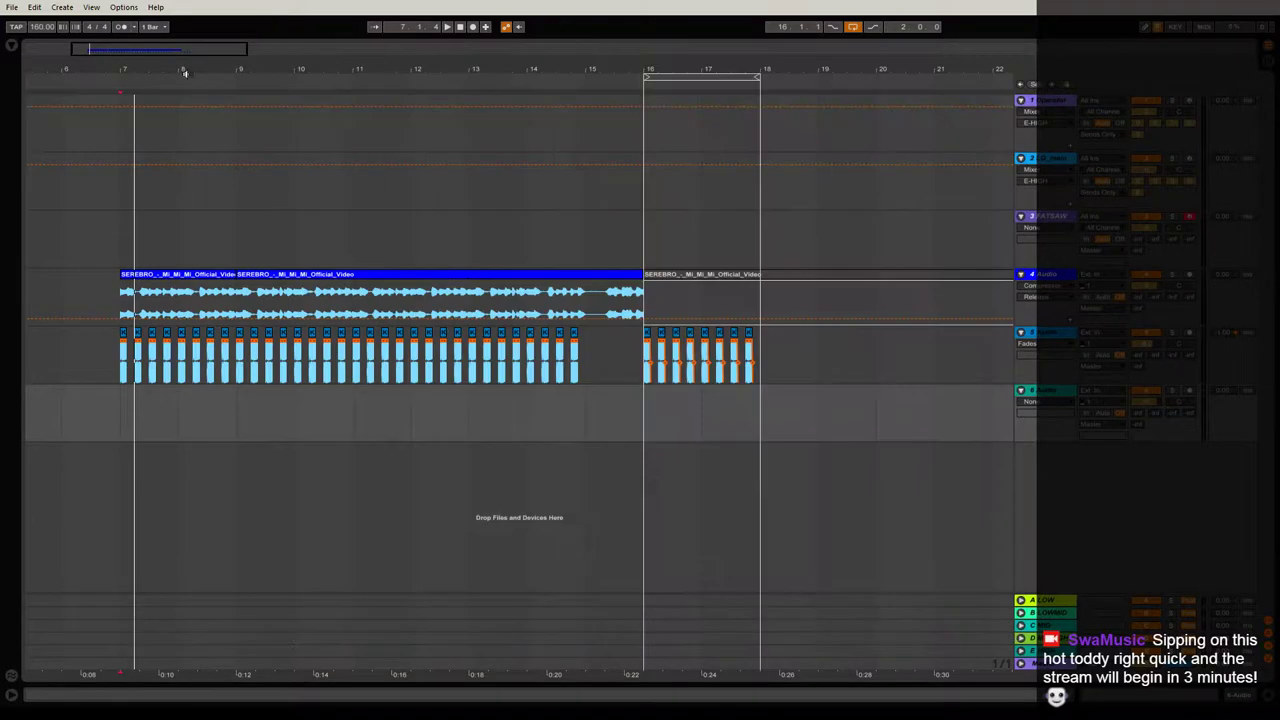
left_click(12, 45)
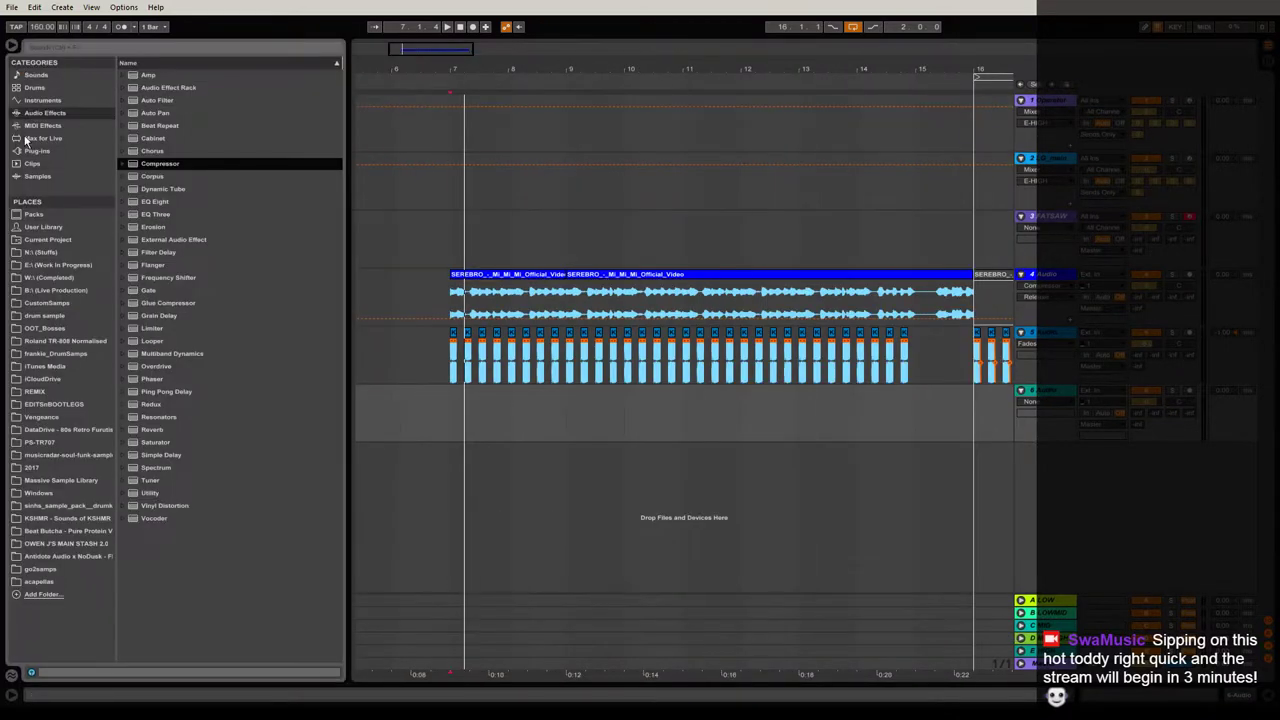
left_click(55, 480)
left_click(127, 47)
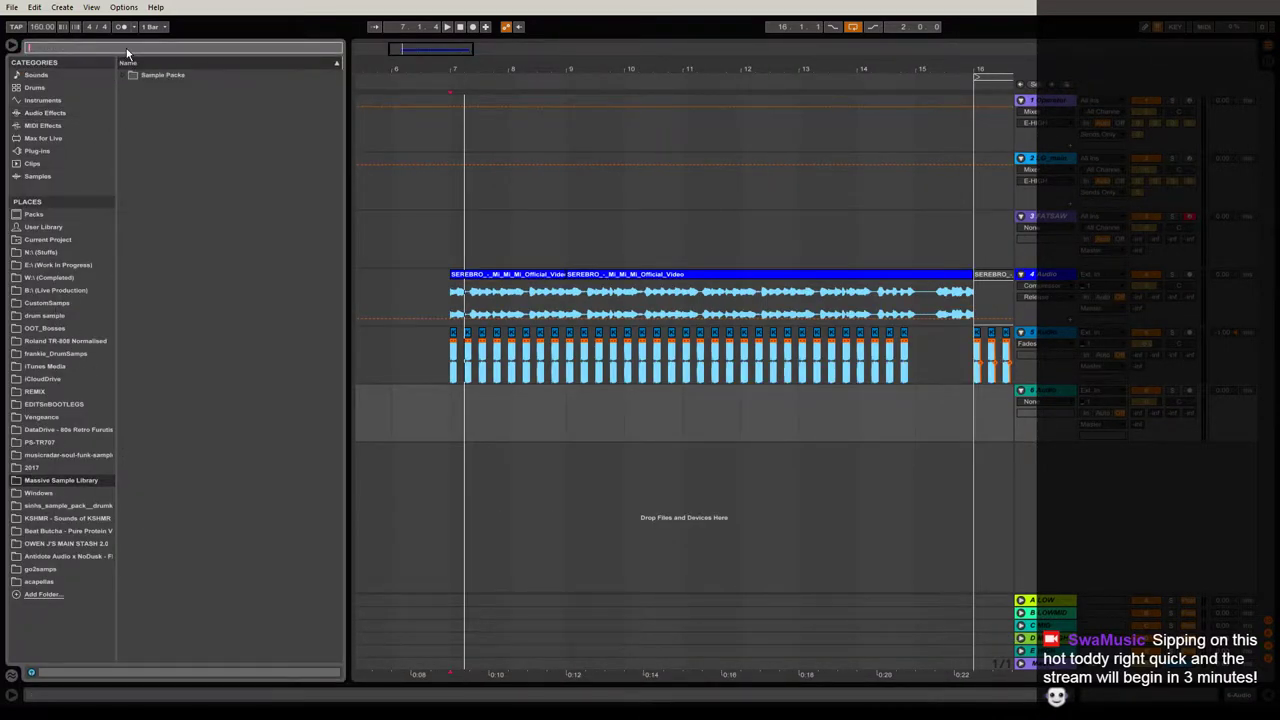
type("break")
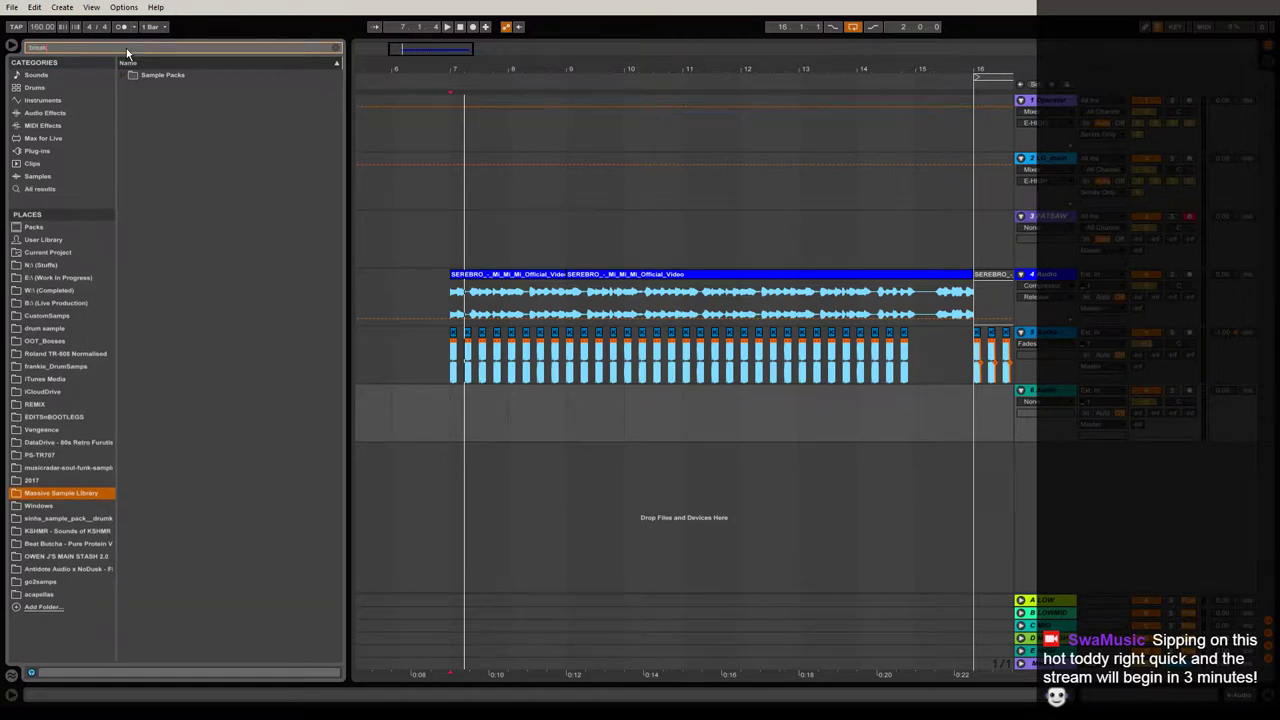
Open the Loops folder of SR-16 Kit 01 under Sample Packs, Vintage Drums and Keys, Alesis SR-16.
left_click(157, 82)
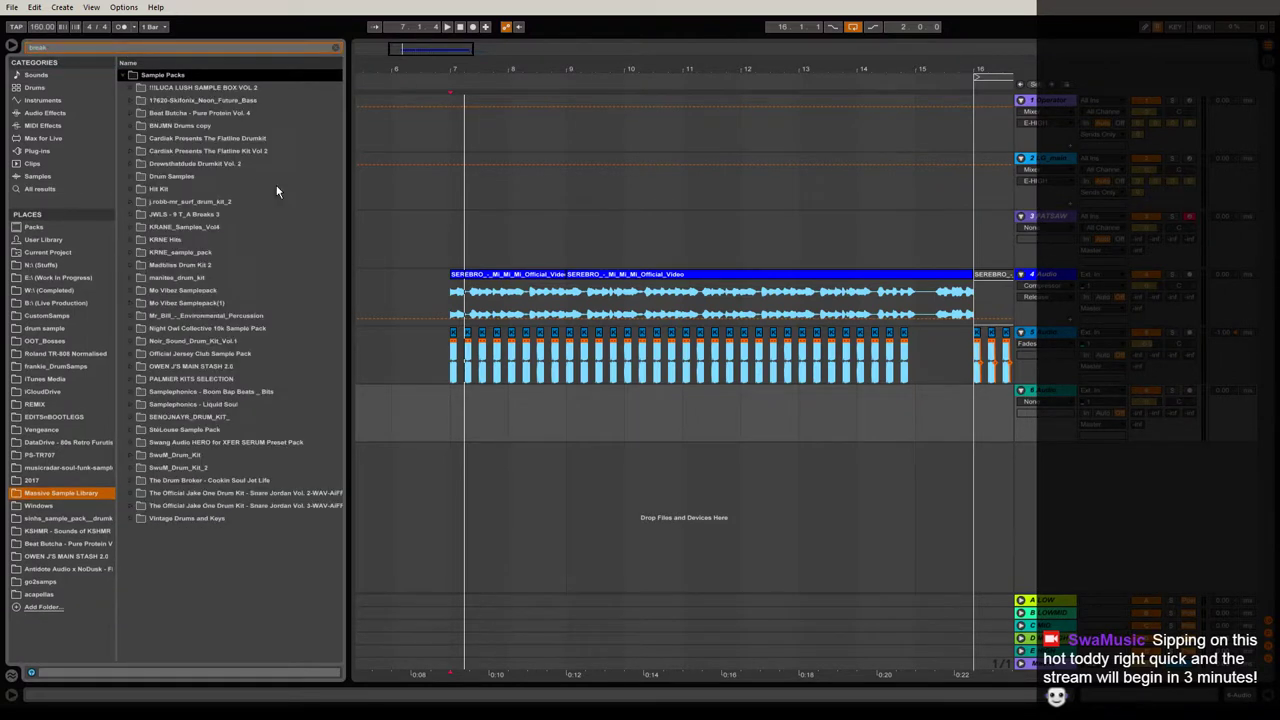
left_click(199, 519)
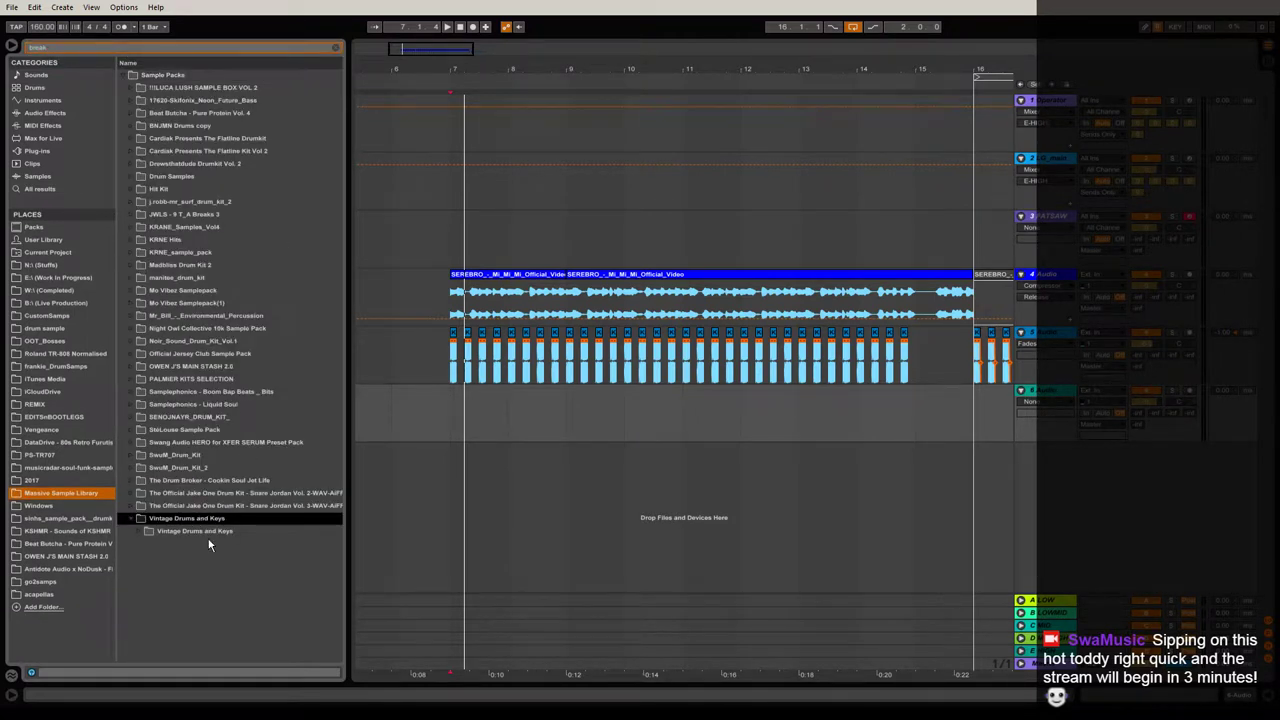
left_click(195, 531)
left_click(205, 544)
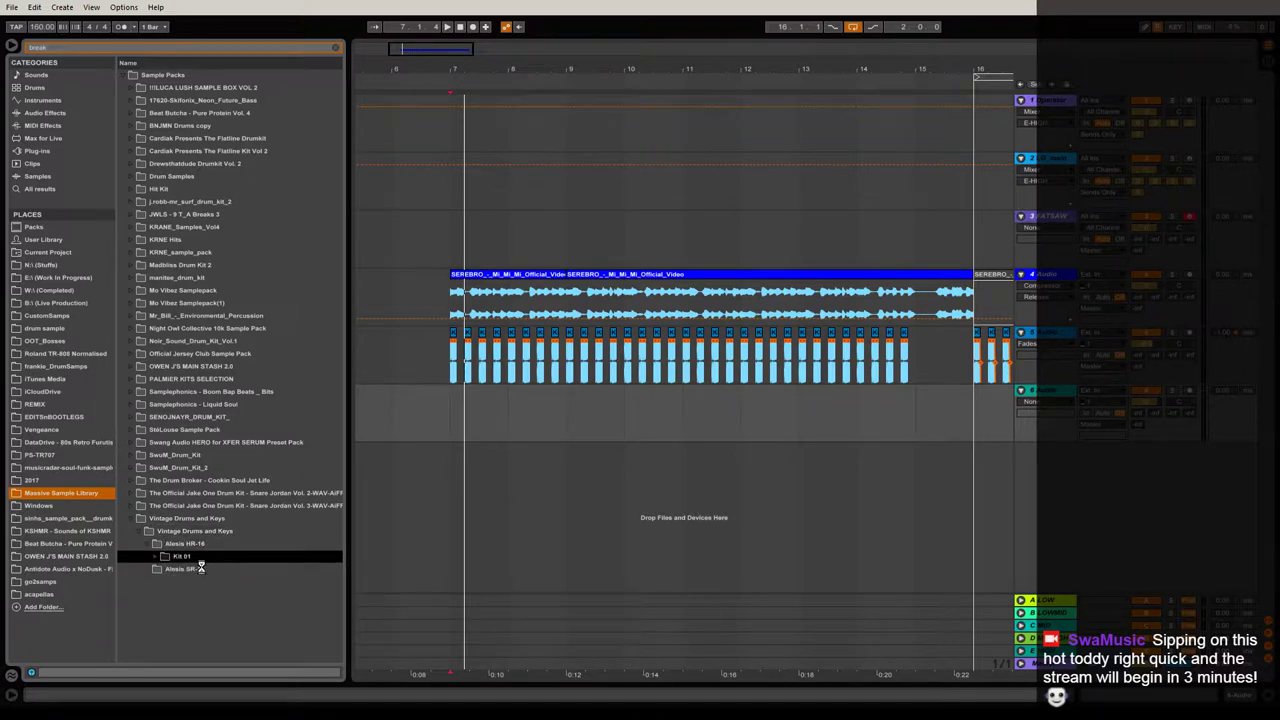
left_click(198, 568)
left_click(200, 572)
left_click(197, 581)
Preview the break loops in the SR-16 Kit 01 Loops folder, from break30.wav to break63.wav.
left_click(208, 595)
scroll(255, 578, "down", 1)
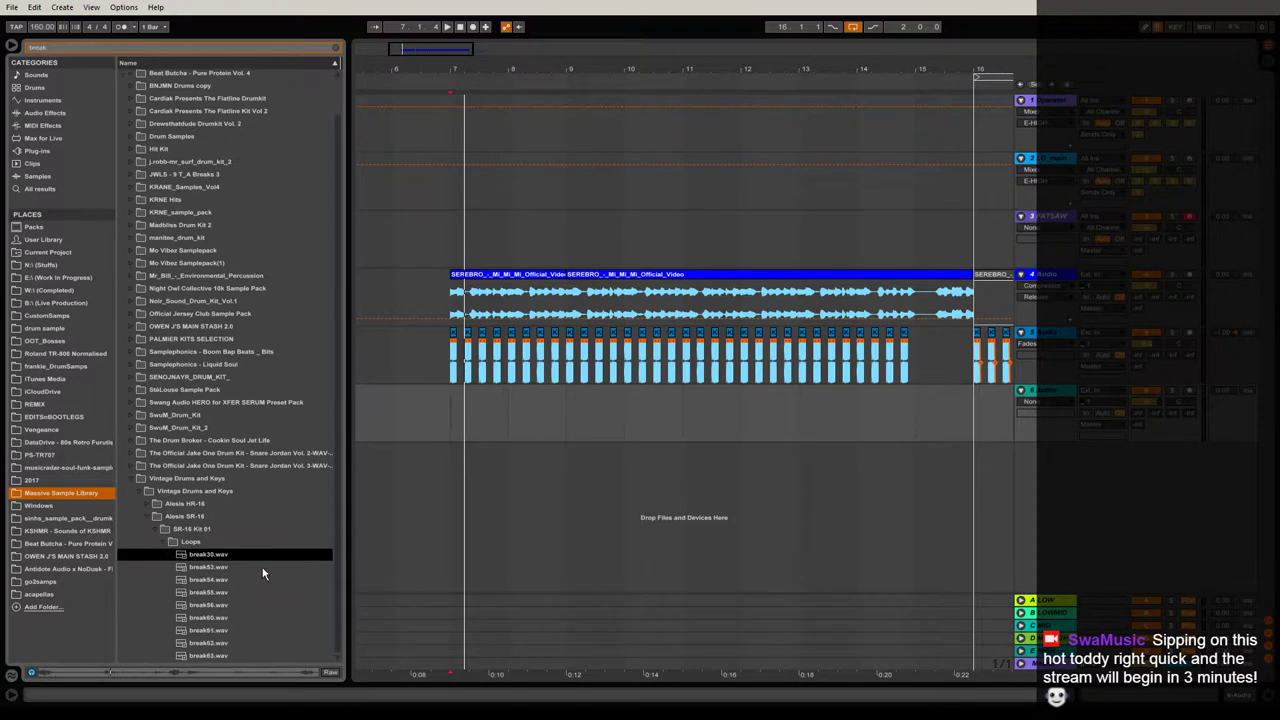
key("Down")
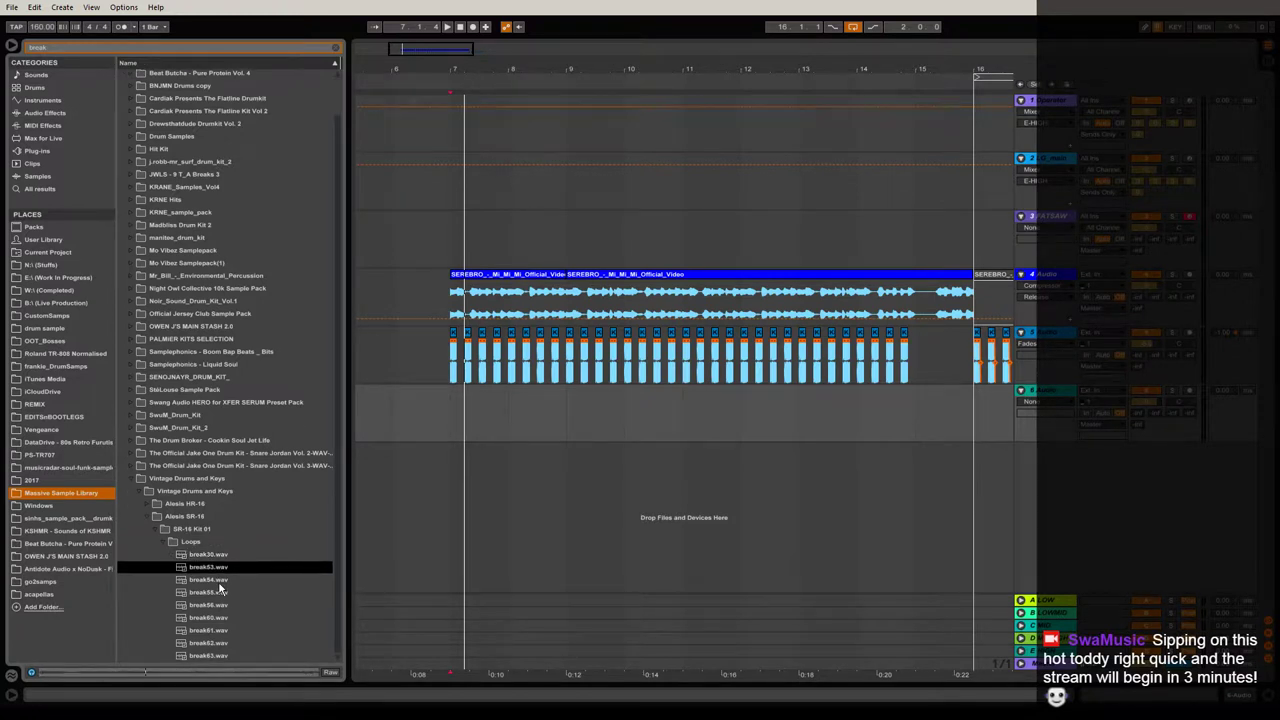
key("Down")
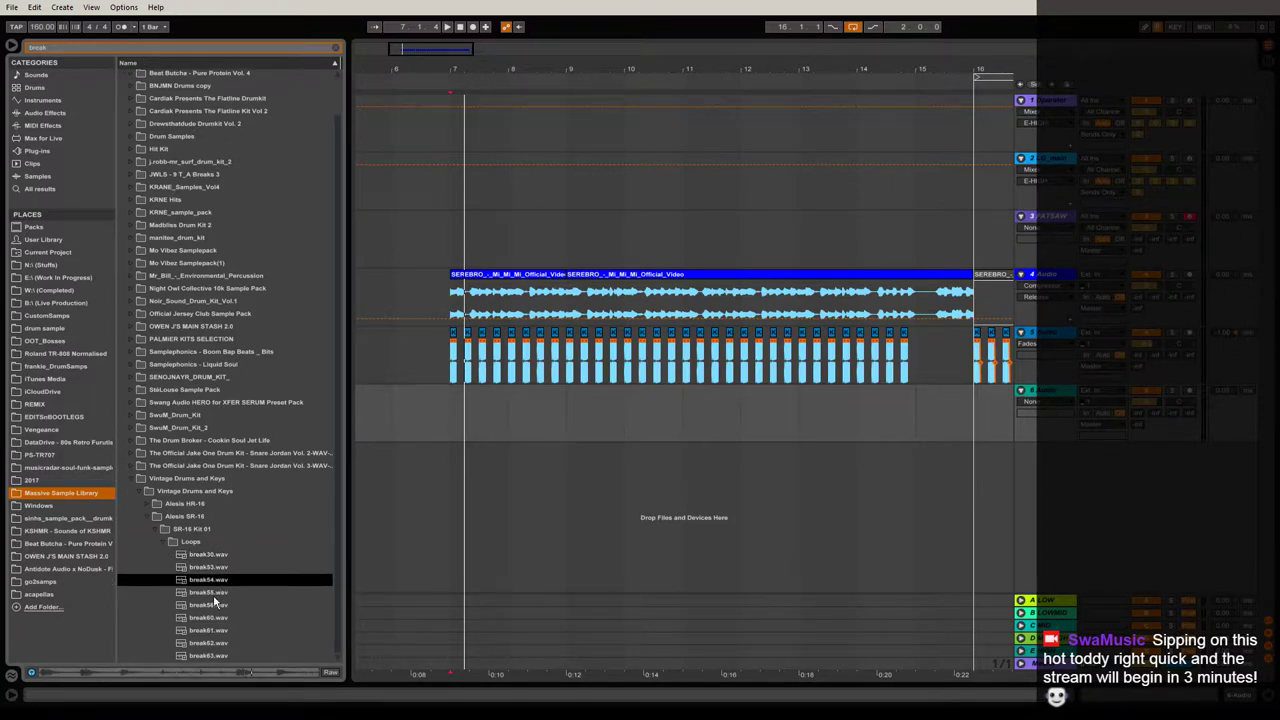
key("Down")
key("Down")
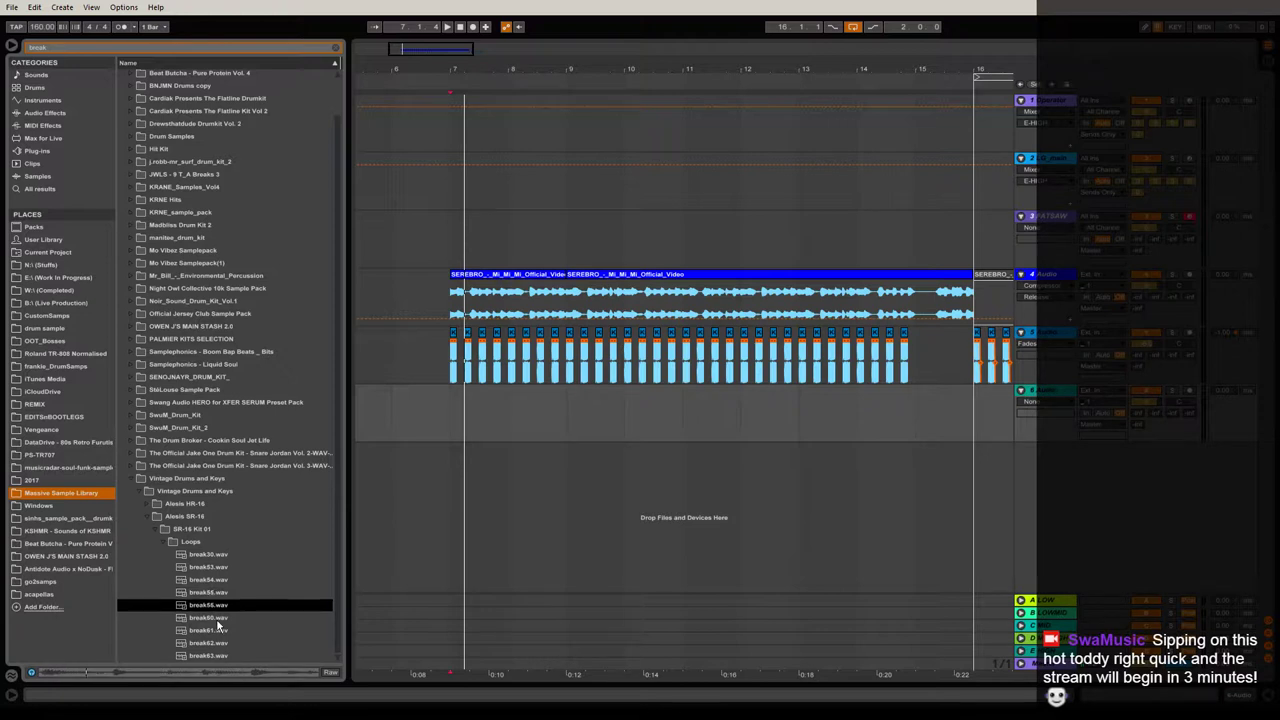
key("Down")
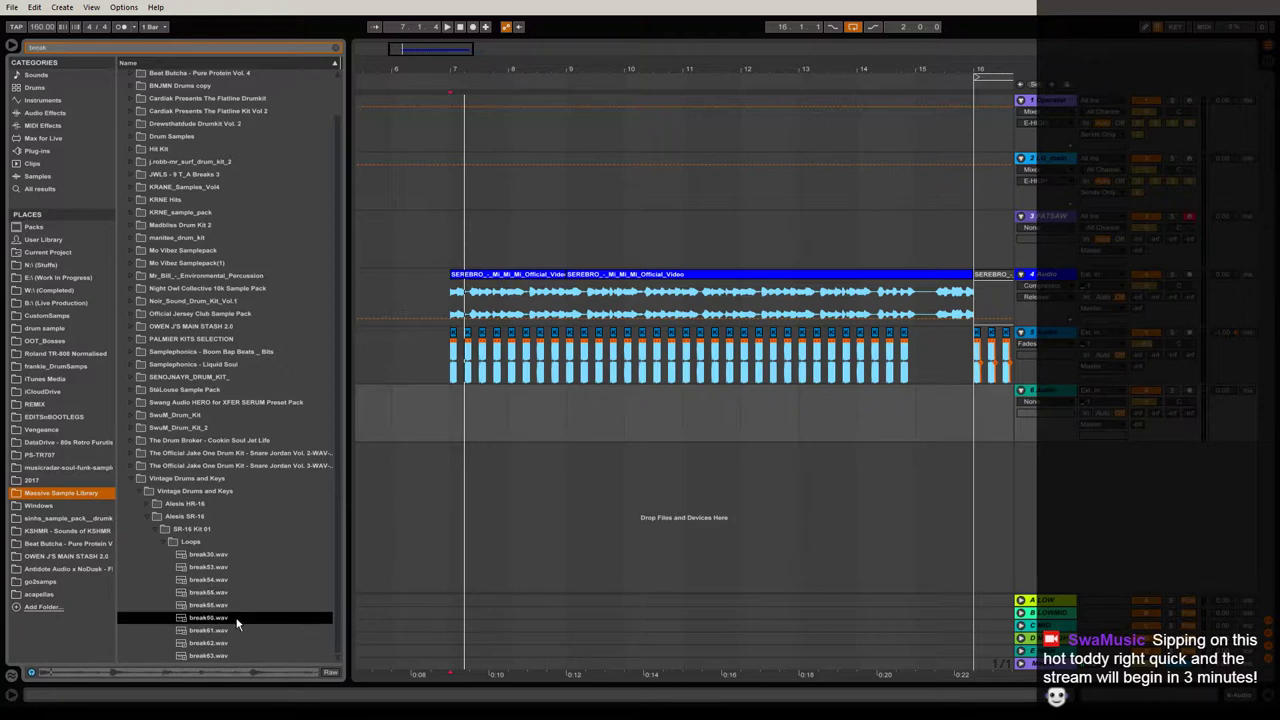
key("Down")
key("Down")
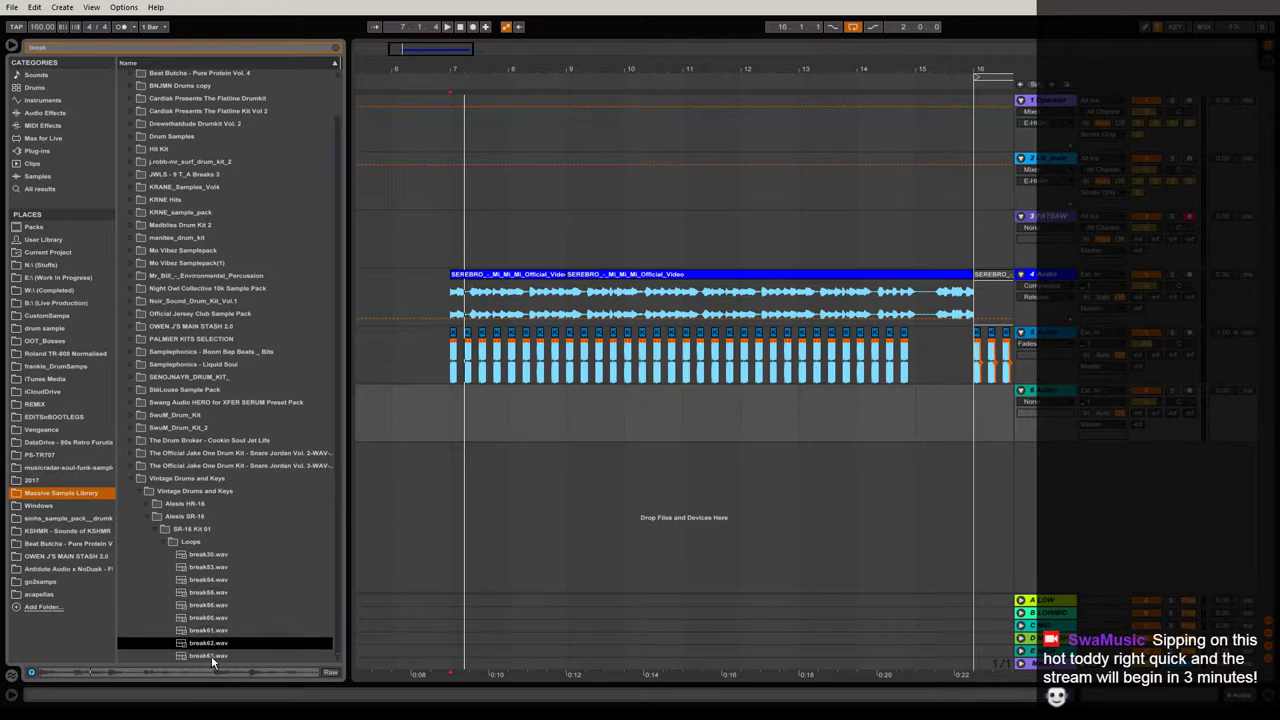
key("Down")
left_click(213, 630)
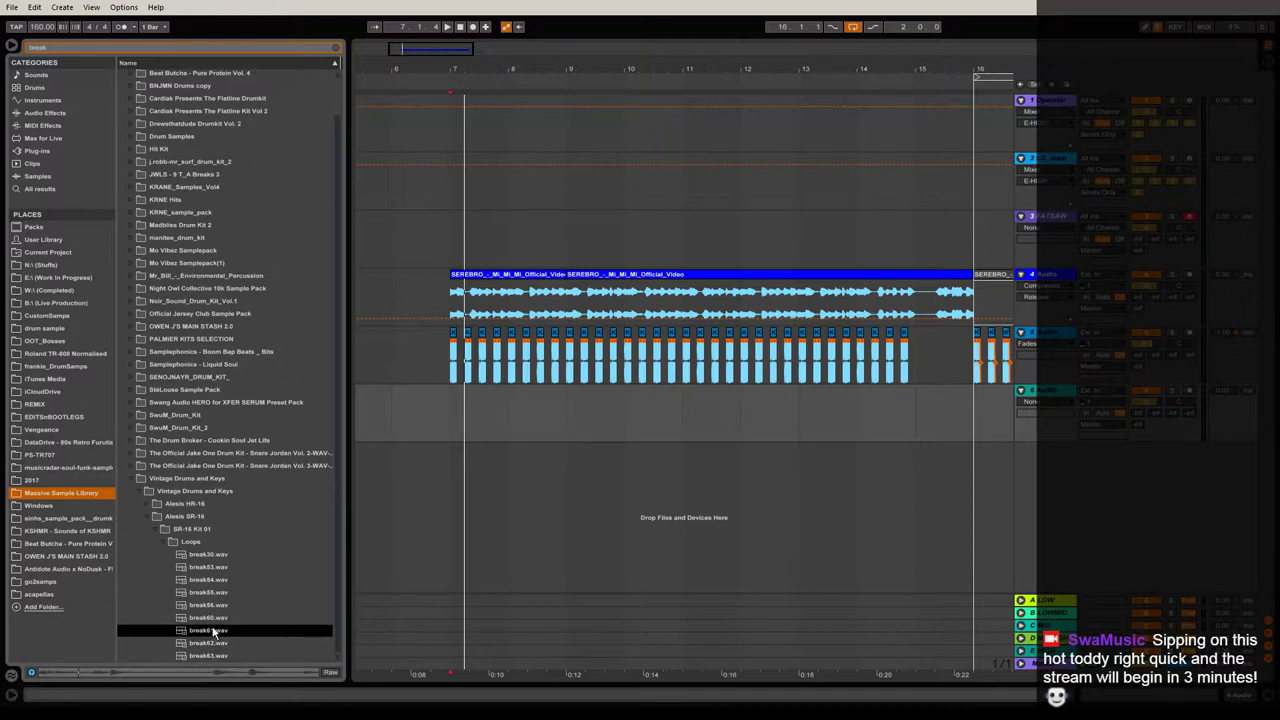
left_click(208, 656)
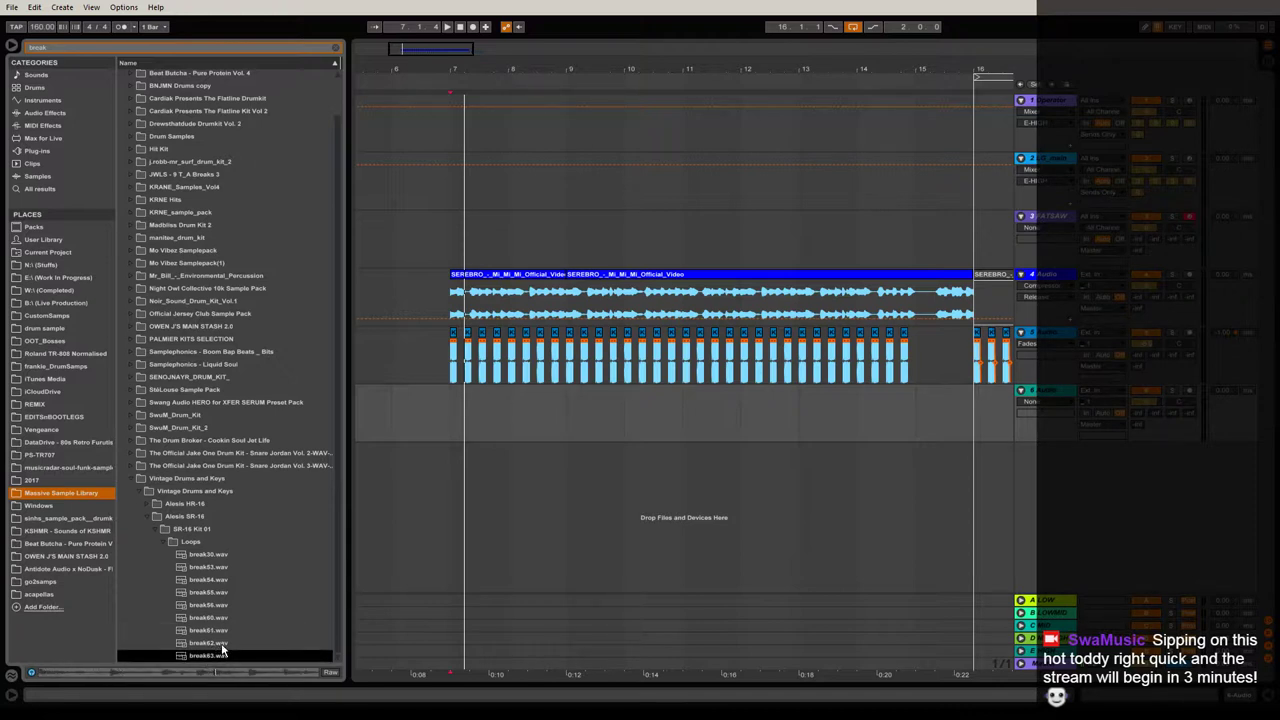
Place break63.wav at bar 7 on the empty audio track below the kicks and open its clip settings.
left_click_drag(208, 656, 500, 410)
double_click(493, 402)
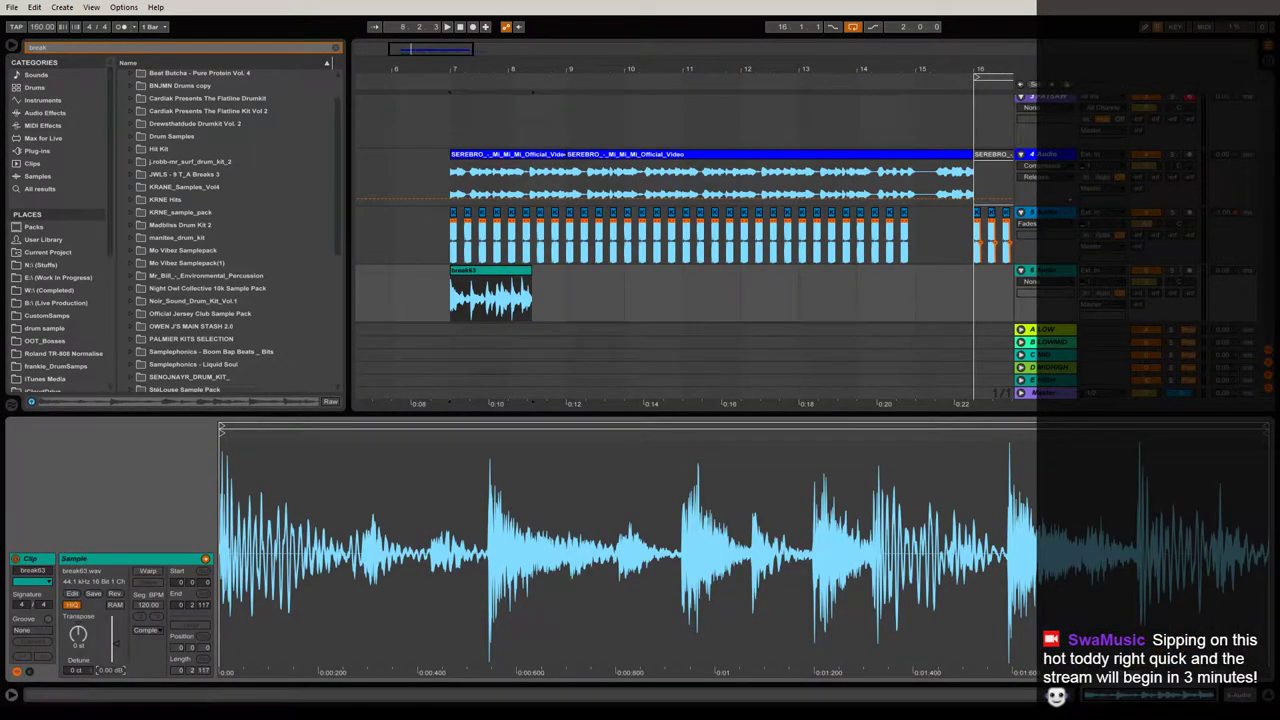
Set the break63 clip's warp mode to Complex Pro and its gain to about -11.1 dB, listening to it in the arrangement.
left_click(146, 631)
left_click(150, 689)
left_click_drag(119, 671, 119, 700)
key("space")
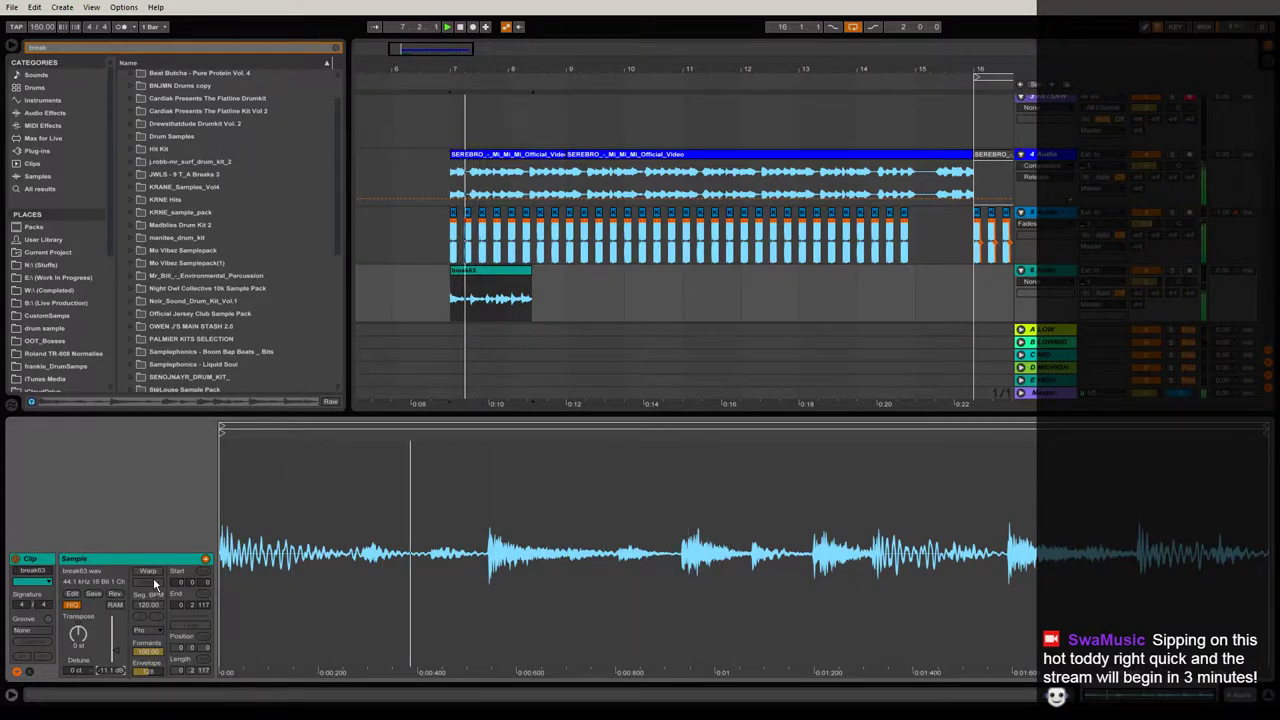
Turn on warping for the break63 clip and set its gain to -3.51 dB, checking it in playback.
left_click(147, 571)
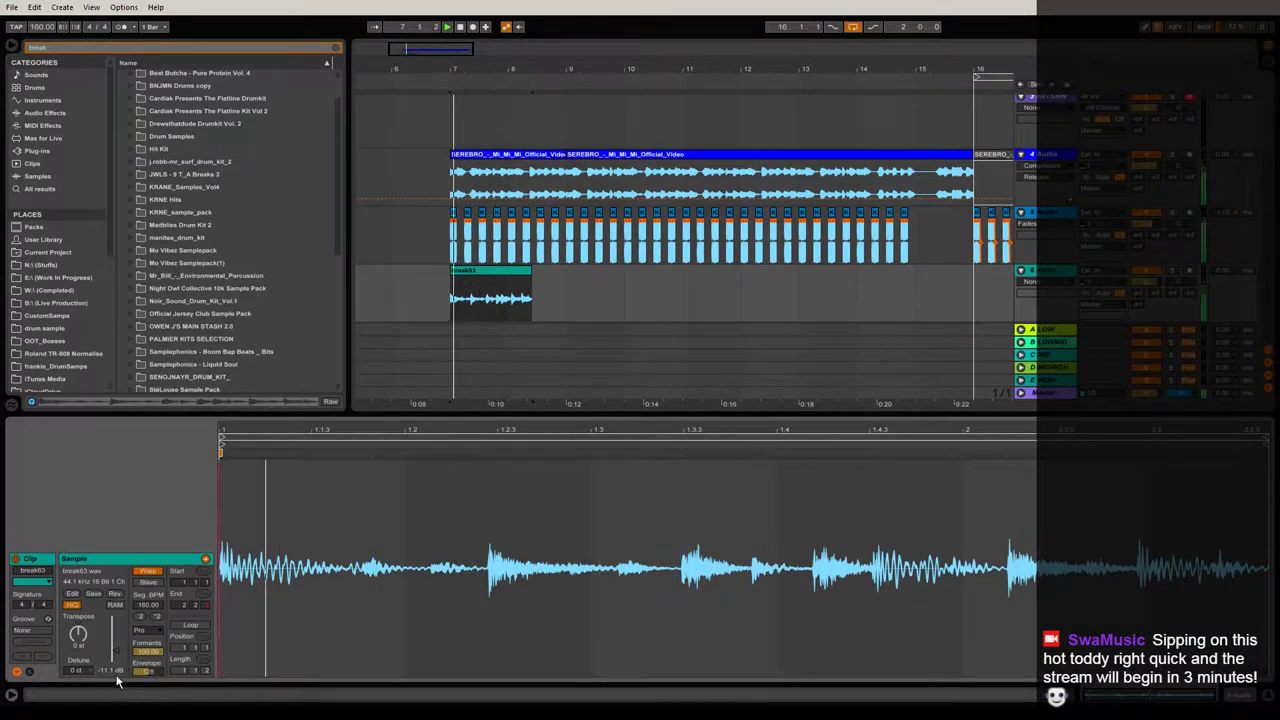
mouse_move(110, 670)
left_mouse_down()
mouse_move(110, 650)
mouse_move(116, 671)
left_mouse_up()
key("space")
key("space")
key("space")
key("space")
key("space")
key("space")
key("space")
key("space")
key("space")
key("space")
key("space")
Loop playback over the first bar of the break63 clip, from bar 7 to bar 8.
left_click(514, 271)
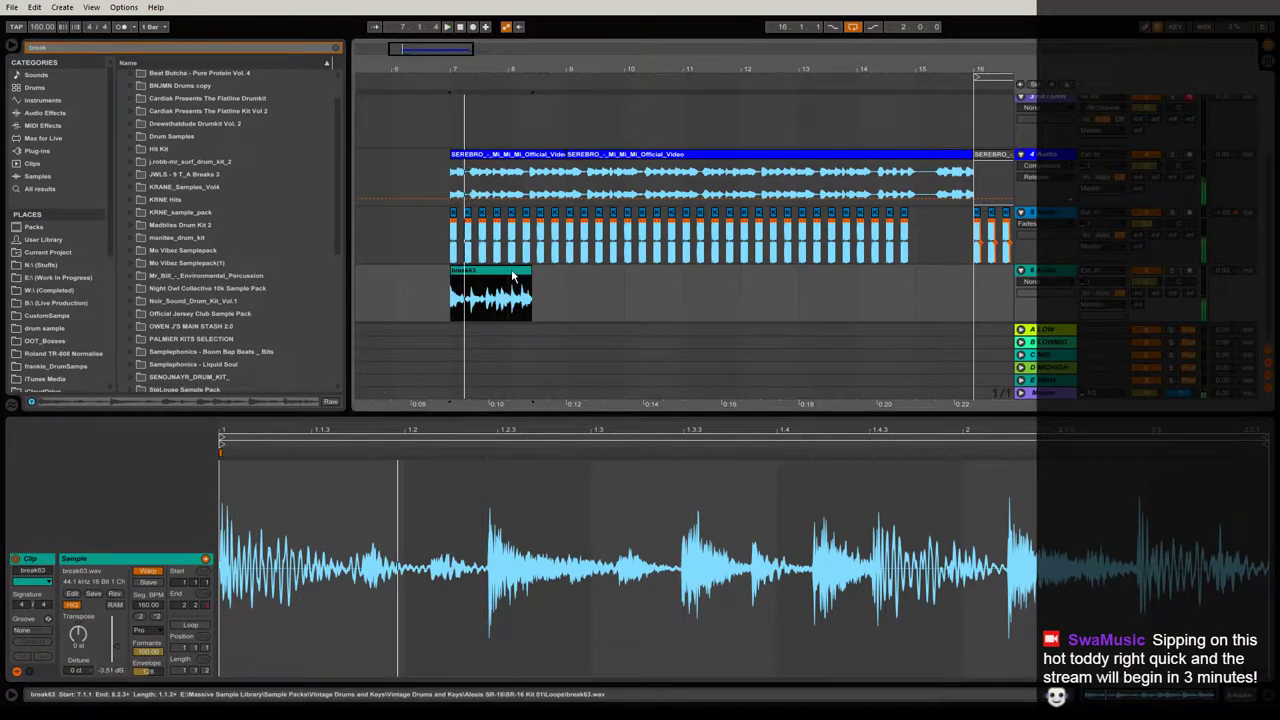
mouse_move(493, 311)
left_mouse_down()
mouse_move(405, 302)
mouse_move(476, 305)
left_mouse_up()
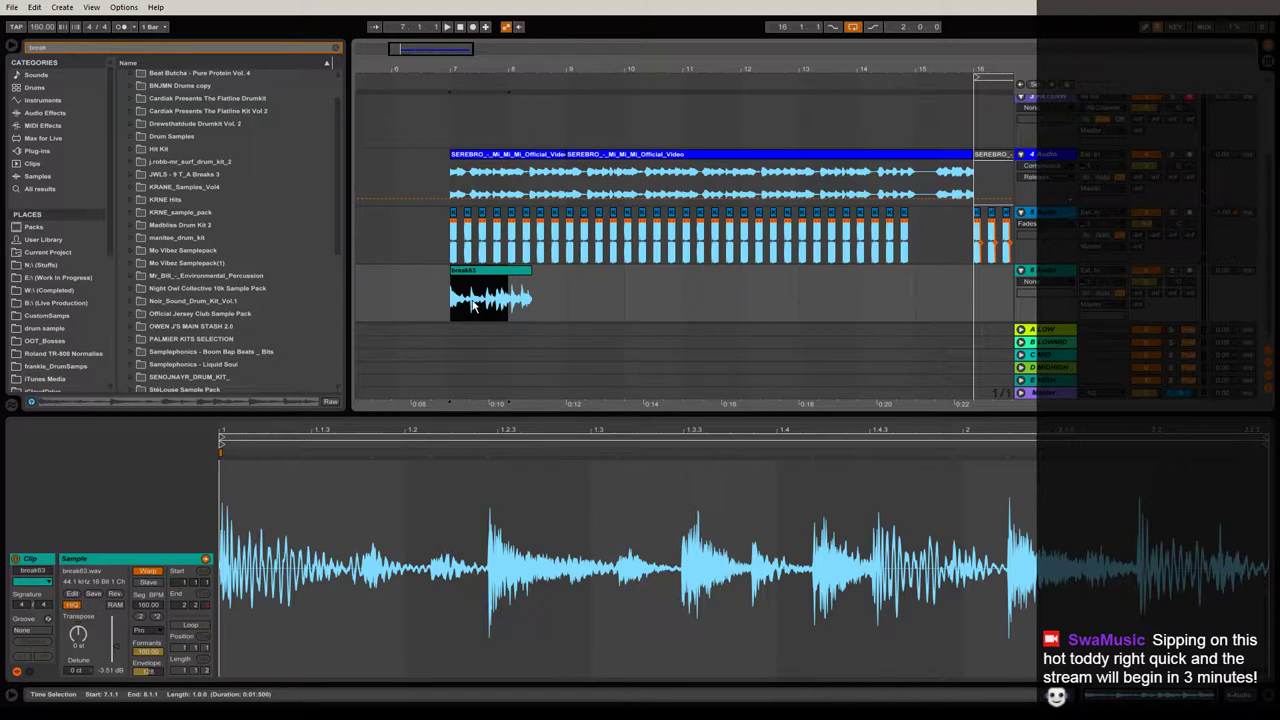
key("space")
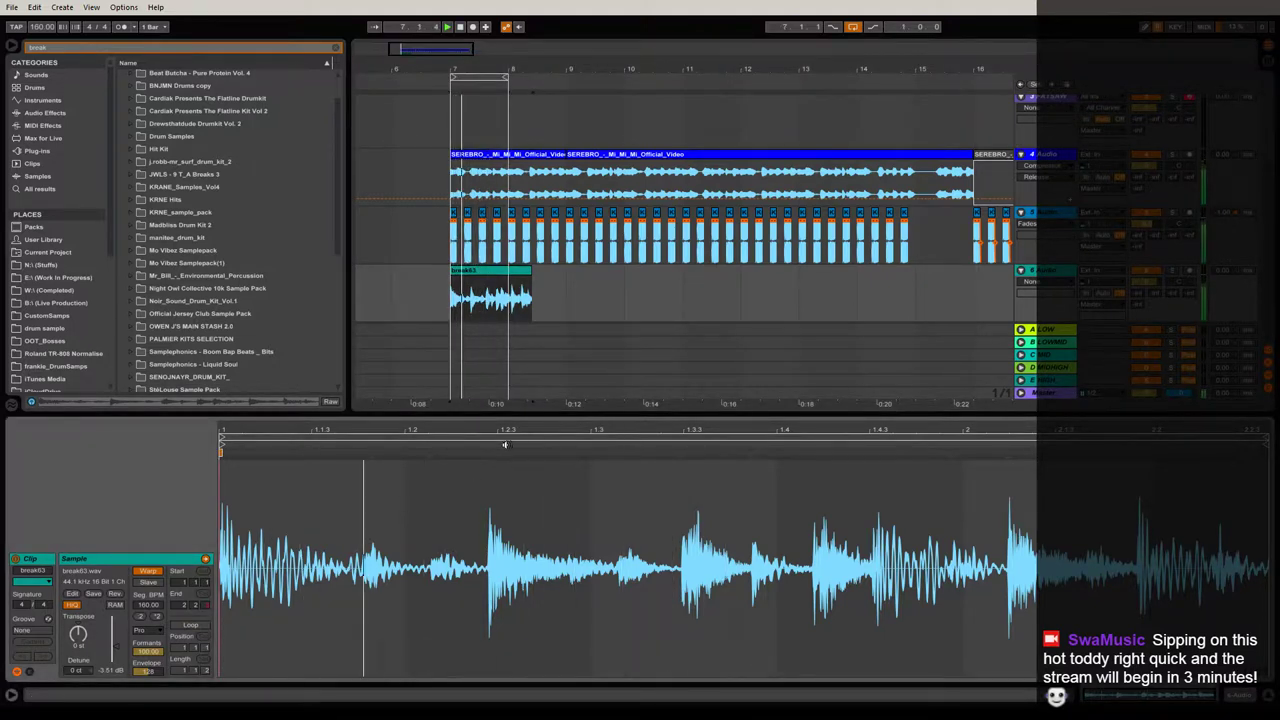
Add warp markers to break63 that pin its hits to beats 1.2 and 1.4 and its end to bar 2.
left_click_drag(488, 452, 405, 453)
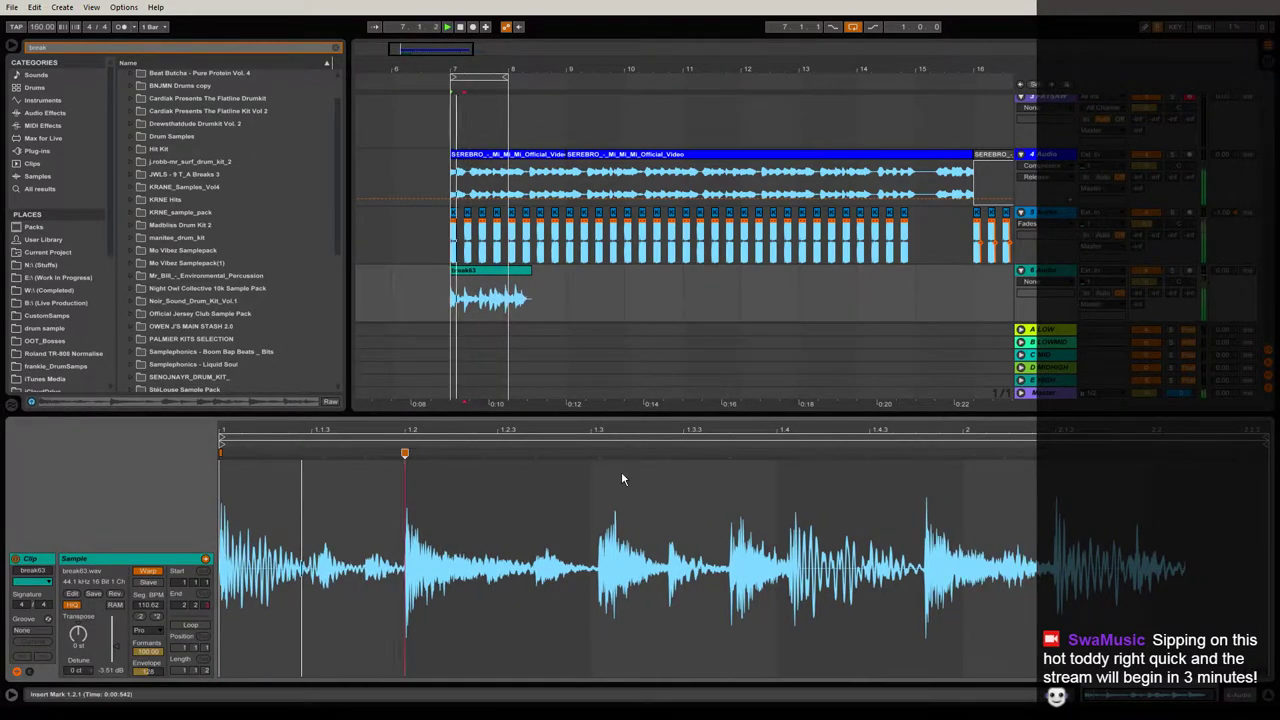
left_click_drag(599, 453, 591, 453)
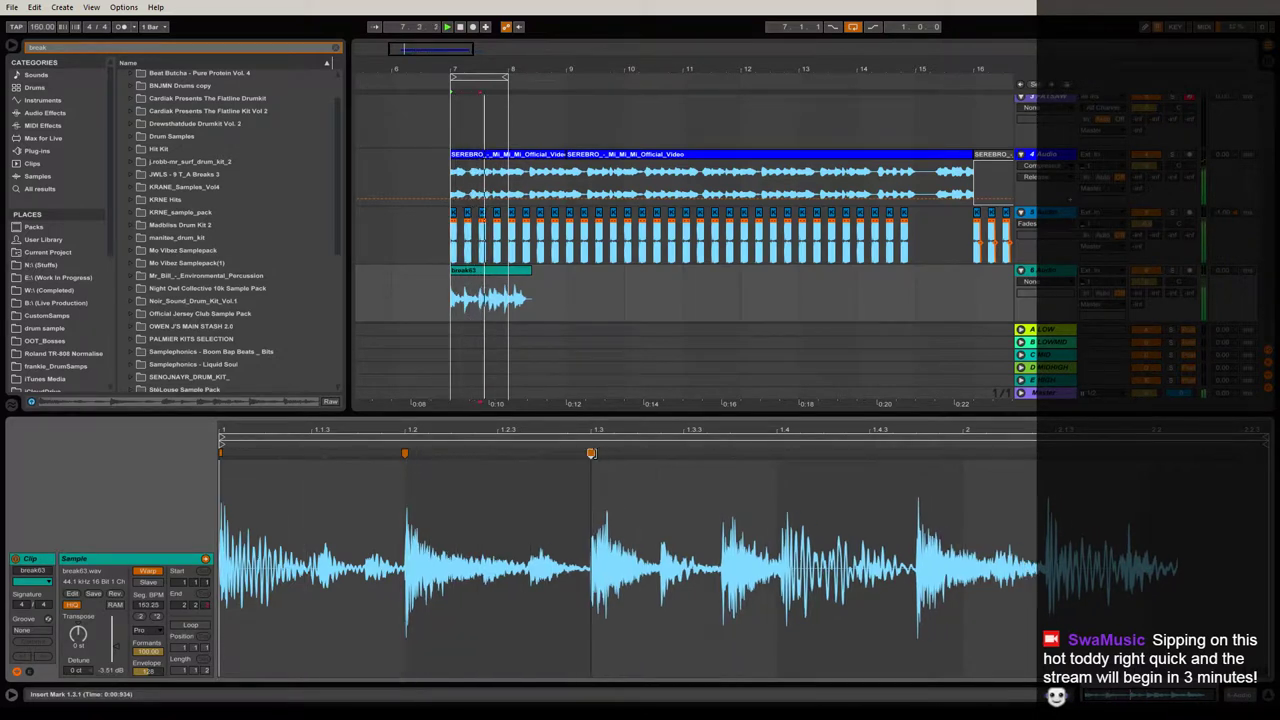
double_click(591, 453)
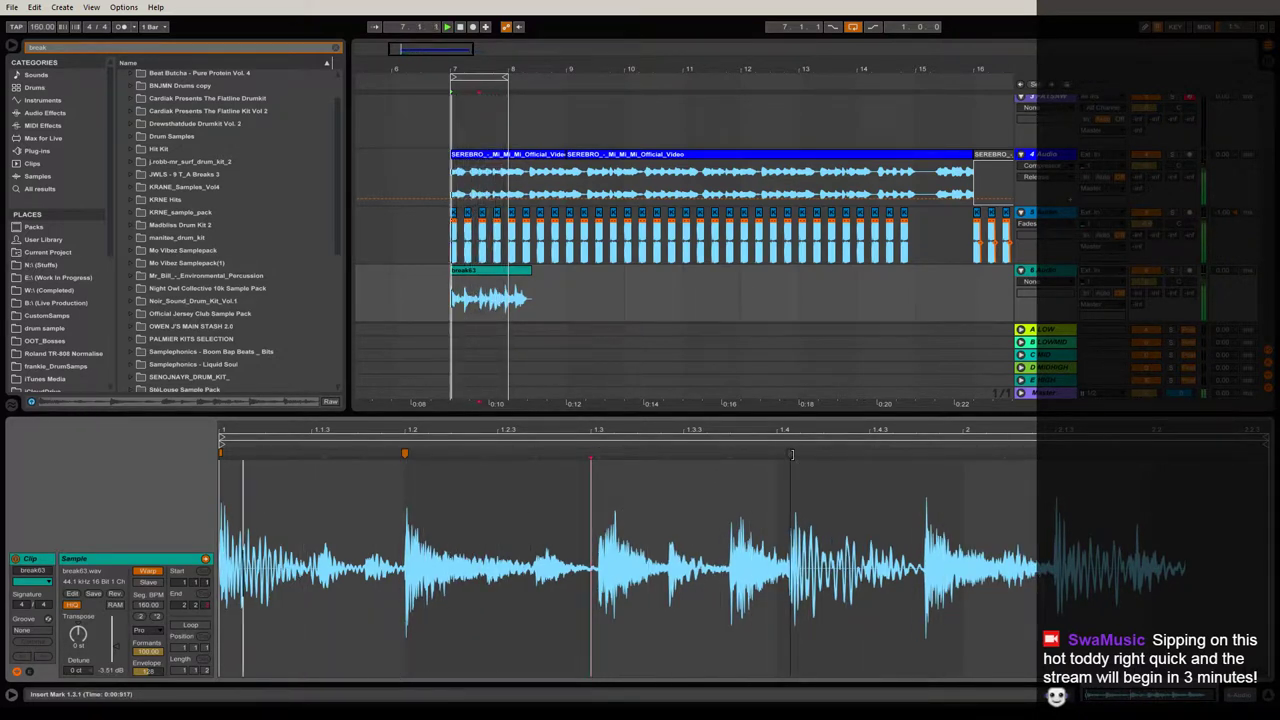
left_click_drag(923, 453, 776, 453)
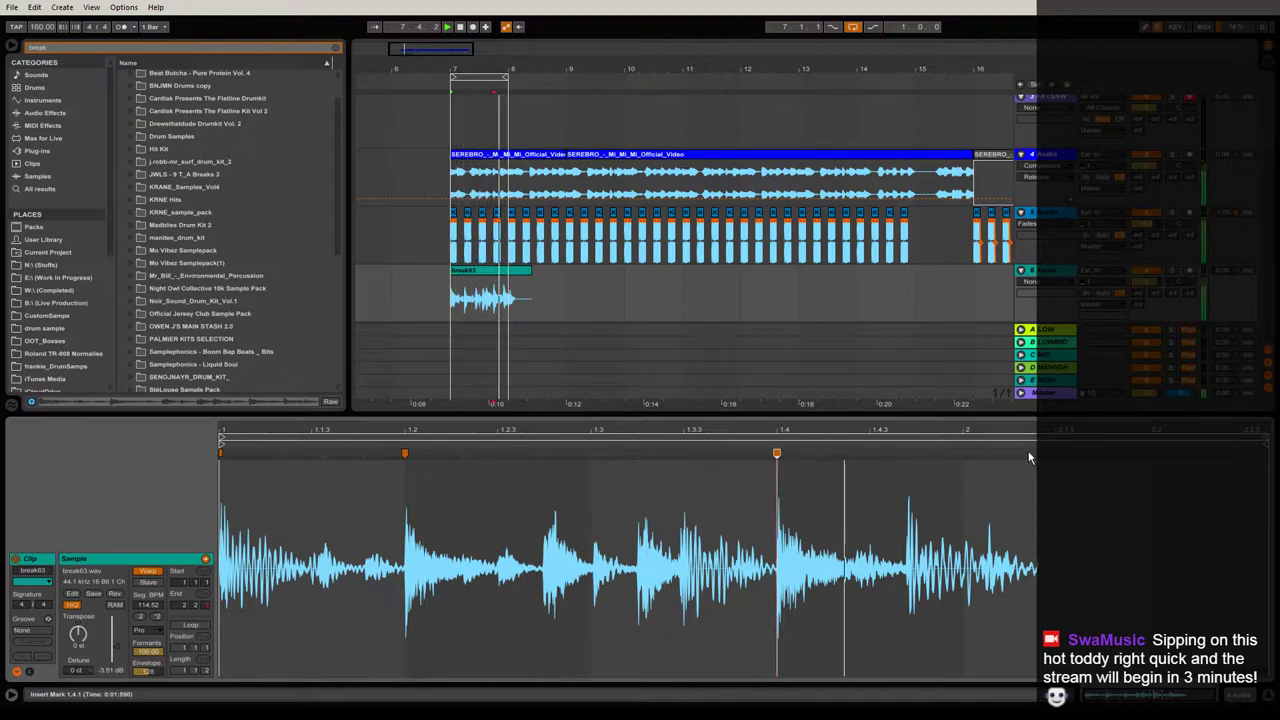
left_click_drag(1030, 457, 963, 455)
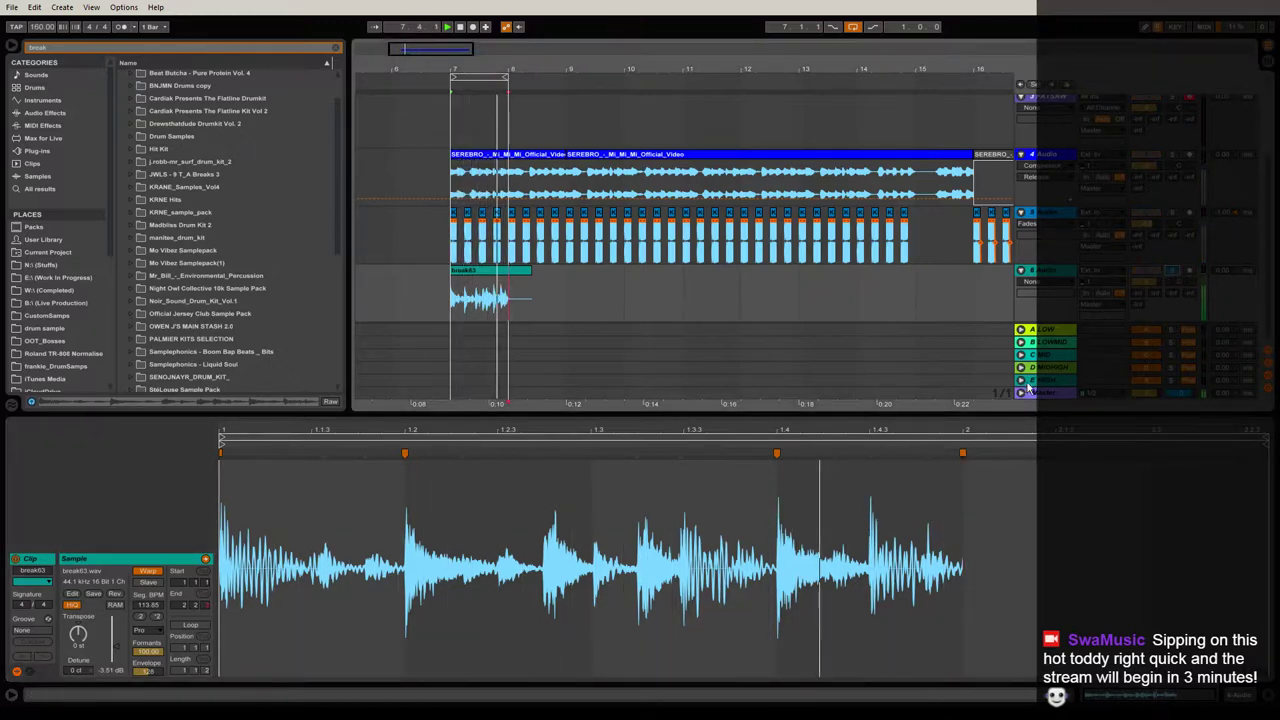
Replace the loop at bar 7 with break56.wav from the SR-16 Kit 01 Loops folder, delete the leftover piece of break63 and play it.
scroll(221, 318, "down", 4)
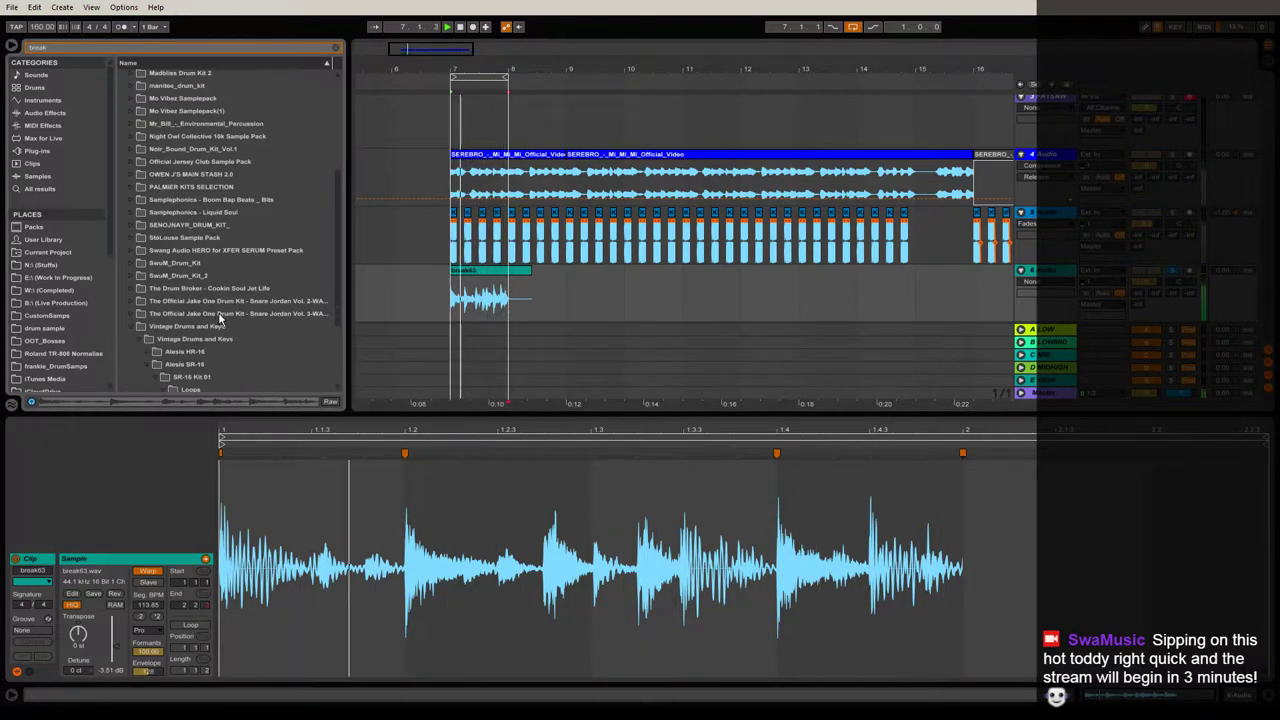
scroll(221, 318, "down", 3)
left_click(198, 347)
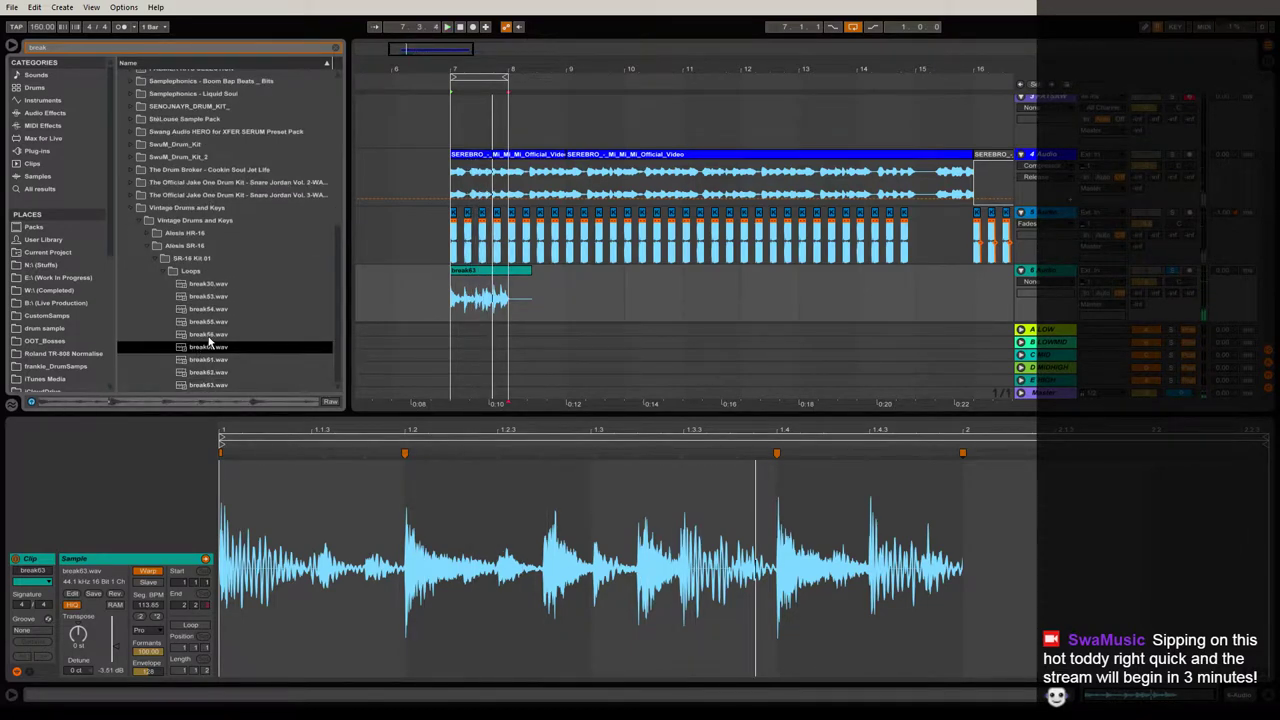
left_click(208, 337)
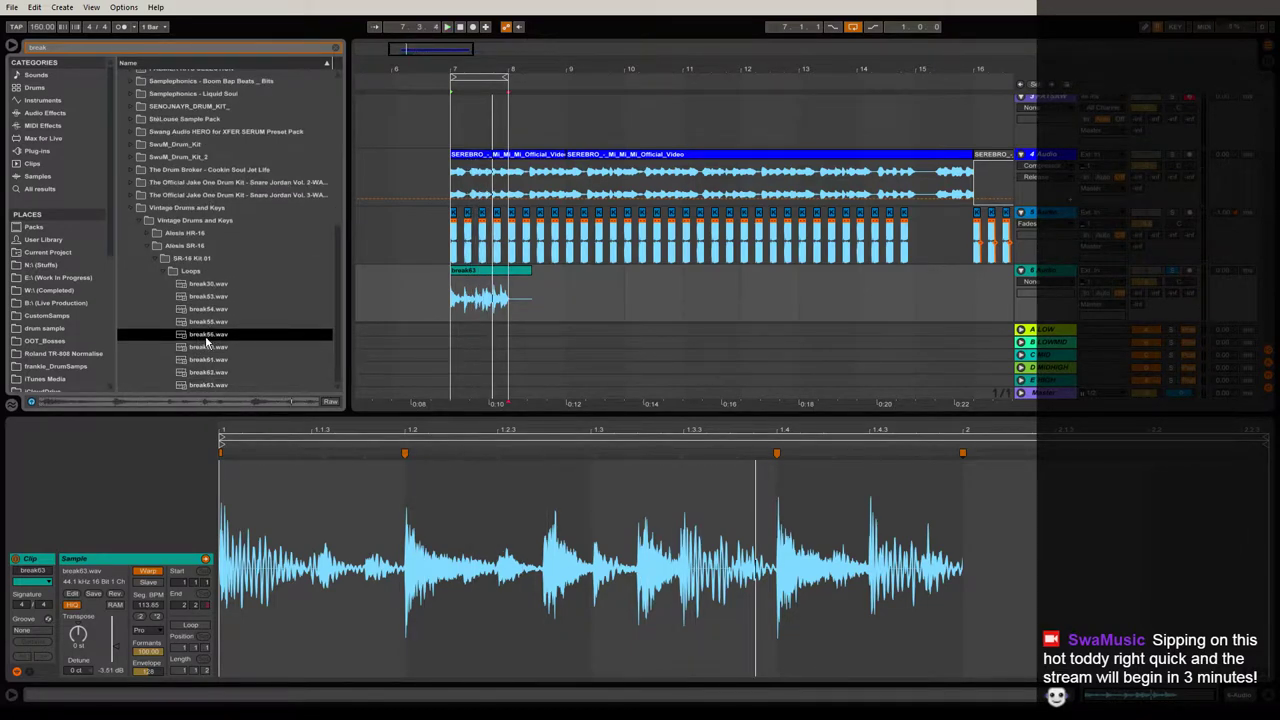
left_click_drag(207, 342, 551, 271)
left_click(527, 272)
key("Delete")
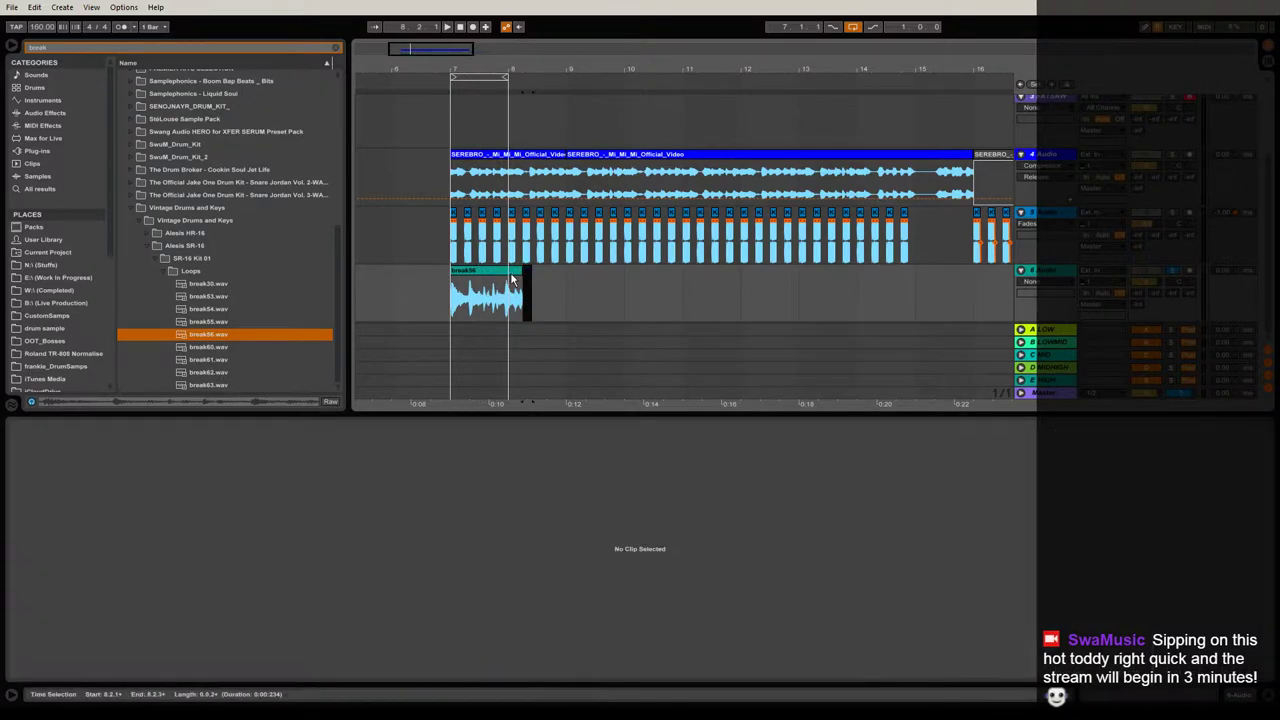
left_click(508, 272)
key("space")
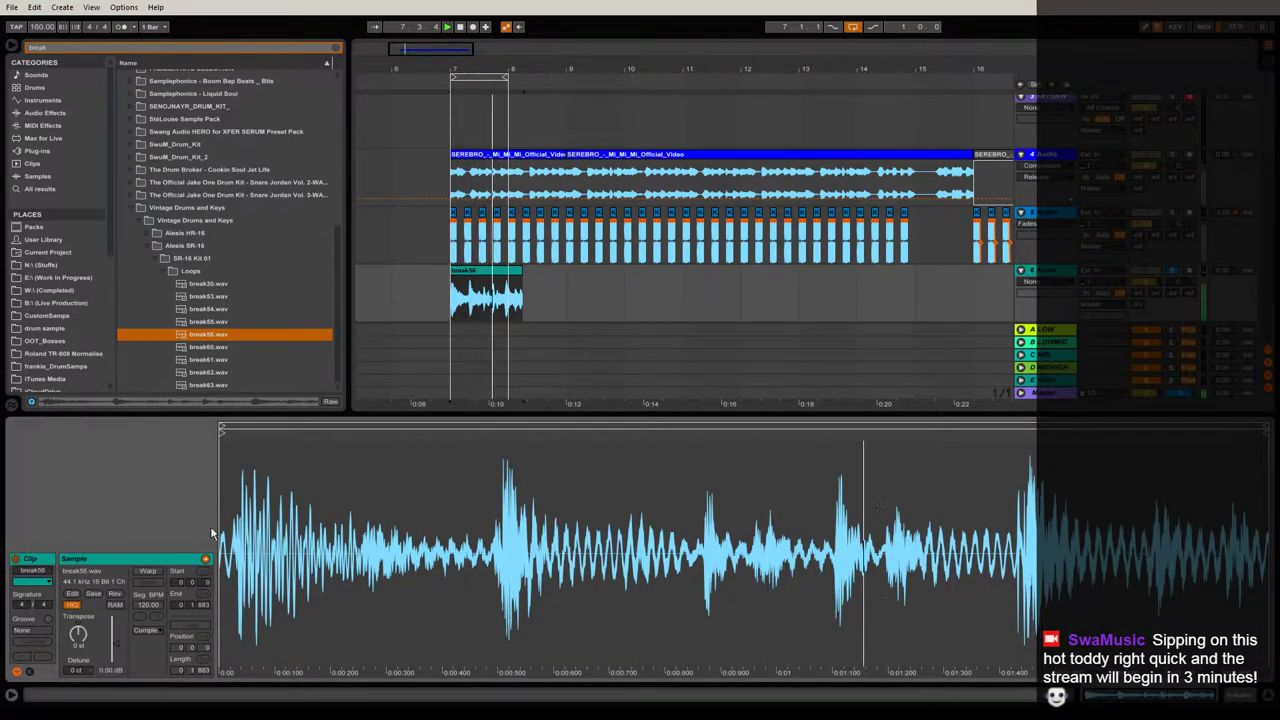
Warp break56 in Complex Pro mode, extend its end, and pin its hits to beats 1.2 and 1.4 and its end to bar 2.
left_click(148, 571)
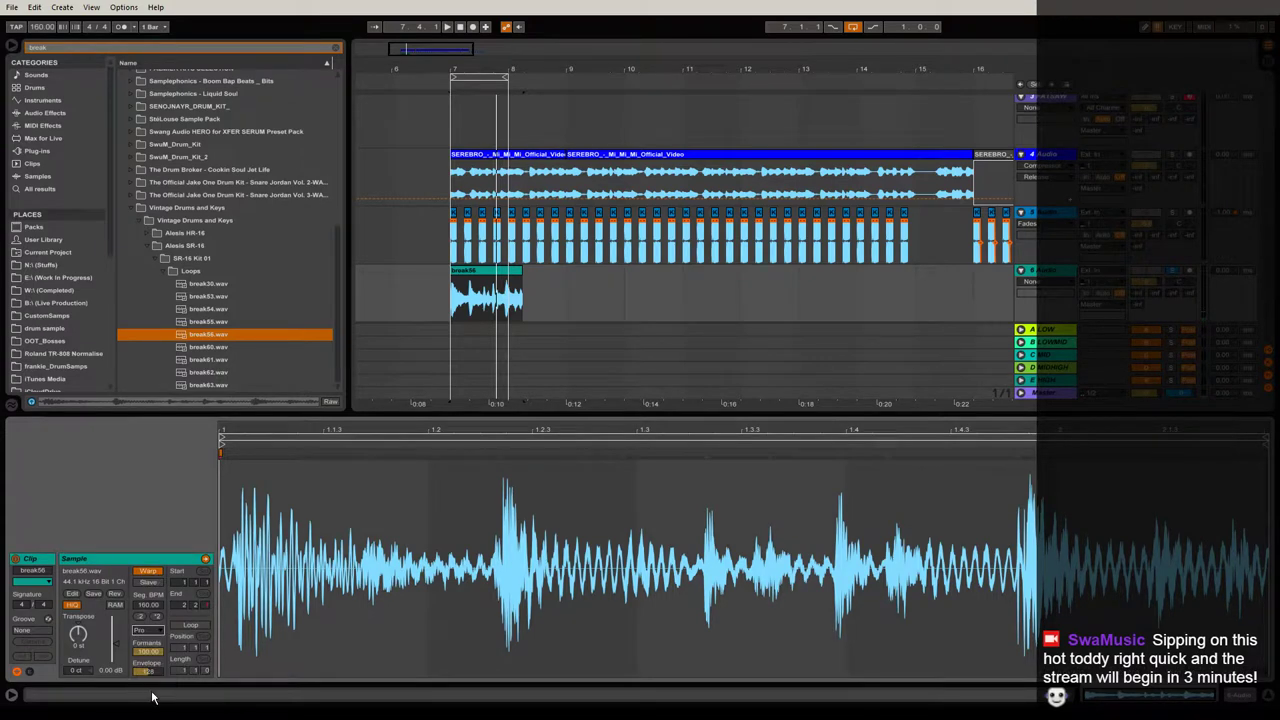
left_click_drag(206, 605, 206, 572)
left_click_drag(668, 430, 850, 414)
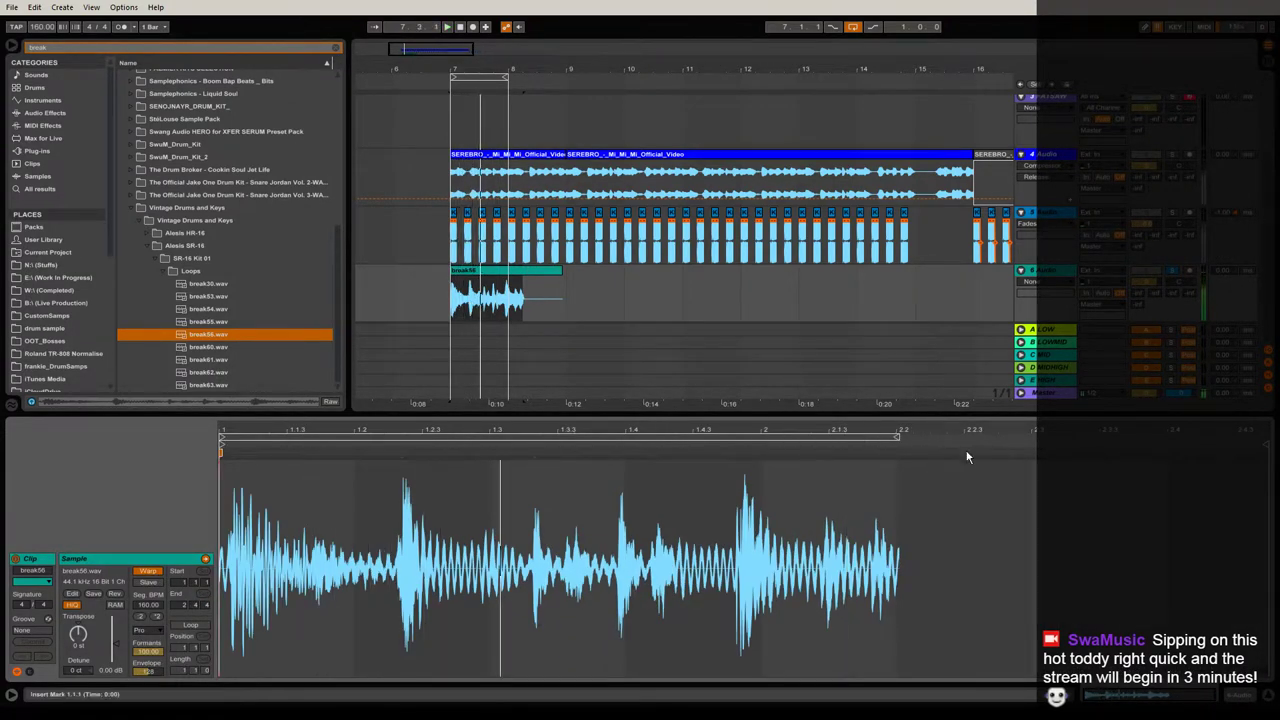
left_click_drag(897, 456, 760, 456)
left_click_drag(637, 456, 625, 456)
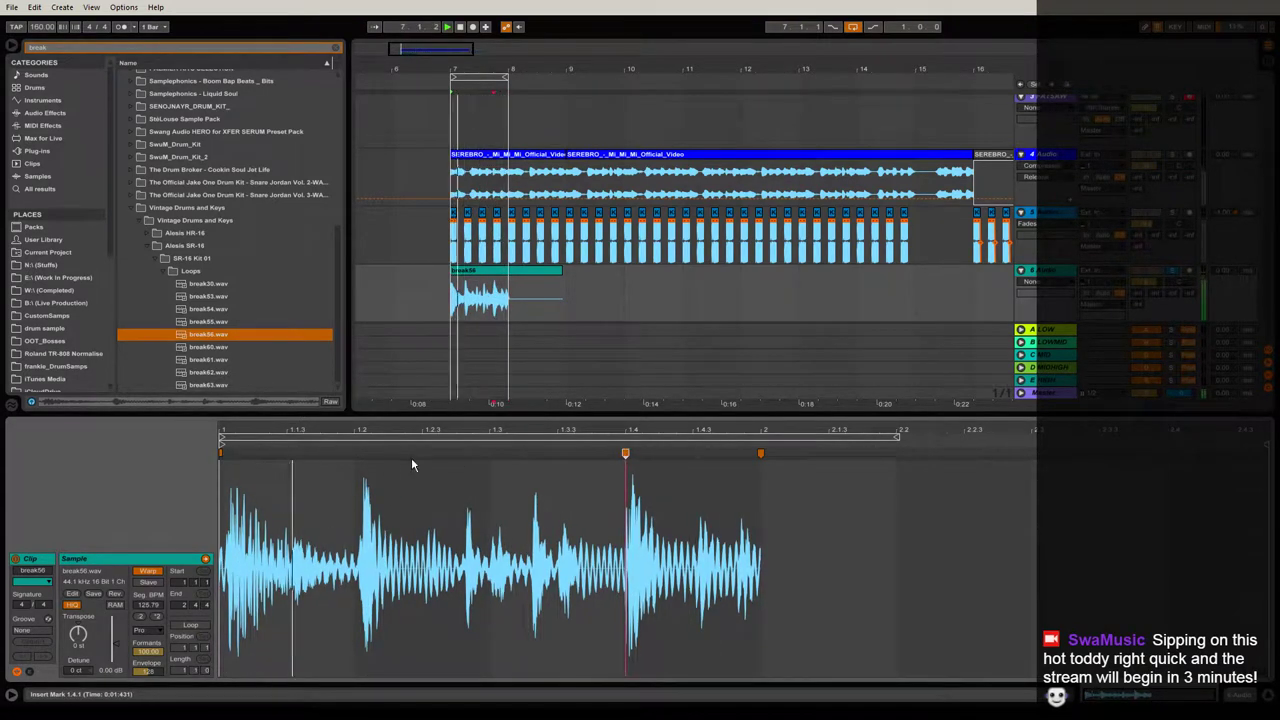
left_click_drag(362, 456, 354, 456)
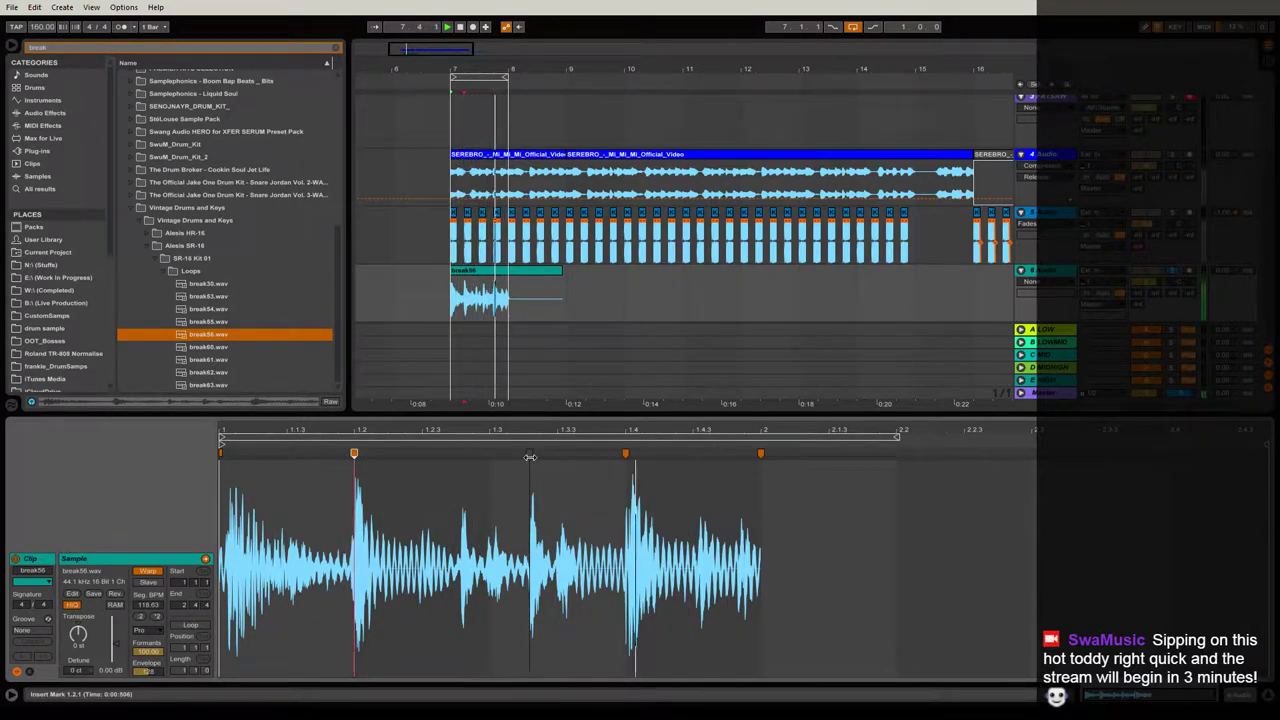
Delete the break56 warp markers at beats 1.2 and 1.4 and place them again closer to the hits.
key("Delete")
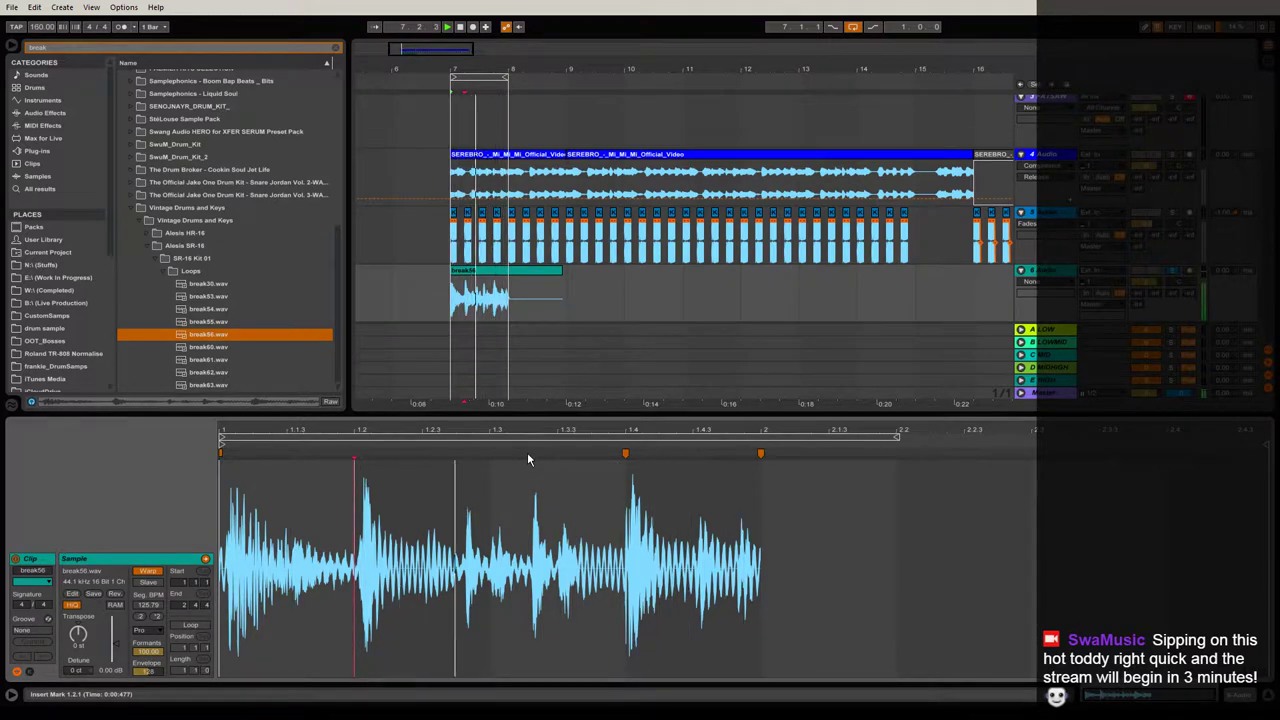
right_click(626, 453)
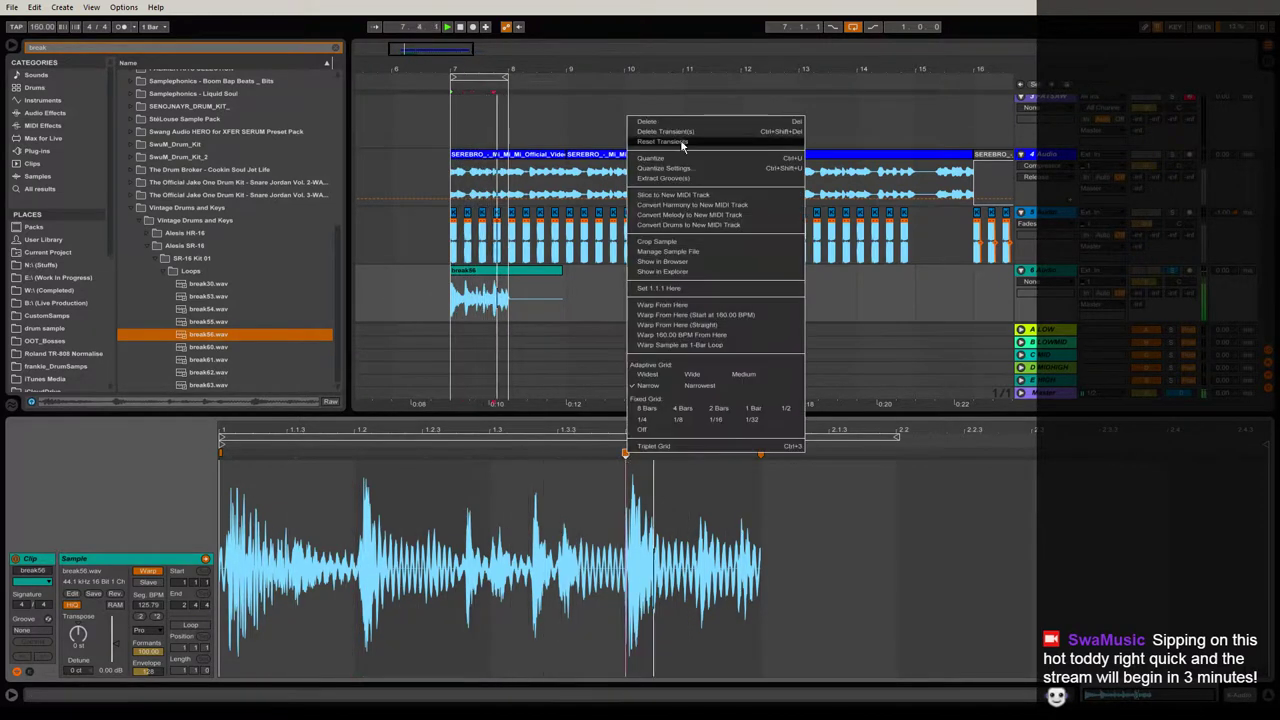
left_click(690, 122)
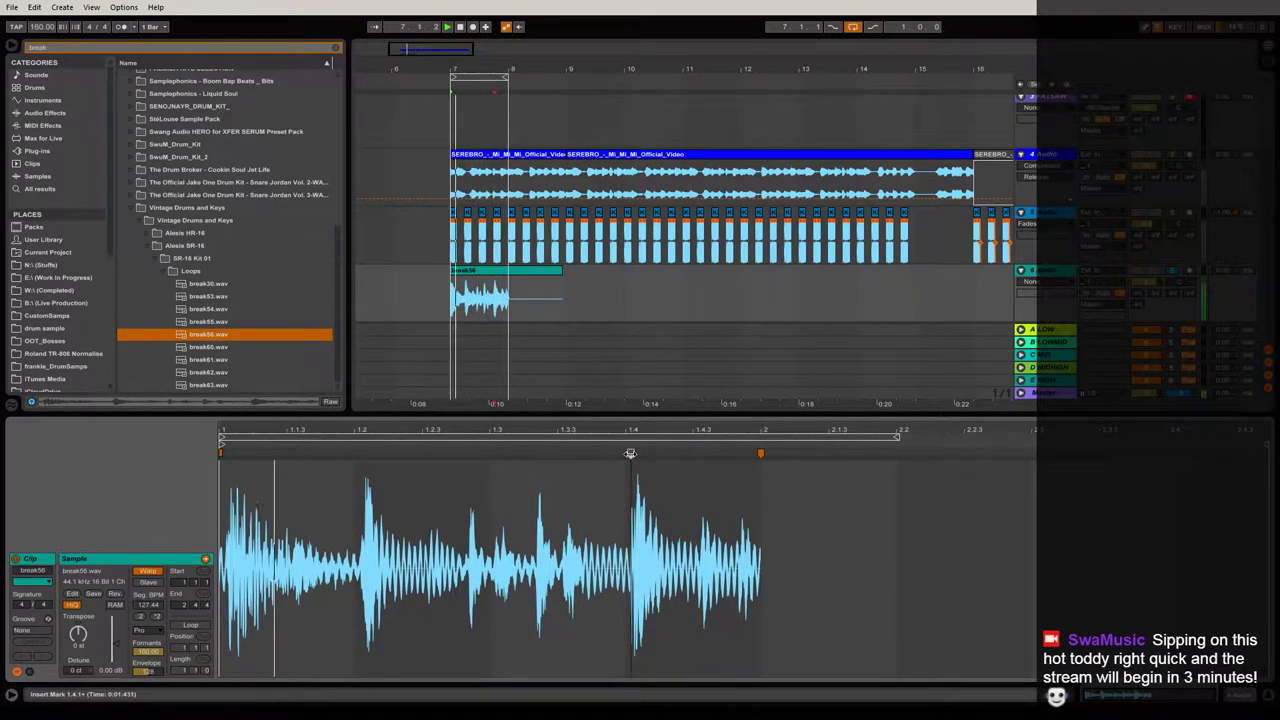
left_click_drag(630, 453, 625, 453)
left_click_drag(365, 454, 358, 453)
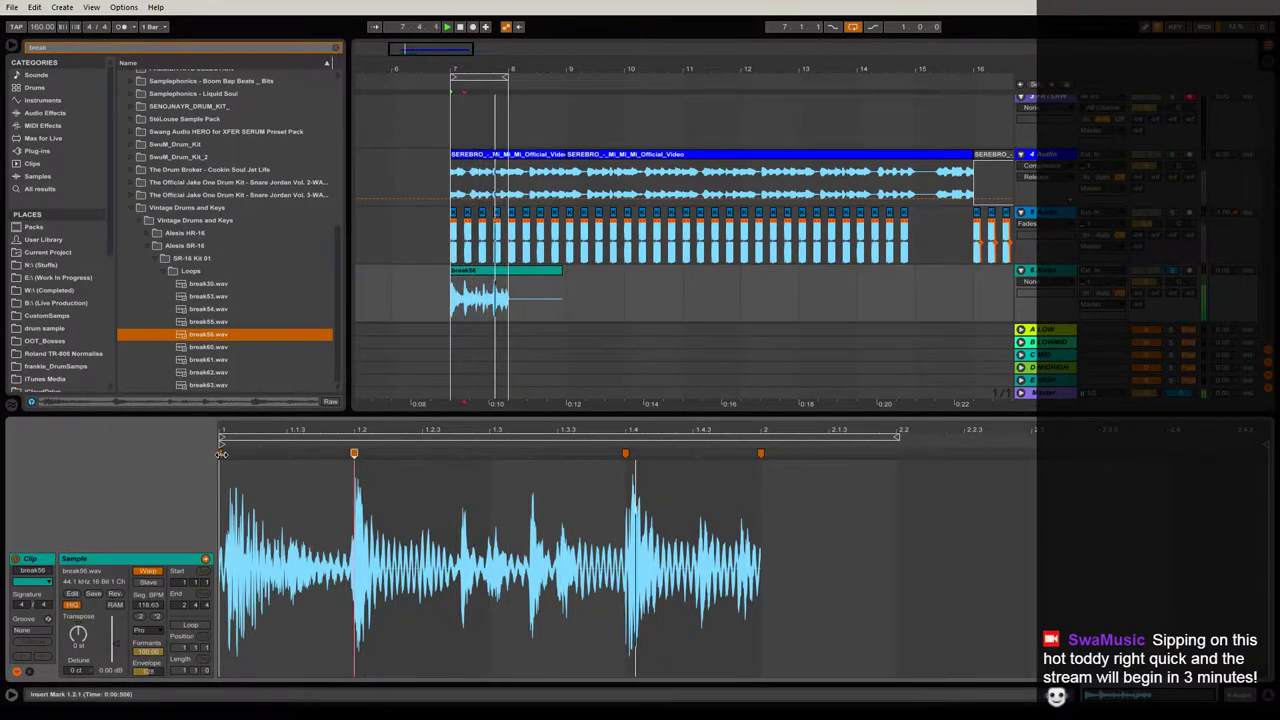
Re-place the first warp marker of break56 so its opening hit starts at 1.1.1, and shorten the clip to one bar.
right_click(222, 453)
left_click(257, 137)
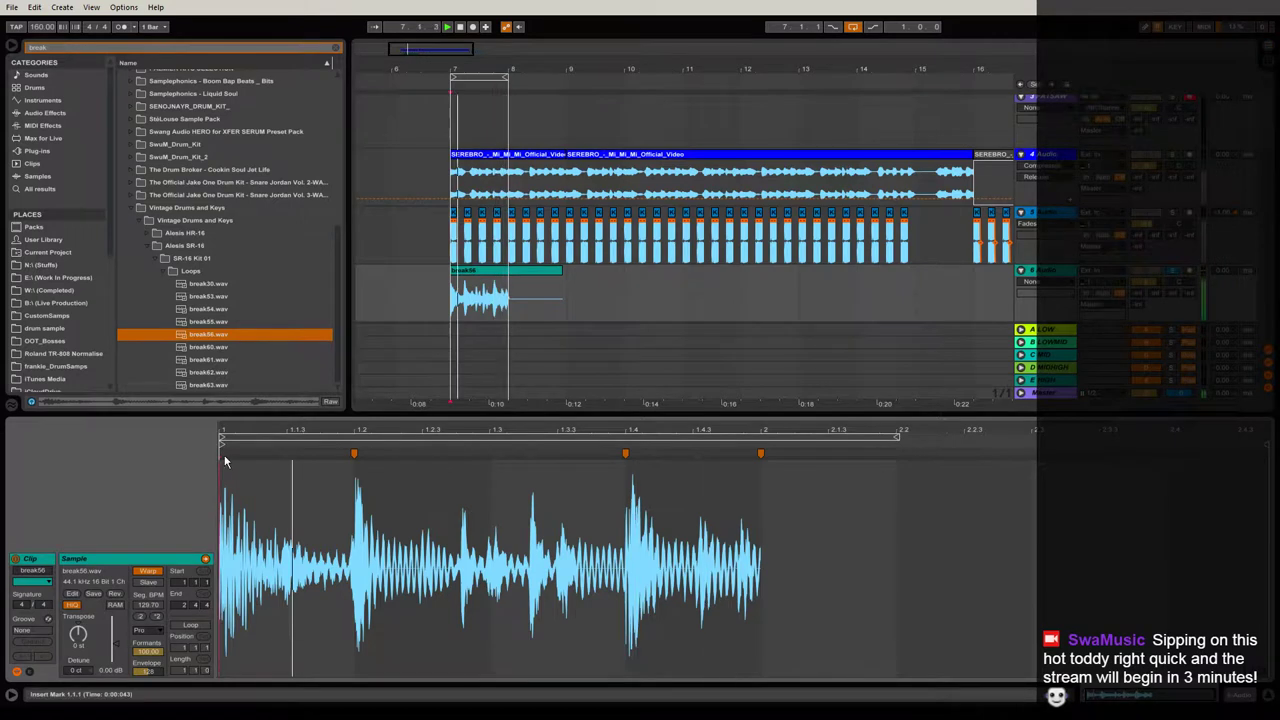
left_click_drag(219, 453, 226, 455)
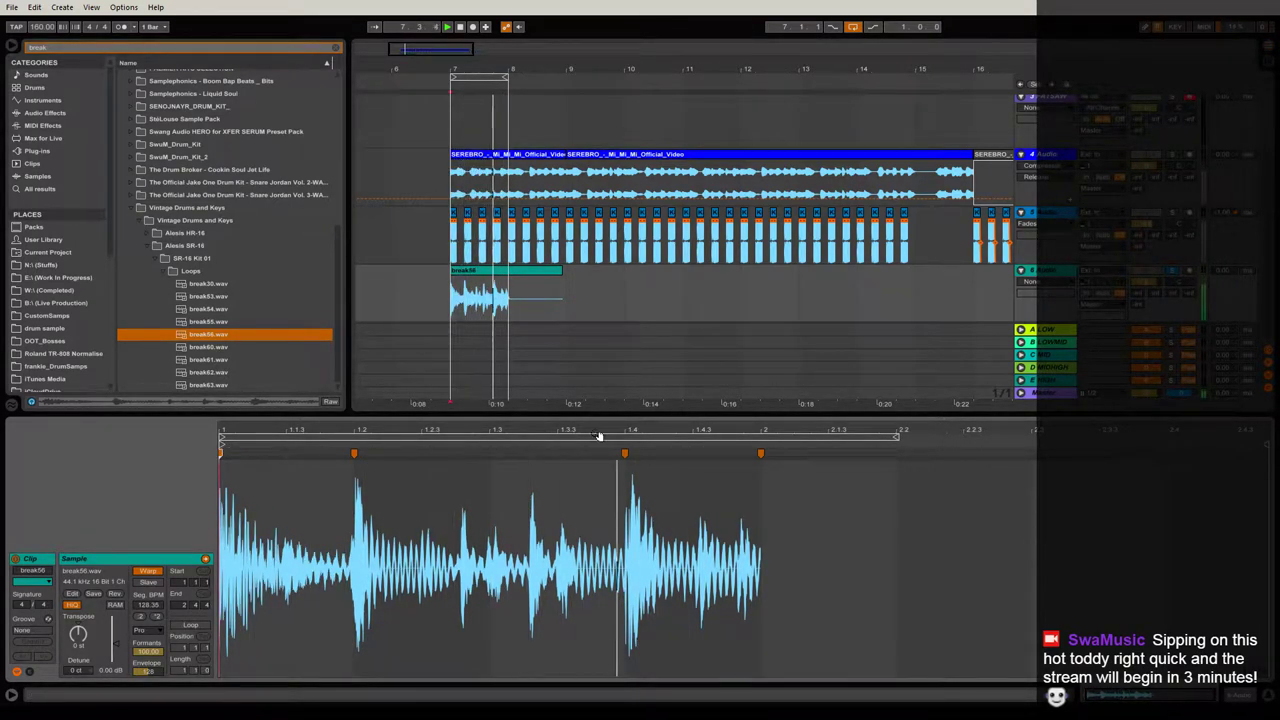
left_click_drag(895, 437, 763, 447)
left_click(753, 414)
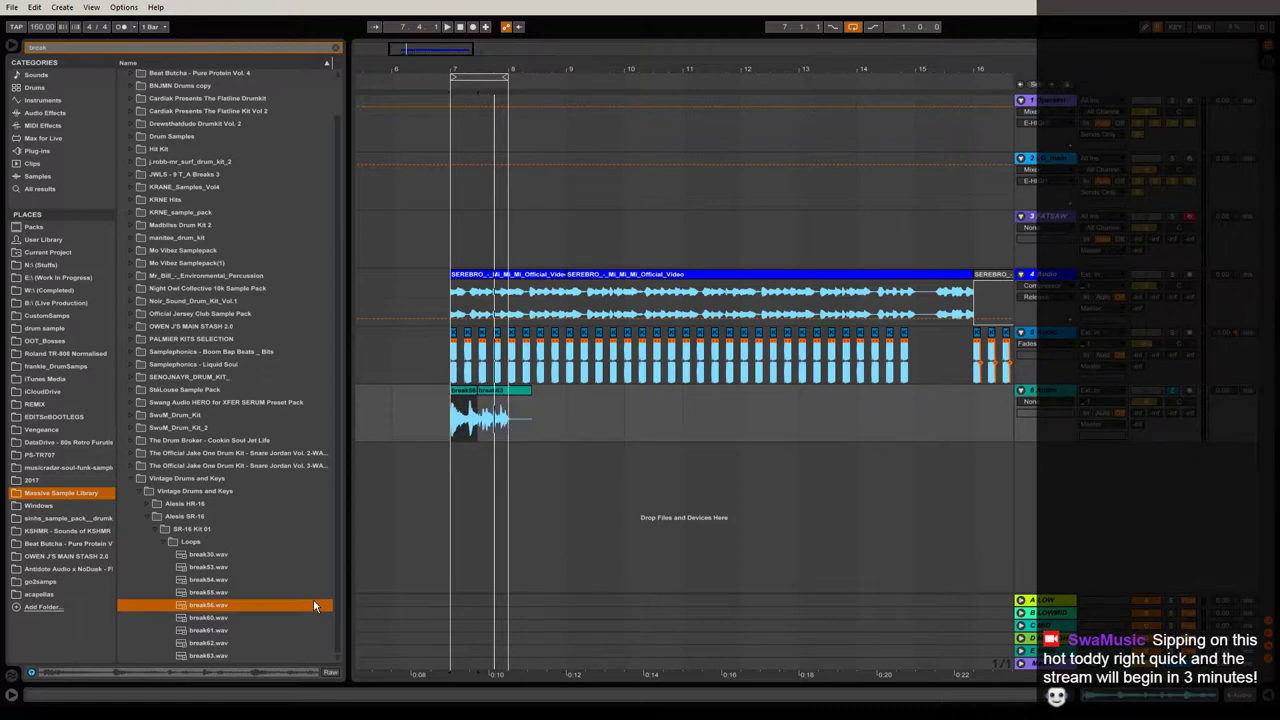
Undo the swap to break56 to restore break63, trim the clip to end at bar 8 and play it.
key("ctrl+z")
left_click(524, 391)
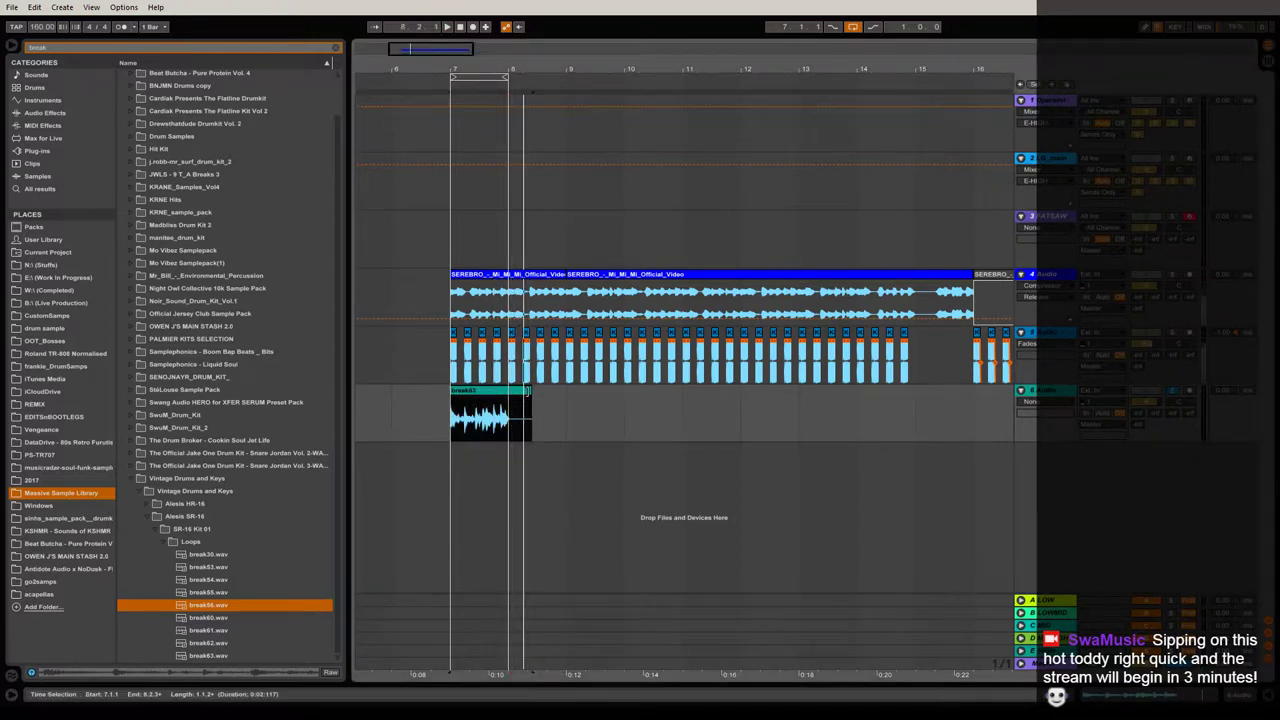
left_click(451, 425)
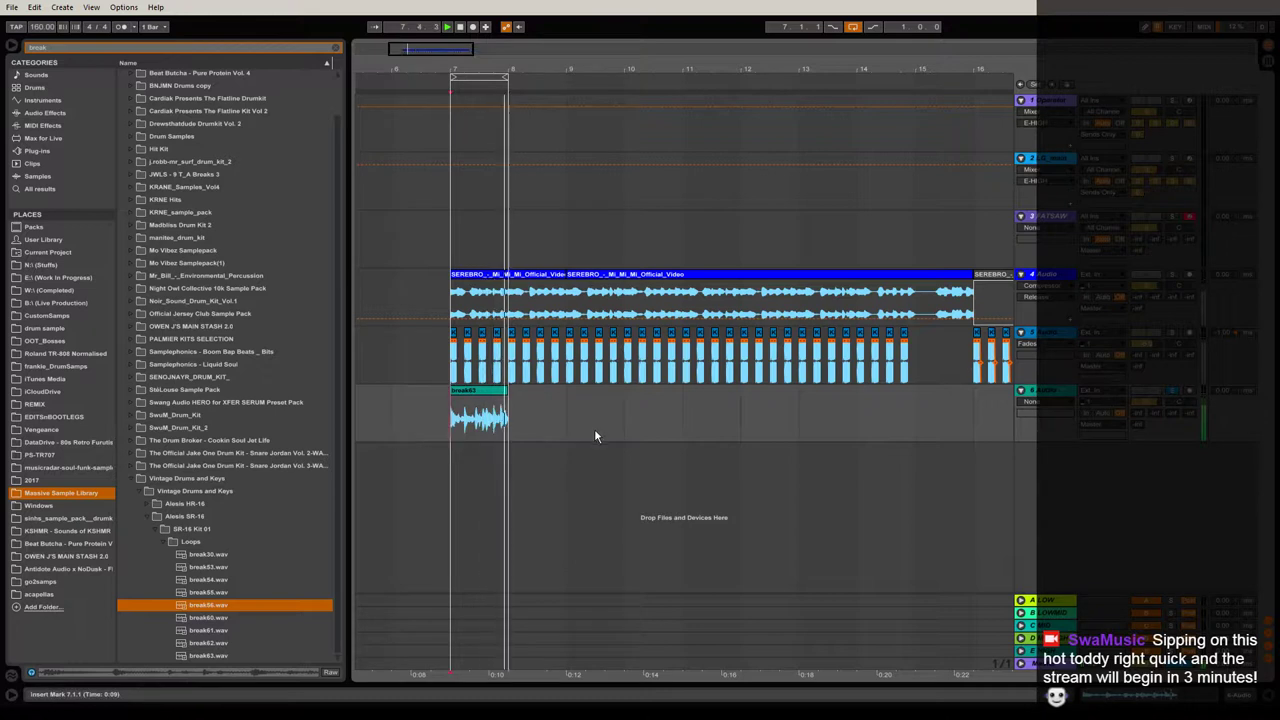
key("space")
Add a Simple Delay to the break track in Time mode with 17.4 ms left, 10.3 ms right, 30% feedback and 42% dry/wet.
double_click(1053, 391)
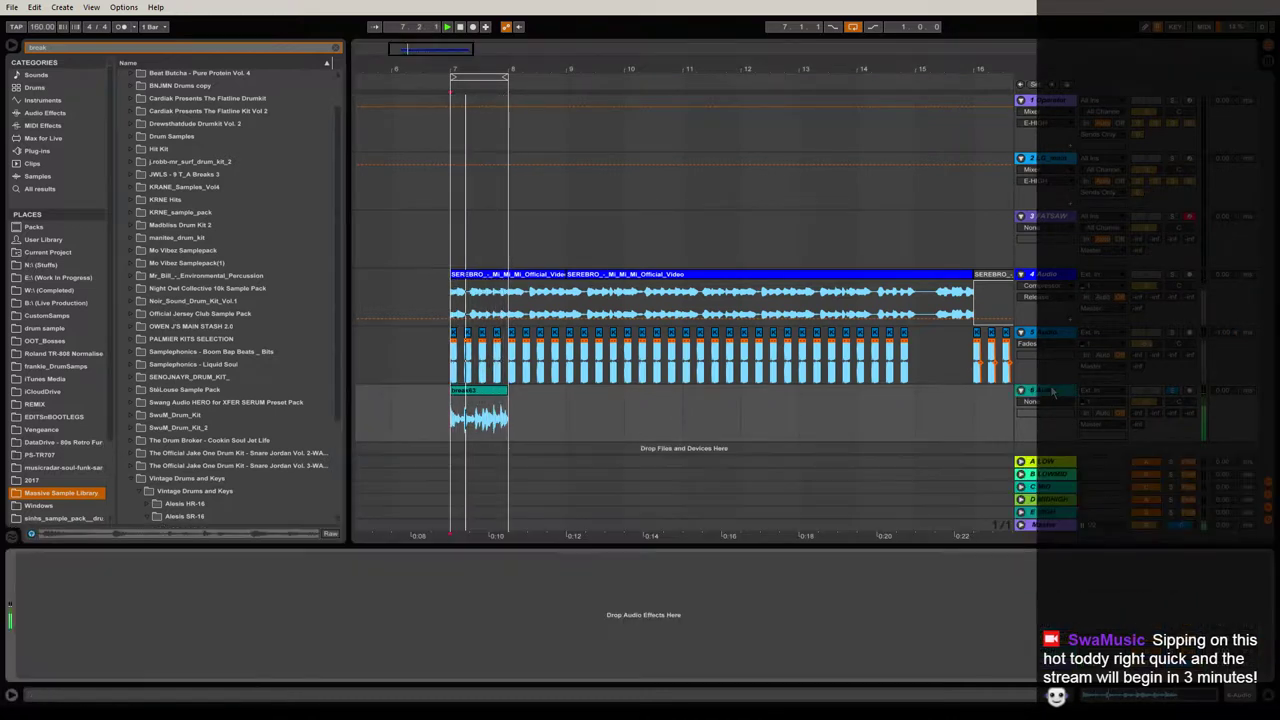
left_click(337, 48)
left_click(50, 113)
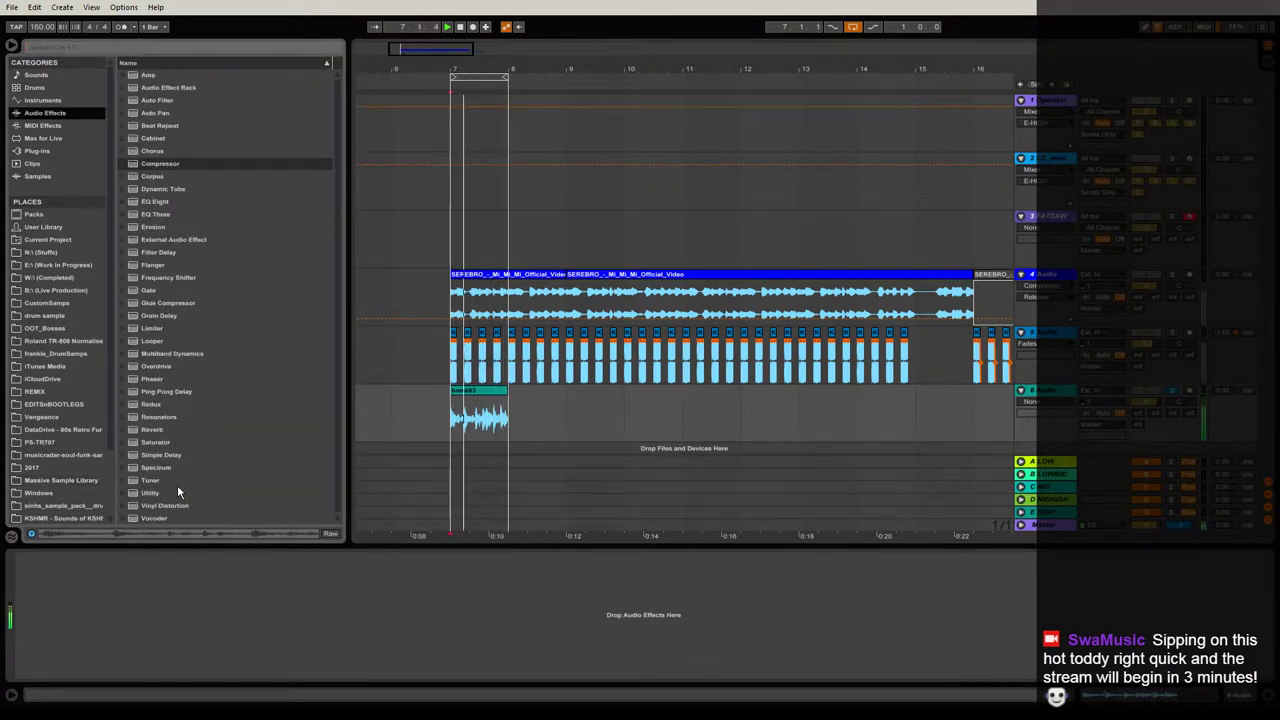
left_click(166, 456)
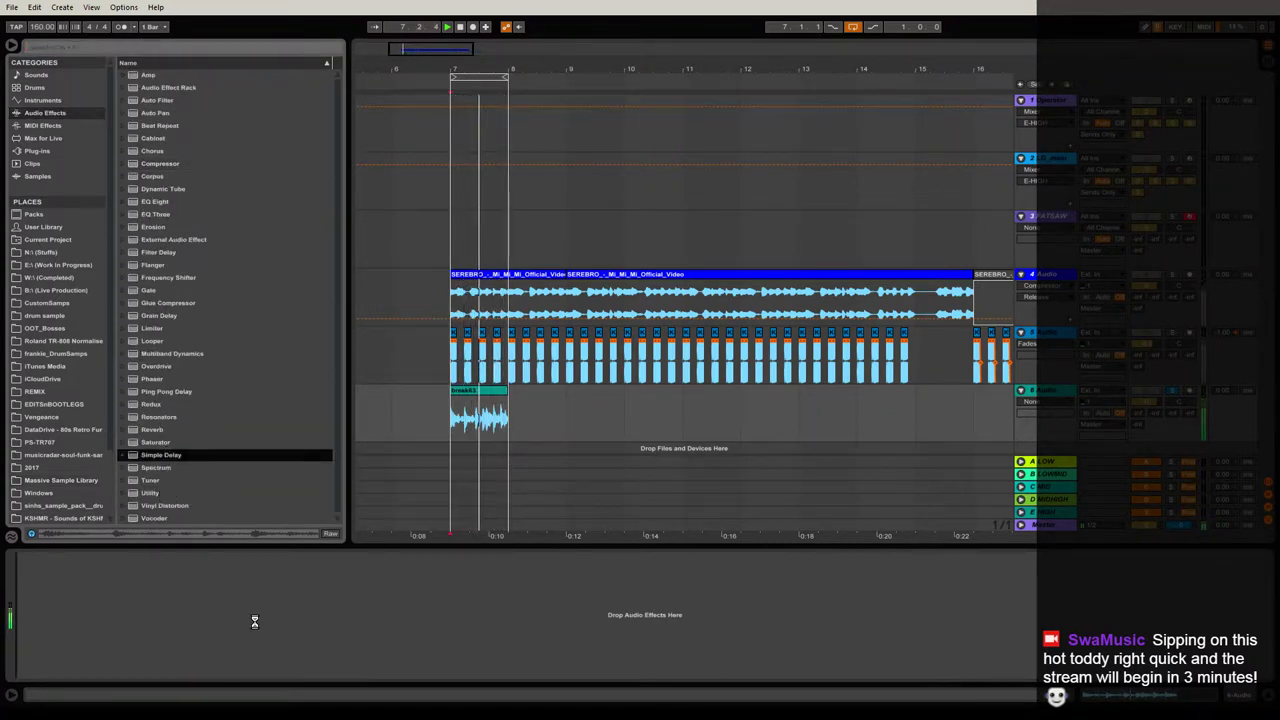
left_click_drag(254, 621, 104, 633)
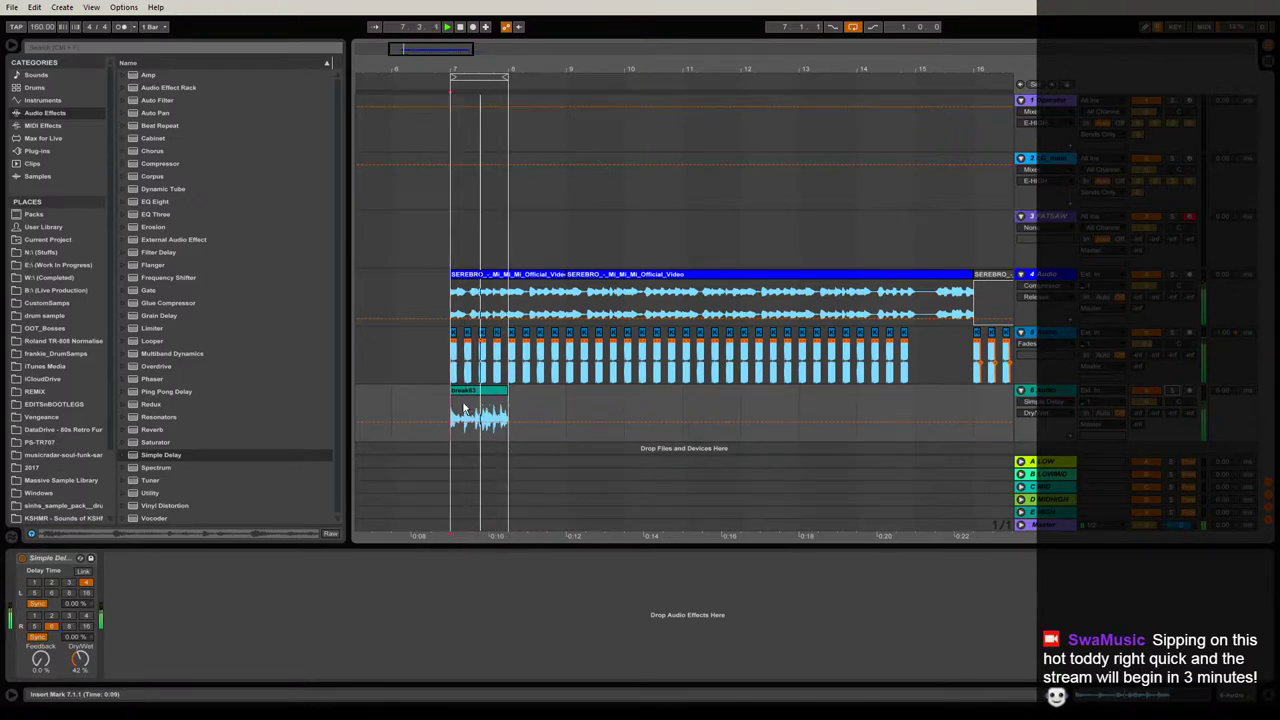
left_click(36, 604)
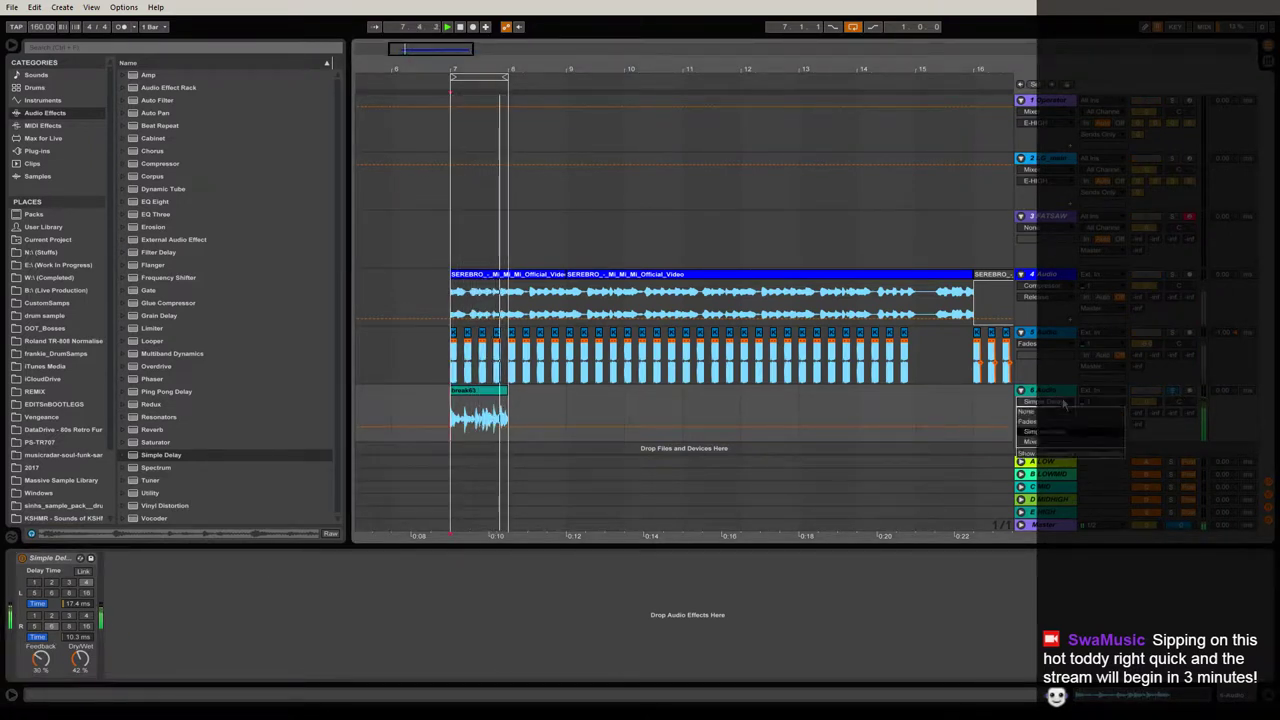
Add an EQ Eight after the Simple Delay on the break track and switch off bands 2, 3 and 4.
left_click(160, 202)
left_click_drag(240, 620, 243, 622)
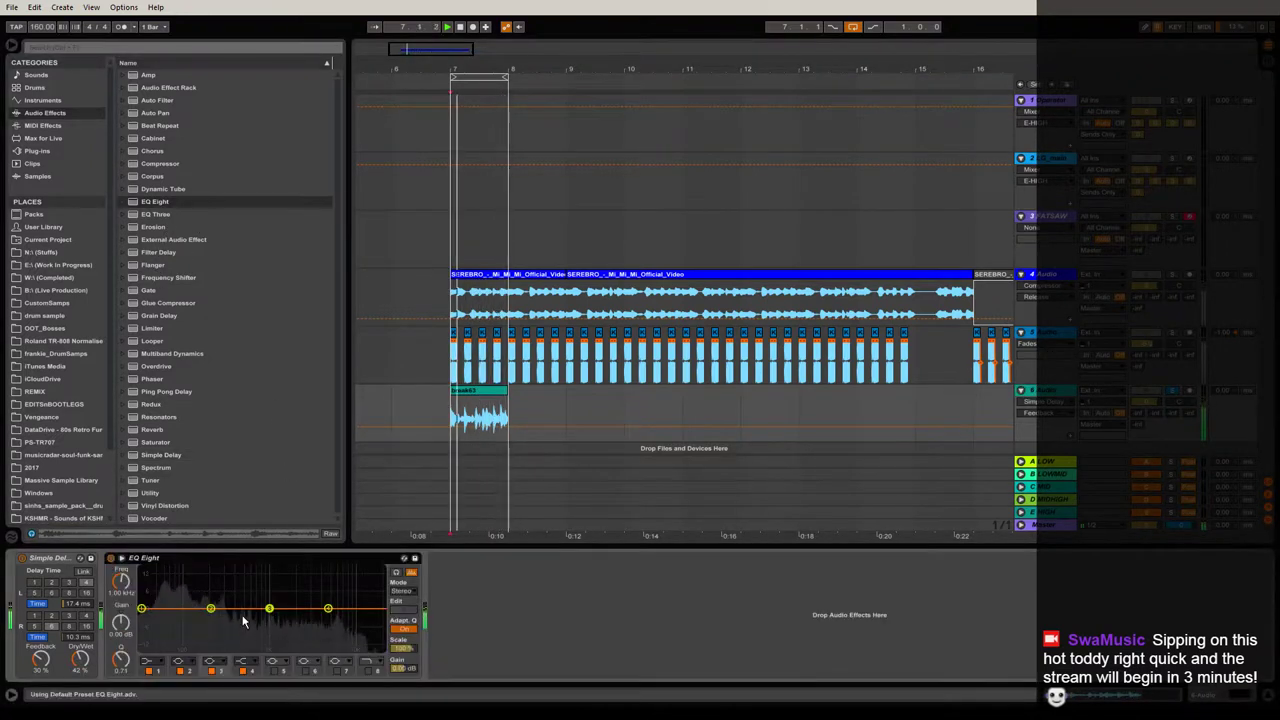
left_click(242, 670)
left_click(210, 670)
left_click(179, 670)
Make EQ Eight band 1 a low-cut filter at 160 Hz with a Q of 0.64.
left_click(147, 661)
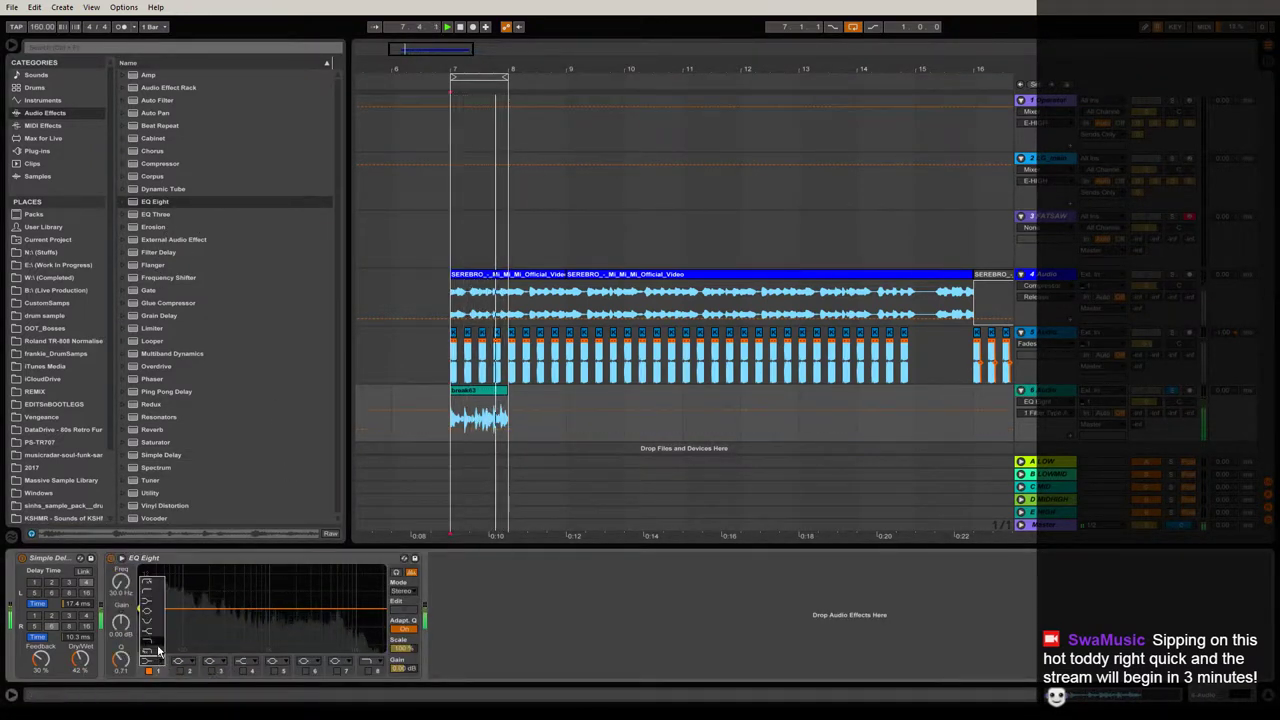
left_click(156, 586)
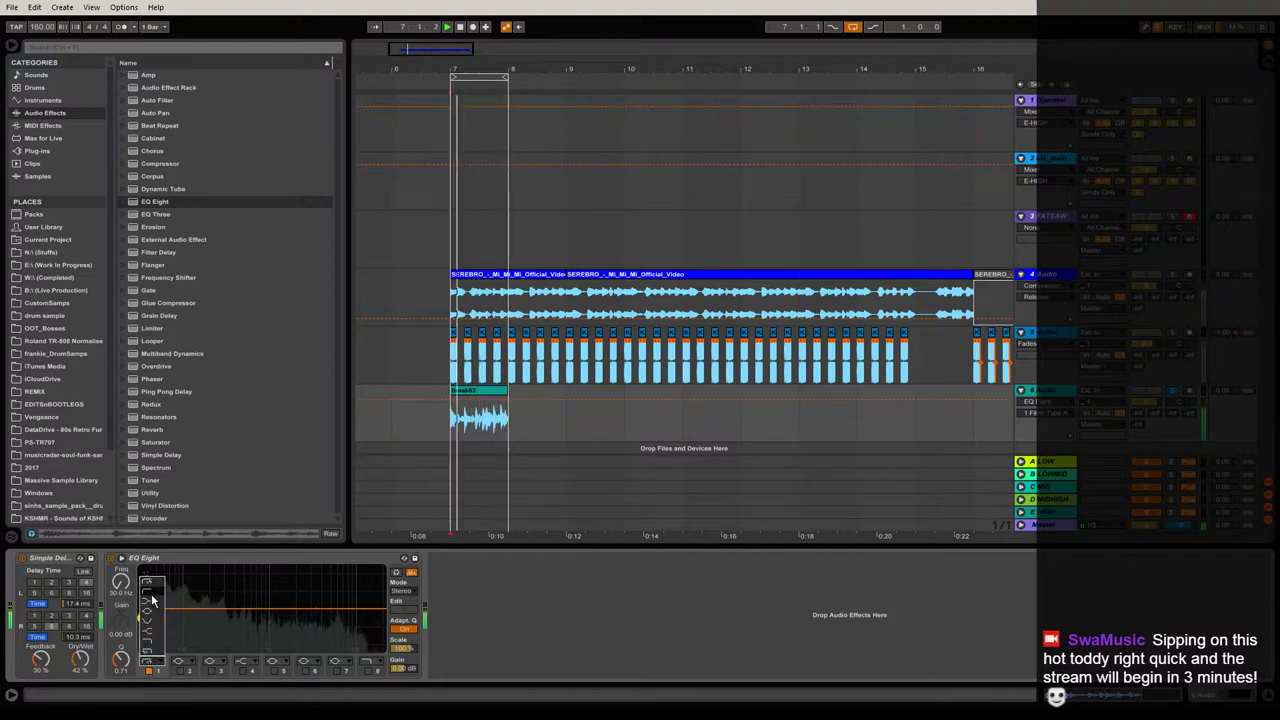
left_click(152, 598)
left_click_drag(121, 581, 121, 579)
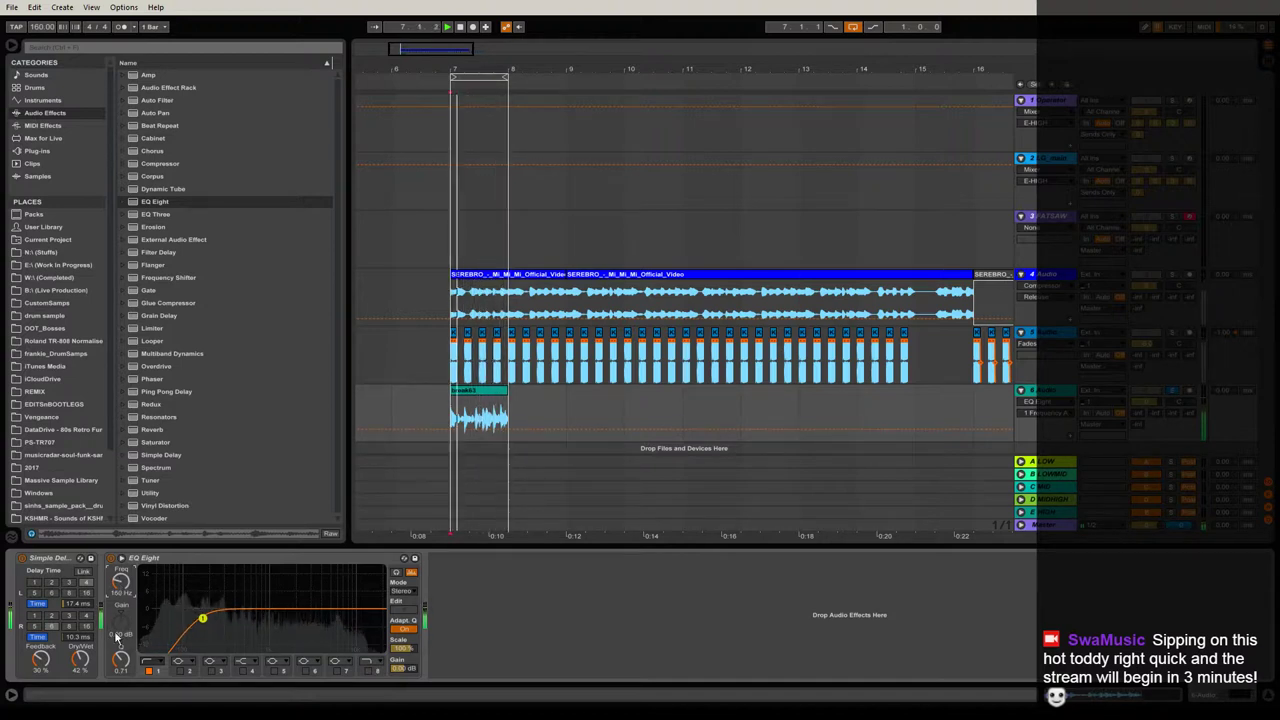
left_click_drag(121, 659, 121, 664)
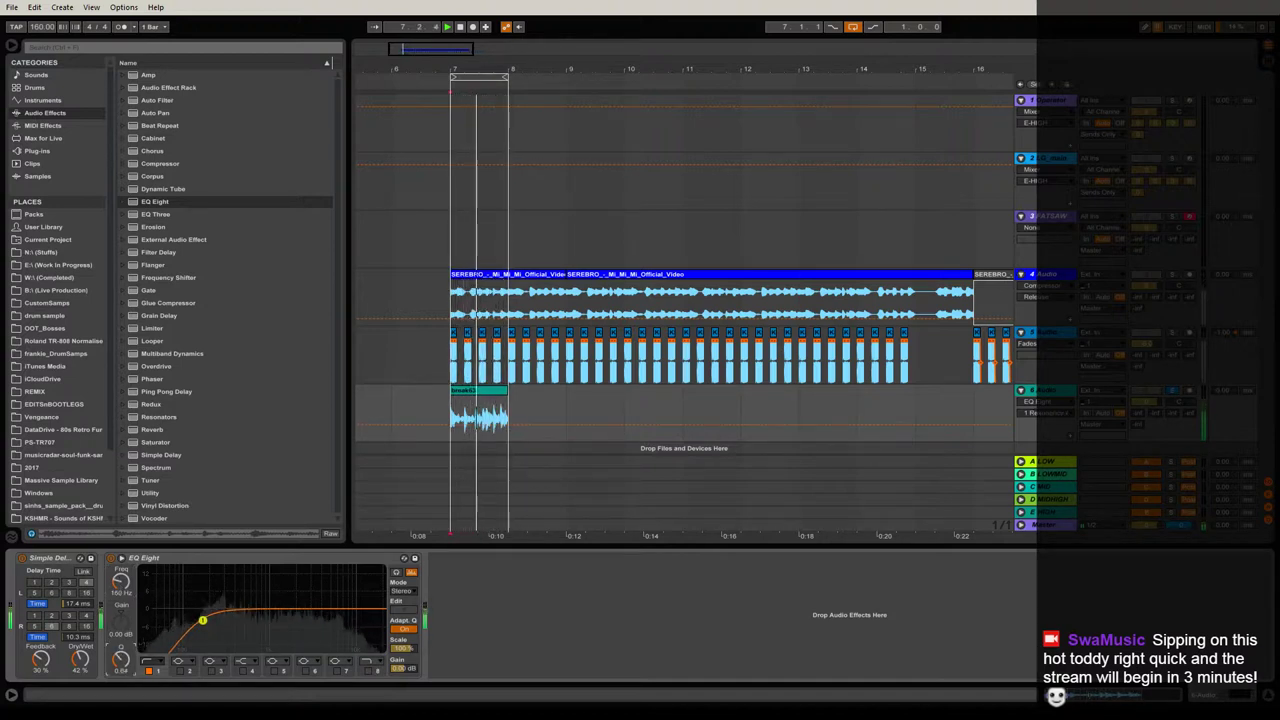
Hide the browser and unsolo the break track so it plays with the vocals and kicks.
left_click_drag(349, 429, 150, 450)
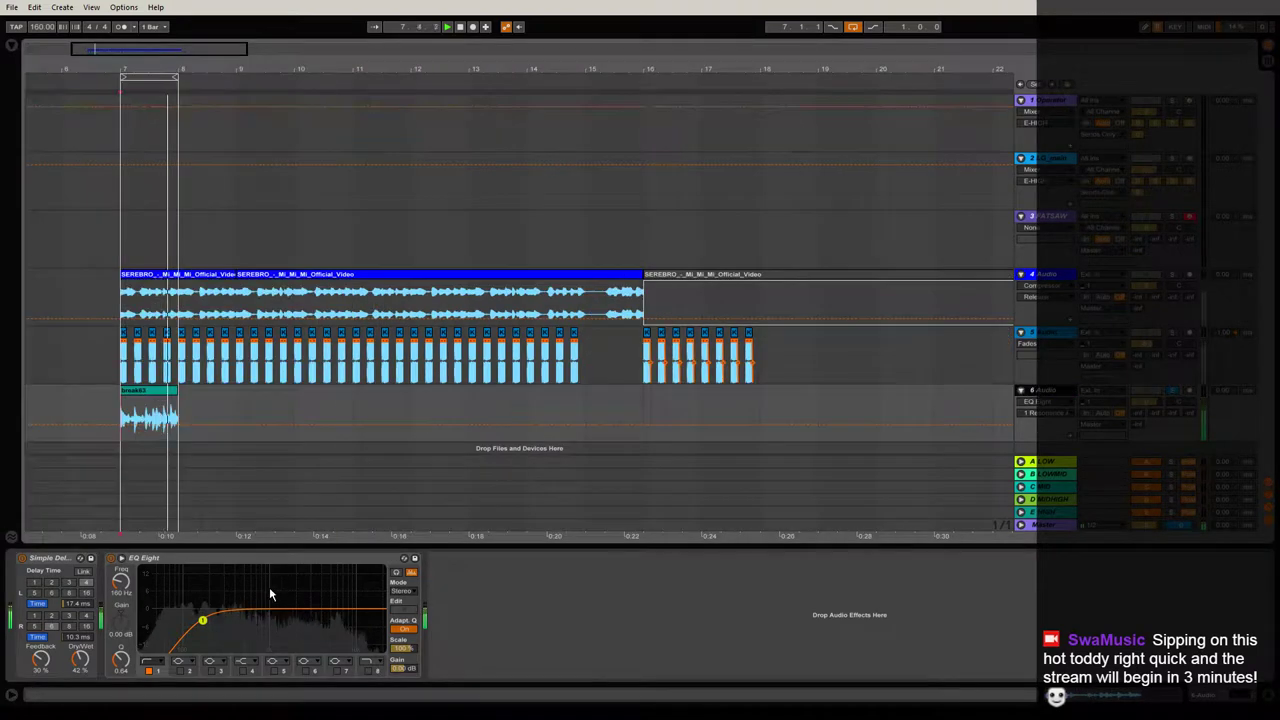
left_click(1172, 391)
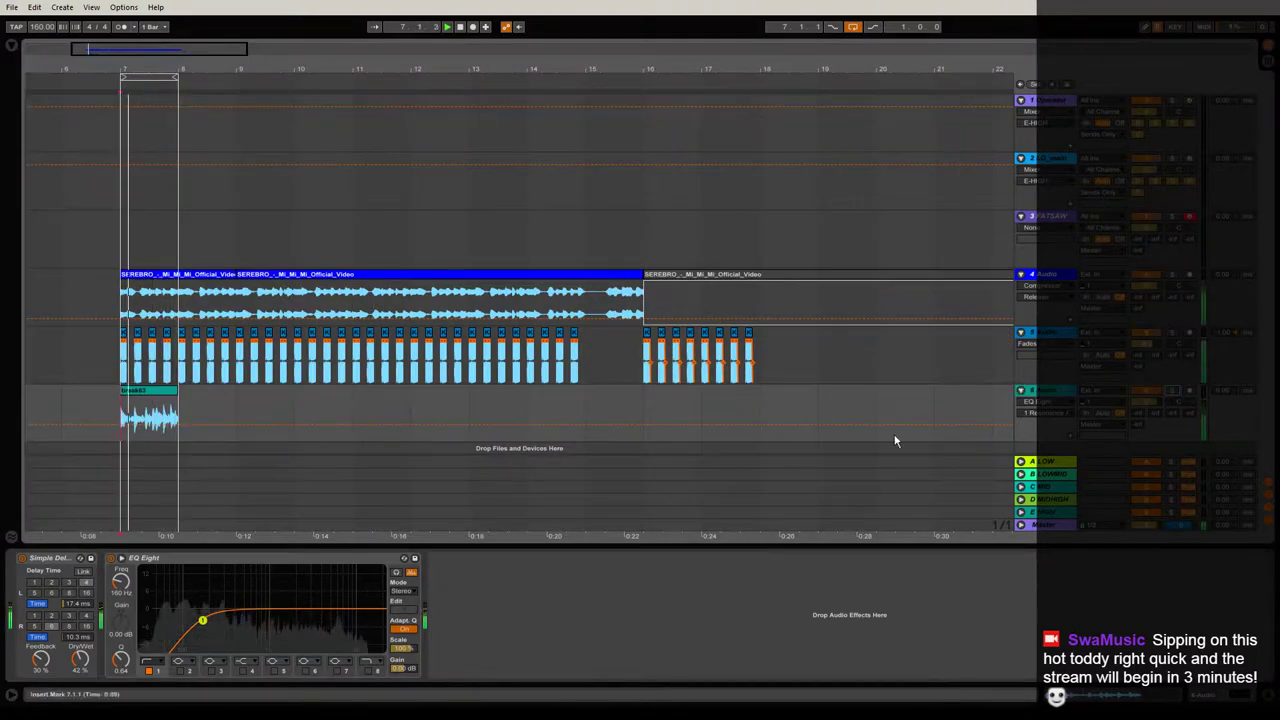
left_click_drag(197, 72, 203, 60)
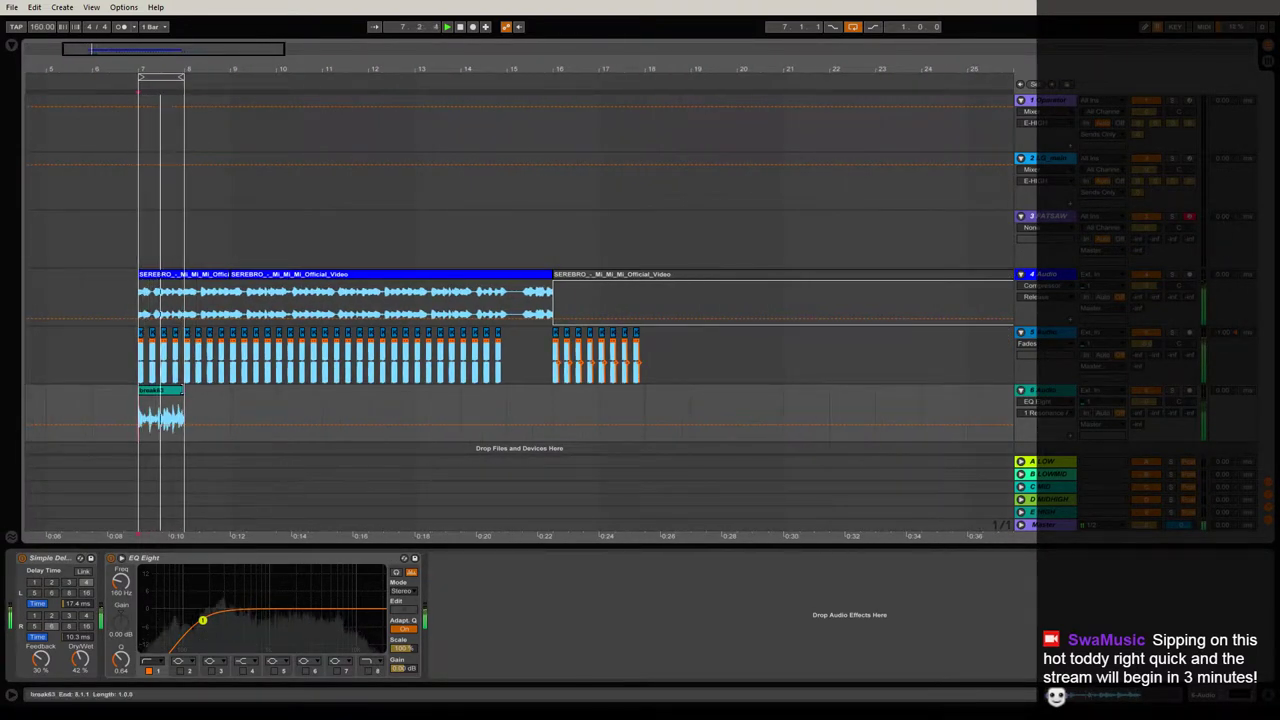
Turn on looping for the one-bar break63 clip and extend it to the start of bar 15.
left_click(157, 391)
double_click(157, 403)
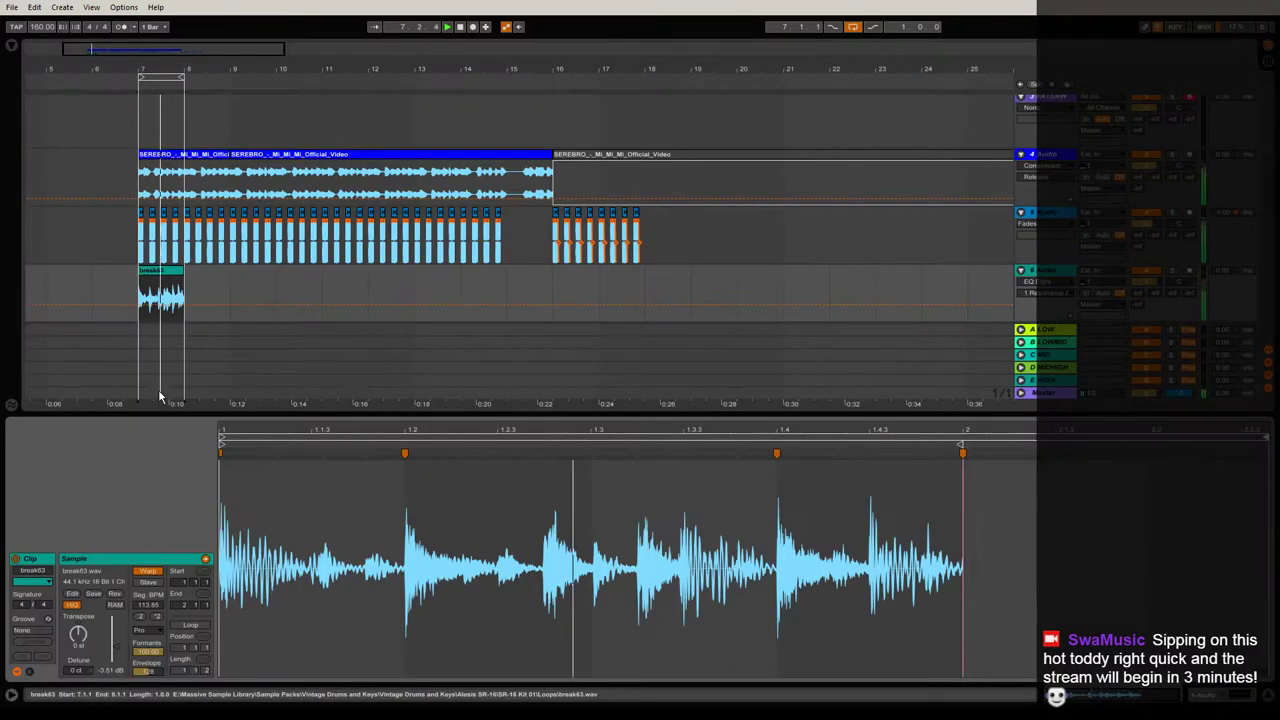
left_click(191, 627)
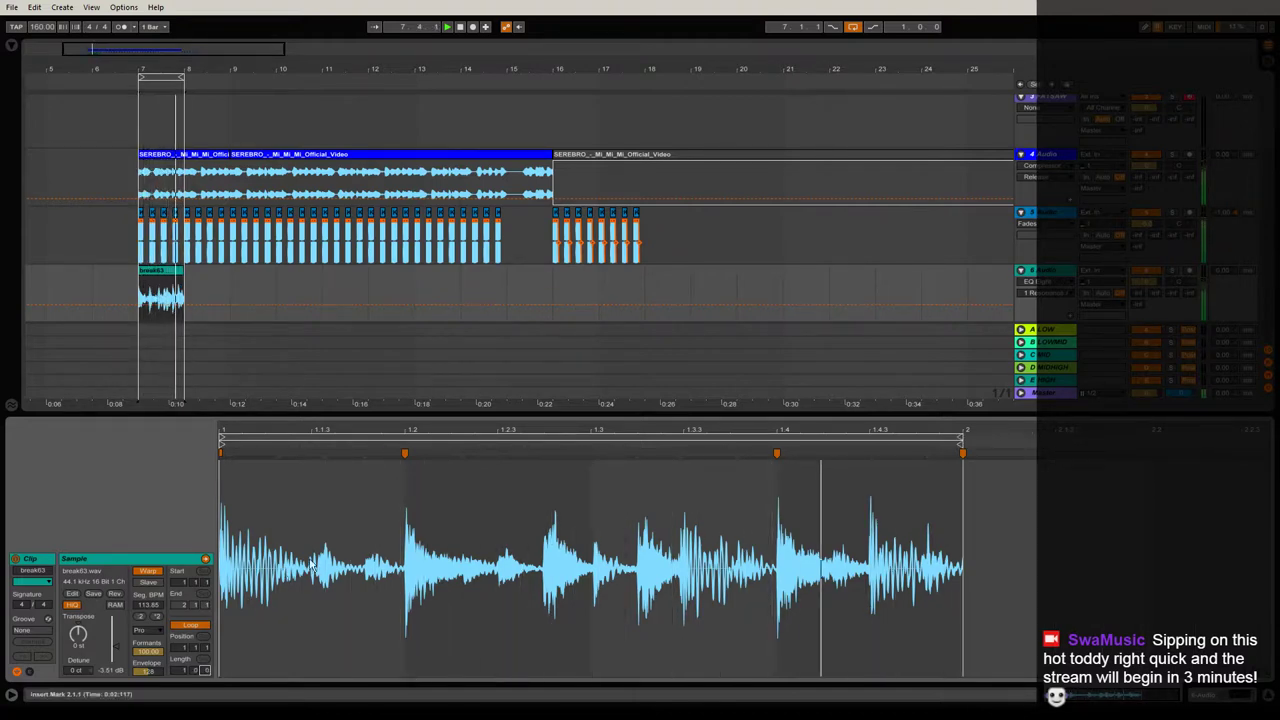
key("ctrl+alt+l")
left_click_drag(183, 412, 506, 412)
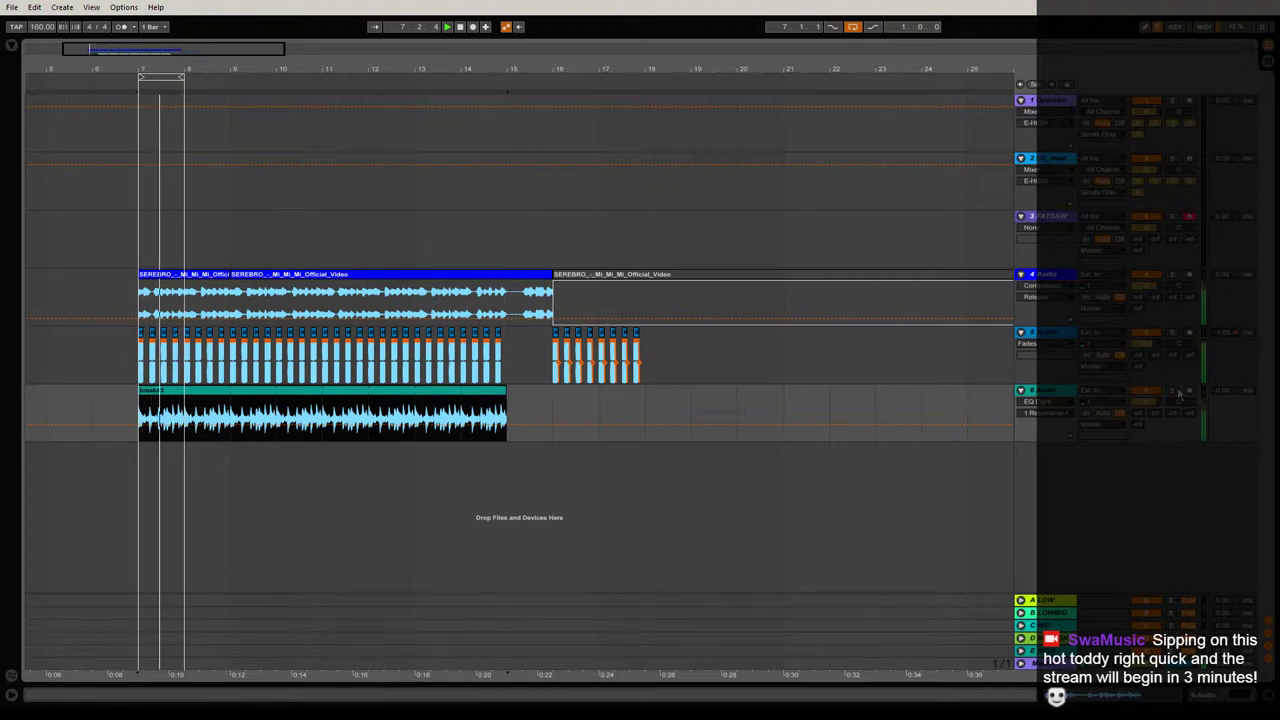
Switch off the arrangement loop and play the section from bar 7 into the kicks at bar 16.
left_click(853, 27)
key("space")
key("space")
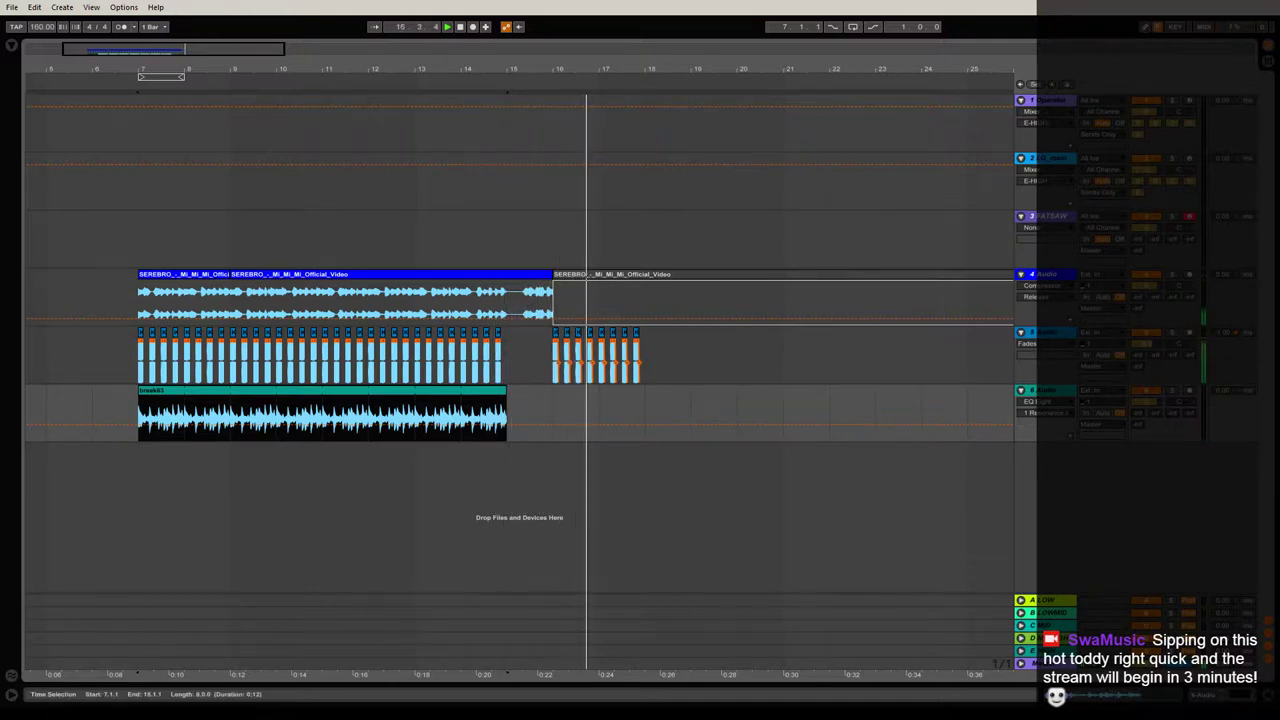
Copy two bars of break63 under the kicks at bar 16 and loop playback over bars 16 to 18.
left_click_drag(552, 408, 599, 405)
left_click_drag(504, 402, 587, 401)
key("space")
key("space")
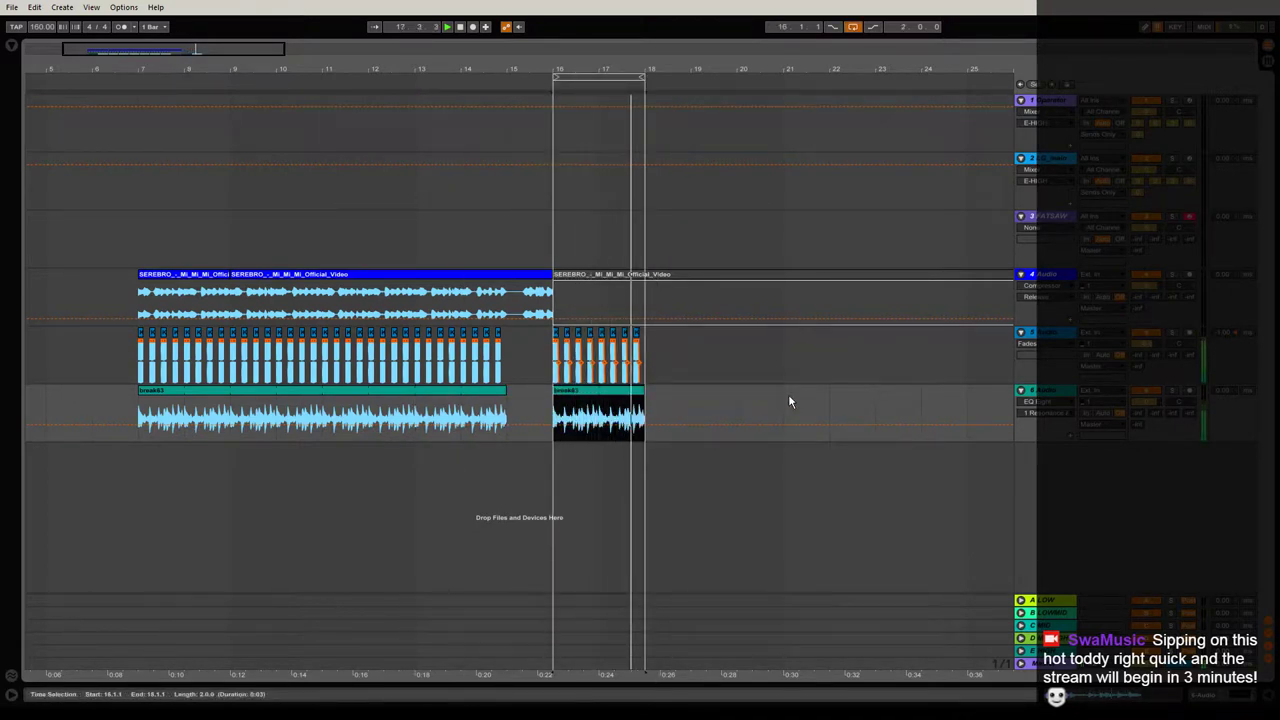
Add a Limiter after the EQ Eight on the break track with 10.0 dB gain and a -17.4 dB ceiling.
left_click_drag(586, 73, 582, 38)
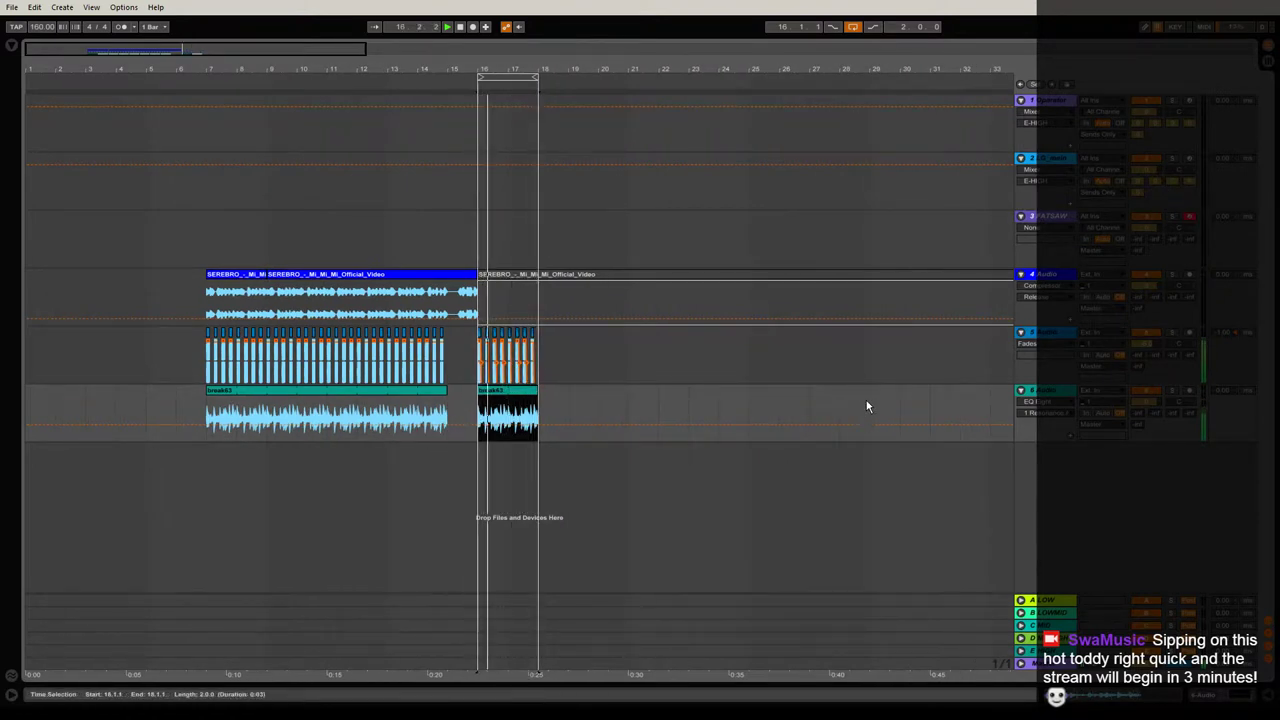
double_click(1048, 392)
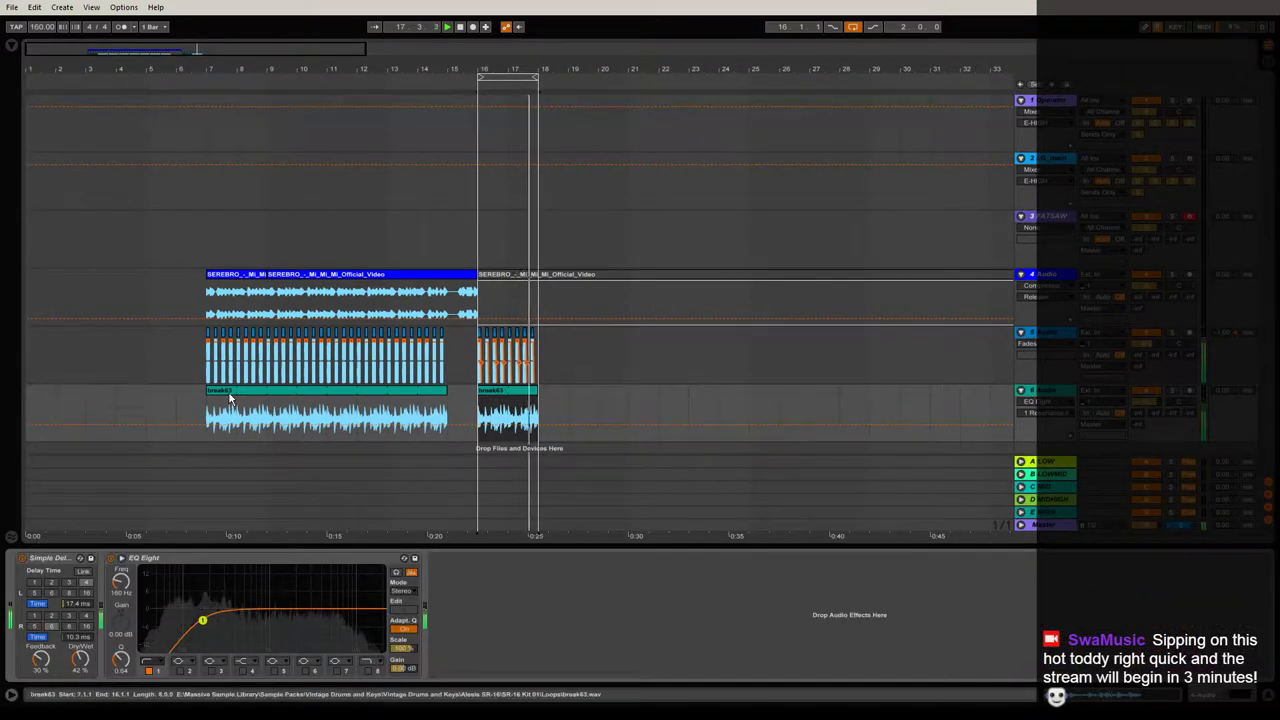
left_click(11, 46)
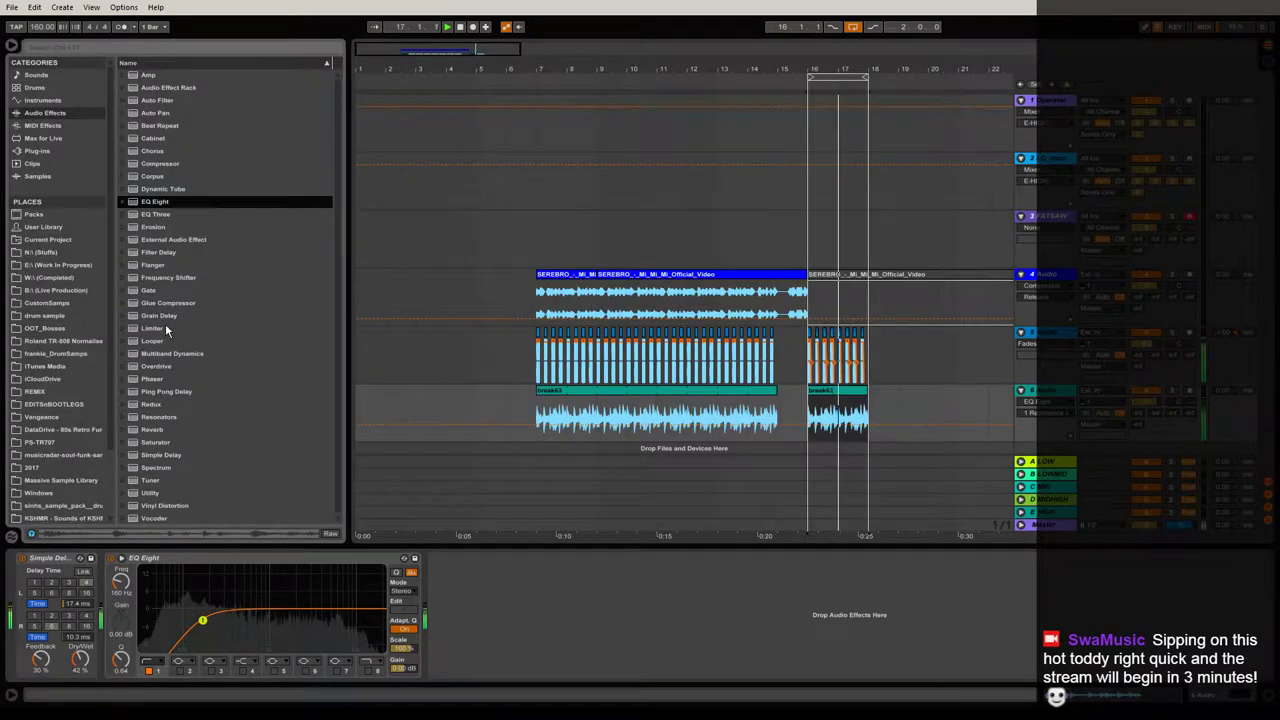
left_click_drag(165, 327, 485, 662)
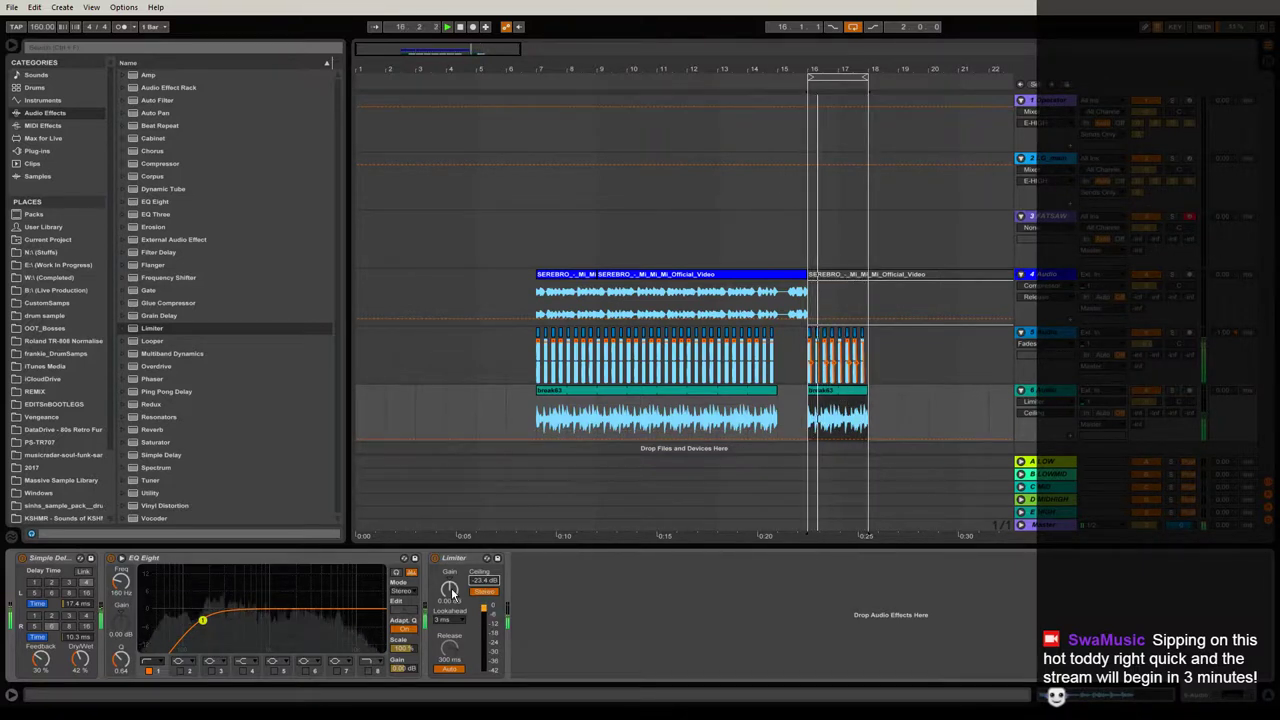
left_click_drag(452, 593, 452, 549)
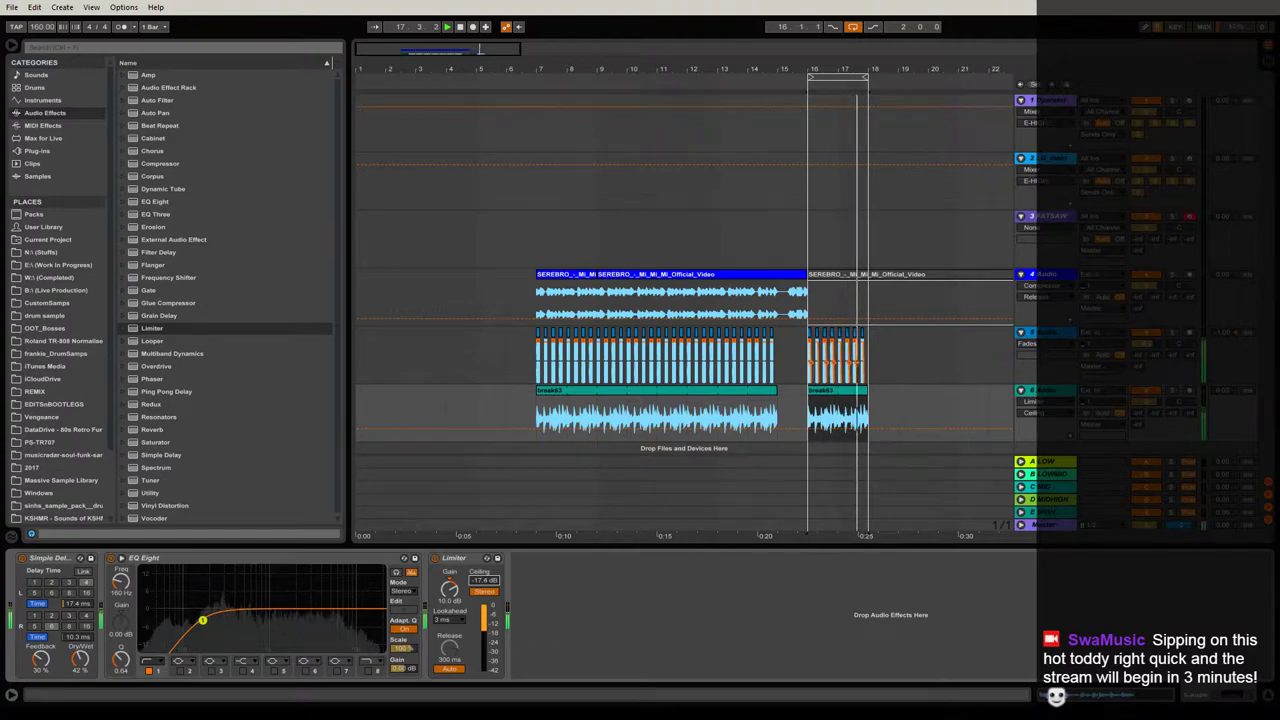
Copy the sidechain Compressor from the vocal track to the end of the break track's device chain.
key("ctrl+alt+b")
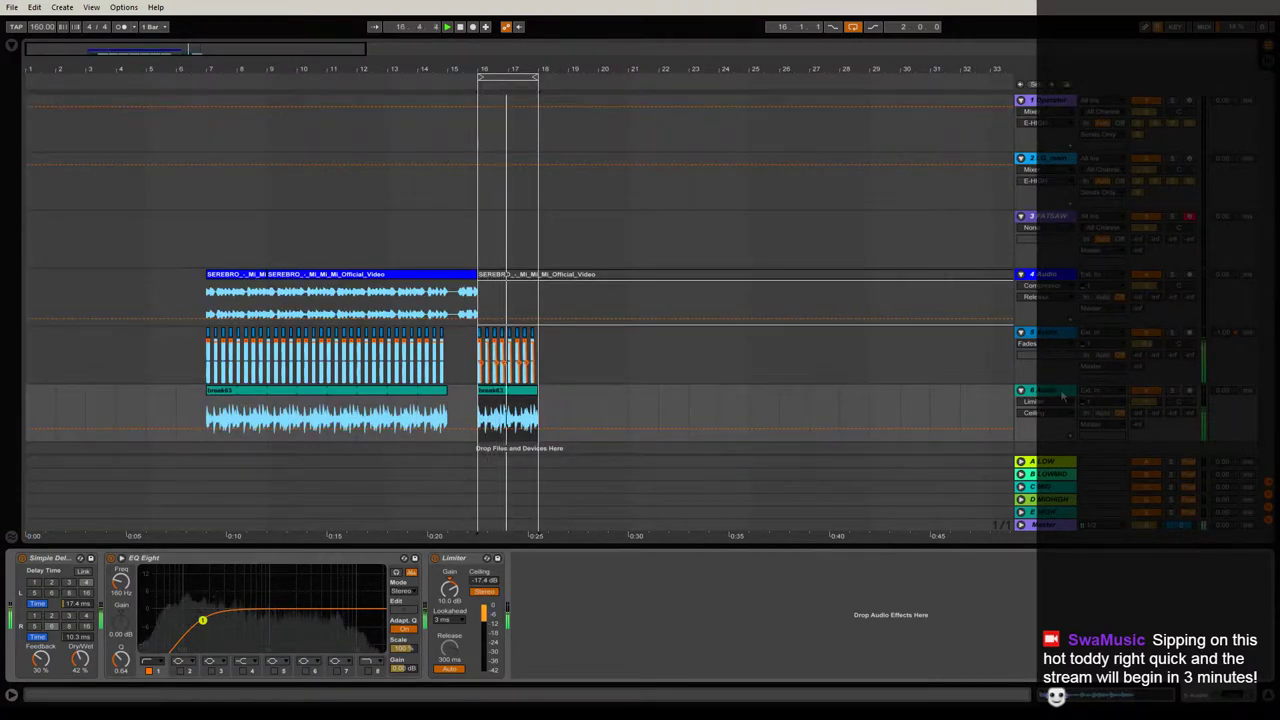
key("ctrl+alt+b")
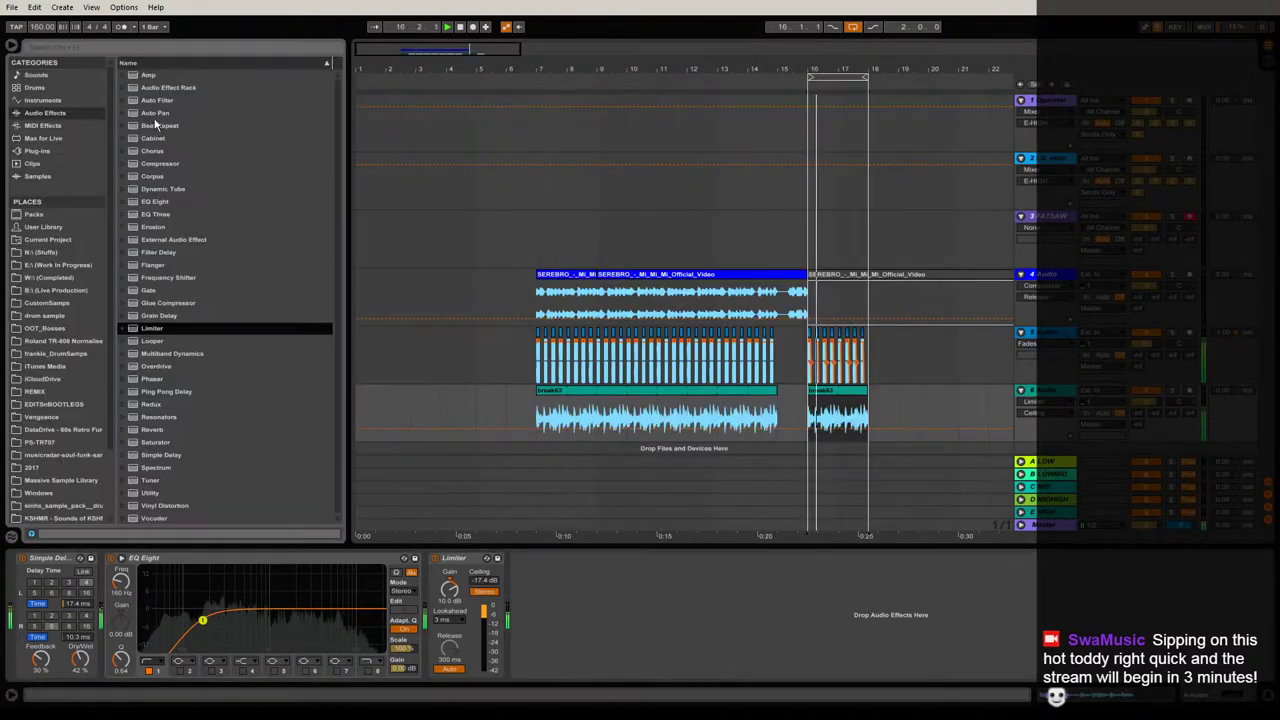
left_click(1064, 283)
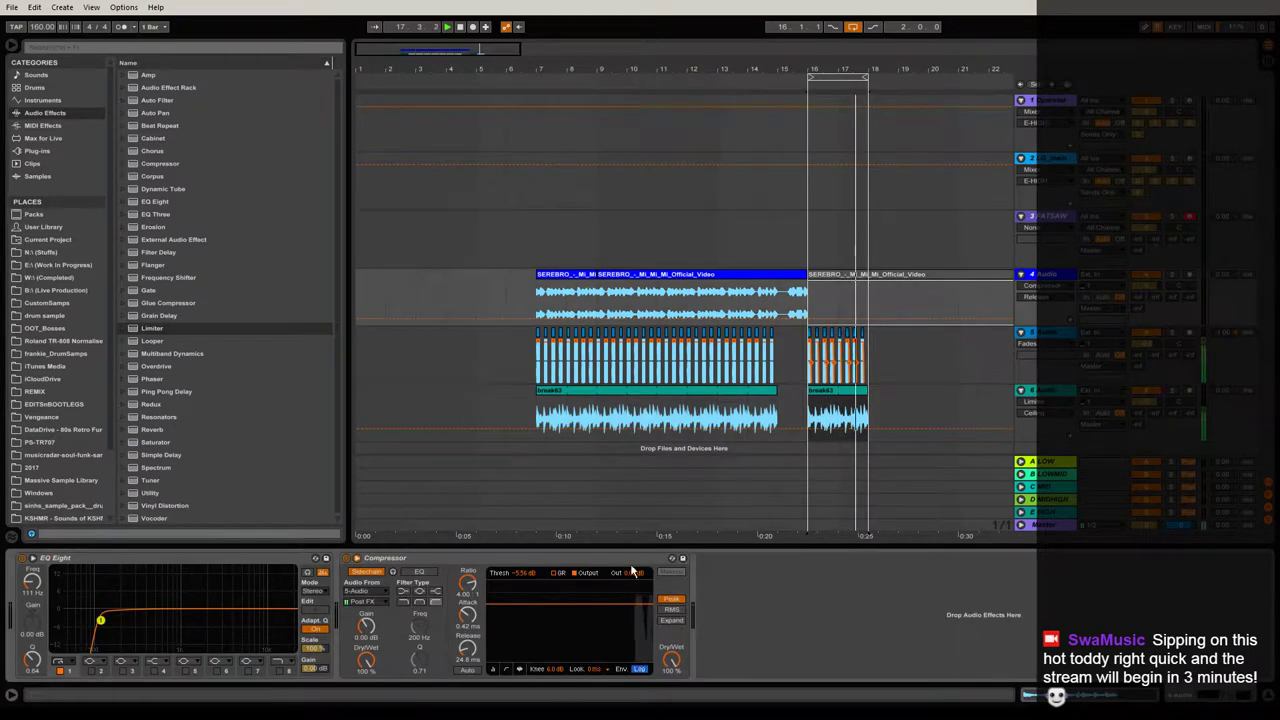
left_click(742, 403)
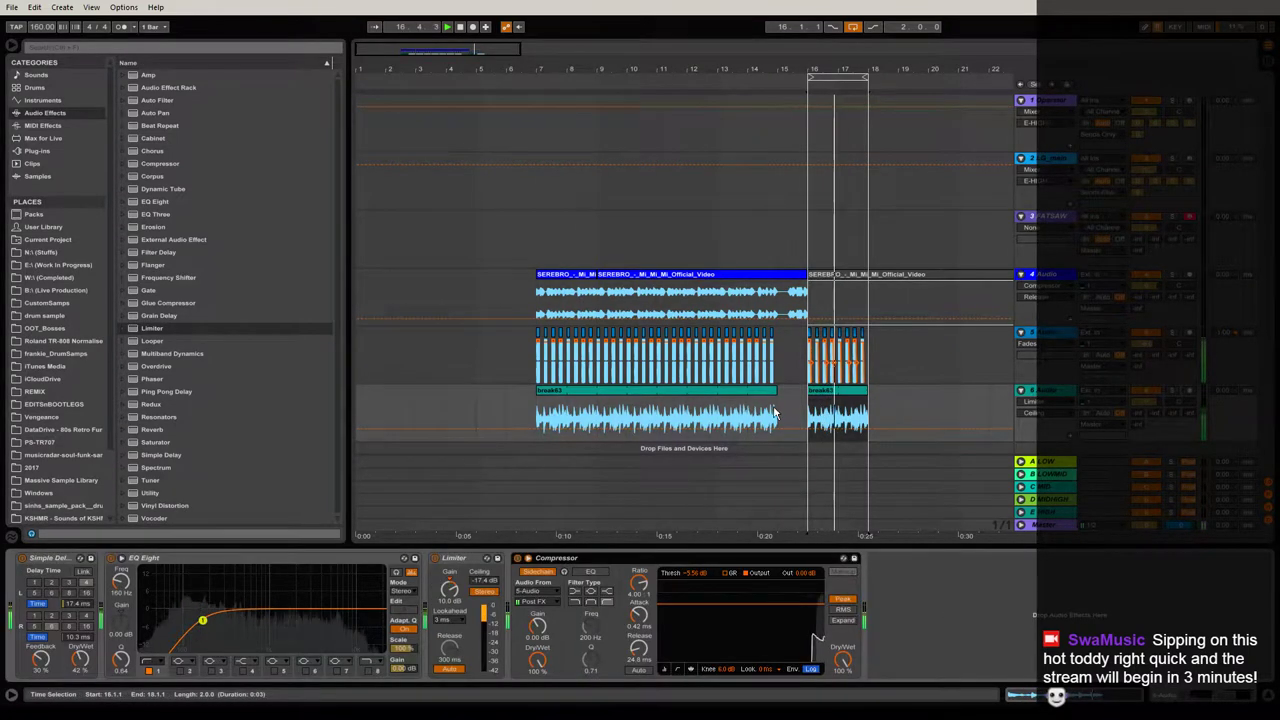
mouse_move(706, 578)
left_mouse_down()
mouse_move(706, 620)
mouse_move(706, 578)
left_mouse_up()
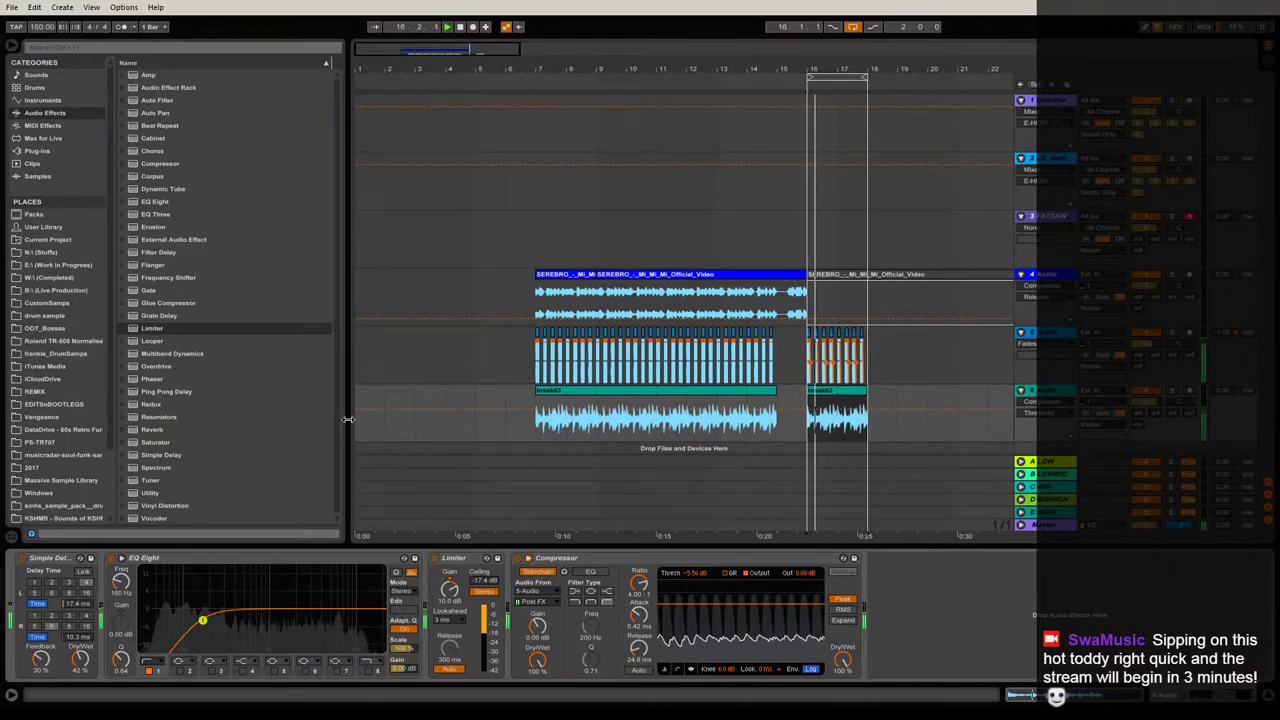
Lengthen the fade-outs of the eight kicks between bars 16 and 18 to make them shorter.
key("ctrl+alt+b")
left_click_drag(380, 69, 460, 86)
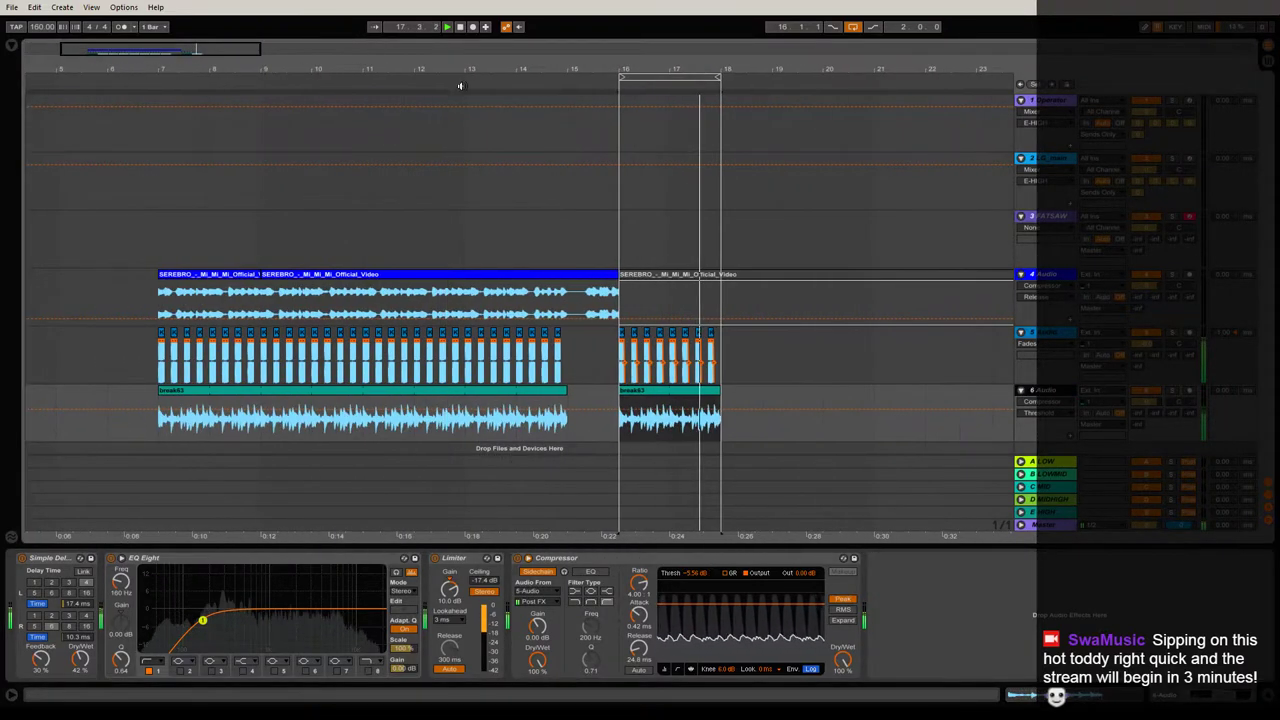
left_click(622, 342)
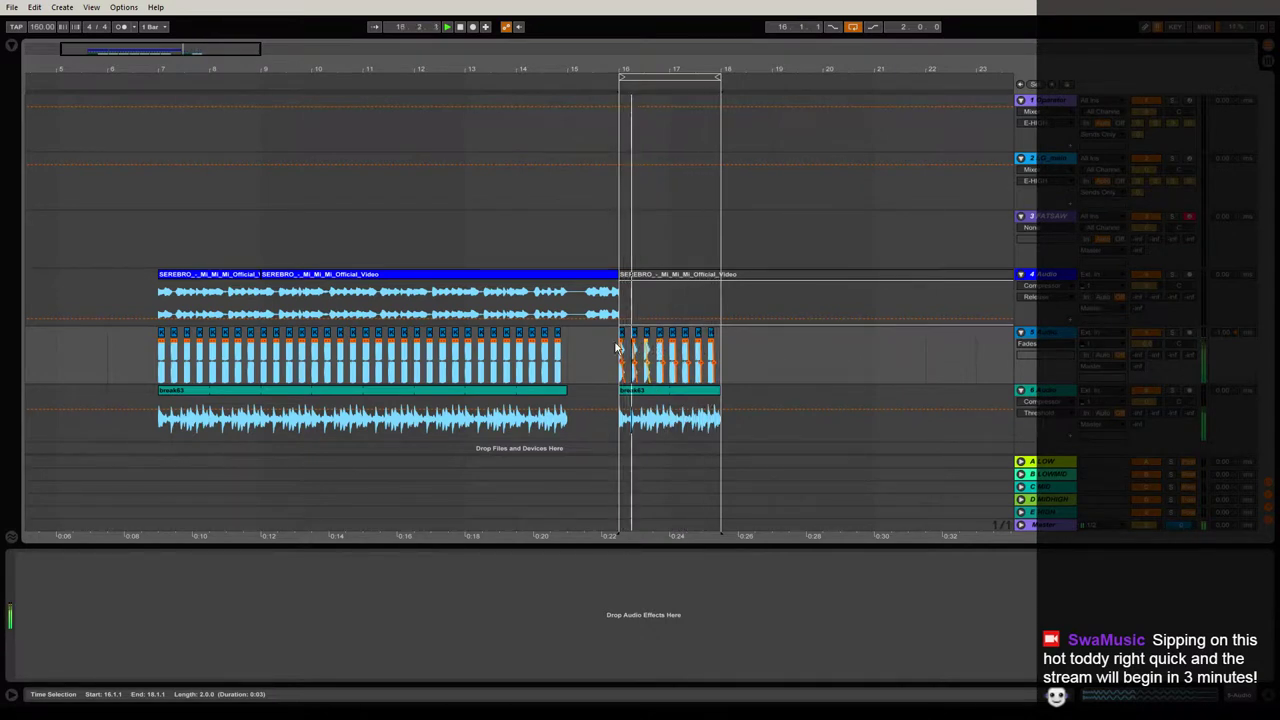
left_click(677, 346)
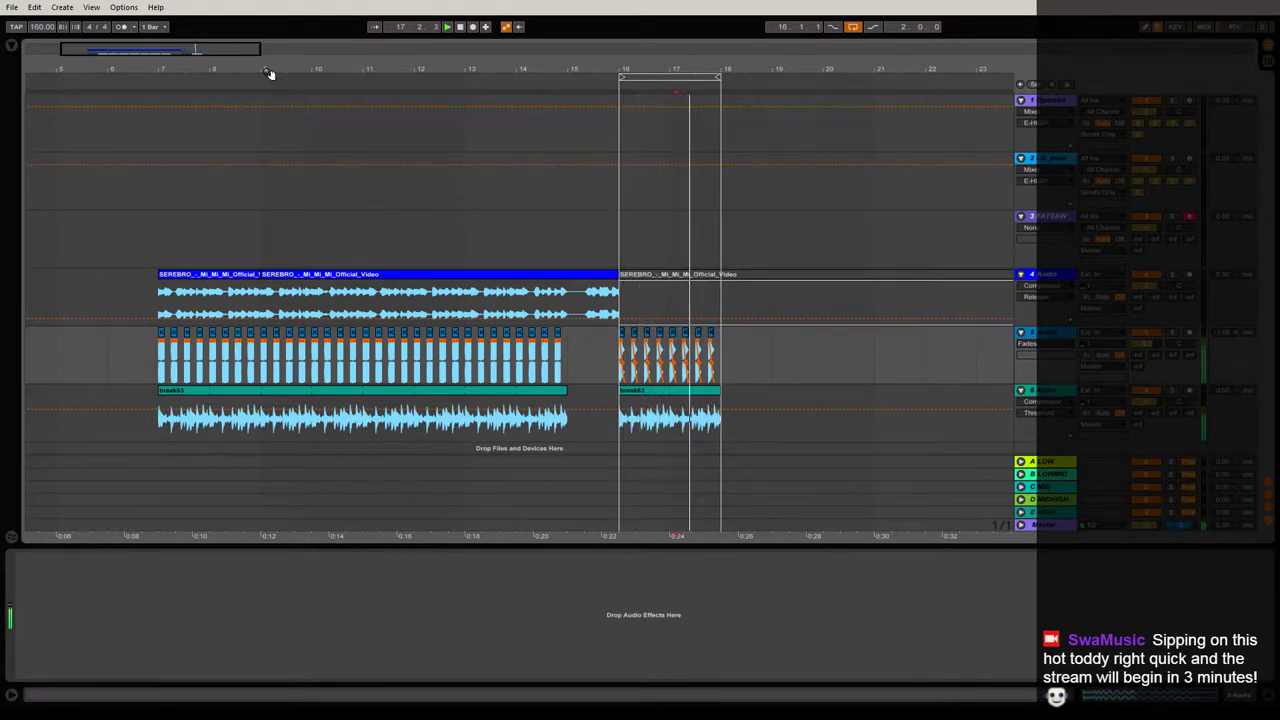
Give the first two kicks at bar 7 the same long fade-out and audition them.
left_click_drag(269, 74, 380, 290)
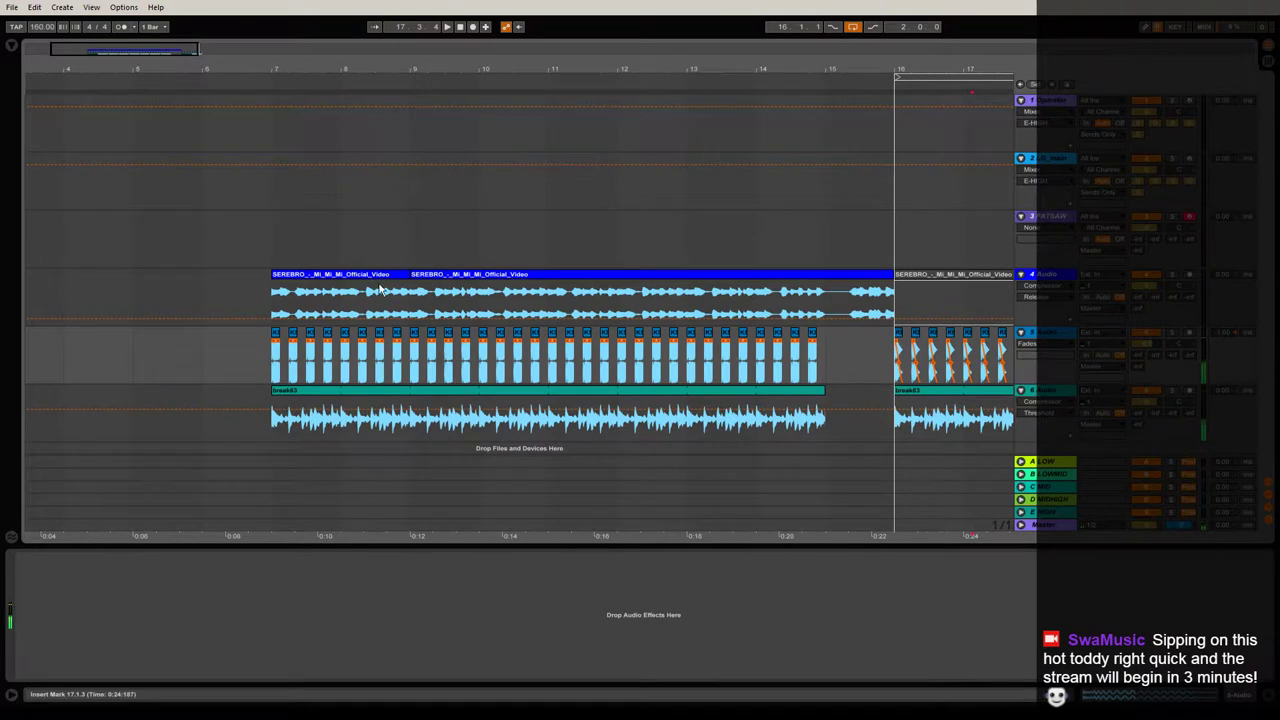
left_click(266, 380)
left_click(279, 346)
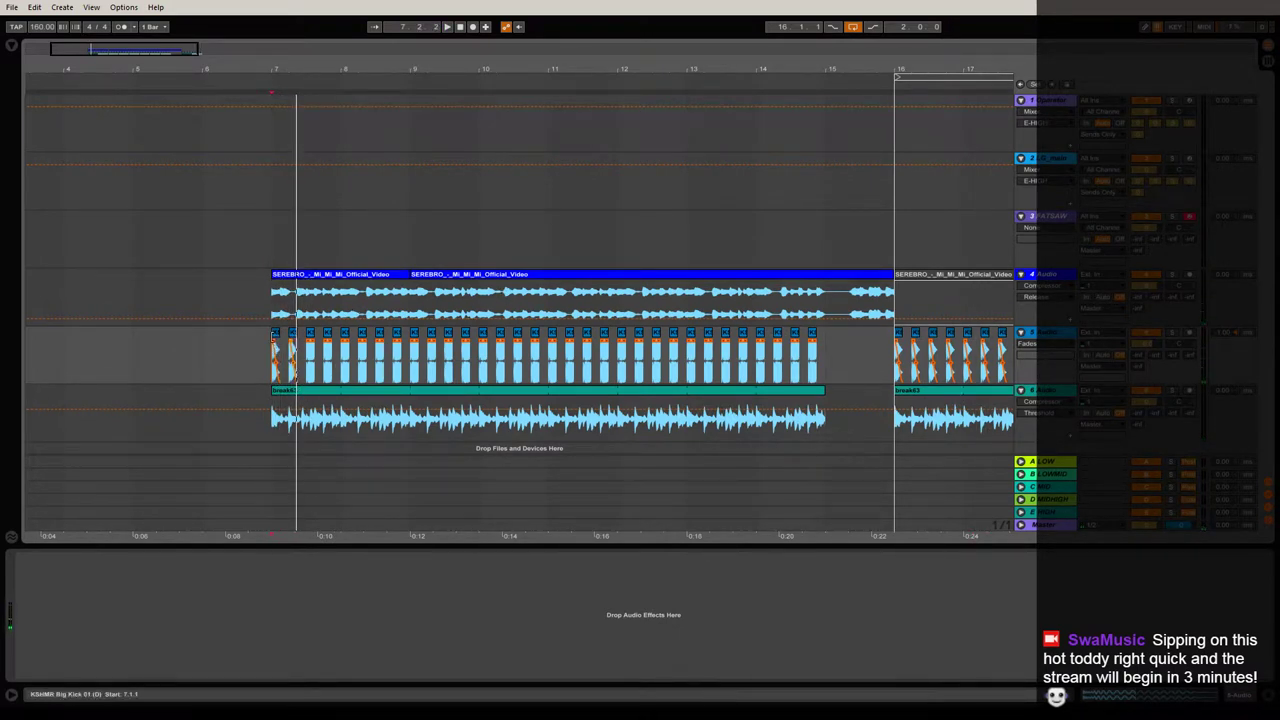
key("space")
Duplicate the reshaped kicks in growing groups over all the kicks up to bar 15 and play from bar 7.
left_click(278, 346)
key("ctrl+d")
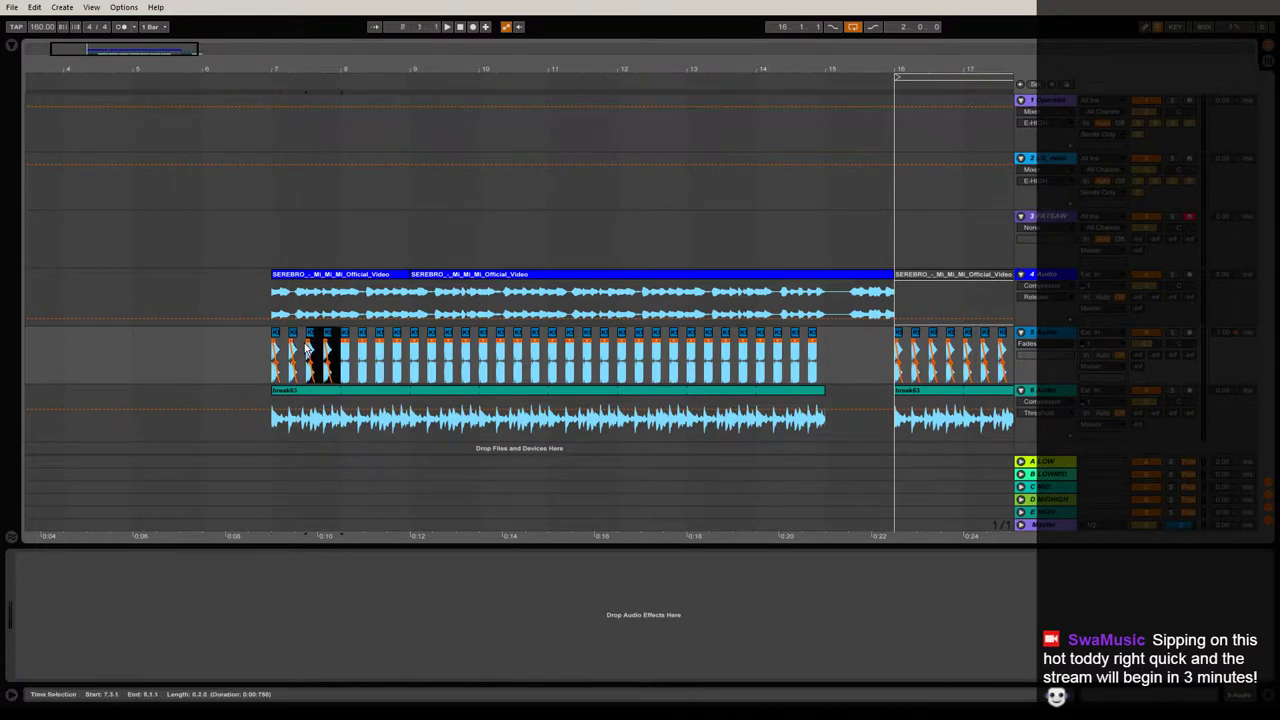
left_click(282, 344, "shift")
key("ctrl+d")
left_click(279, 340, "shift")
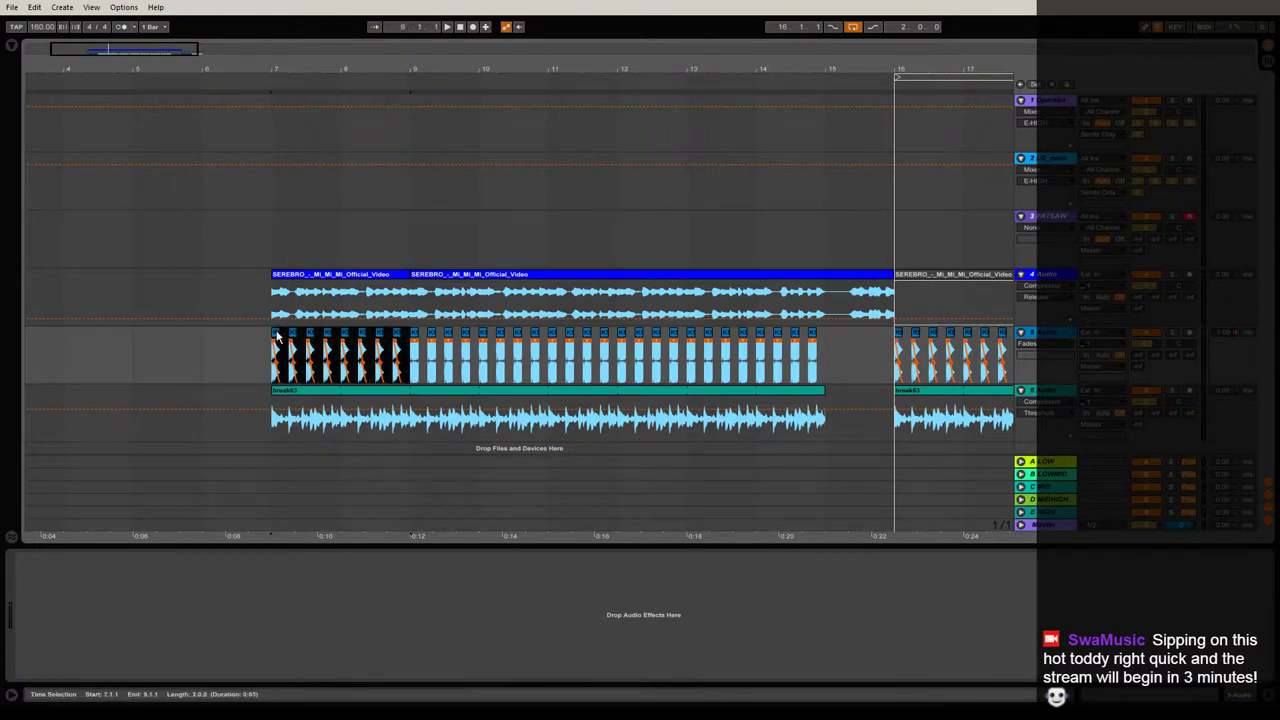
key("ctrl+d")
left_click(277, 338, "shift")
key("ctrl+d")
left_click(279, 342)
key("space")
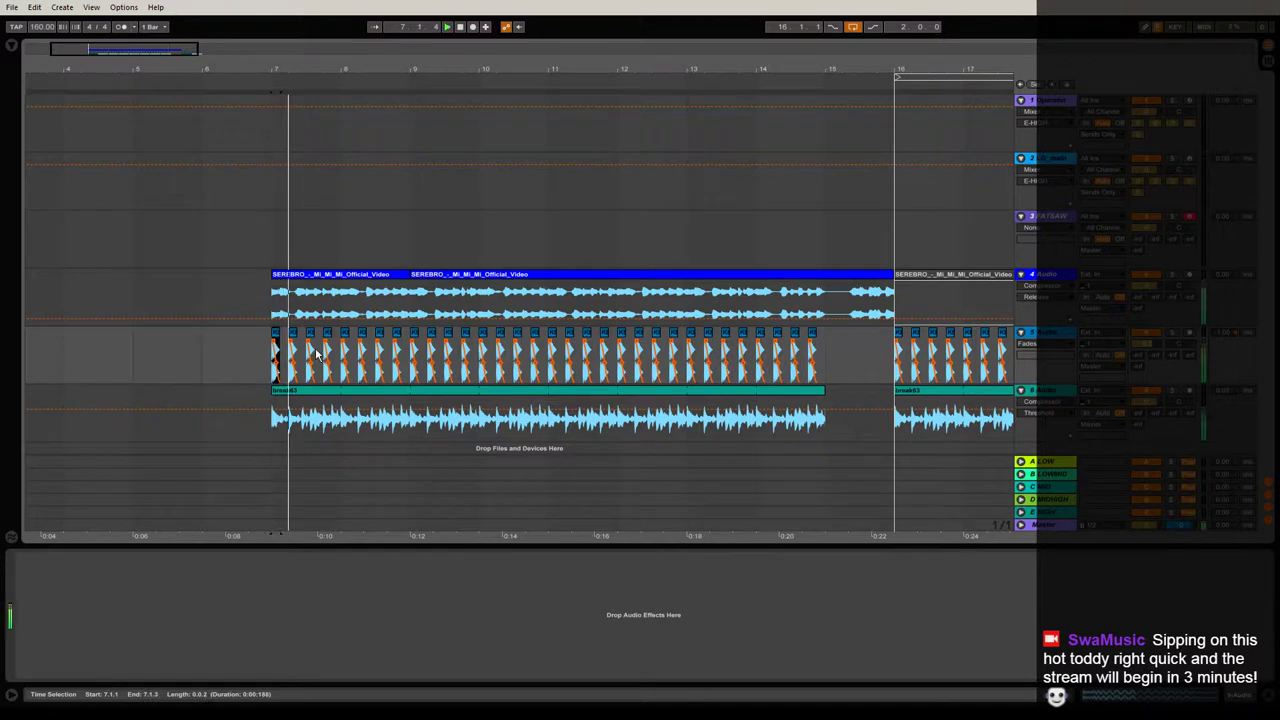
left_click_drag(553, 71, 371, 64)
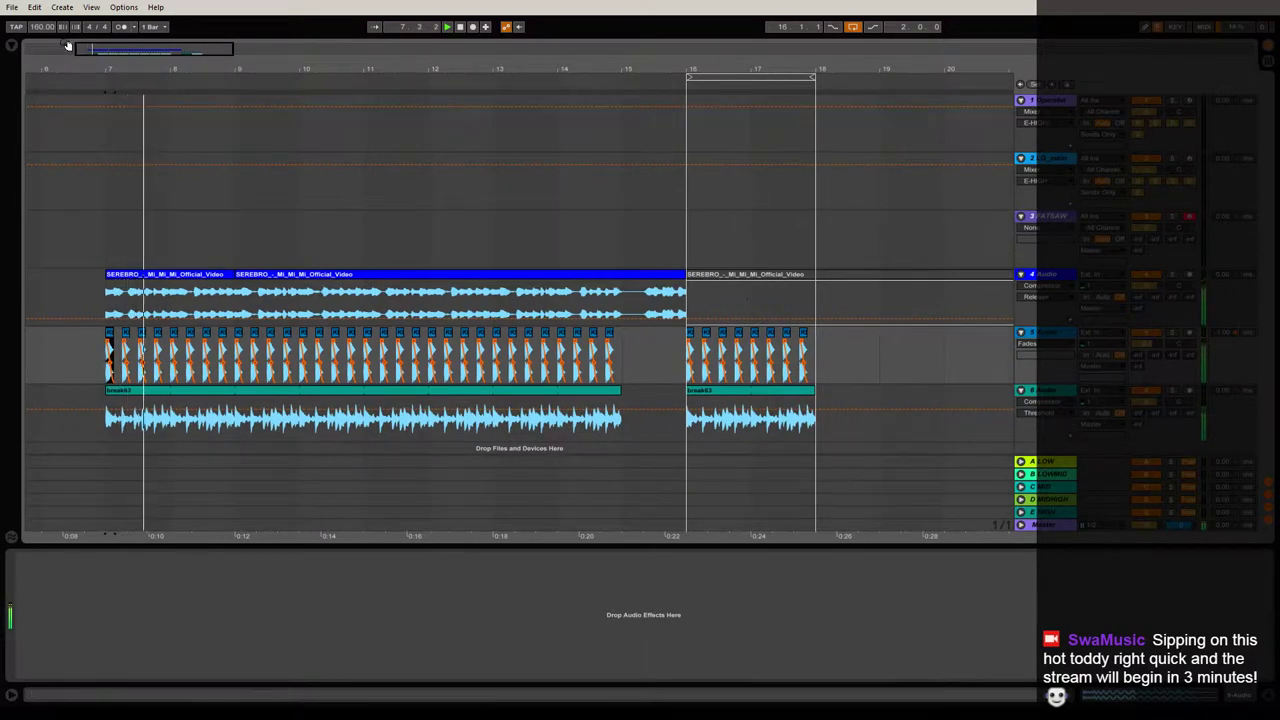
Check the available audio devices and test tone setting in the Audio preferences, restart playback, and close the preferences.
left_click(134, 9)
left_click(148, 343)
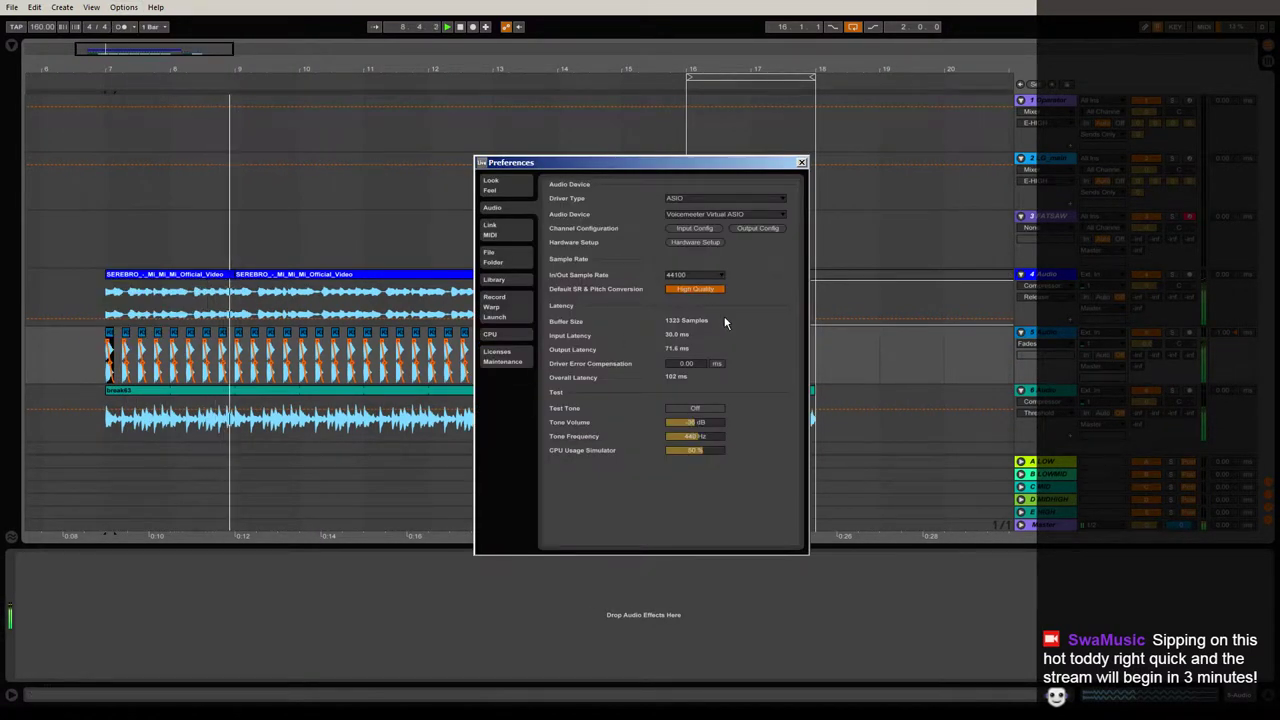
left_click(718, 214)
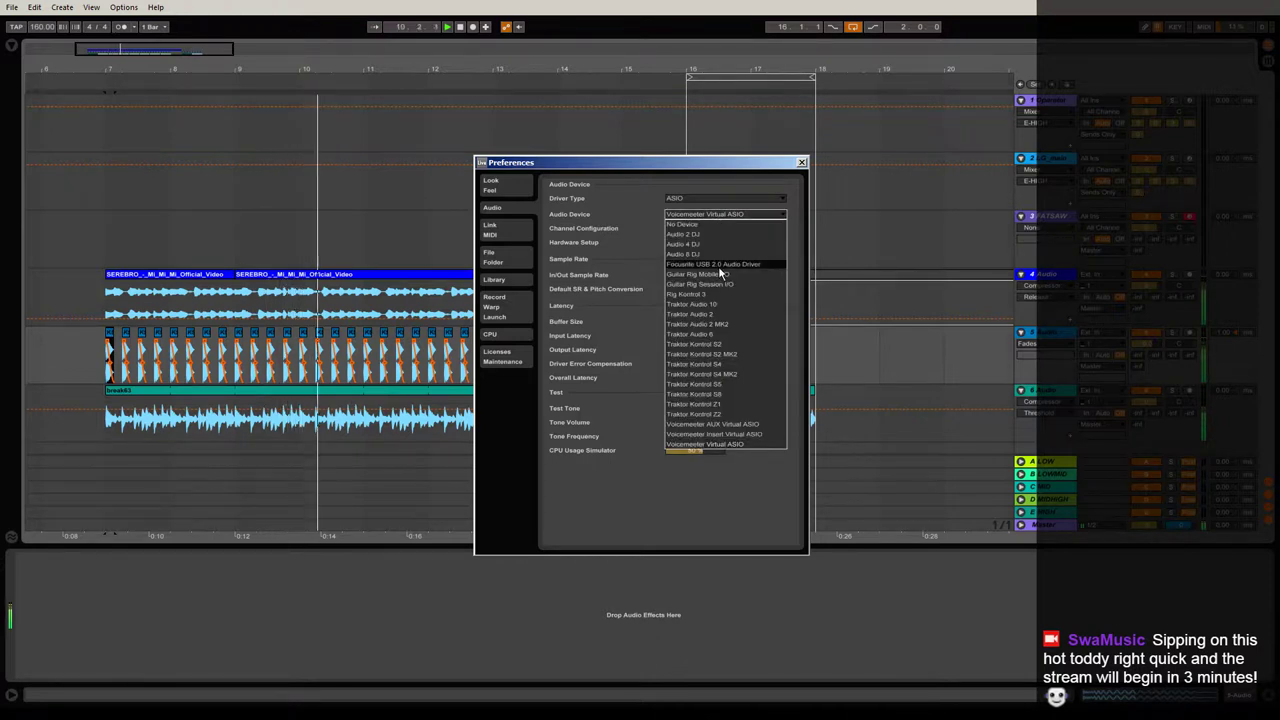
left_click(718, 264)
left_click(722, 215)
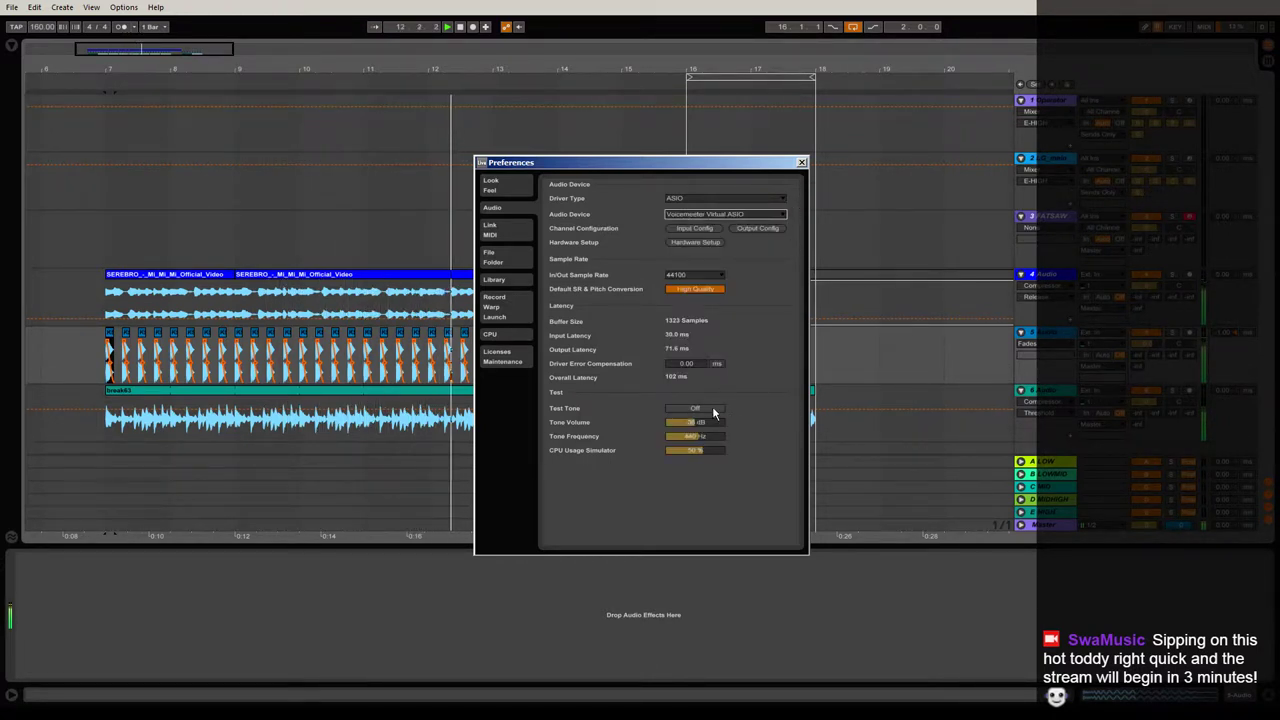
left_click(749, 18)
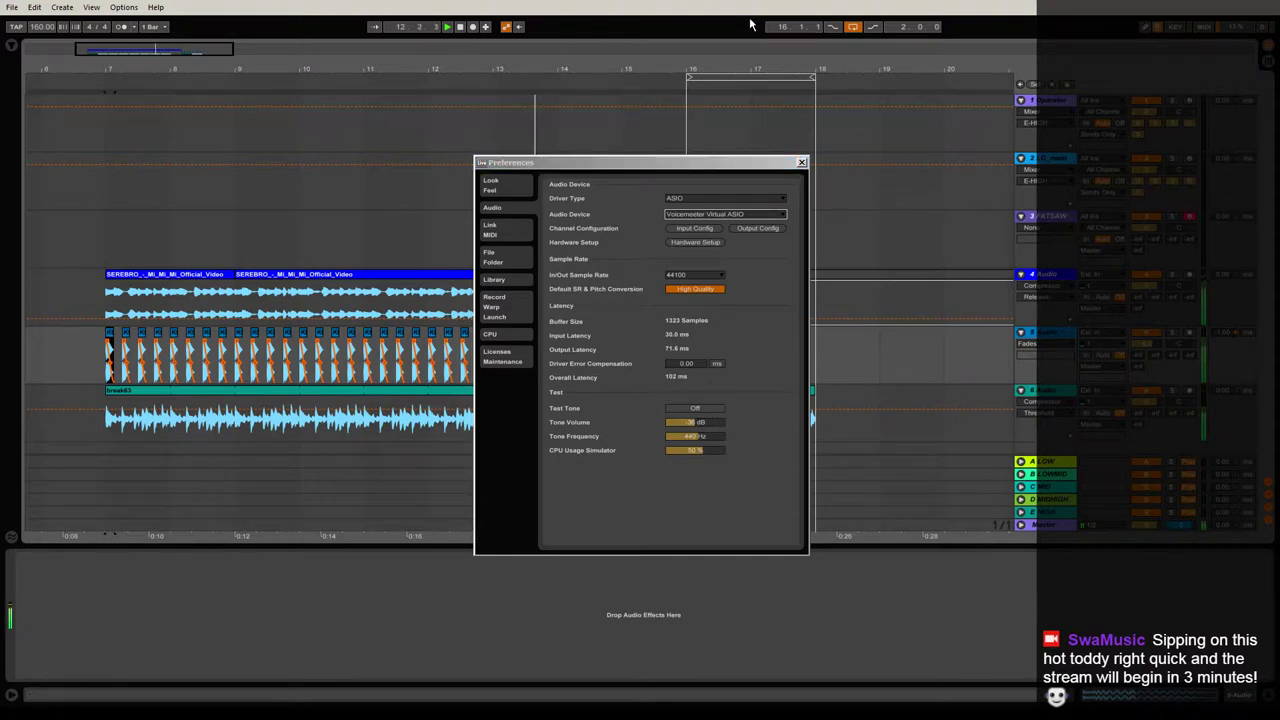
key("space")
key("space")
left_click(701, 409)
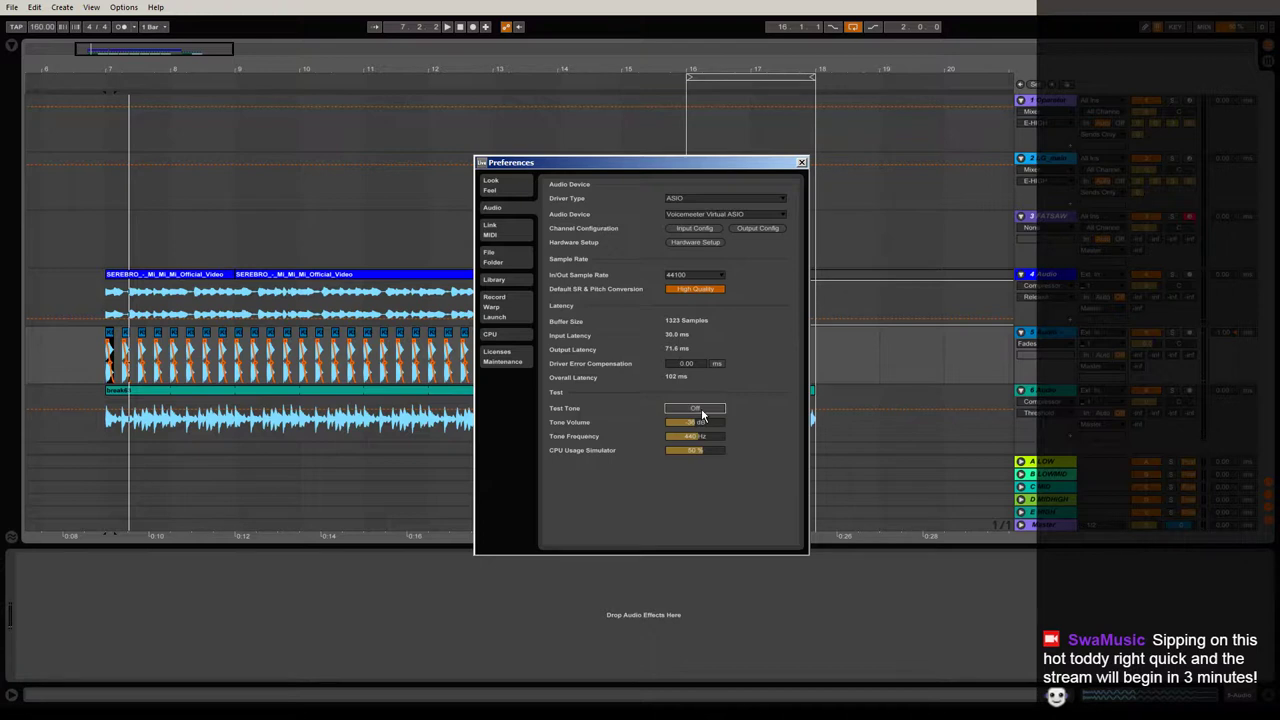
left_click(801, 163)
Play from bar 7 and set the kick track's track delay to about -10 ms.
left_click(108, 376)
key("space")
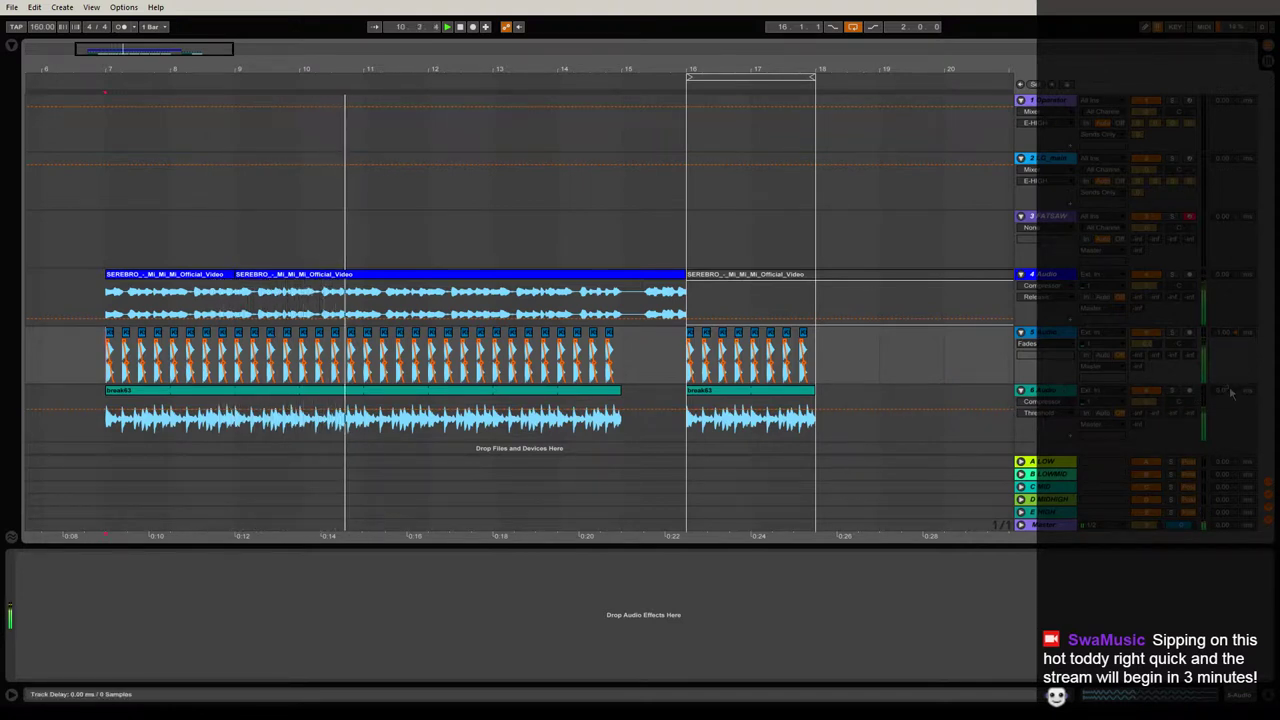
left_click_drag(1227, 333, 1227, 343)
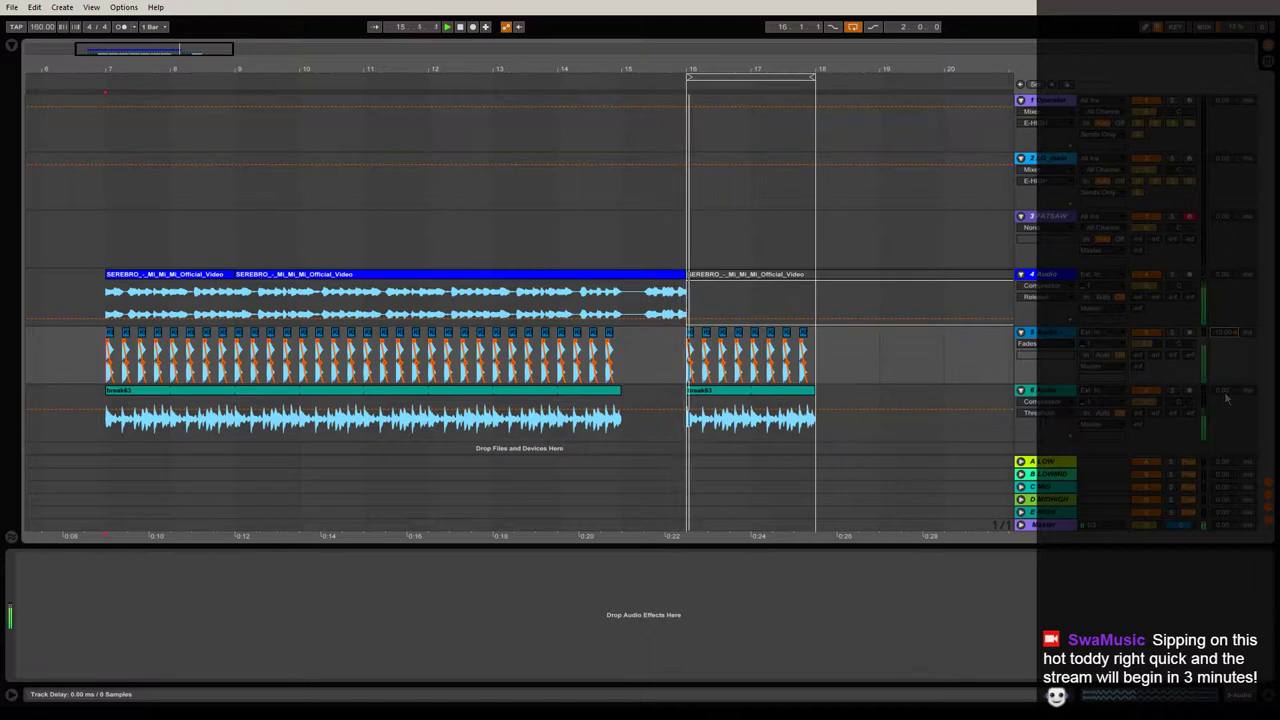
Restart arrangement playback and set the track delay of audio track 5 to -1.00 ms.
key("space")
key("space")
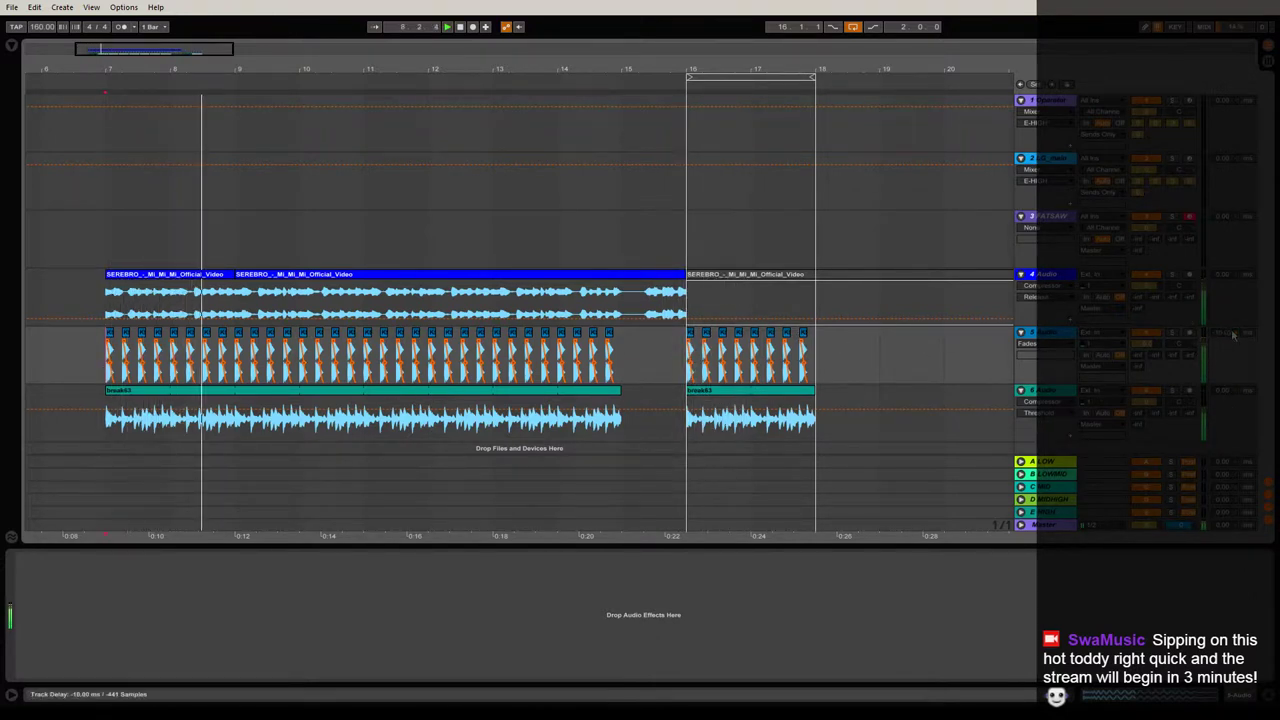
left_click_drag(1223, 332, 1223, 322)
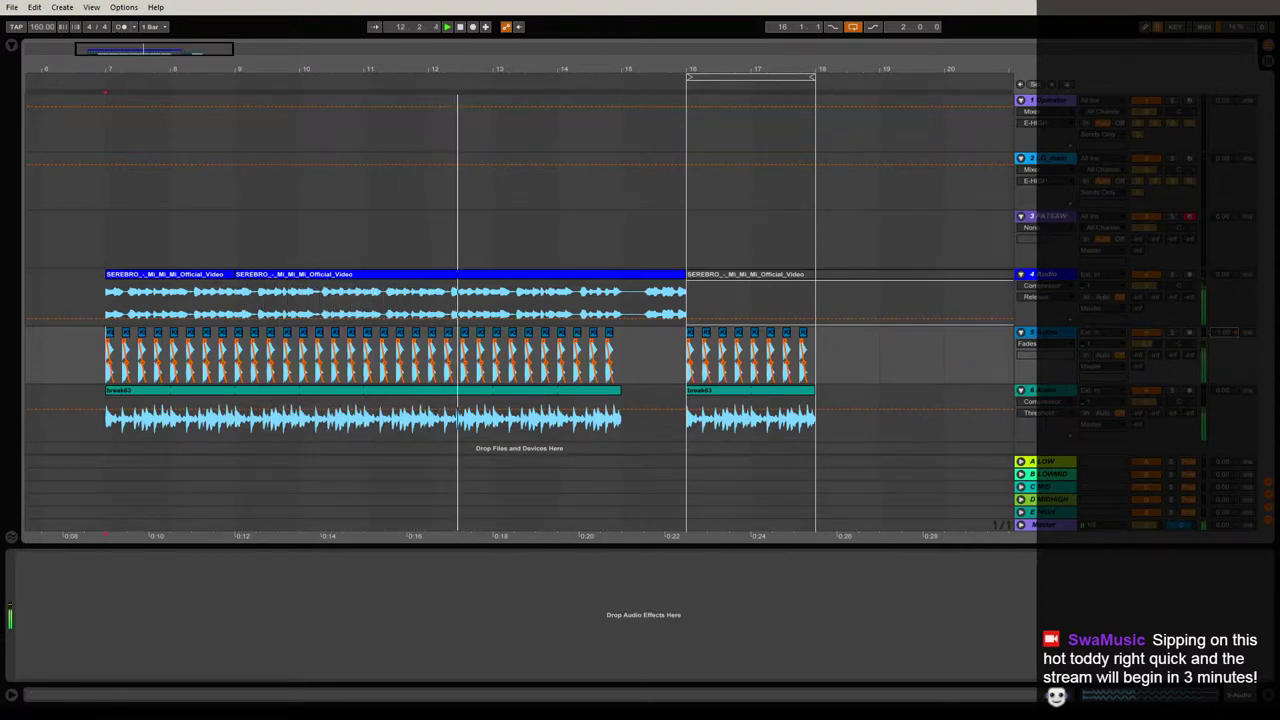
key("alt+Tab")
key("Tab")
key("Tab")
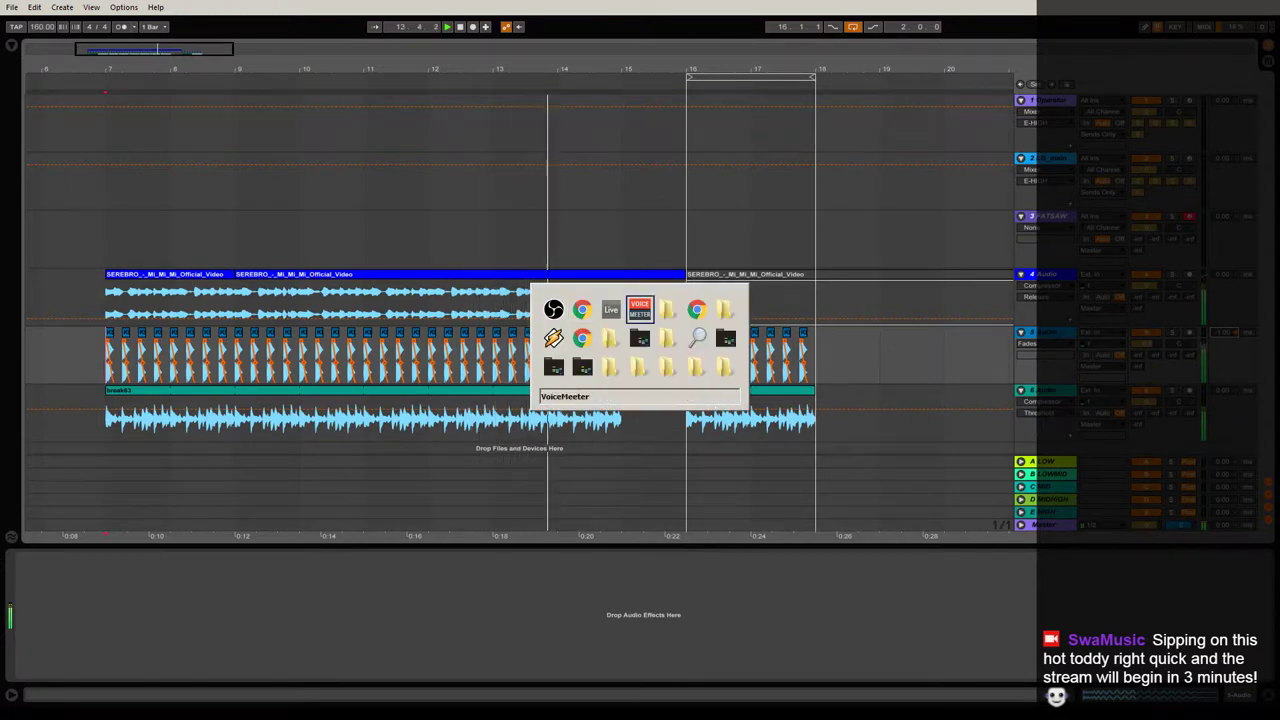
key("Tab")
key("Tab")
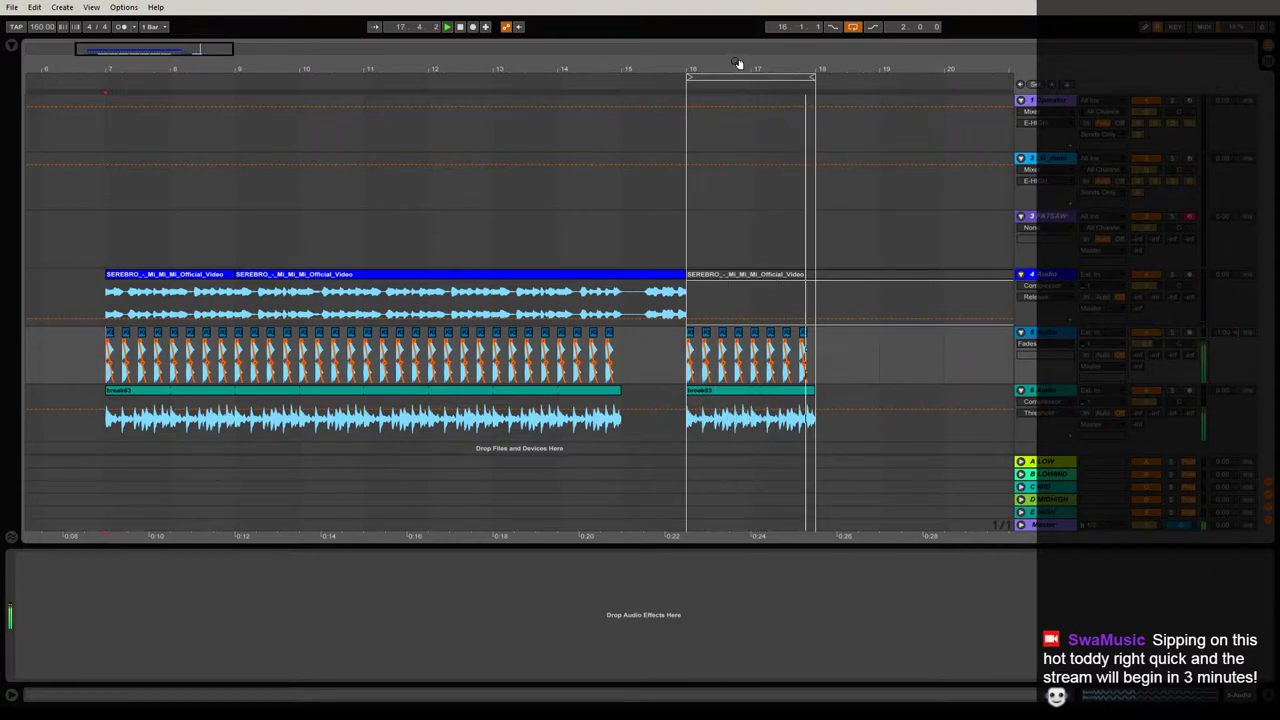
Fold the first three tracks above the SEREBRO vocal track in the arrangement.
left_click_drag(734, 67, 474, 45)
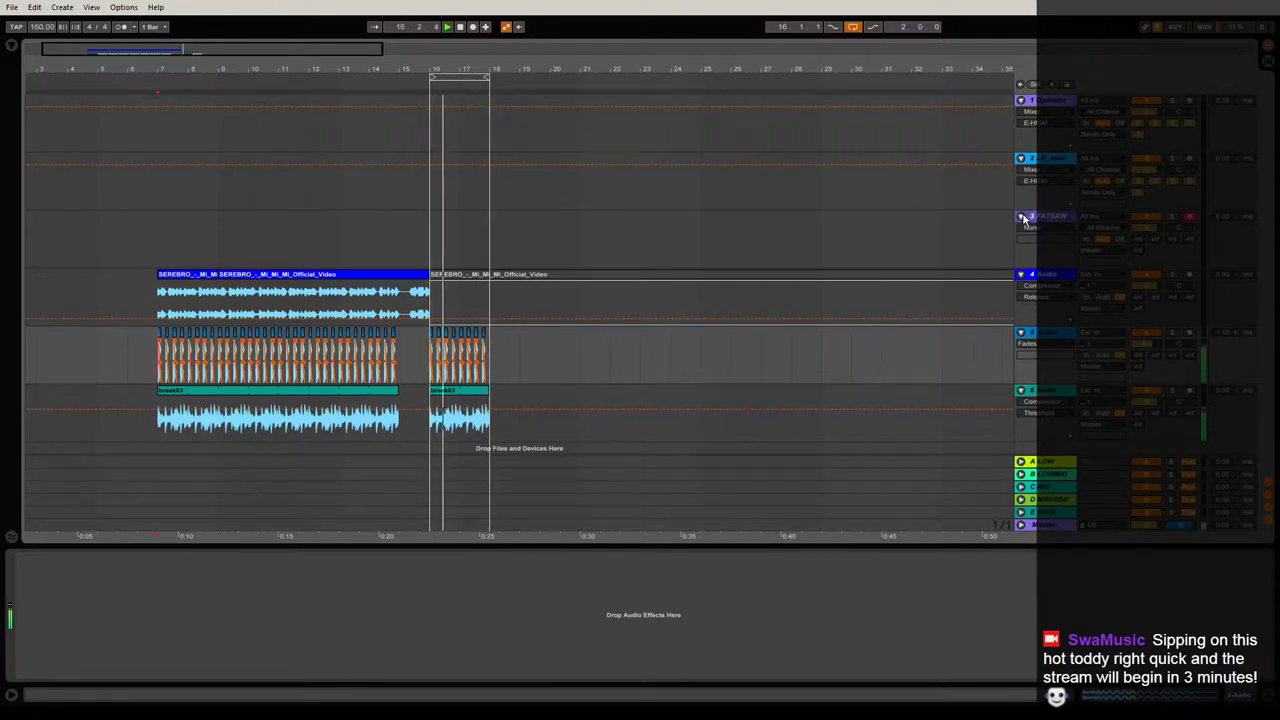
left_click(1020, 100)
left_click(1020, 112)
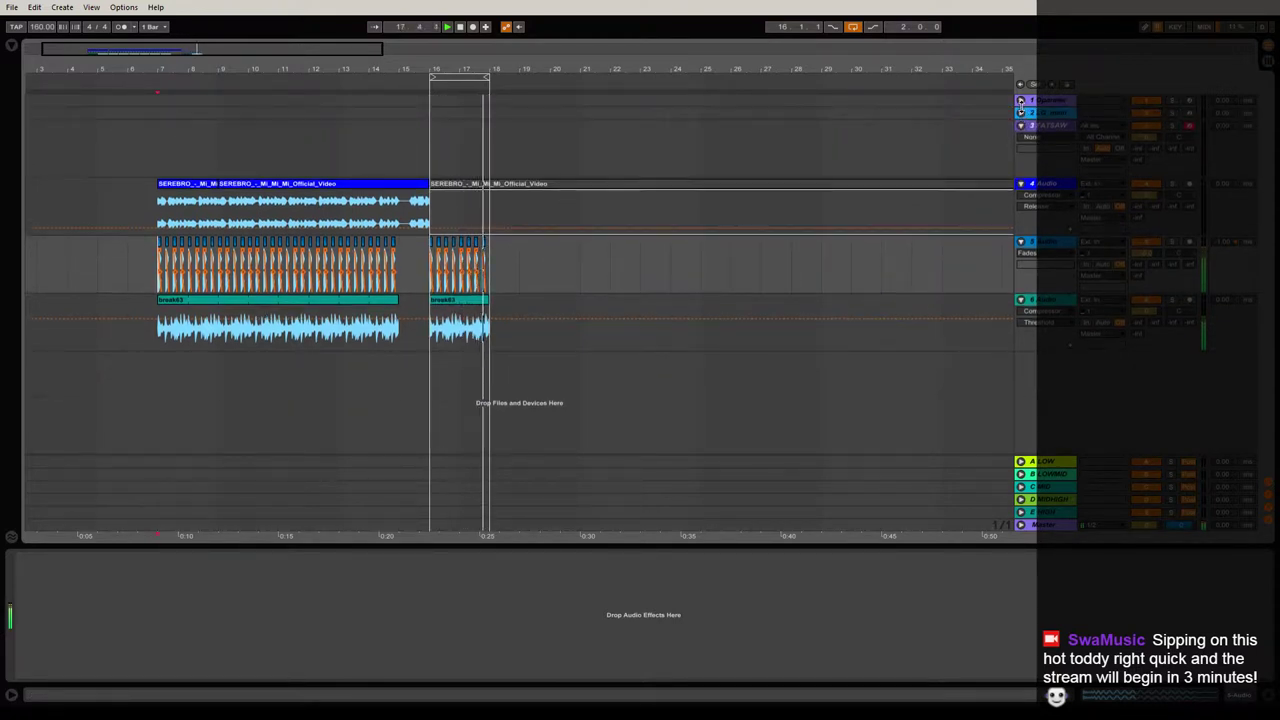
left_click(1020, 125)
Insert a new MIDI track below the break63 audio track and place the insert marker at bar 16.
left_click(1057, 256)
key("ctrl+shift+t")
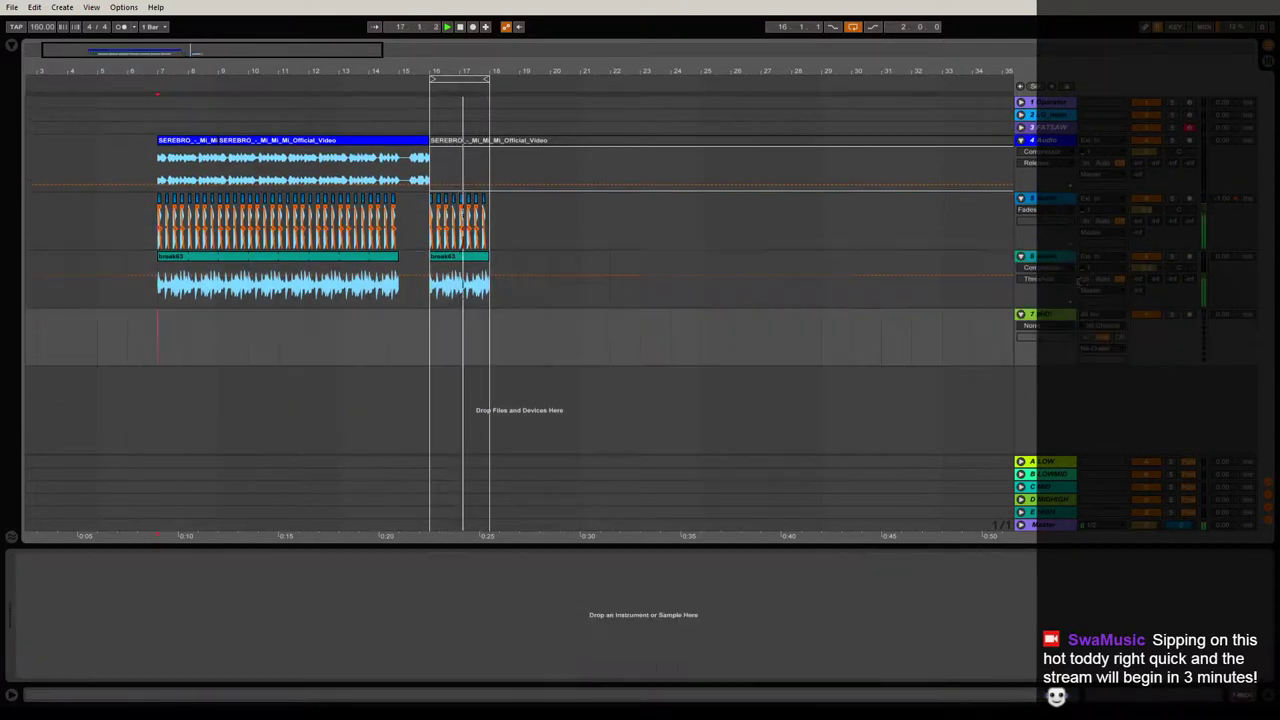
left_click(428, 335)
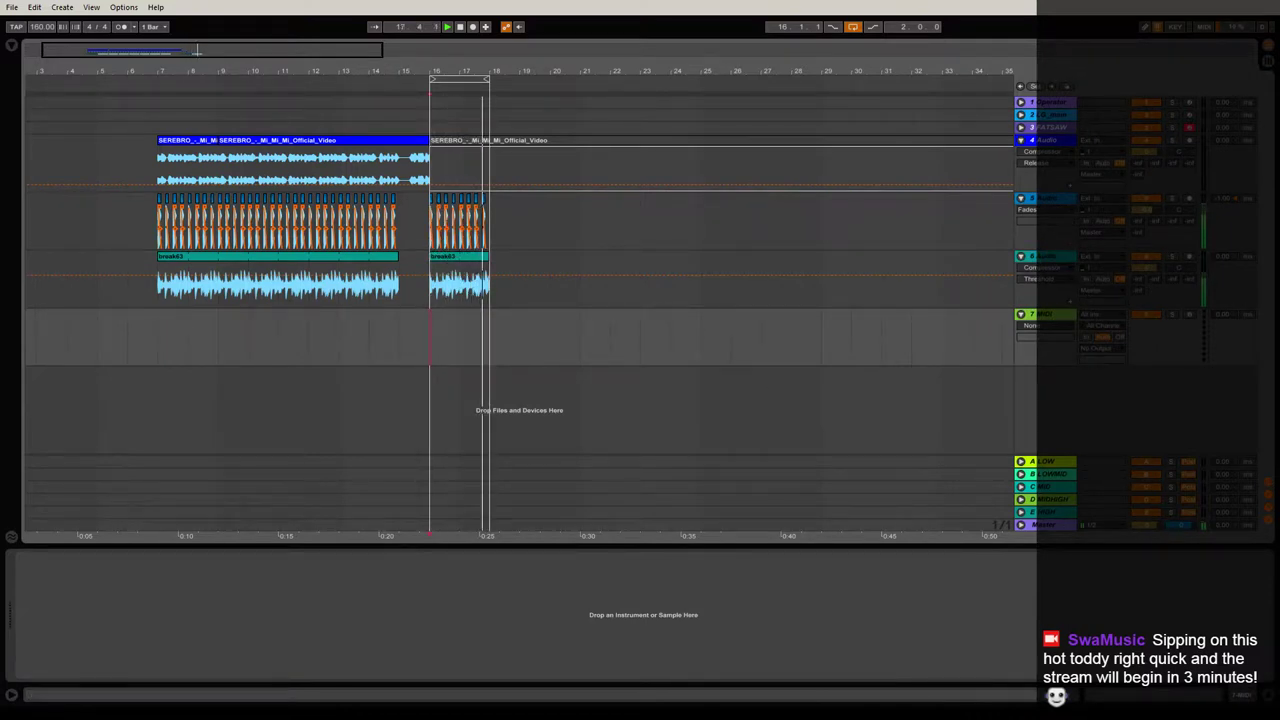
Play the arrangement from the start of the clips at bar 7.
key("alt+Tab")
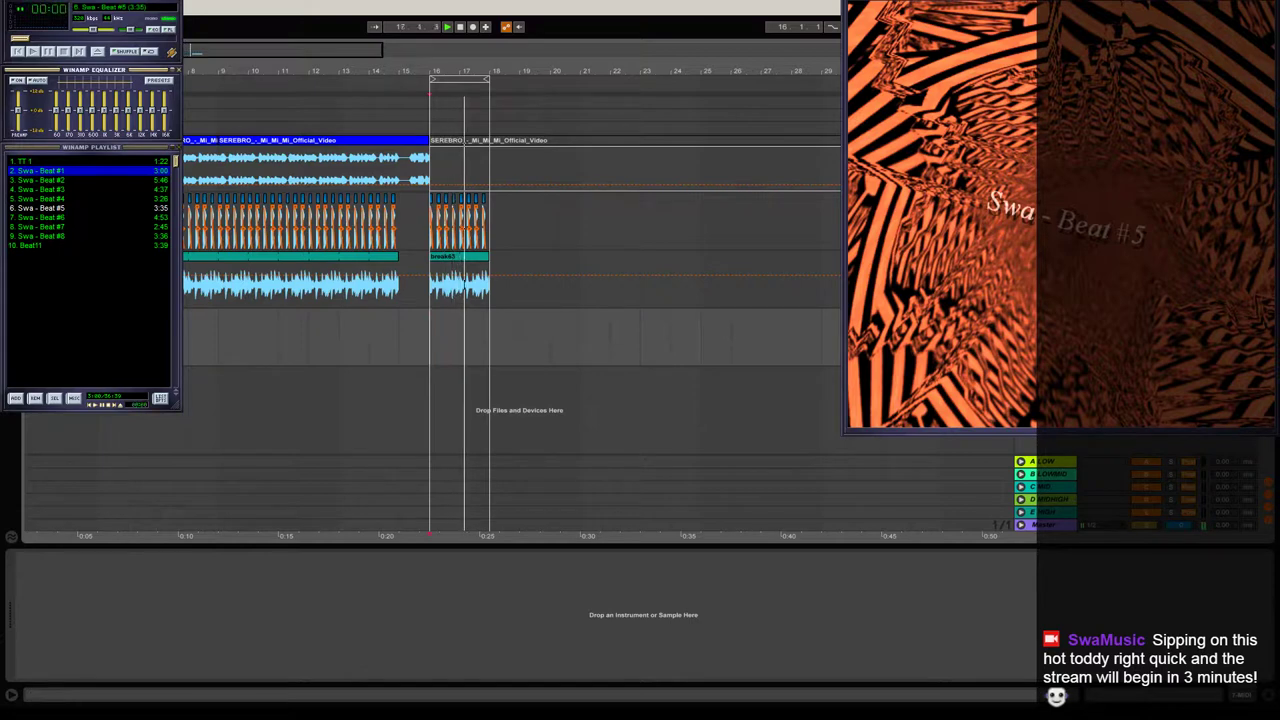
key("alt+Tab")
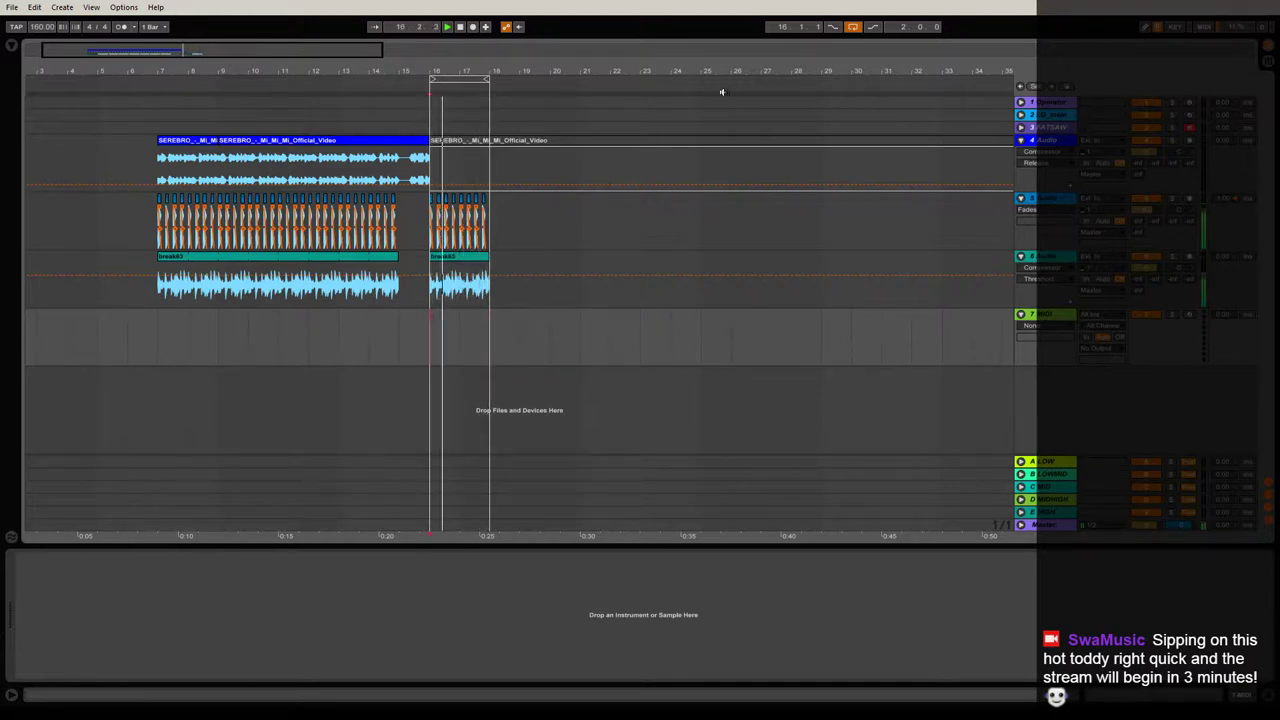
left_click(157, 346)
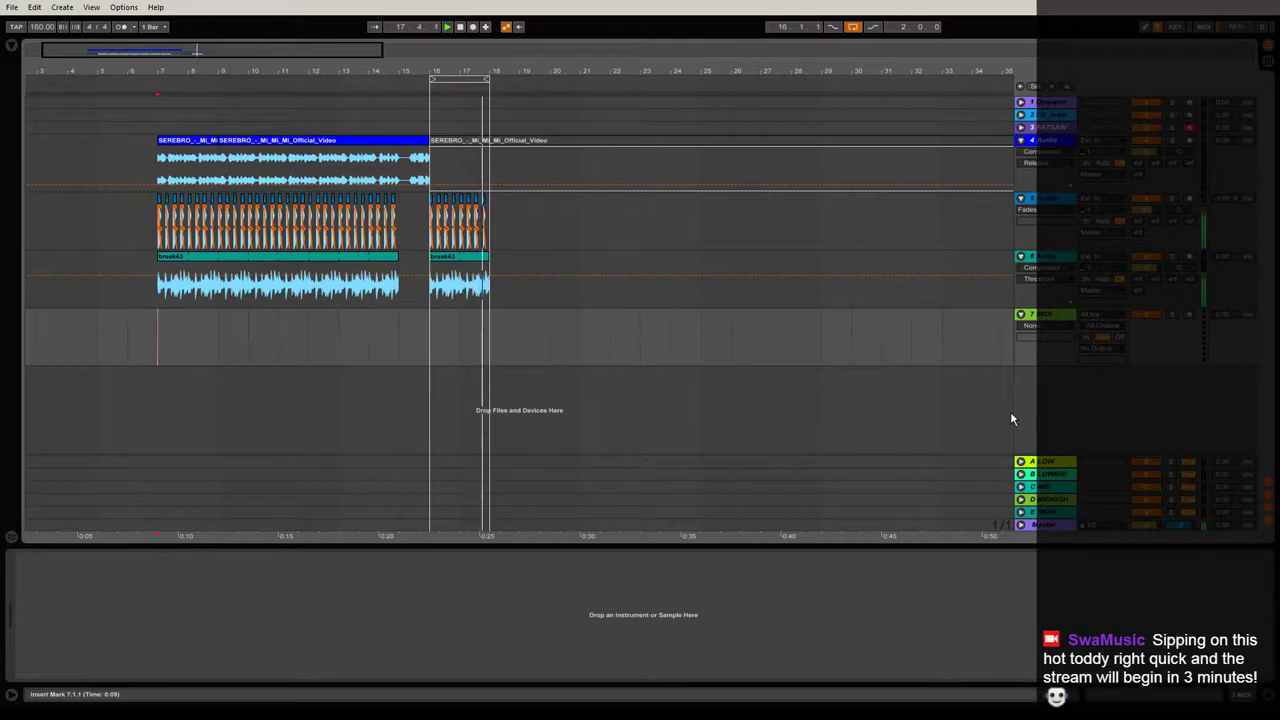
key("space")
key("space")
left_click(1045, 547)
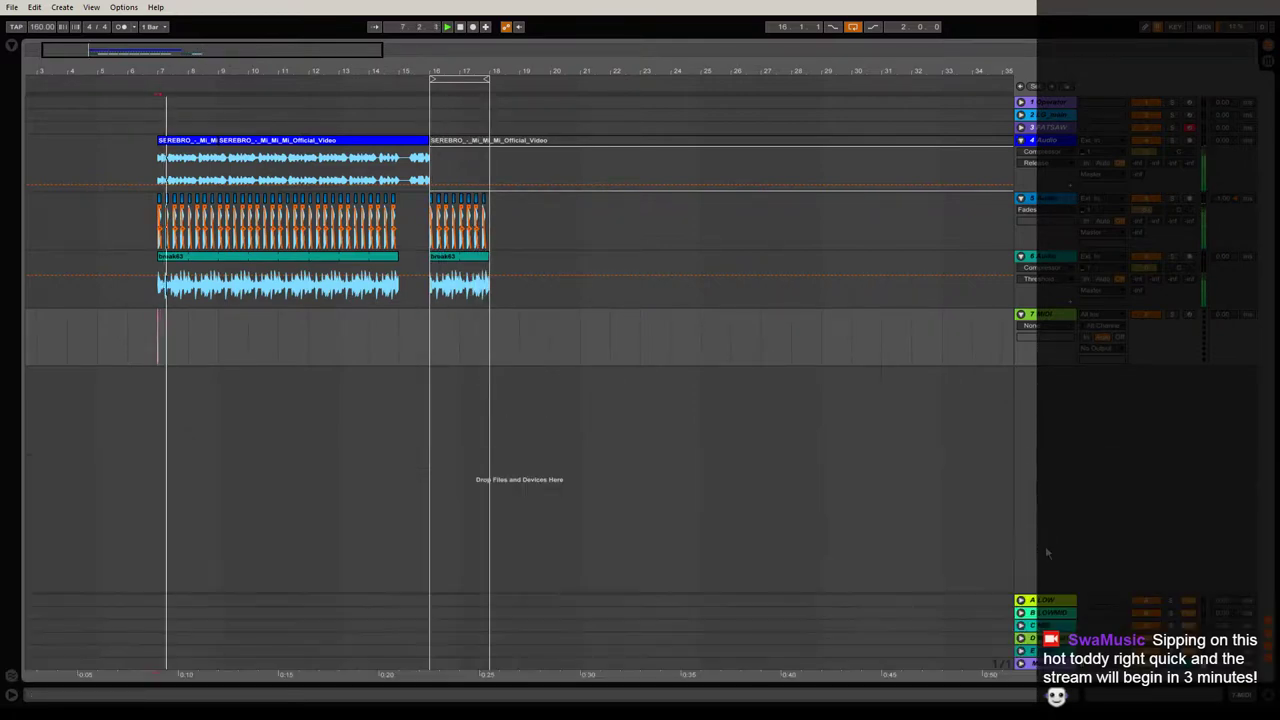
double_click(1048, 314)
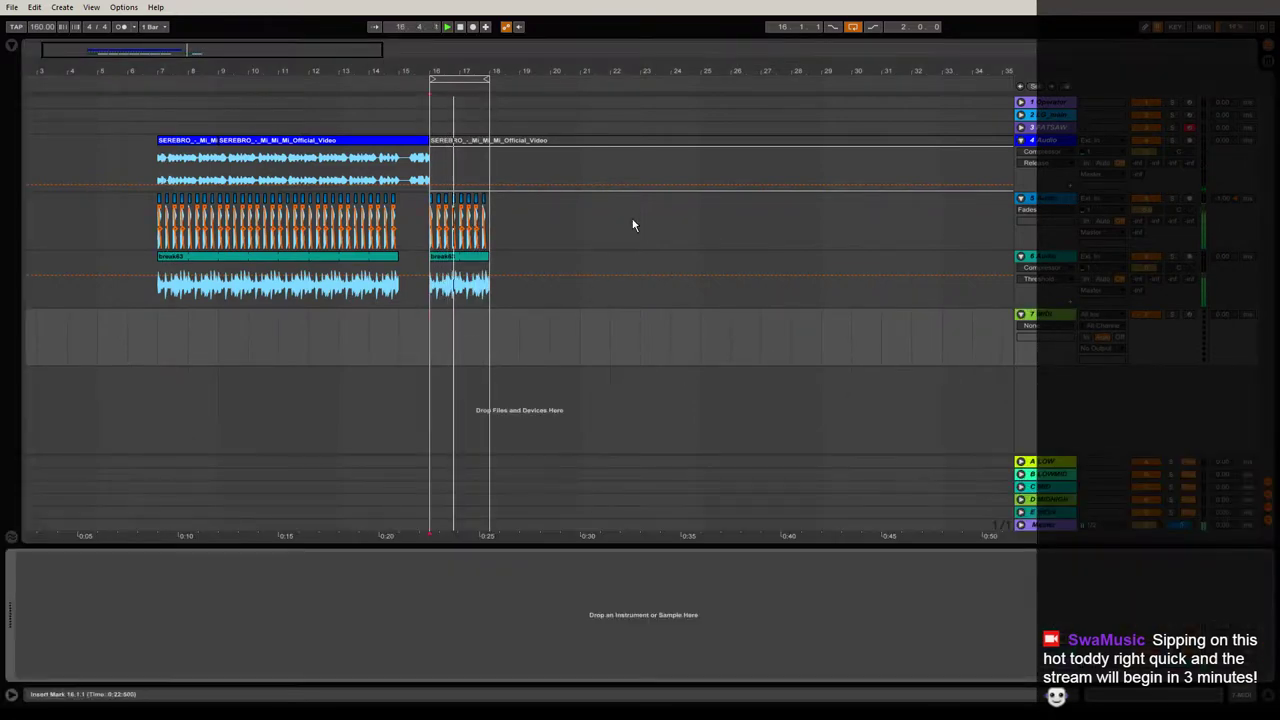
Look through the FX folder of the Antidote Audio x NoDusk trap sample pack in the browser.
left_click(13, 45)
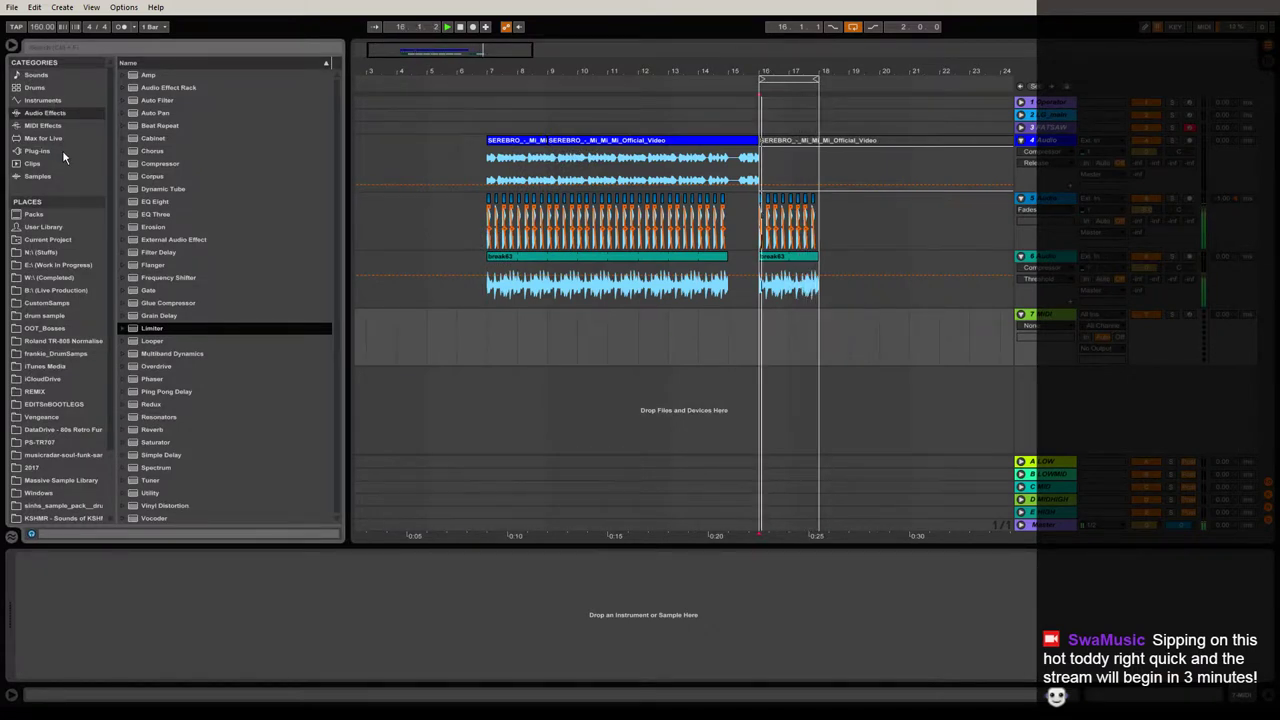
left_click(62, 150)
scroll(75, 420, "down", 3)
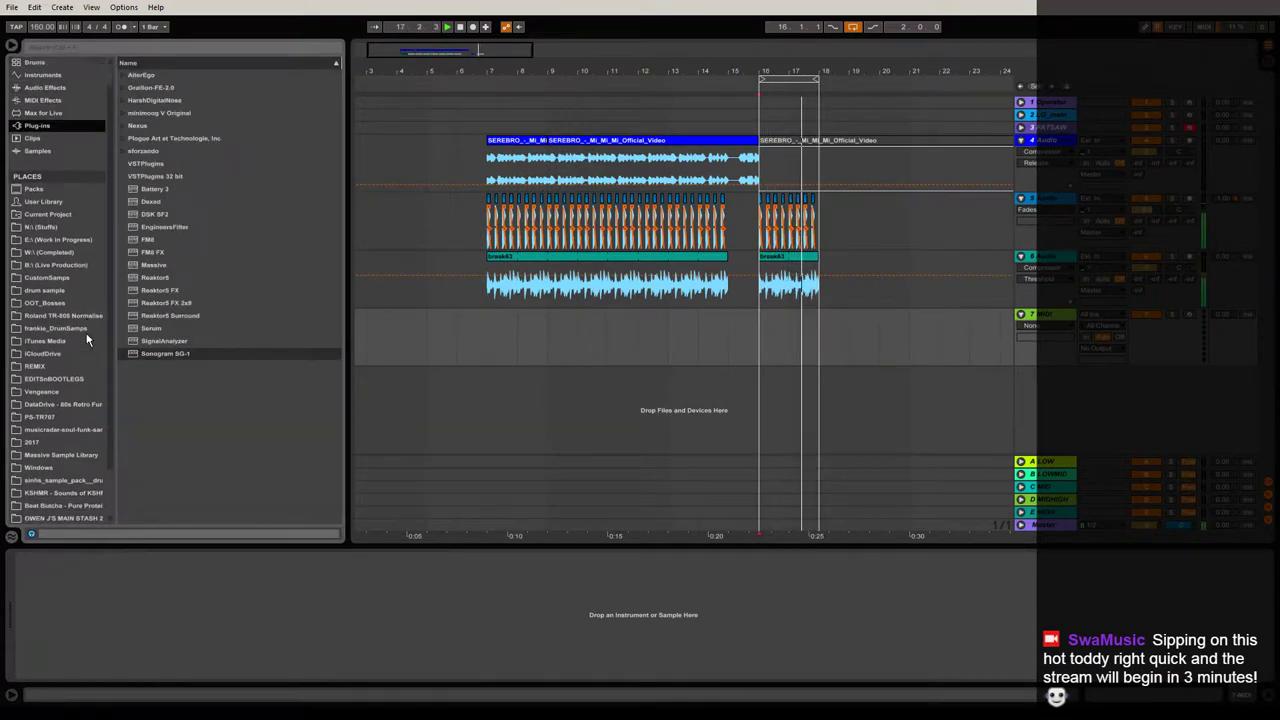
left_click(74, 479)
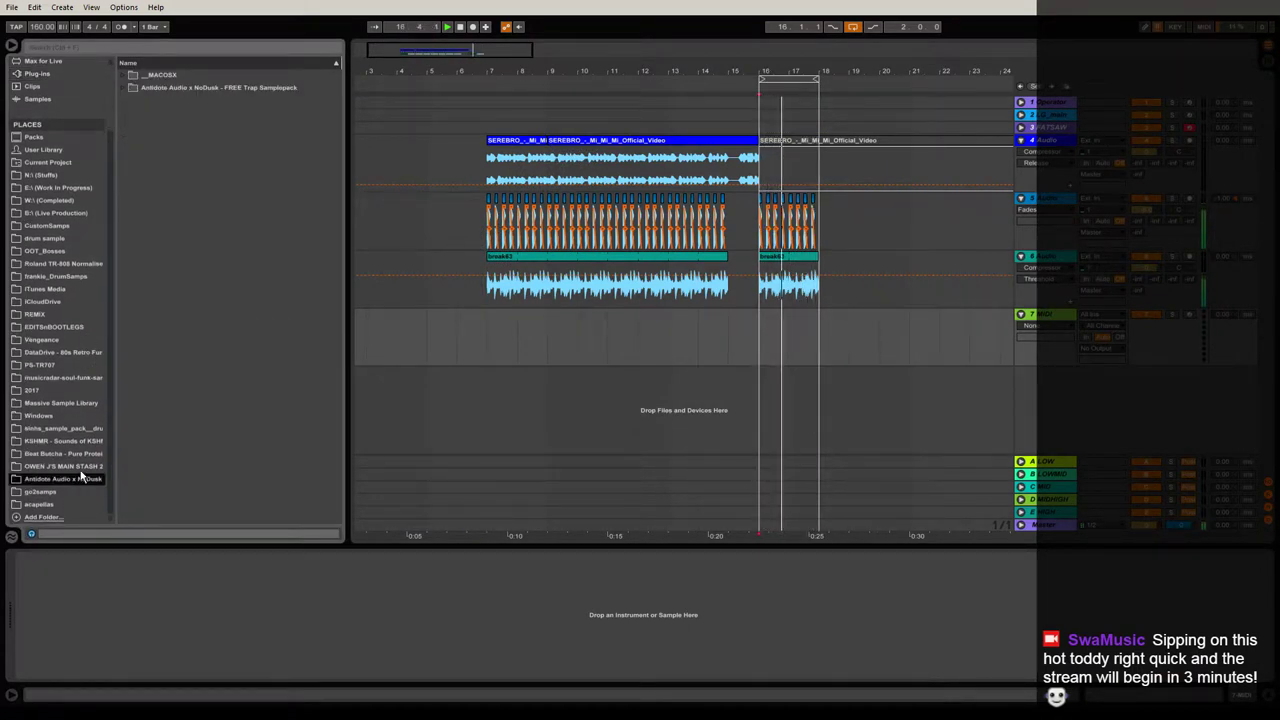
left_click(183, 89)
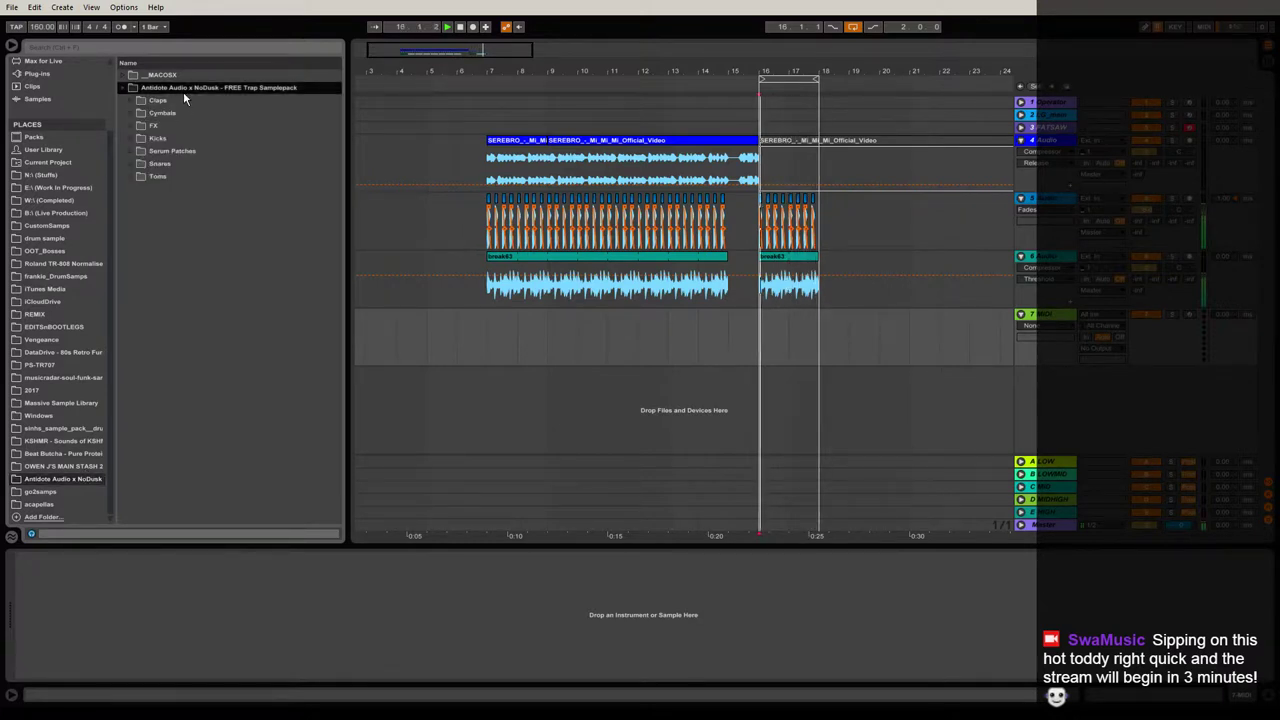
left_click(183, 126)
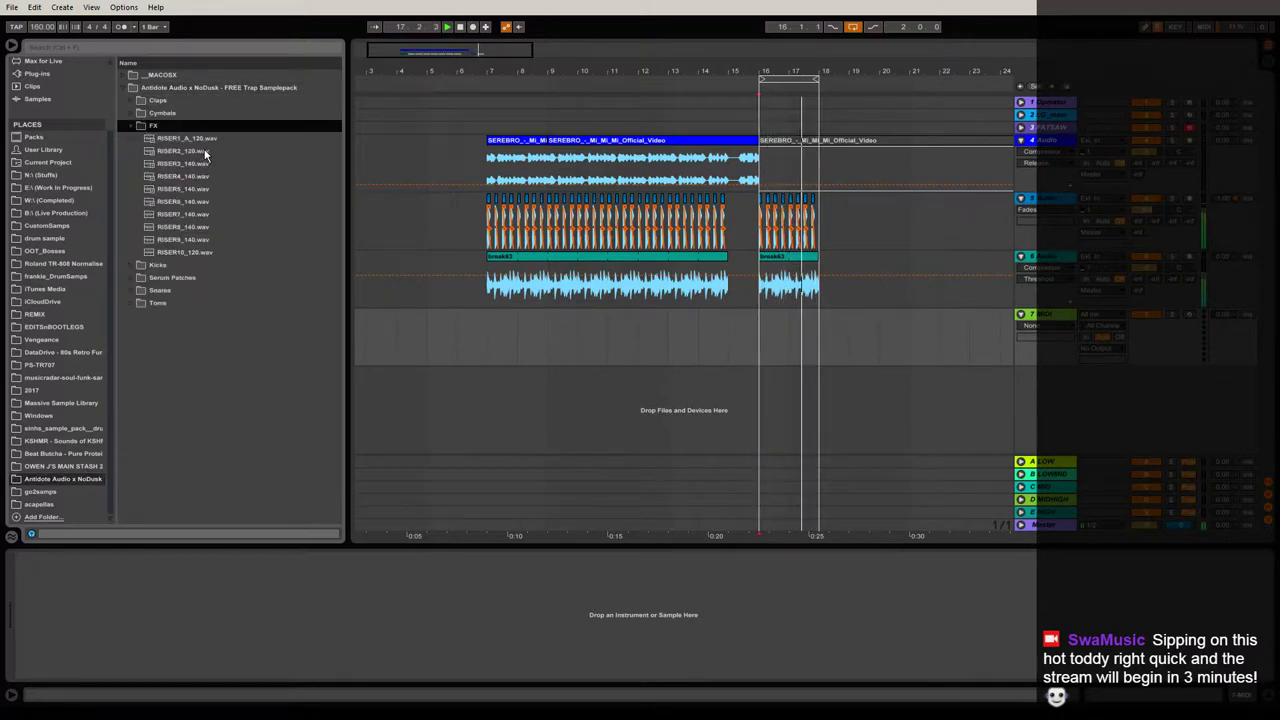
left_click(183, 125)
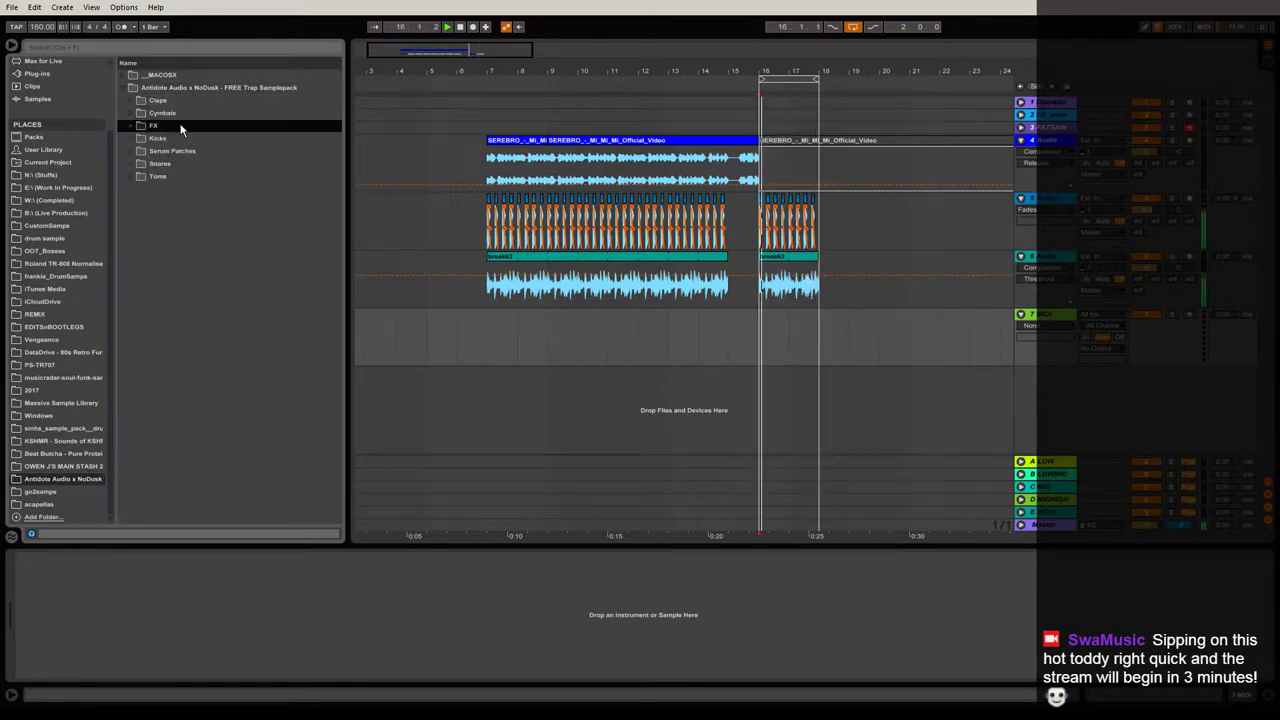
Stop playback and open the Random Sounds Are My Favorite folder inside FX of OWEN J'S MAIN STASH 2.0.
left_click(62, 466)
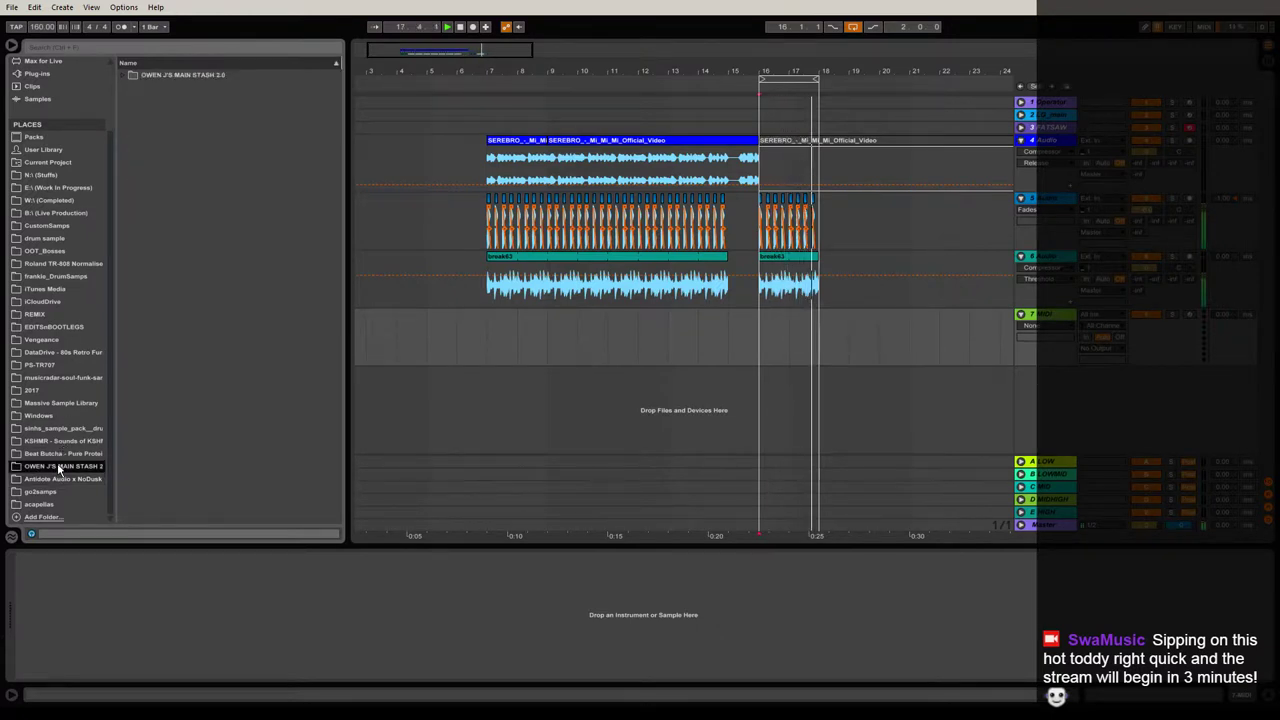
left_click(185, 76)
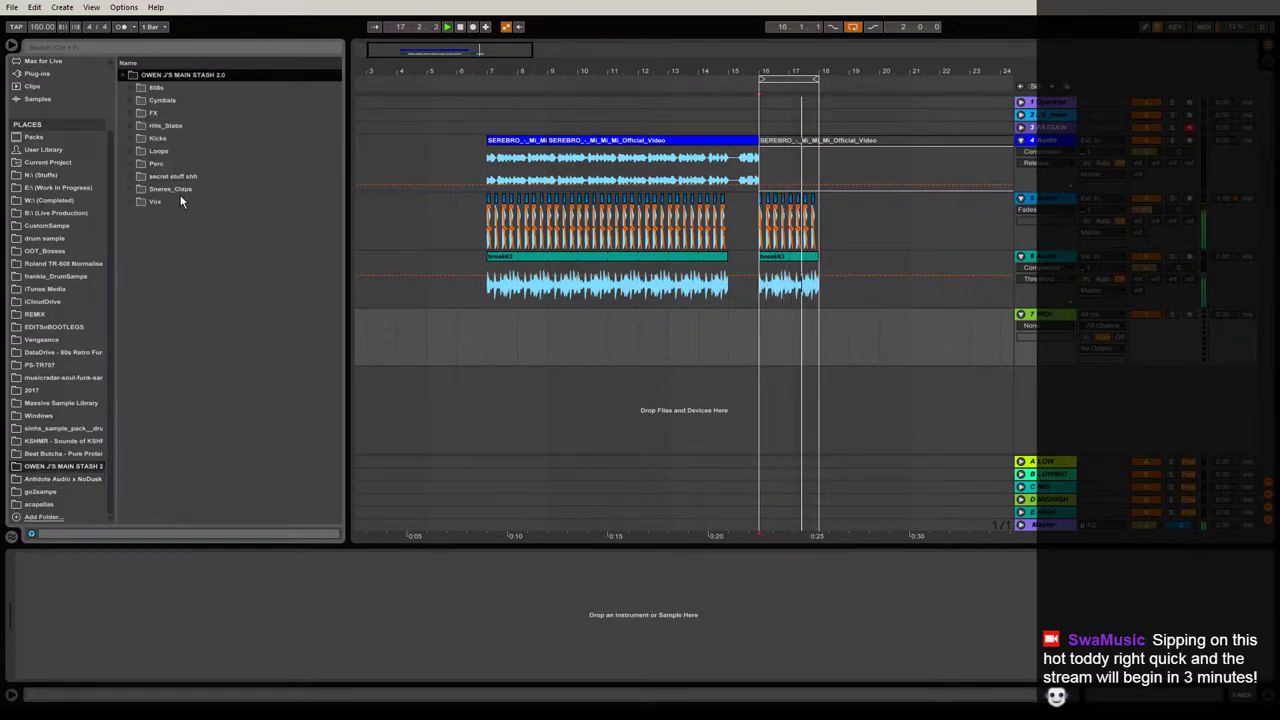
left_click(160, 112)
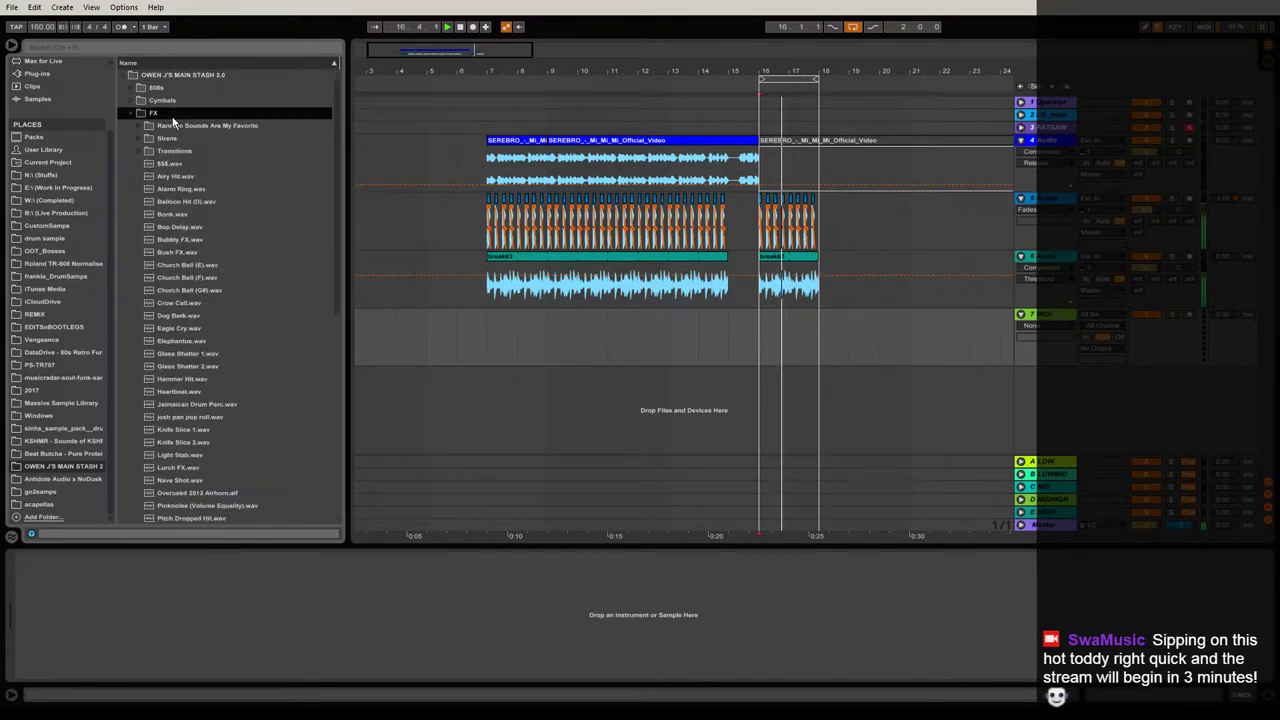
key("space")
left_click(211, 125)
key("Down")
key("Down")
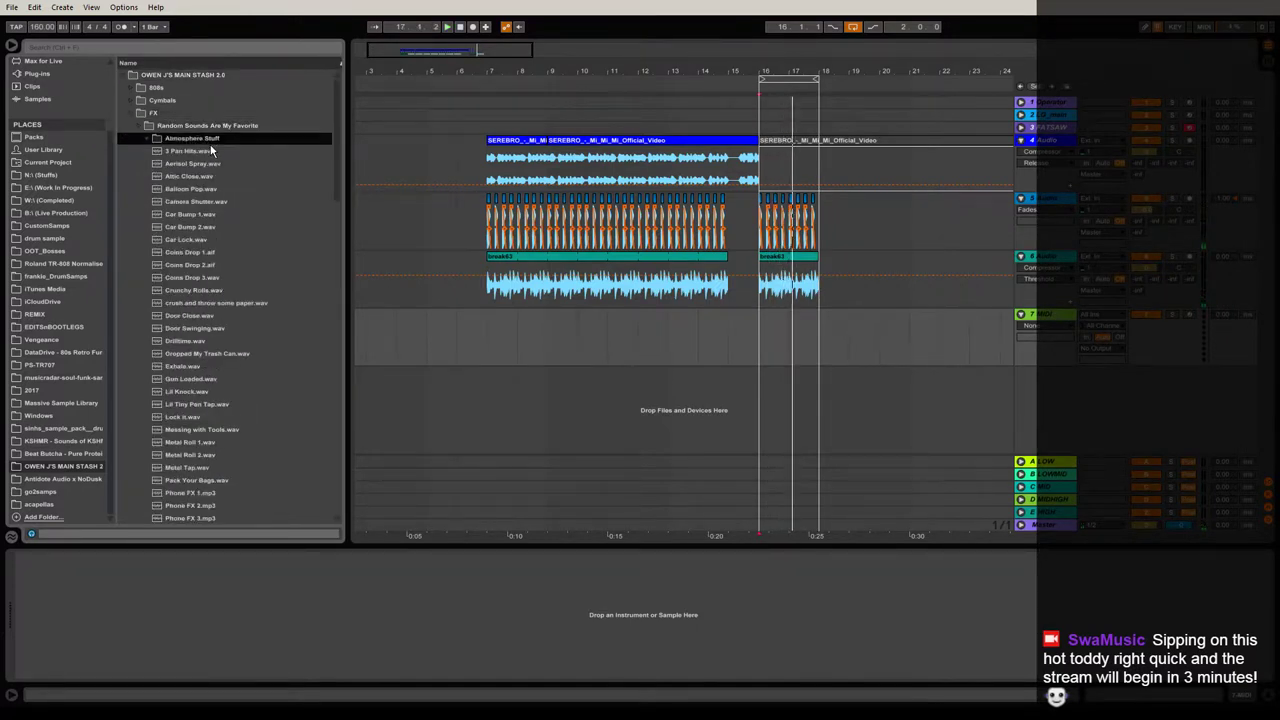
Audition the random sound samples from Aerisol Spray through Balloon Pop and Camera Shutter to Car Lock.
left_click(207, 165)
left_click(206, 176)
left_click(207, 189)
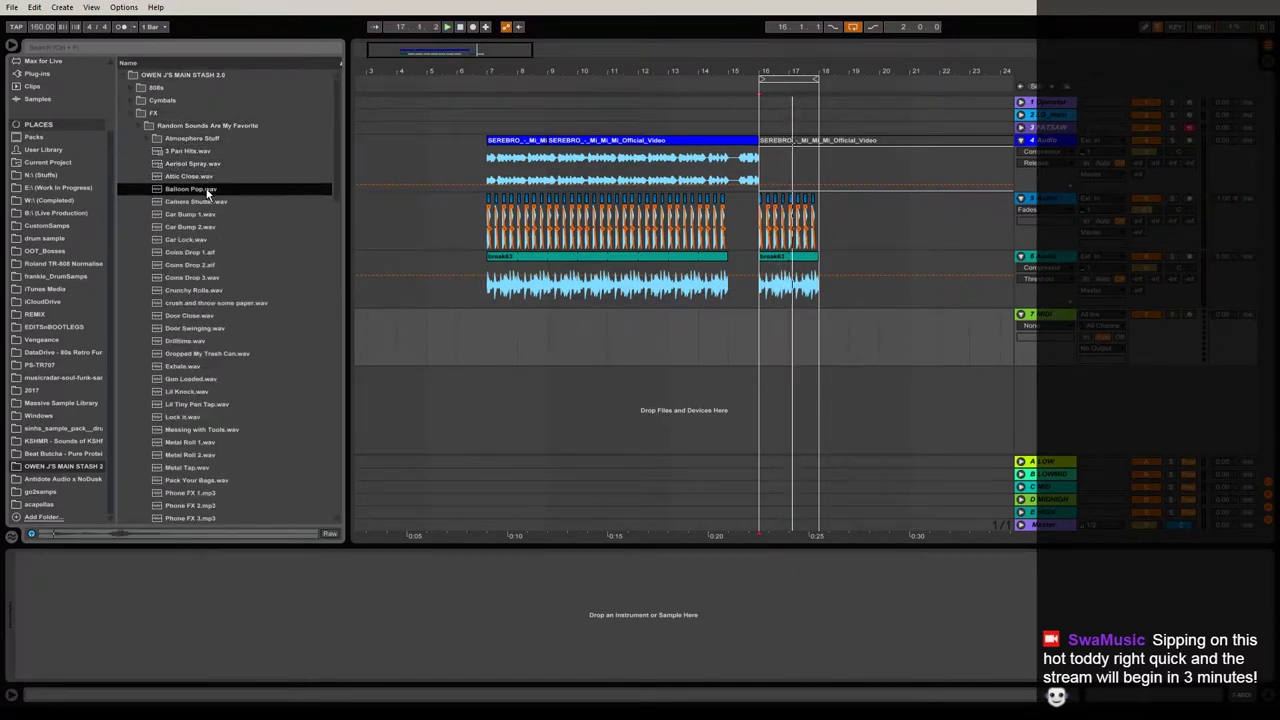
left_click(206, 203)
left_click(203, 214)
left_click(201, 227)
left_click(201, 240)
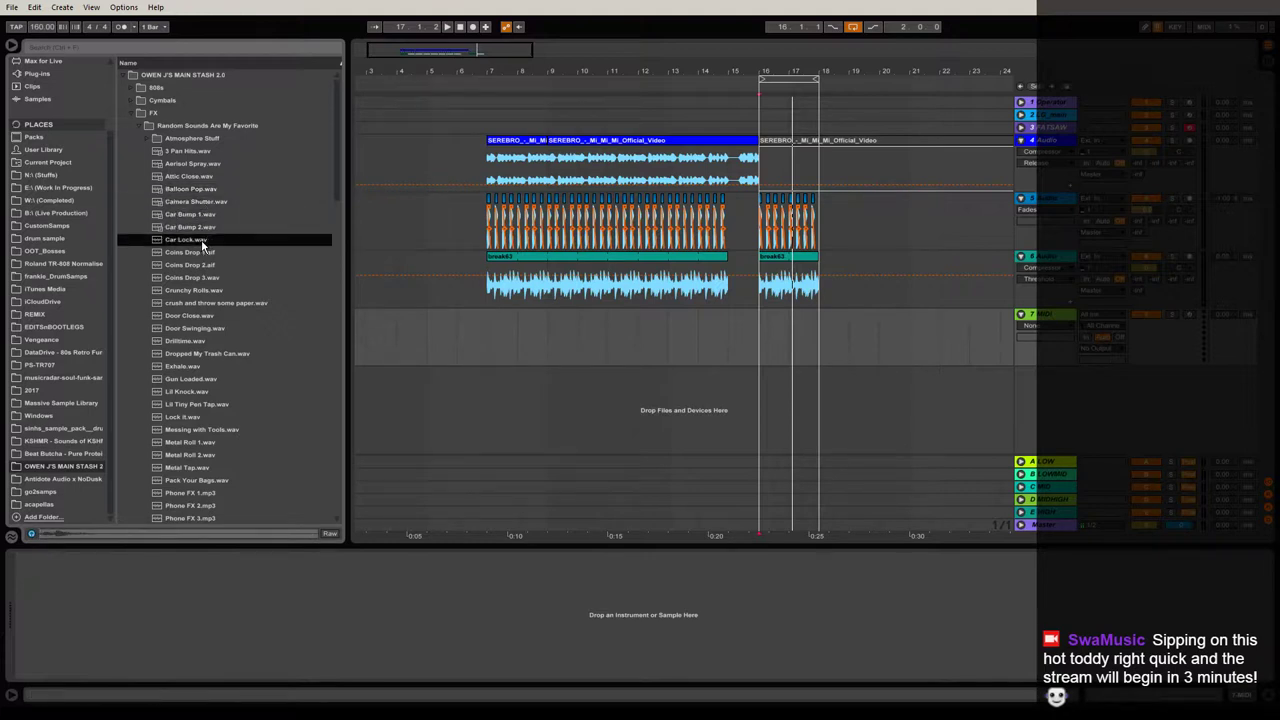
Audition the three Coins Drop samples and the ones following them, from Crunchy Rolls to Door Swinging.
left_click(201, 252)
left_click(202, 268)
left_click(203, 279)
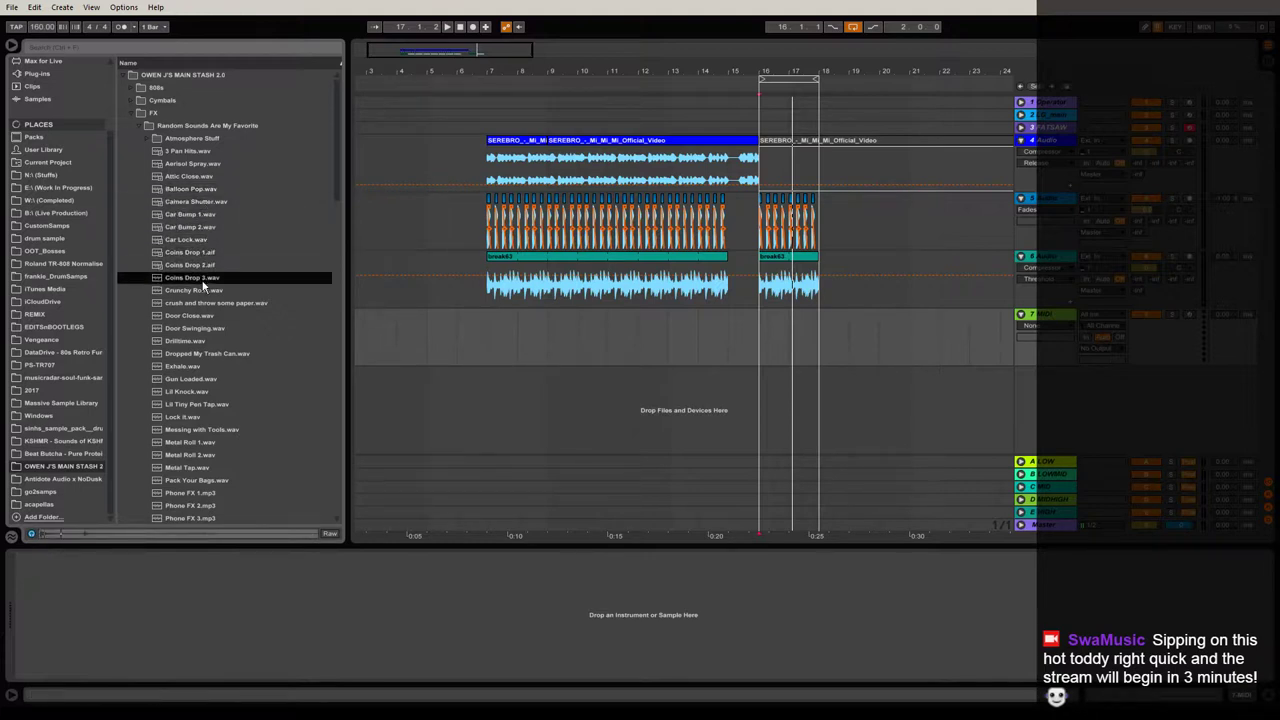
left_click(203, 290)
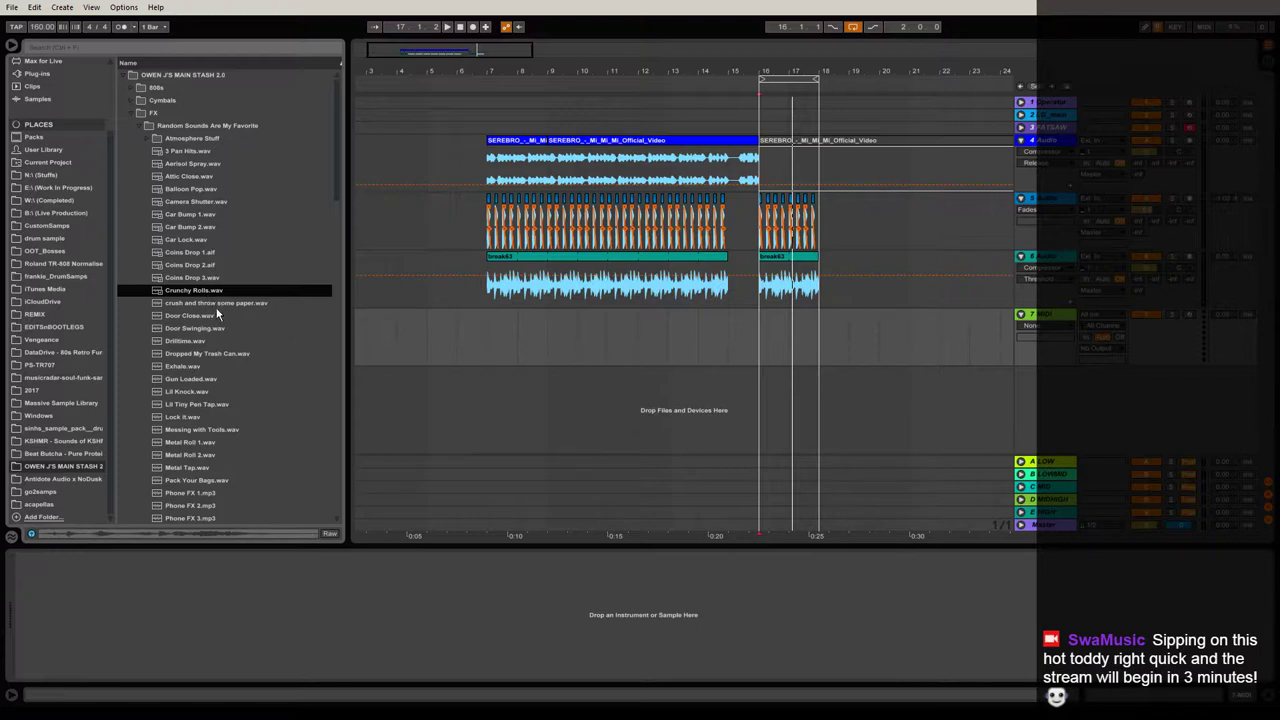
left_click(216, 306)
left_click(214, 318)
left_click(213, 330)
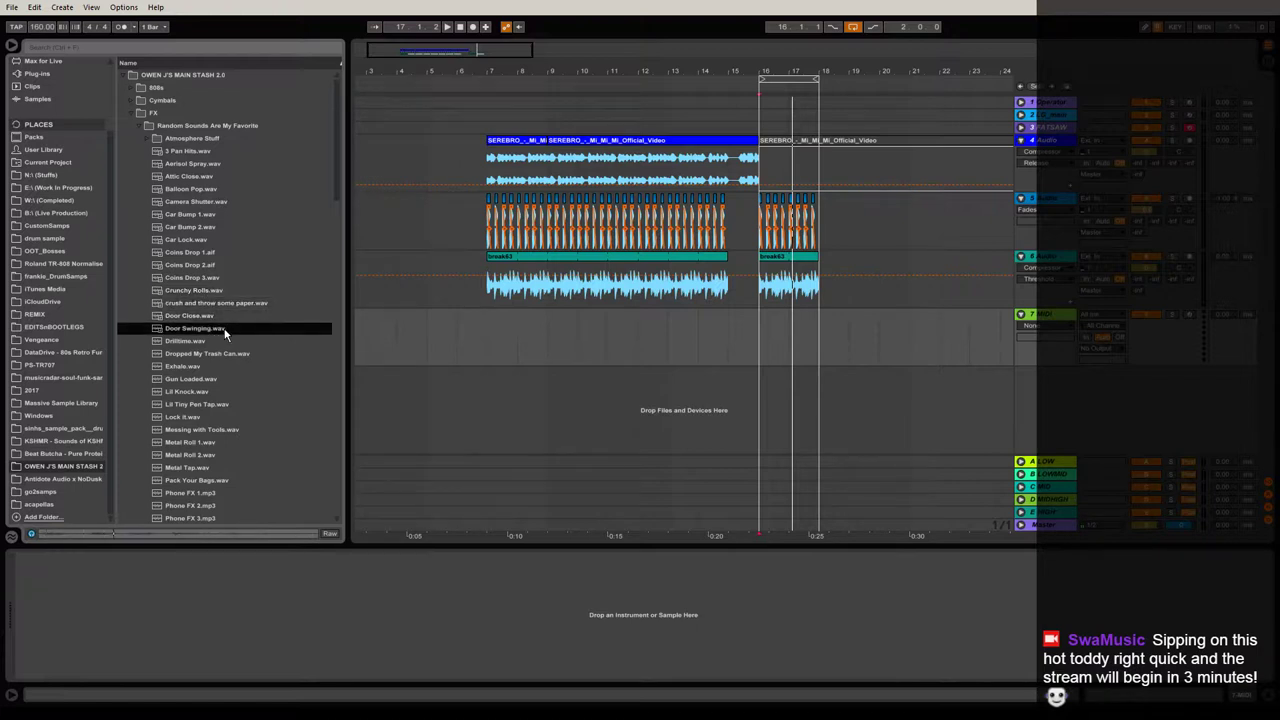
Audition the Drilltime, Dropped My Trash Can, Exhale and Gun Loaded samples.
left_click(201, 342)
left_click(203, 355)
left_click(210, 367)
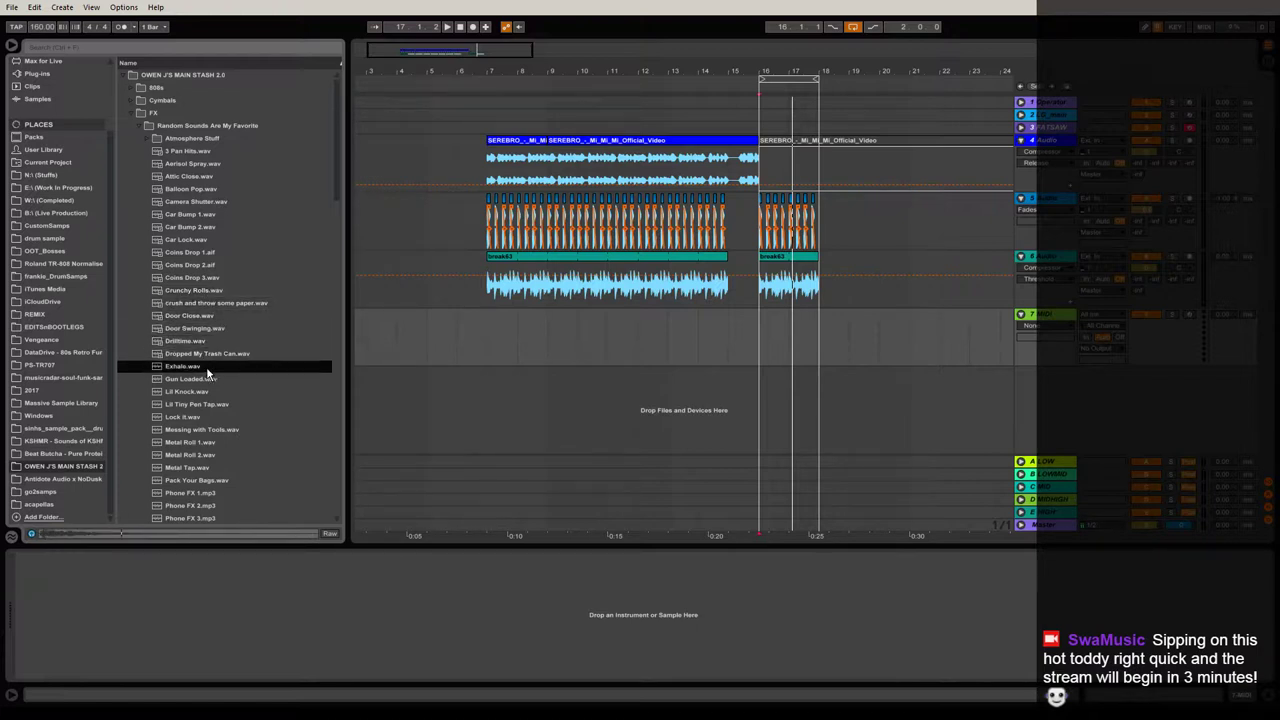
scroll(233, 373, "down", 2)
left_click(214, 317)
scroll(228, 327, "down", 2)
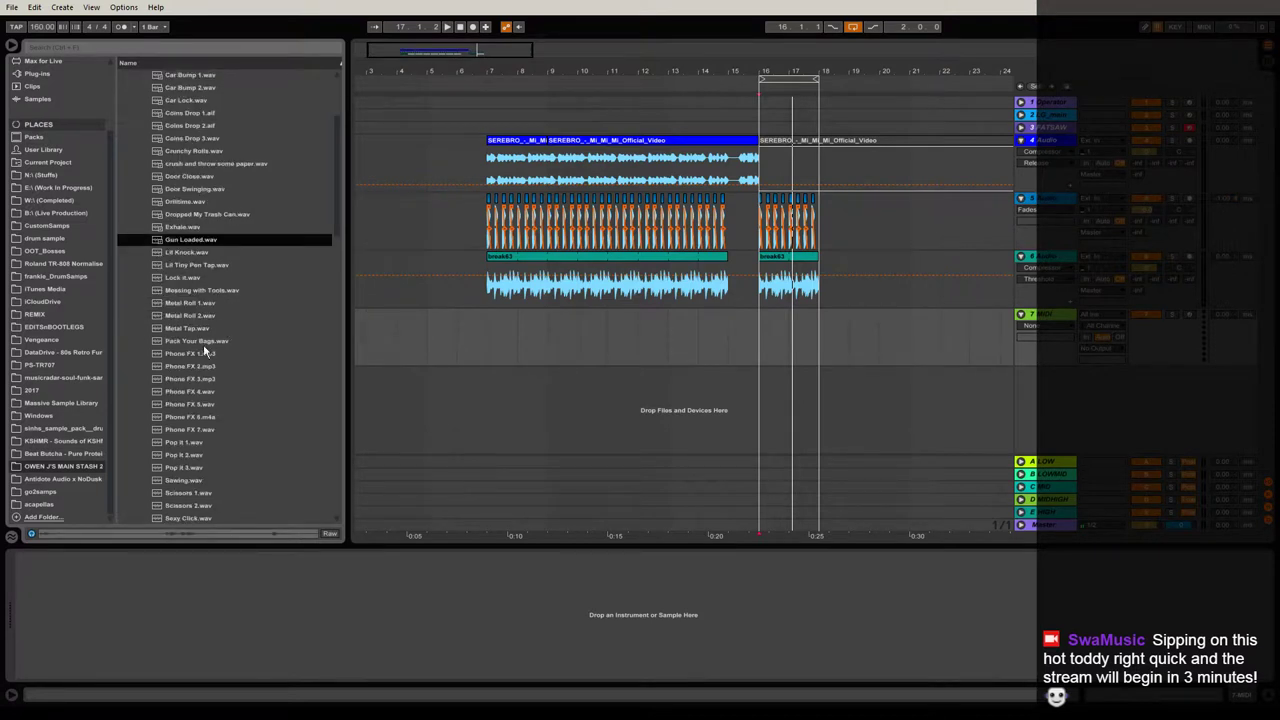
Audition the phone sound samples from Phone FX 1 to Phone FX 7.
left_click(203, 353)
left_click(202, 368)
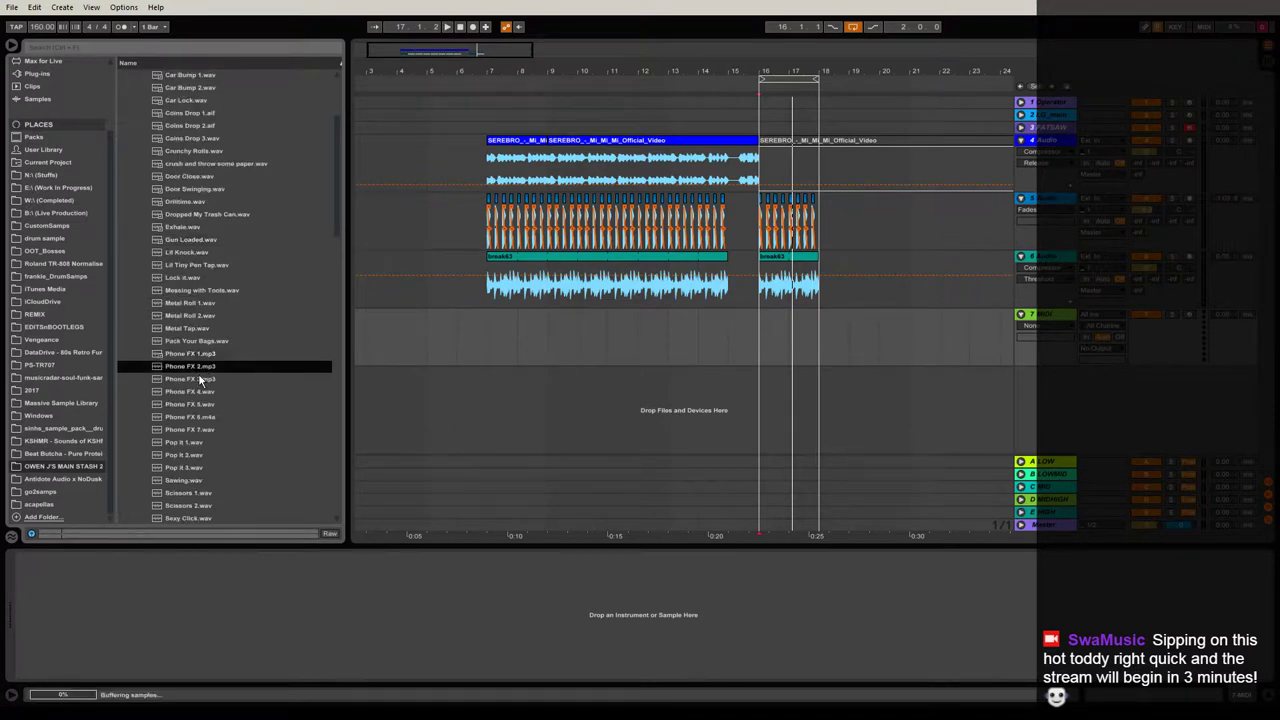
left_click(200, 380)
left_click(200, 392)
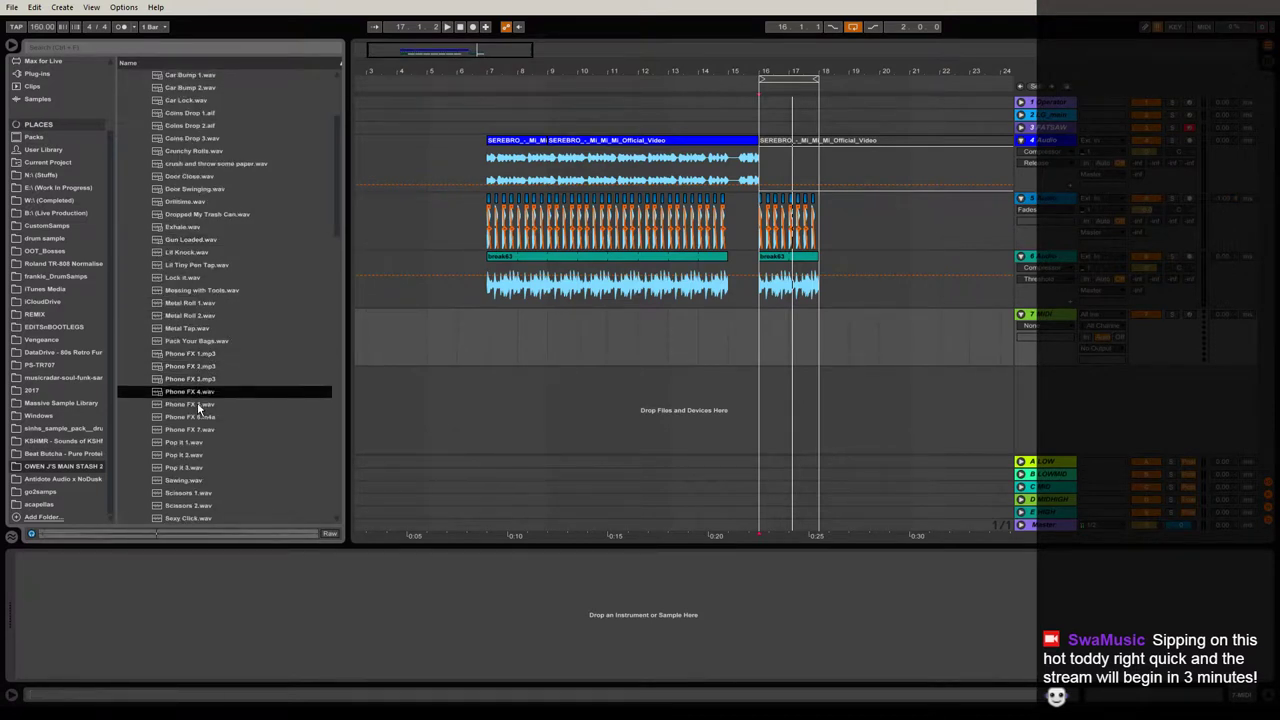
left_click(196, 404)
left_click(196, 416)
left_click(196, 430)
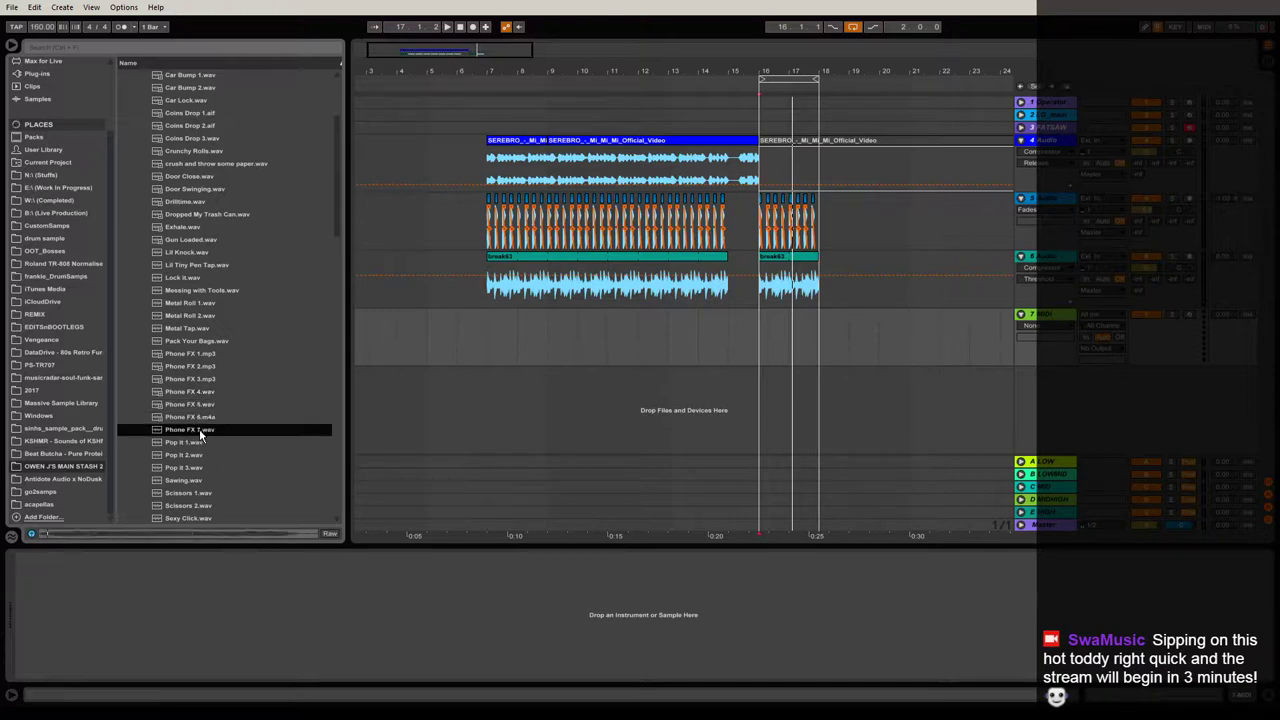
Audition the three Pop It samples and the Sawing sample.
left_click(207, 441)
left_click(204, 454)
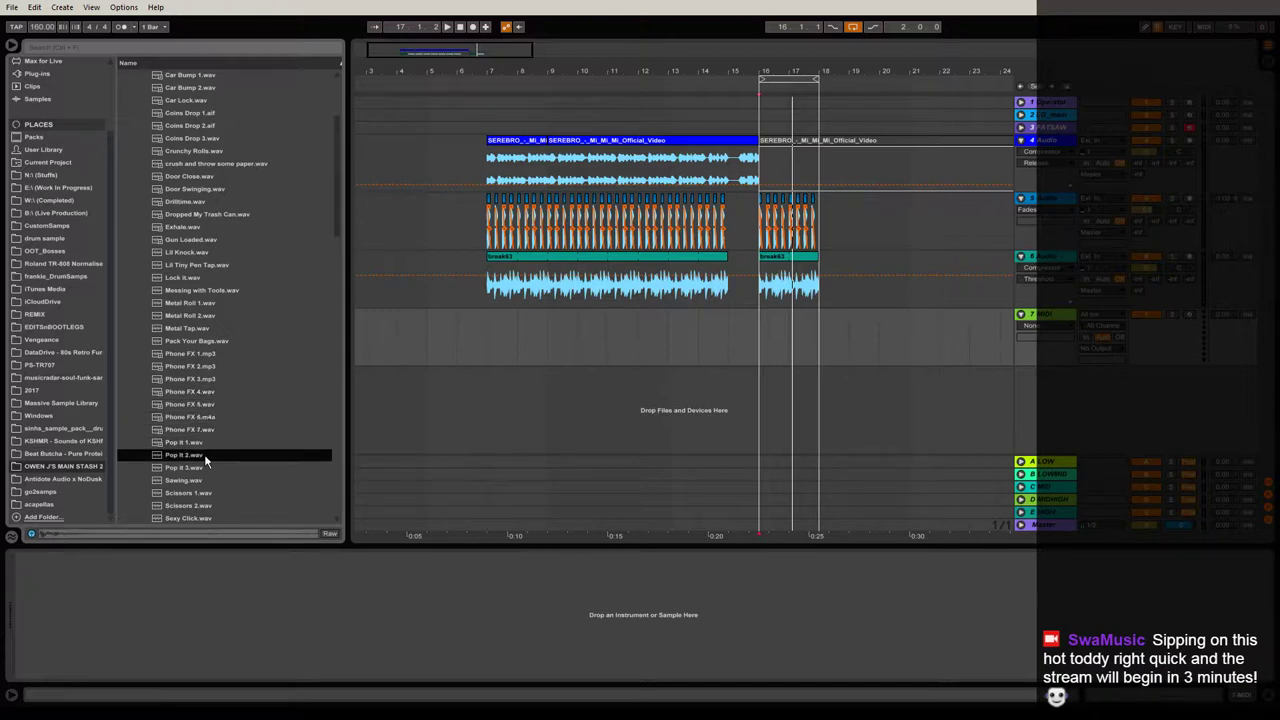
left_click(204, 468)
left_click(205, 480)
Audition the Scissors 1, Scissors 2, Sexy Click, Shotgun Pull and Socket Wrench samples.
scroll(217, 472, "down", 7)
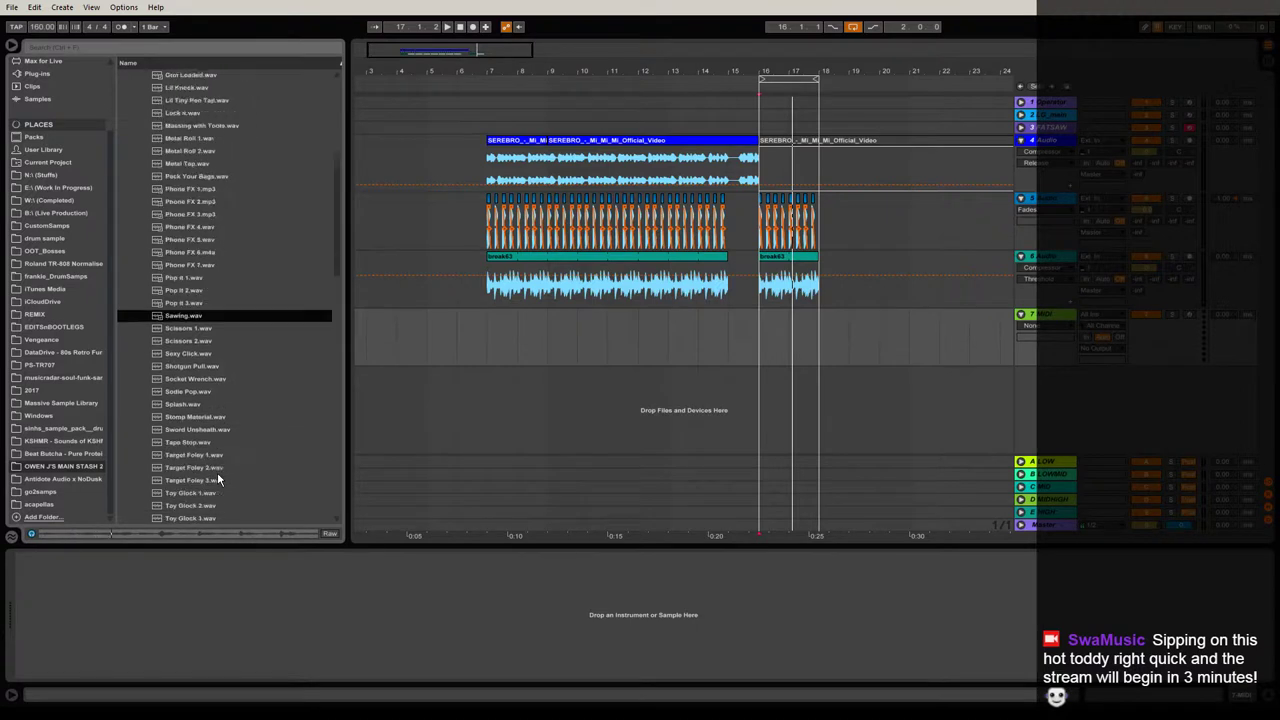
left_click(197, 216)
left_click(199, 228)
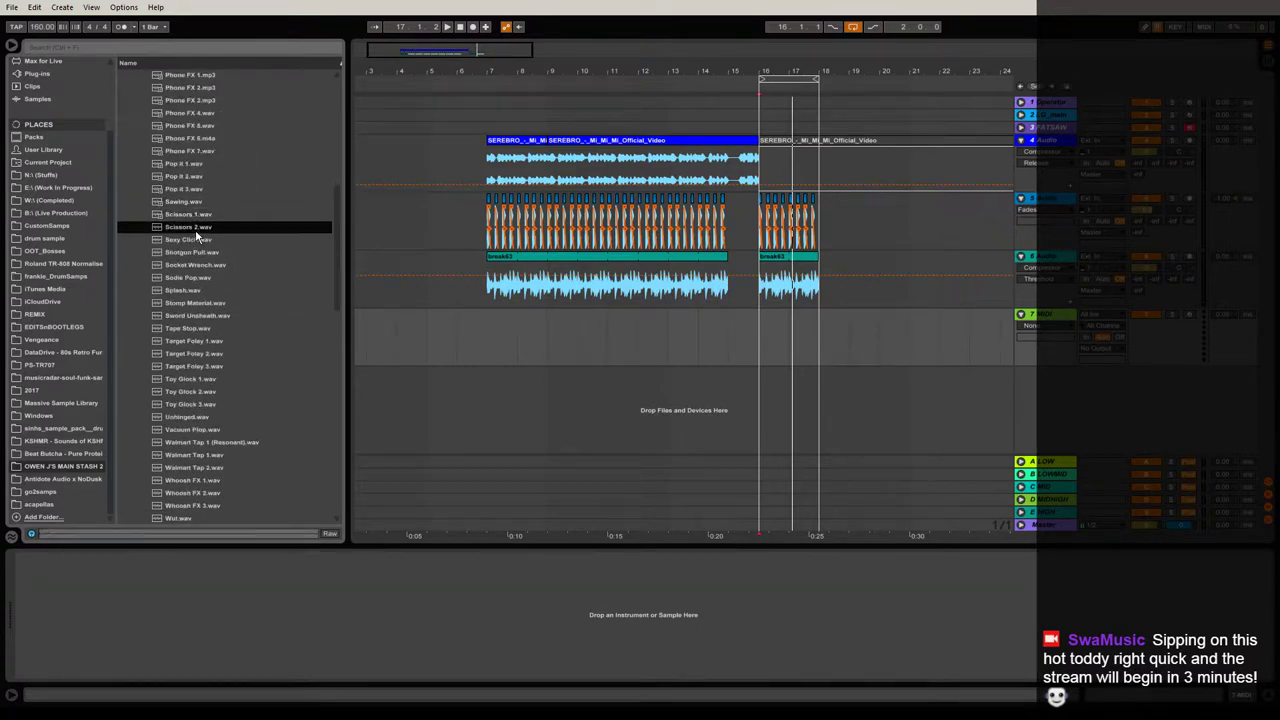
left_click(199, 240)
left_click(198, 252)
left_click(197, 264)
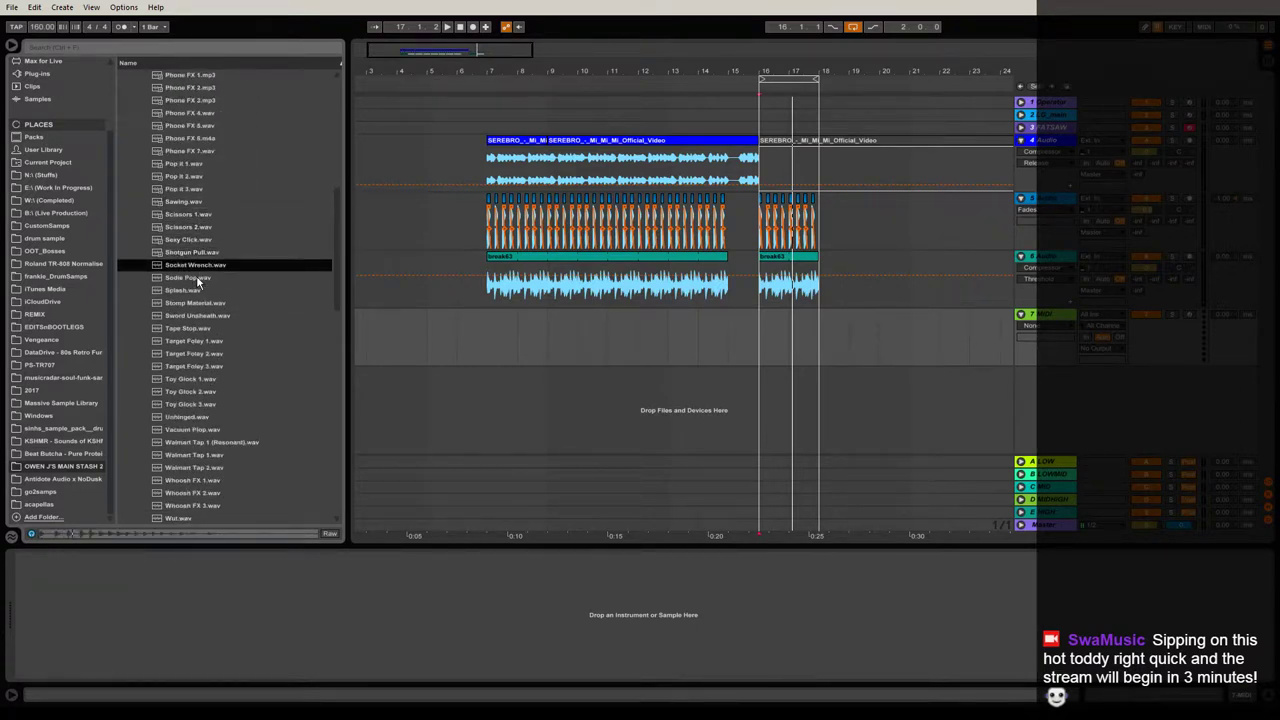
Audition the samples from Sodie Pop and Splash through Stomp Material and Sword Unsheath to Tape Stop.
left_click(196, 277)
left_click(195, 290)
left_click(195, 303)
left_click(195, 315)
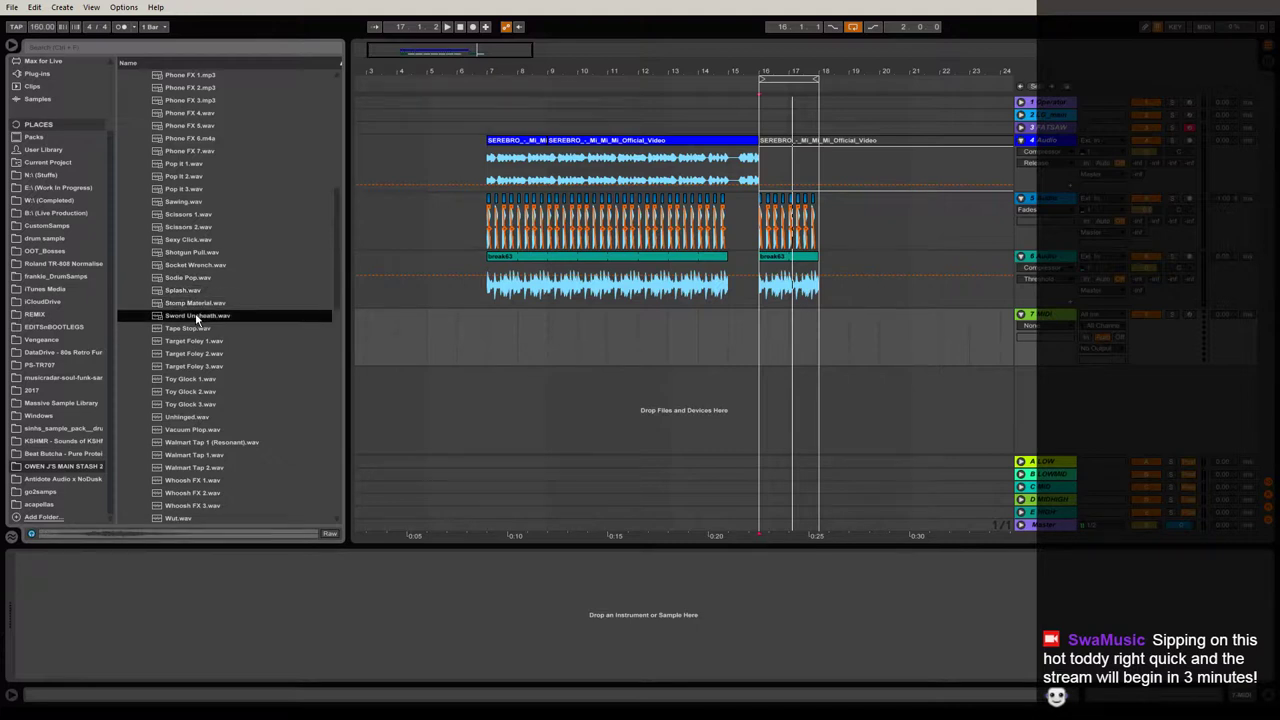
left_click(195, 328)
Audition the three Target Foley samples and the three Toy Glock samples.
left_click(194, 341)
left_click(194, 353)
left_click(193, 367)
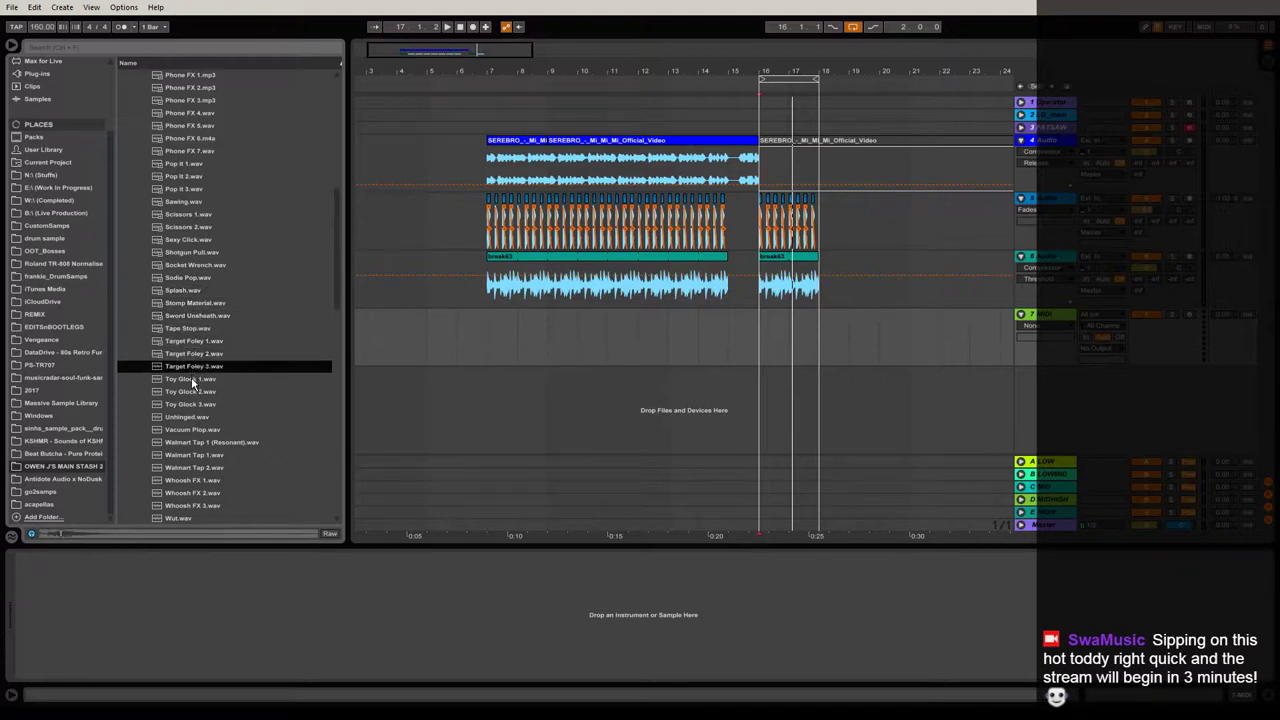
left_click(191, 378)
left_click(189, 391)
left_click(190, 404)
Audition the Wut sample and the $$$ and Airy Hit samples listed below the Transitions folder.
scroll(247, 405, "down", 2)
scroll(240, 400, "down", 2)
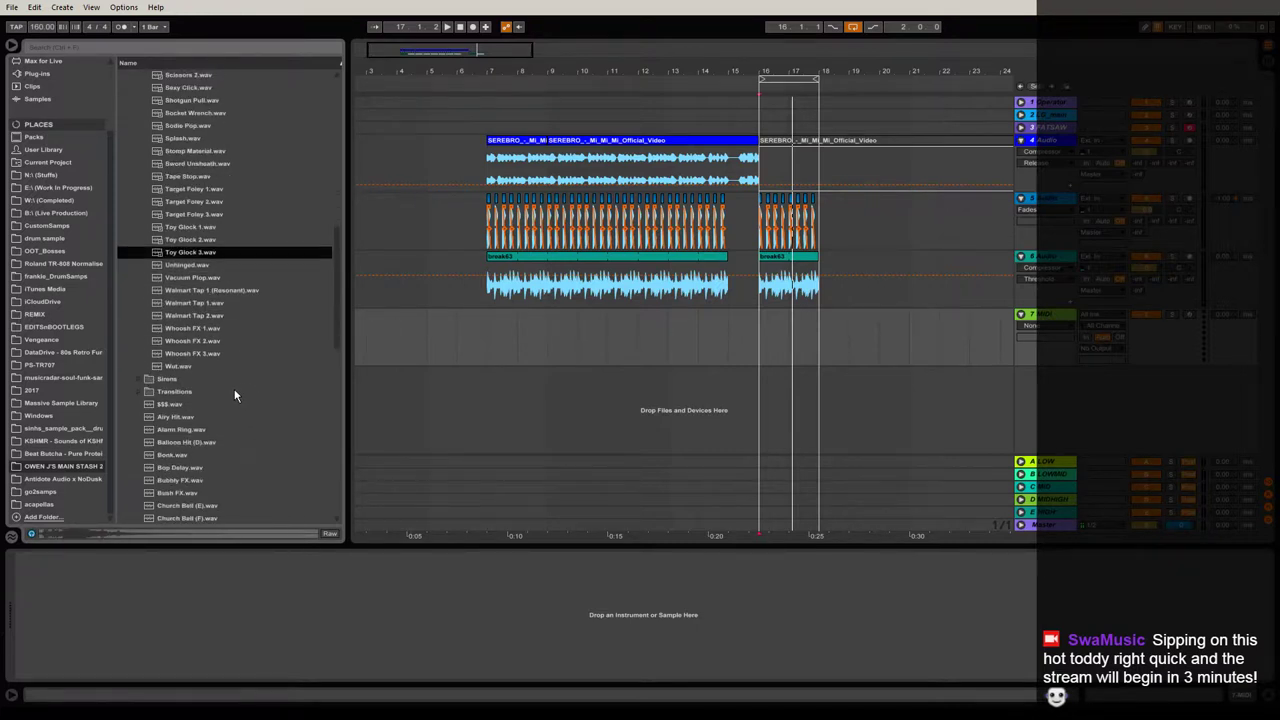
left_click(187, 367)
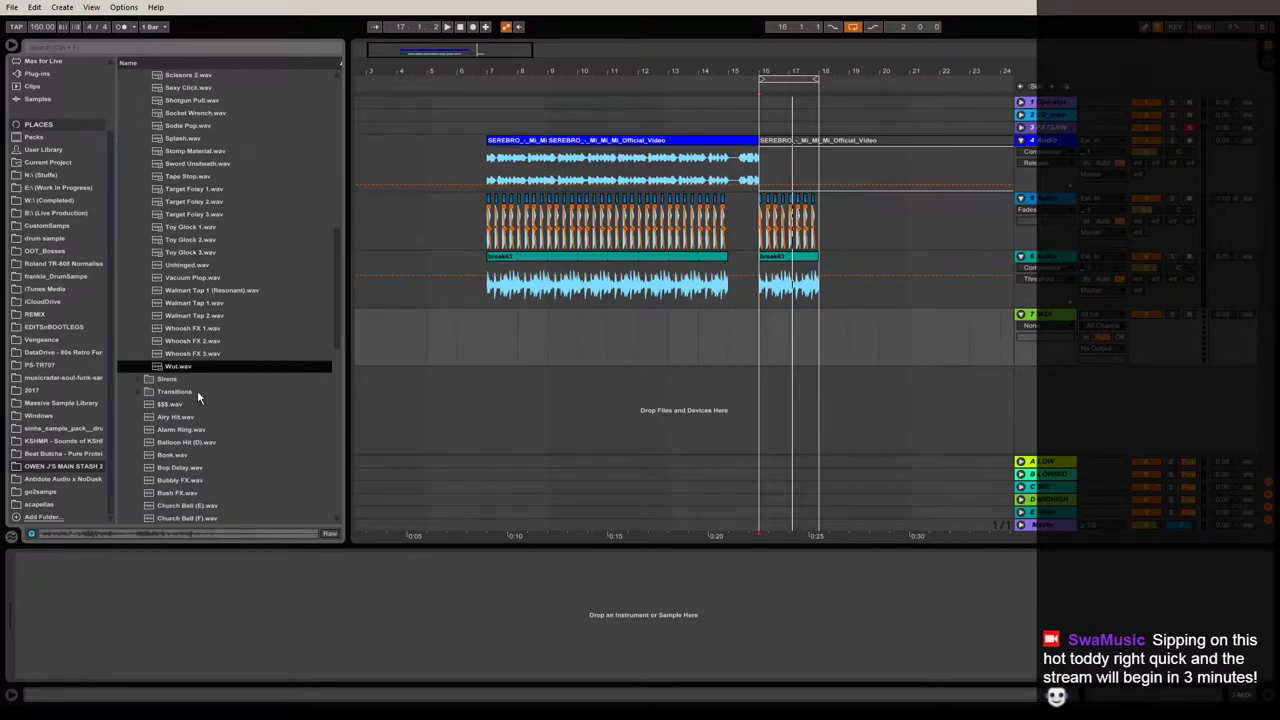
left_click(198, 404)
scroll(218, 400, "down", 2)
left_click(193, 342)
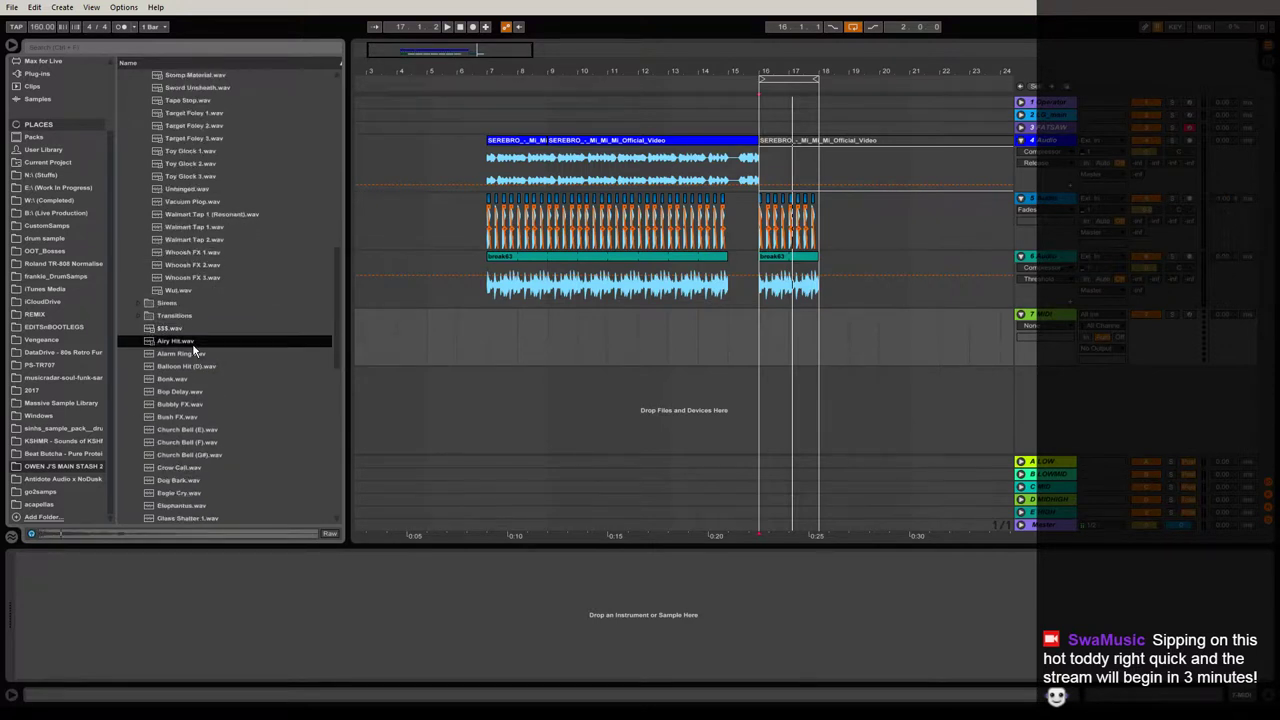
Audition the effects from Alarm Ring to Bubbly FX, comparing Balloon Hit (D), Bonk and Bop Delay repeatedly.
key("Down")
key("Down")
key("Down")
key("Up")
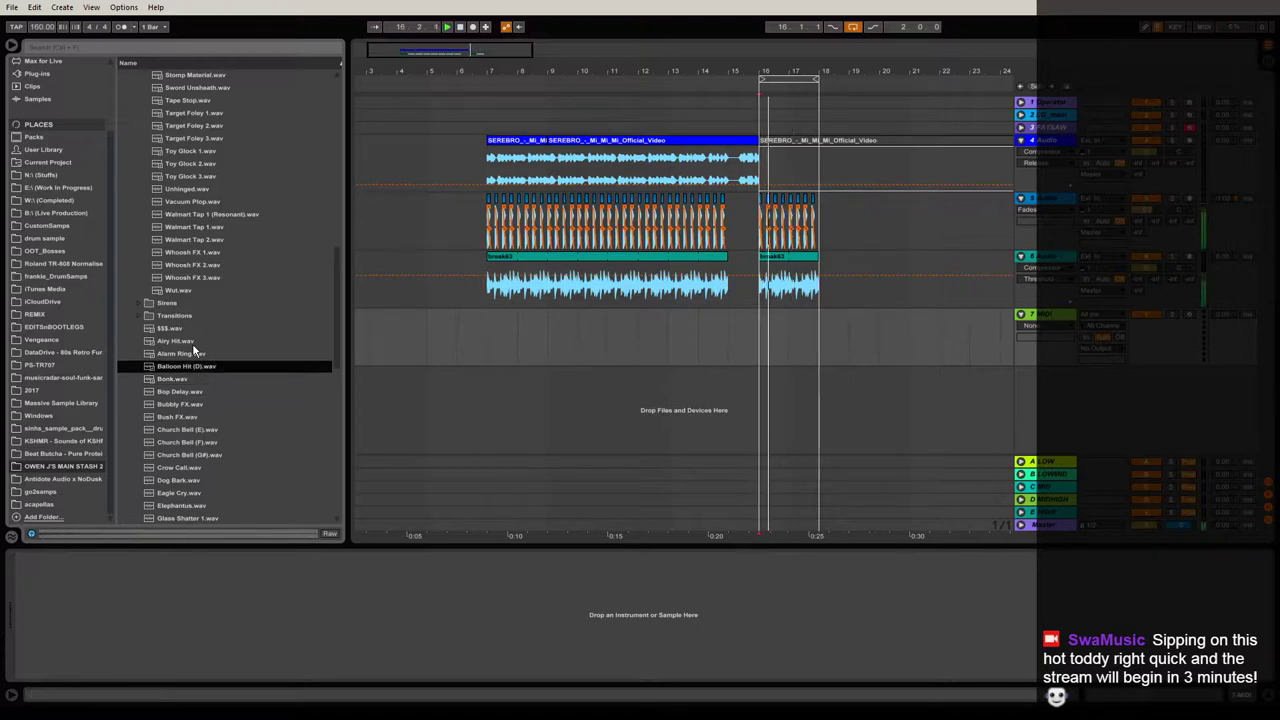
key("Down")
key("Up")
key("Down")
key("Down")
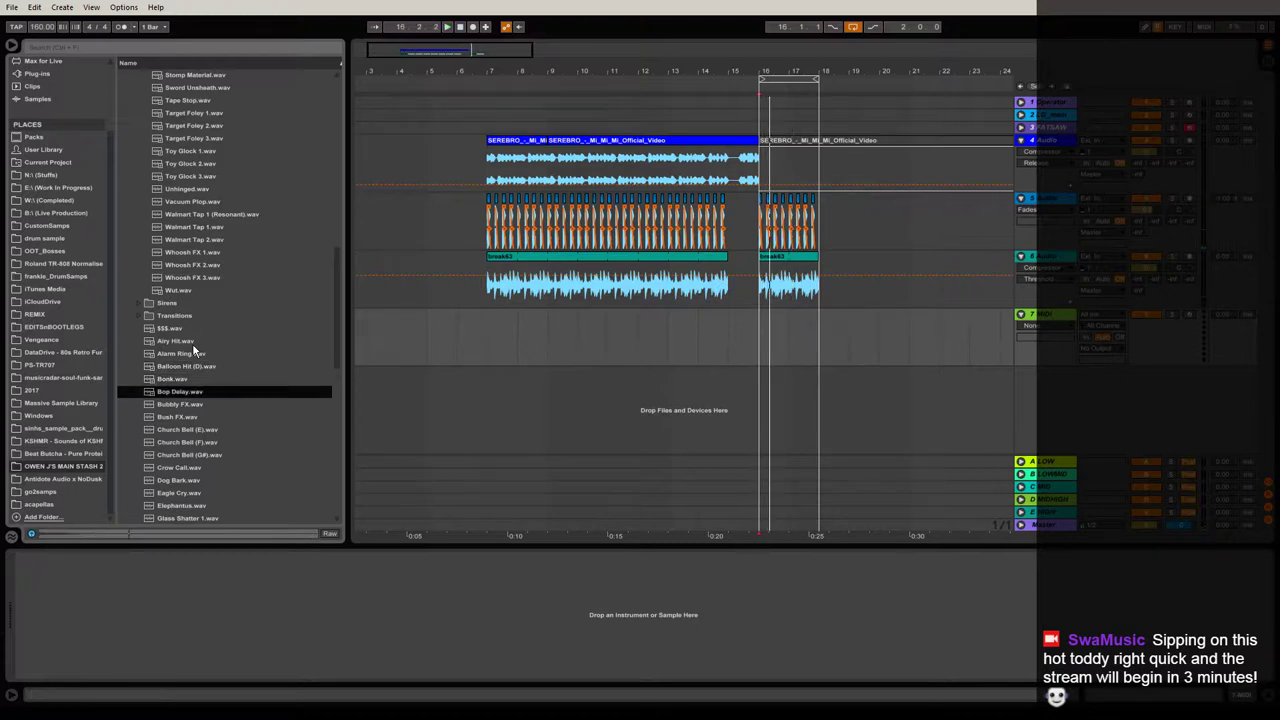
key("Up")
key("Down")
key("Down")
key("Down")
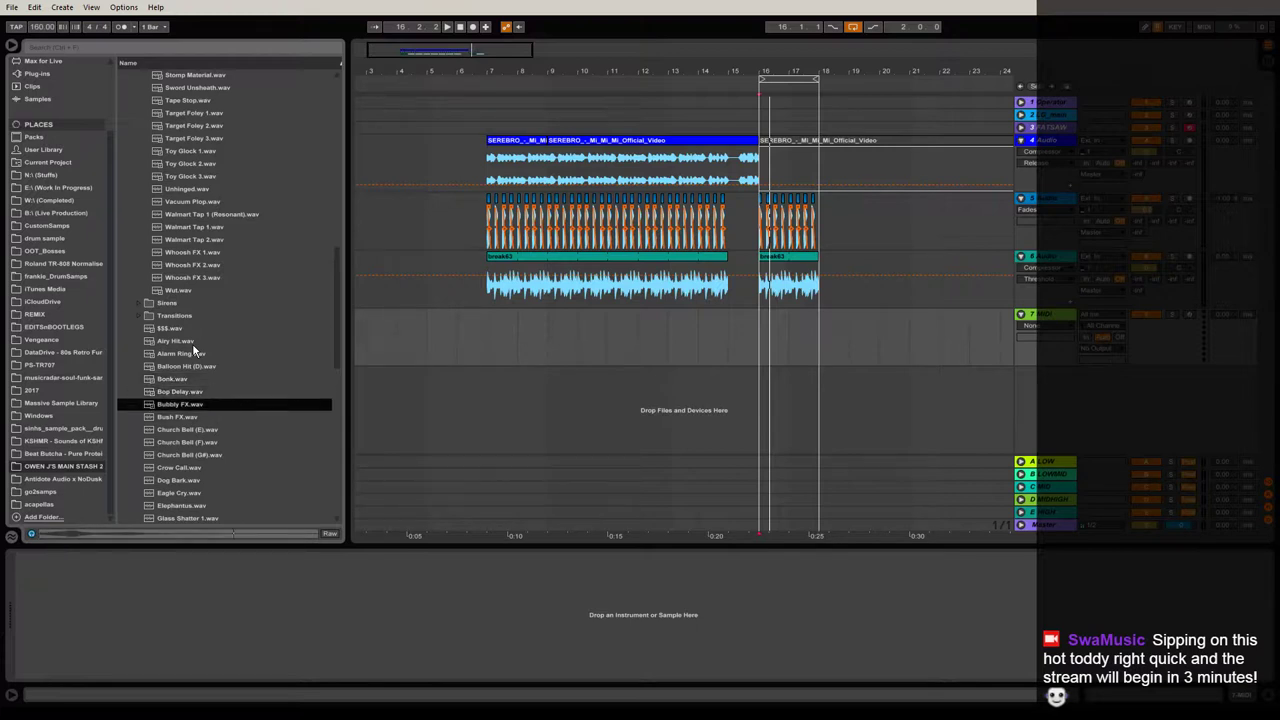
Audition the Bush FX sample and the Church Bell samples in E, F and G#.
key("Down")
key("Down")
key("Down")
key("Down")
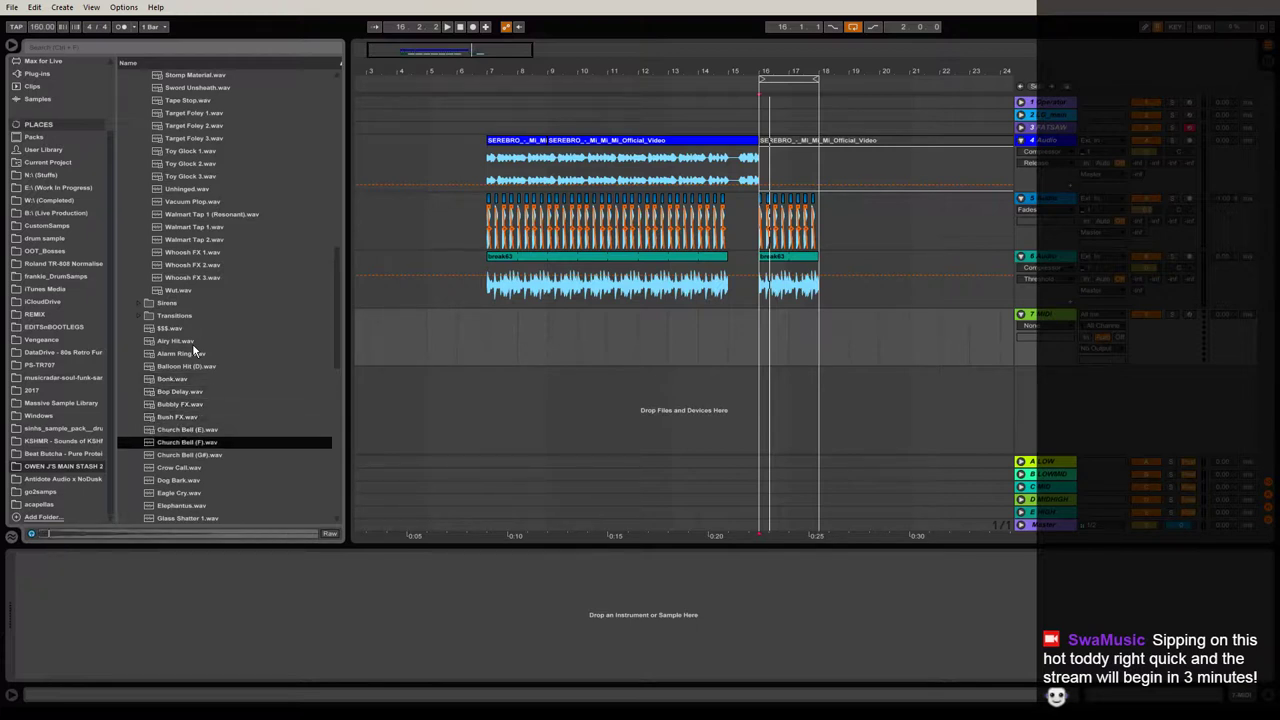
key("Up")
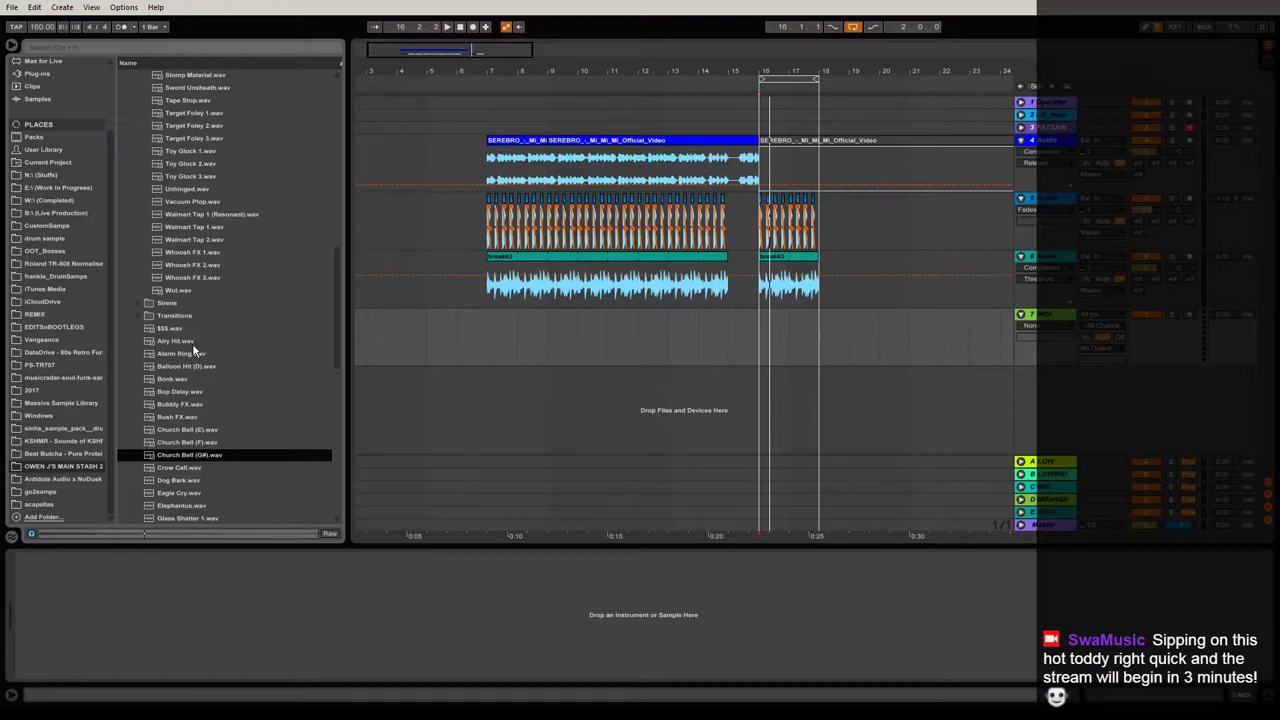
Audition the animal sounds Crow Call, Dog Bark, Eagle Cry and Elephantus.
key("Down")
key("Down")
key("Down")
key("Down")
key("Down")
key("Down")
key("Down")
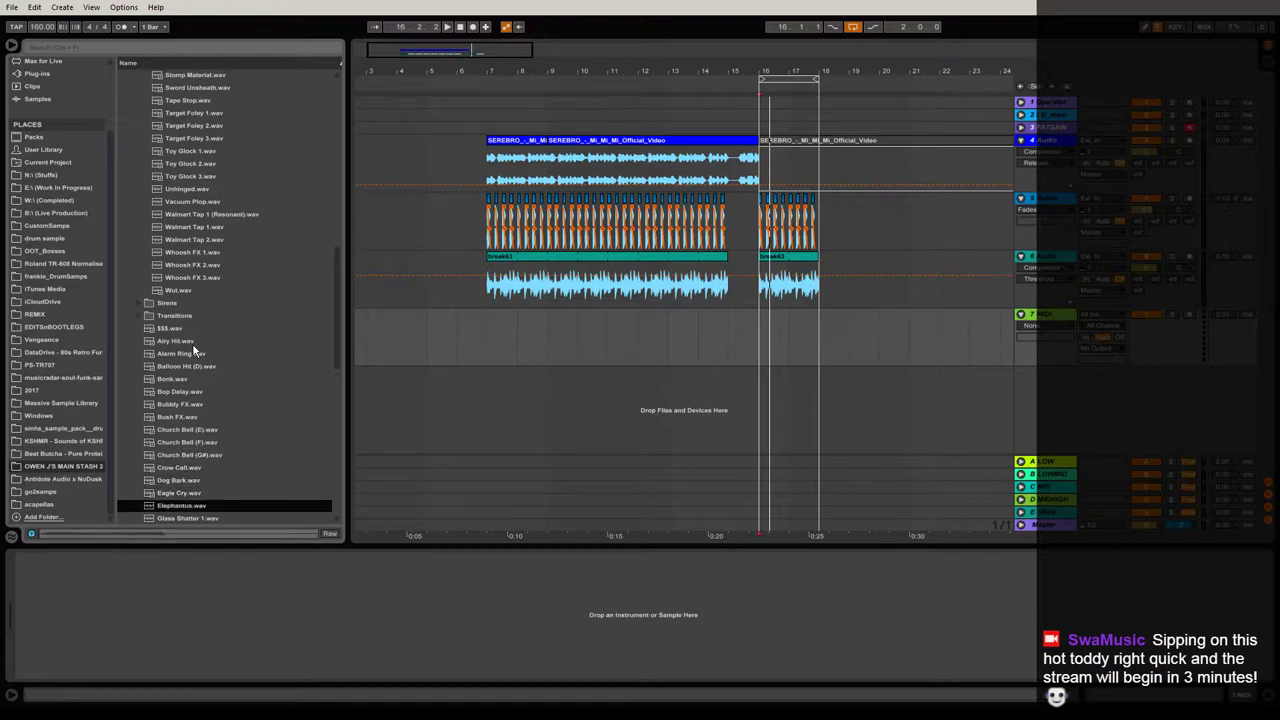
Audition the effects from Glass Shatter 1 through Jamaican Drum Perc and Knife Slice 1 to Light Stab.
key("Down")
key("Down")
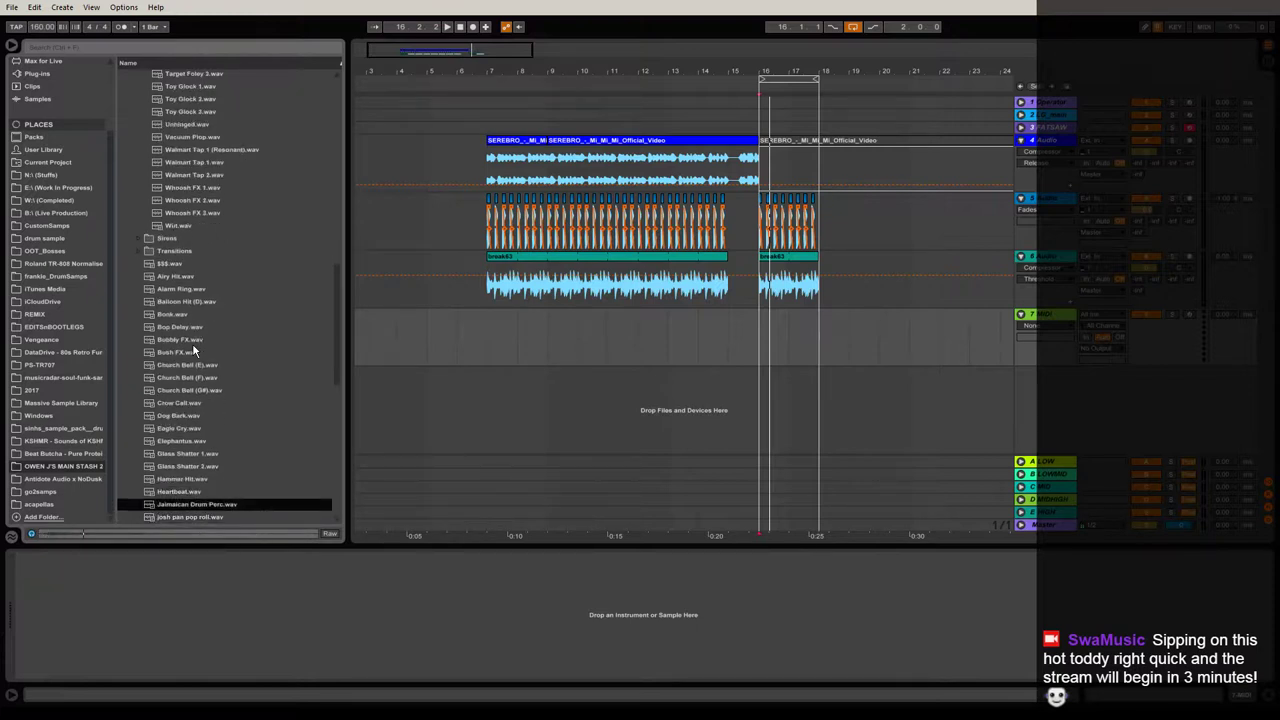
key("Down")
key("Down")
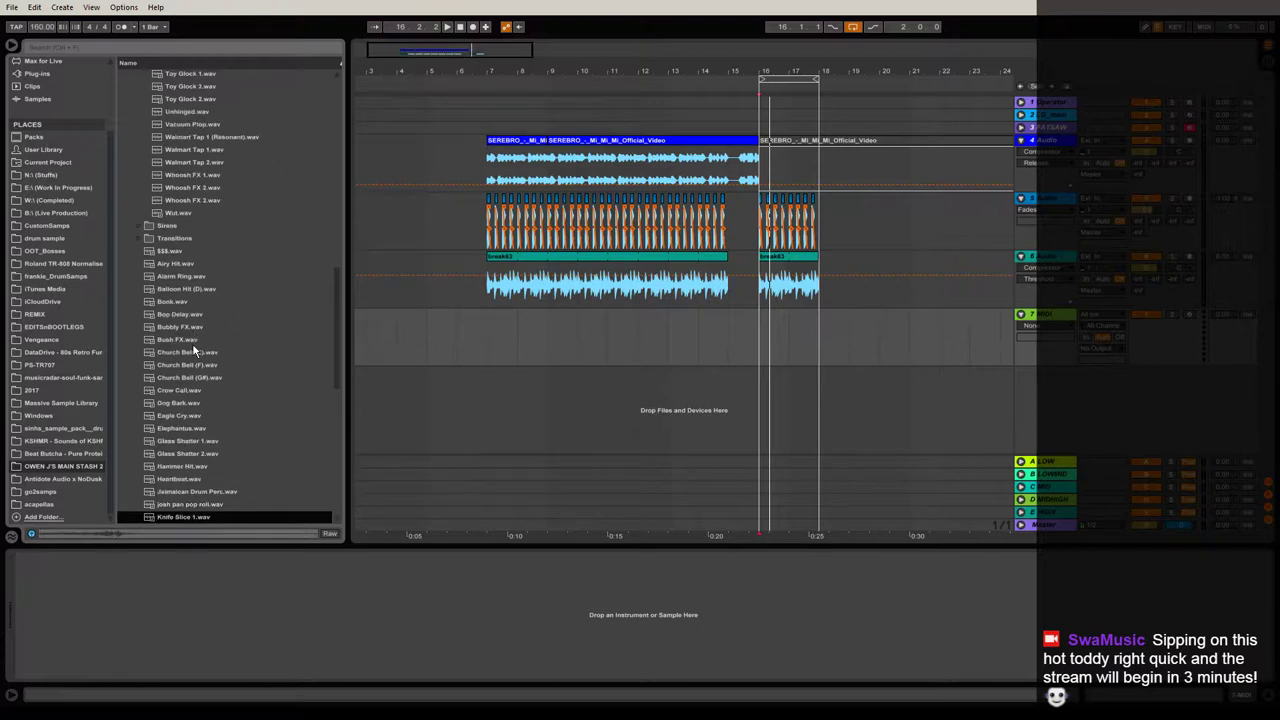
key("Down")
key("Down")
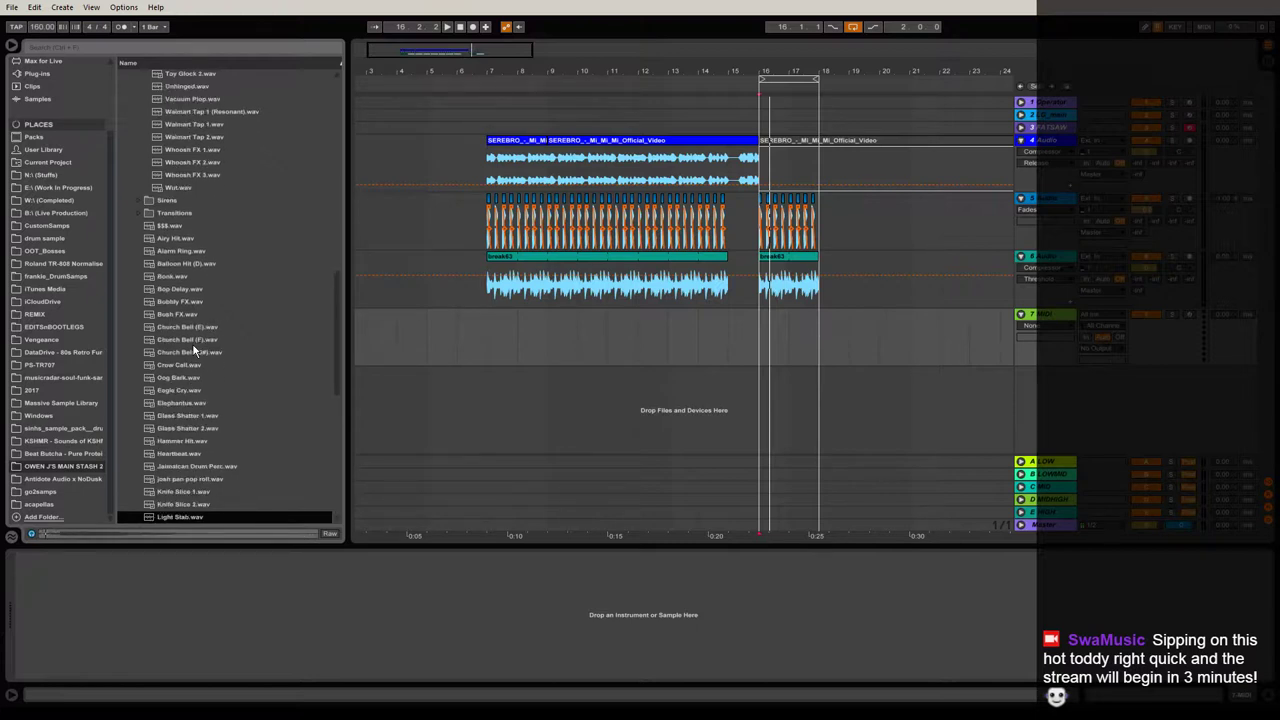
Audition the effects from Lurch FX through Overused 2013 Airhorn to the pitch effects after Pinknoise (Volume Equality).
key("Down")
key("Down")
key("Down")
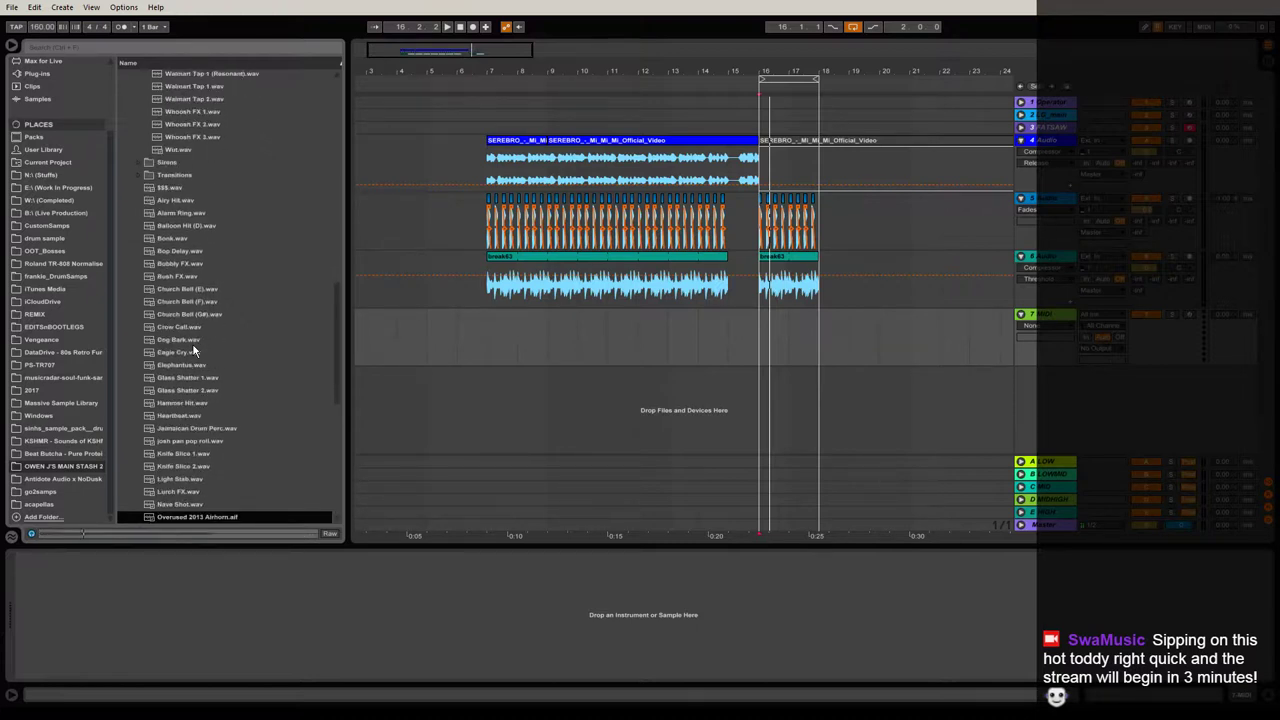
key("Down")
key("Down")
key("Down")
key("Down")
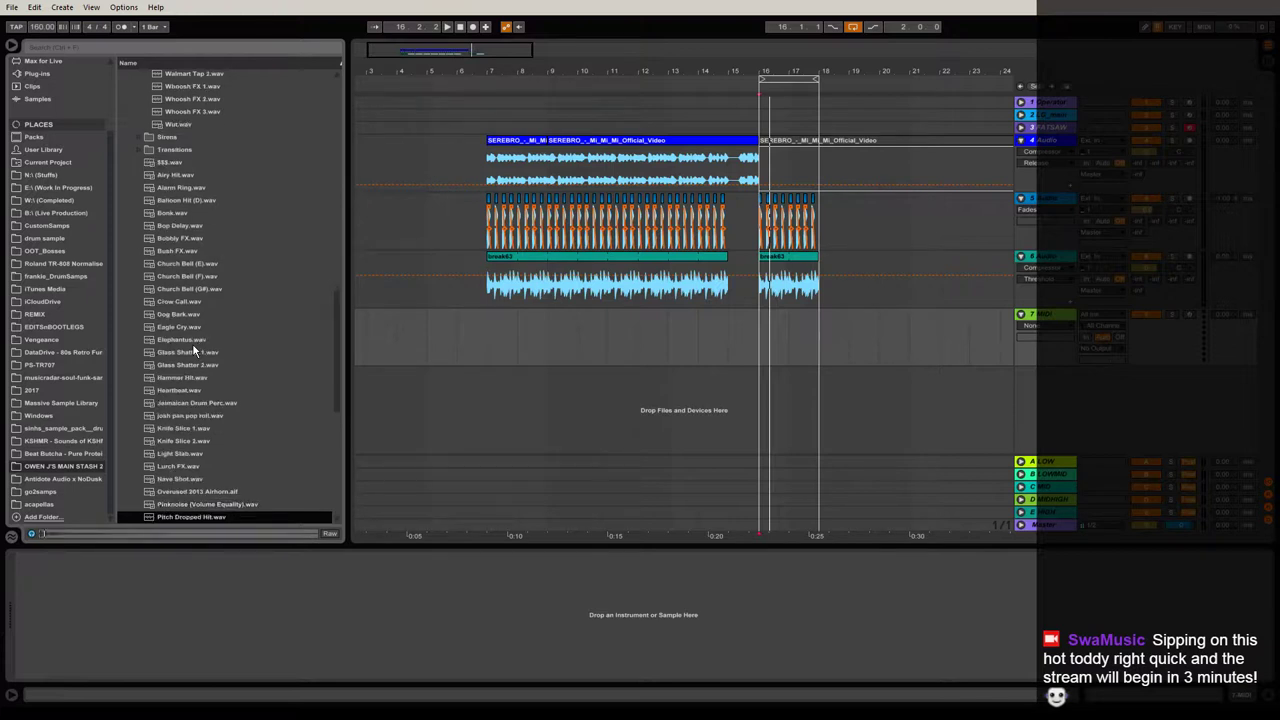
Replay Pitch Dropped Hit and audition the following samples through Pop Rocks to School Bell Ring.
key("Up")
key("Up")
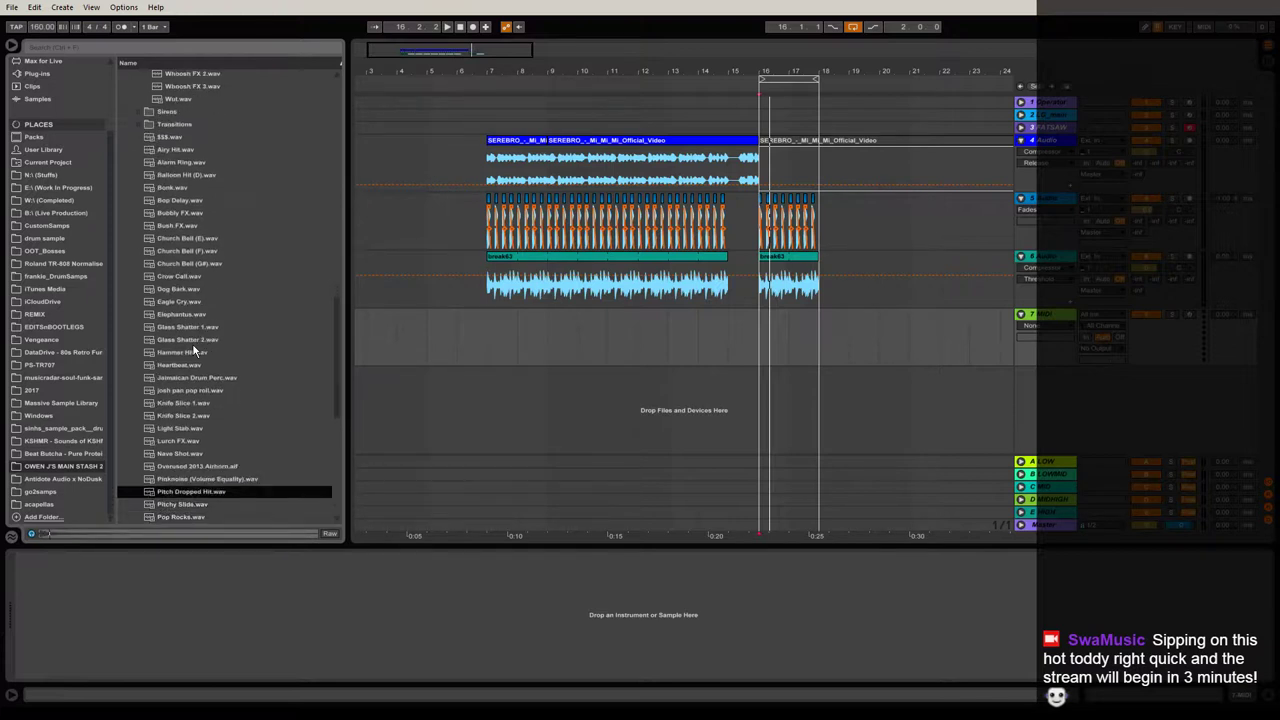
key("Down")
key("Down")
key("Down")
key("Down")
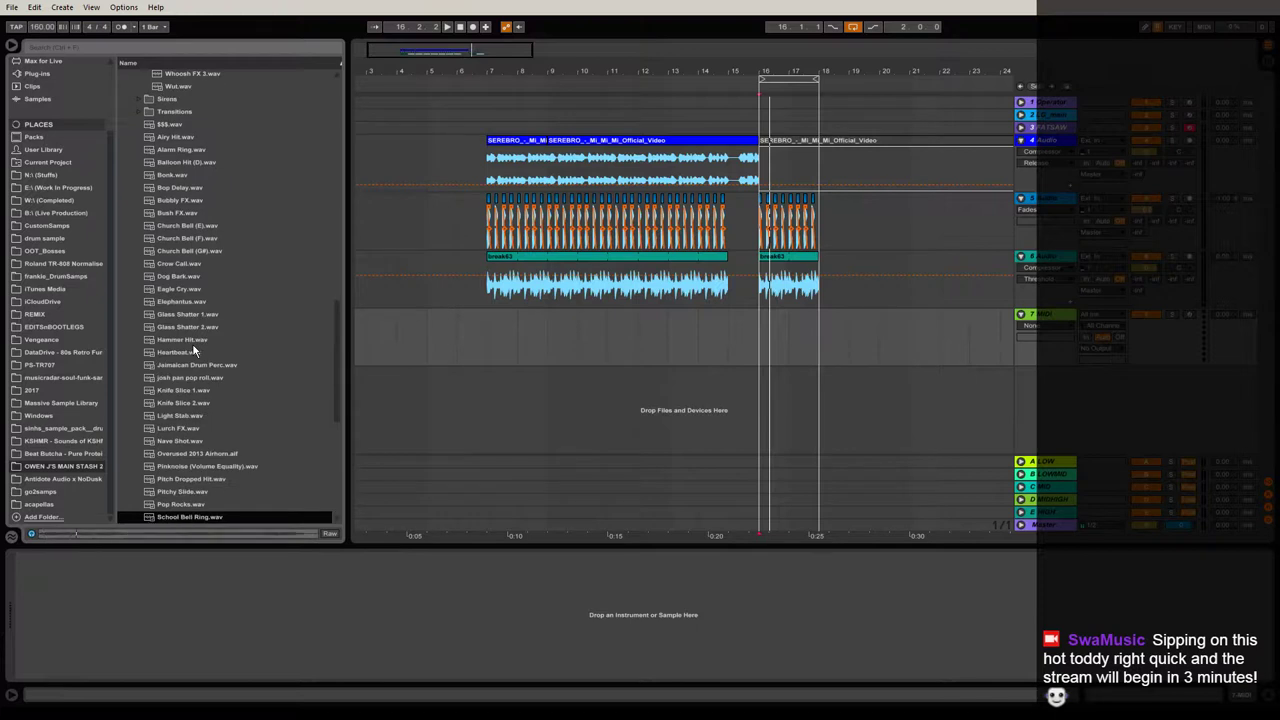
Audition the Scratchy Perc 1, Scratchy Perc 2, Shell Drop, Short Sweep and Sine Flop samples.
key("Down")
key("Down")
key("Down")
key("Down")
key("Down")
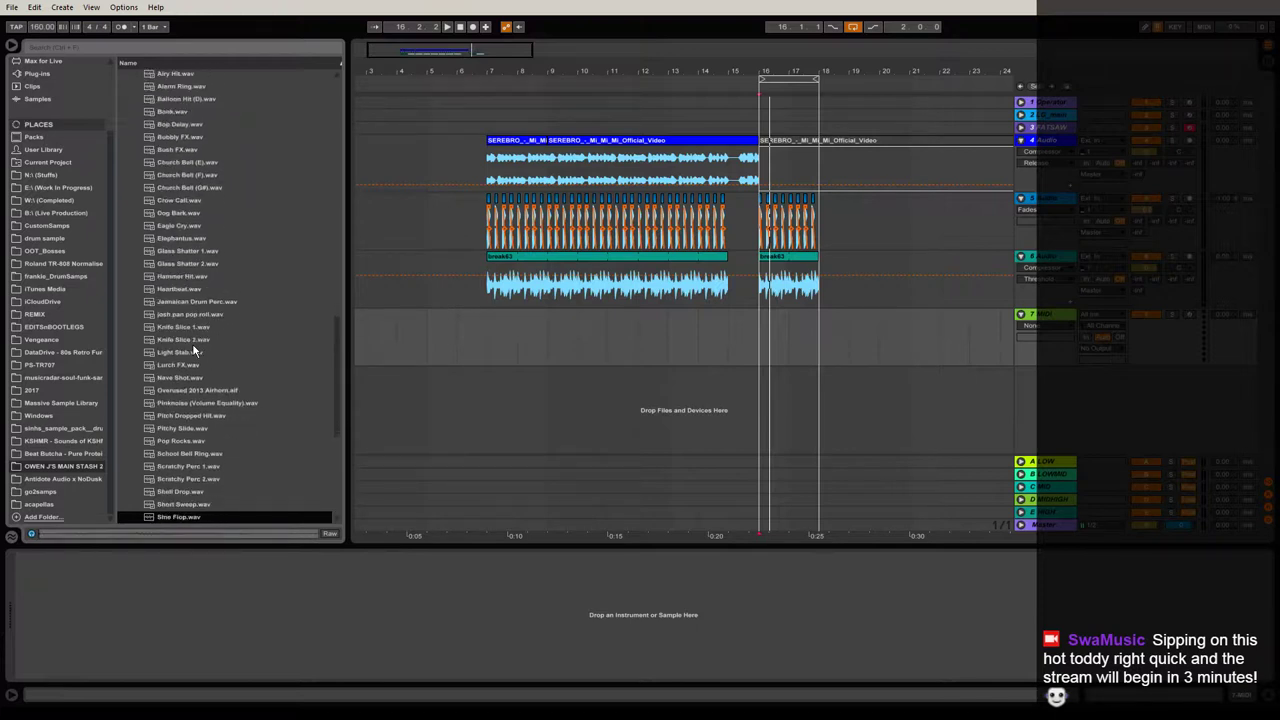
Audition the three Sword Slice samples, Syrup Hit, both Turn Table FX samples and Twinkle FX.
key("Down")
key("Down")
key("Down")
key("Down")
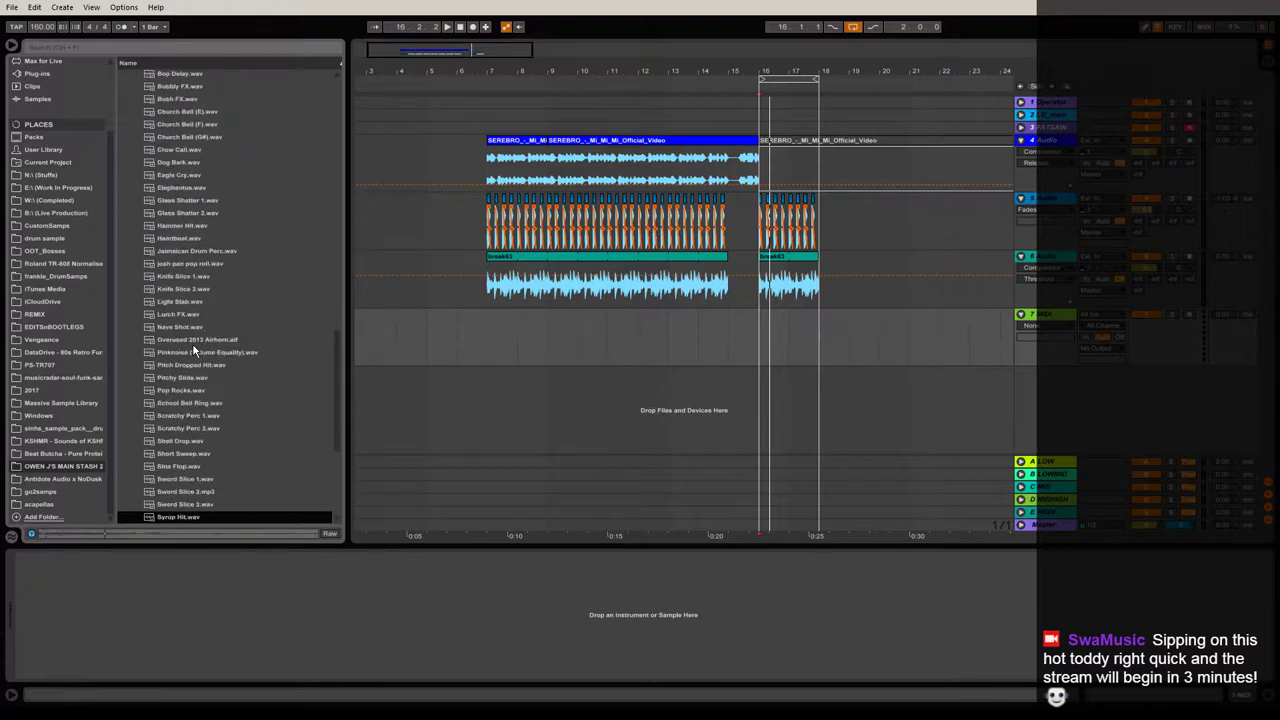
key("Down")
key("Down")
key("Down")
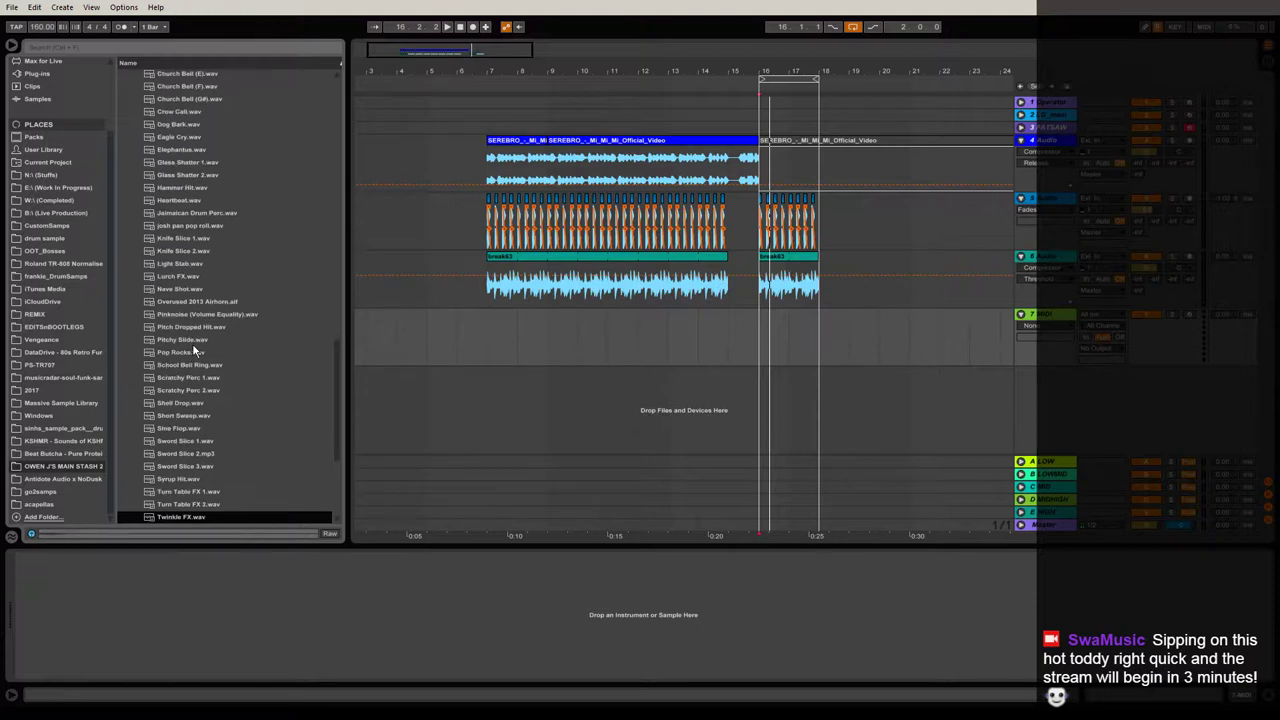
Audition the effects from War Horn through the Water Drop and White Noise samples to the Zap samples.
key("Down")
key("Down")
key("Down")
key("Down")
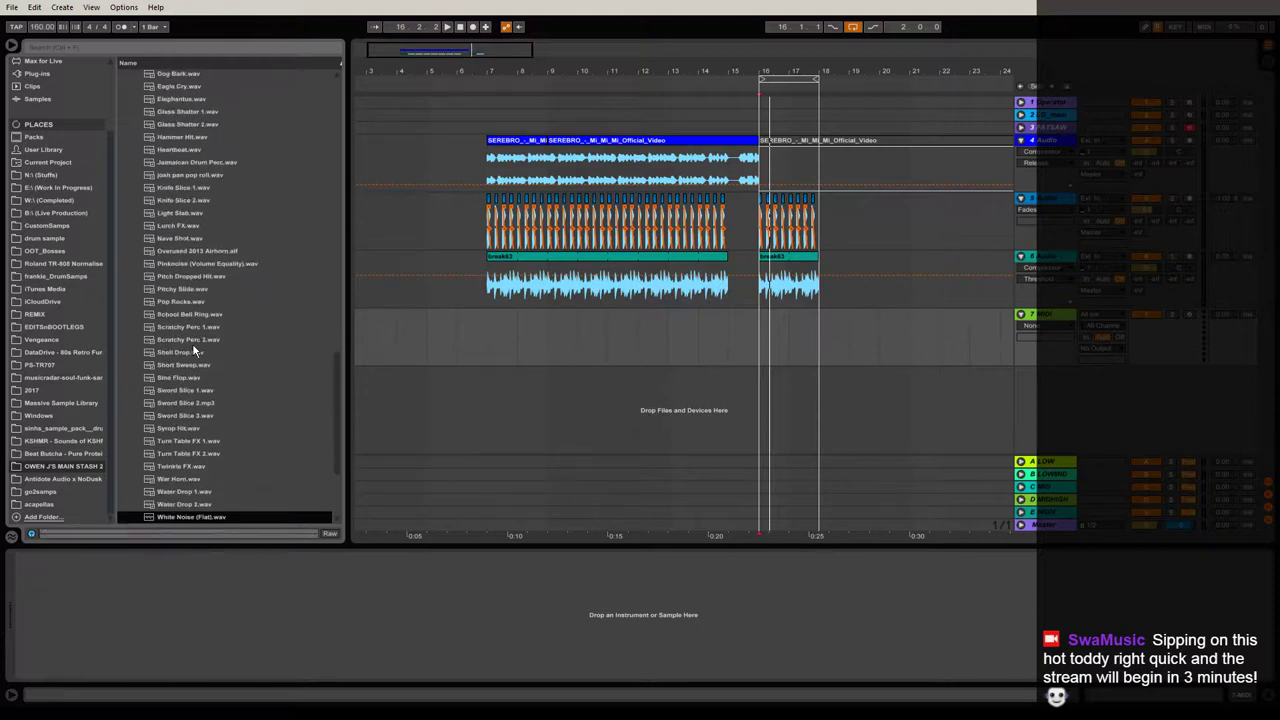
key("Down")
key("Down")
key("Down")
key("Down")
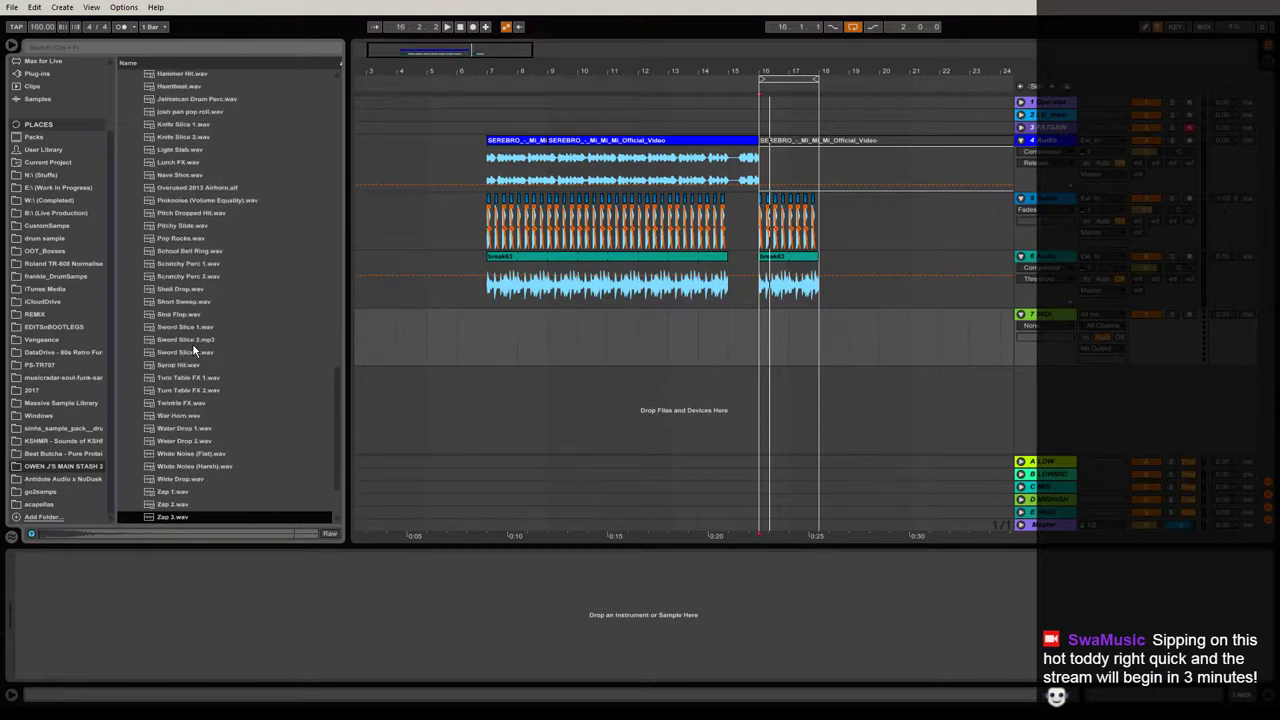
Return through the Zap samples from the end of the effects list and replay Wide Drop.
key("Down")
key("Down")
key("Up")
key("Up")
key("Up")
key("Up")
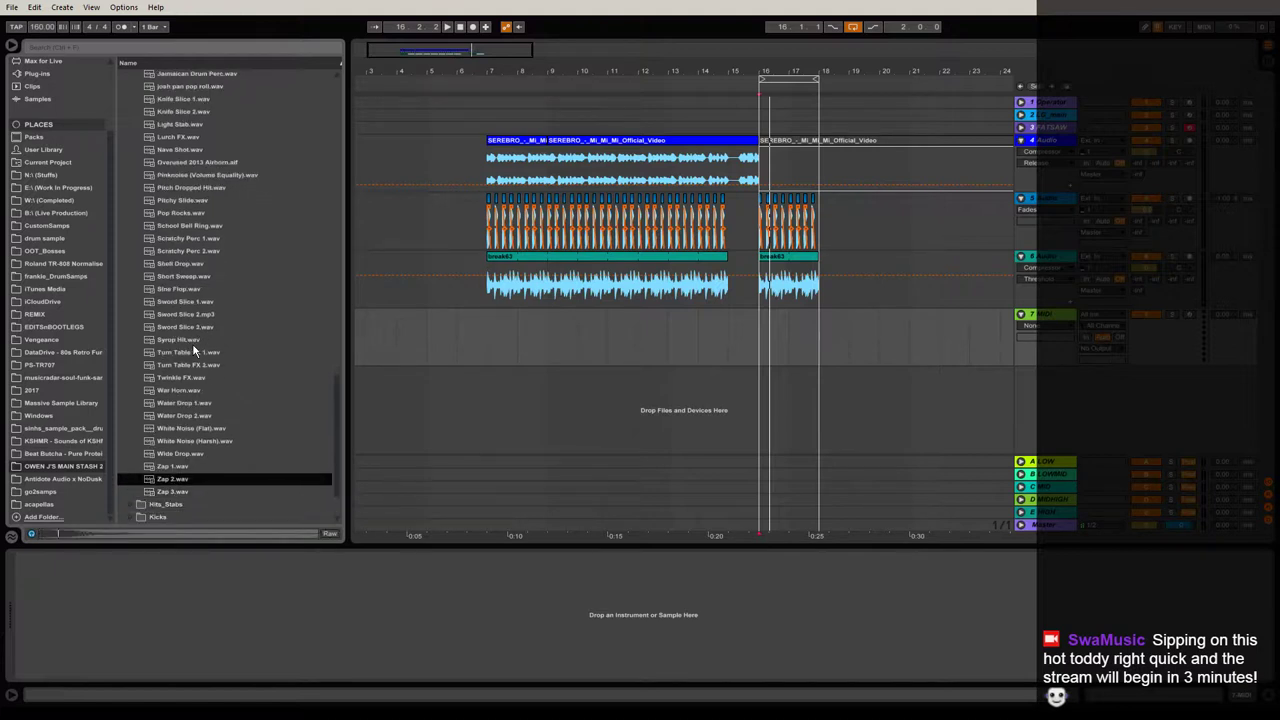
key("Up")
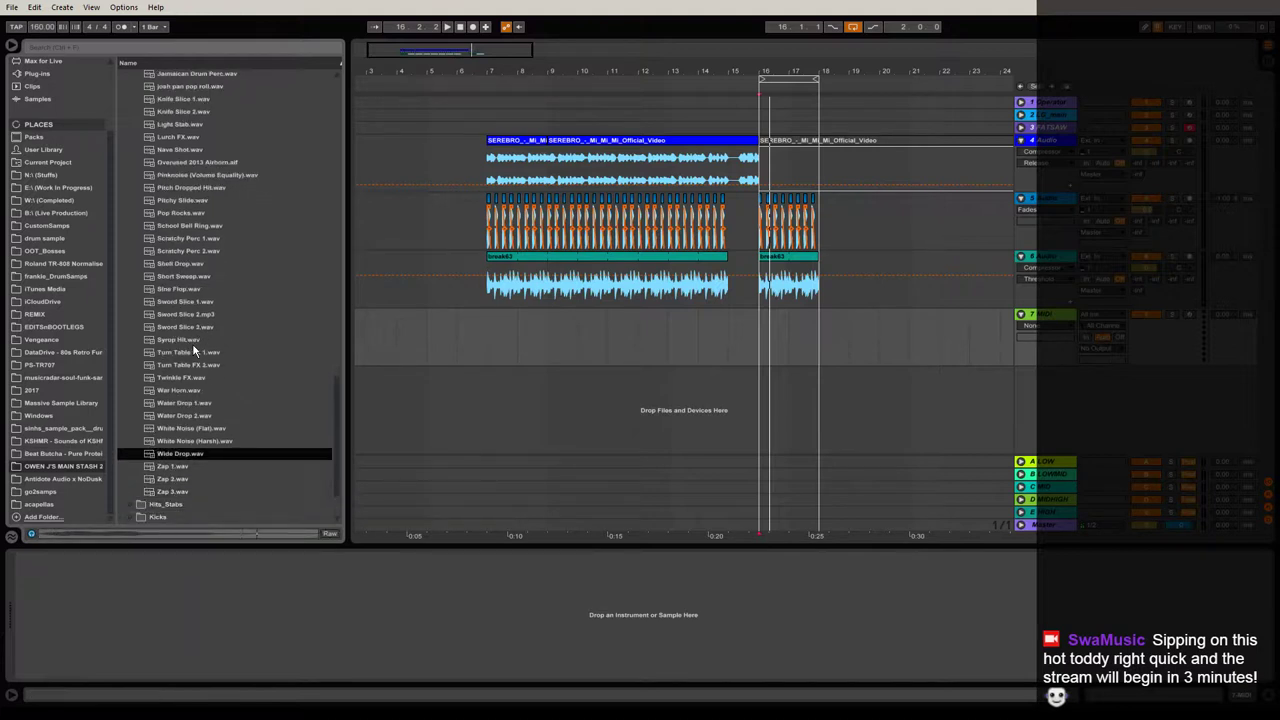
Step back through the White Noise and Water Drop samples and replay War Horn.
key("Up")
key("Up")
key("Up")
key("Up")
key("Up")
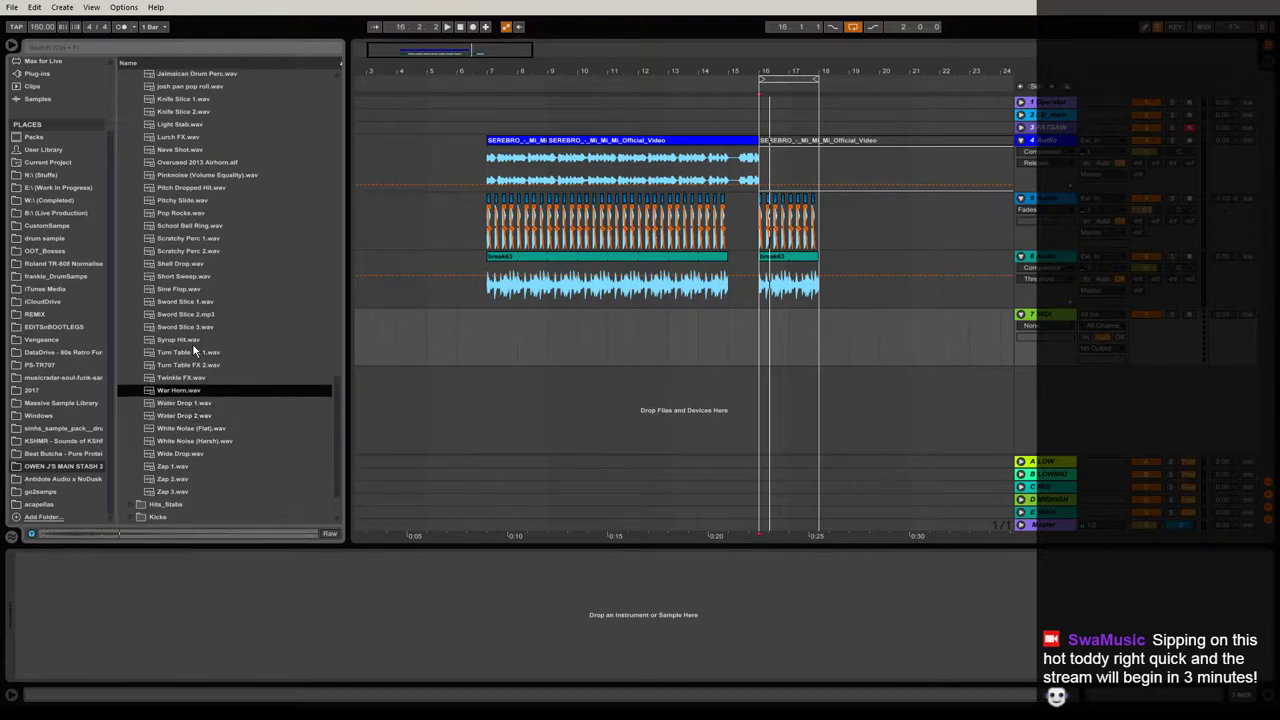
Start loop playback and place War Horn.wav on the empty track 7 at bar 16.
key("space")
left_click_drag(830, 71, 613, 93)
left_click_drag(193, 390, 516, 335)
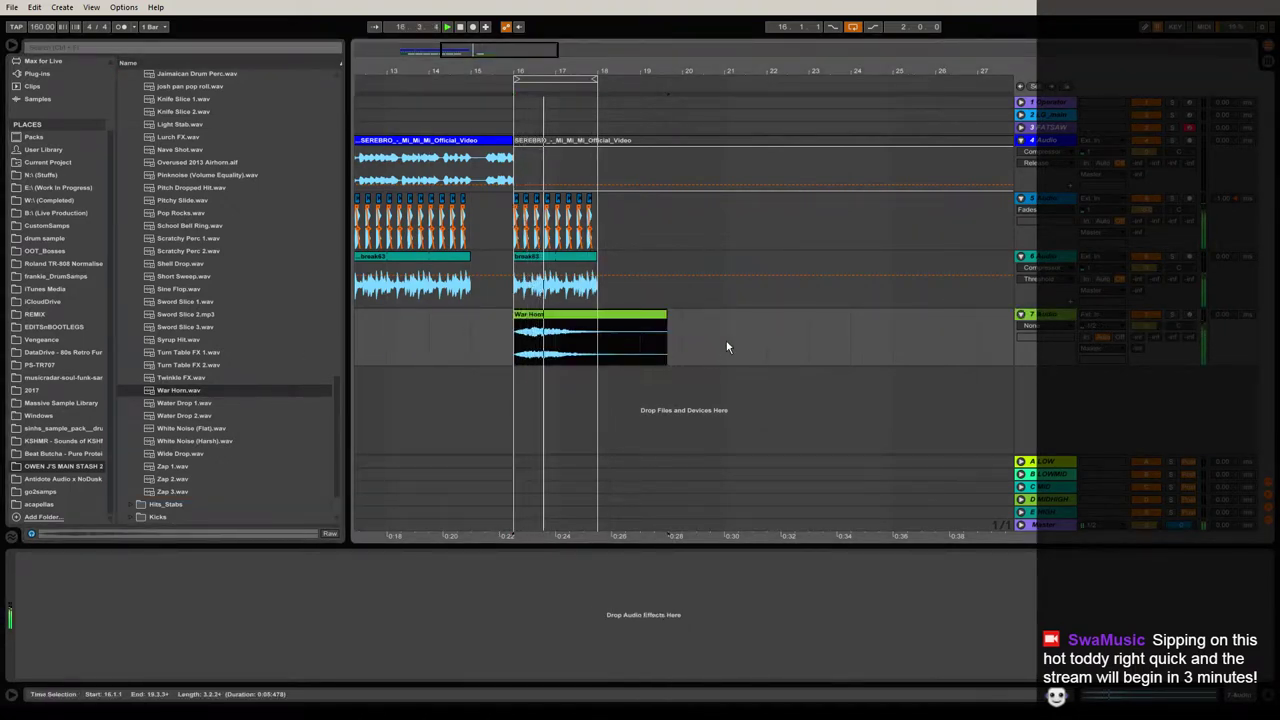
Lower the War Horn clip's gain to -7.52 dB.
double_click(618, 318)
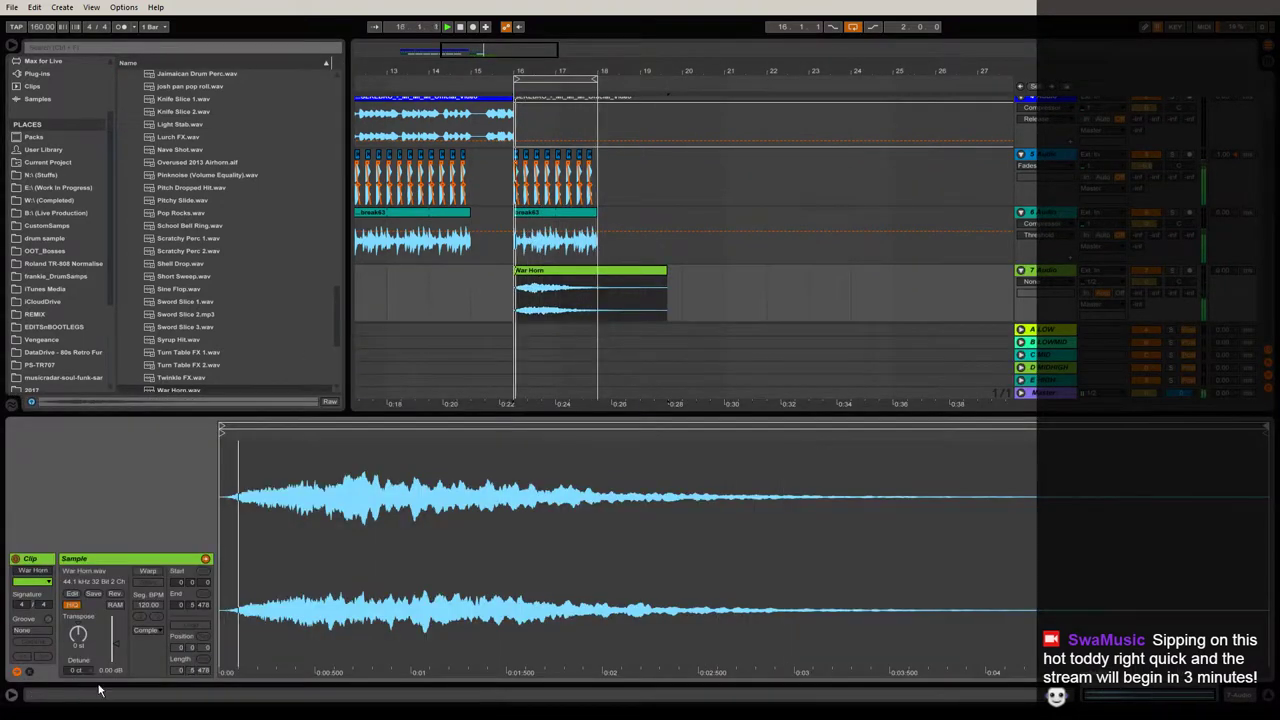
left_click_drag(110, 670, 110, 704)
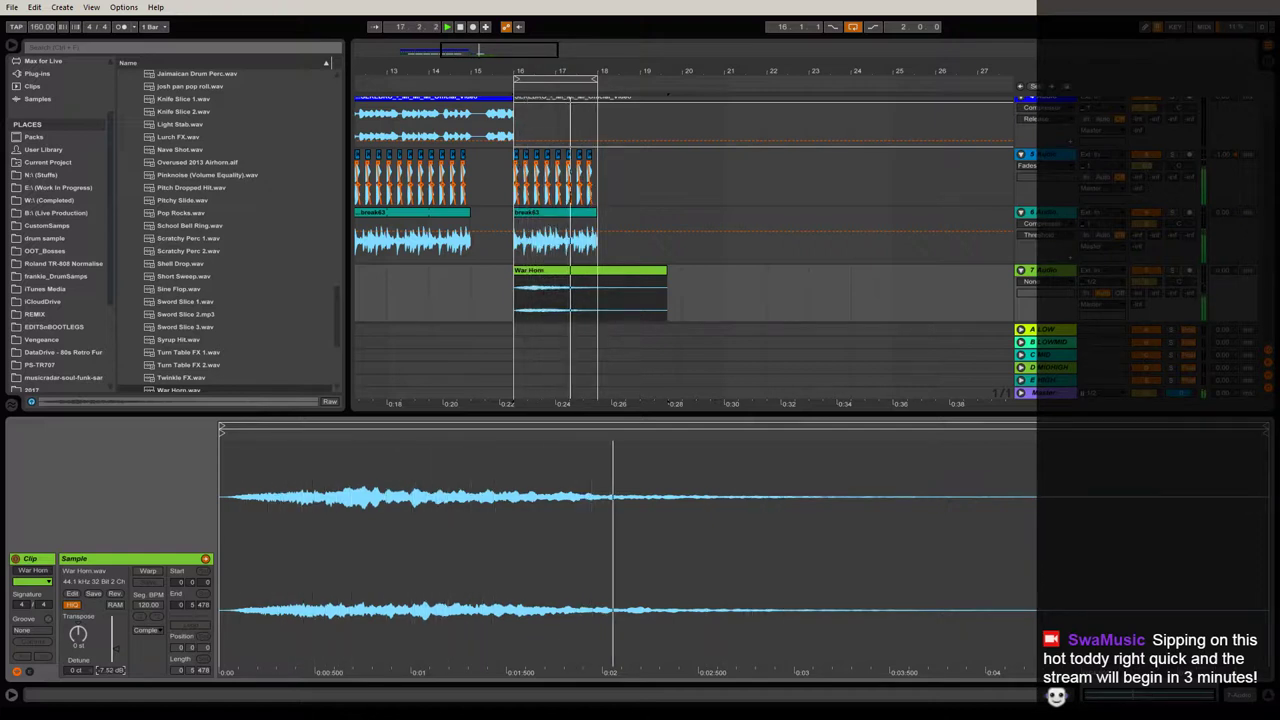
Set the arrangement grid to 1/8 and place the insert marker at 16.3.3 in the War Horn clip.
left_click(563, 306)
left_click(559, 303)
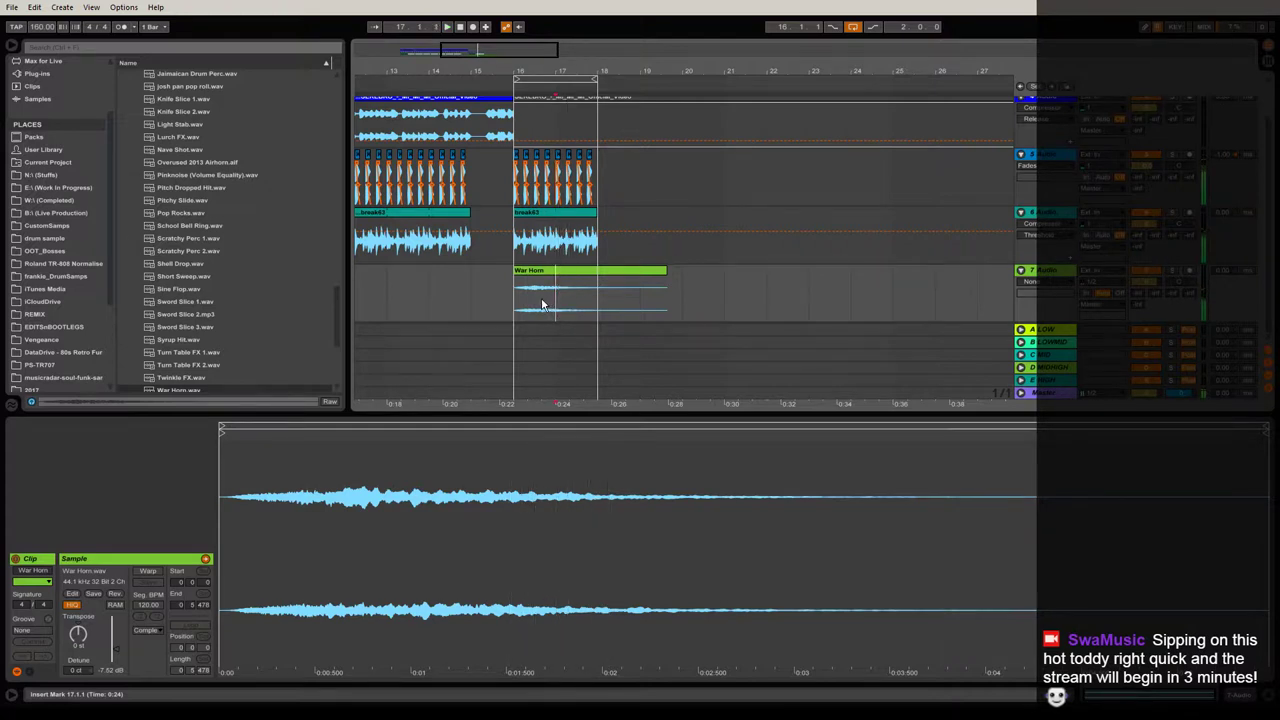
right_click(542, 305)
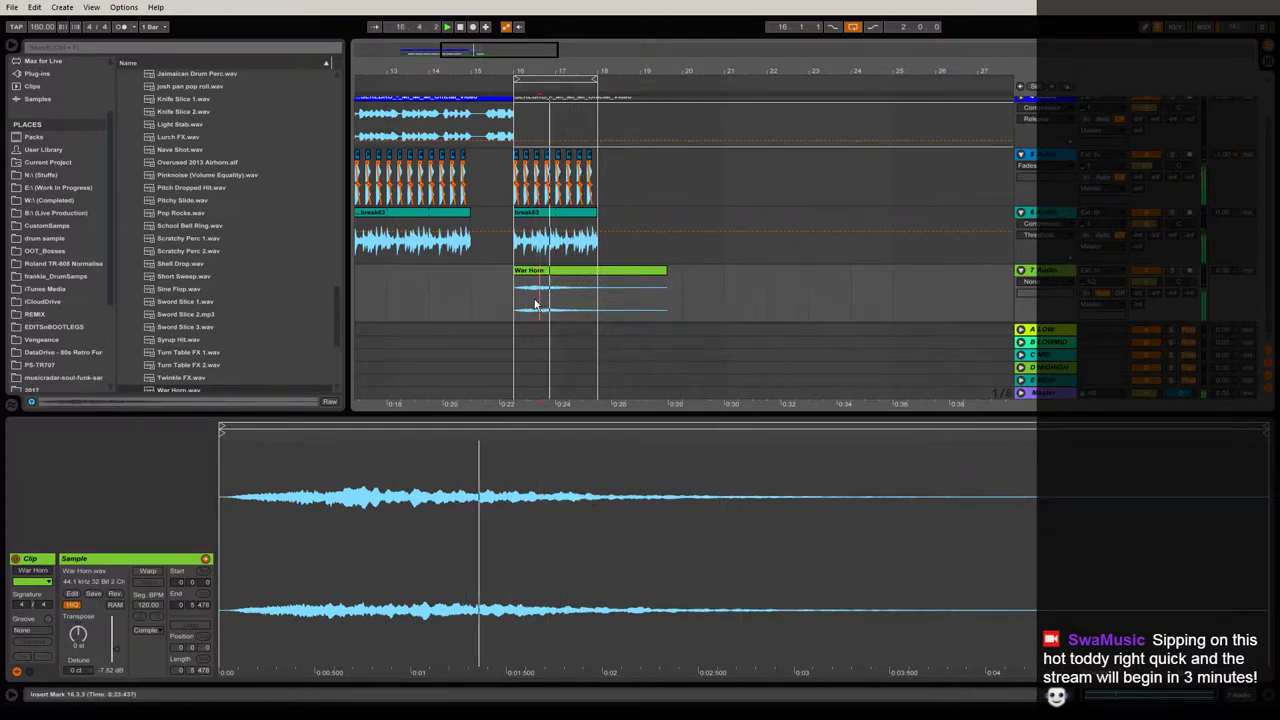
Set the arrangement grid to 1/4 and arrange two one-bar War Horn clips across bars 16 and 17, undoing the extra duplicate at bar 18.
key("space")
right_click(540, 299)
left_click(562, 490)
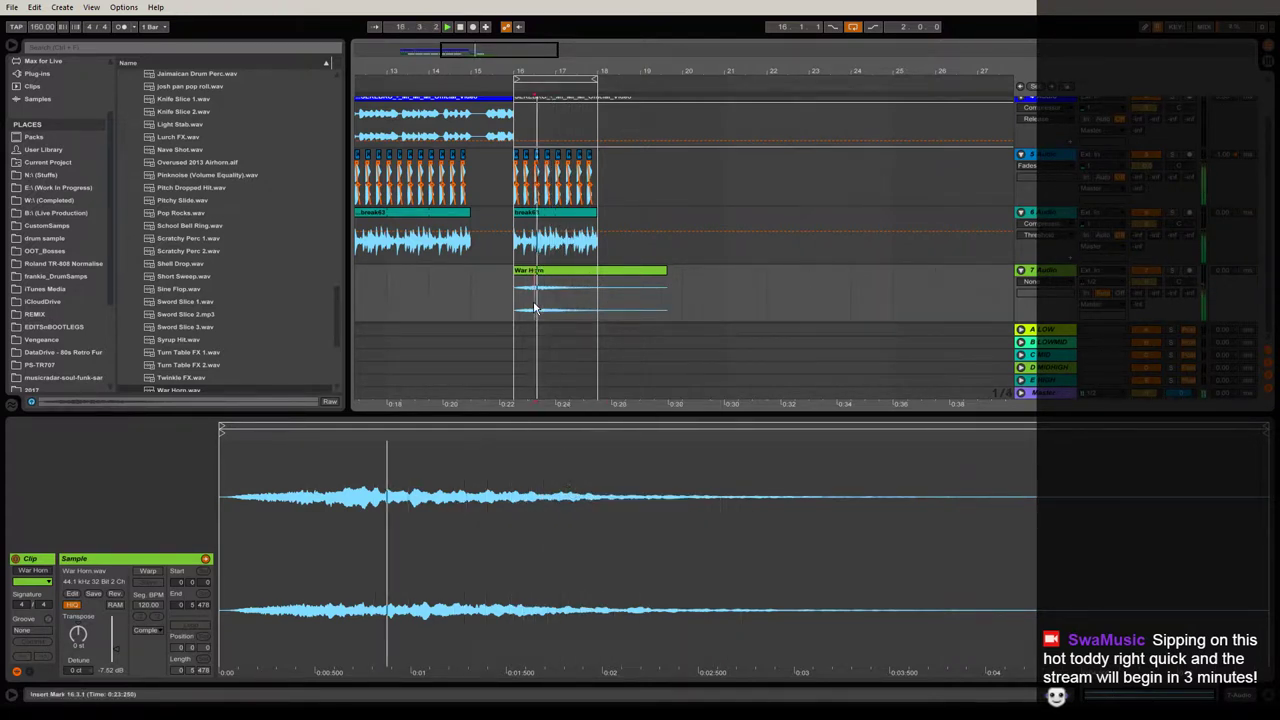
left_click_drag(535, 306, 547, 273)
key("ctrl+d")
key("ctrl+d")
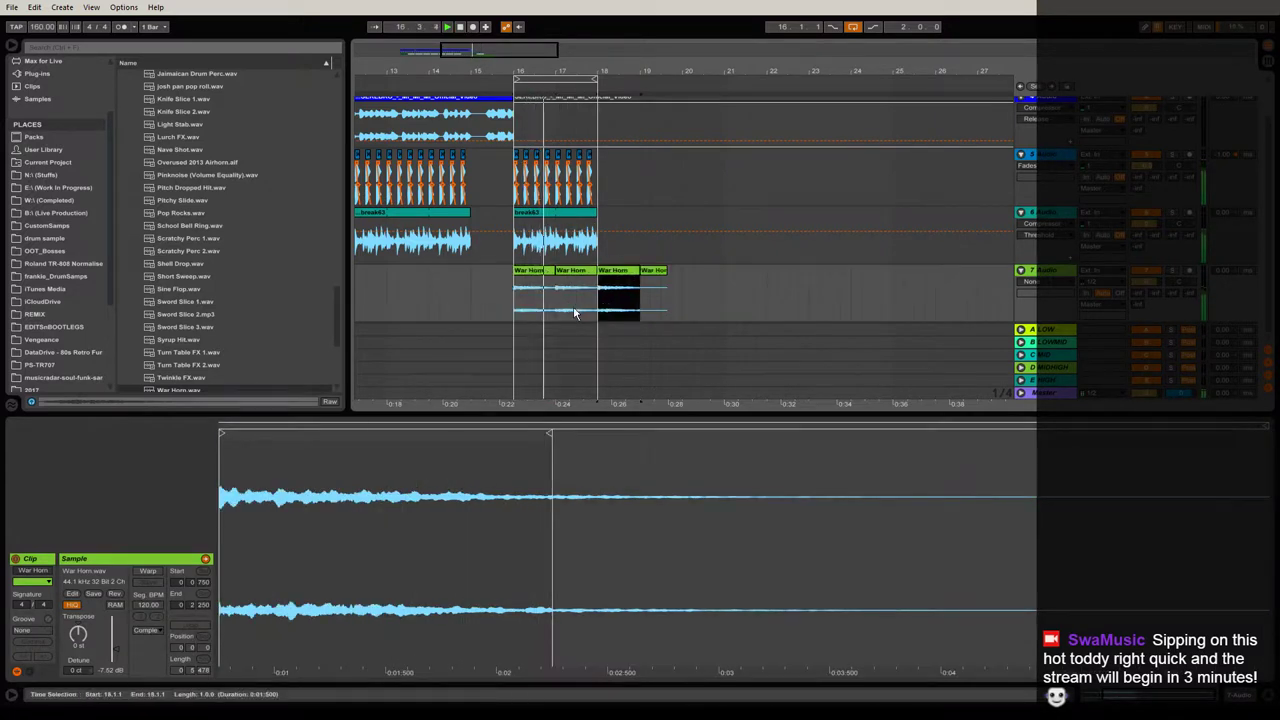
key("ctrl+z")
Transpose both one-bar War Horn clips at bars 16 and 17 to -5 st and hide the clip details.
left_click(543, 271)
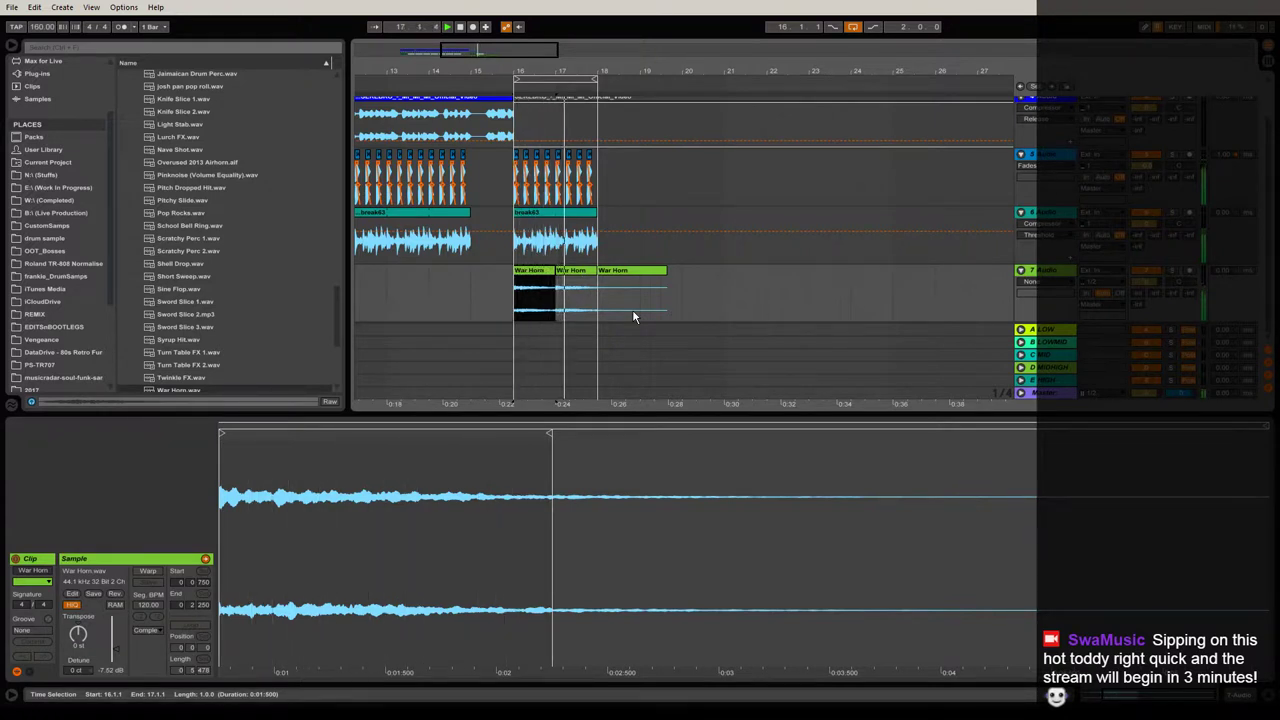
left_click(575, 275, "shift")
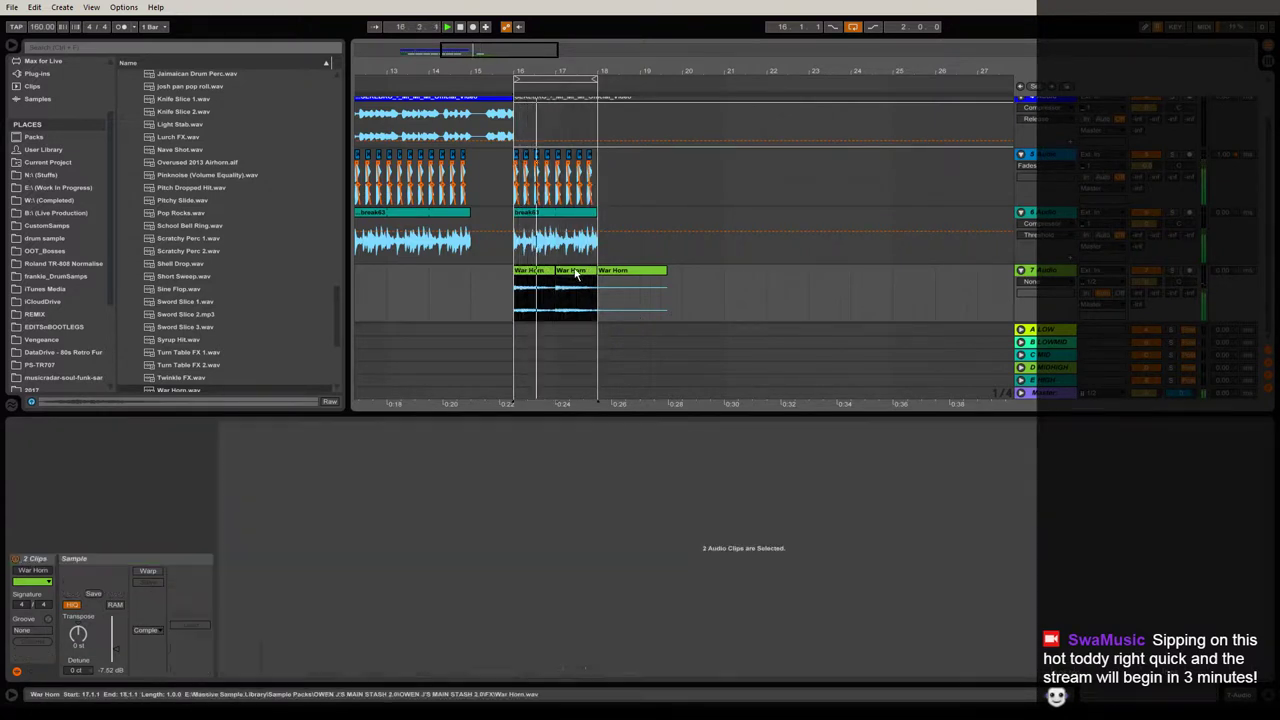
left_click(261, 558)
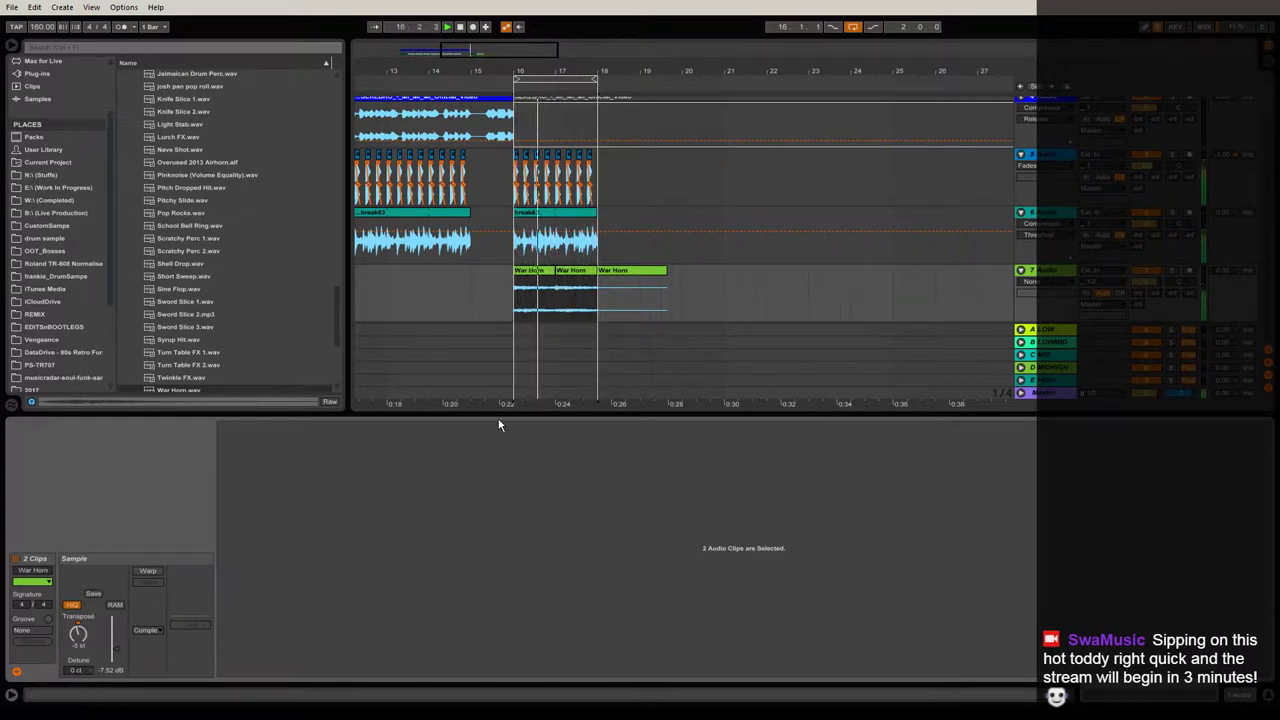
left_click_drag(500, 415, 504, 630)
Set the arrangement grid to 1/8 and cut an eighth-note War Horn slice from 16.1.1 to 16.1.3.
left_click_drag(584, 74, 578, 130)
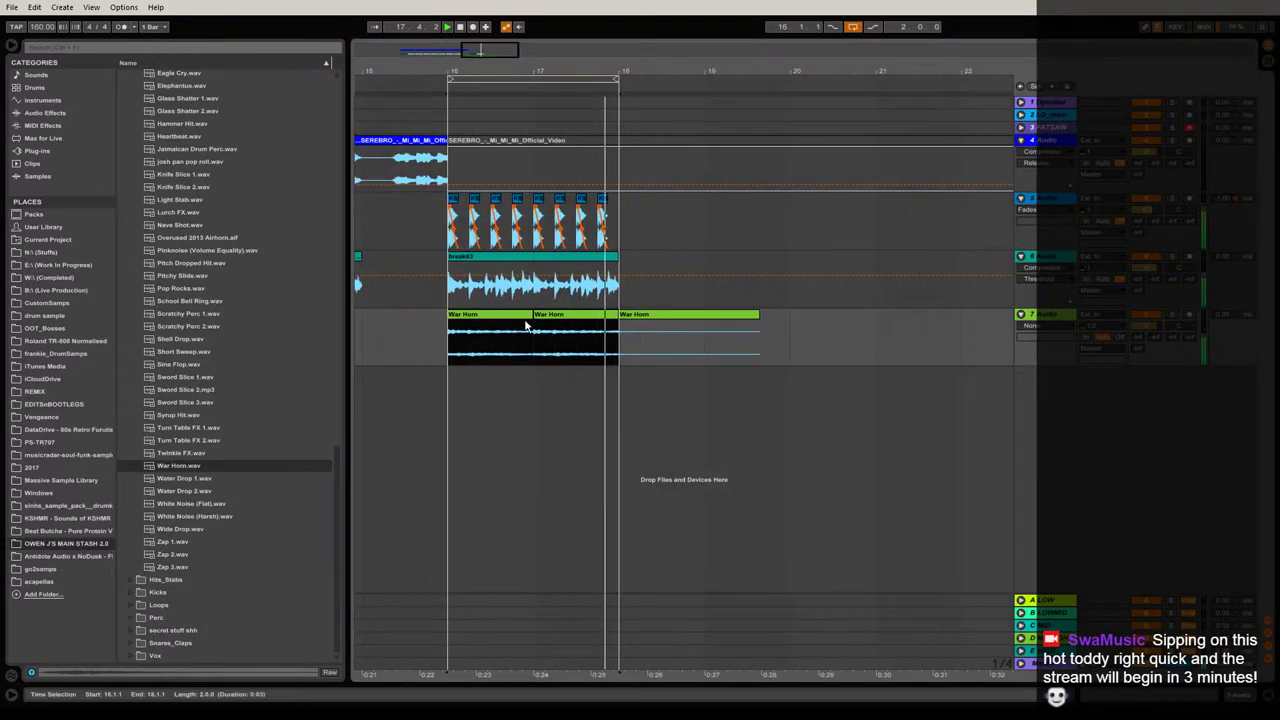
left_click(450, 352)
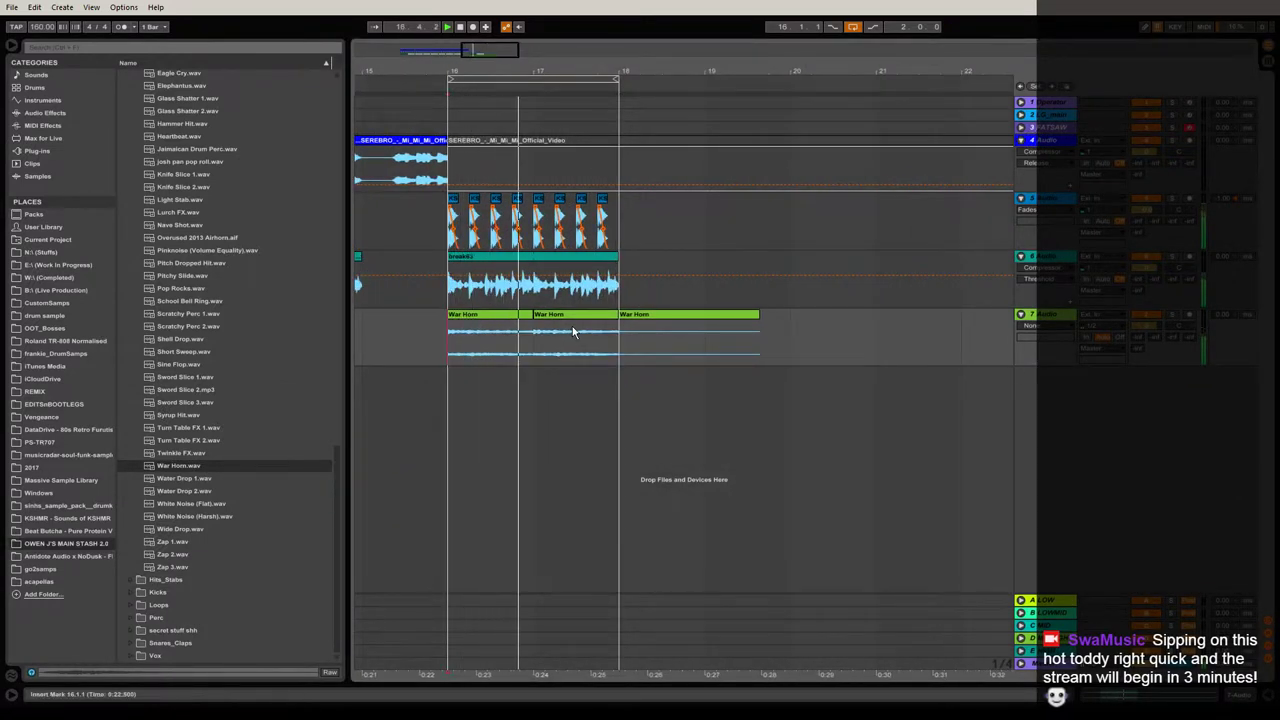
right_click(523, 343)
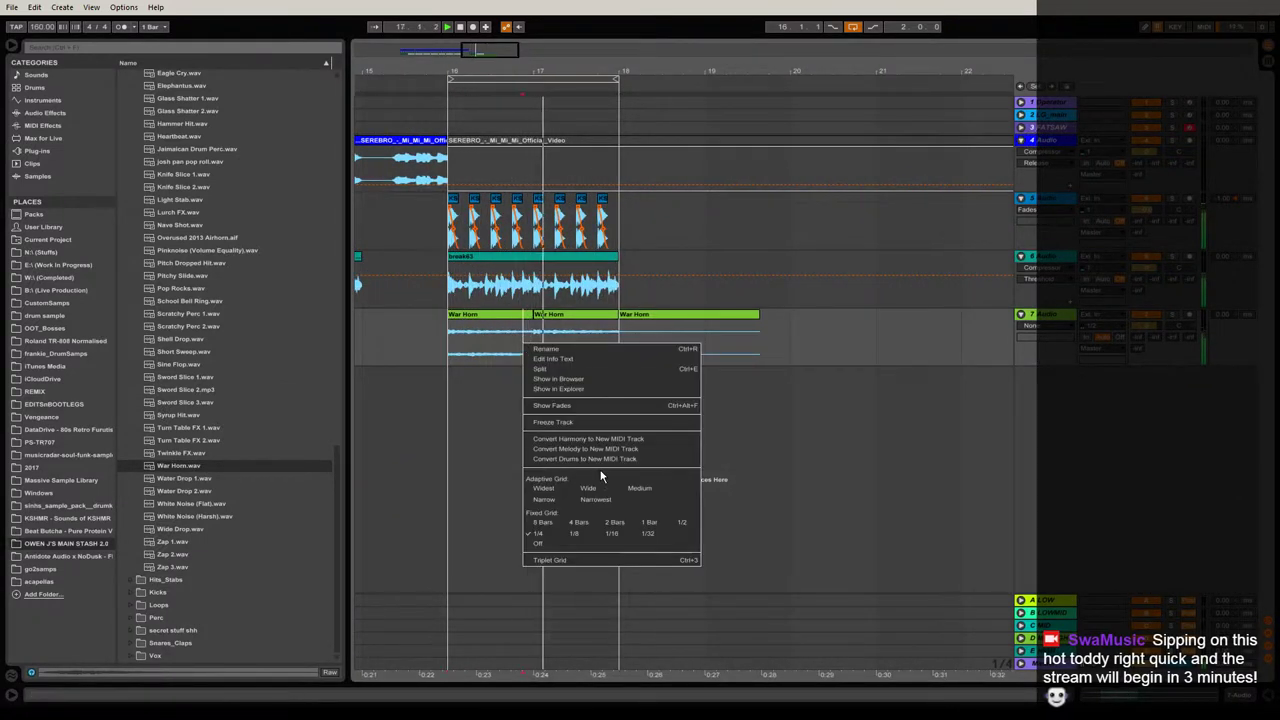
left_click(592, 535)
left_click(525, 78)
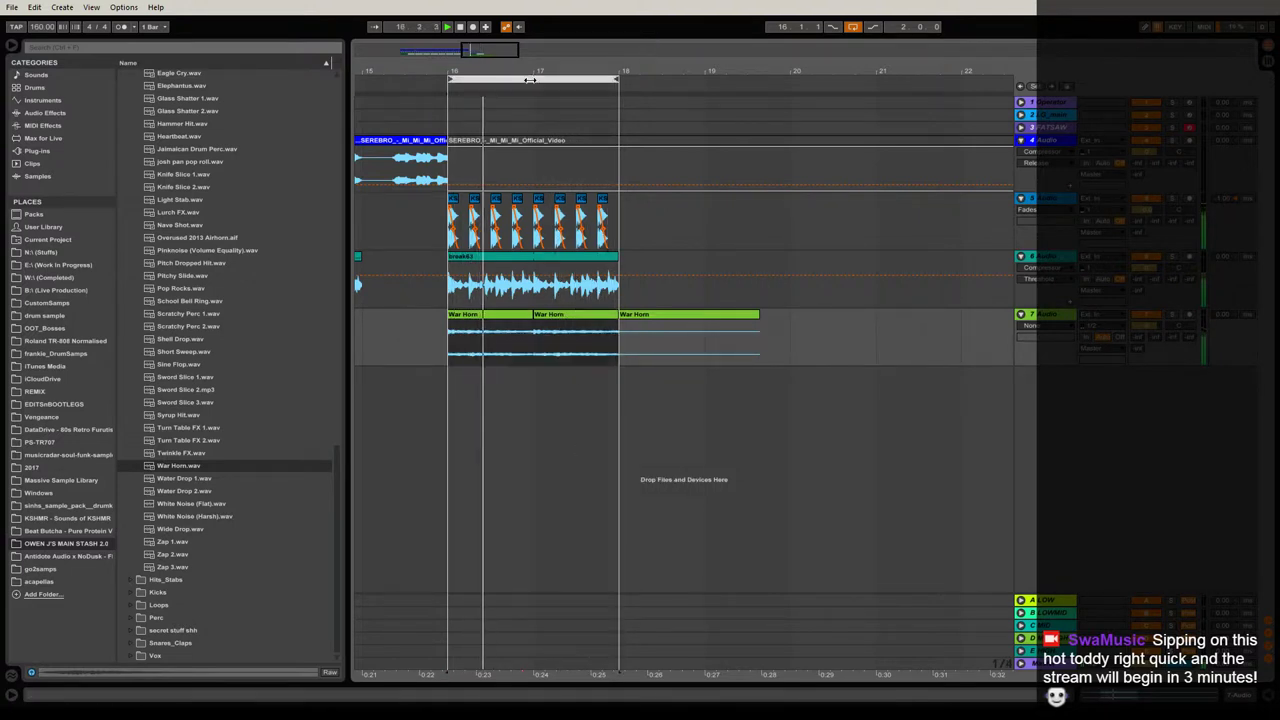
left_click_drag(524, 78, 524, 130)
left_click_drag(379, 343, 541, 316)
key("ctrl+d")
left_click(387, 316)
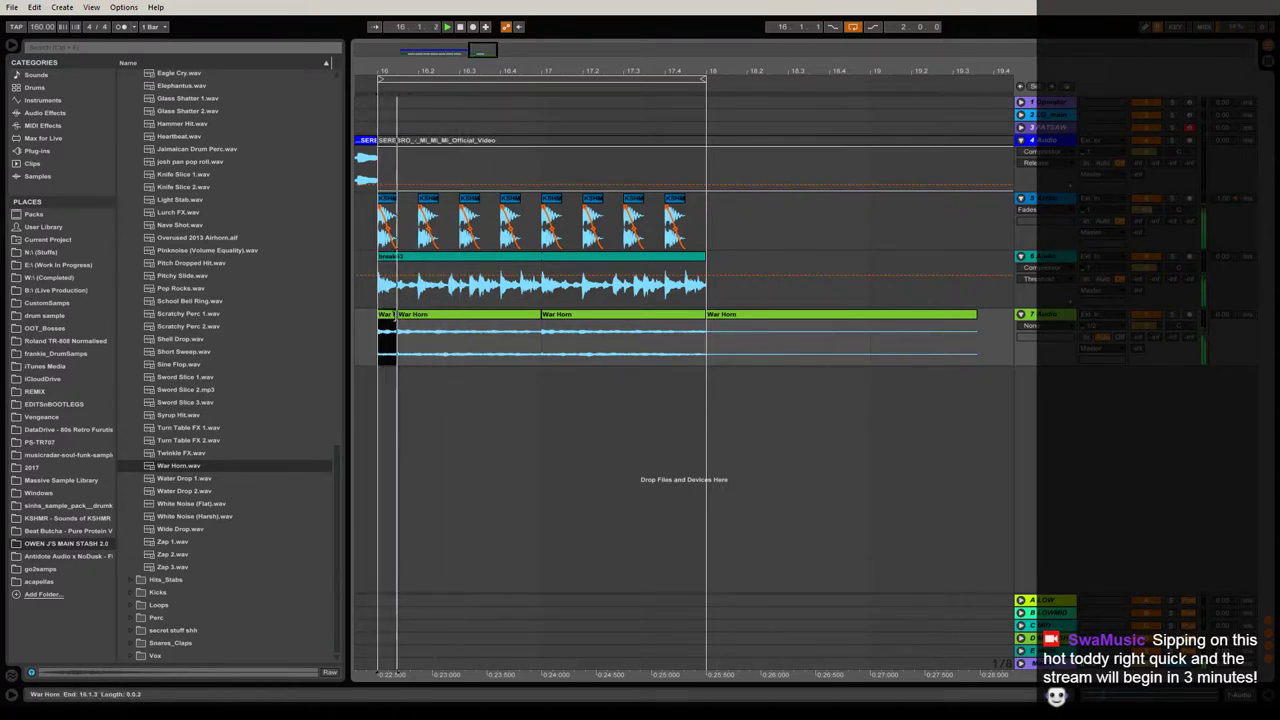
Undo the short slice at 16.2.3 and duplicate the quarter-note War Horn slice from 16.2.3 to 16.3.3.
left_click_drag(394, 318, 454, 318)
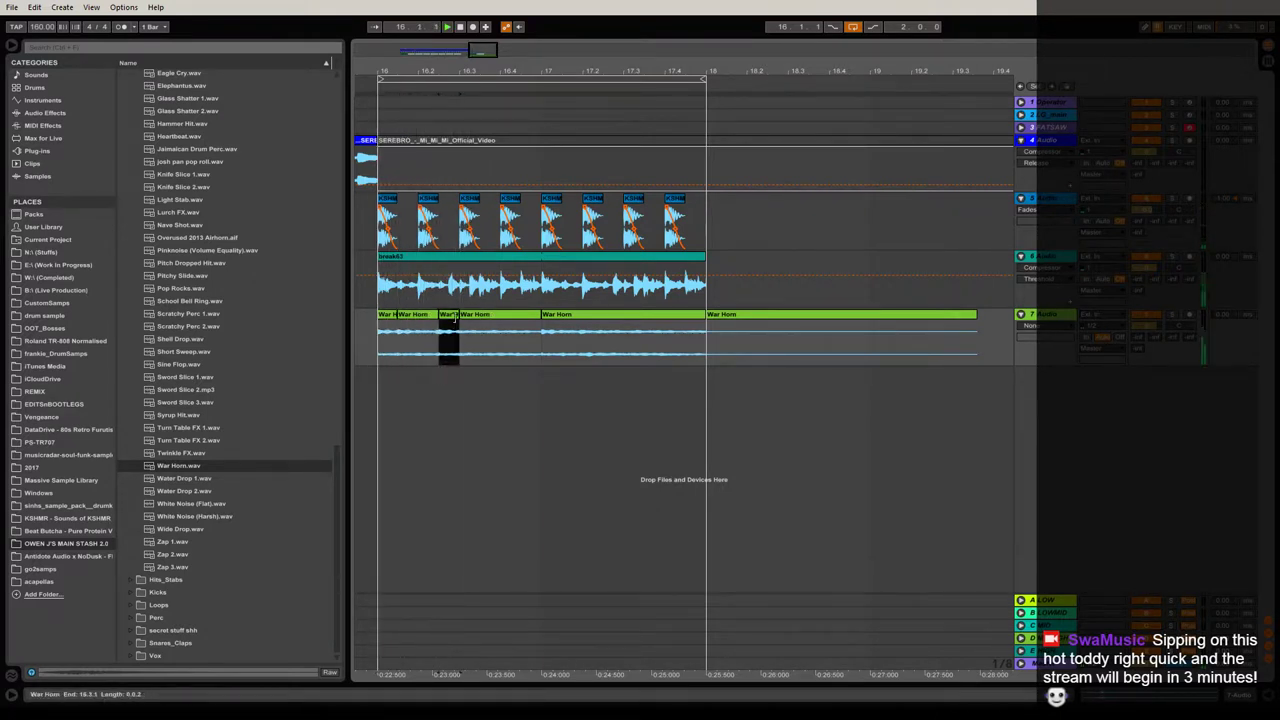
key("ctrl+z")
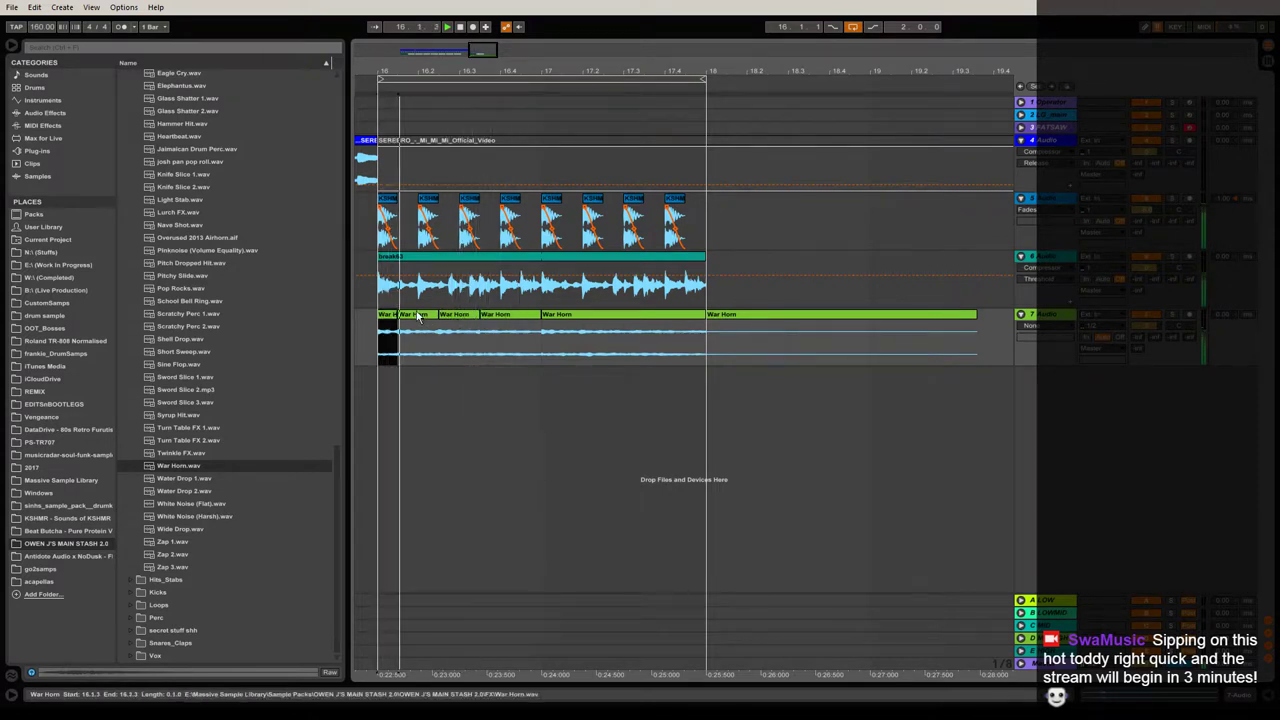
left_click(460, 318)
key("ctrl+d")
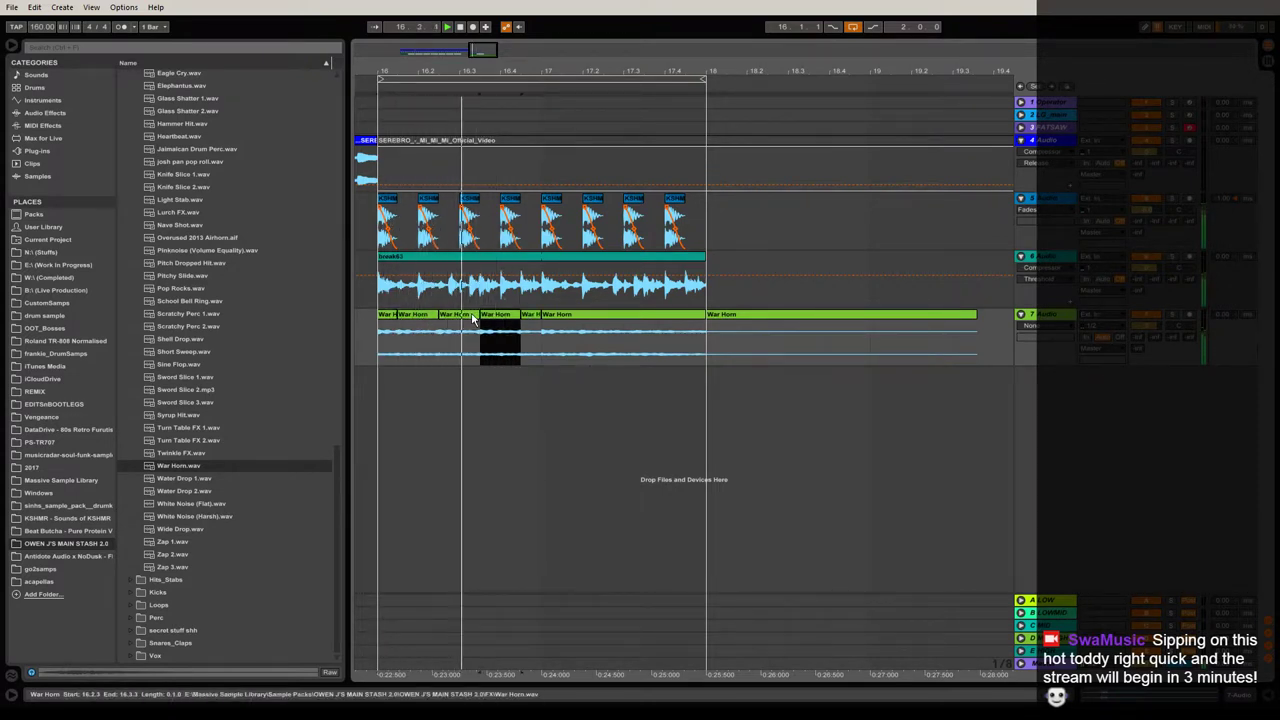
Extend the last War Horn slice to 17.1.1 and duplicate the whole bar 16 slice pattern into bar 17.
left_click(389, 316, "shift")
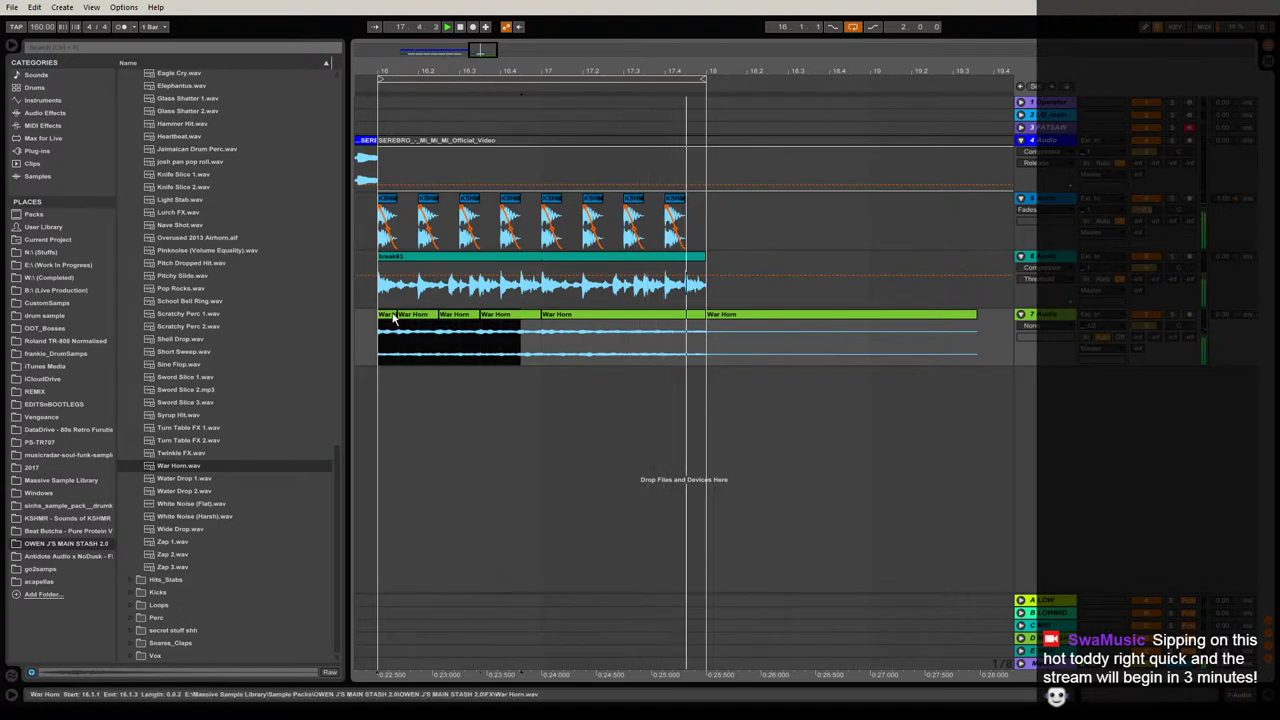
key("ctrl+d")
key("ctrl+z")
left_click_drag(520, 316, 541, 316)
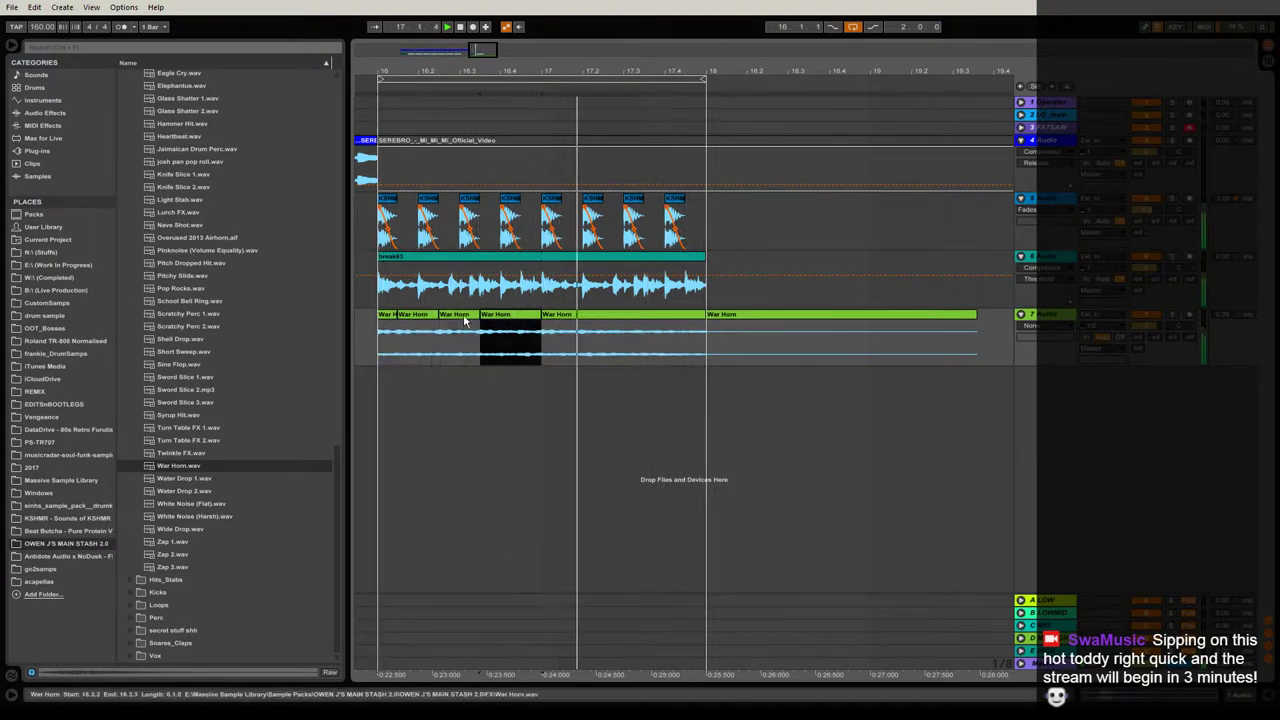
left_click(391, 318, "shift")
key("ctrl+d")
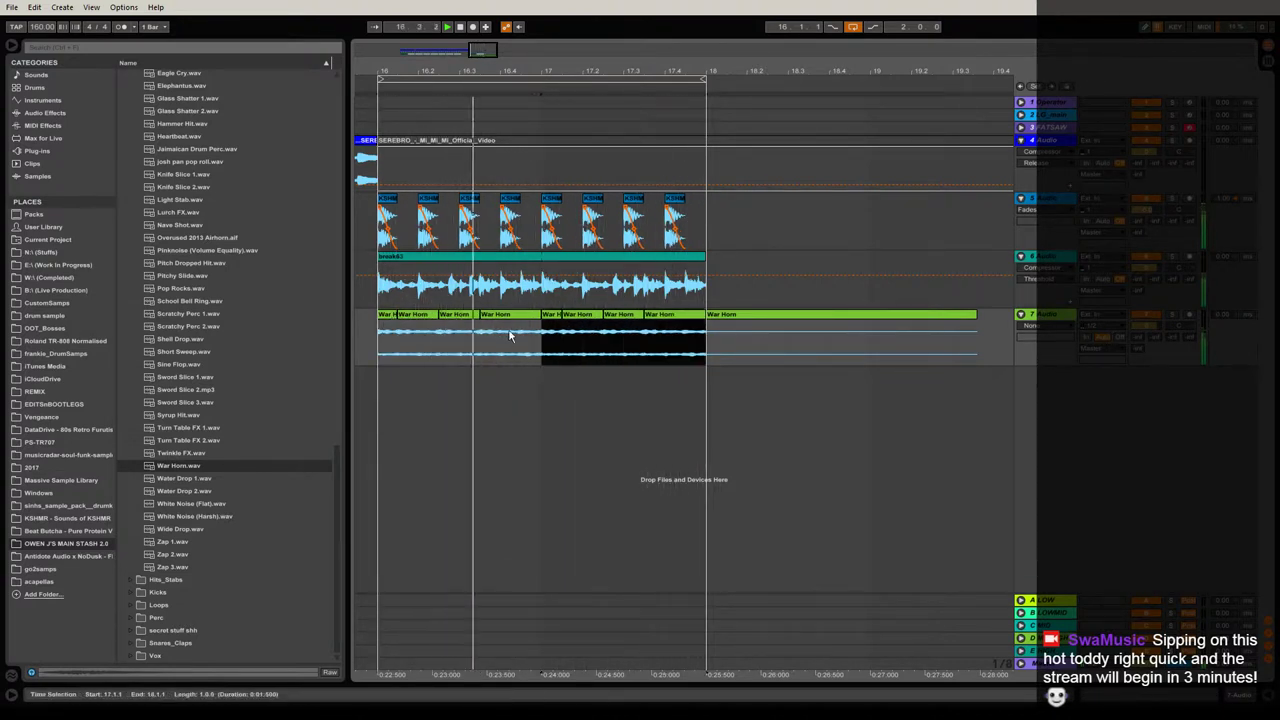
Hide the sample browser and widen the arrangement to show the earlier bars.
left_click(708, 358)
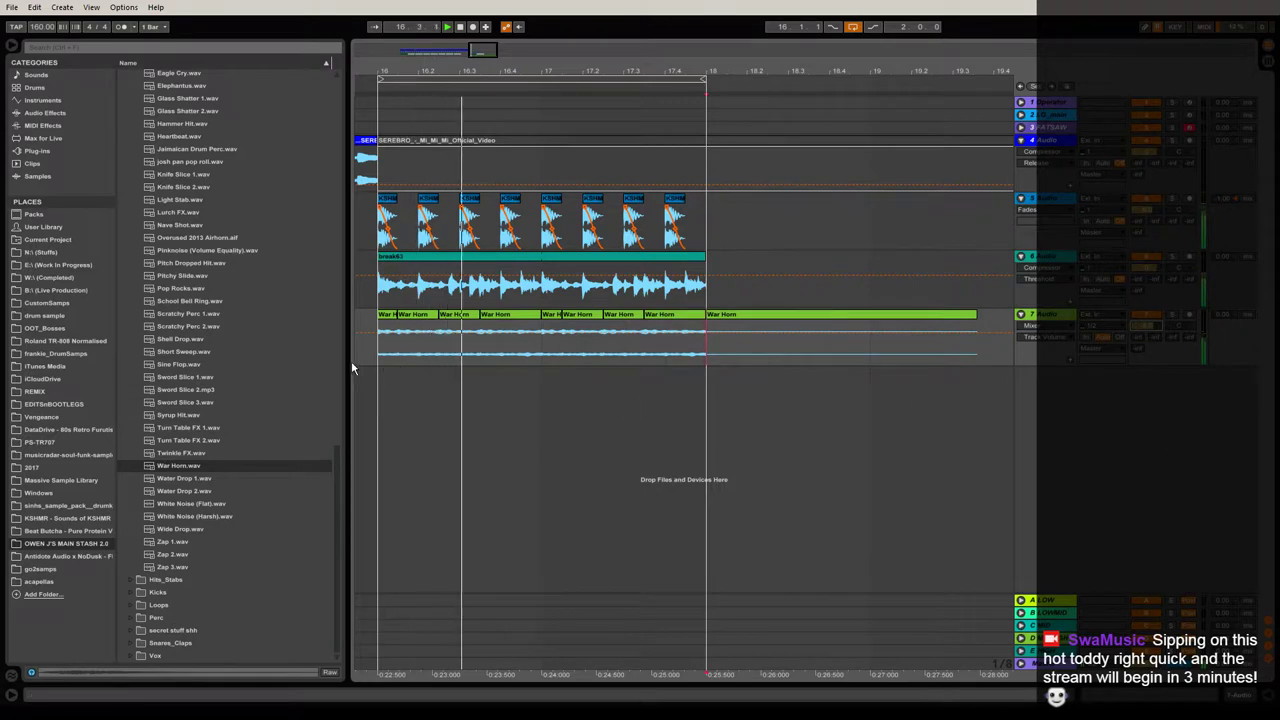
left_click_drag(352, 366, 160, 325)
left_click_drag(171, 73, 468, 70)
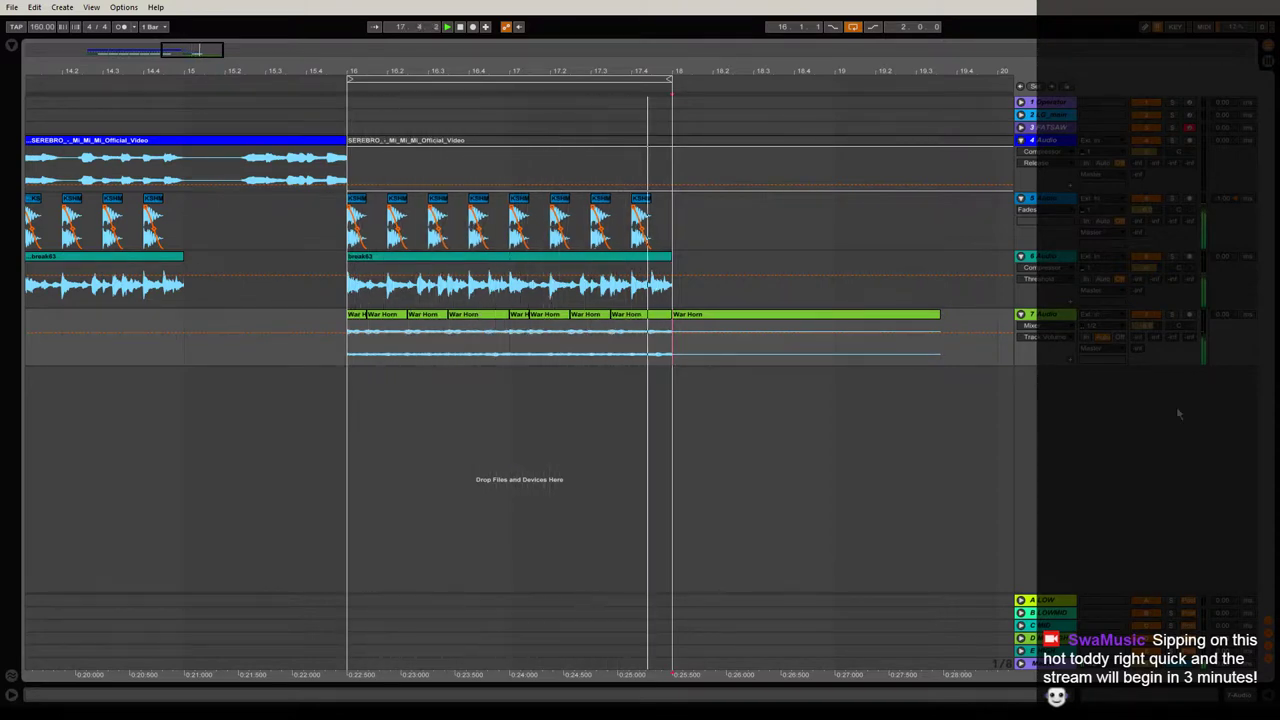
left_click_drag(559, 68, 658, 29)
Set the arrangement grid to 1 Bar and play the arrangement from bar 7.
key("space")
right_click(151, 314)
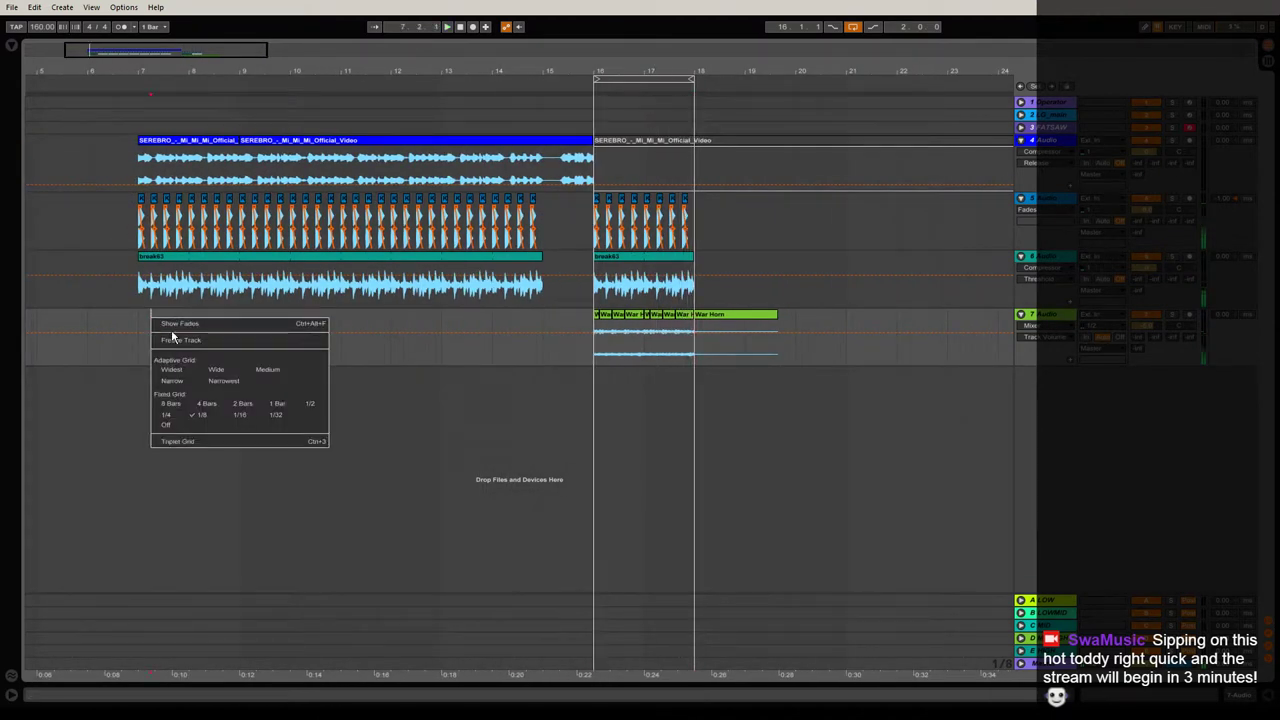
left_click(266, 406)
key("space")
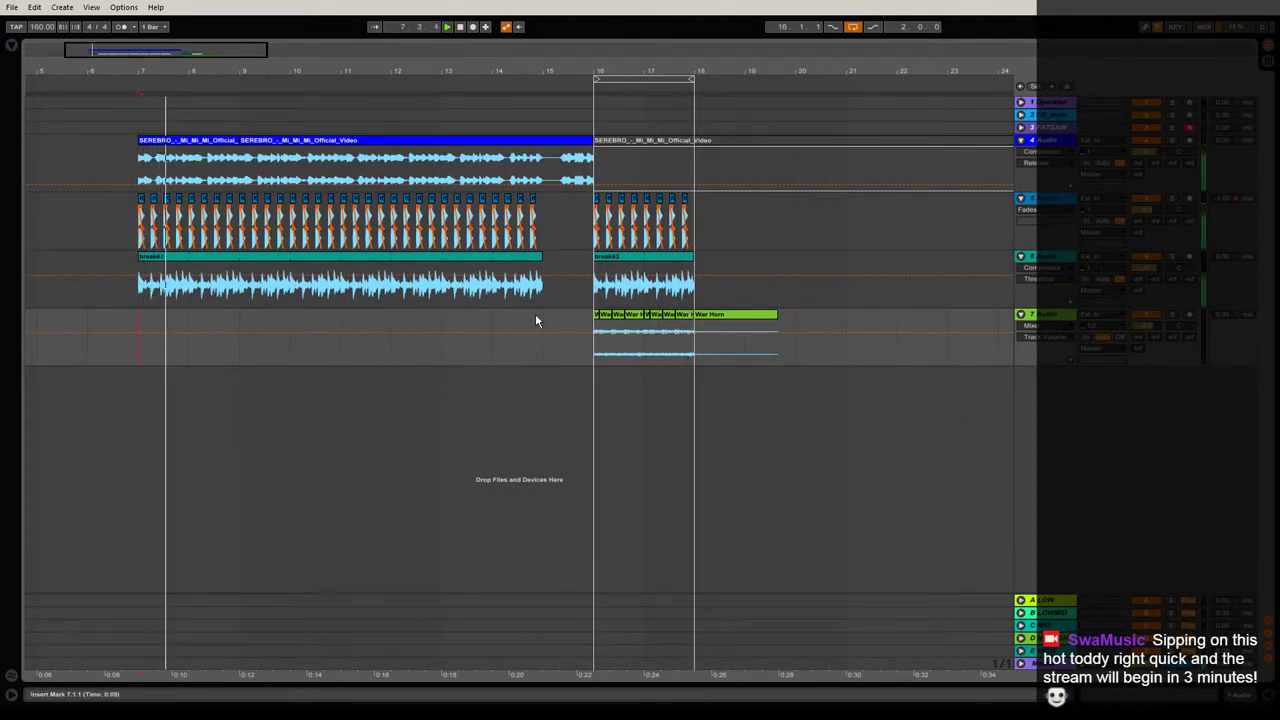
Lower the volume of the SEREBRO sample's track 4 during playback.
left_click_drag(1146, 152, 1146, 169)
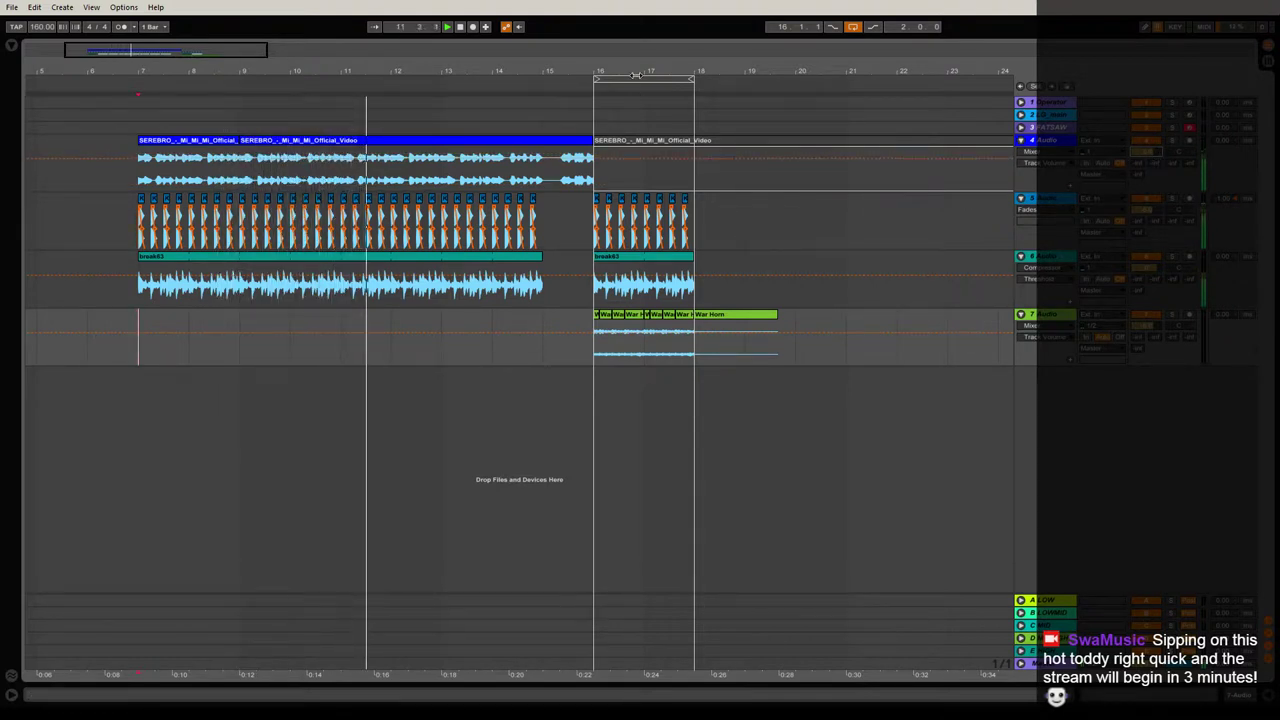
left_click_drag(634, 71, 547, 96)
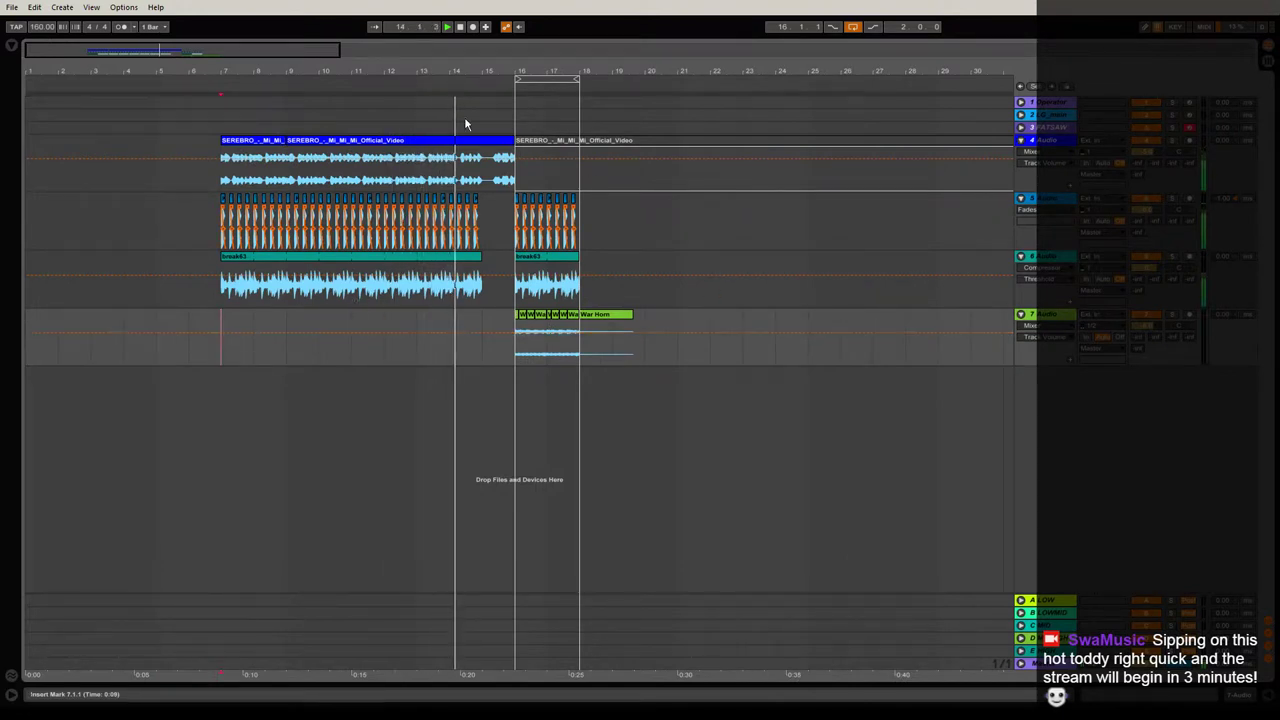
left_click_drag(469, 74, 357, 75)
Restart playback from bar 16 and lower the coarse transposition of the eight War Horn slices in bars 16 and 17.
key("space")
key("space")
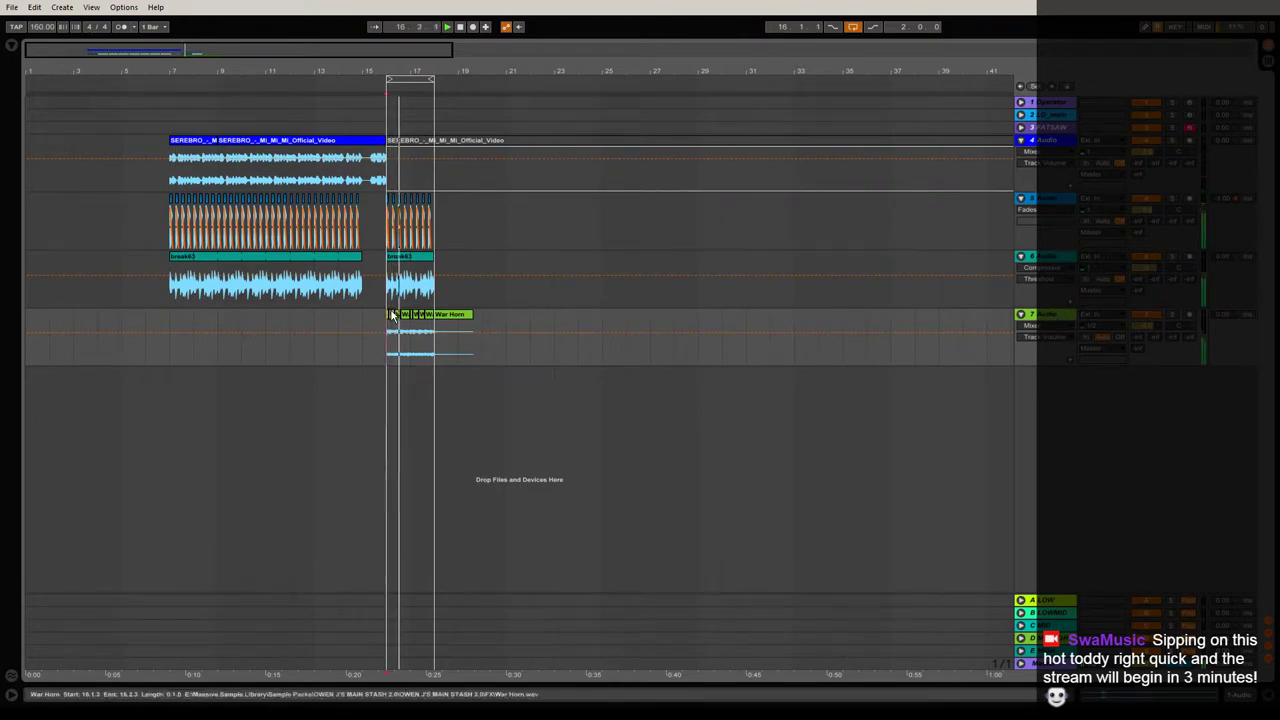
double_click(433, 315, "shift")
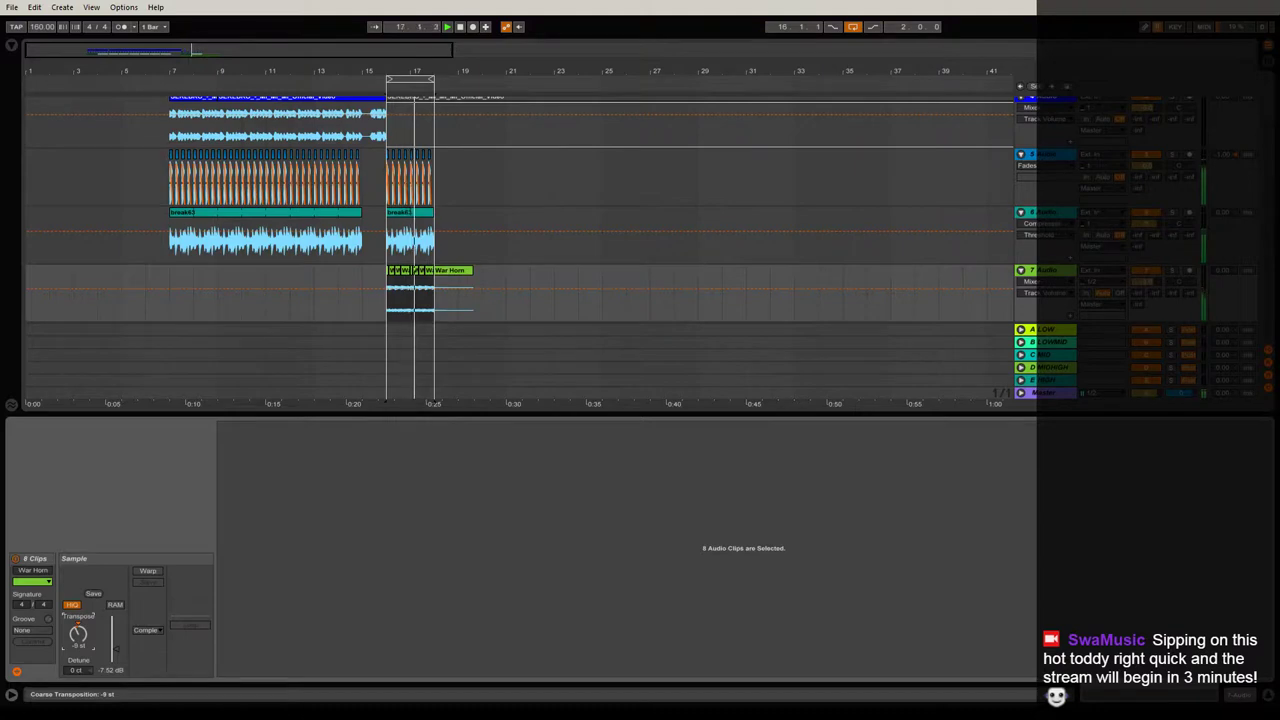
double_click(407, 416)
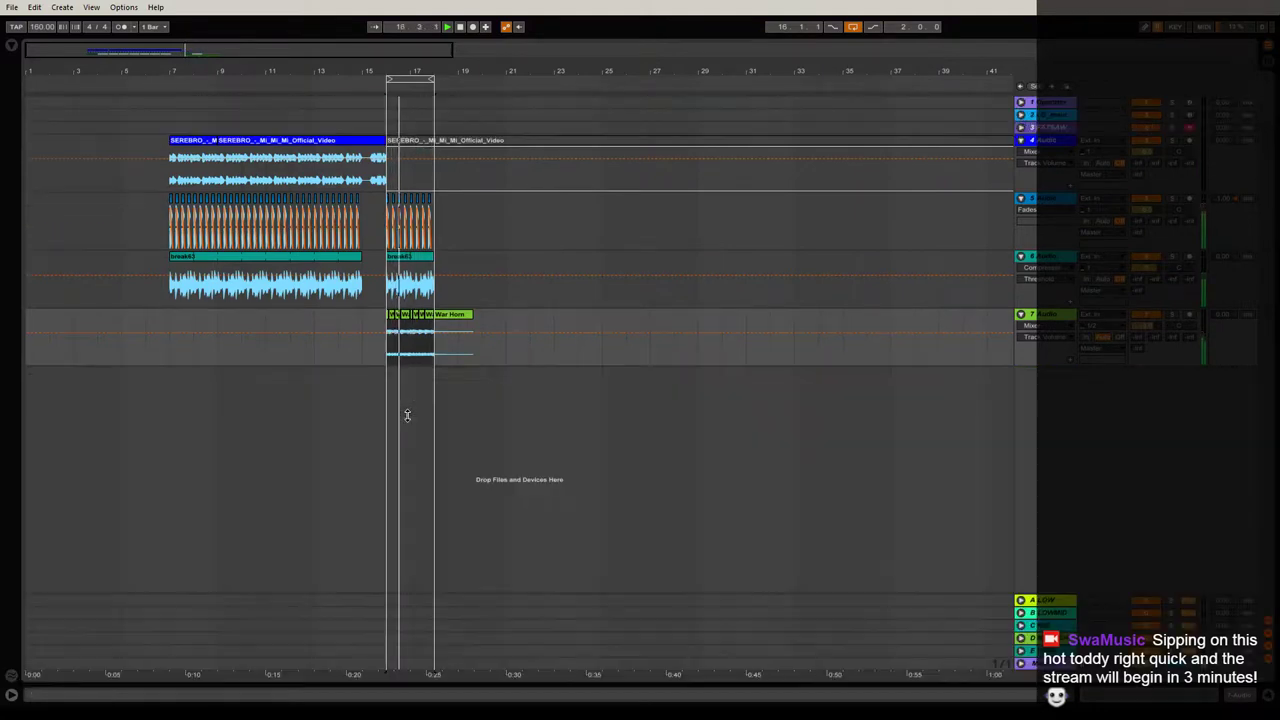
Set the grid to 1/4, select the War Horn section from 16.3.1 to 17.1.1 and transpose it to -10 st.
mouse_move(366, 75)
left_mouse_down()
mouse_move(366, 54)
mouse_move(367, 79)
left_mouse_up()
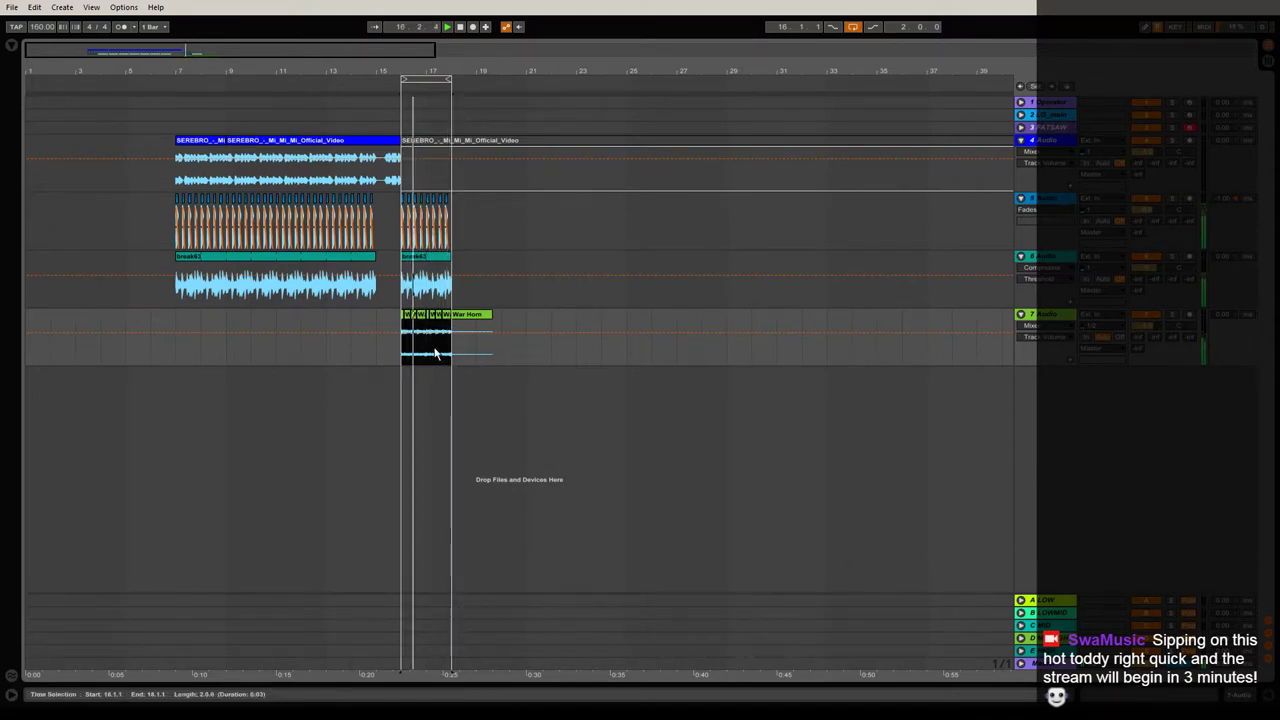
left_click_drag(421, 72, 387, 360)
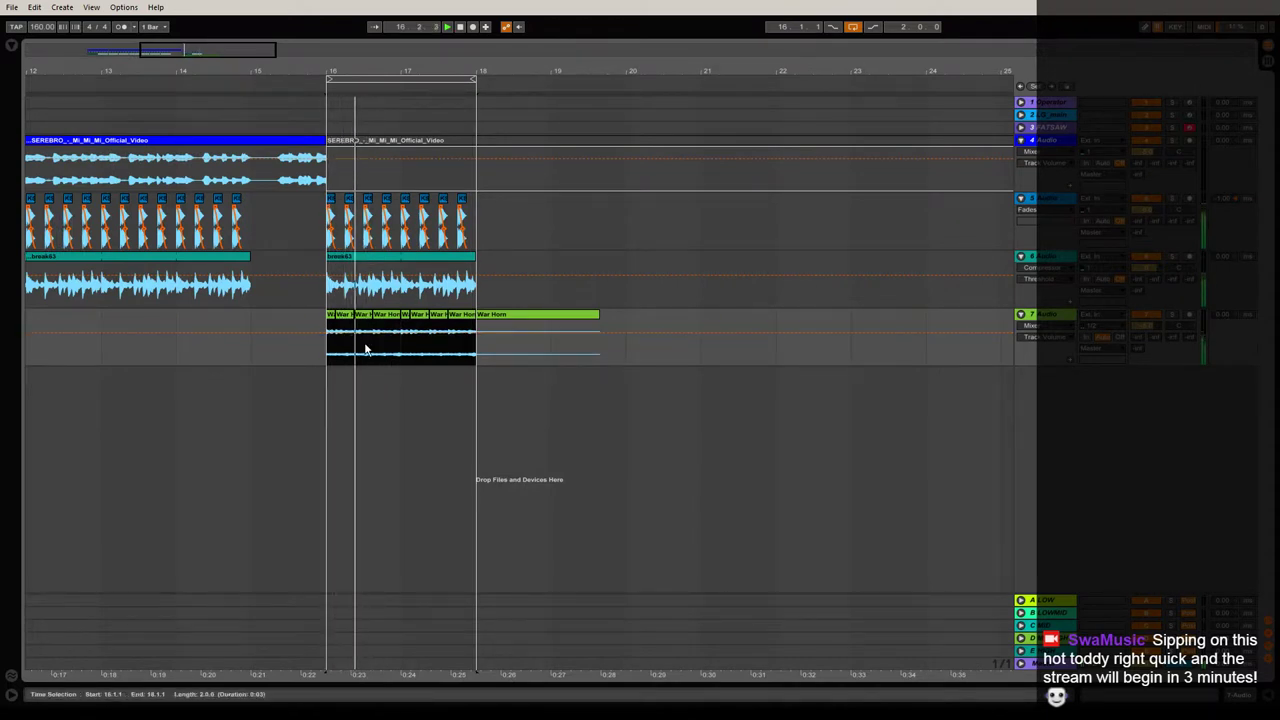
left_click(364, 349)
right_click(362, 349)
left_click(384, 468)
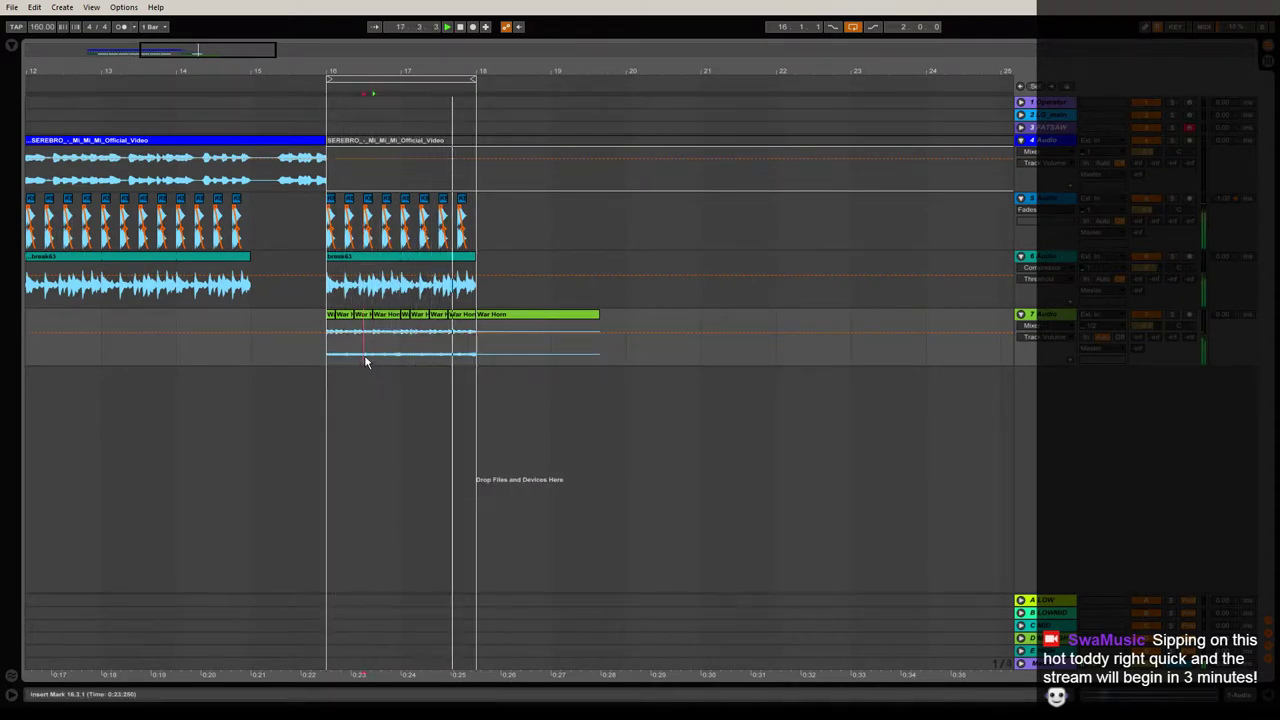
left_click_drag(365, 352, 398, 352)
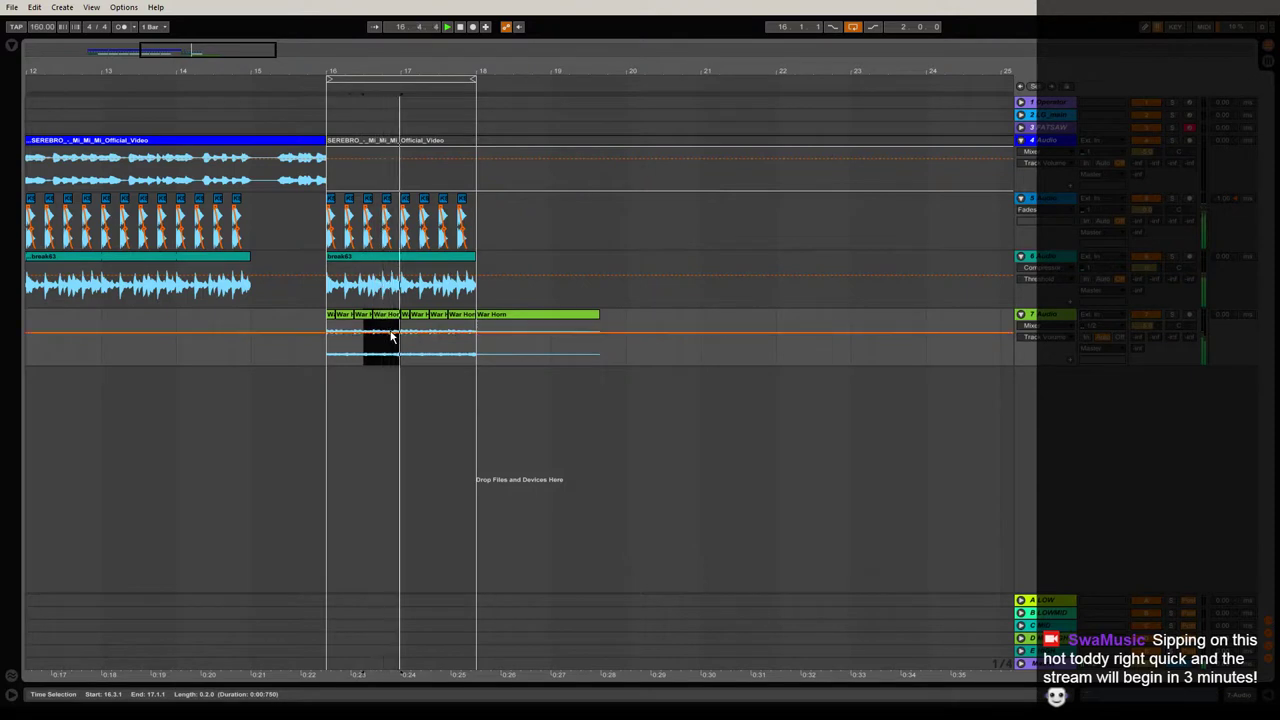
double_click(372, 314)
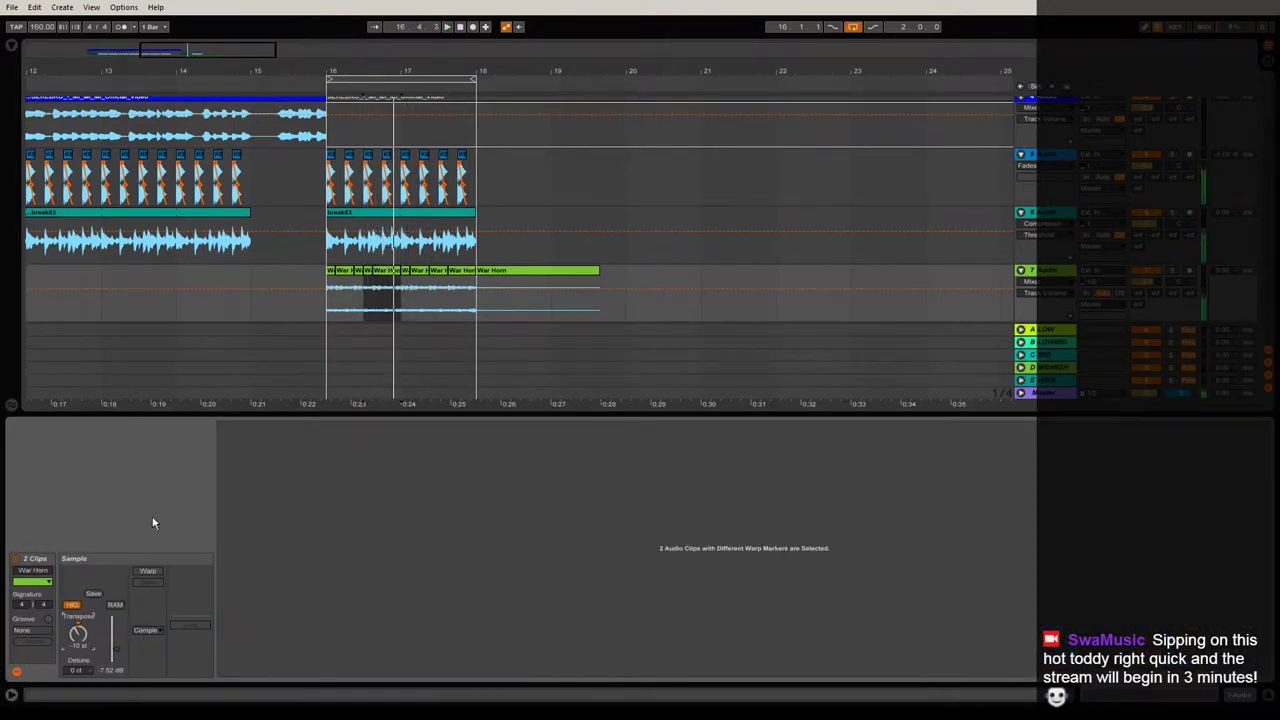
Try to duplicate the War Horn section from 17.1.1 to 17.3.1 onto 17.3.1.
left_click(333, 271)
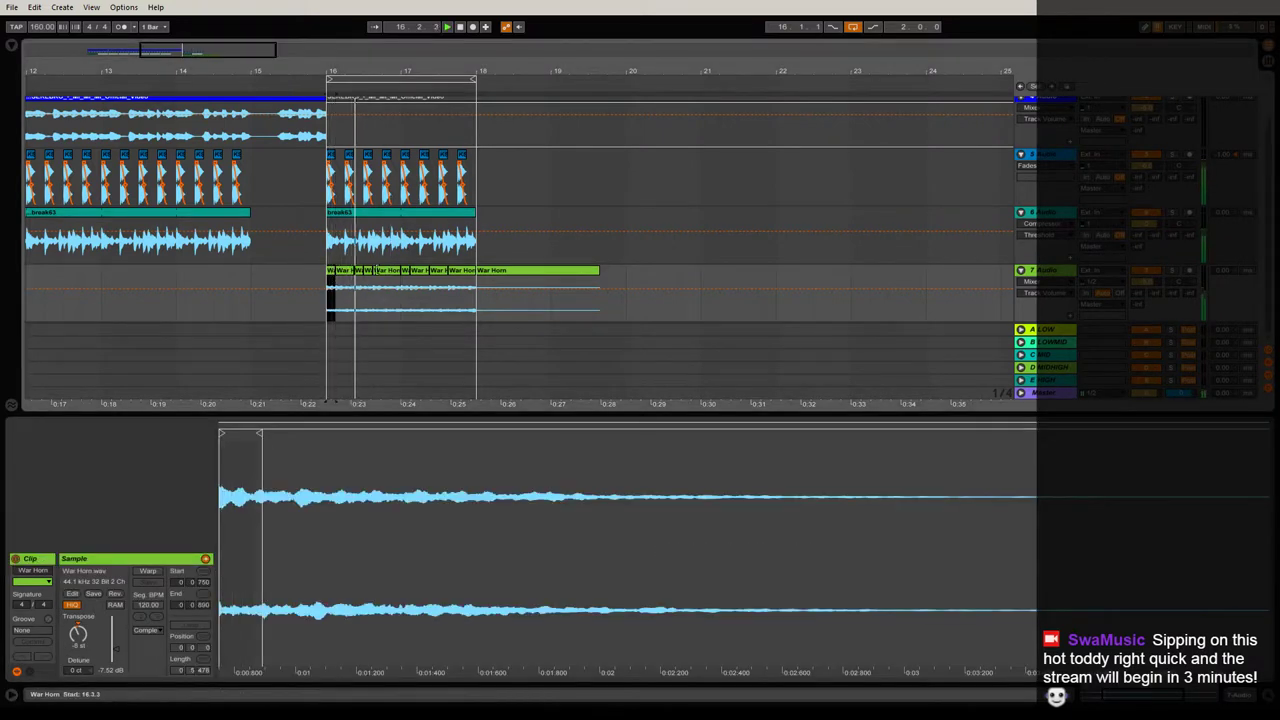
left_click(445, 290, "shift")
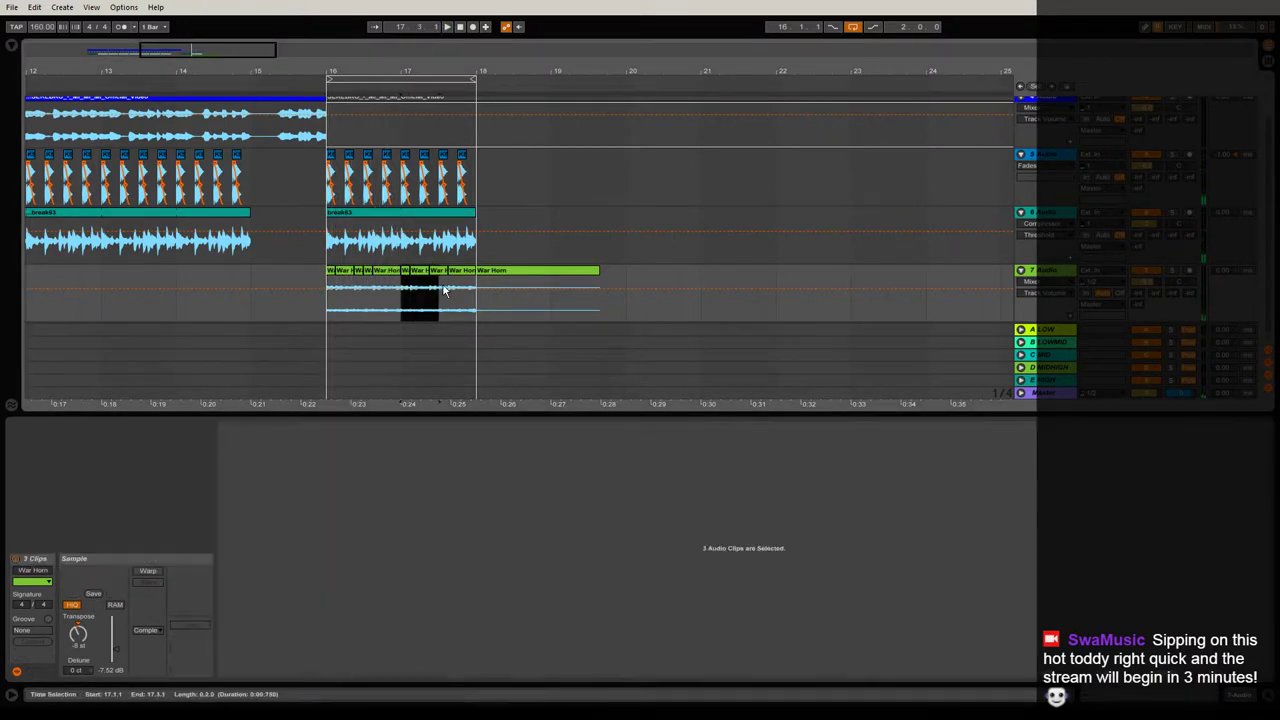
left_click(445, 290)
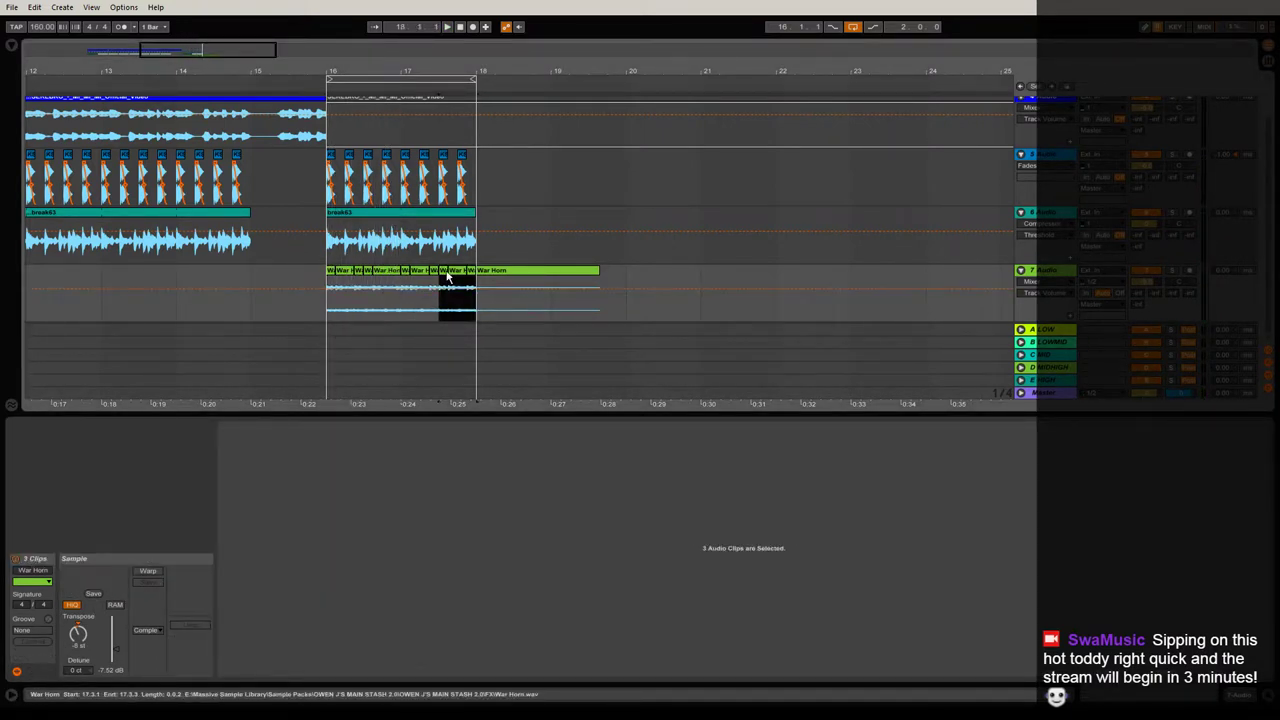
key("ctrl+z")
Split off the War Horn section from 17.3.1 to 18.1.1, and select the slice at 17.1.1.
left_click_drag(440, 287, 466, 289)
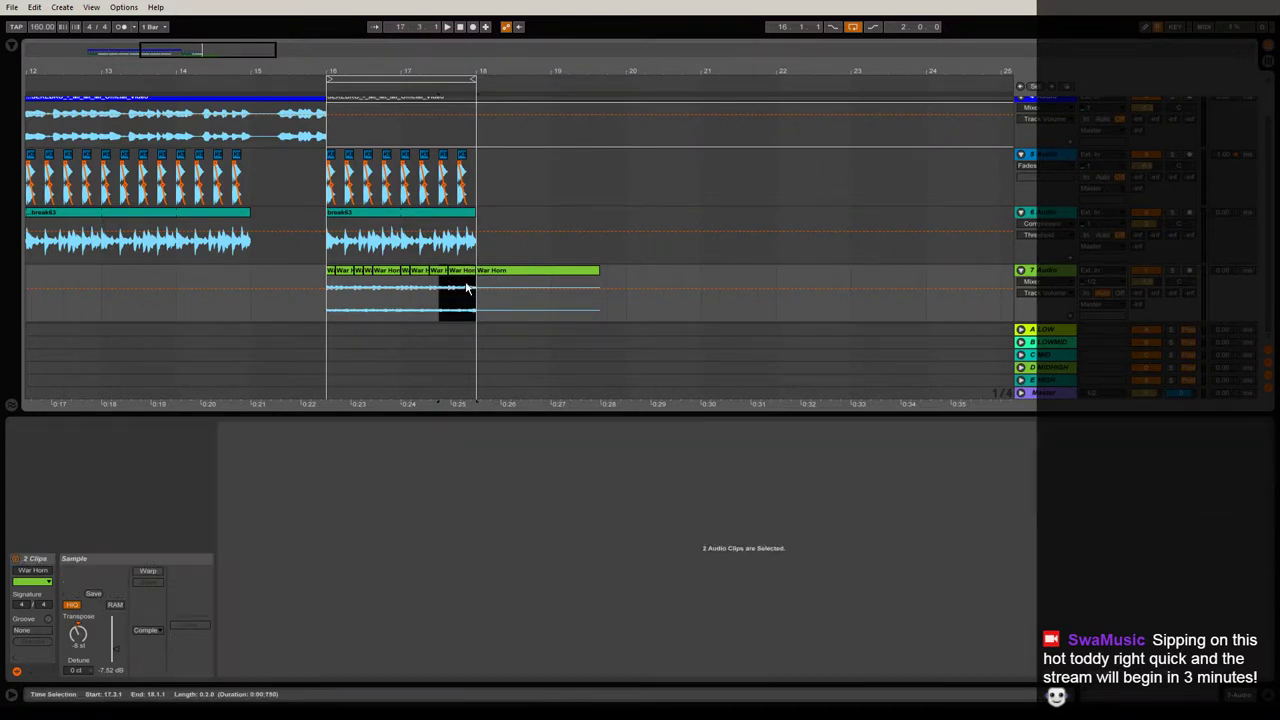
left_click(446, 280)
left_click(405, 282)
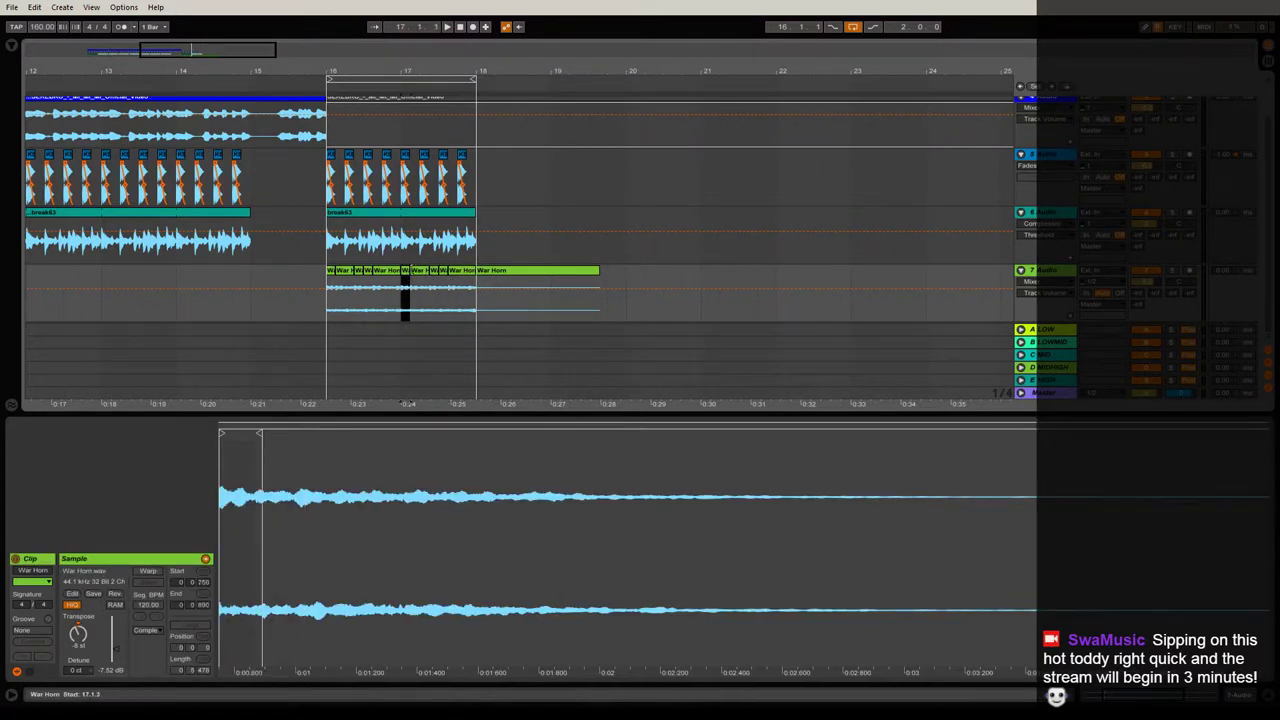
Transpose the War Horn slices from 17.1.1 to 18.1.1 to -13 st while the loop plays, then select the slice at 16.1.1.
left_click(435, 276, "shift")
key("space")
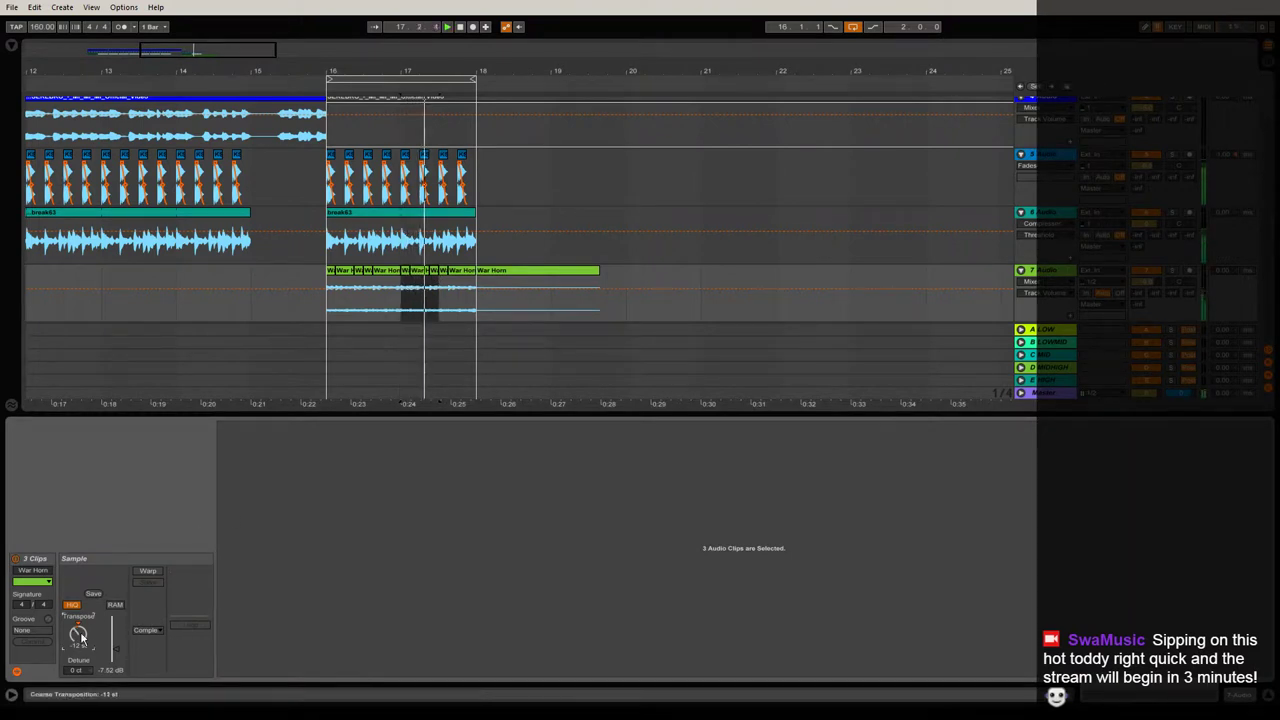
left_click(443, 278)
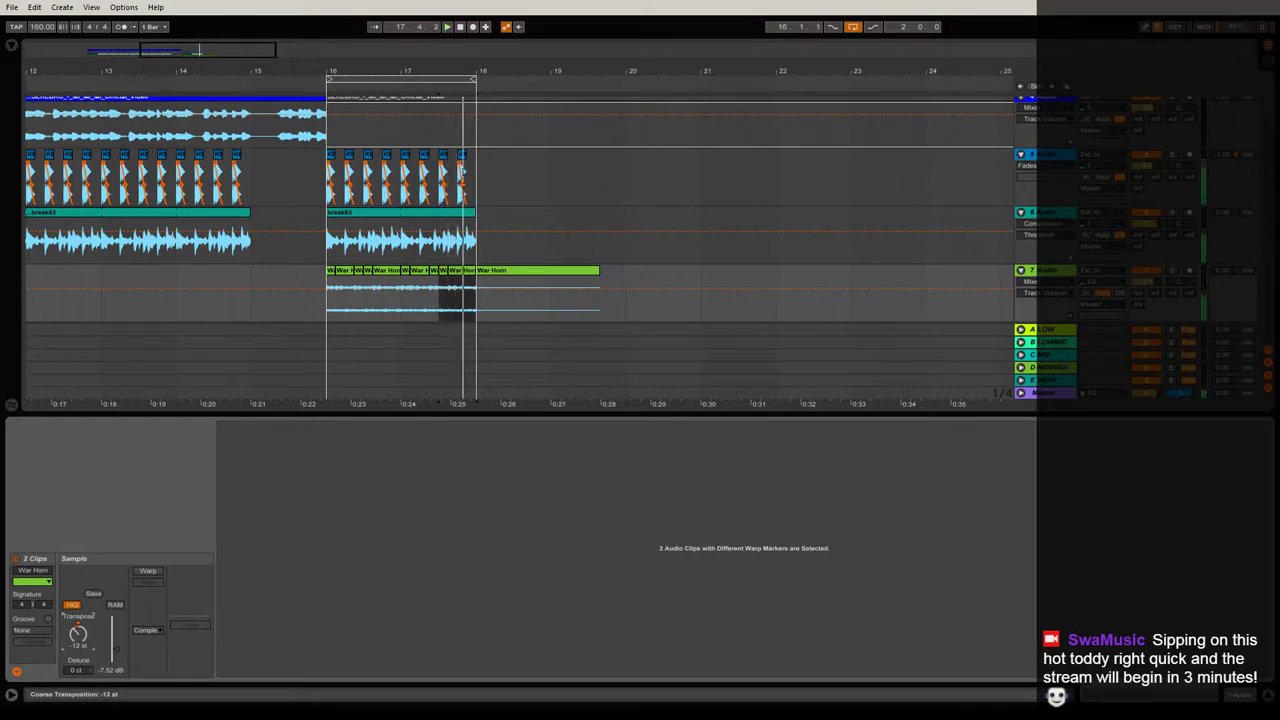
left_click(330, 305)
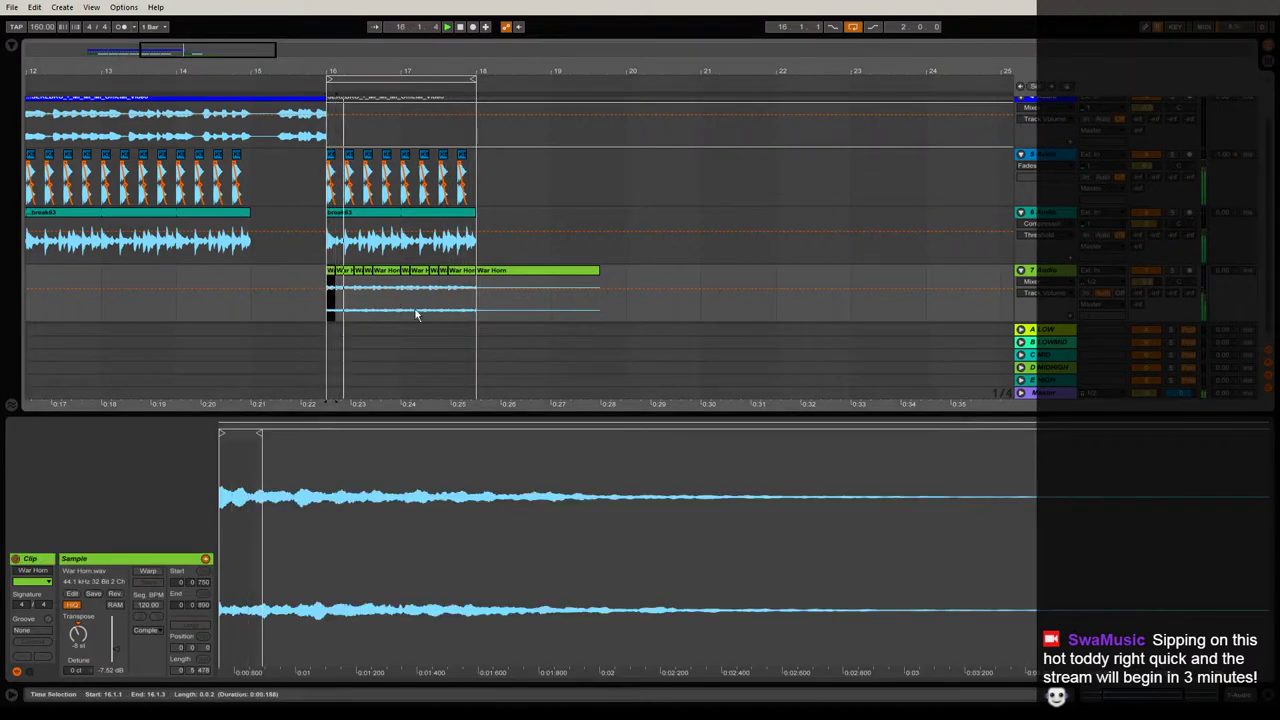
Hide the clip details, split the deactivated SEREBRO clip at bar 18 and activate its section over bars 16 and 17.
left_click(428, 416)
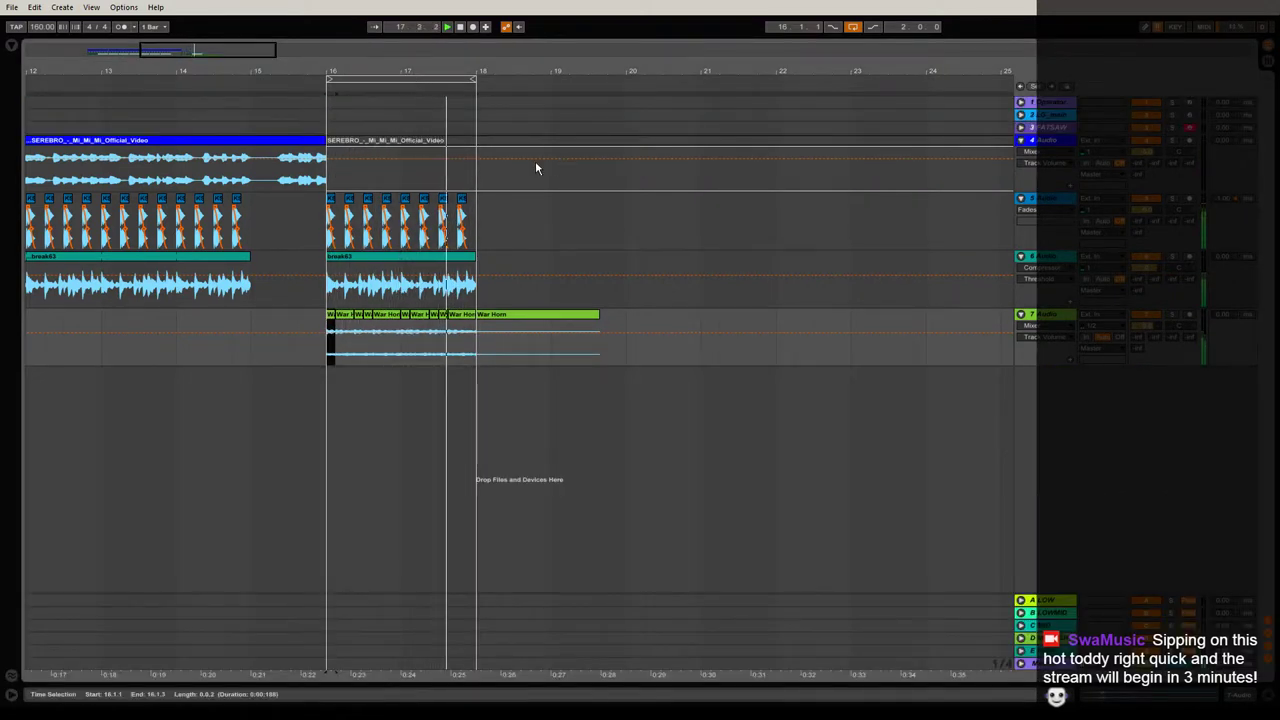
left_click(476, 172)
left_click(455, 145)
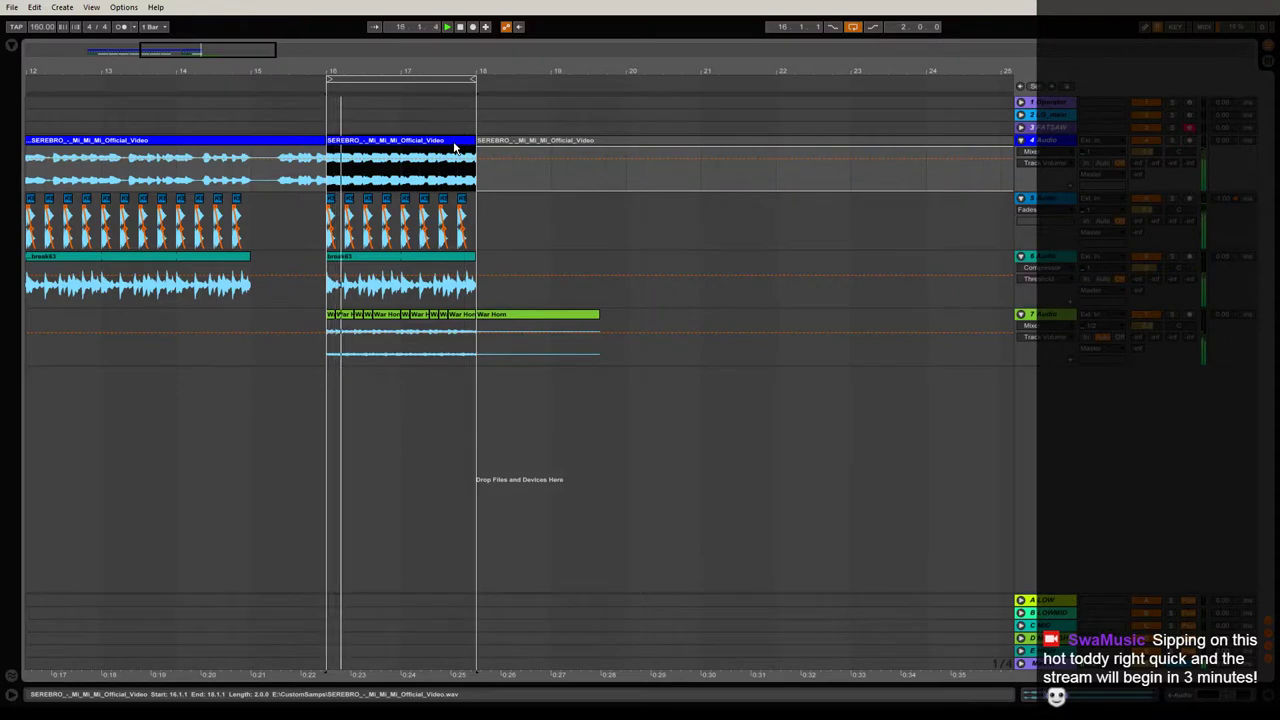
Set the arrangement grid to 1 Bar, play the arrangement from bar 7 and select the War Horn track.
left_click_drag(468, 72, 592, 28)
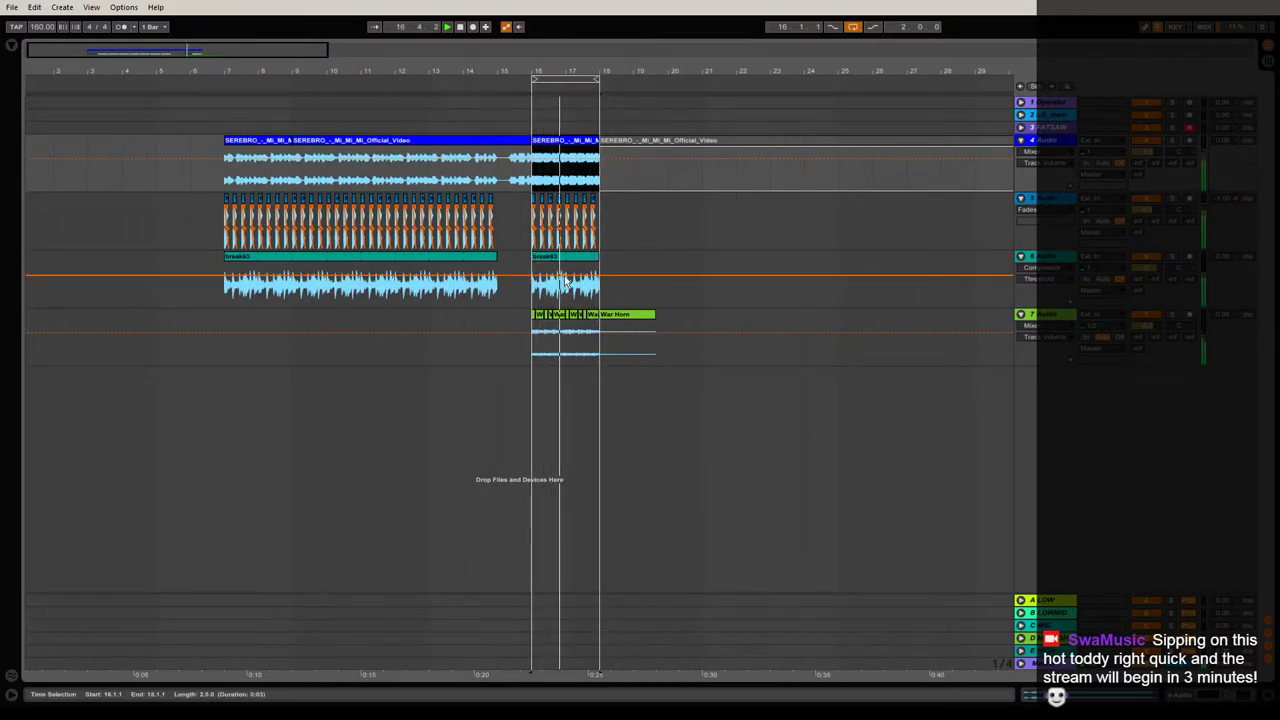
right_click(310, 352)
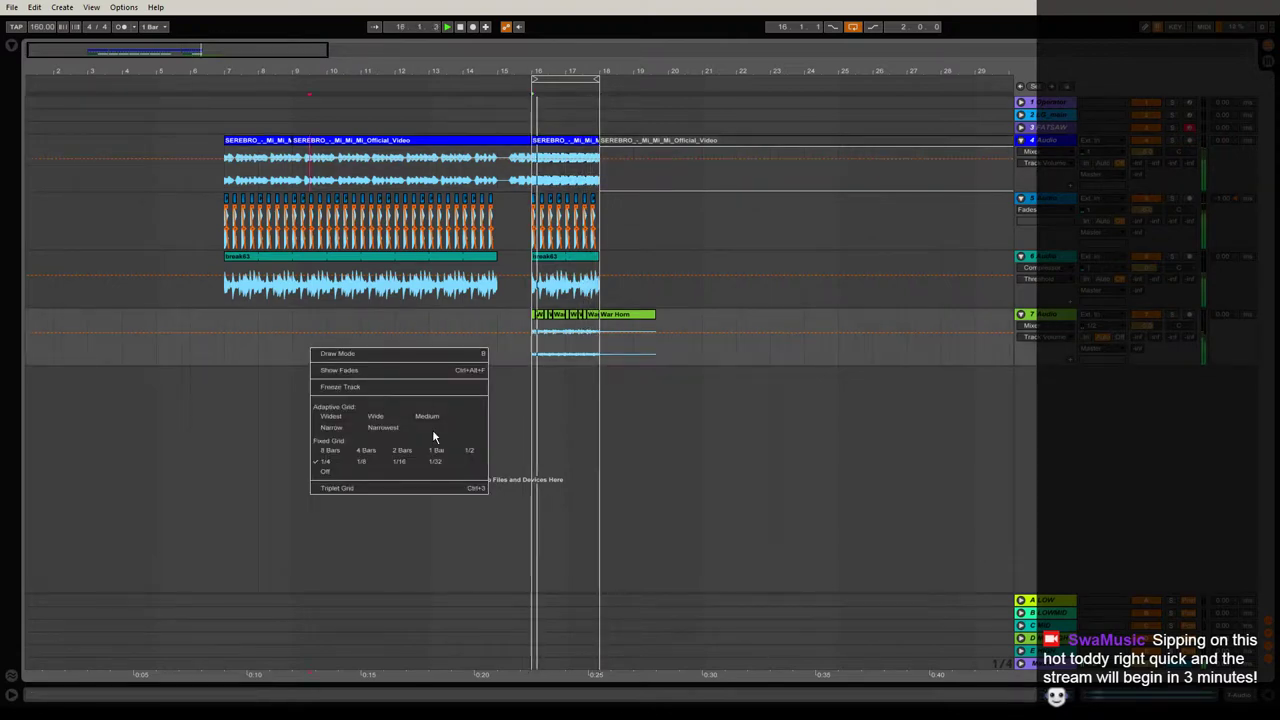
left_click(436, 450)
left_click(222, 350)
key("space")
key("space")
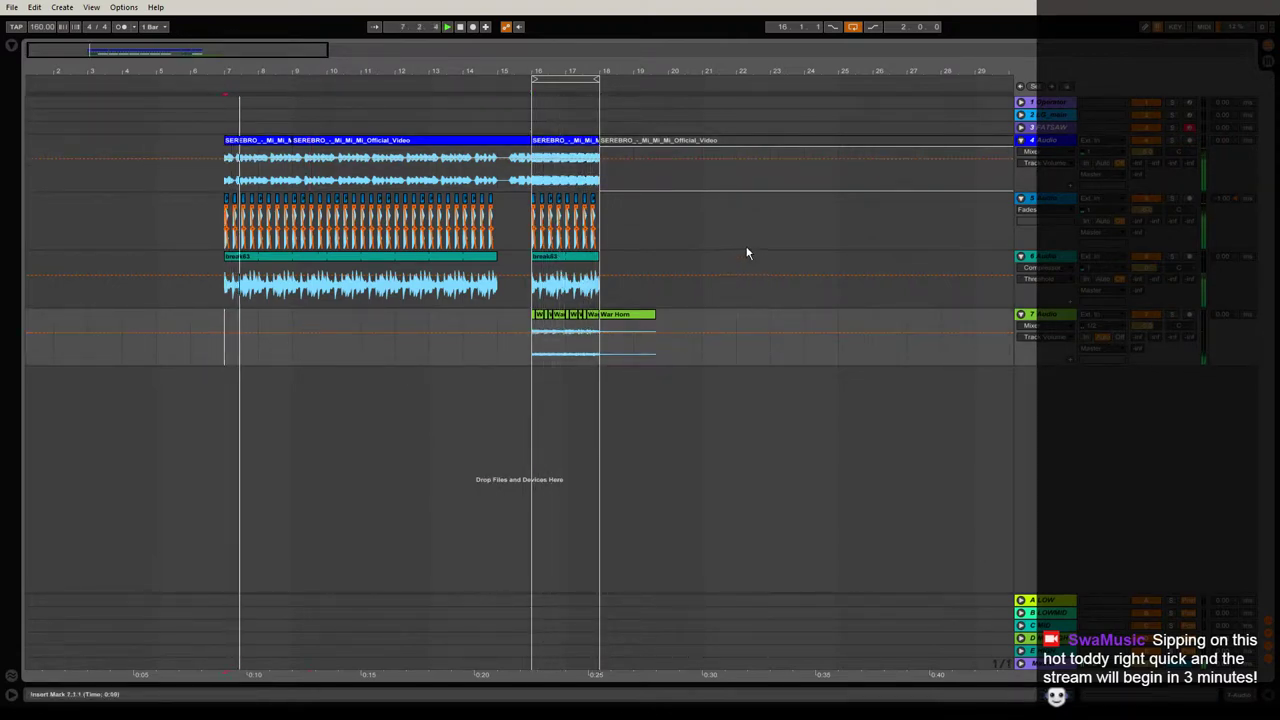
left_click_drag(646, 75, 362, 48)
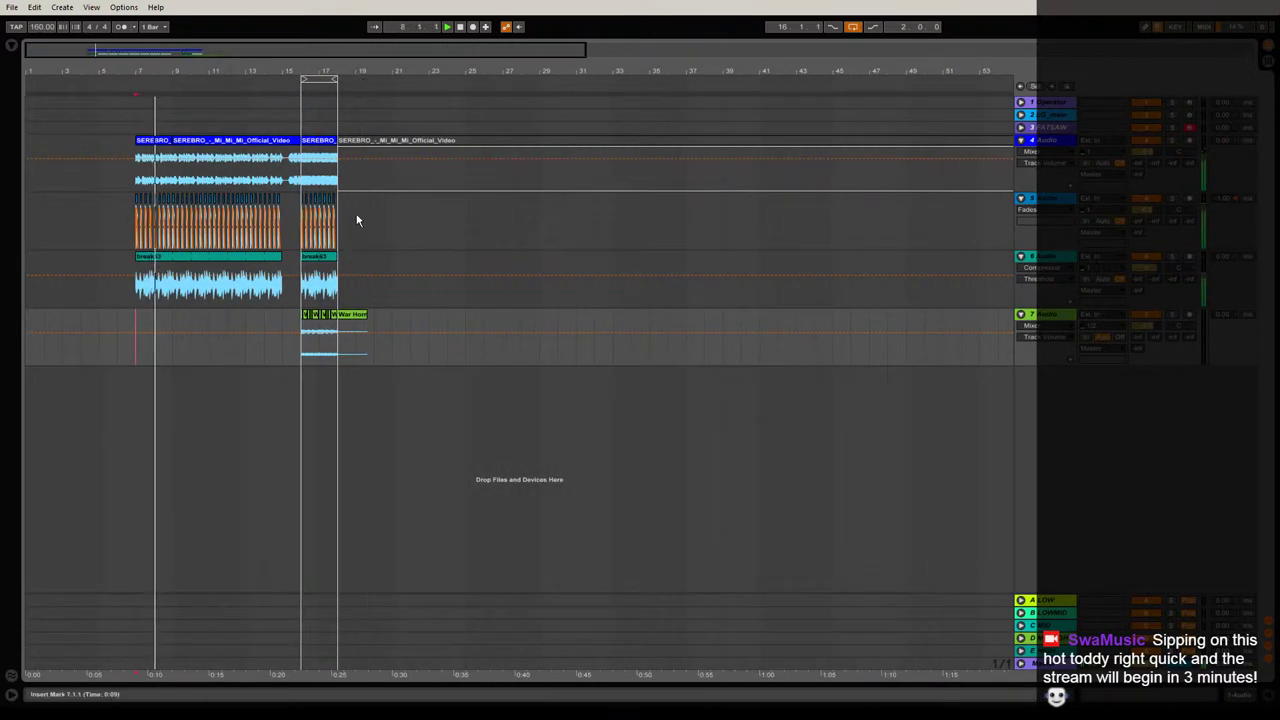
key("space")
key("space")
left_click(1050, 315)
key("space")
key("space")
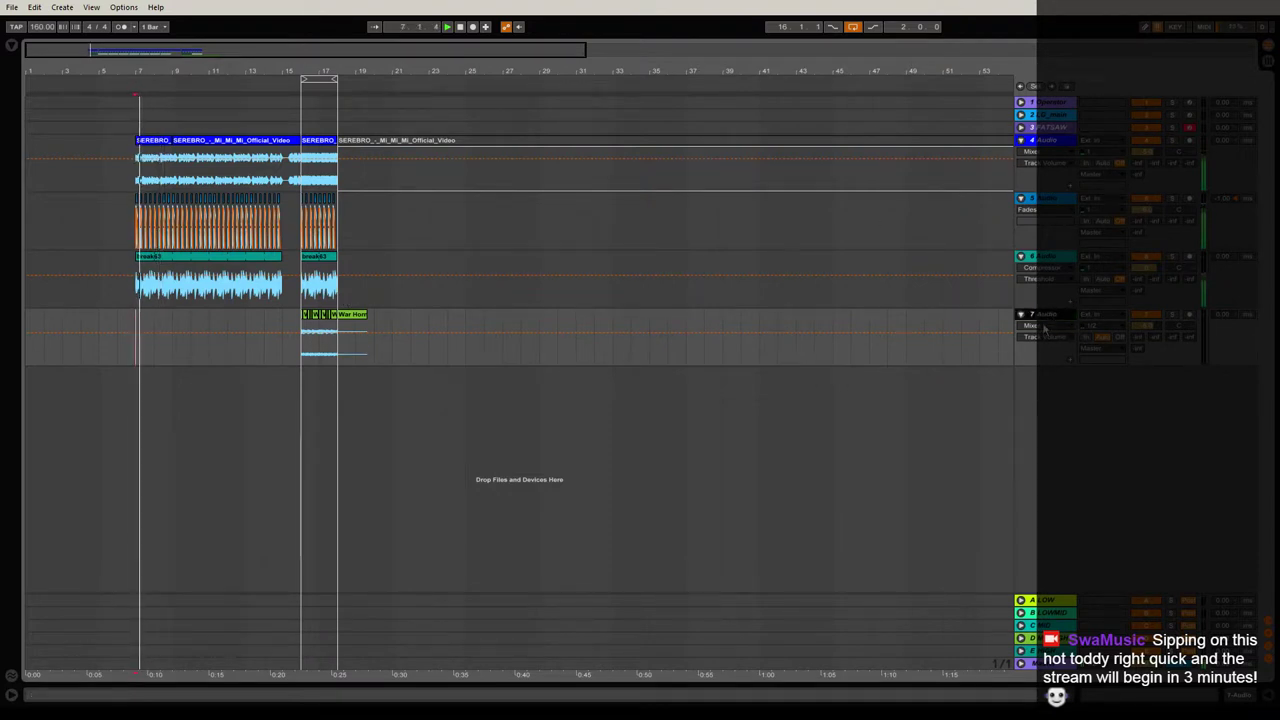
Unfold the FATSAW track and add a Reverb after its instrument, with Hi Cut off, predelay 0.50 ms and size 2.74.
left_click(1020, 128)
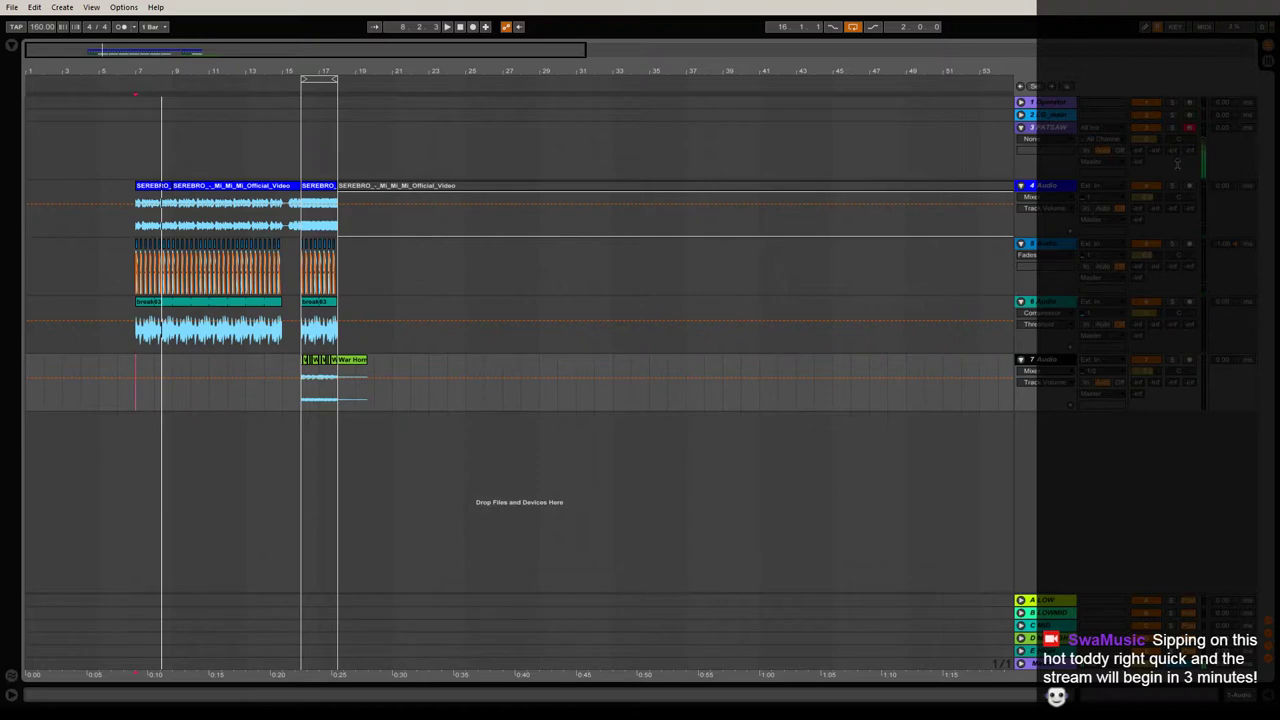
double_click(1045, 135)
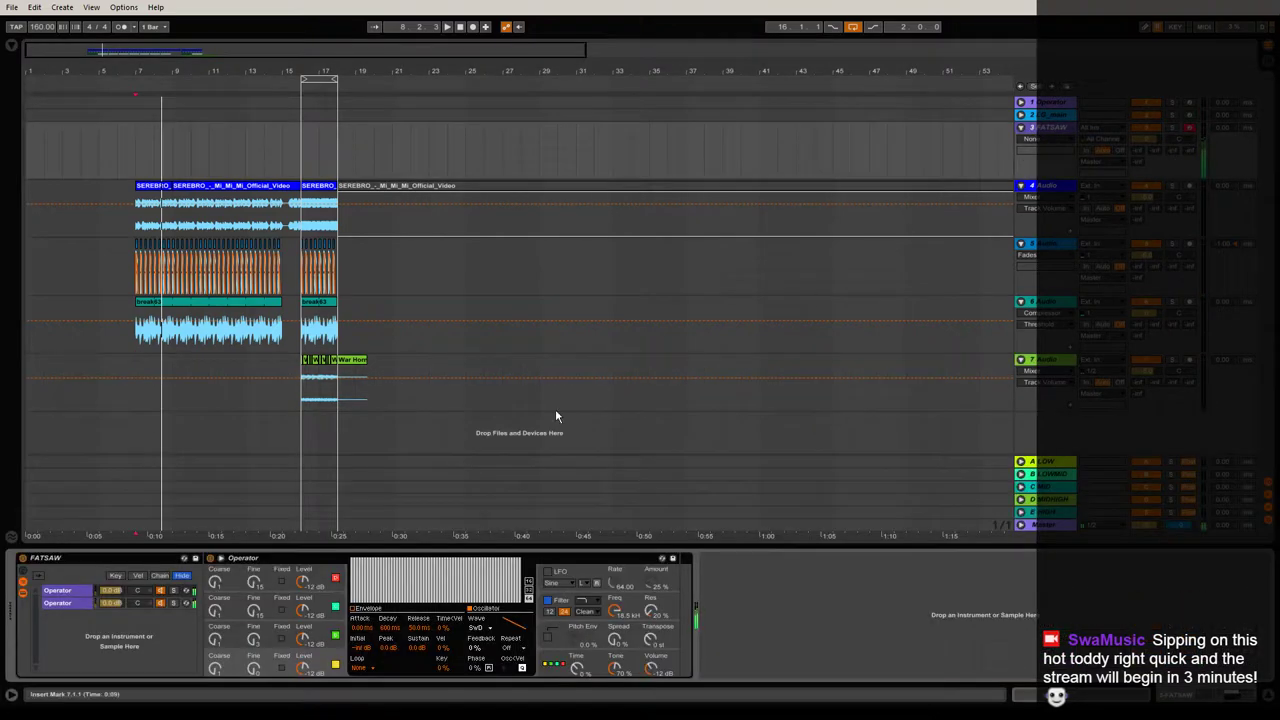
left_click(14, 47)
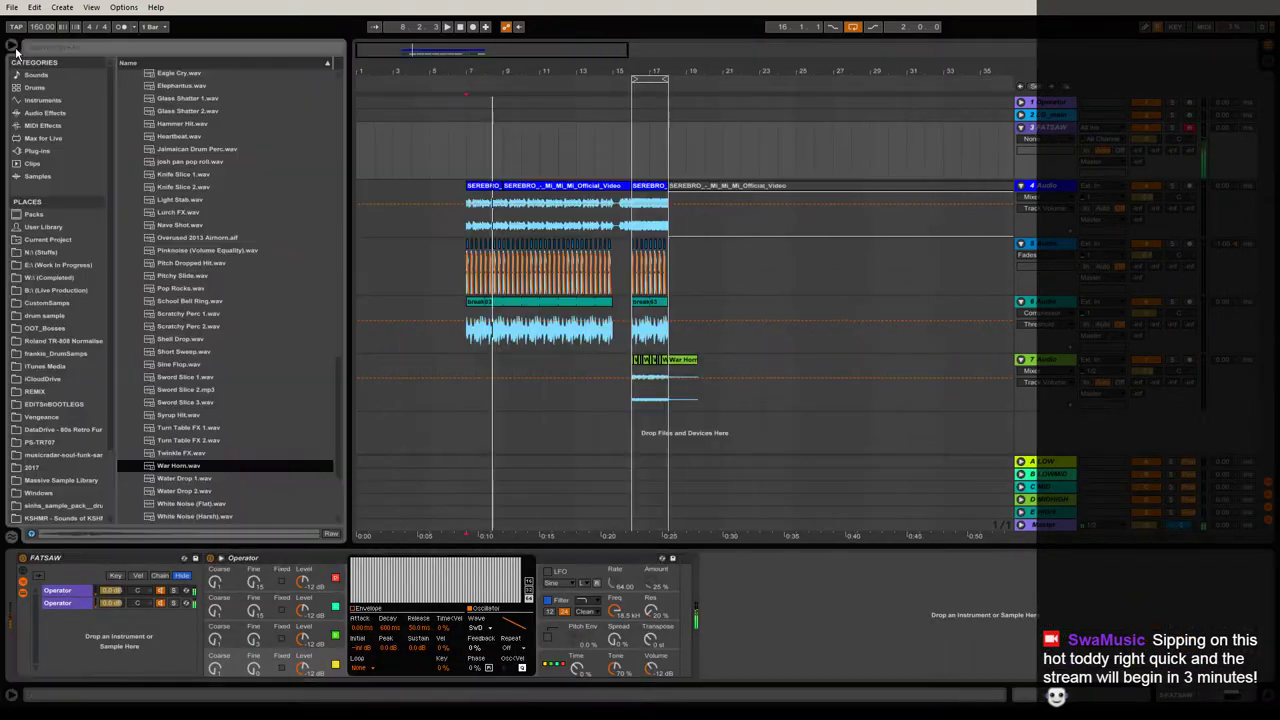
left_click(45, 113)
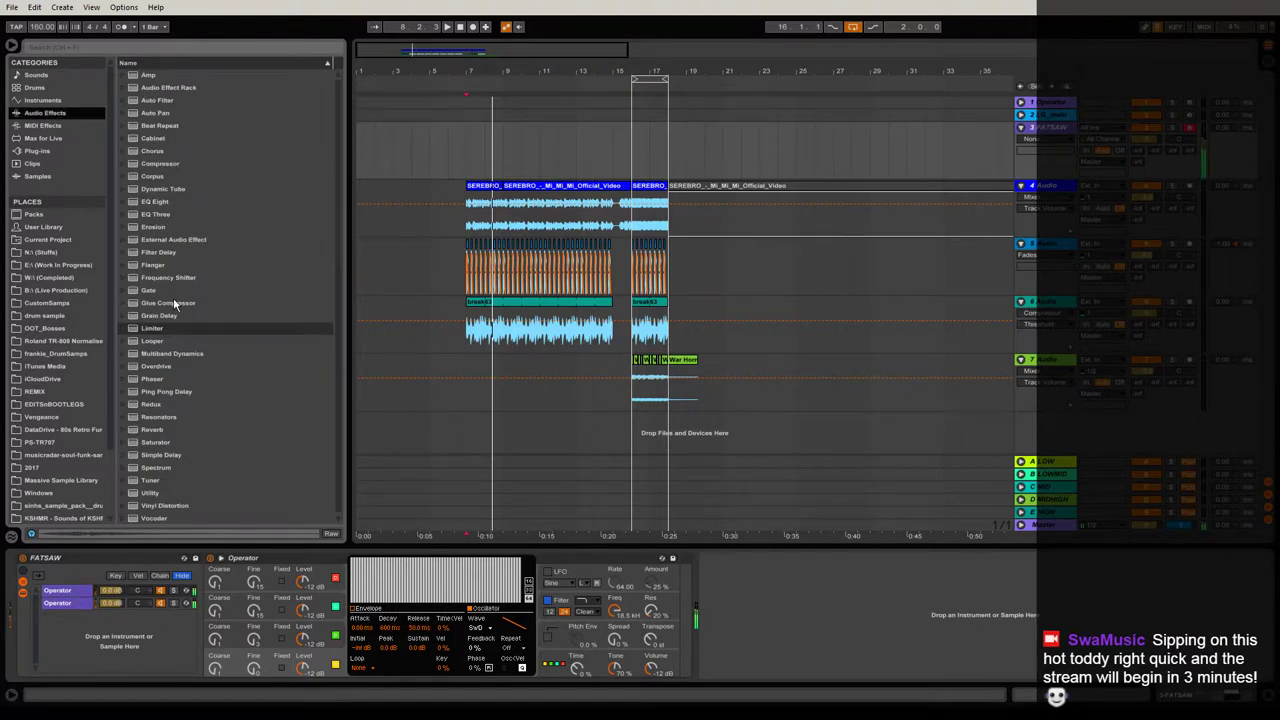
left_click(163, 430)
left_click_drag(659, 527, 837, 648)
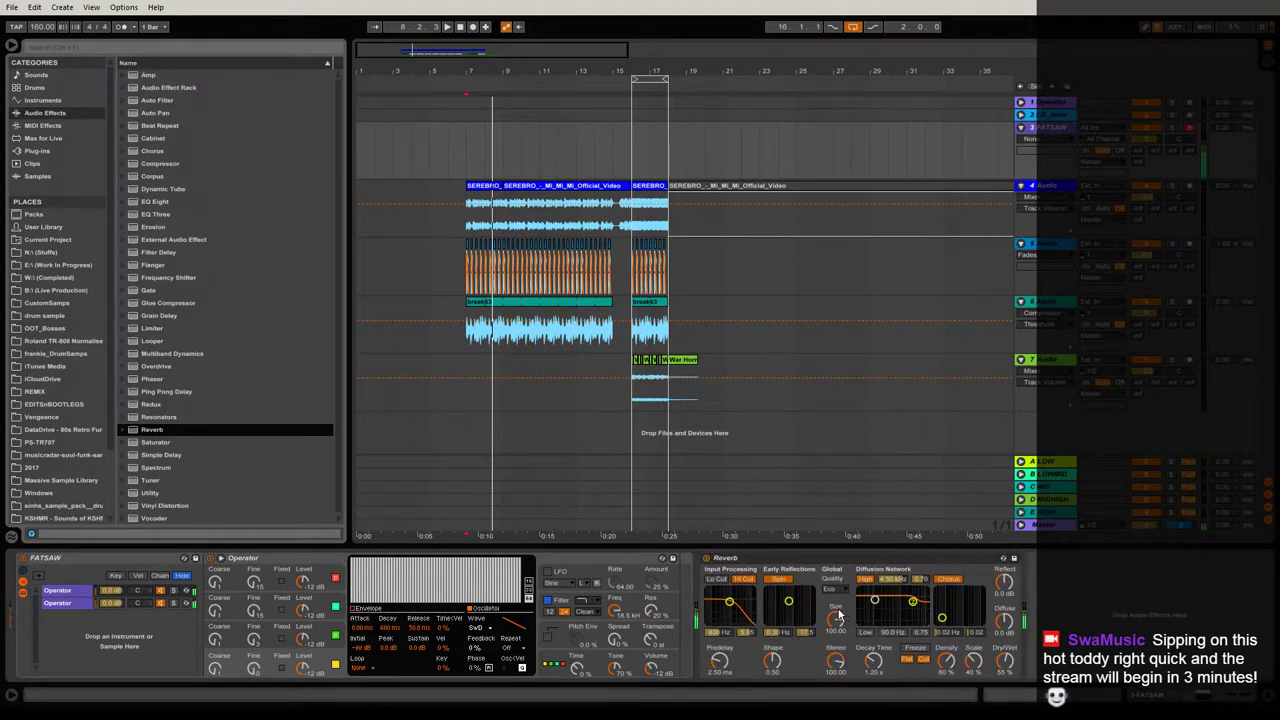
left_click(838, 615)
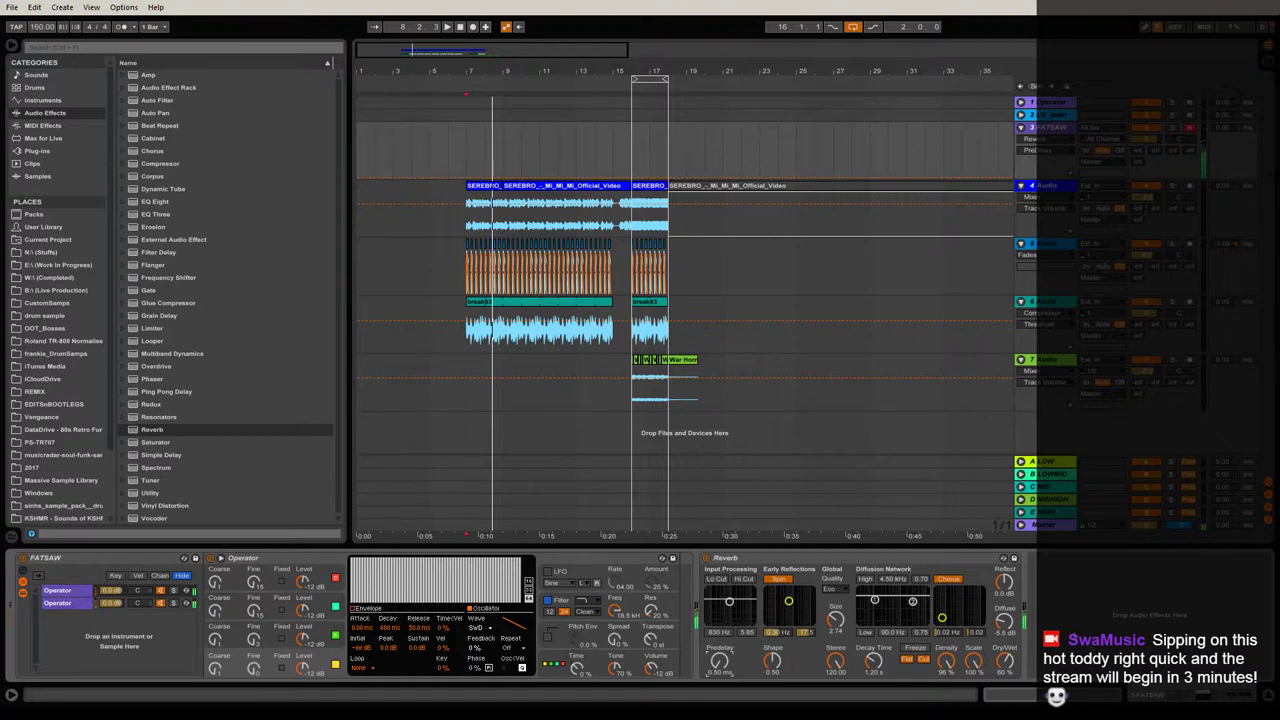
Insert an empty MIDI clip over bars 16 and 17 on the FATSAW track and open it with a new note grid.
left_click_drag(720, 72, 716, 285)
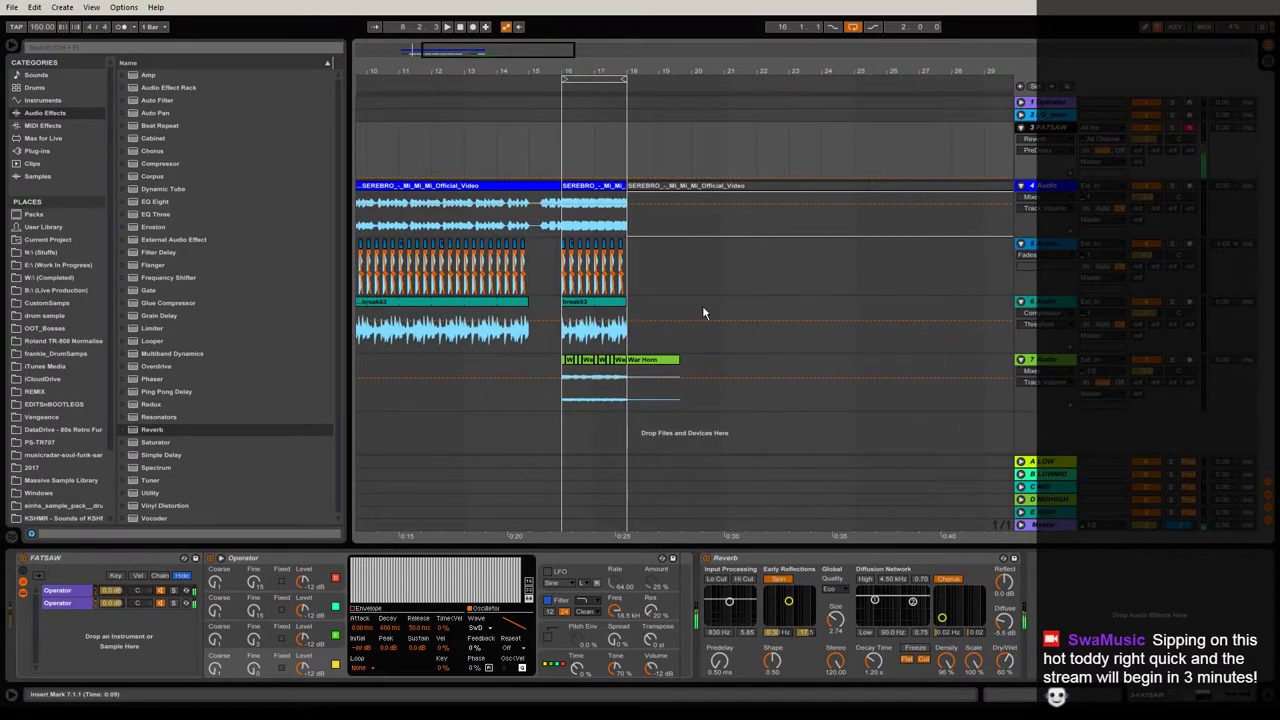
left_click_drag(565, 155, 645, 158)
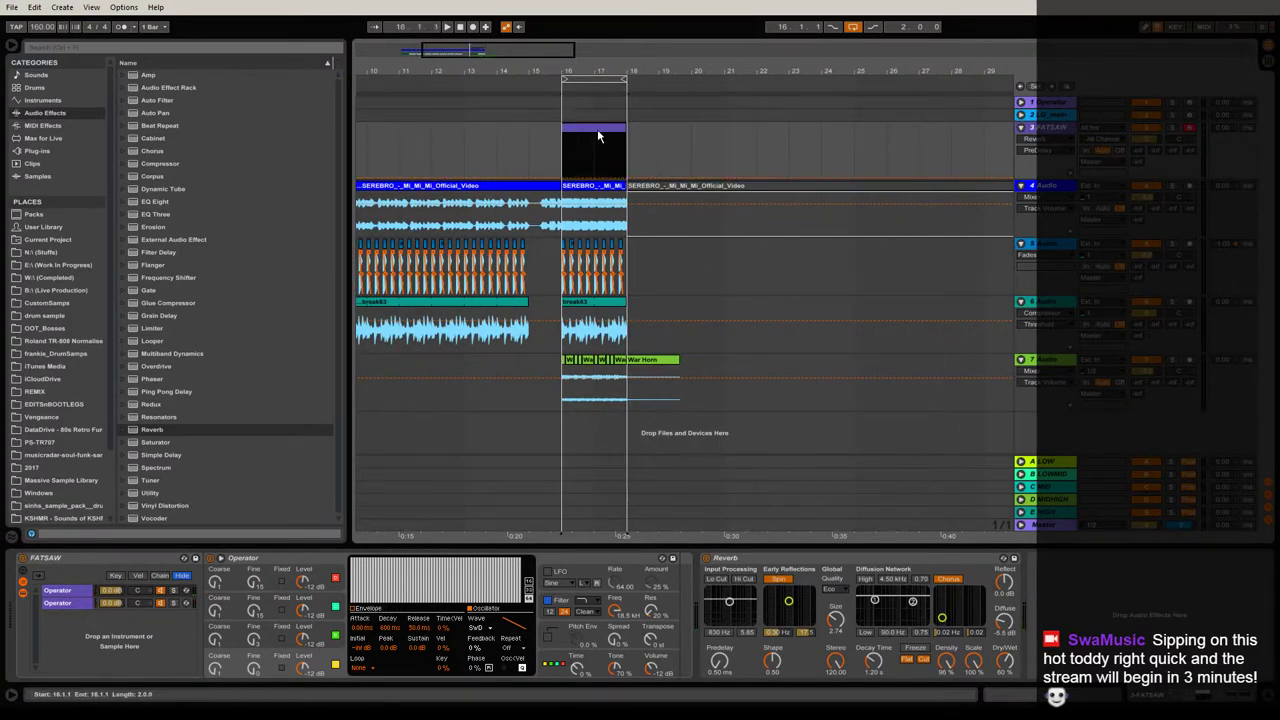
double_click(597, 129)
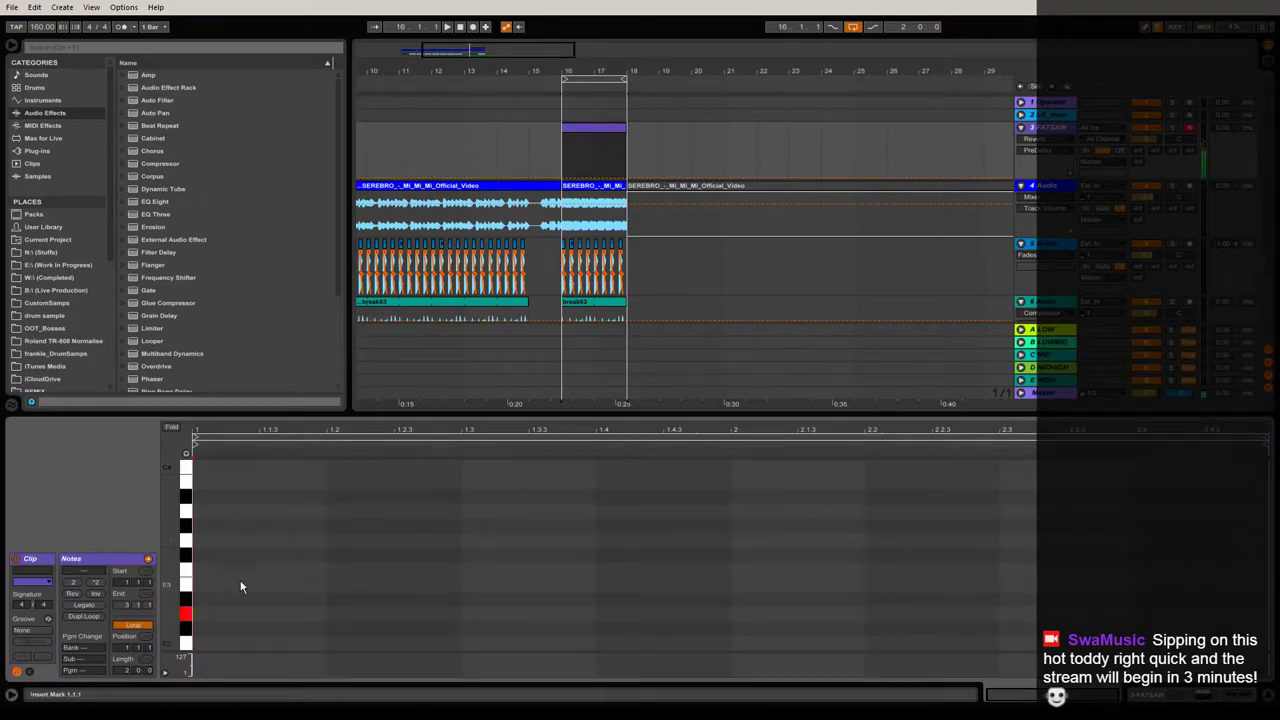
left_click_drag(170, 609, 166, 609)
right_click(208, 603)
left_click(301, 552)
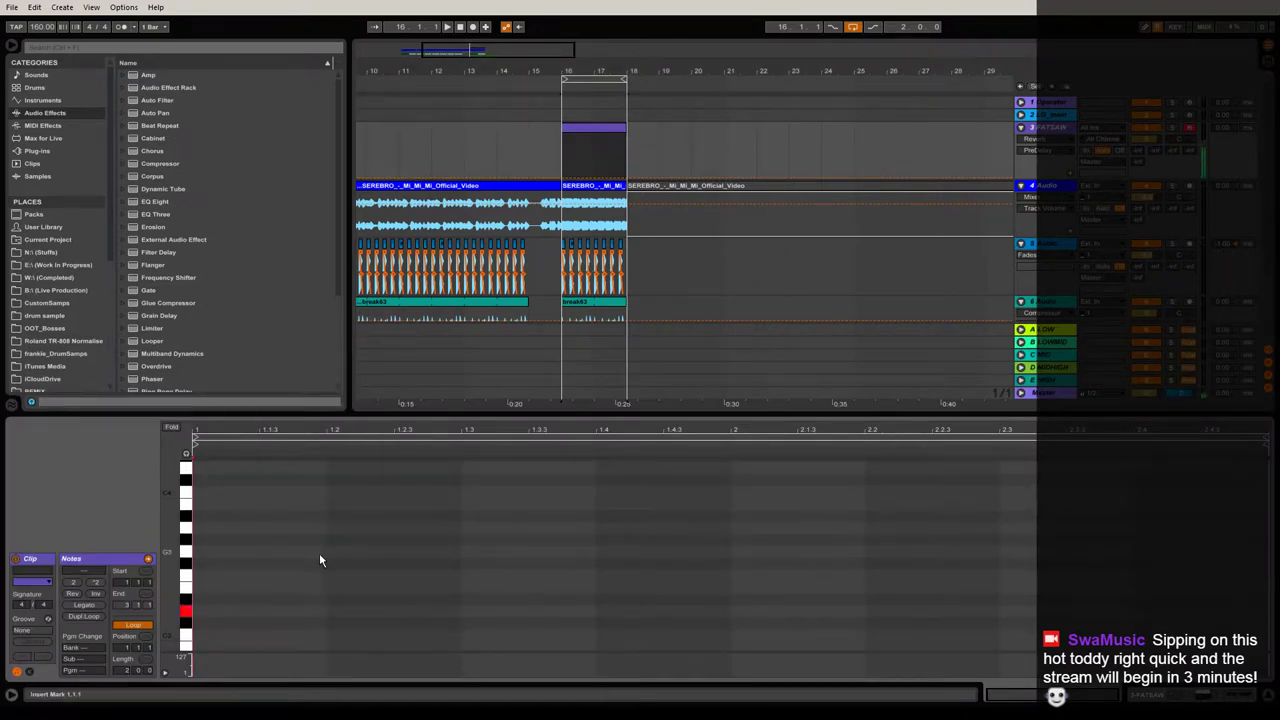
Add a short D3 note at 1.1.1 and duplicate it on every eighth note across the two-bar FATSAW clip.
left_click(198, 617)
key("space")
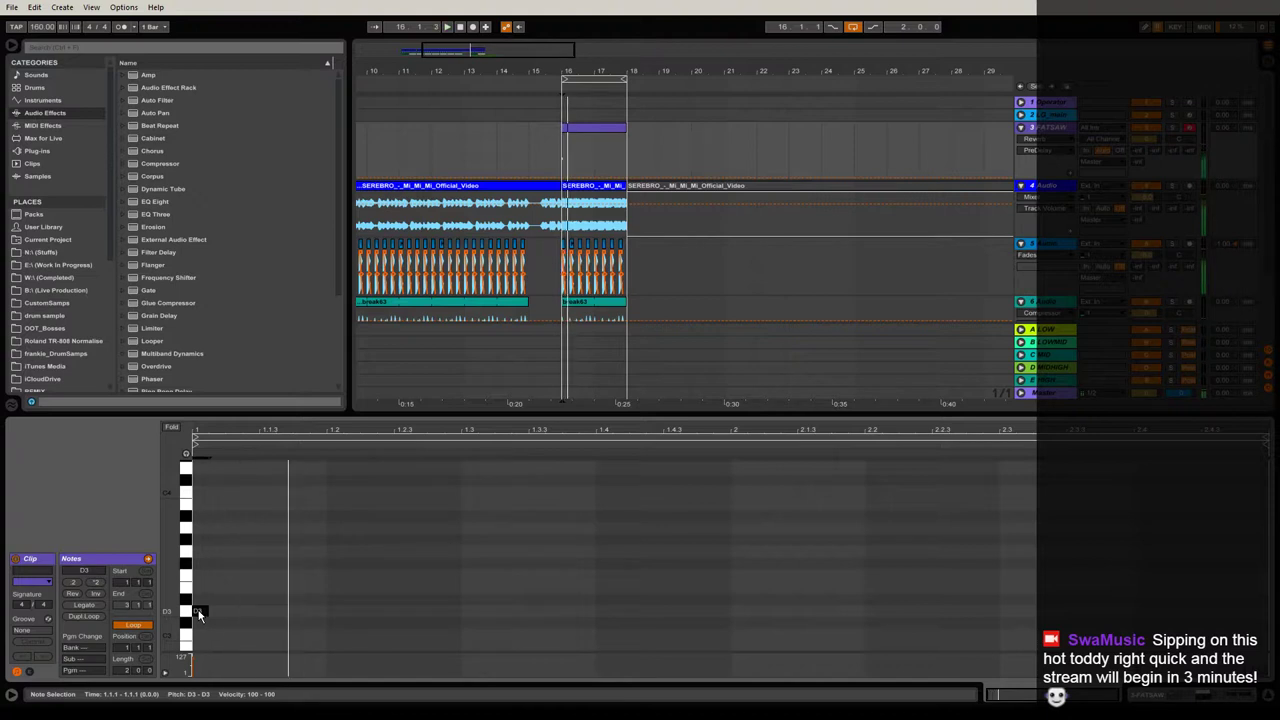
left_click_drag(198, 614, 325, 632)
key("ctrl+d")
key("ctrl+d")
key("ctrl+d")
key("ctrl+d")
key("ctrl+d")
key("ctrl+d")
key("ctrl+d")
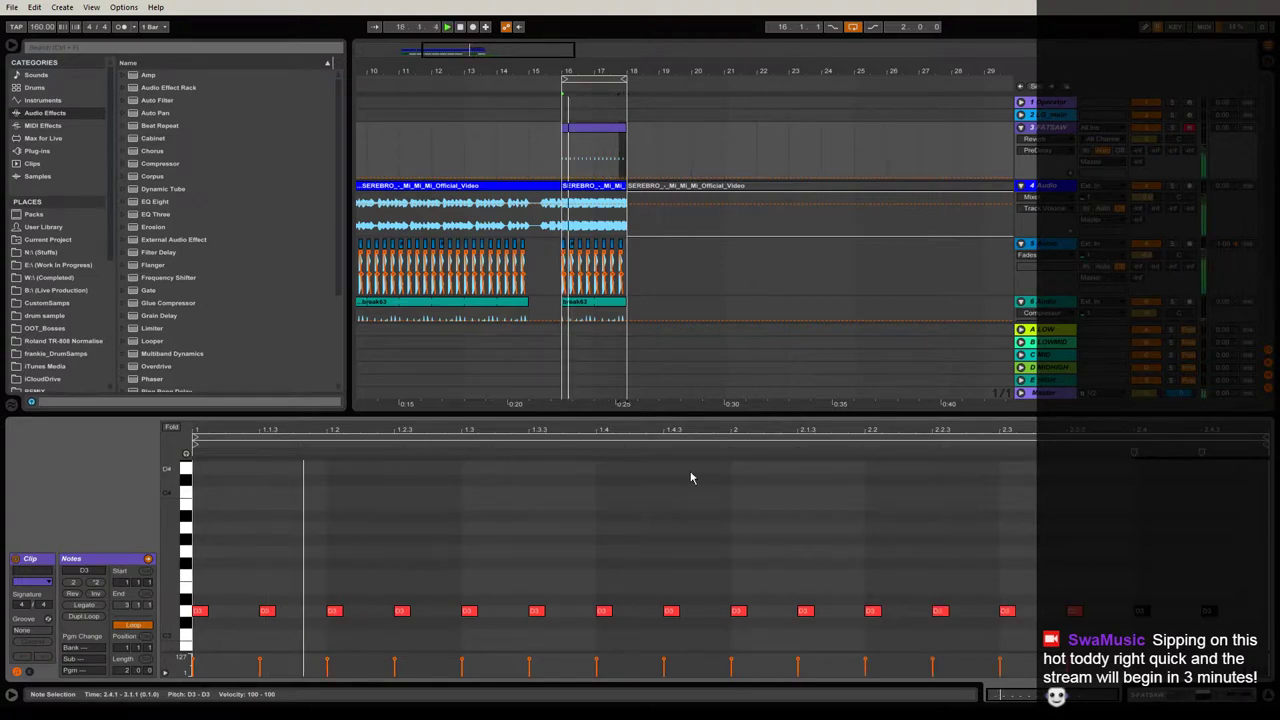
Add extra short D3 notes at 1.1.4 and 2.1.4 in the FATSAW clip.
key("ctrl+alt+l")
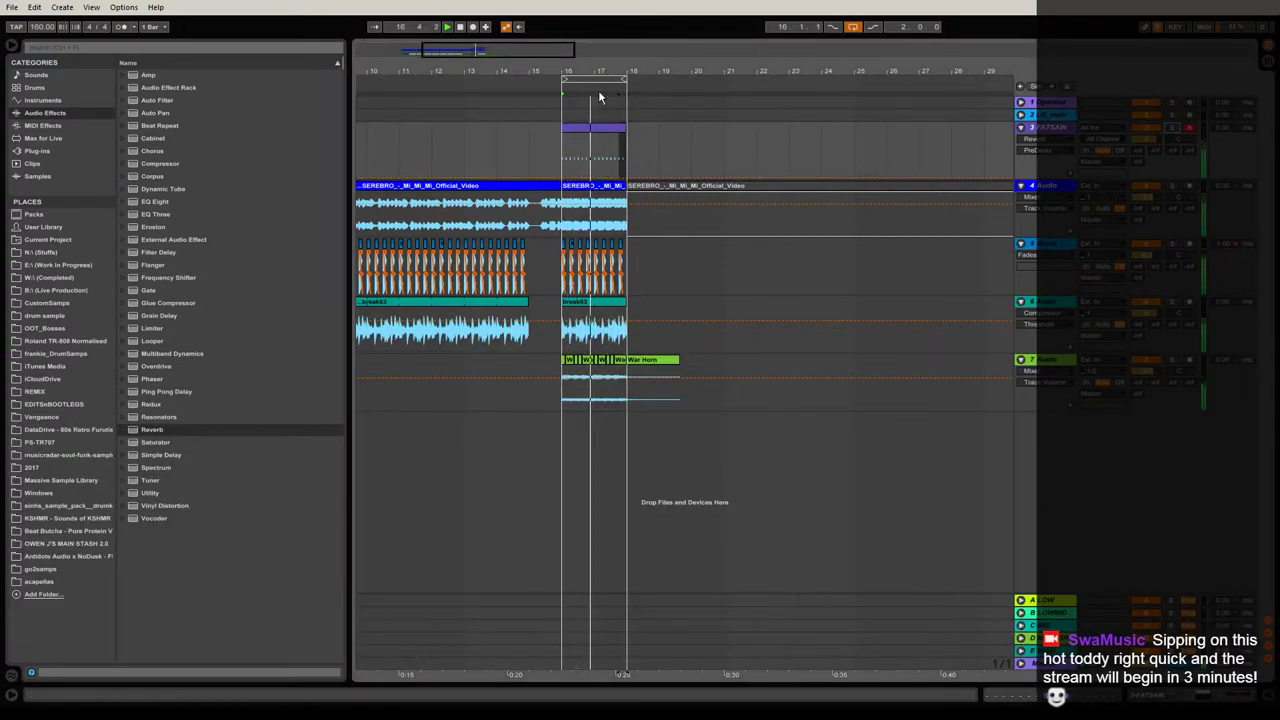
left_click_drag(598, 72, 606, 122)
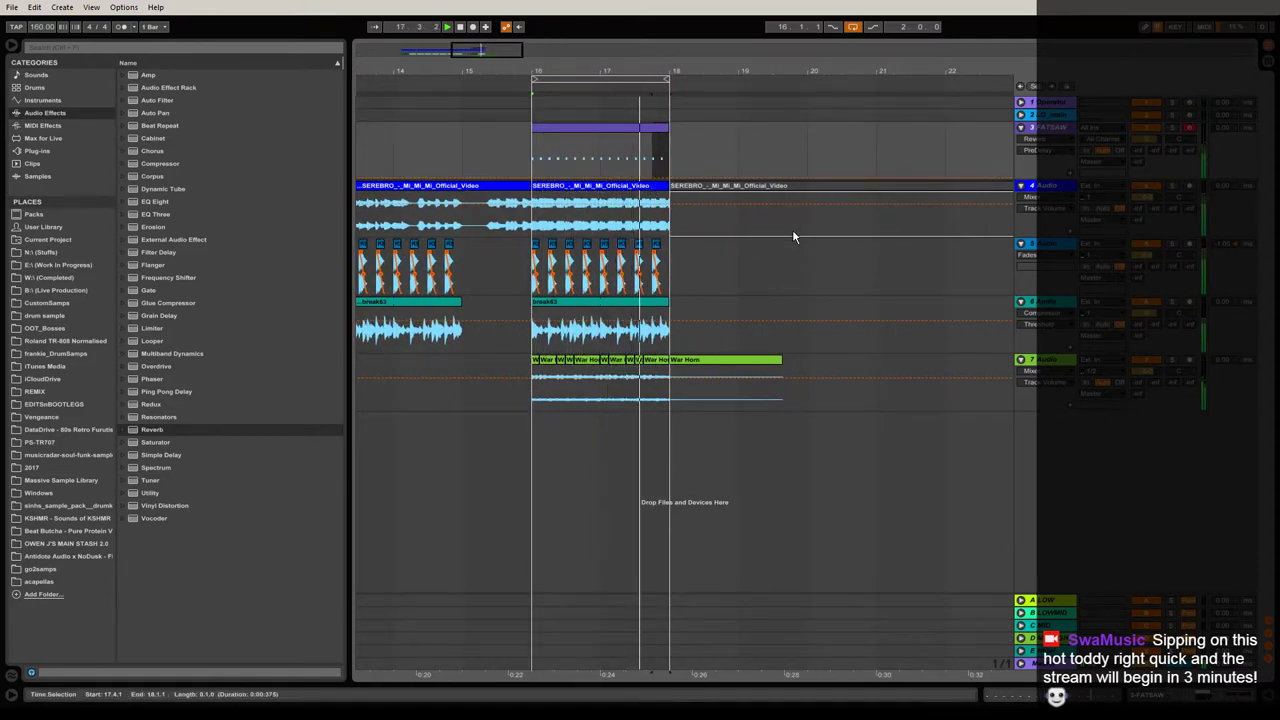
double_click(597, 125)
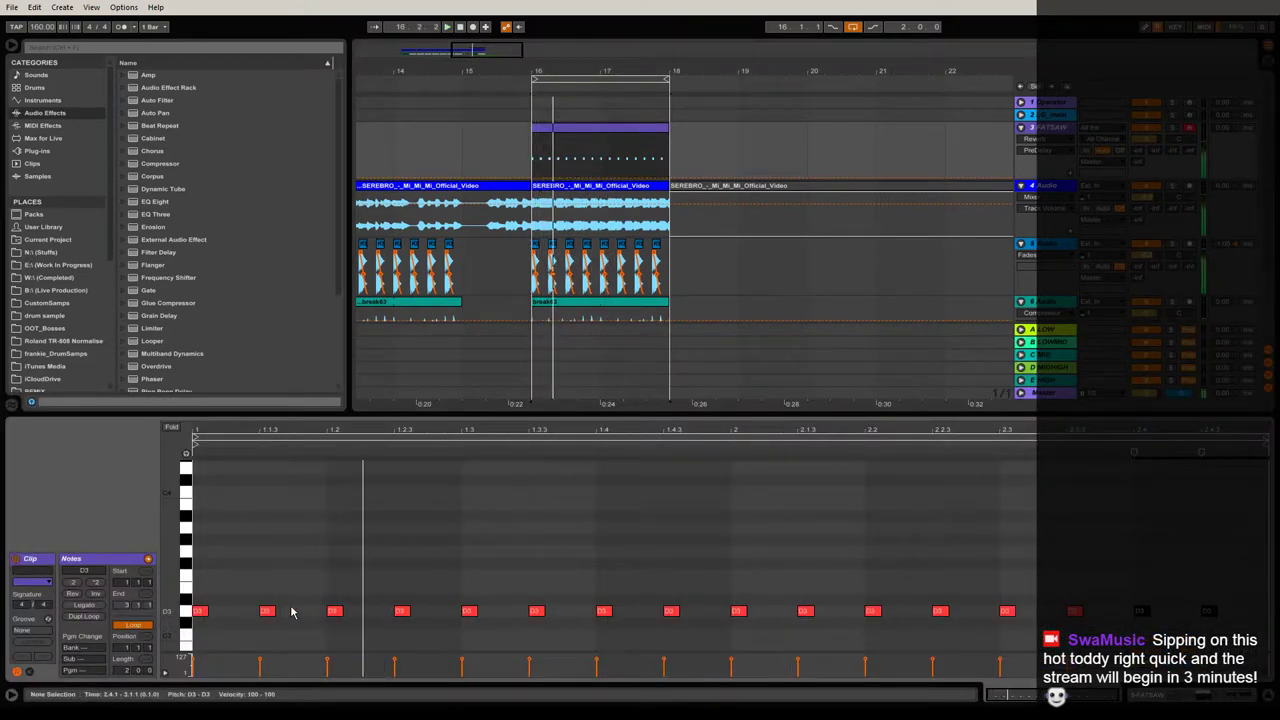
left_click_drag(269, 612, 289, 618)
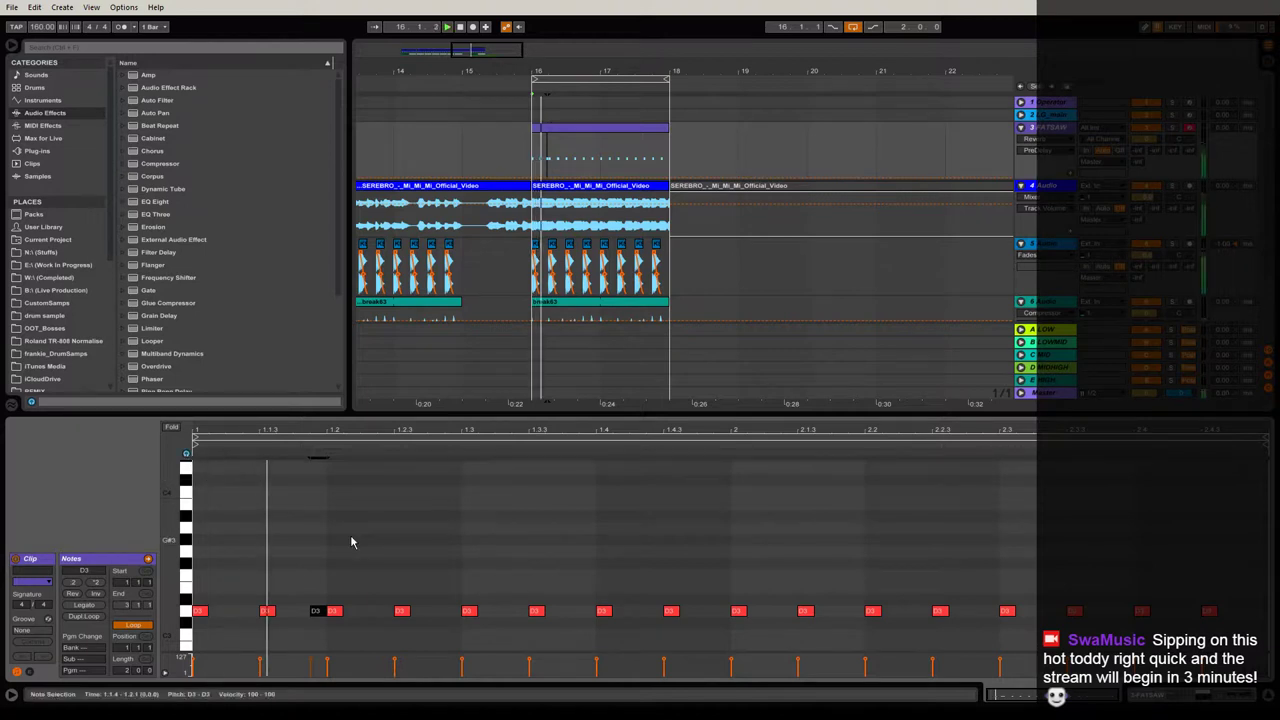
scroll(330, 545, "down", 3)
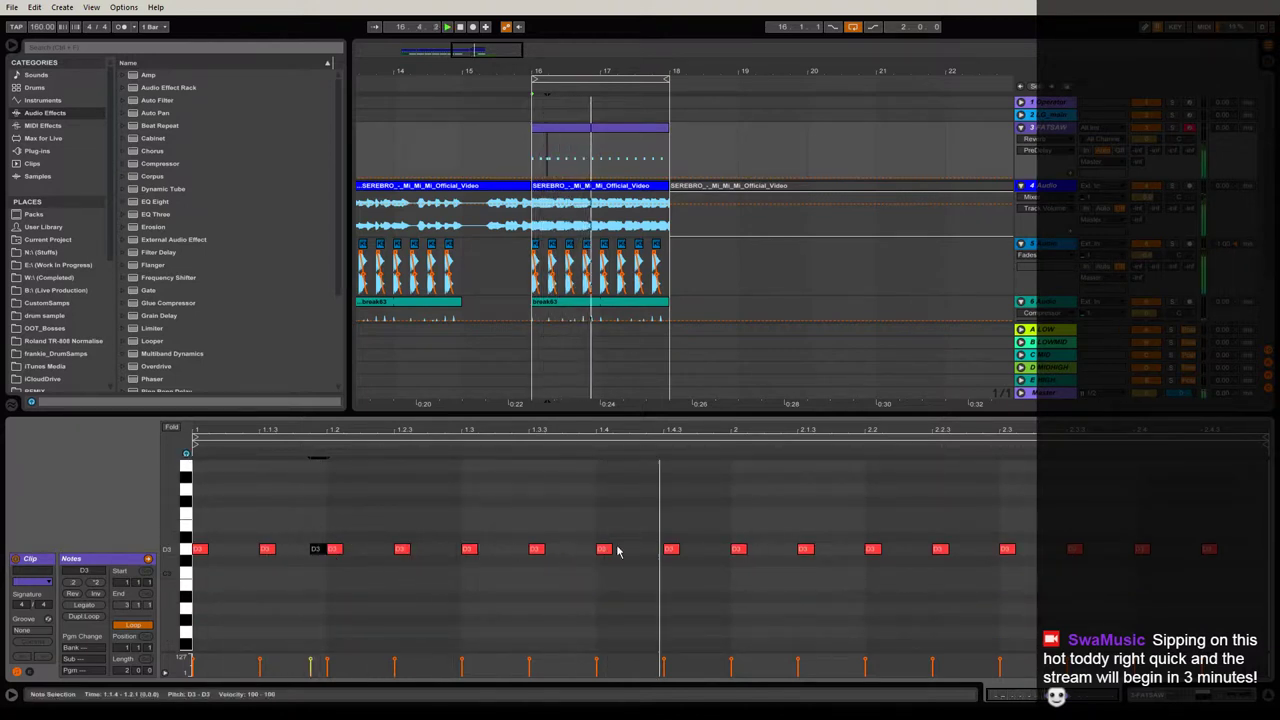
double_click(845, 549)
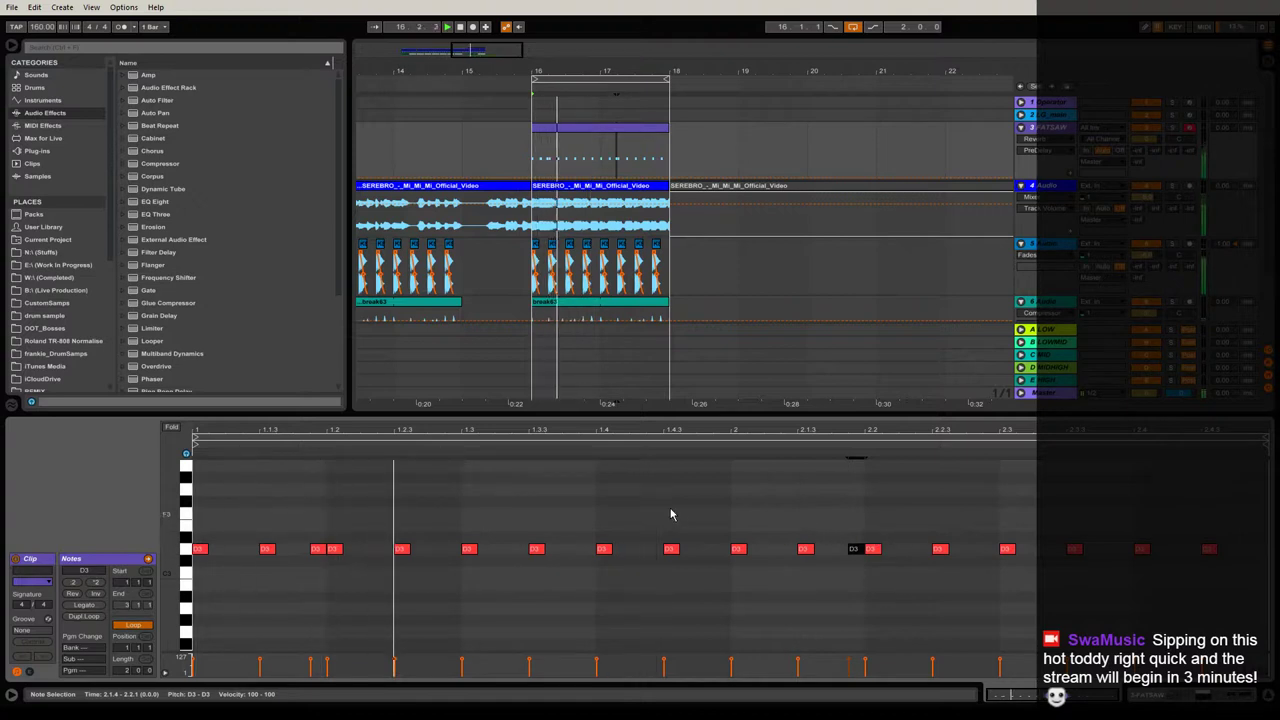
Raise the FATSAW notes at 1.2.3 and 1.4.1 to A3 and the note at 1.3.1 to G3.
left_click(401, 549)
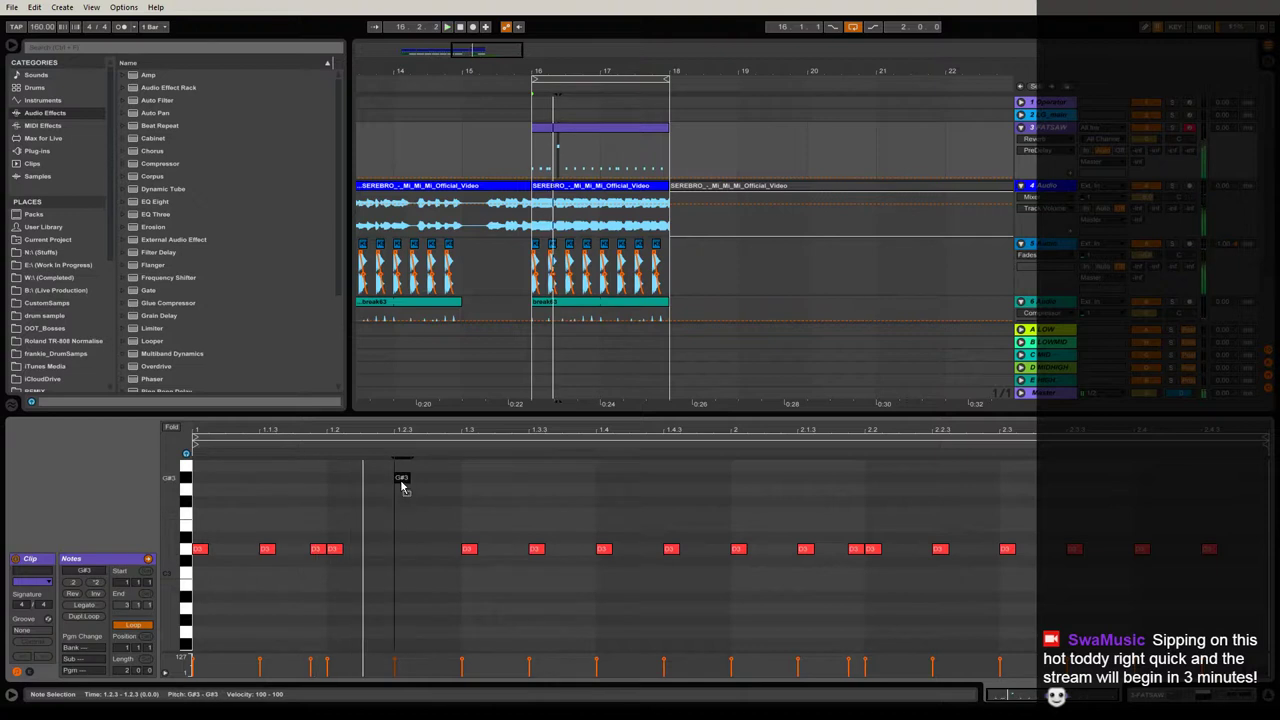
left_click_drag(172, 528, 138, 551)
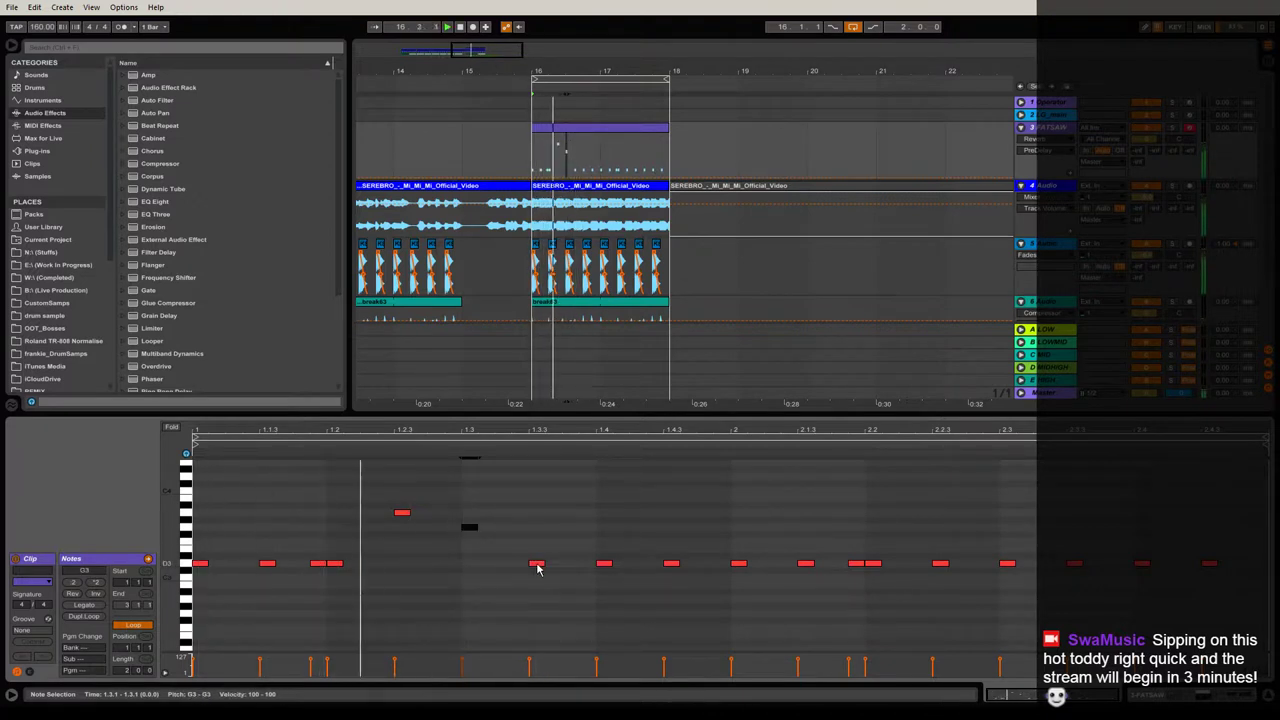
left_click_drag(537, 568, 538, 611)
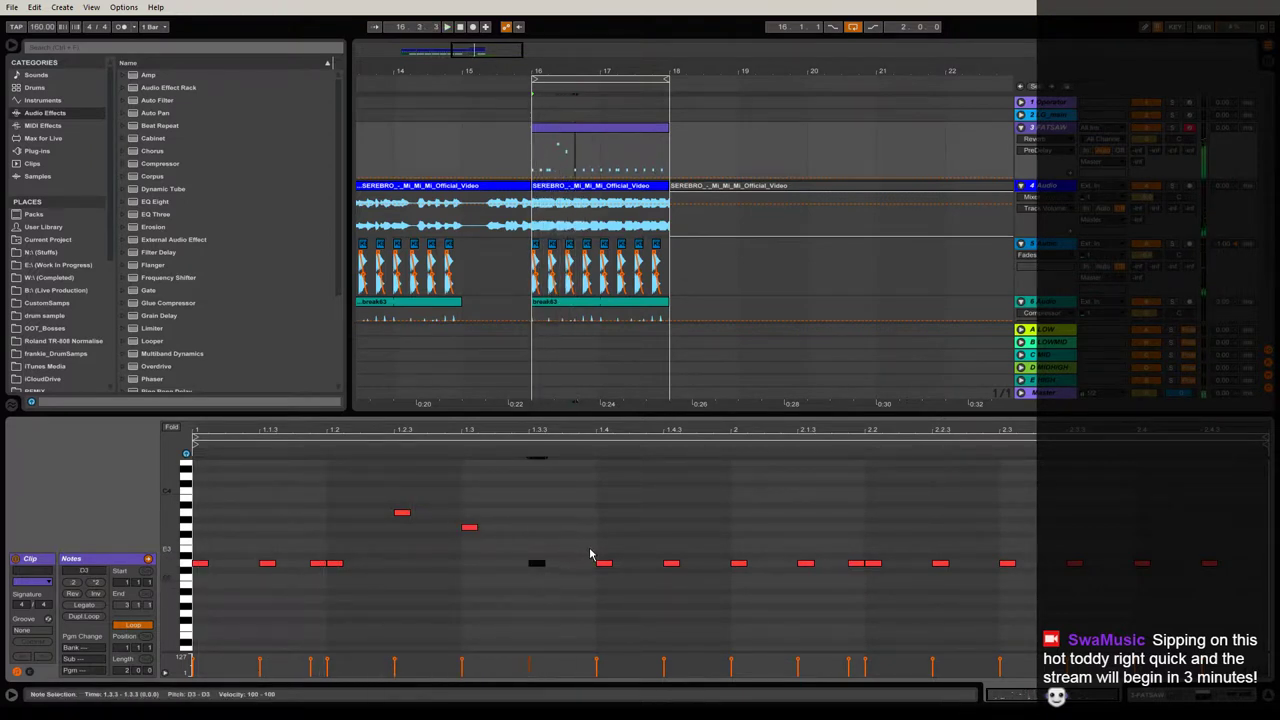
key("space")
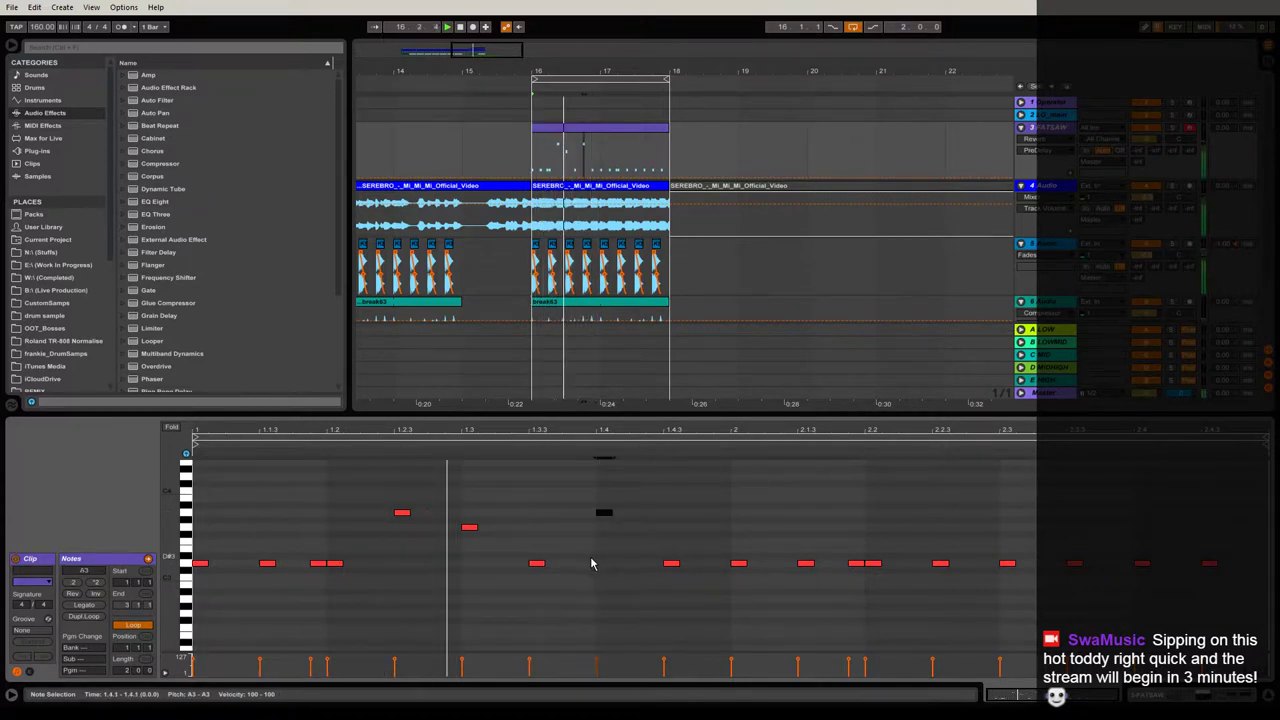
Solo the FATSAW track and replay its note pattern from bar 16.
key("space")
key("space")
key("space")
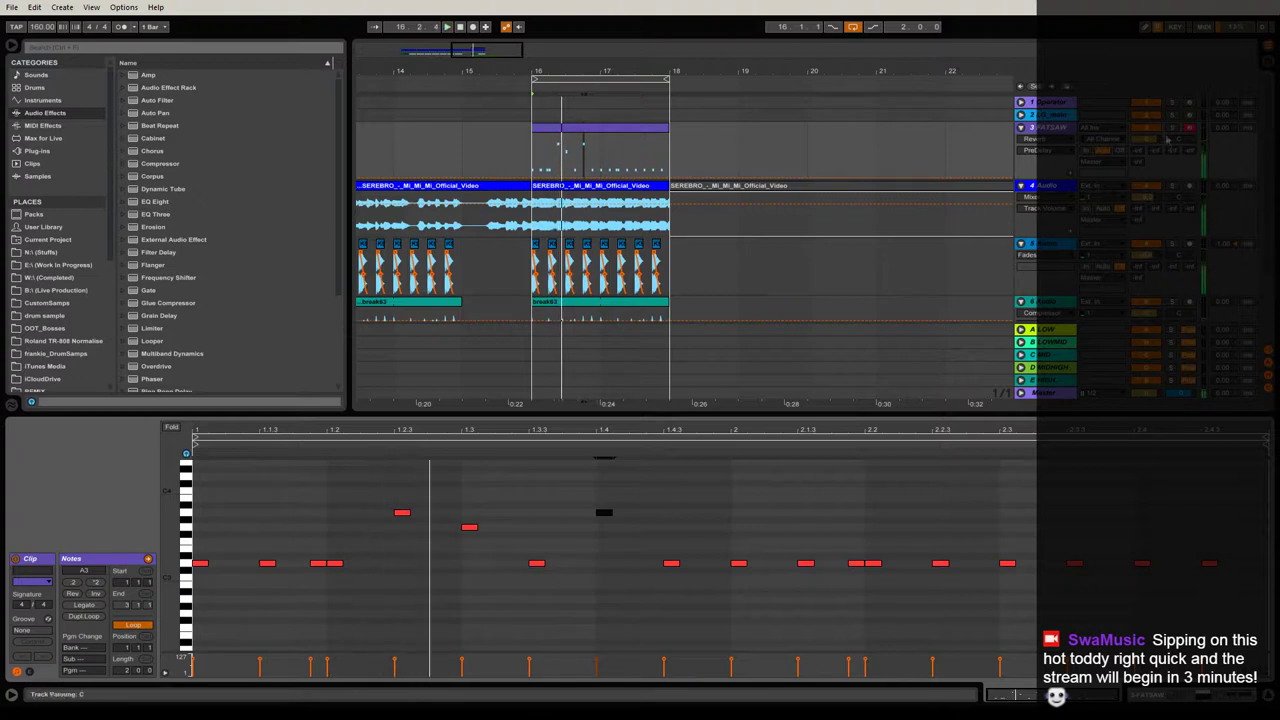
left_click(1172, 128)
key("space")
key("space")
key("space")
key("space")
key("space")
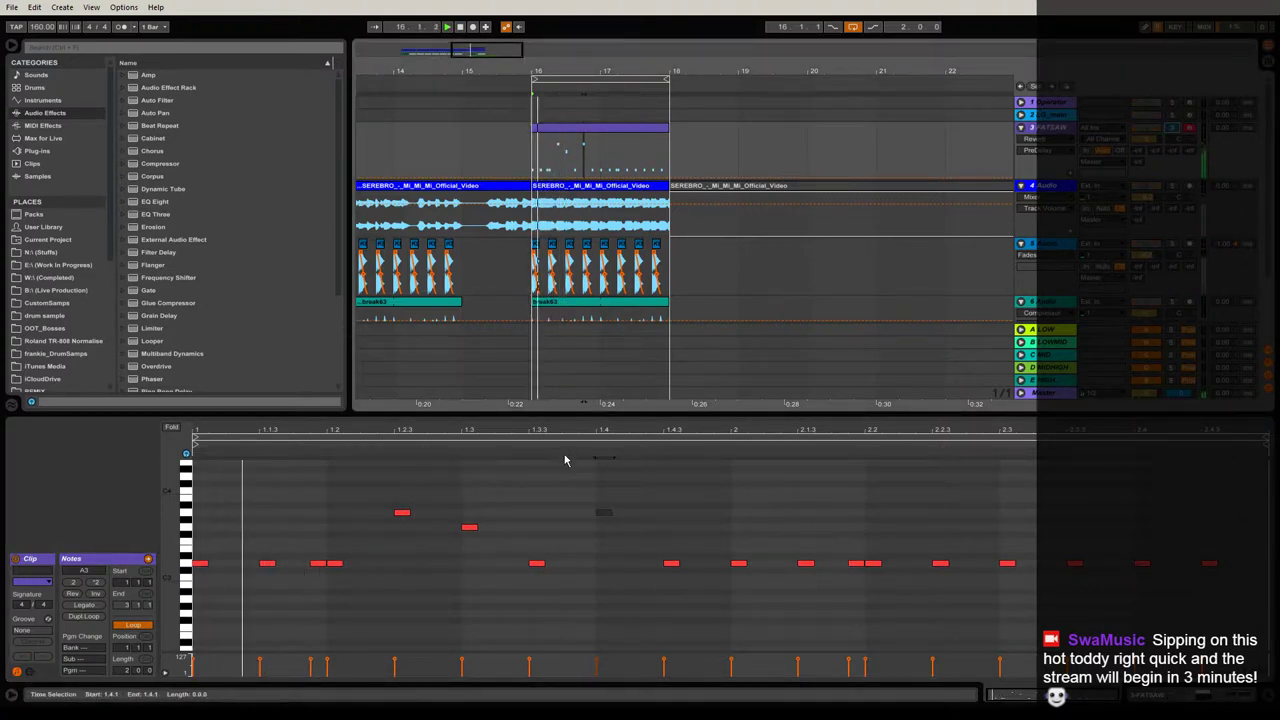
key("space")
key("space")
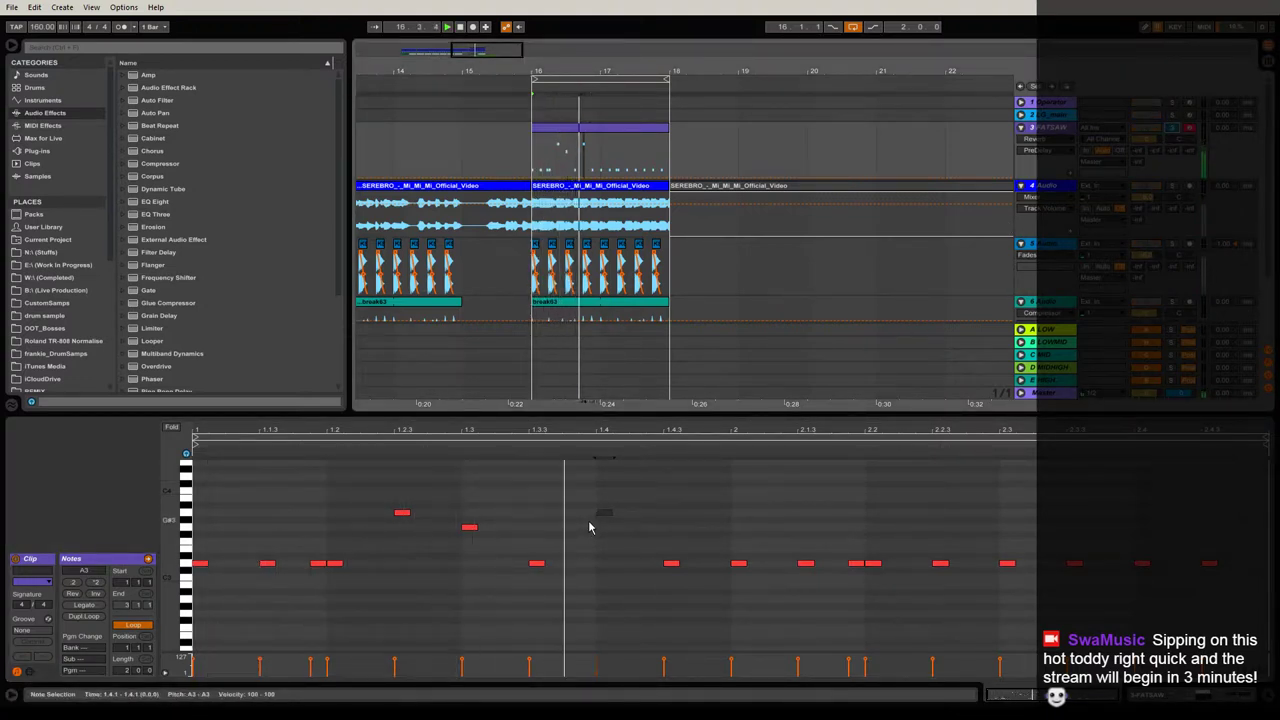
Move the FATSAW notes at 1.3.3 to A3 and 1.4.1 to G3, trying other pitches for the 1.4.3 note before returning it to D3.
left_click(537, 565)
left_click_drag(537, 567, 538, 545)
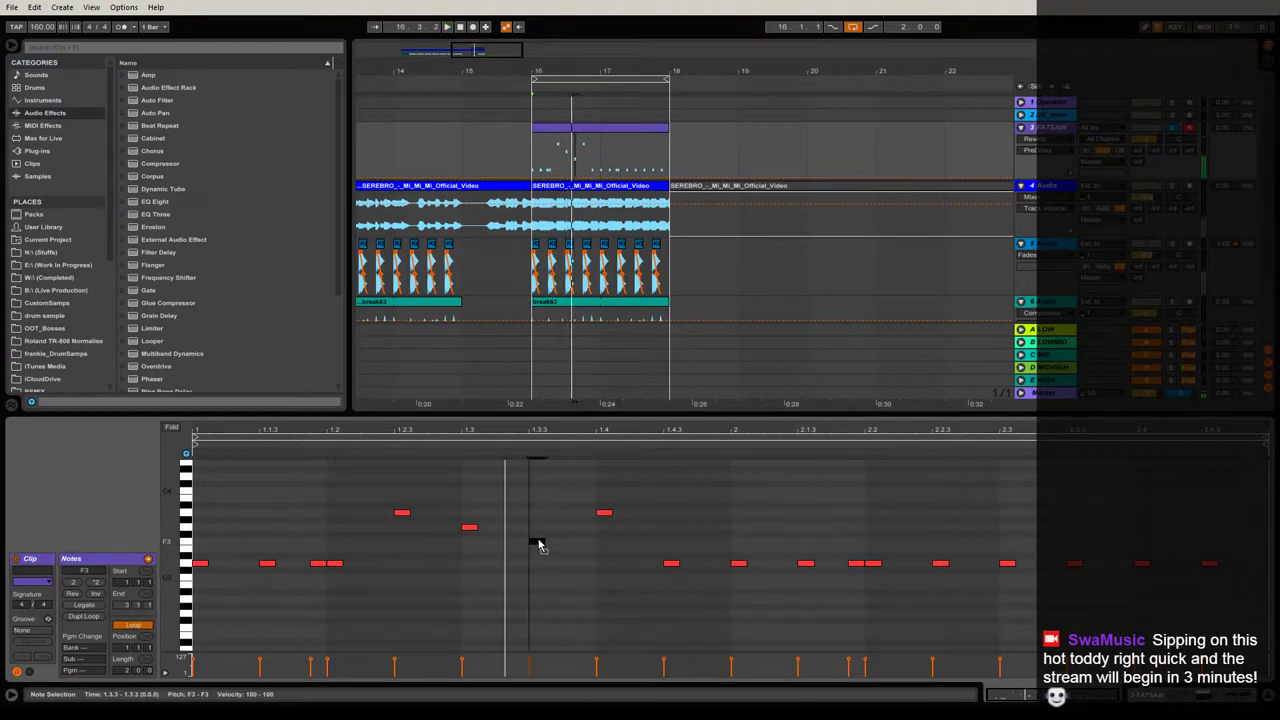
key("space")
key("space")
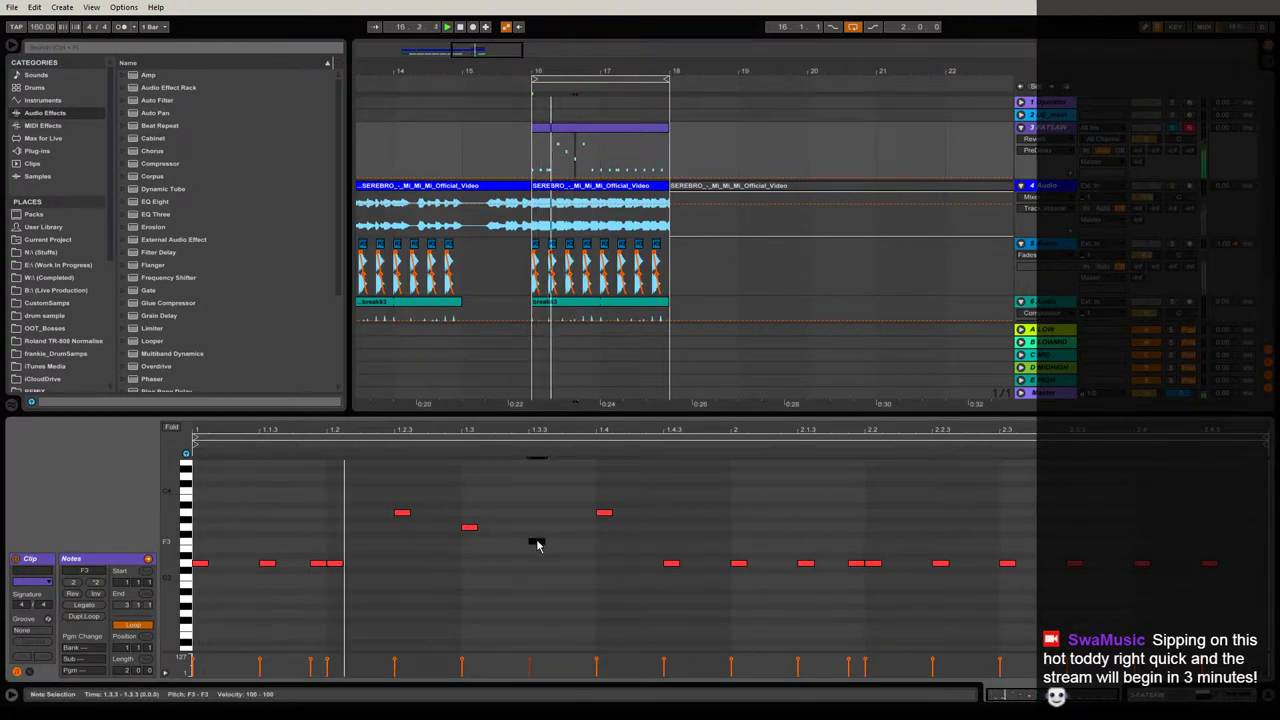
left_click_drag(531, 543, 601, 529)
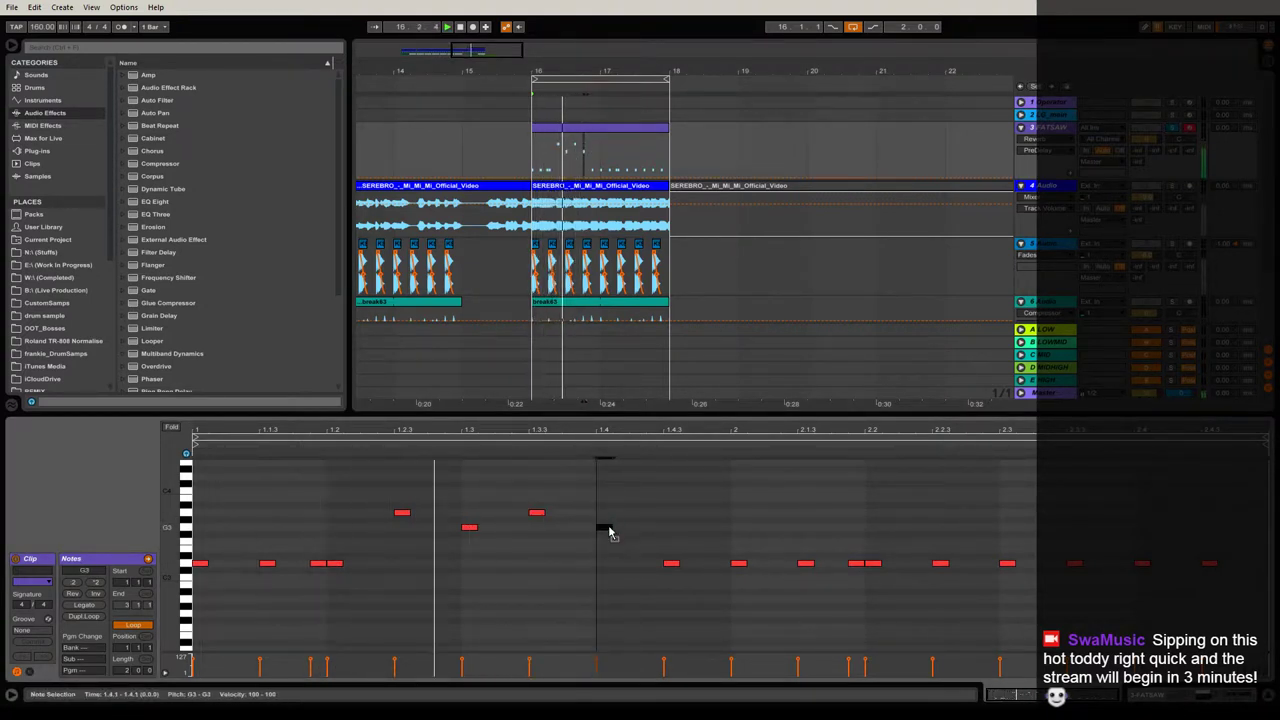
left_click_drag(671, 564, 672, 543)
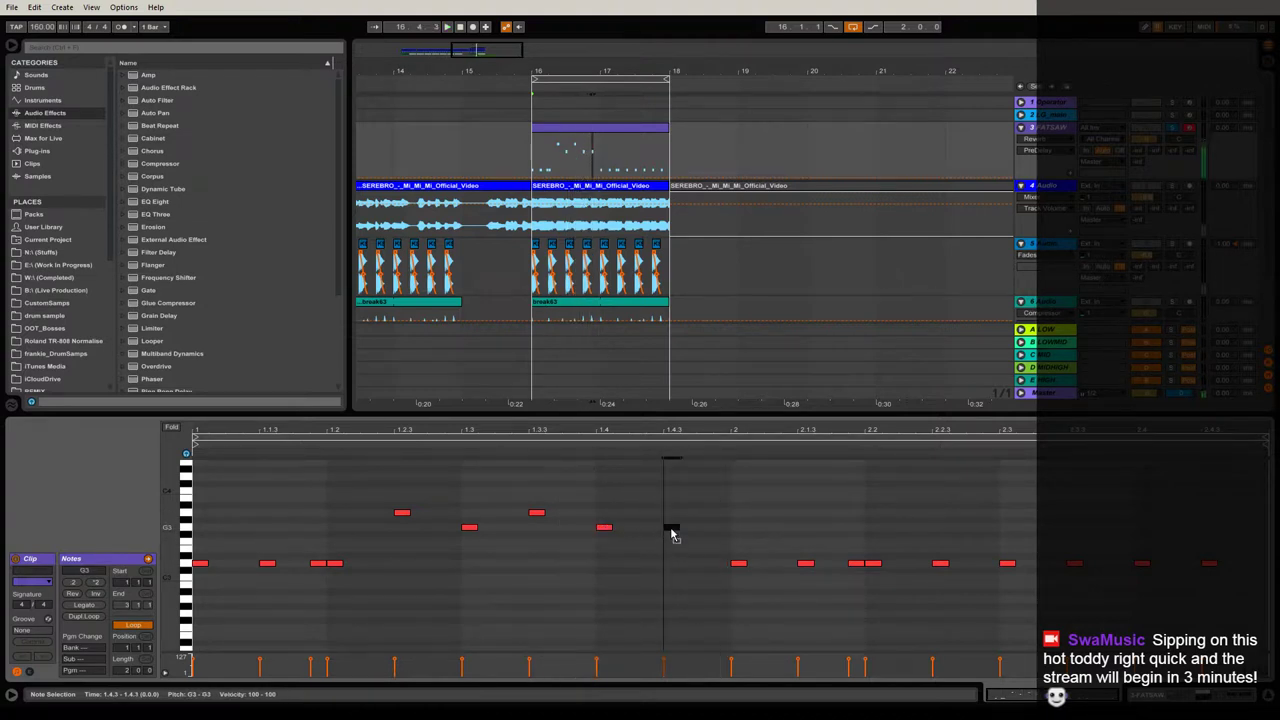
key("space")
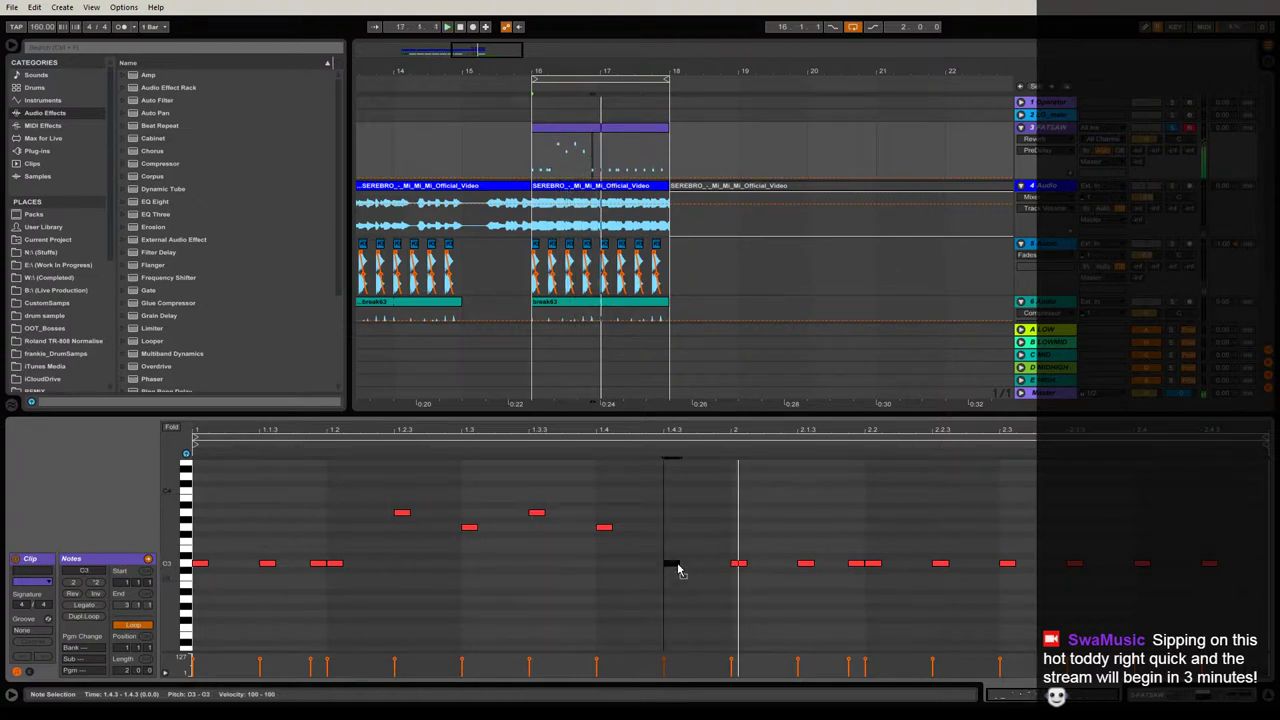
Raise the FATSAW notes from 2.1.1 through 2.2.3 to F3 and shift the extra short notes earlier to start at 1.1.4 and 2.1.4.
left_click(738, 564)
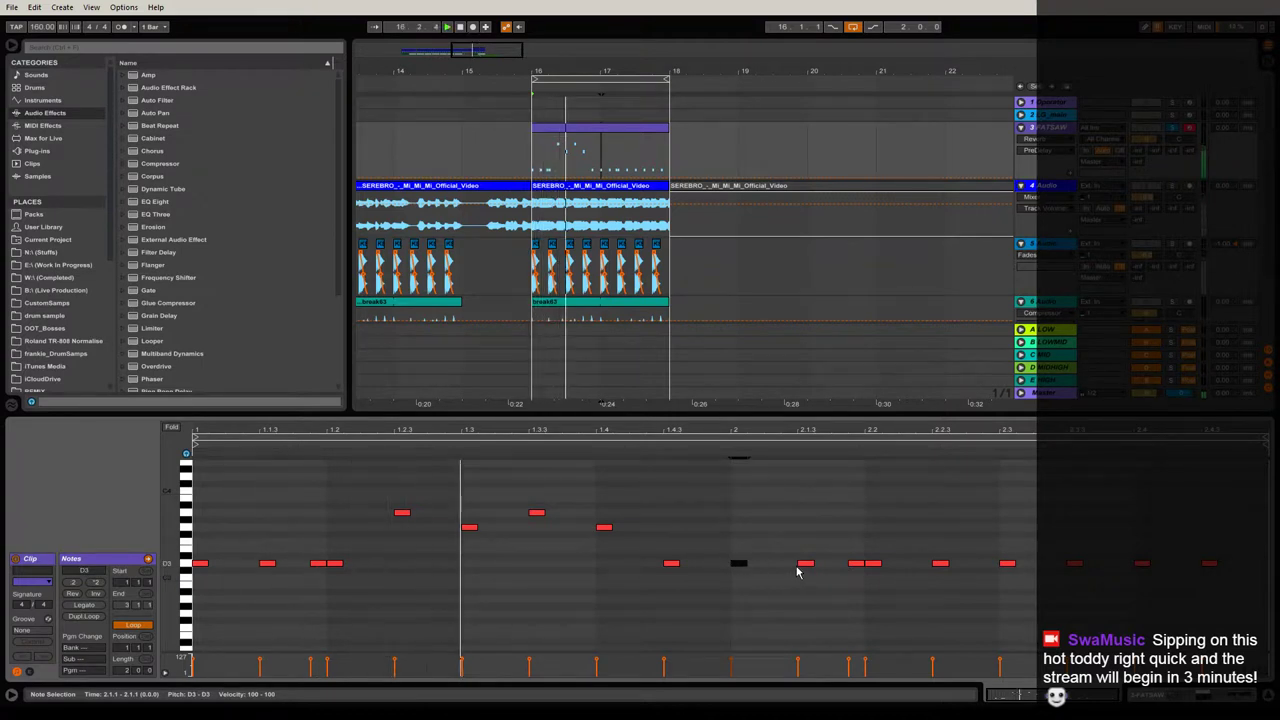
left_click(318, 564)
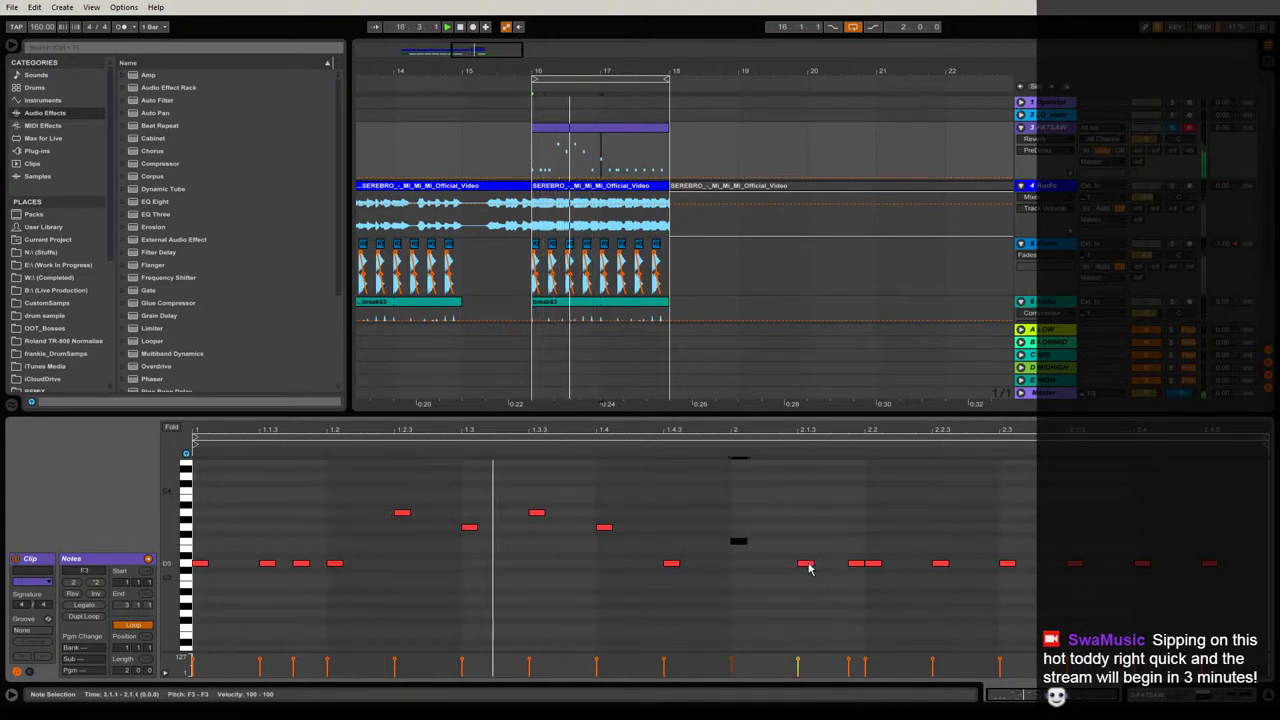
left_click_drag(800, 545, 845, 584)
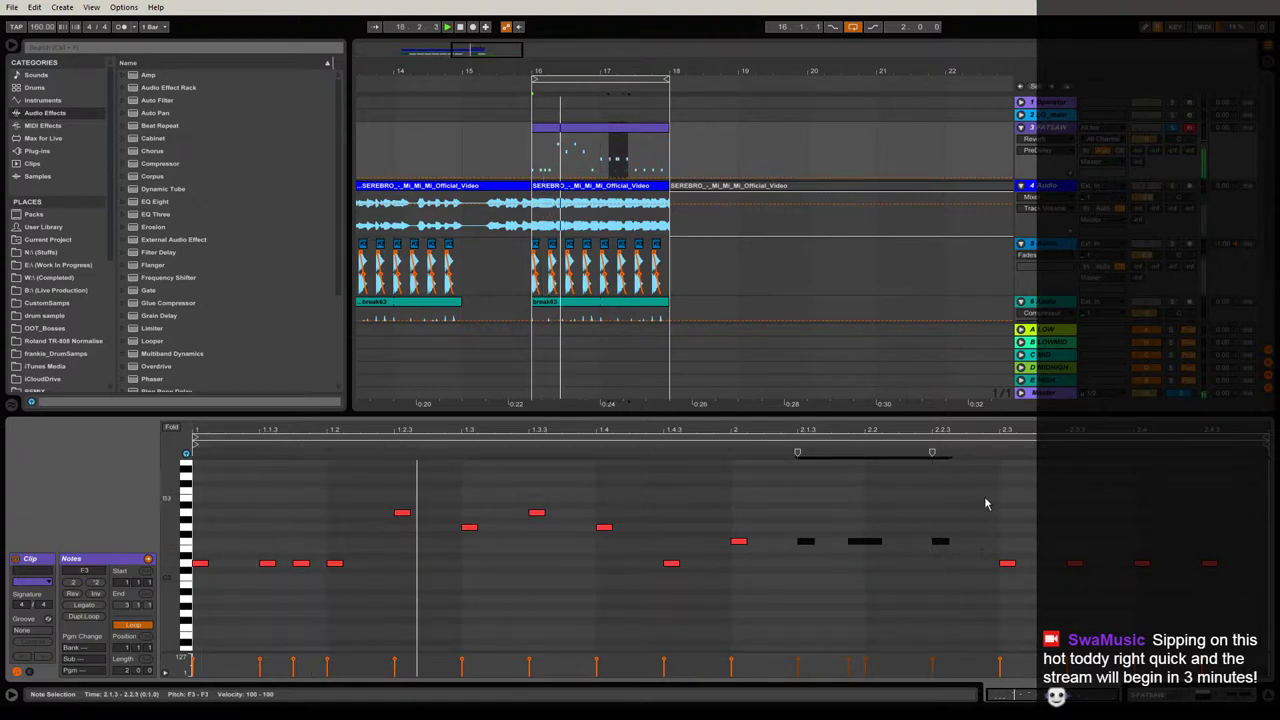
left_click(842, 545)
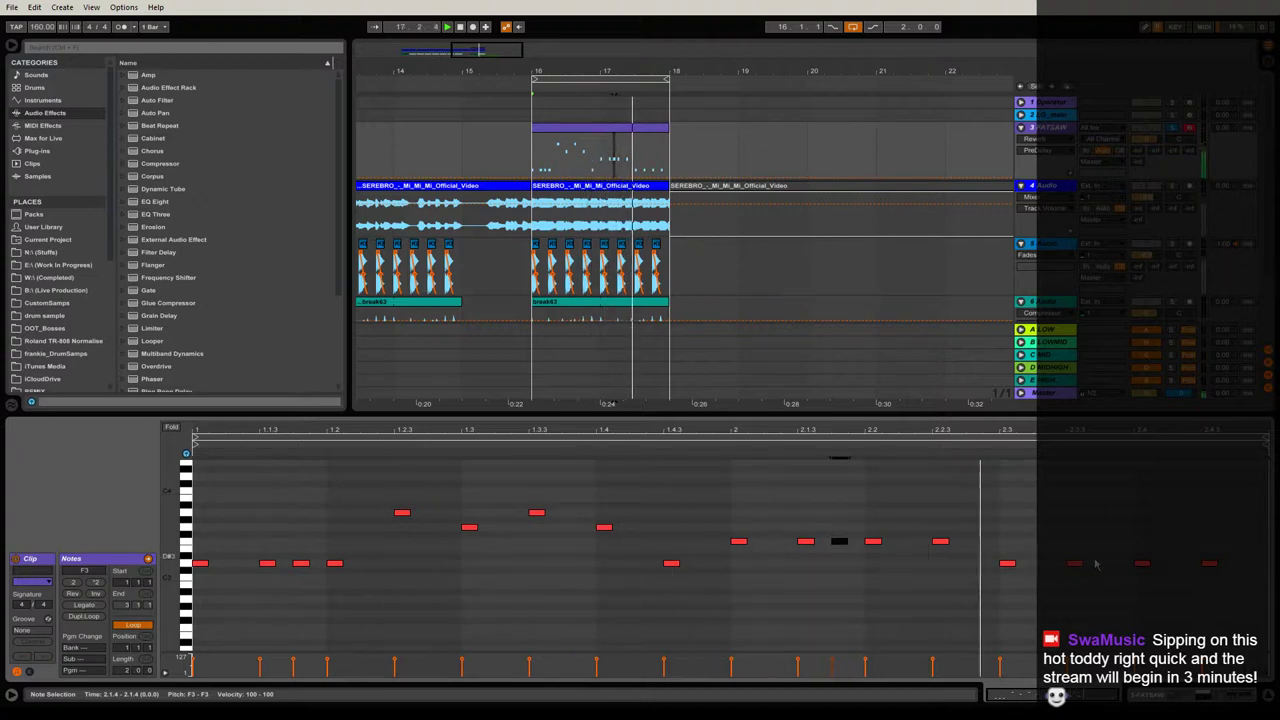
Lower the FATSAW notes from 2.3.1 through 2.4.3 to C3, add an F3 note at 2.4.4, and replay the pattern.
left_click_drag(1003, 538, 1158, 600)
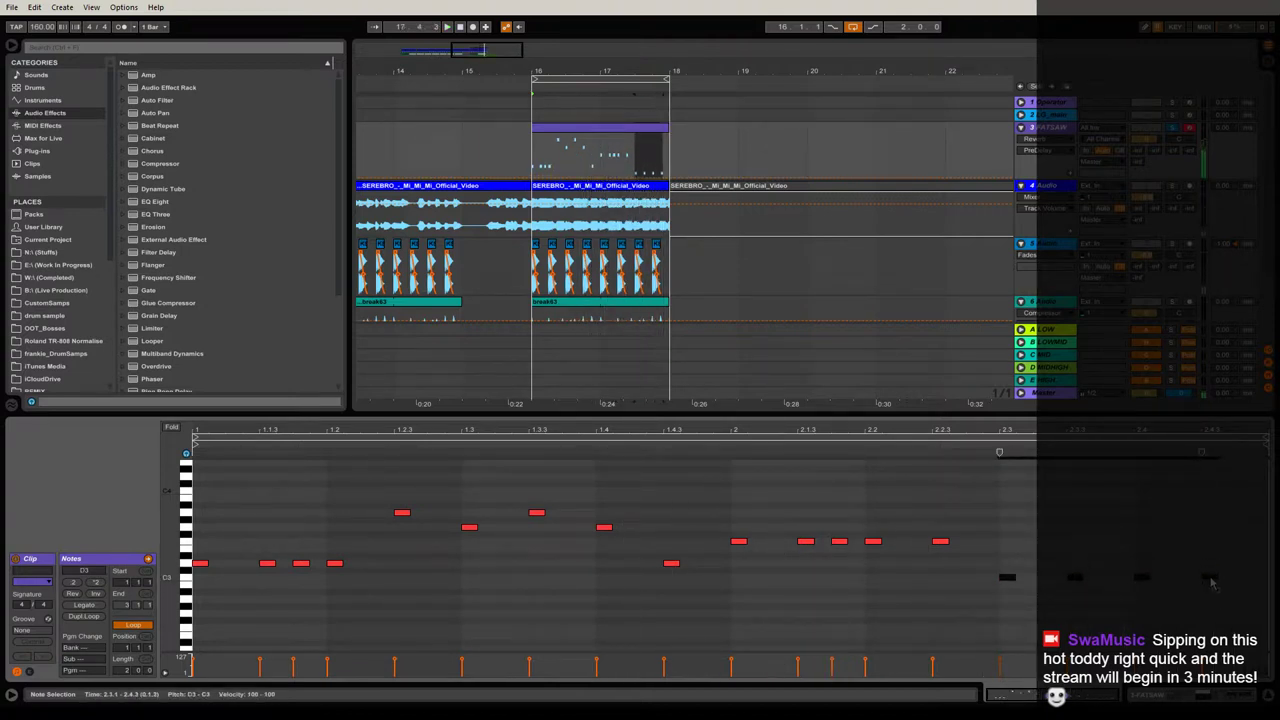
left_click(1210, 575)
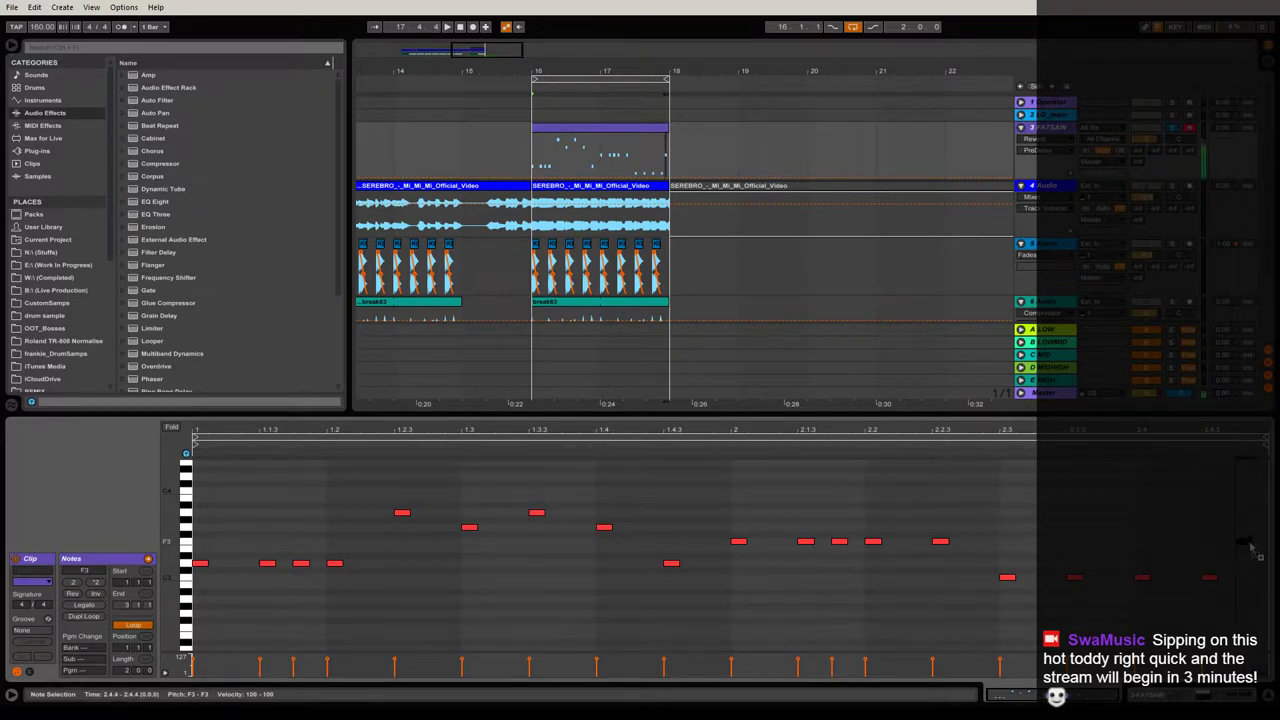
key("space")
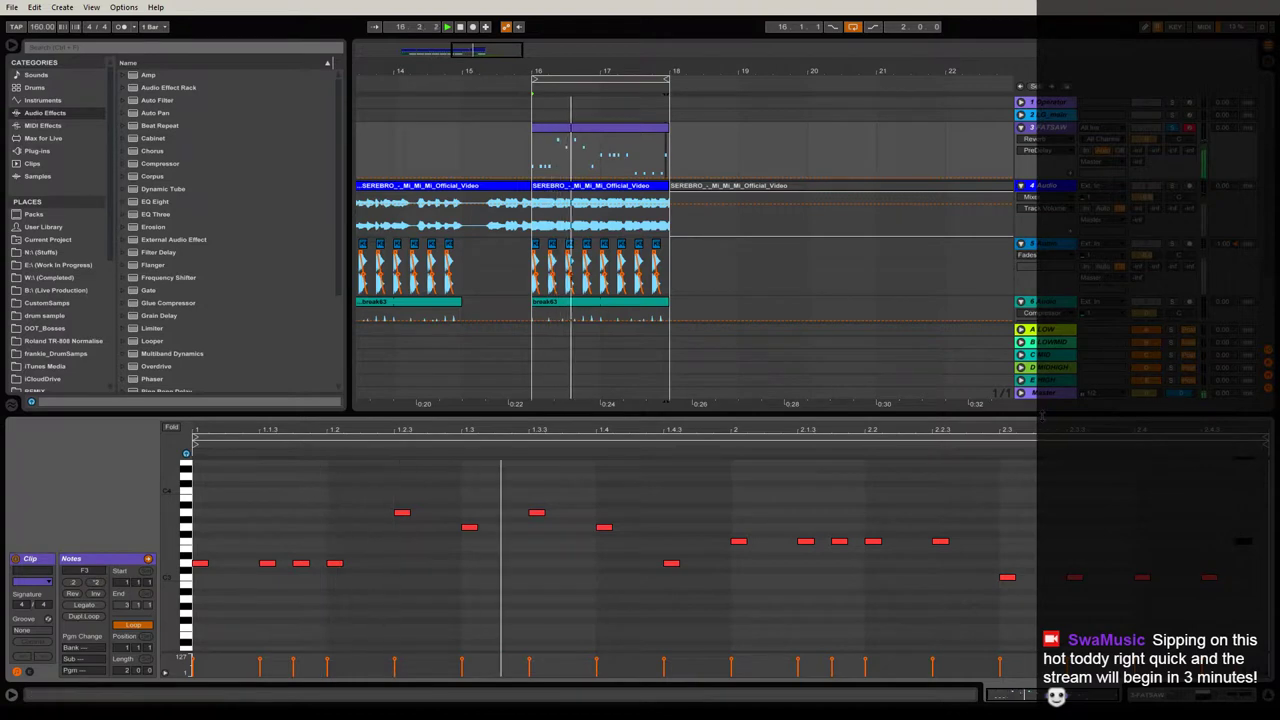
Set the Reverb on the FATSAW track to a 6.24 s decay time and 30 % dry/wet.
key("ctrl+alt+l")
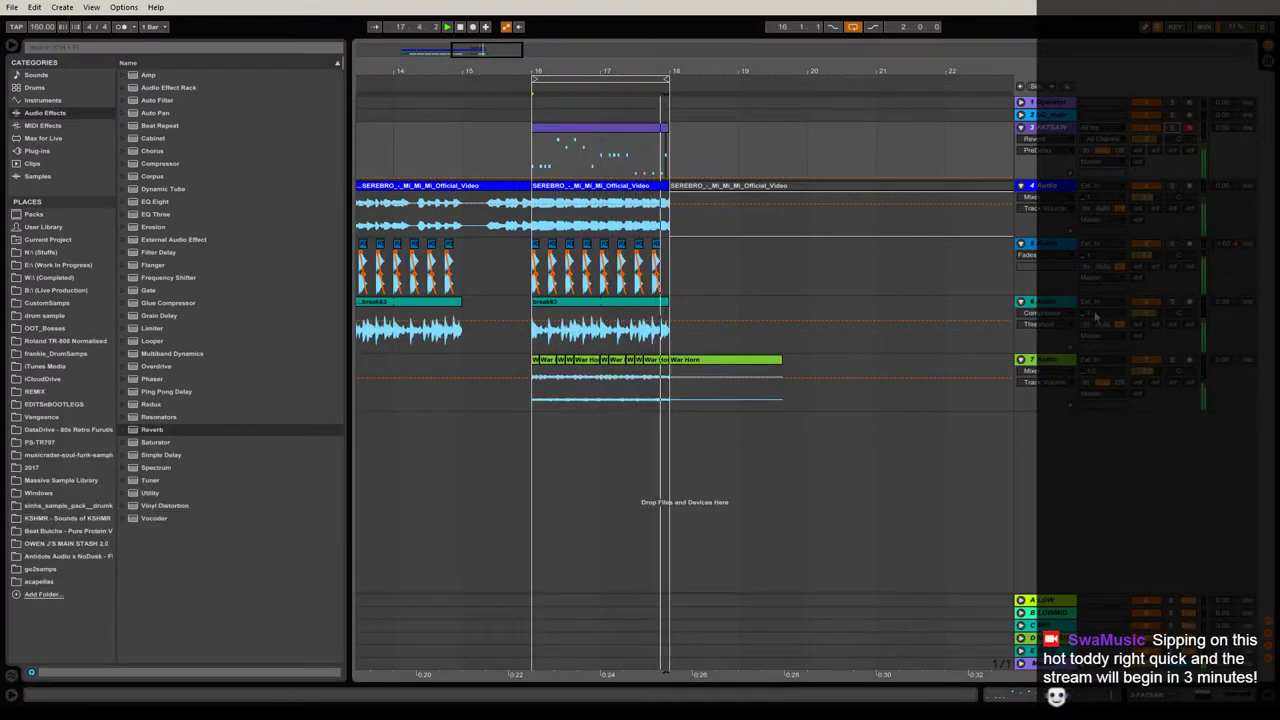
mouse_move(648, 71)
left_mouse_down()
mouse_move(646, 84)
mouse_move(620, 71)
mouse_move(646, 65)
left_mouse_up()
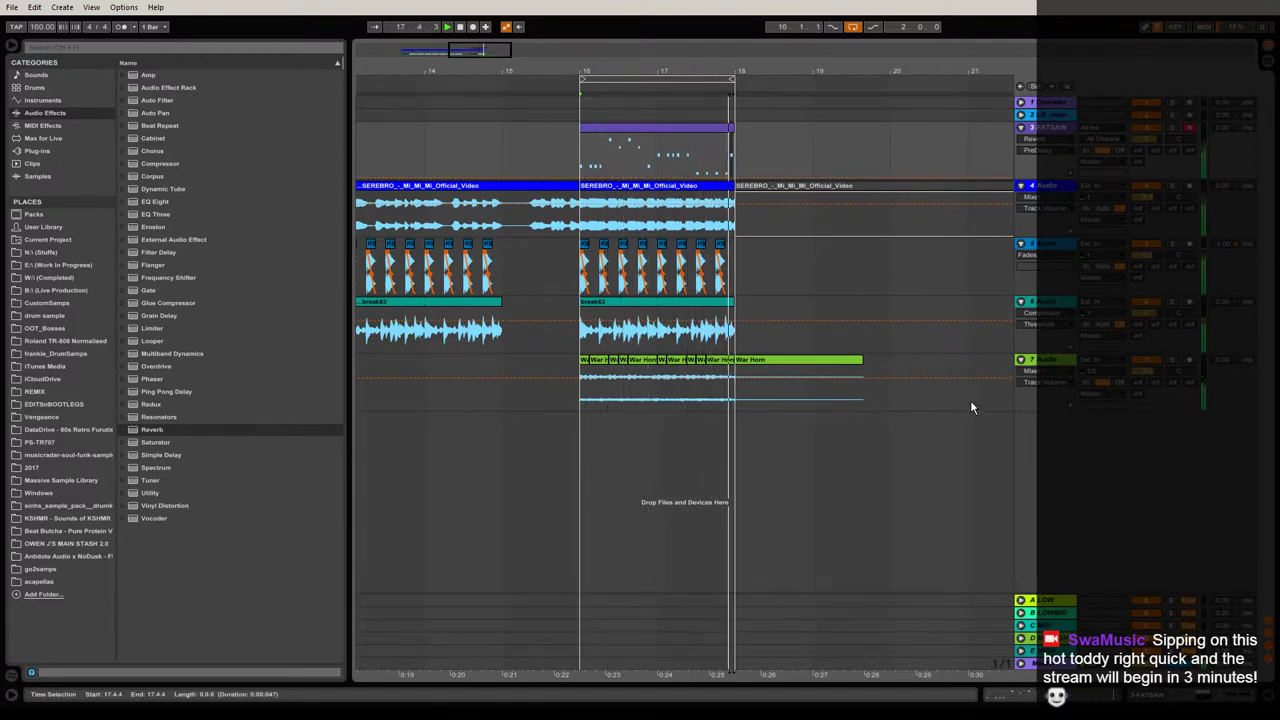
left_click_drag(677, 76, 718, 52)
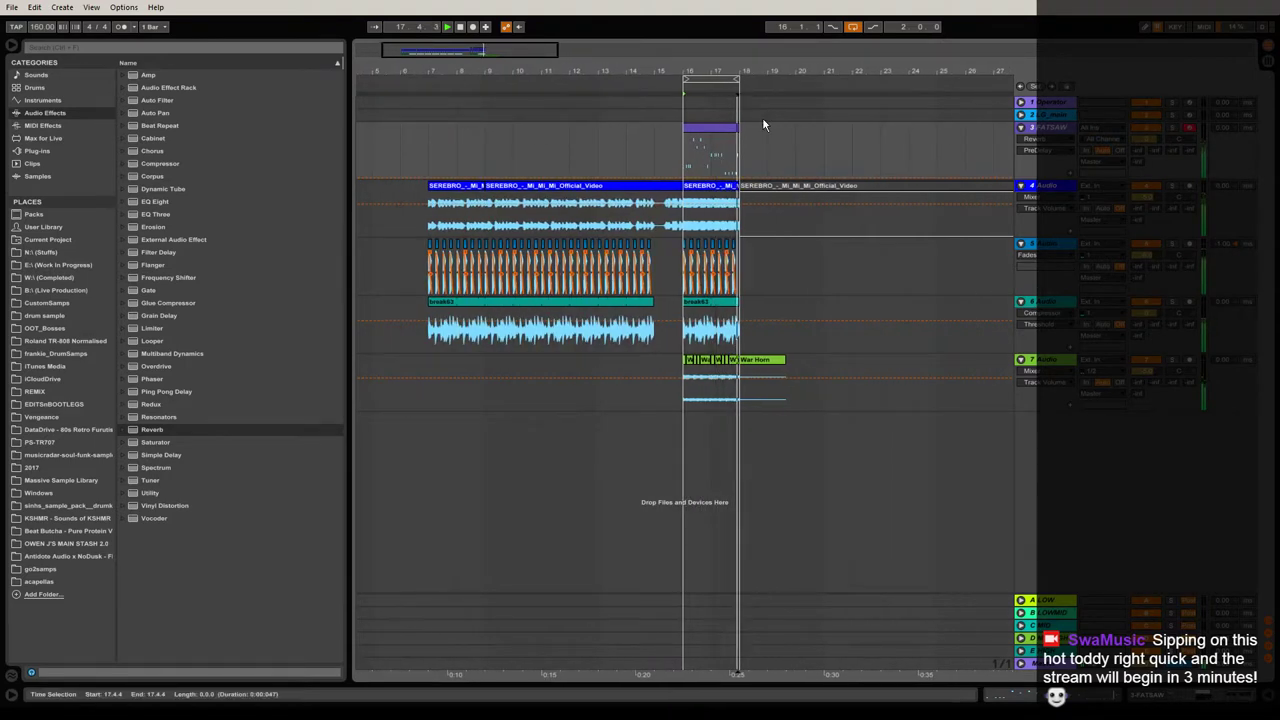
double_click(1054, 128)
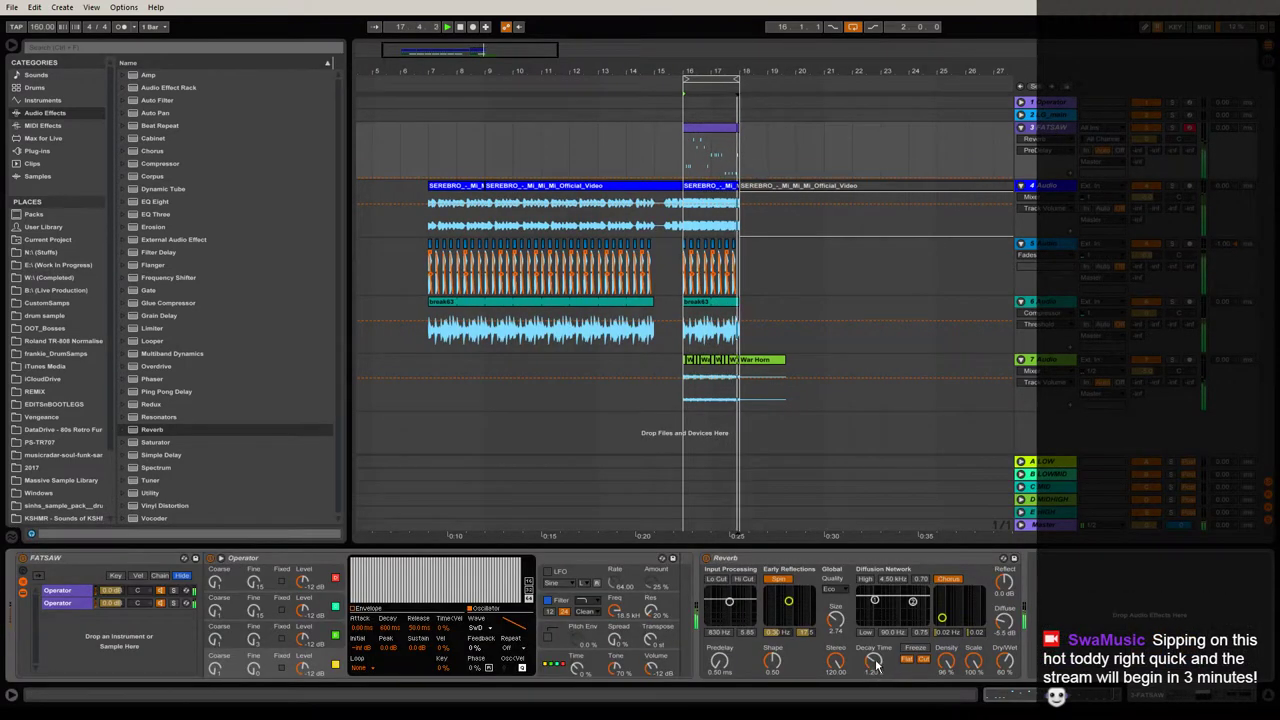
left_click_drag(874, 662, 874, 655)
left_click_drag(1004, 661, 1004, 673)
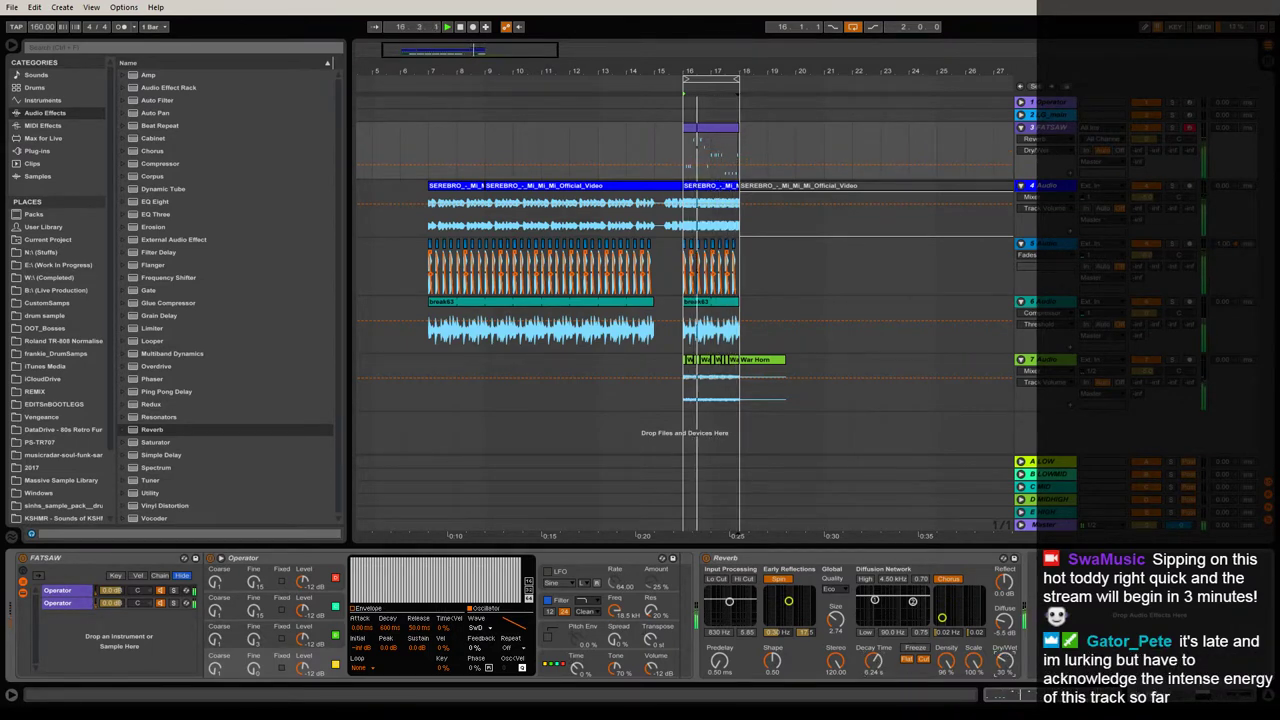
Hide the browser, stop playback and reopen the FATSAW clip's notes for editing.
left_click(12, 45)
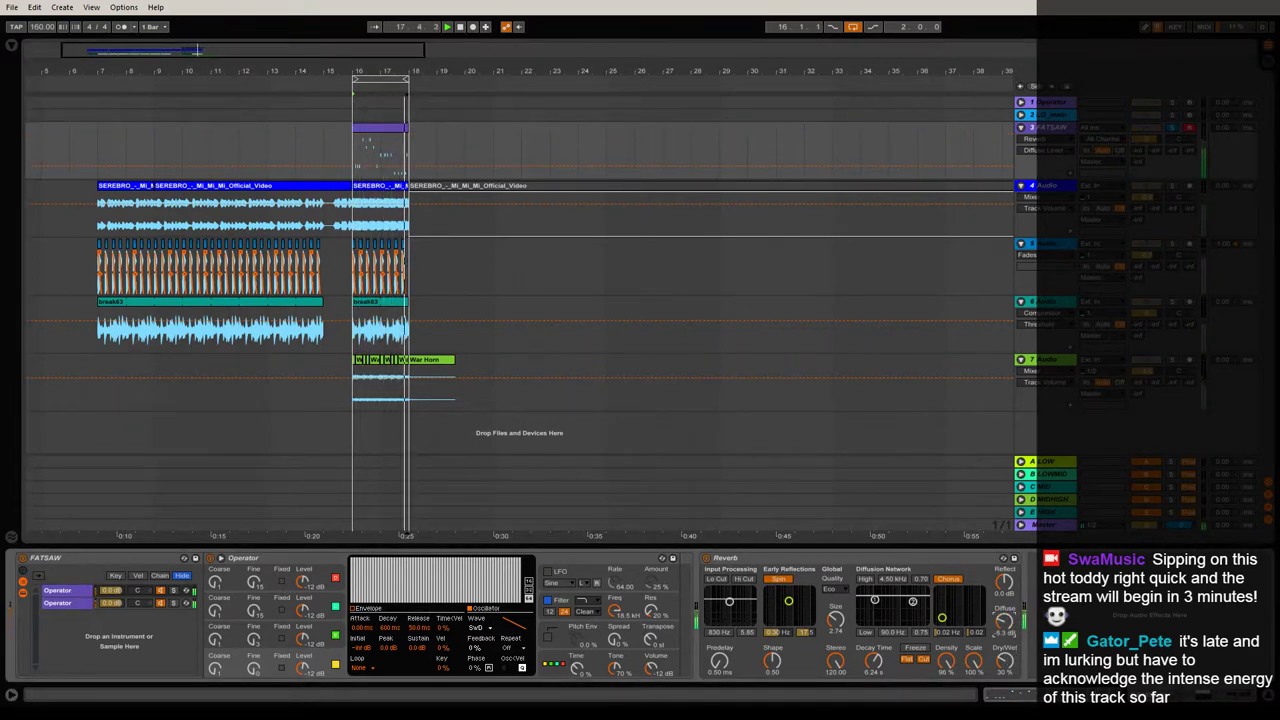
left_click(1268, 695)
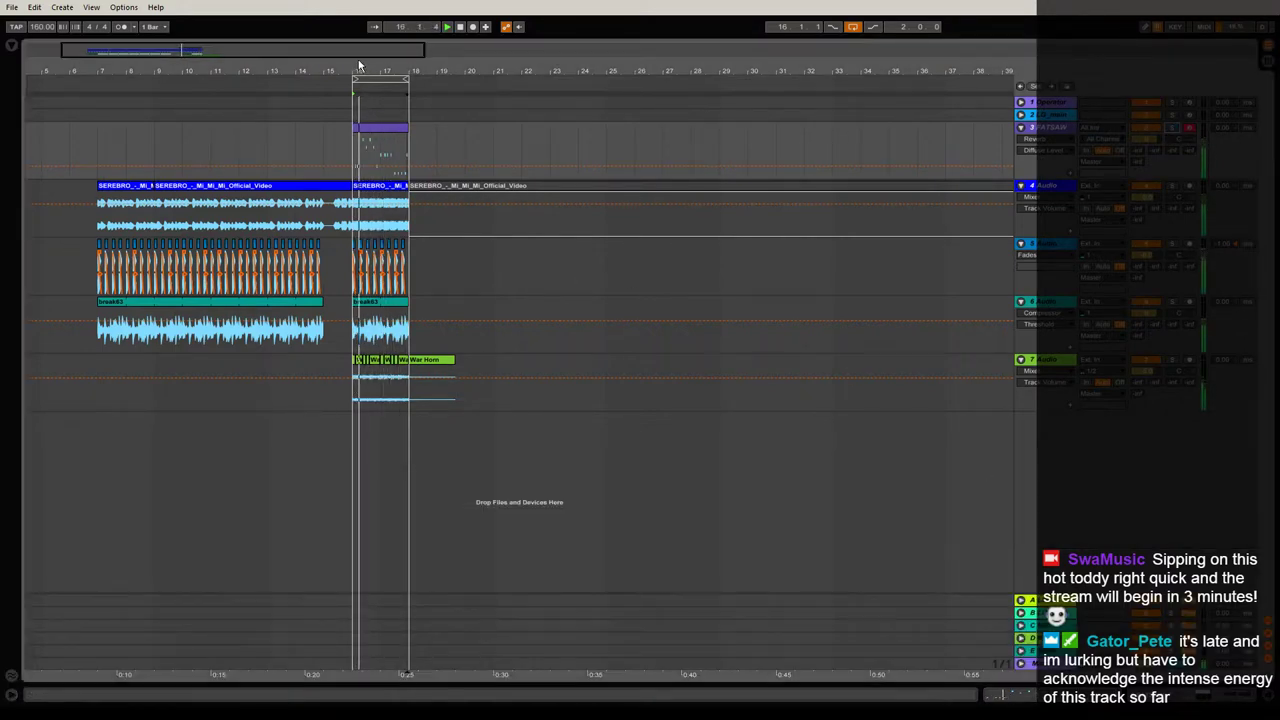
left_click_drag(360, 68, 618, 94)
key("space")
double_click(657, 129)
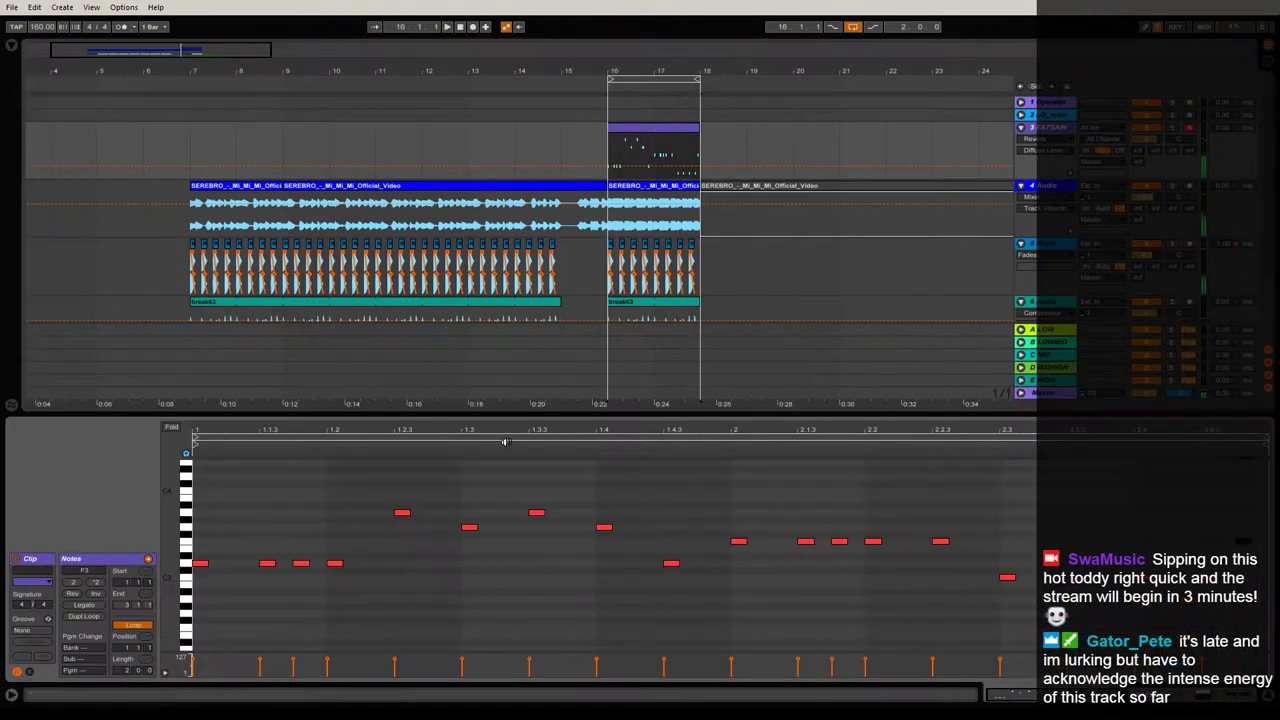
Add a D1 note at 1.1.1 in the FATSAW clip, stretch it across both bars, and replay the pattern.
left_click_drag(167, 548, 164, 495)
left_click(197, 617)
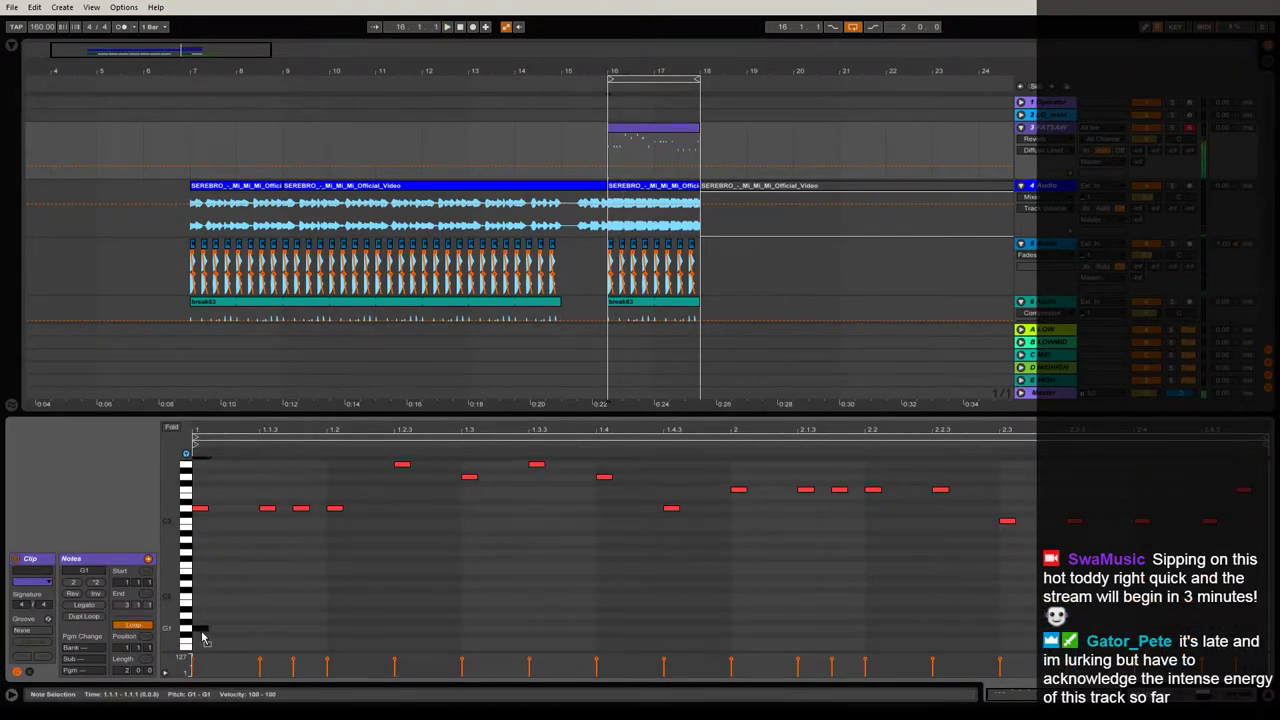
scroll(200, 655, "down", 2)
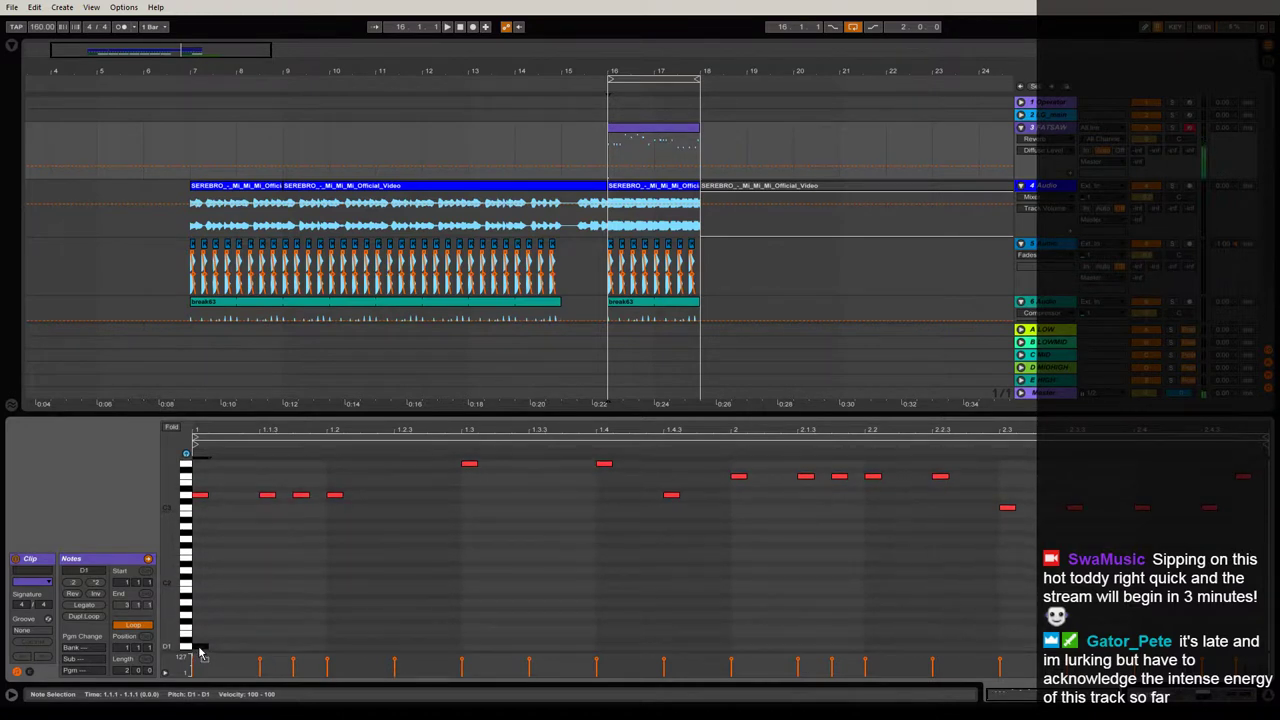
scroll(222, 628, "down", 3)
key("space")
key("space")
key("space")
left_click_drag(208, 607, 1245, 465)
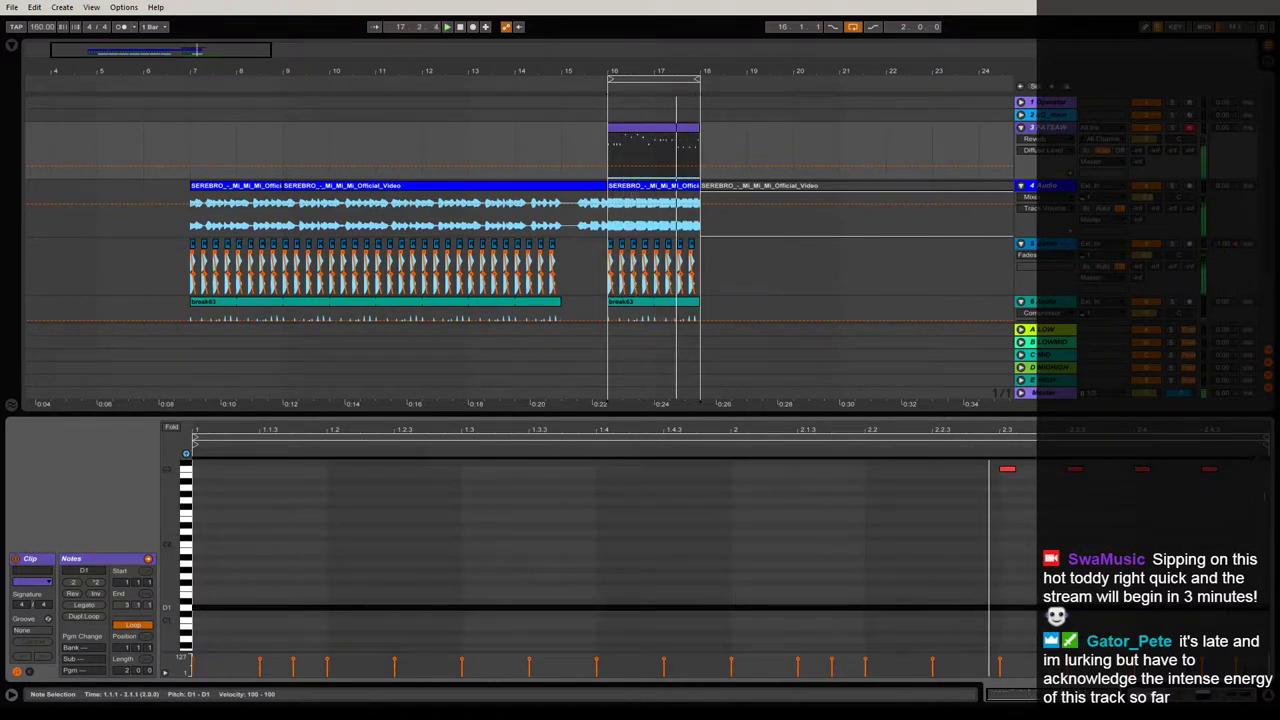
key("space")
Lower the sustained two-bar bass note in the FATSAW clip by one octave to D0 and close the note editor.
left_click_drag(652, 600, 658, 632)
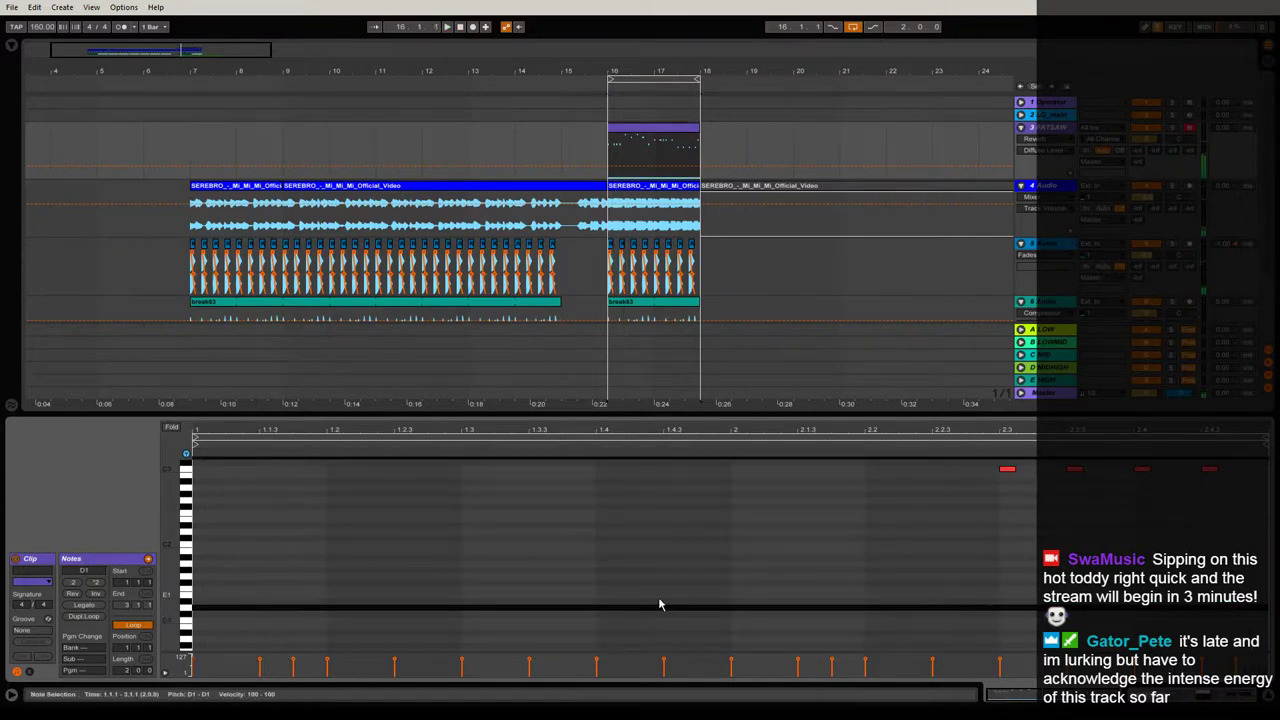
key("shift+Down")
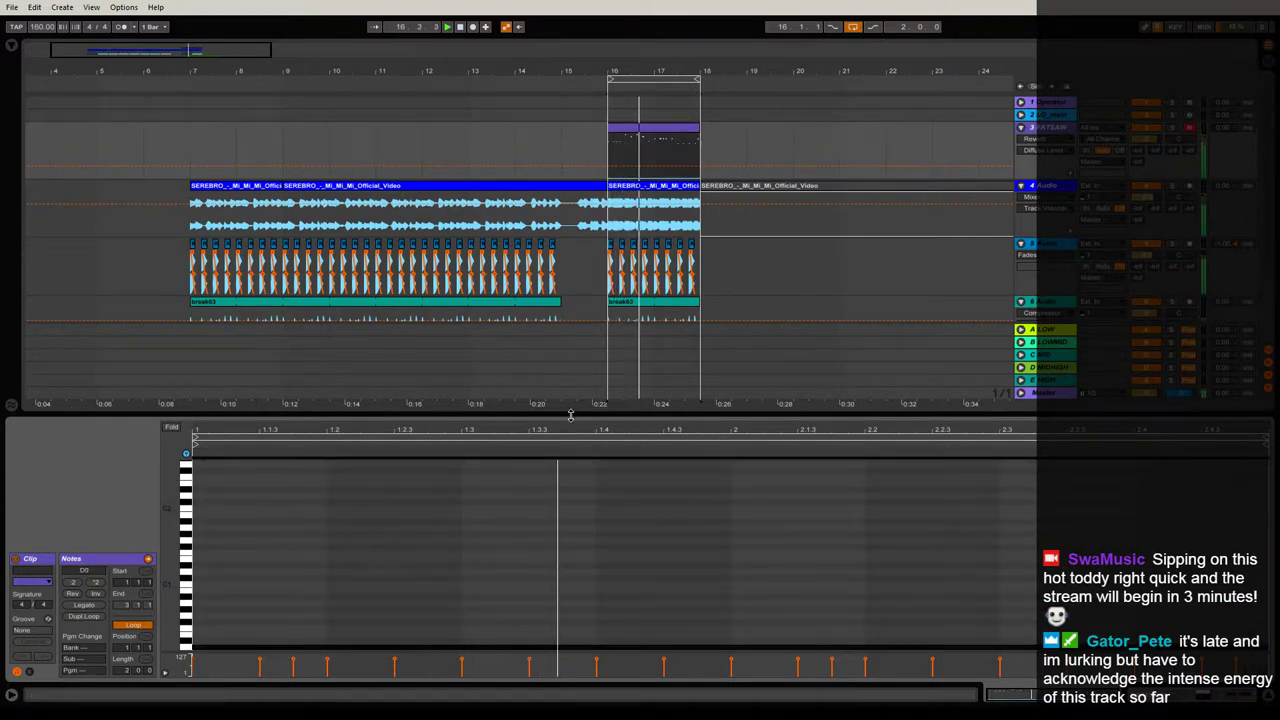
left_click_drag(571, 415, 574, 630)
Copy the sidechained Compressor from the SEREBRO audio track to the end of the FATSAW device chain.
double_click(1053, 128)
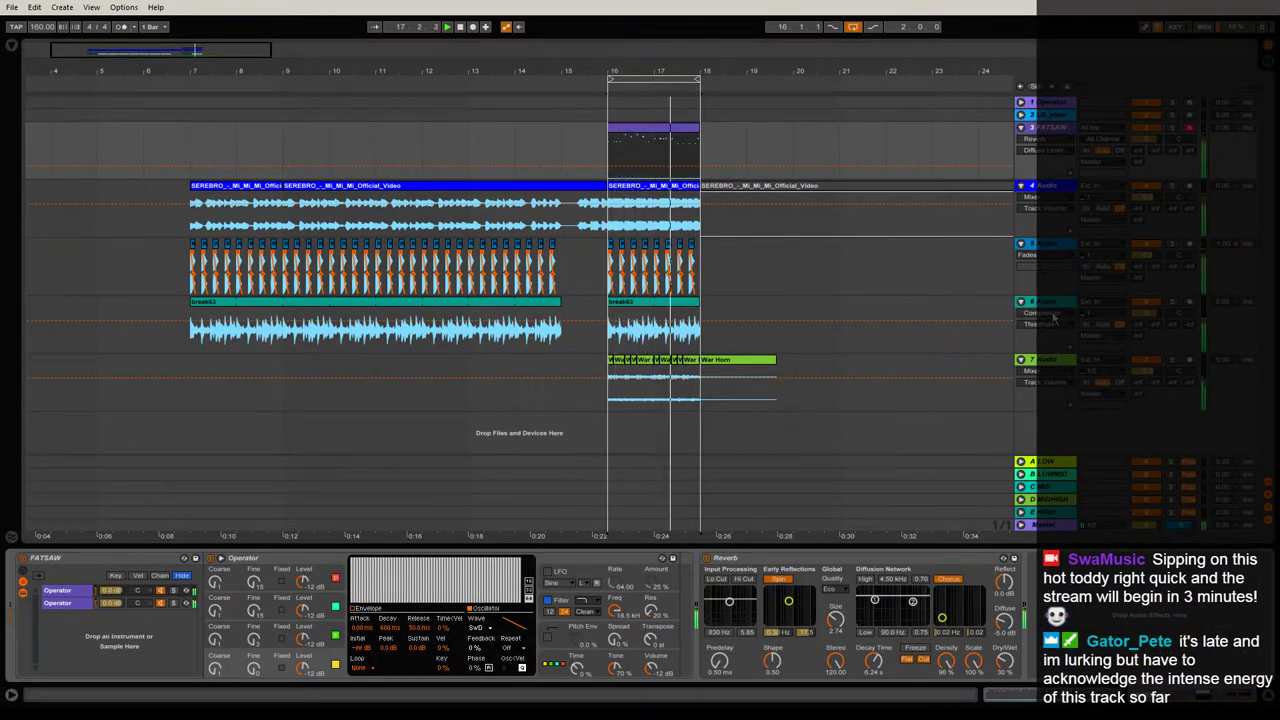
left_click(1046, 252)
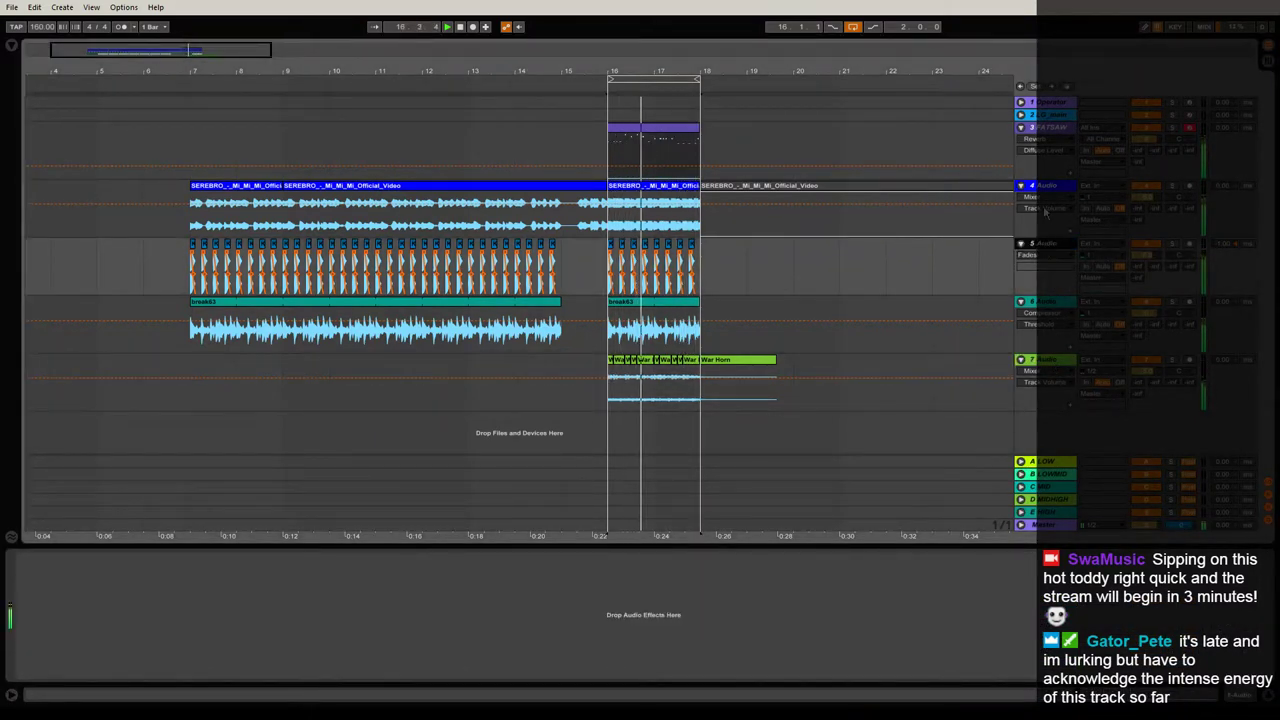
left_click(1045, 187)
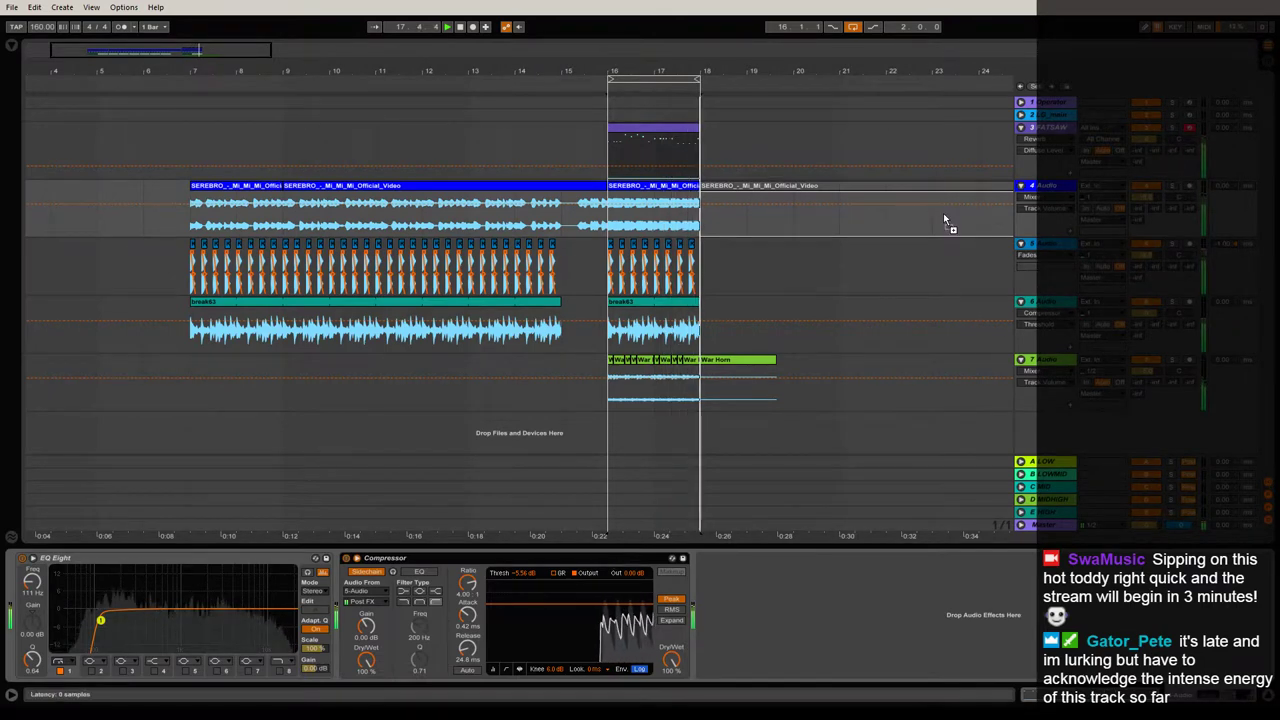
left_click_drag(1056, 134, 1056, 134)
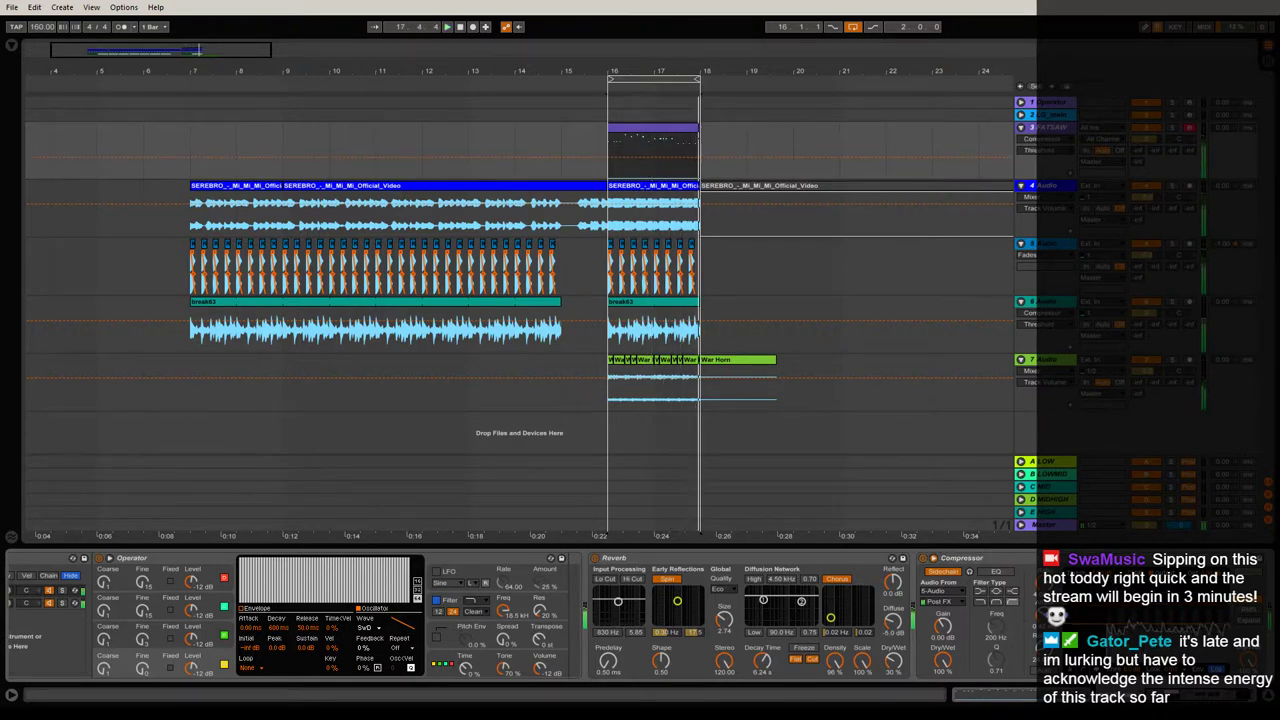
key("ctrl+alt+l")
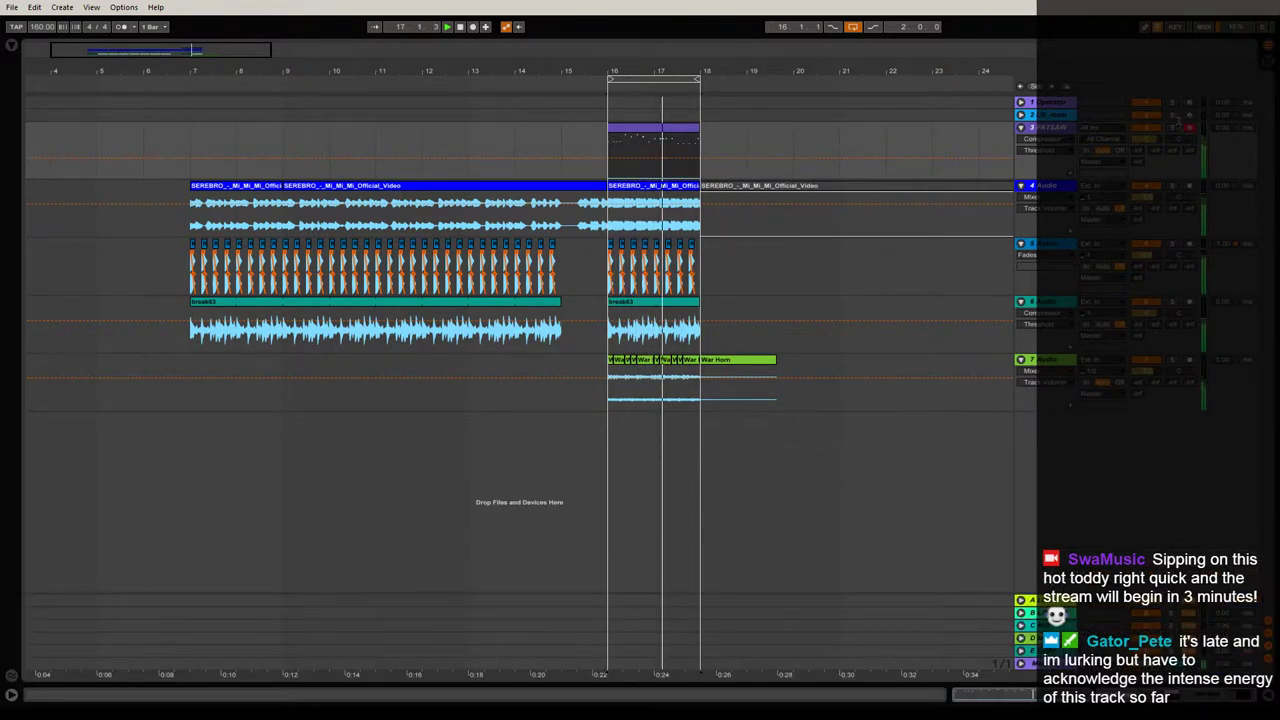
Open the War Horn track's device chain and replay the full section from bar 16.
double_click(1046, 360)
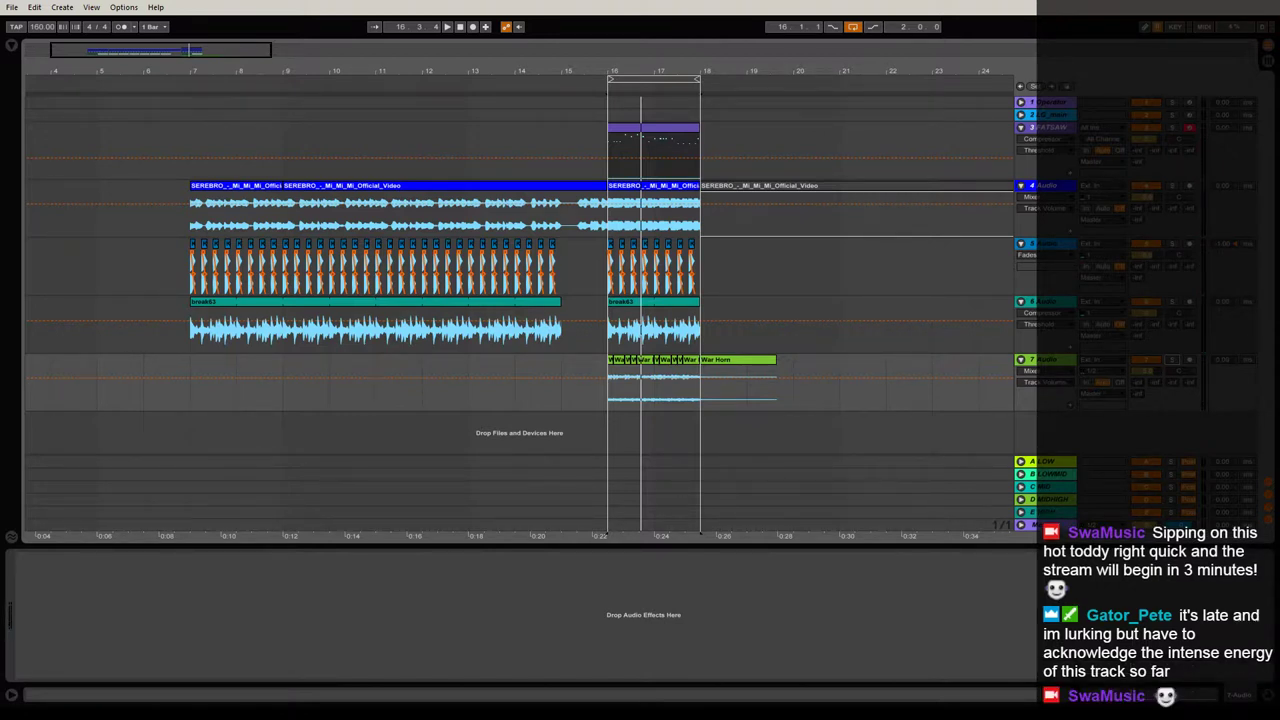
left_click(630, 402)
key("space")
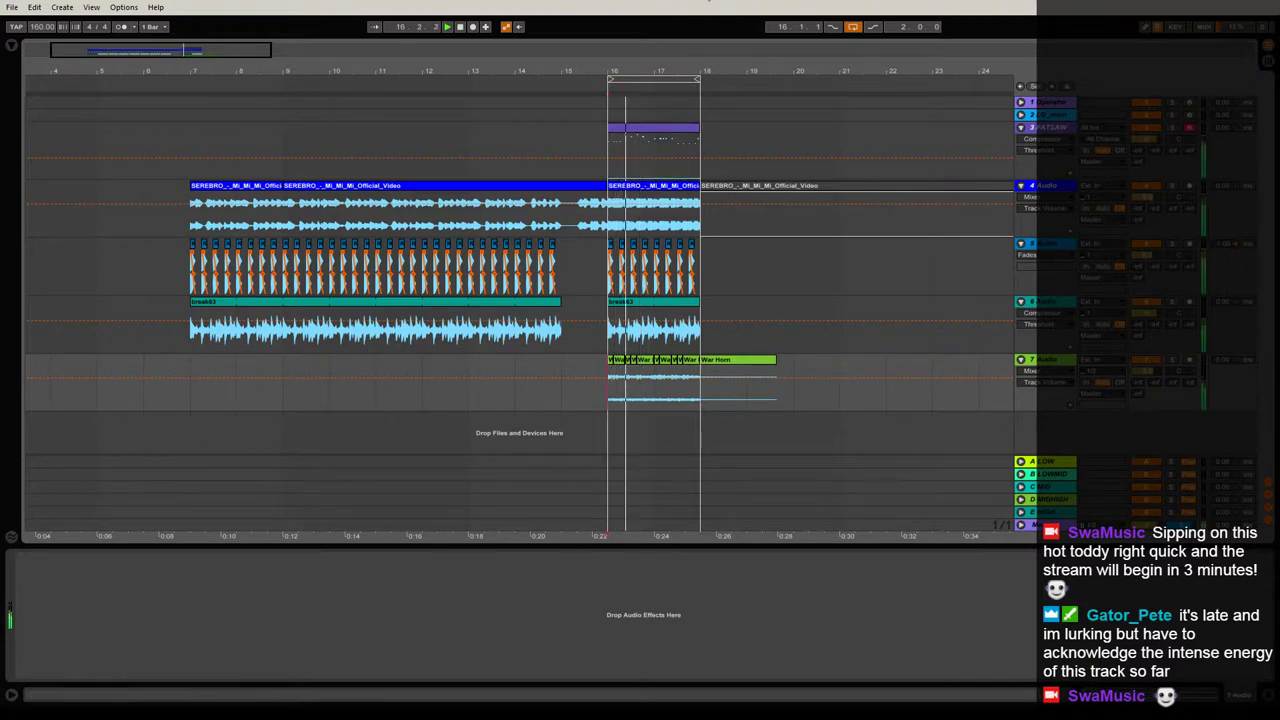
key("minus")
key("space")
key("plus")
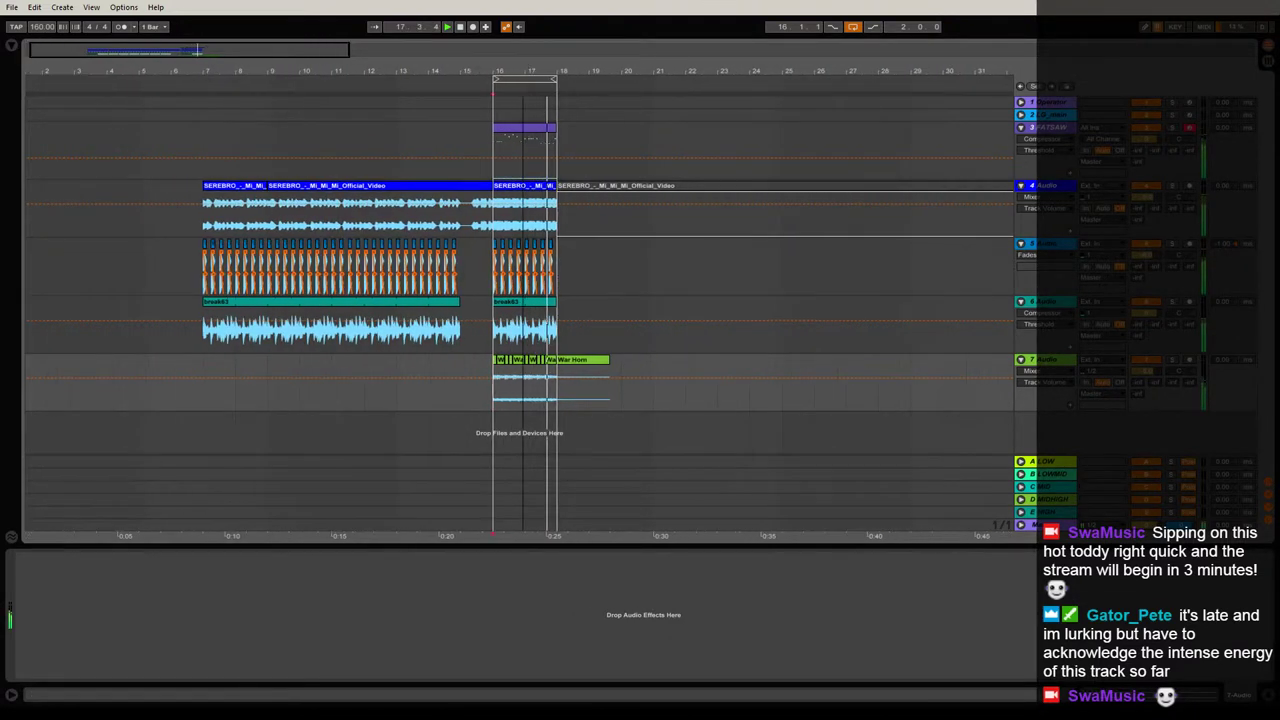
Play the arrangement from bar 7 and set the loop to the two bars from 7 to 9.
left_click(150, 394)
key("space")
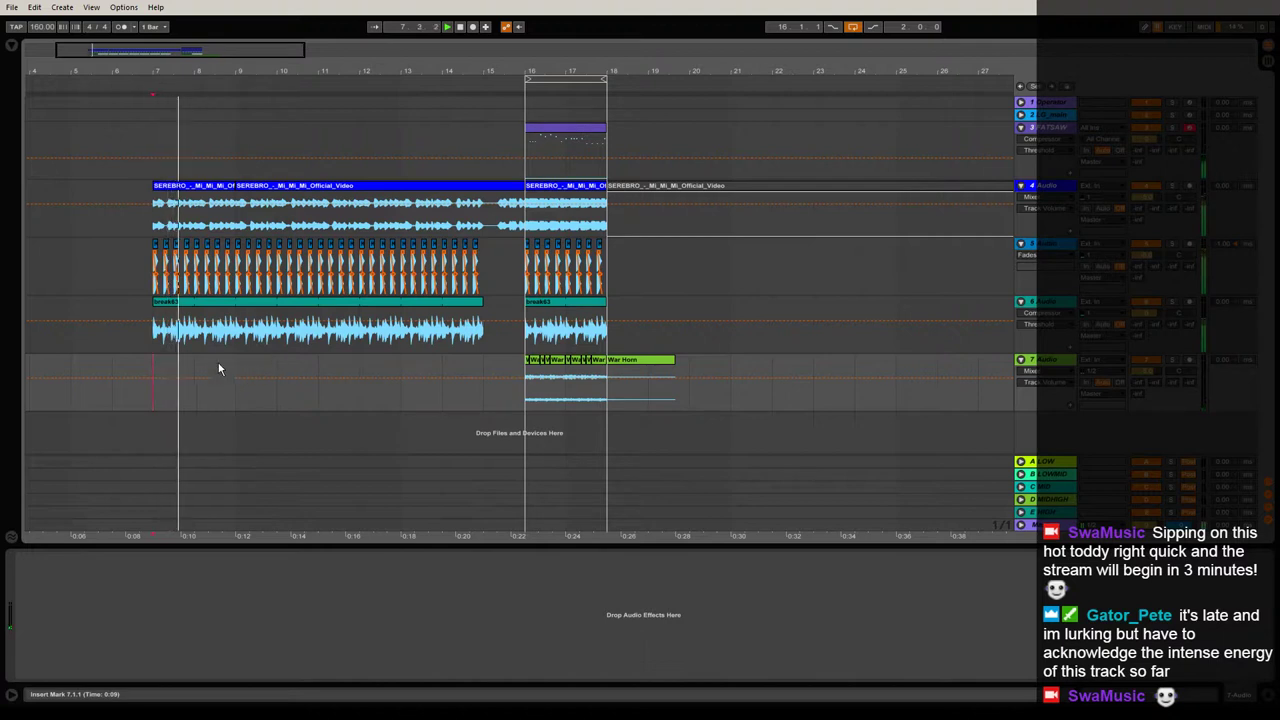
left_click_drag(155, 391, 237, 393)
key("ctrl+l")
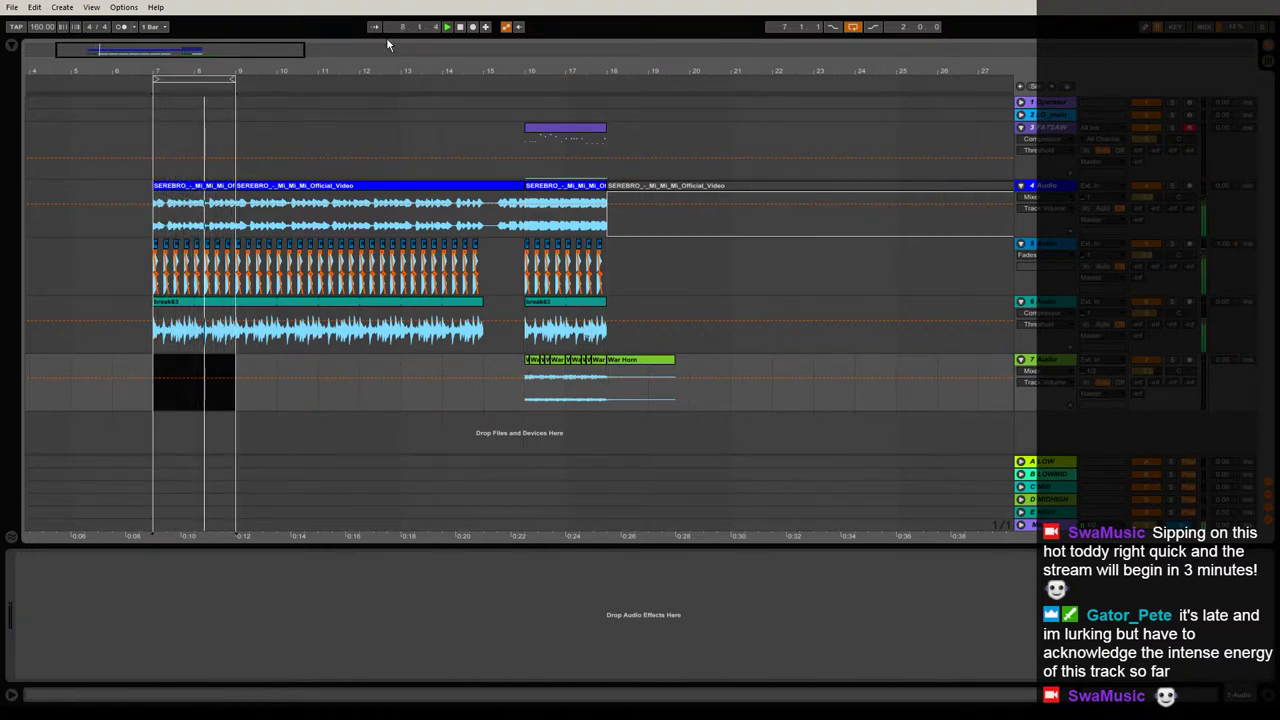
Stop playback and close the program, saving the current set on exit.
key("minus")
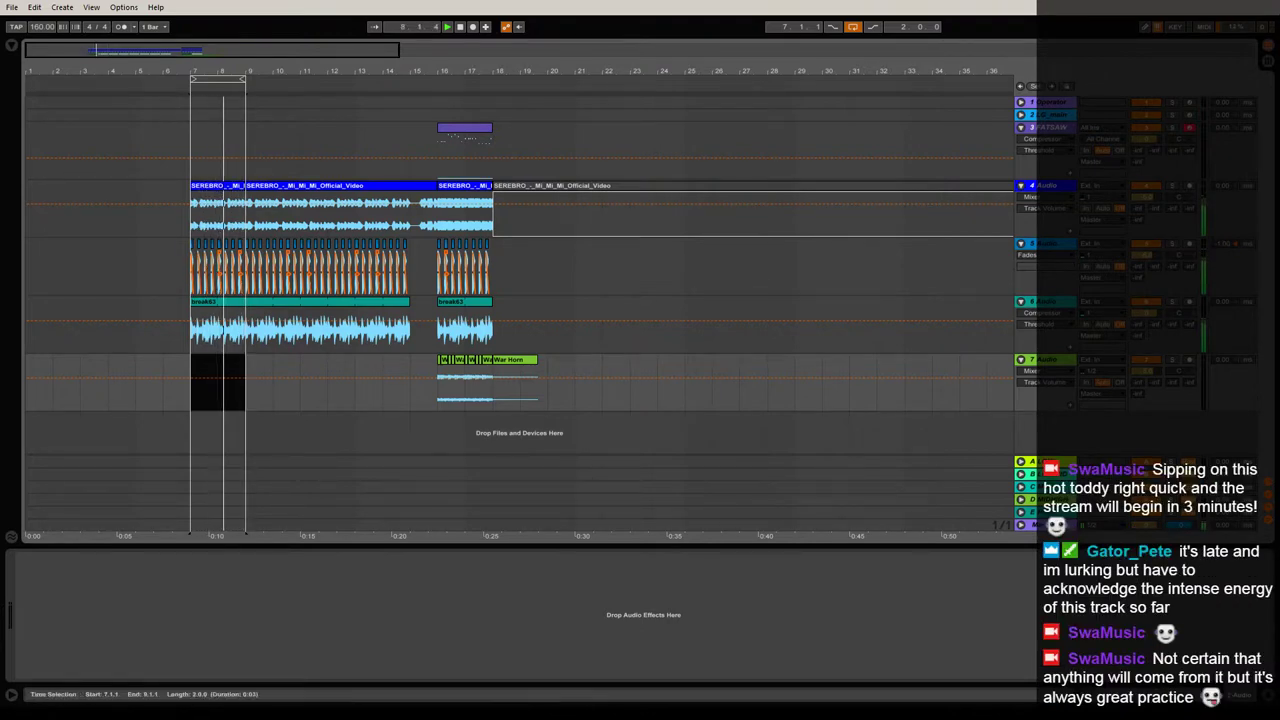
left_click(186, 371)
key("plus")
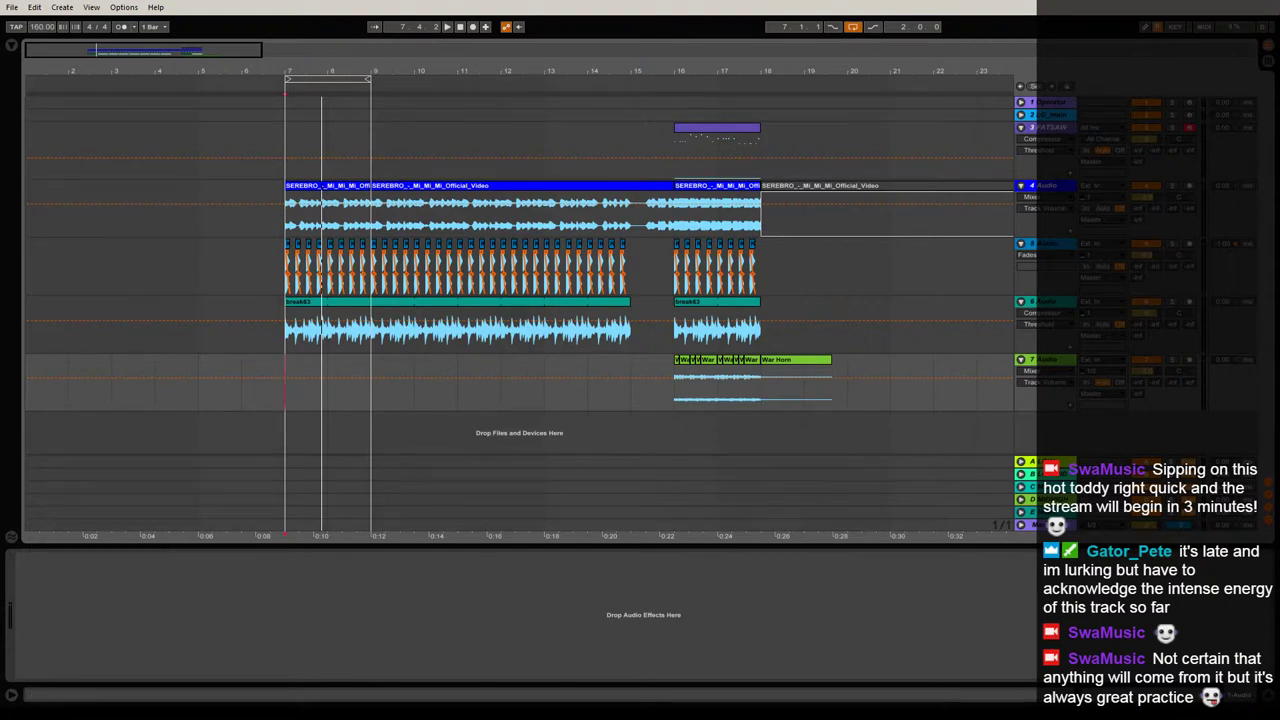
left_click(1268, 3)
left_click(574, 384)
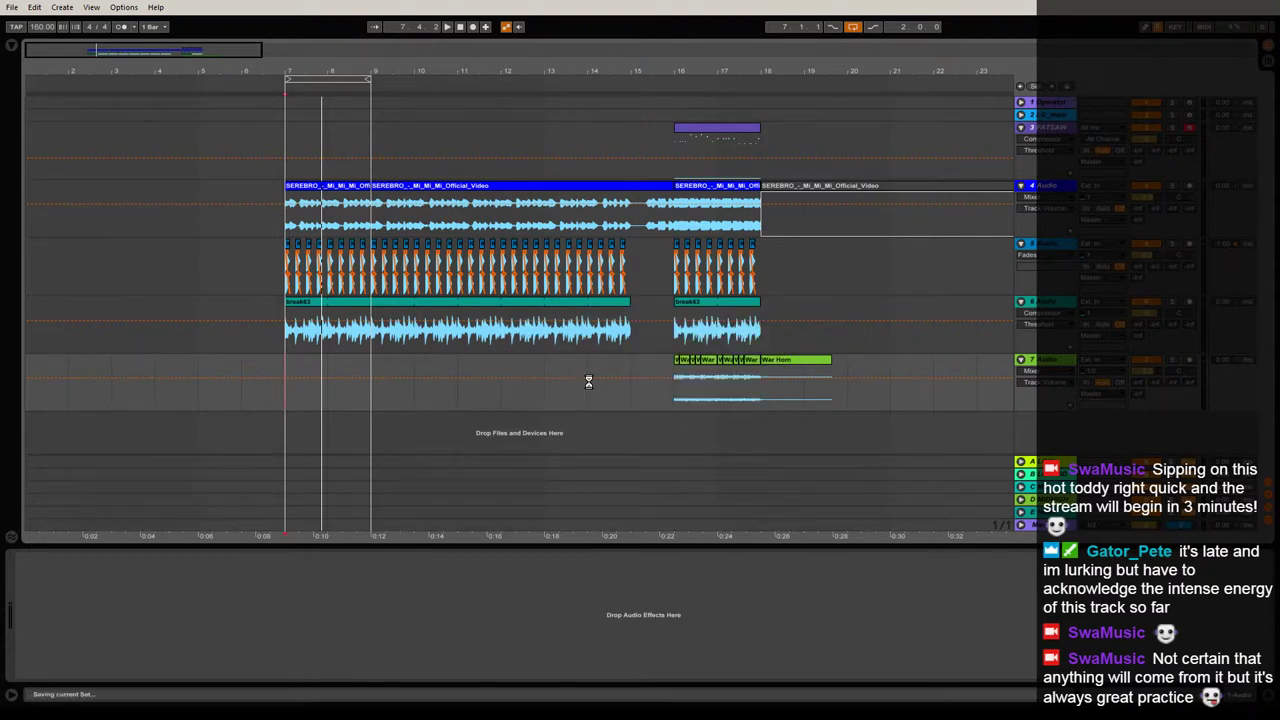
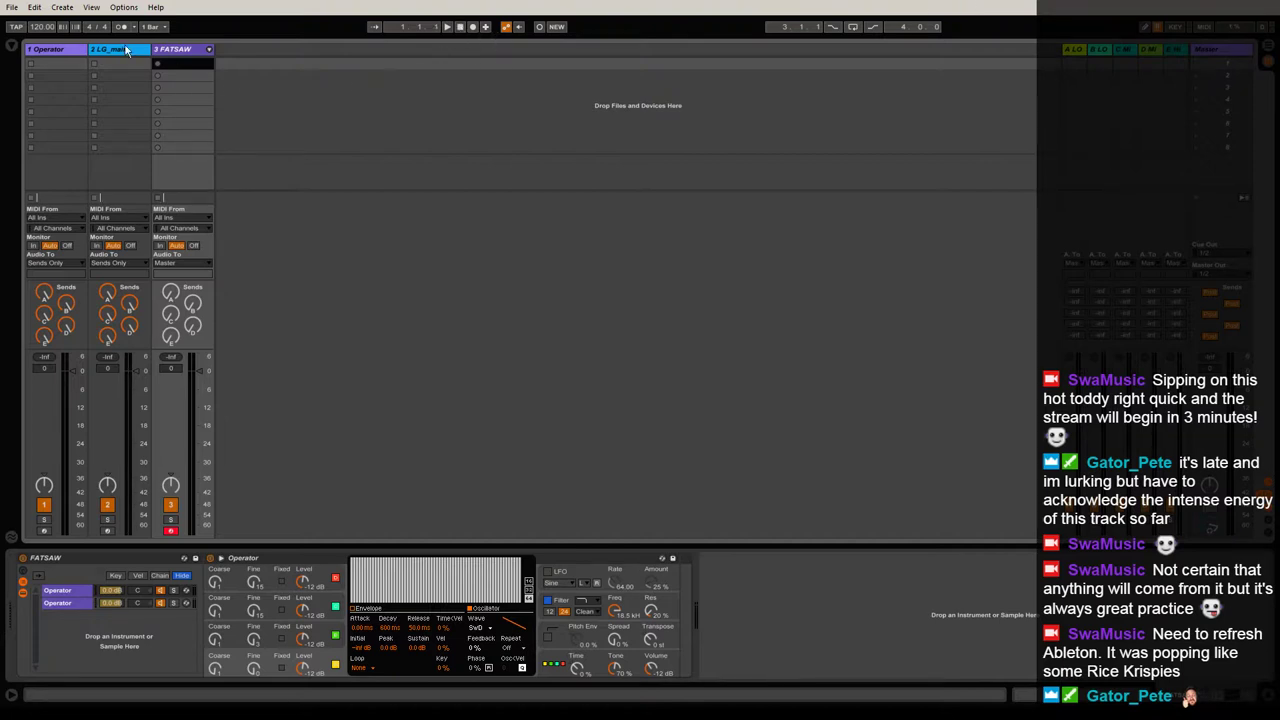
Reopen the recent set Mi Mi Mi.als after the restart.
left_click(12, 7)
mouse_move(120, 51)
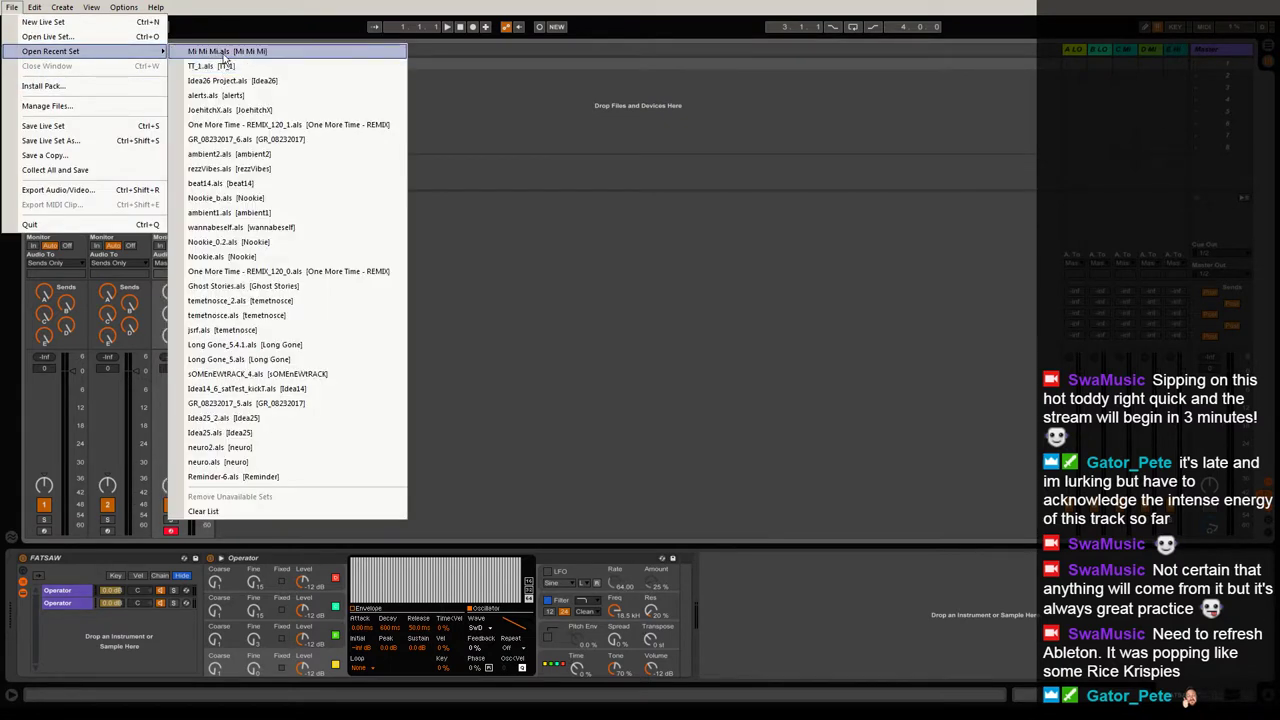
left_click(224, 52)
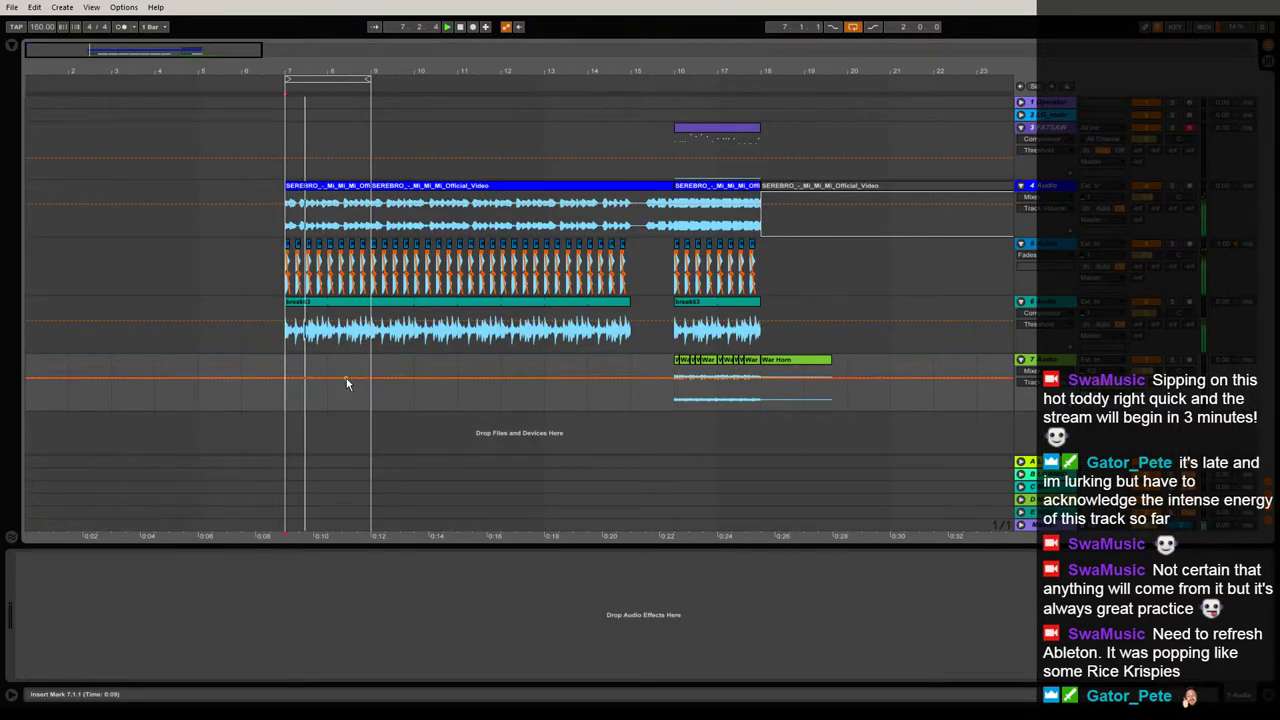
Play the looped section from bar 7, and then audition the full section from bar 16.
left_click_drag(484, 72, 410, 66)
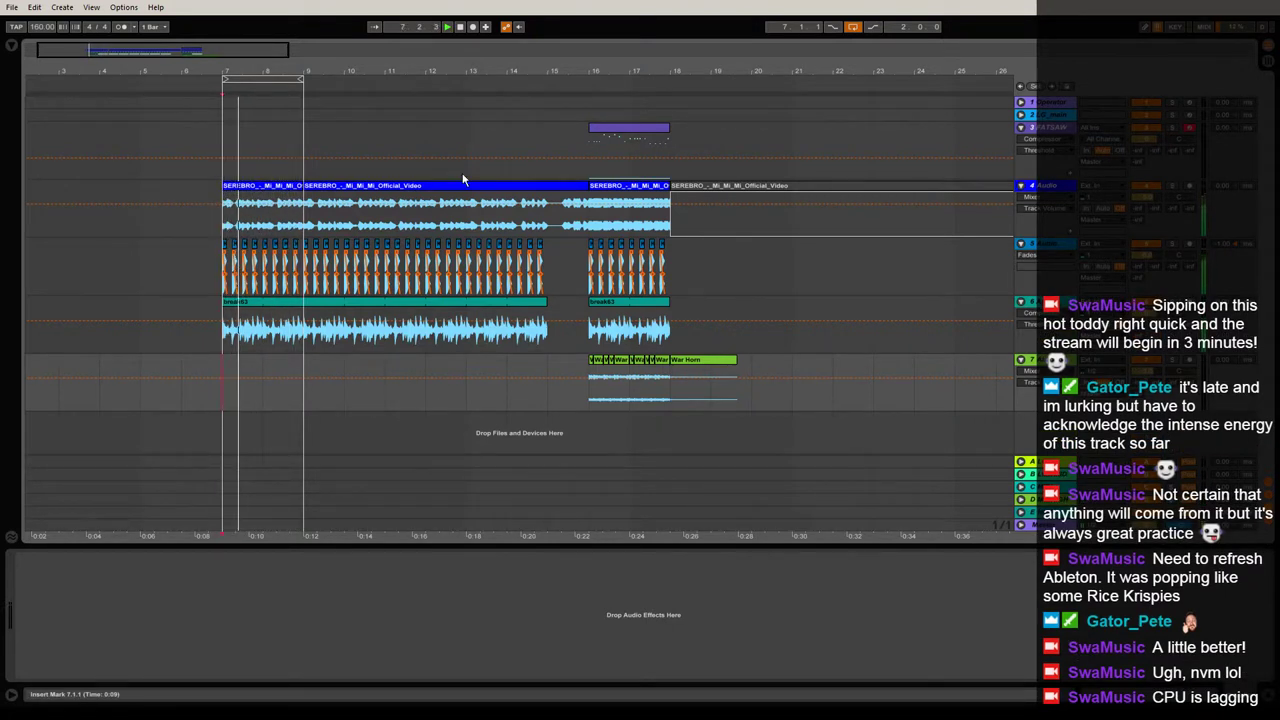
left_click_drag(492, 70, 451, 71)
left_click(541, 392)
key("space")
key("space")
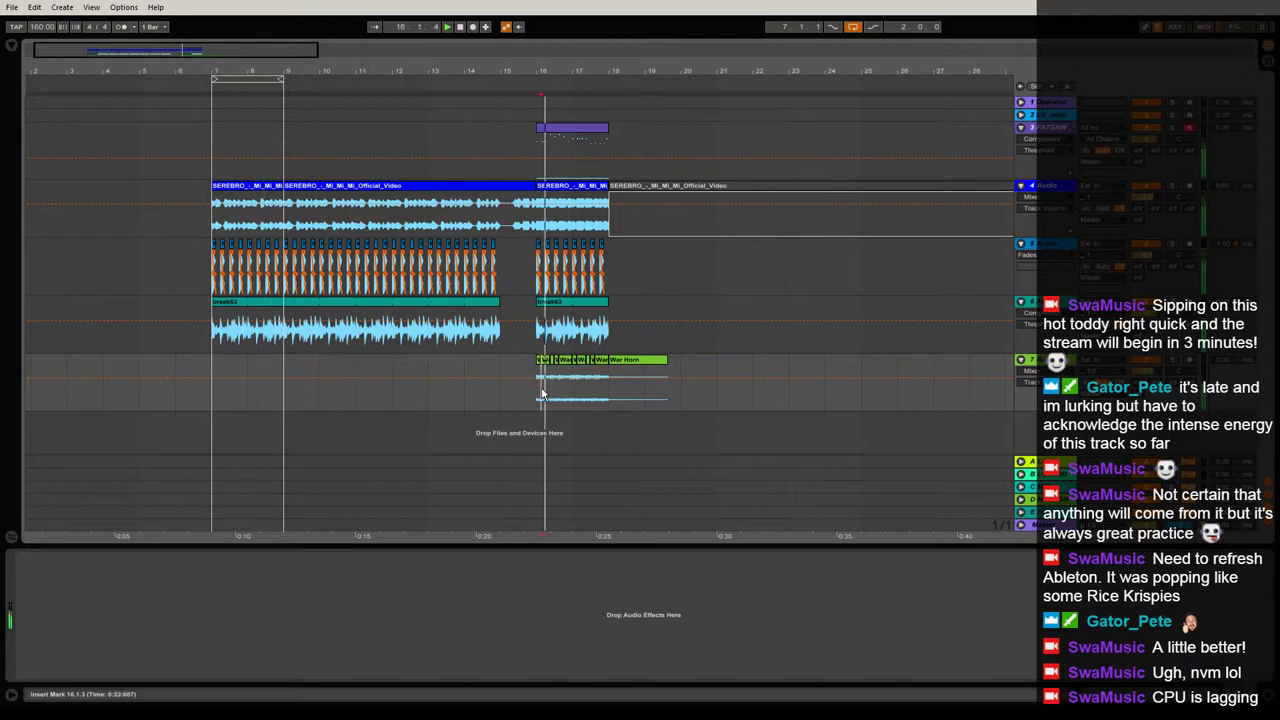
left_click_drag(554, 396, 534, 400)
left_click(540, 392)
key("space")
key("space")
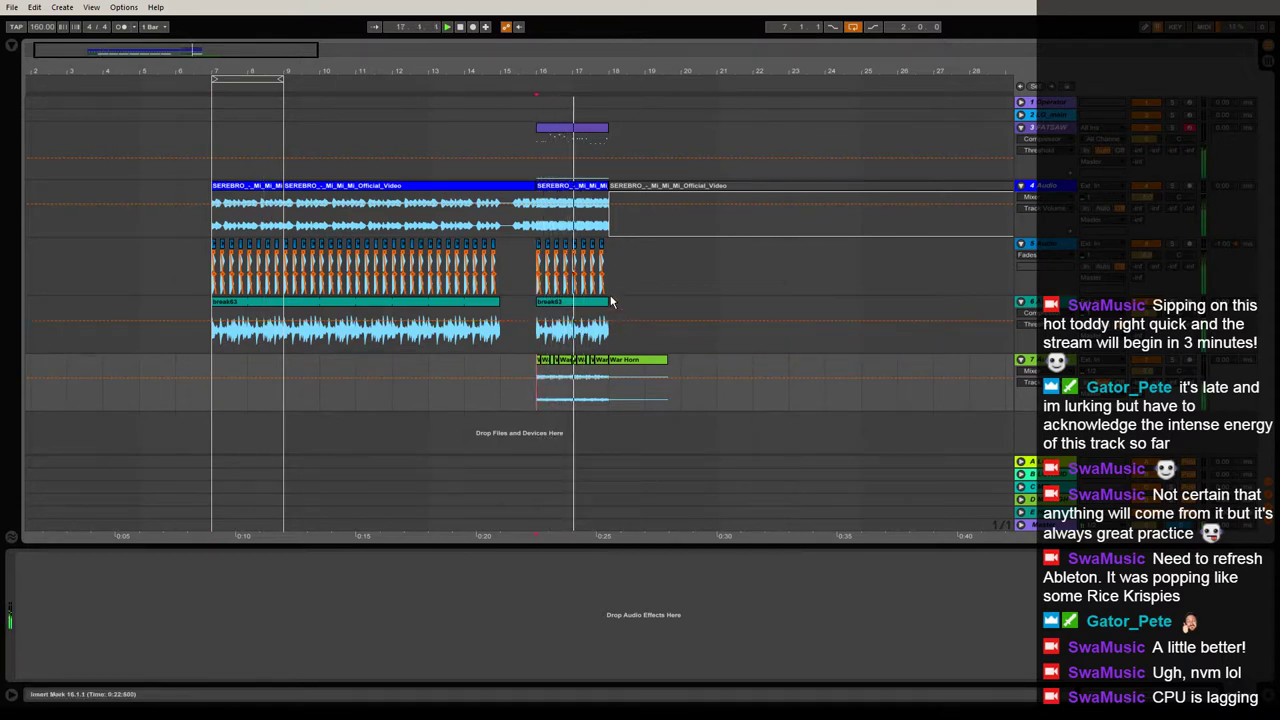
key("space")
key("space")
Replace the FATSAW clip's sustained bass note with a short D0 at 1.1.1 and a short D1 at 1.1.3, then close the editor.
double_click(557, 124)
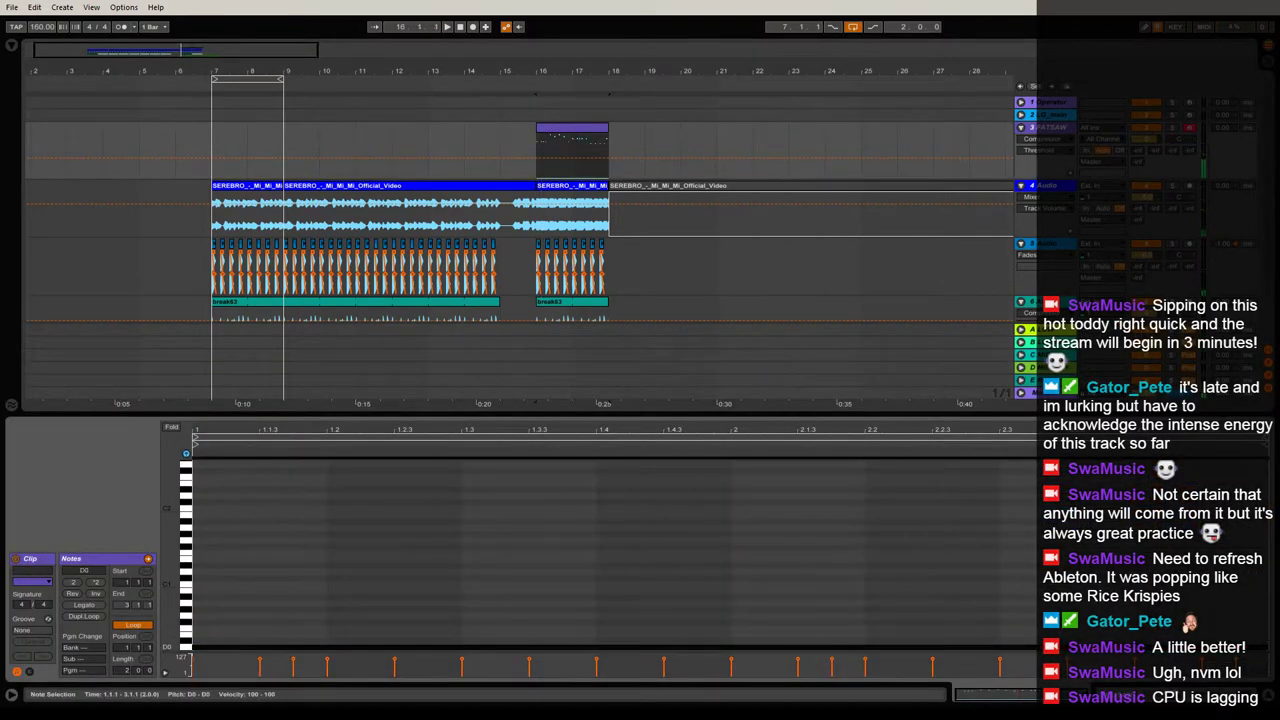
left_click(206, 637)
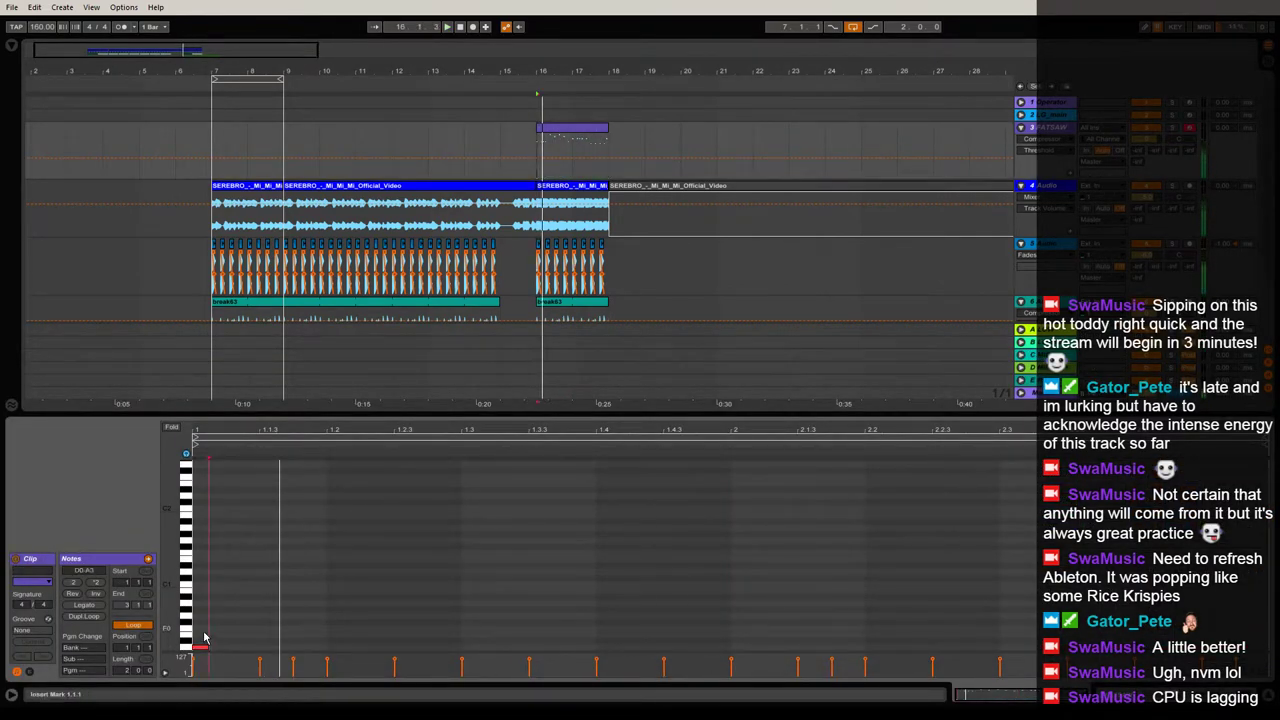
left_click(273, 648)
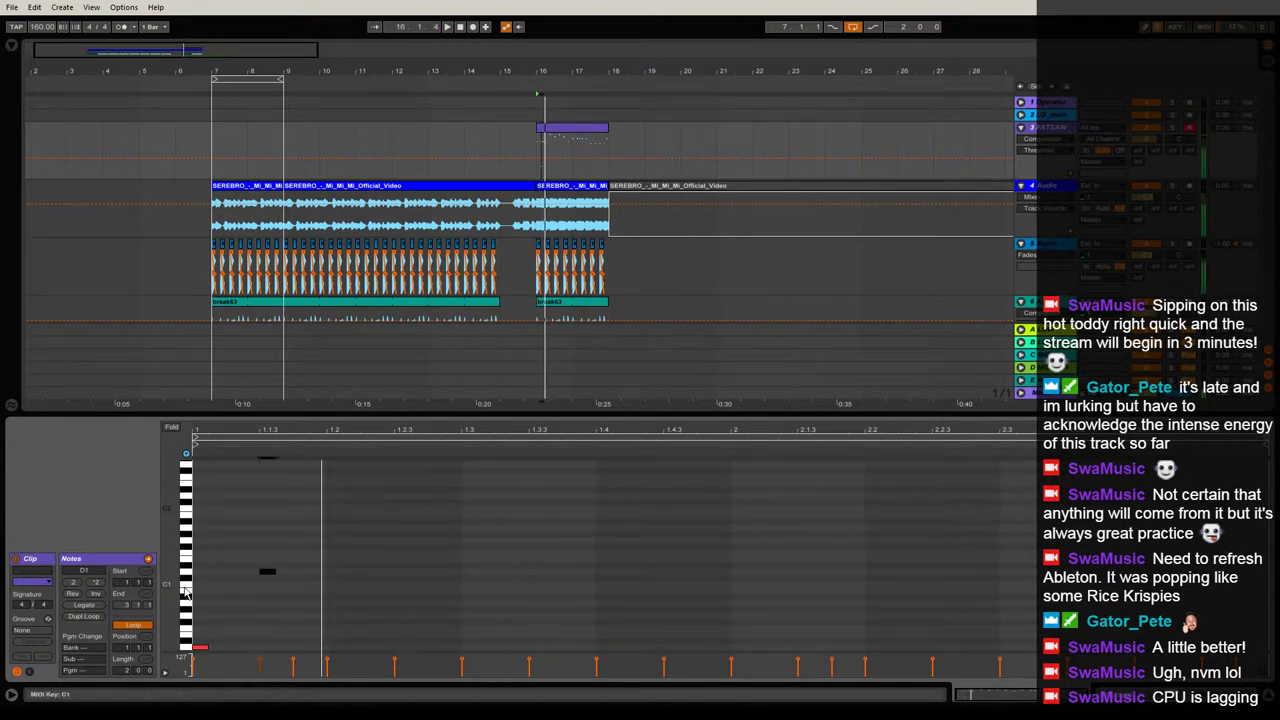
left_click_drag(171, 588, 148, 588)
left_click_drag(268, 555, 265, 591)
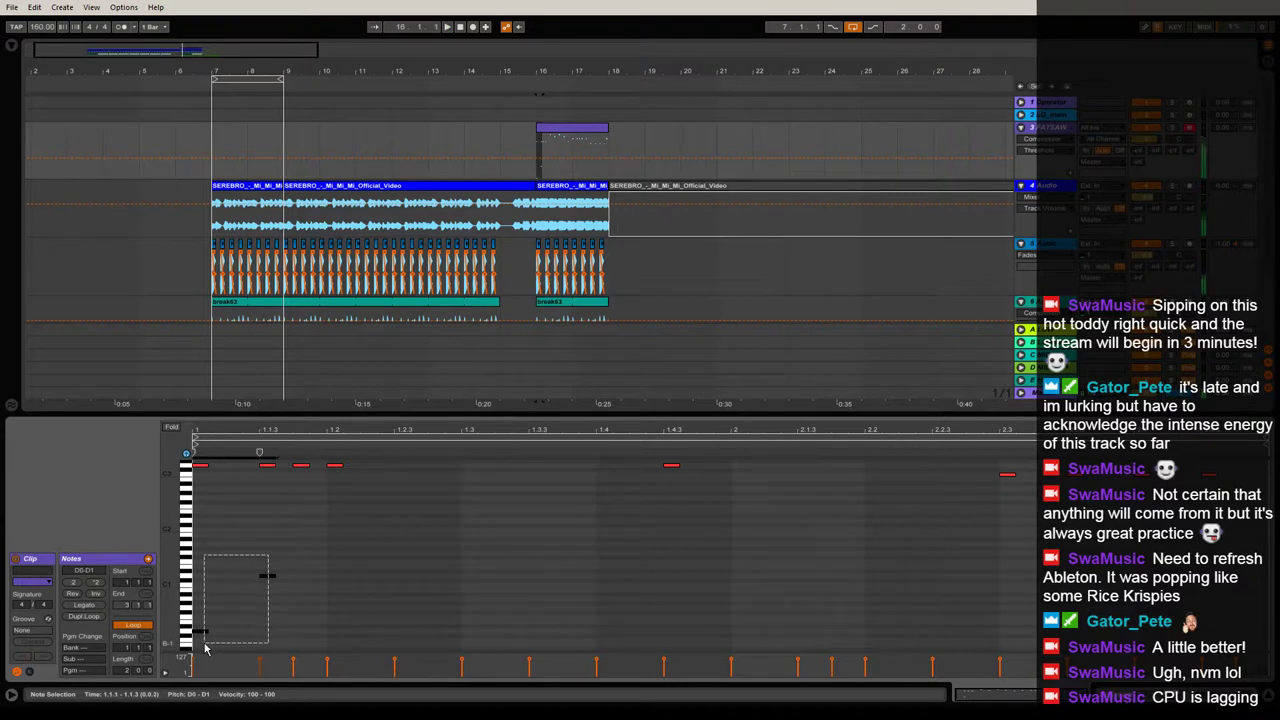
left_click_drag(204, 643, 203, 643)
key("space")
left_click(478, 413)
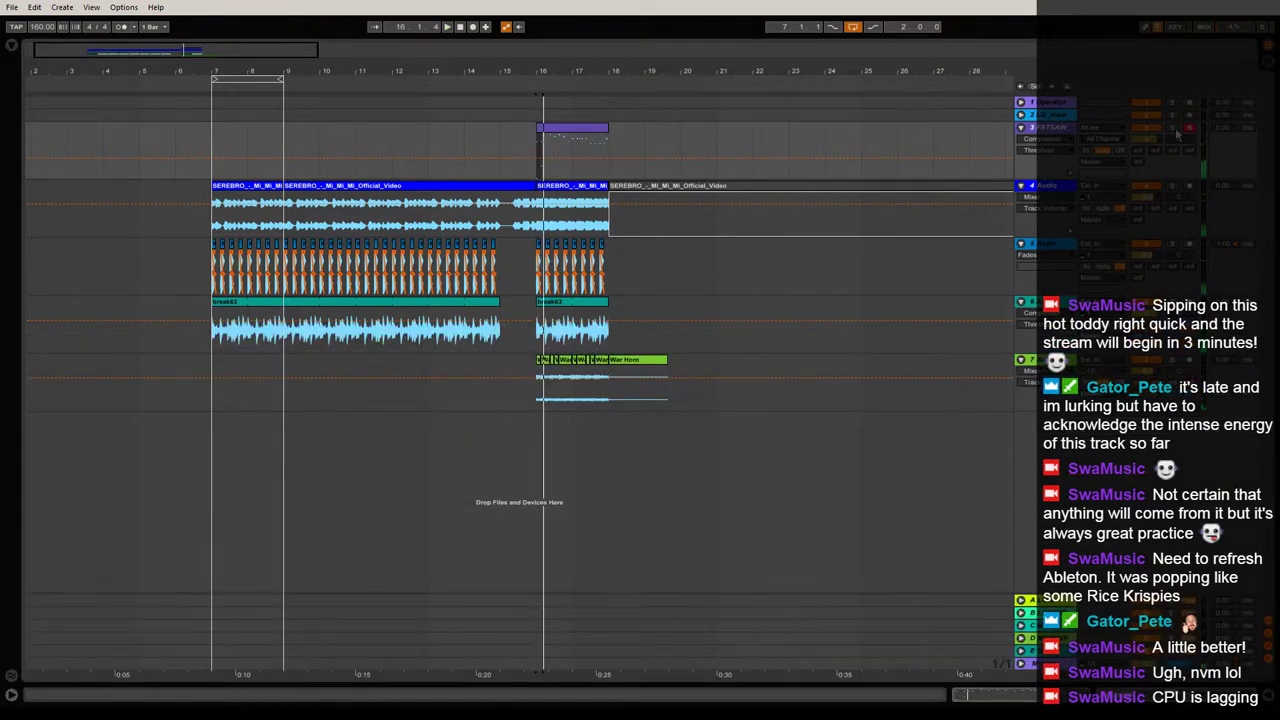
Loop the two-bar FATSAW clip from bar 16, play it and reopen its notes.
left_click(594, 134)
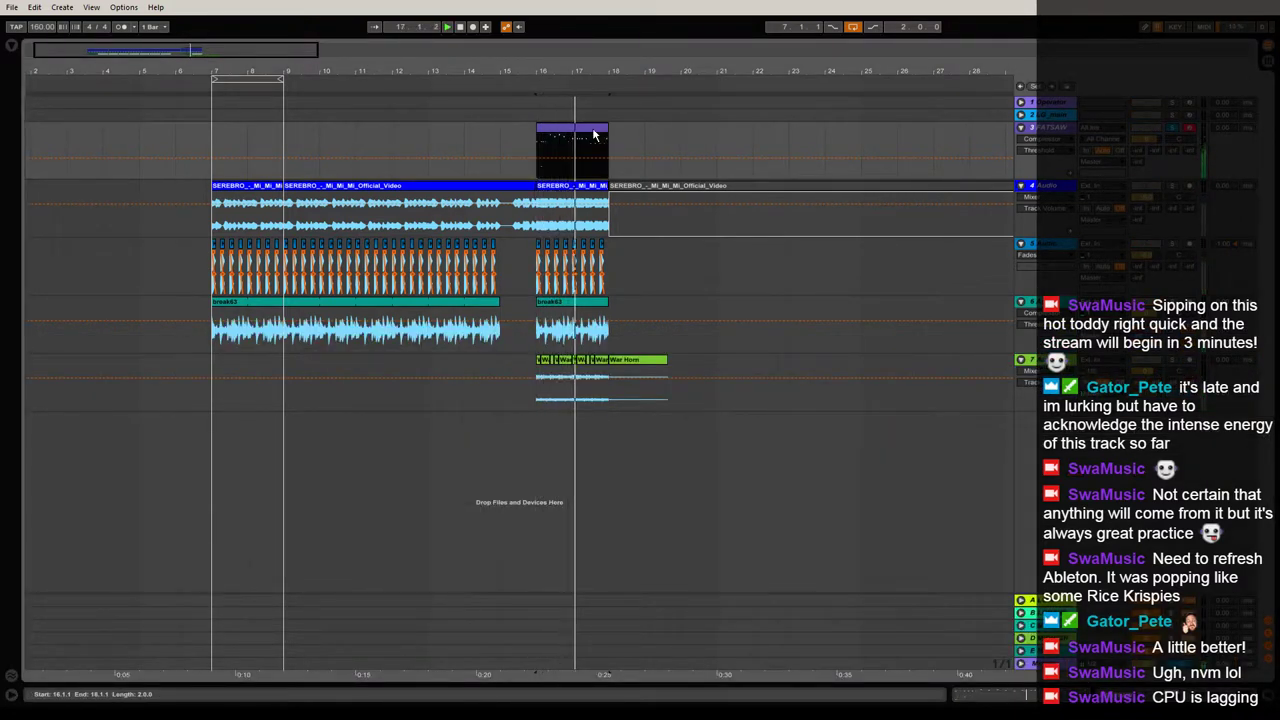
key("space")
double_click(586, 132)
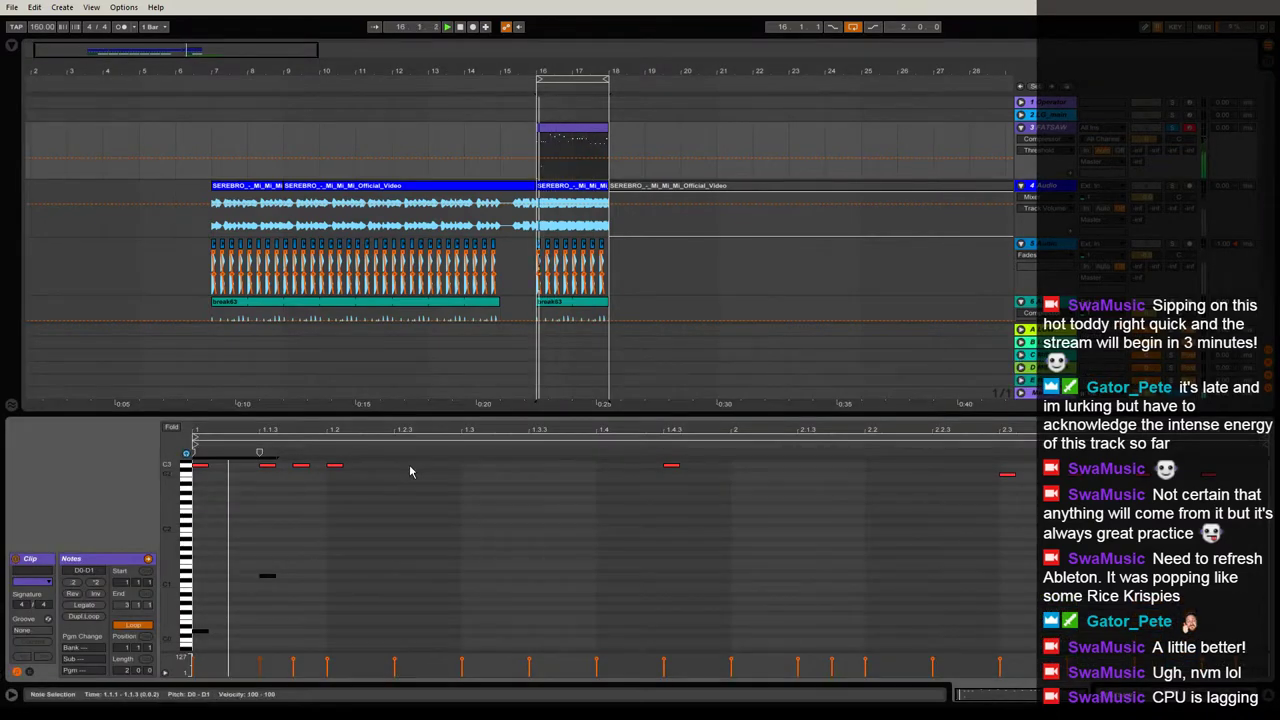
left_click_drag(175, 529, 143, 537)
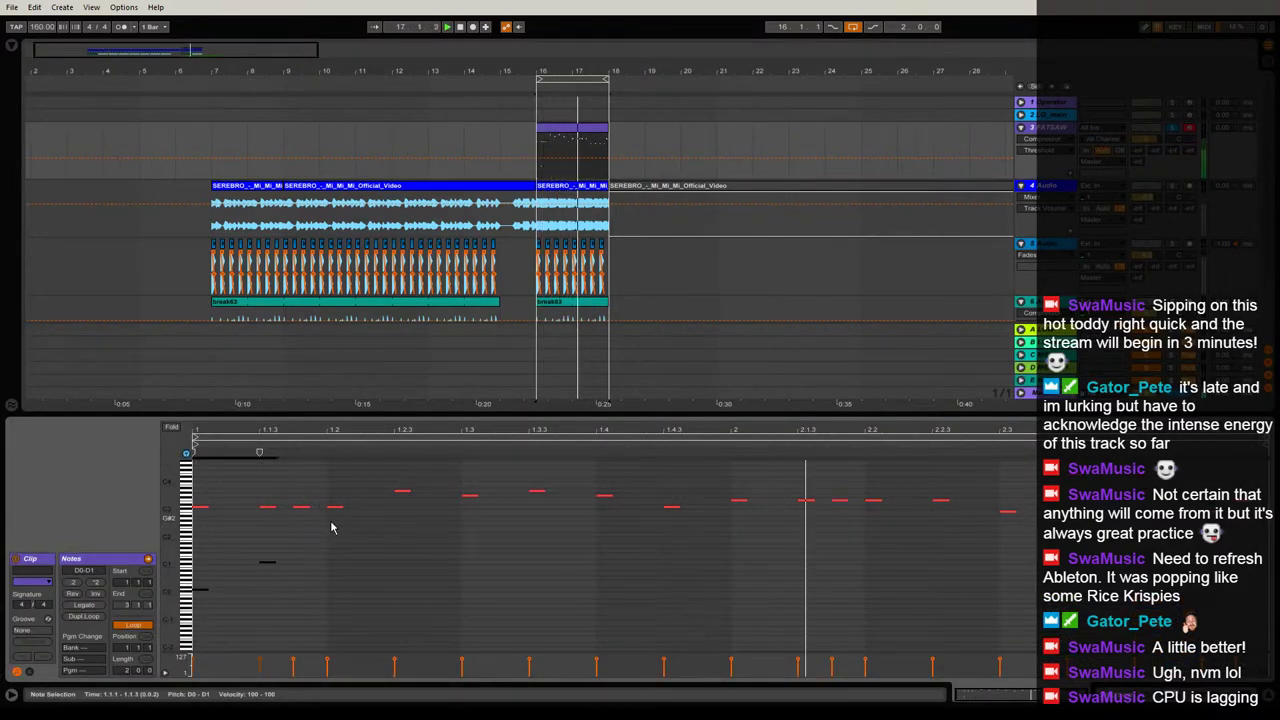
Examine the Operator, Reverb and Compressor in the FATSAW device chain during playback.
double_click(1052, 128)
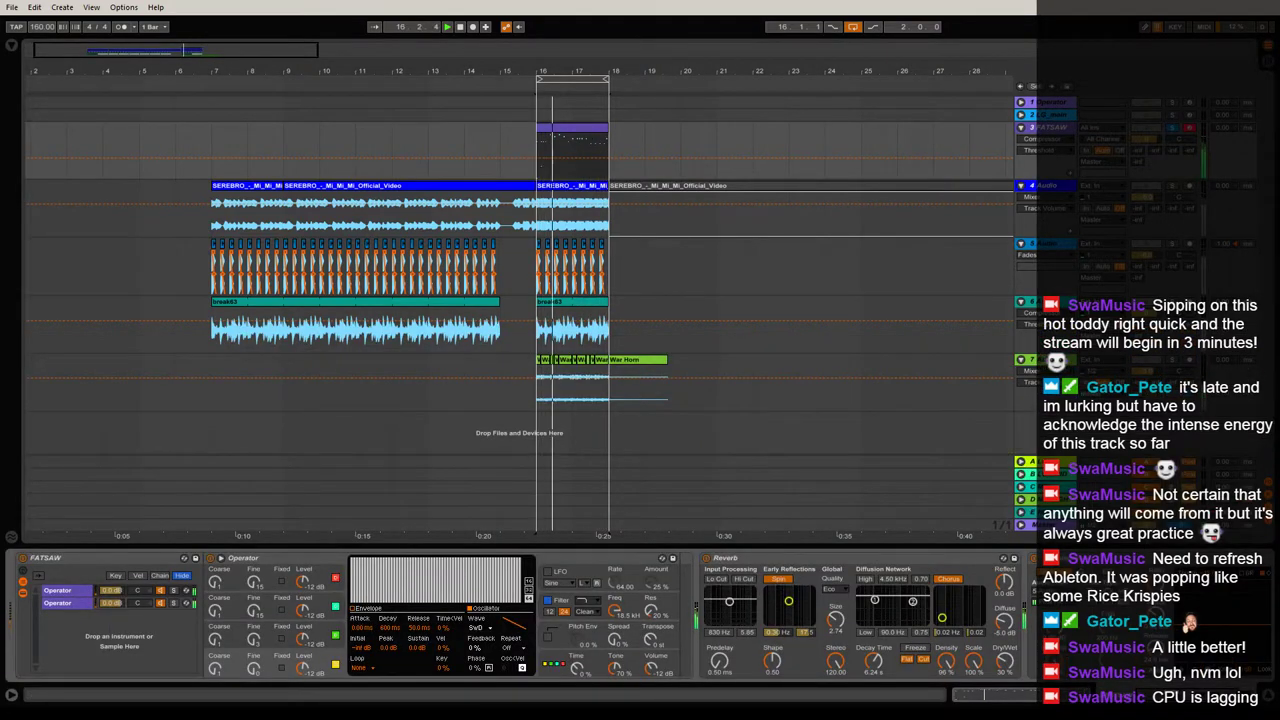
scroll(640, 617, "down", 3)
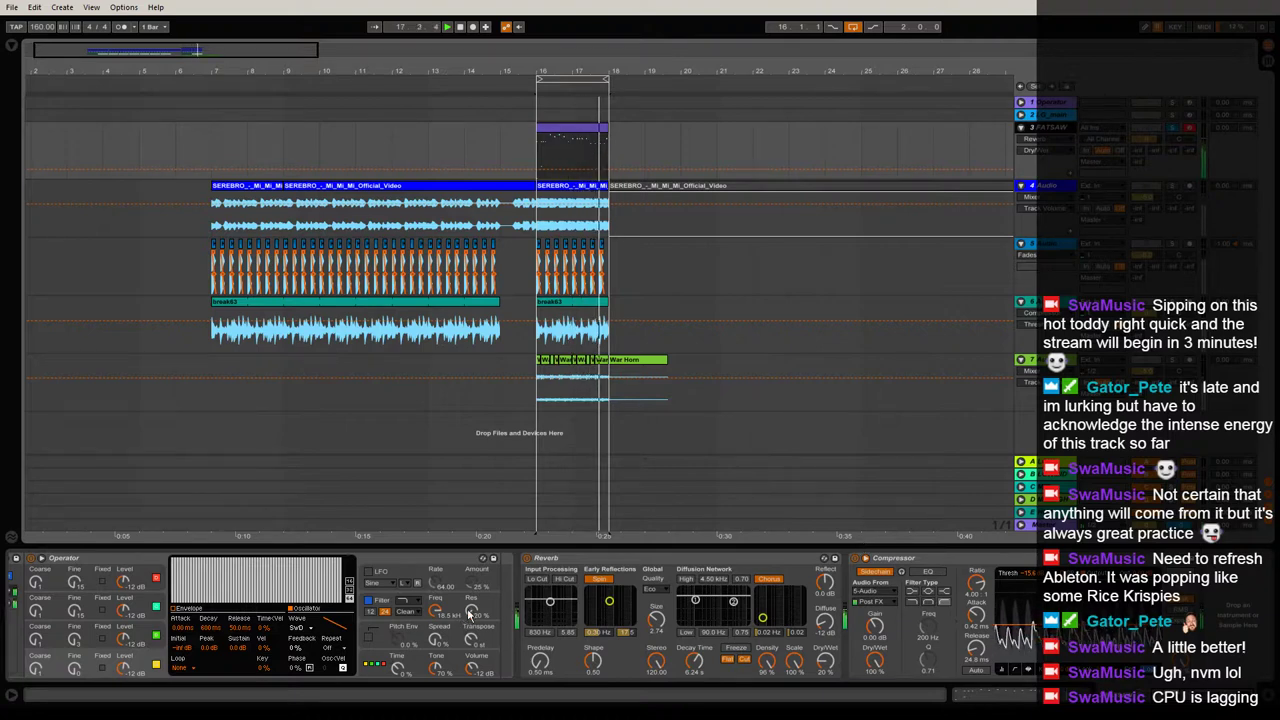
left_click(639, 545)
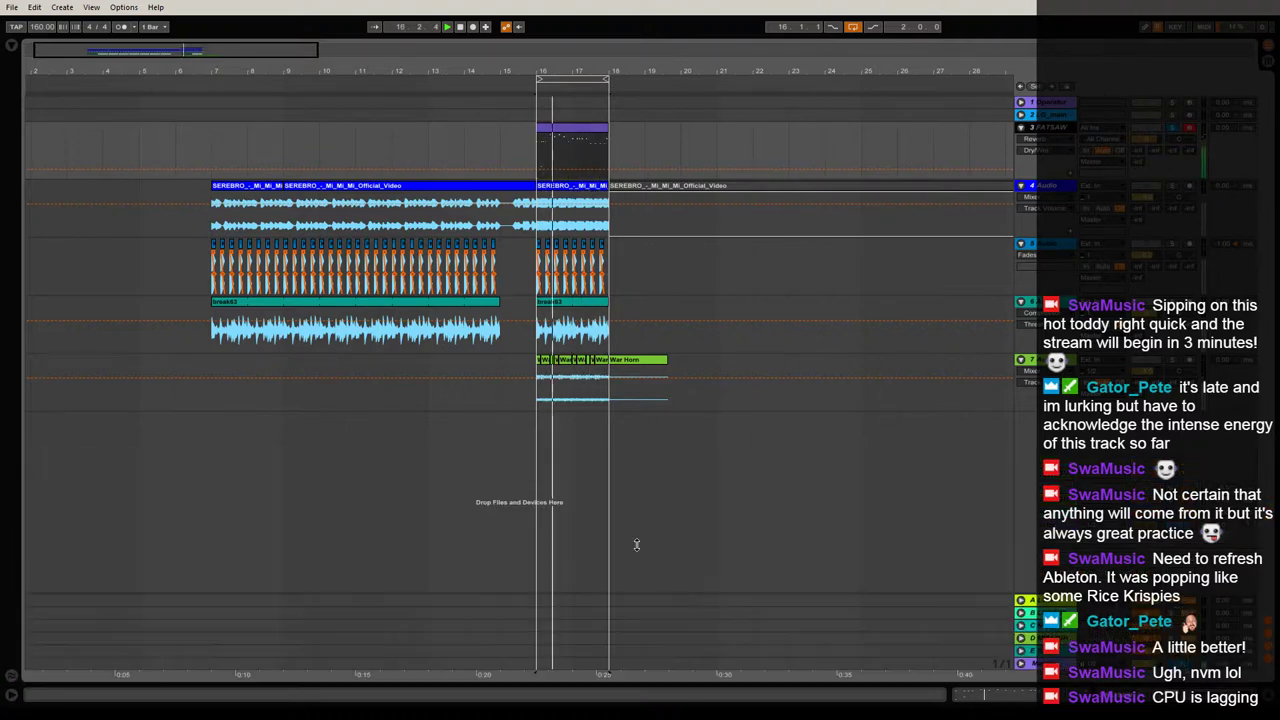
Duplicate the short D0 and D1 bass pair in the FATSAW clip onto beats 2, 3 and 4 of the first bar.
double_click(554, 130)
left_click(226, 647)
left_click_drag(268, 541, 195, 638)
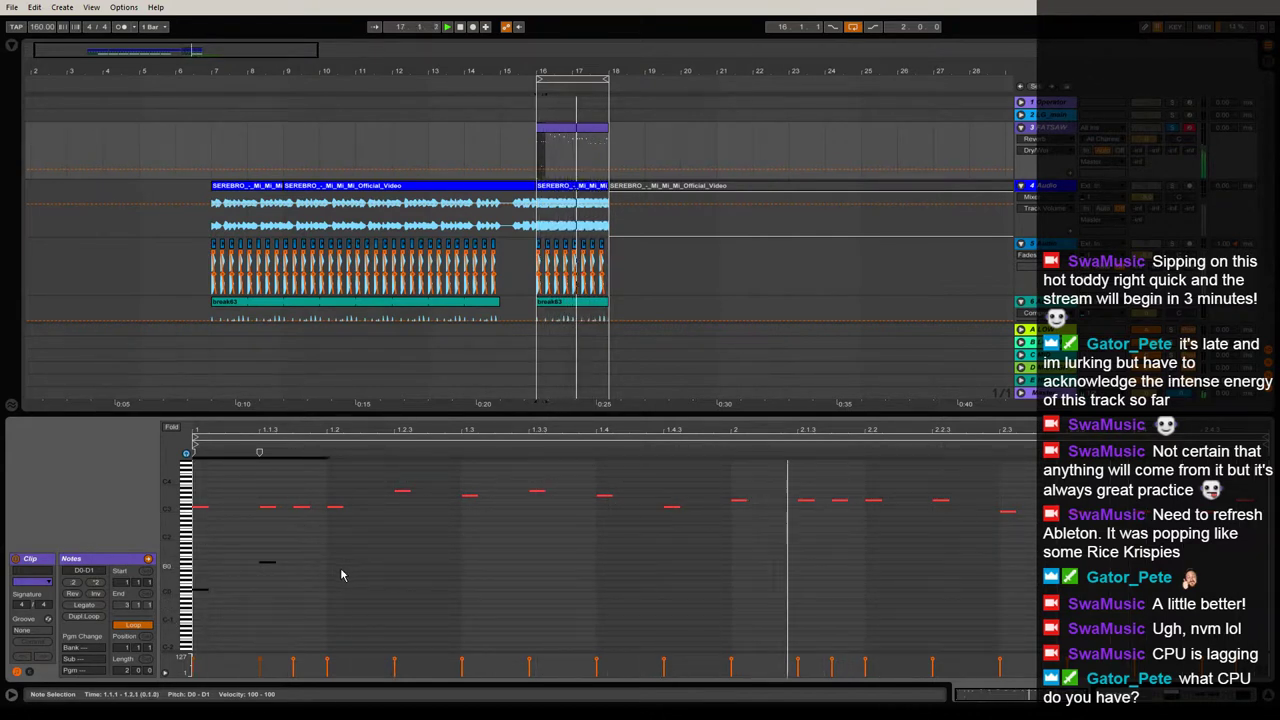
key("ctrl+d")
key("ctrl+d")
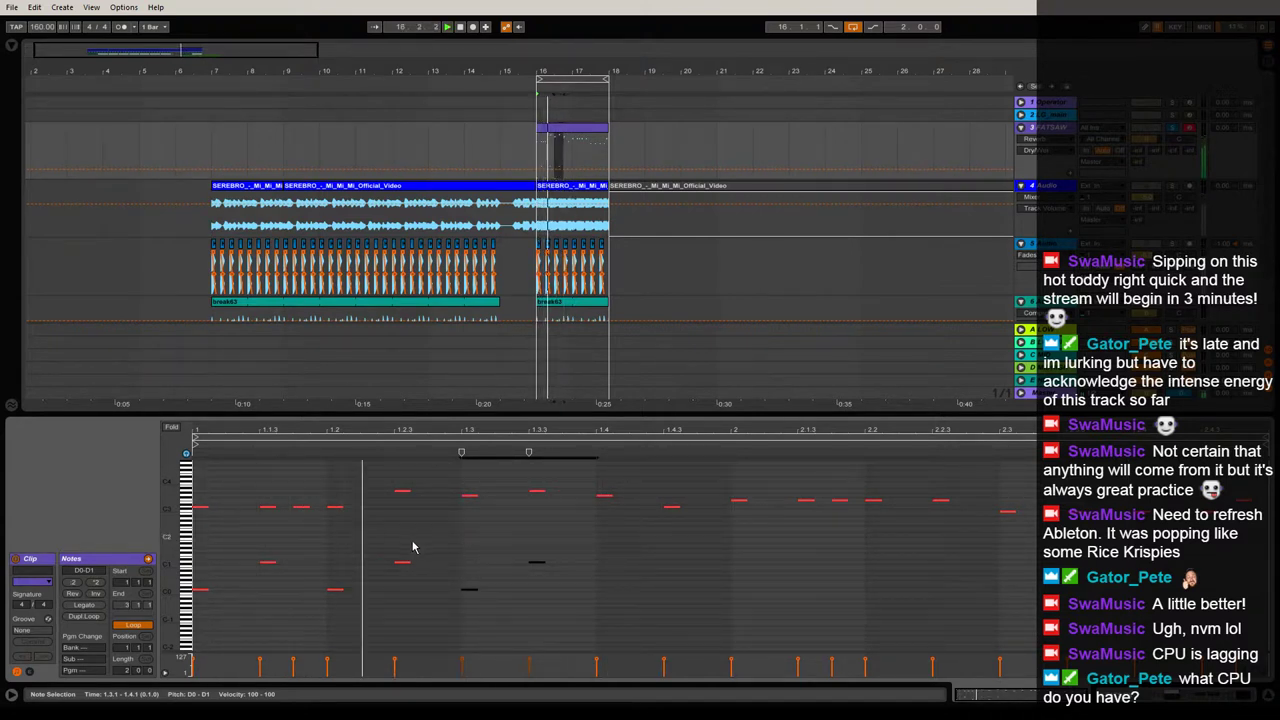
left_click_drag(174, 577, 197, 574)
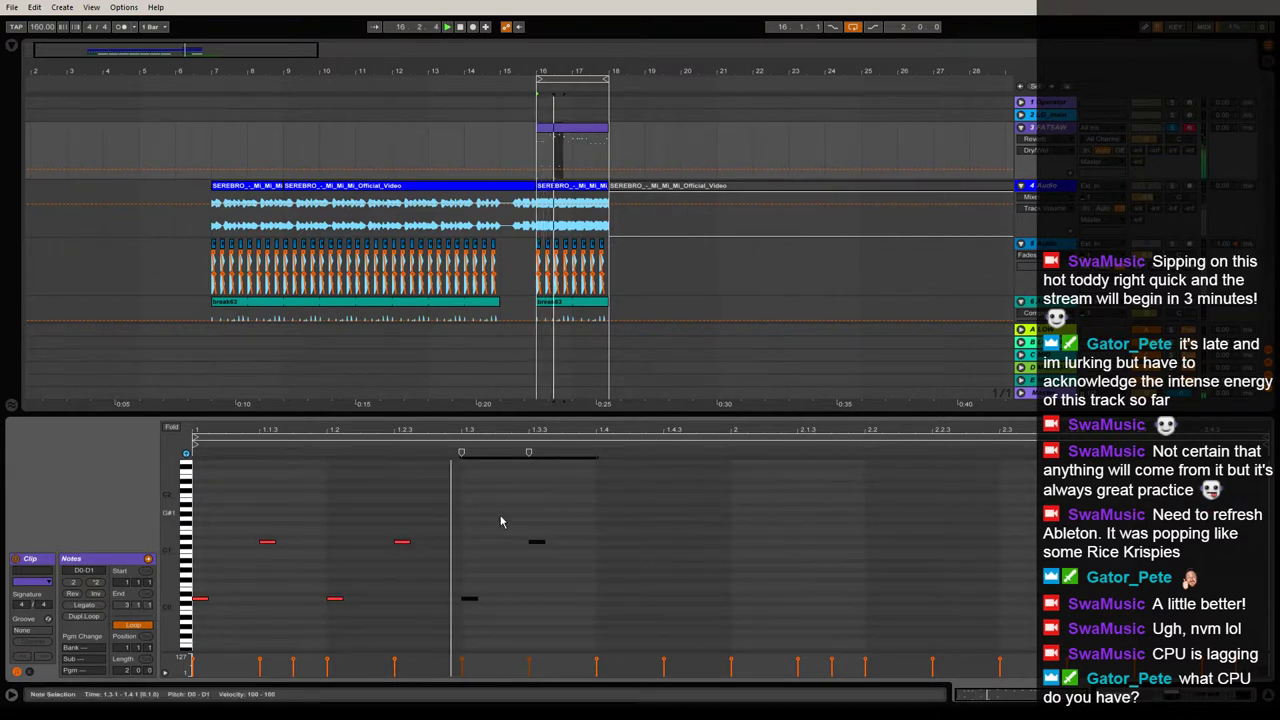
left_click_drag(468, 521, 543, 614)
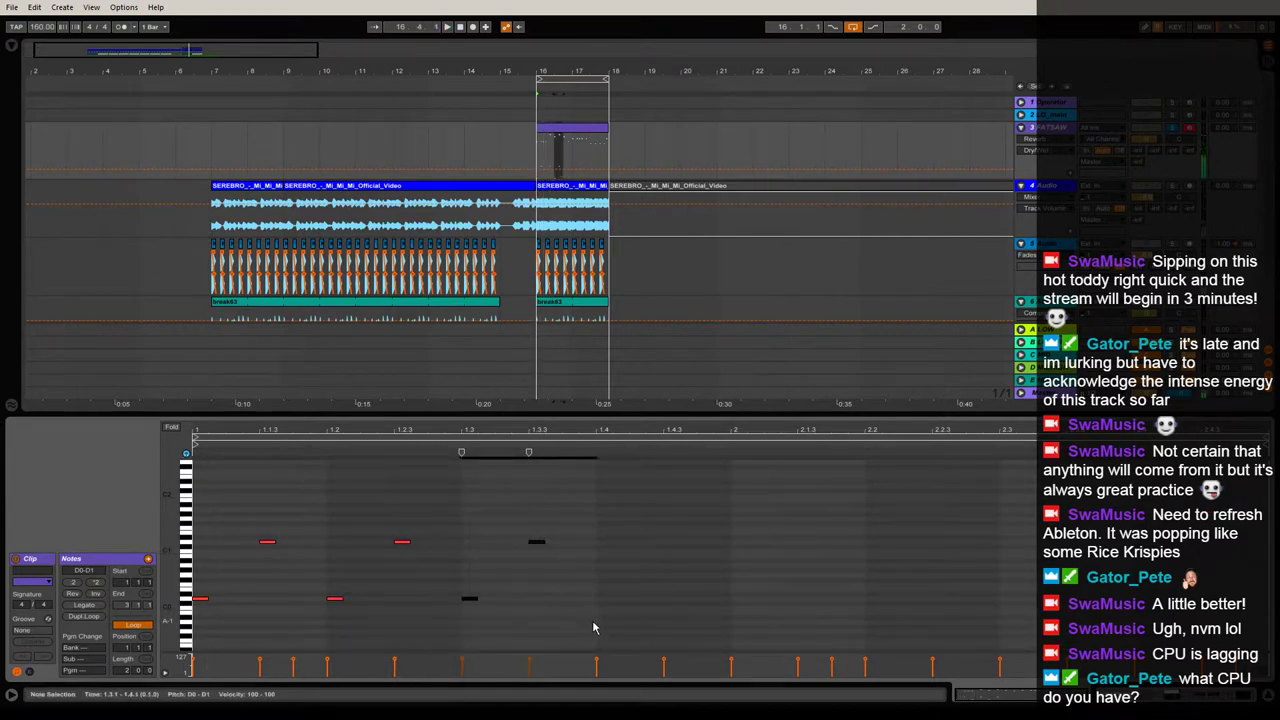
key("ctrl+d")
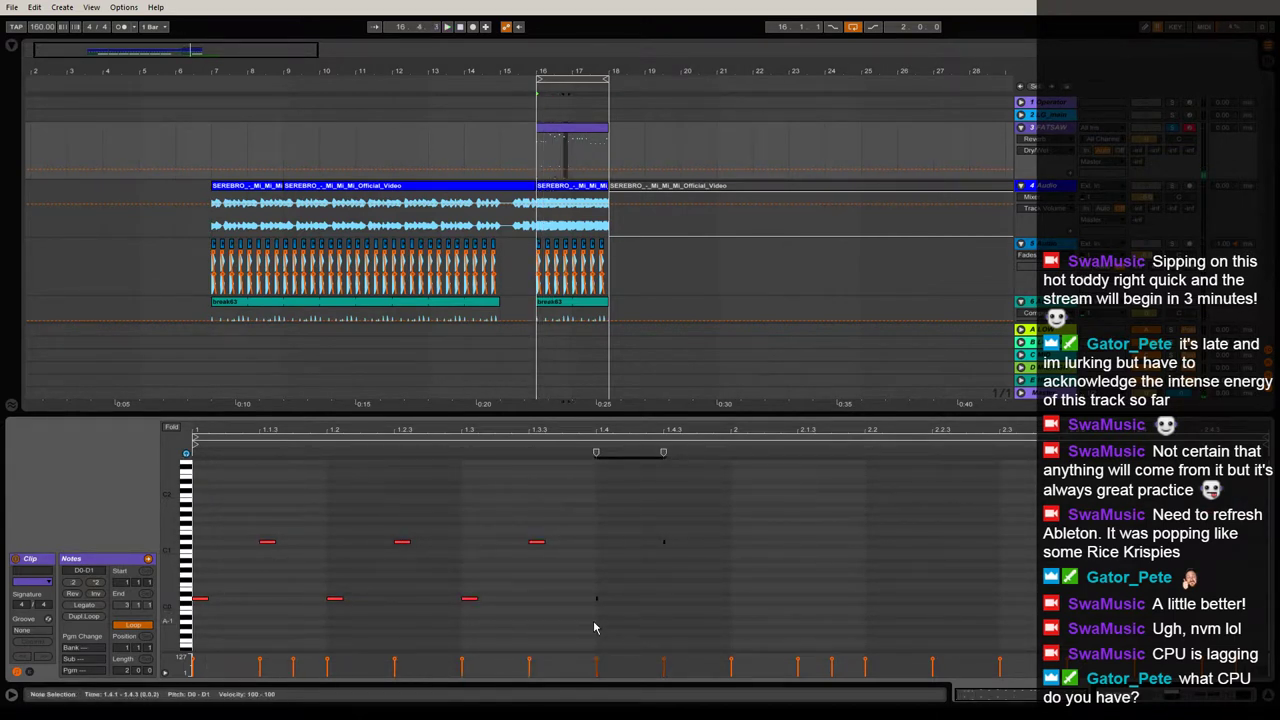
Lower the beat 3–4 bass pairs to C0/C1, duplicate them into bar 2 as A#-1/A#0 and A-1/A0, and play the loop.
left_click_drag(463, 510, 549, 614)
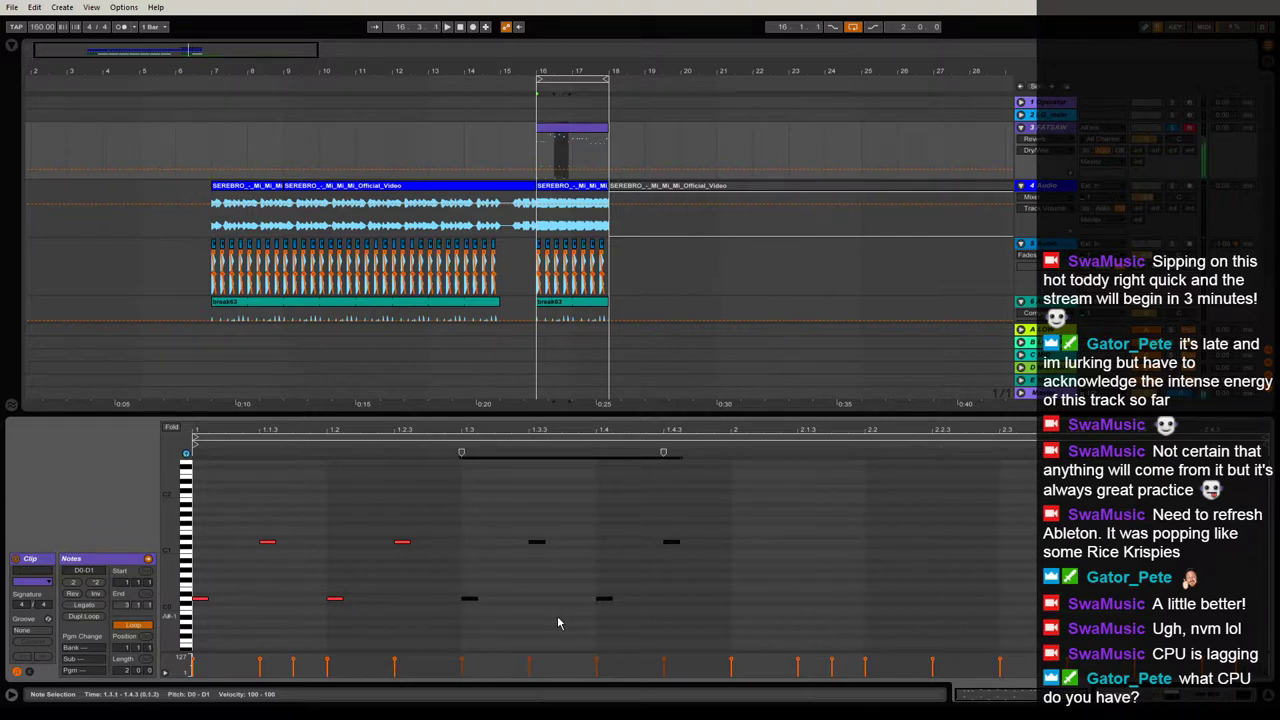
key("ctrl+d")
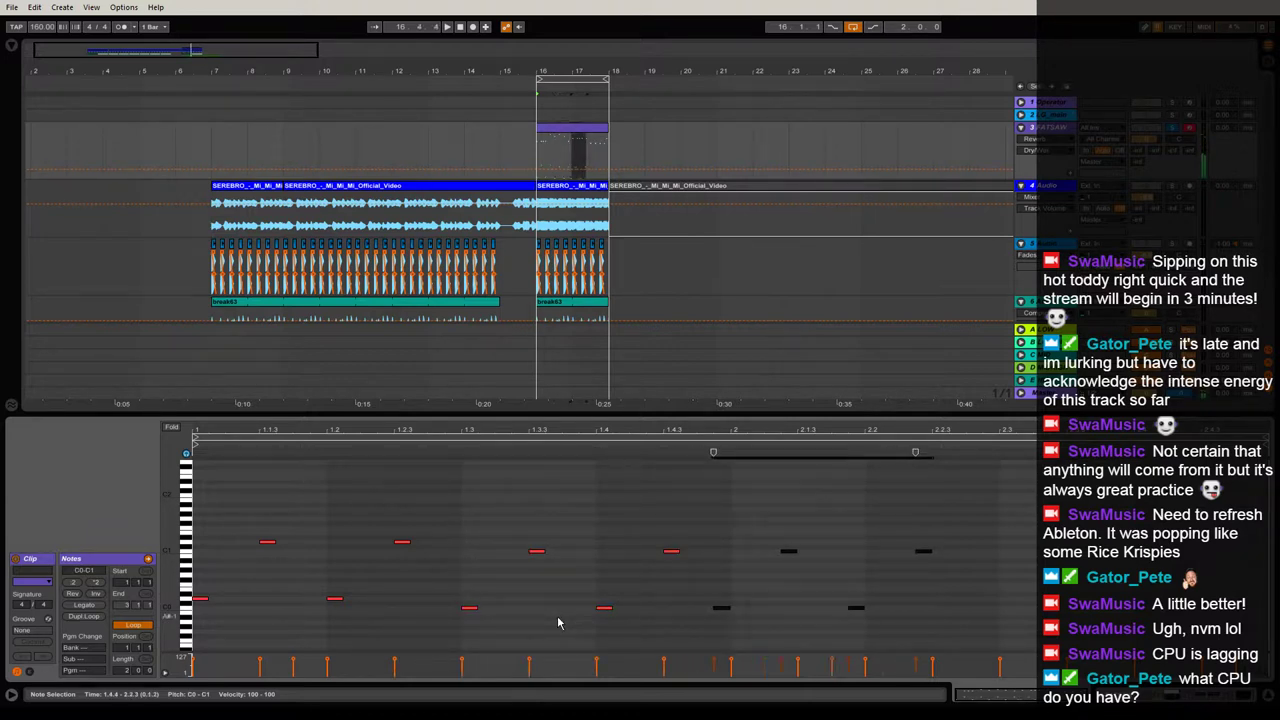
key("ctrl+d")
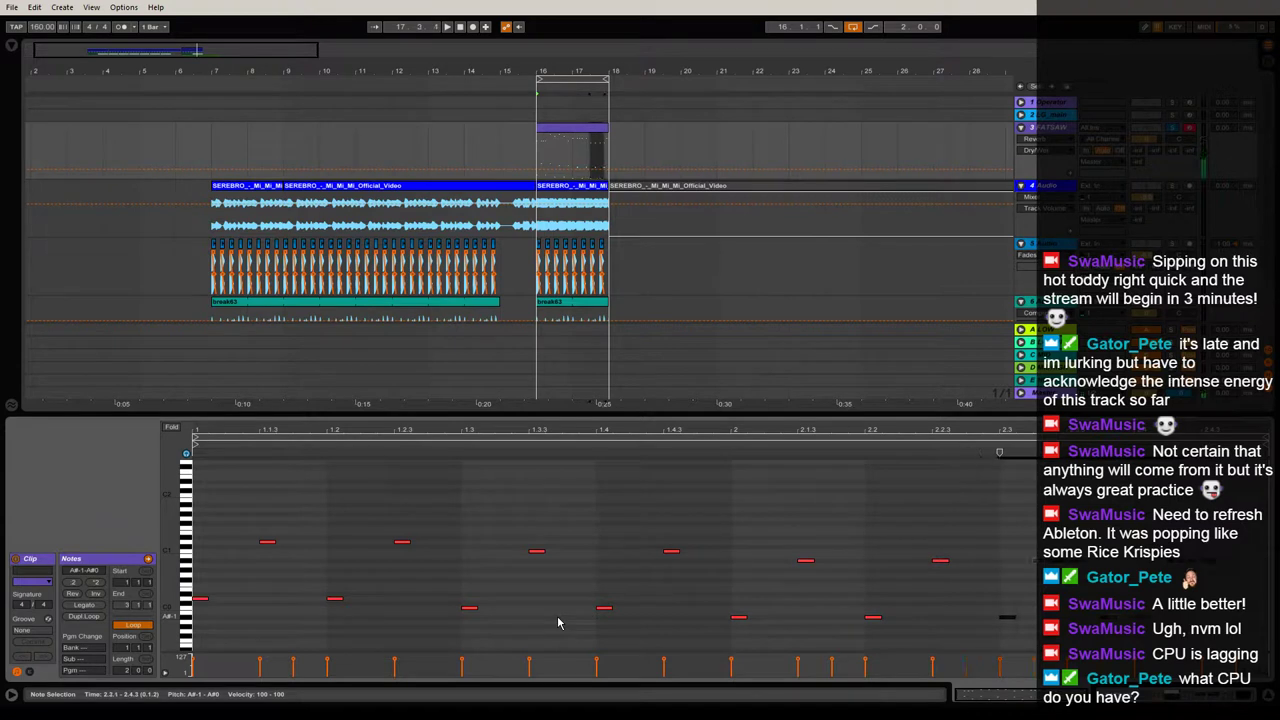
key("space")
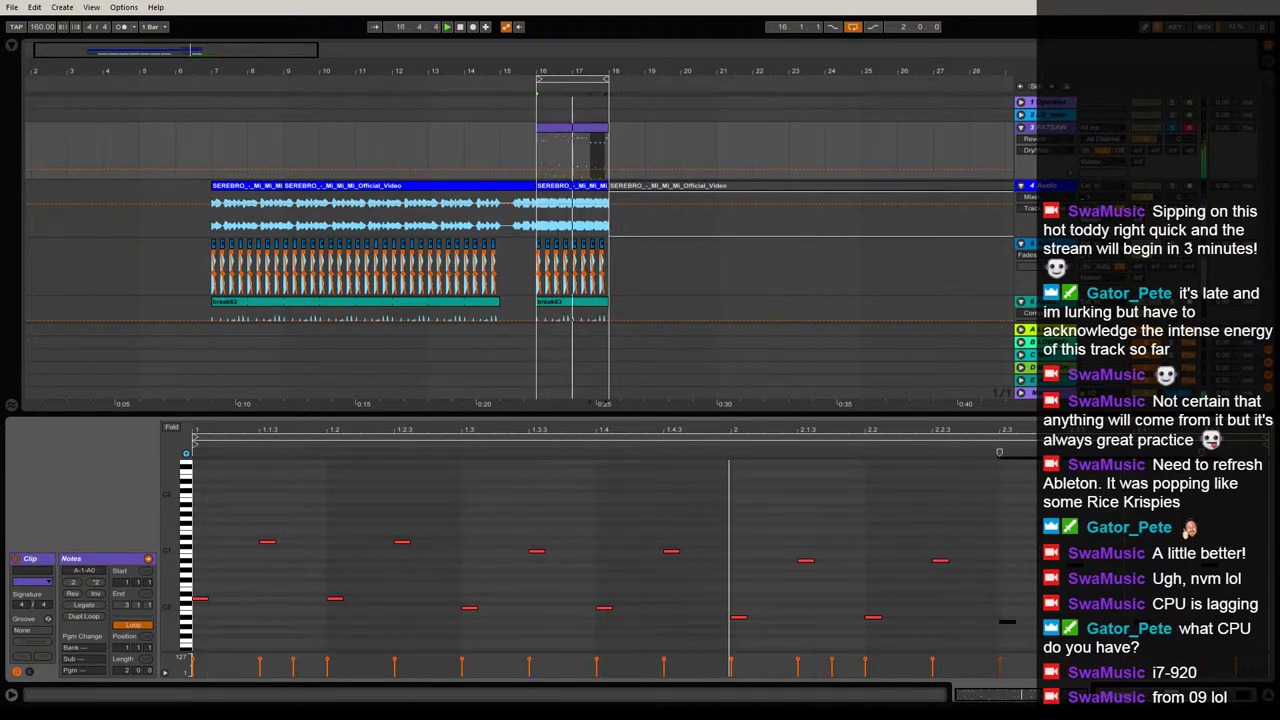
Close the note editor, place the insert marker at bar 7 on the War Horn track and stop playback.
key("ctrl+alt+l")
left_click_drag(607, 74, 527, 60)
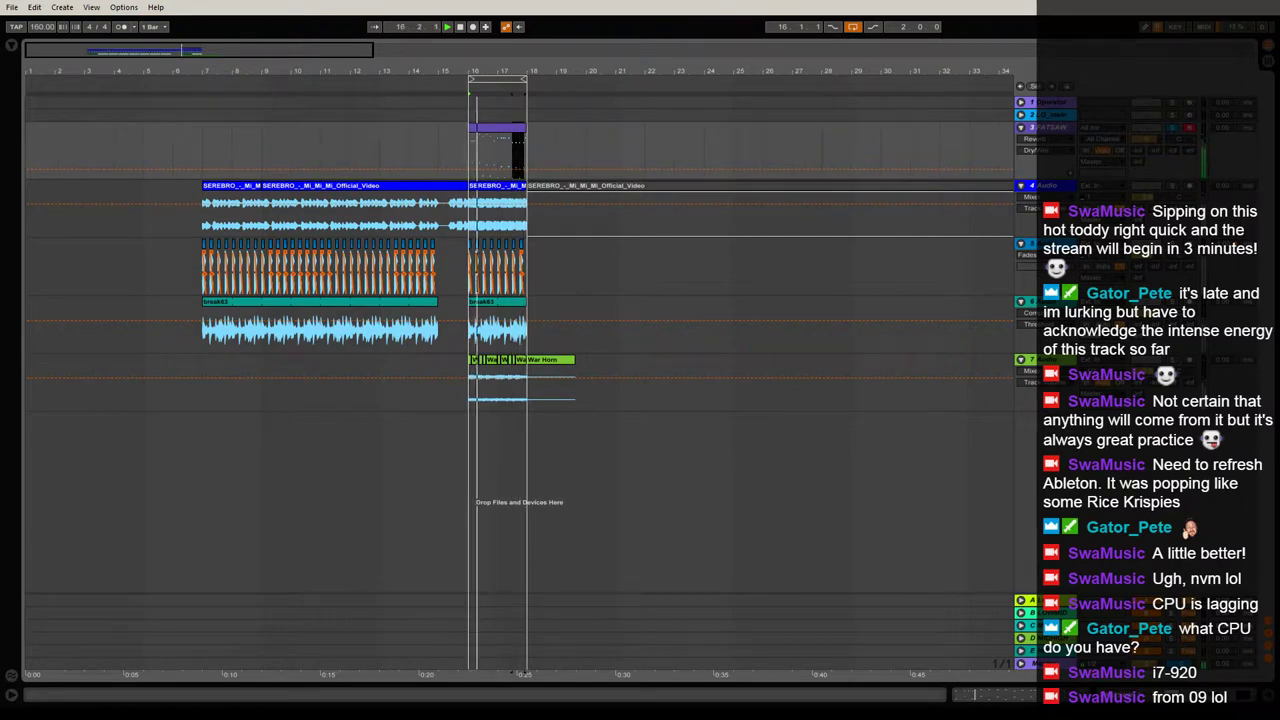
right_click(202, 391)
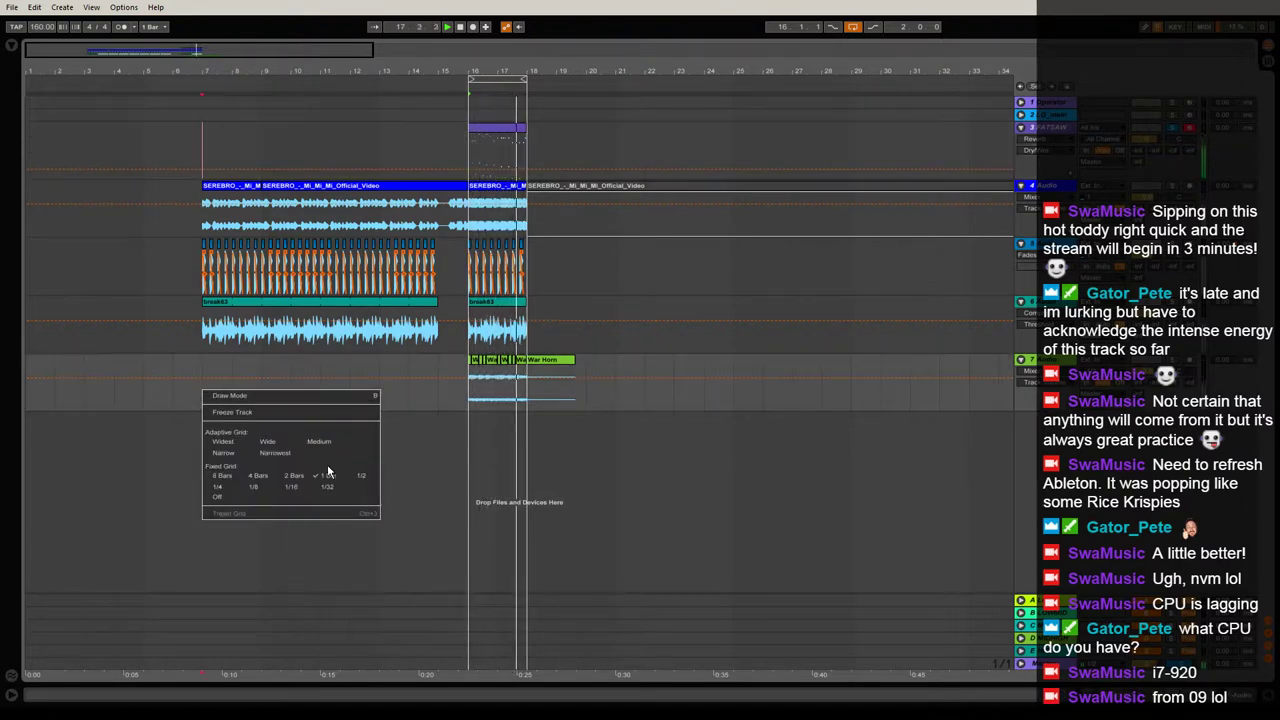
left_click(197, 385)
left_click(201, 368)
key("space")
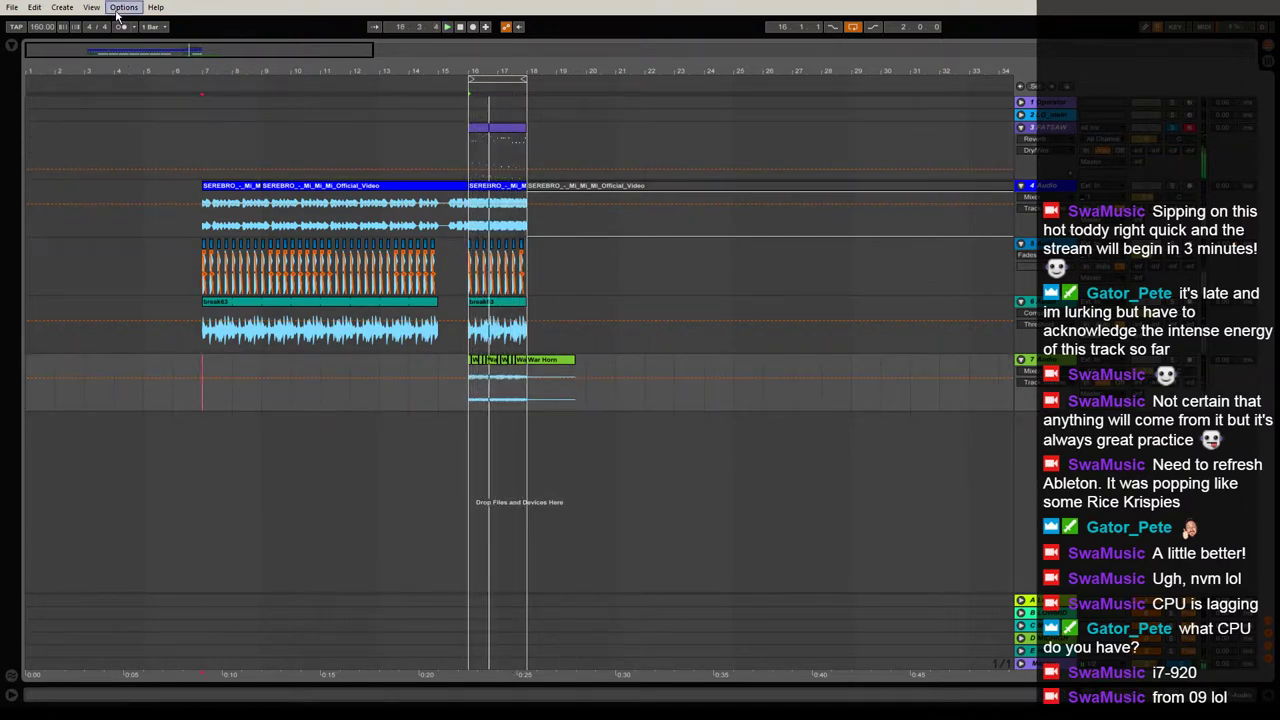
Set Default SR & Pitch Conversion to High Quality in the audio preferences, keeping the sample rate at 44100.
left_click(121, 8)
left_click(194, 343)
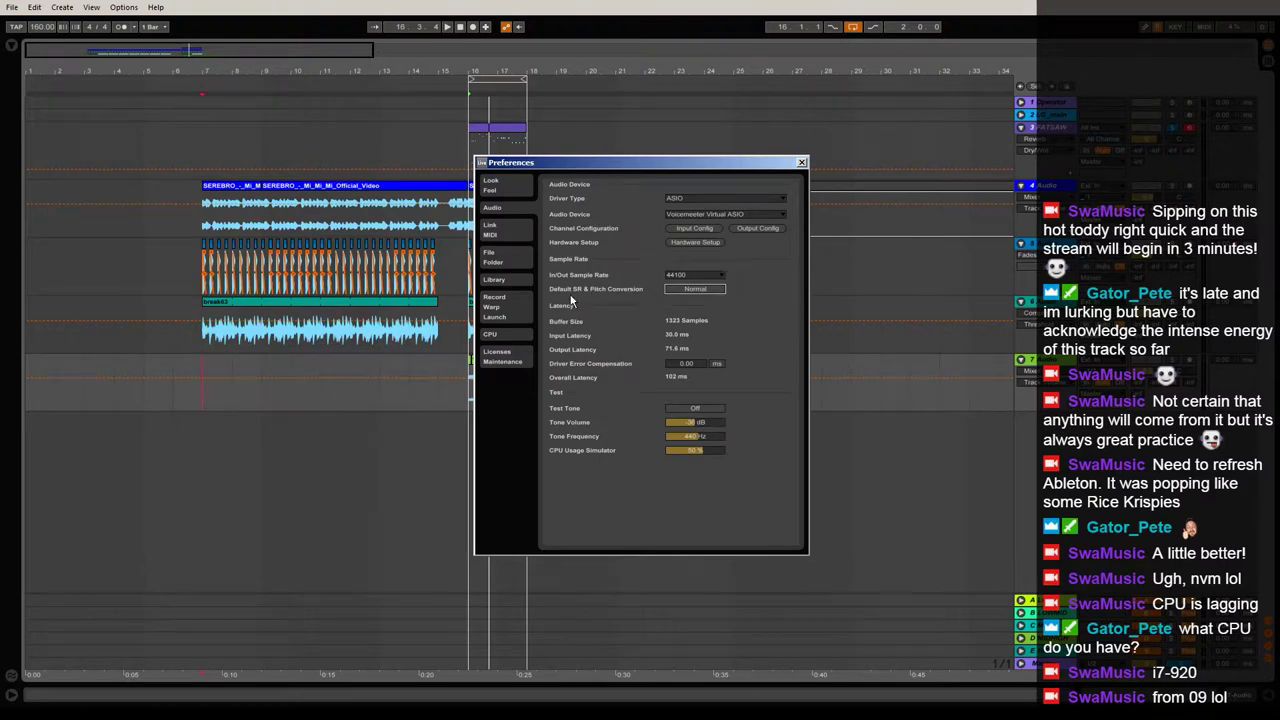
left_click(700, 274)
left_click(686, 290)
left_click(685, 287)
left_click(692, 275)
left_click(686, 276)
Review the audio output configuration and accept it with outputs 1/2 active.
left_click(738, 260)
left_click(737, 229)
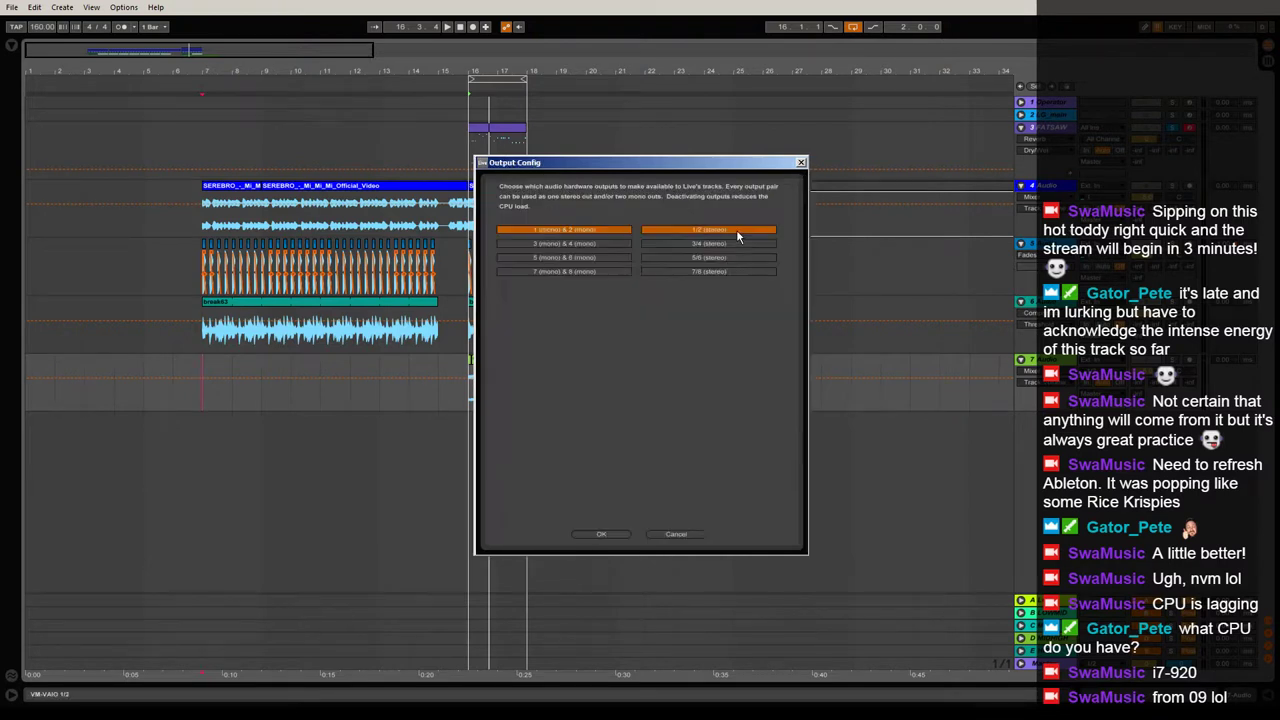
left_click(601, 535)
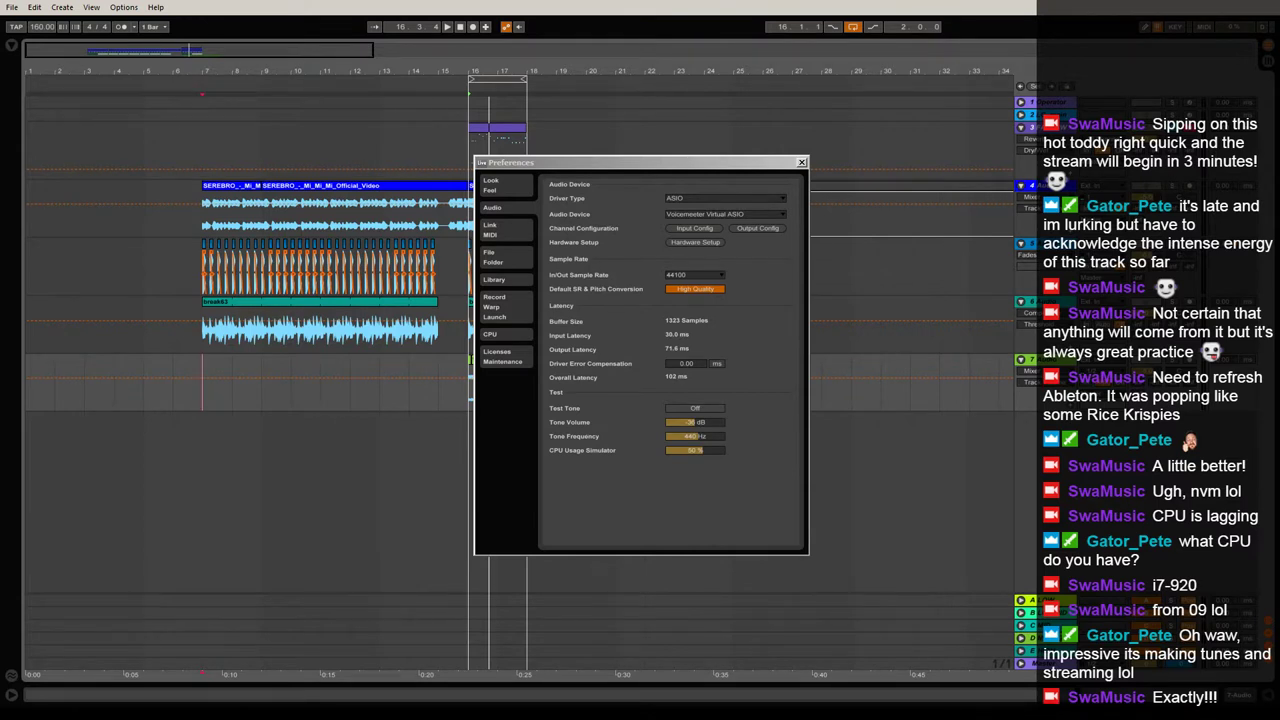
Check the test tone in the audio preferences, leave it off and close the preferences.
left_click(700, 409)
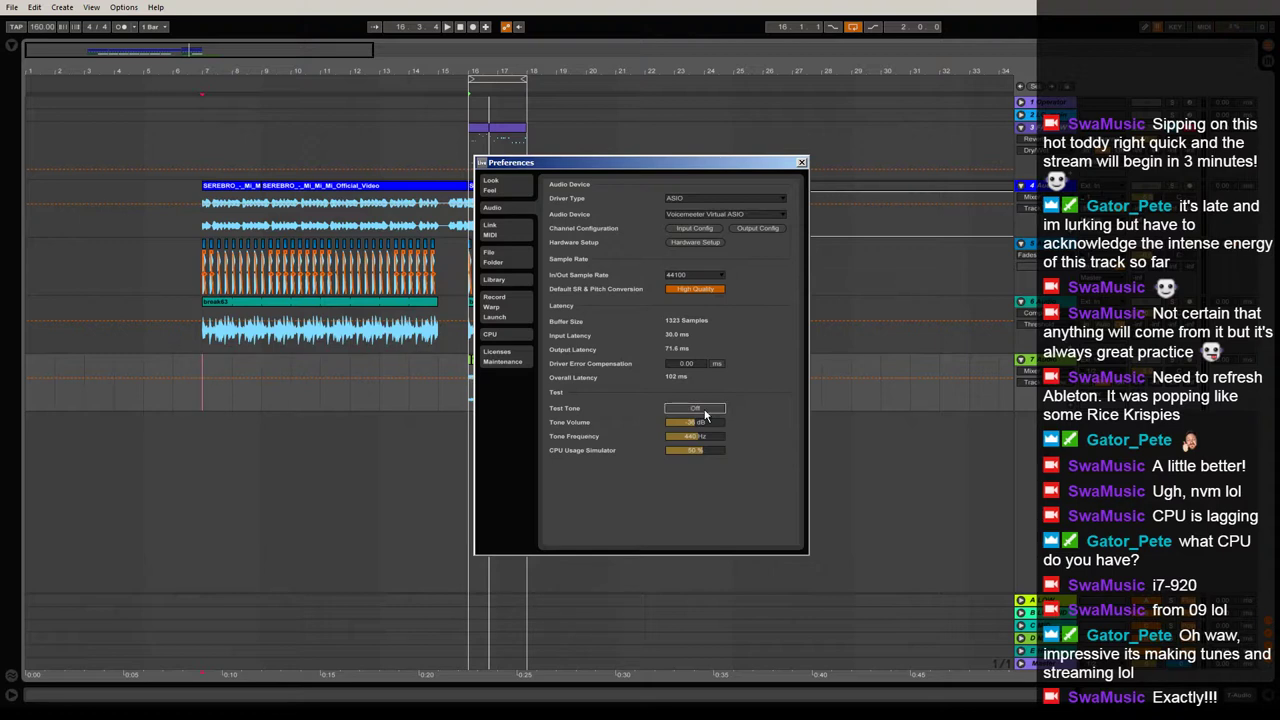
left_click(704, 408)
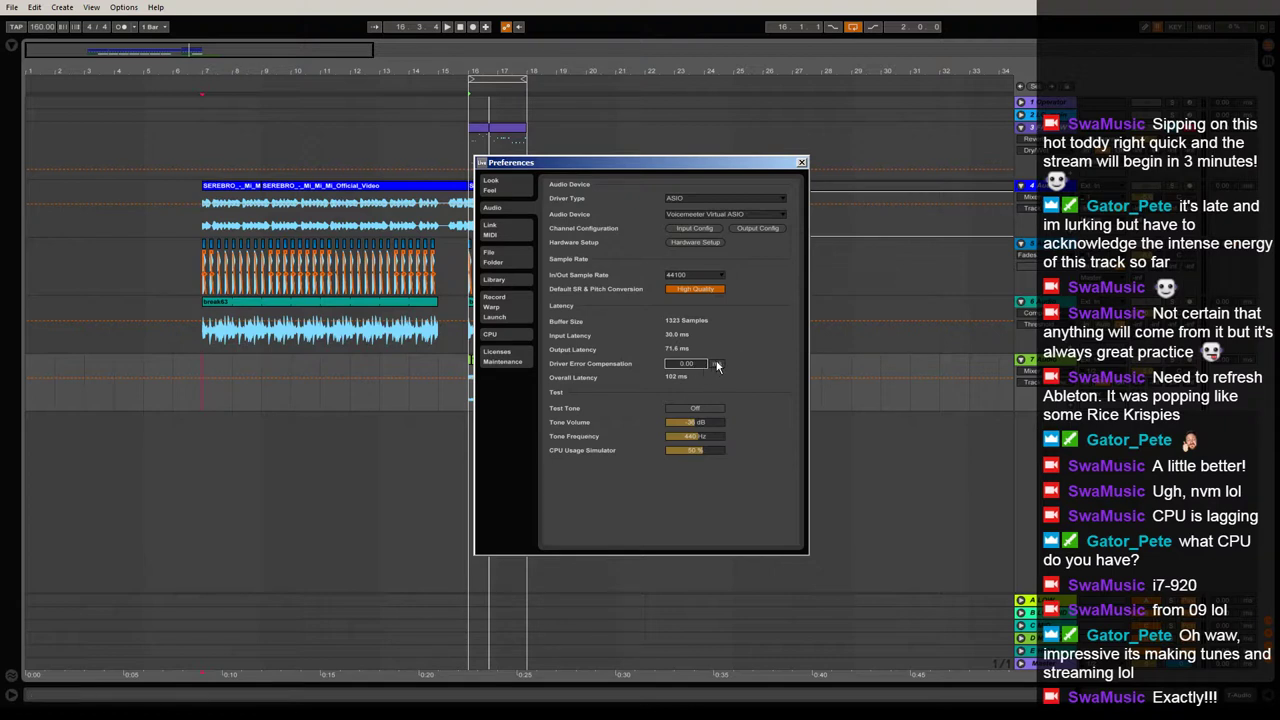
left_click(802, 162)
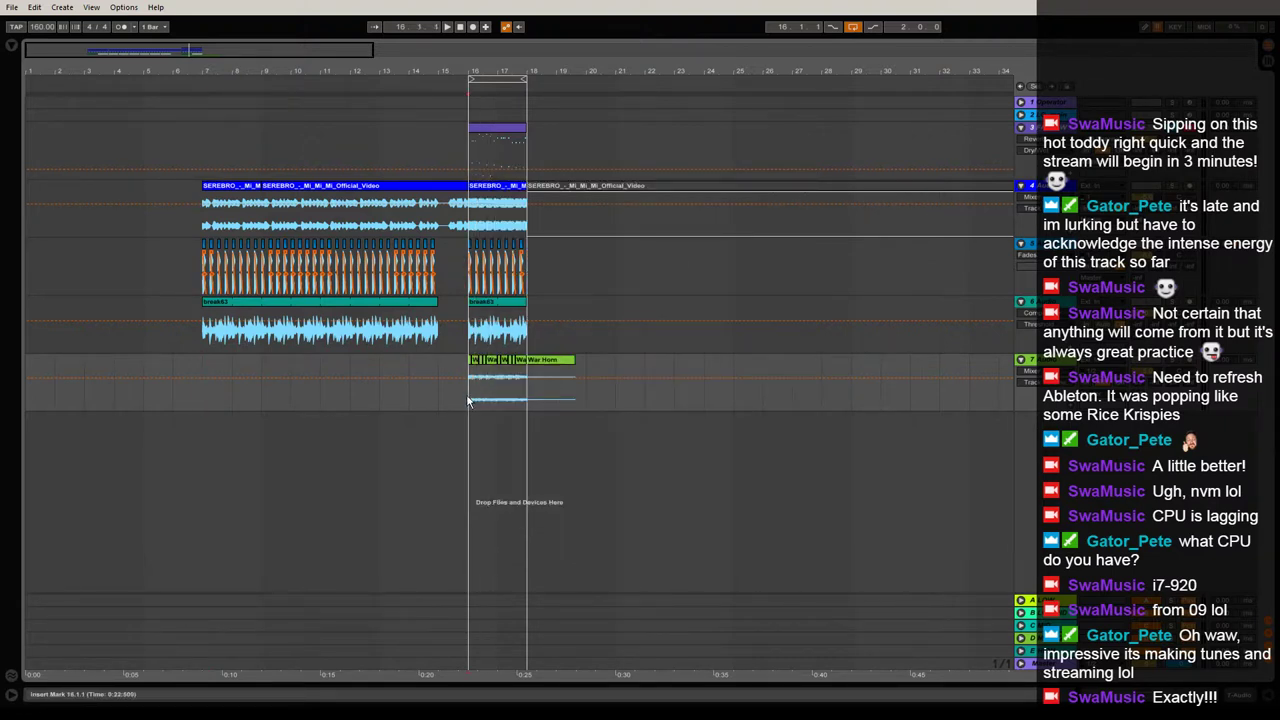
Play the loop from bar 16, then replay the arrangement from bar 7 on the SEREBRO track to check for popping.
key("space")
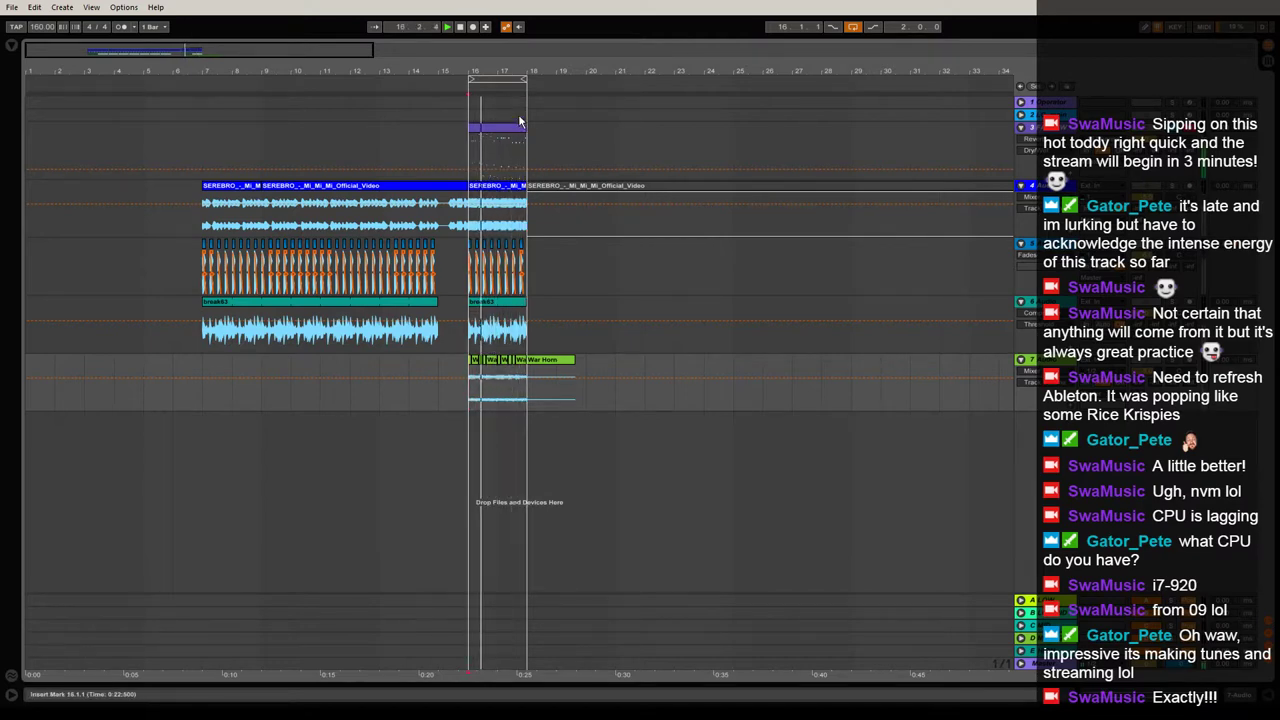
left_click_drag(519, 71, 580, 82)
key("space")
left_click(248, 227)
key("space")
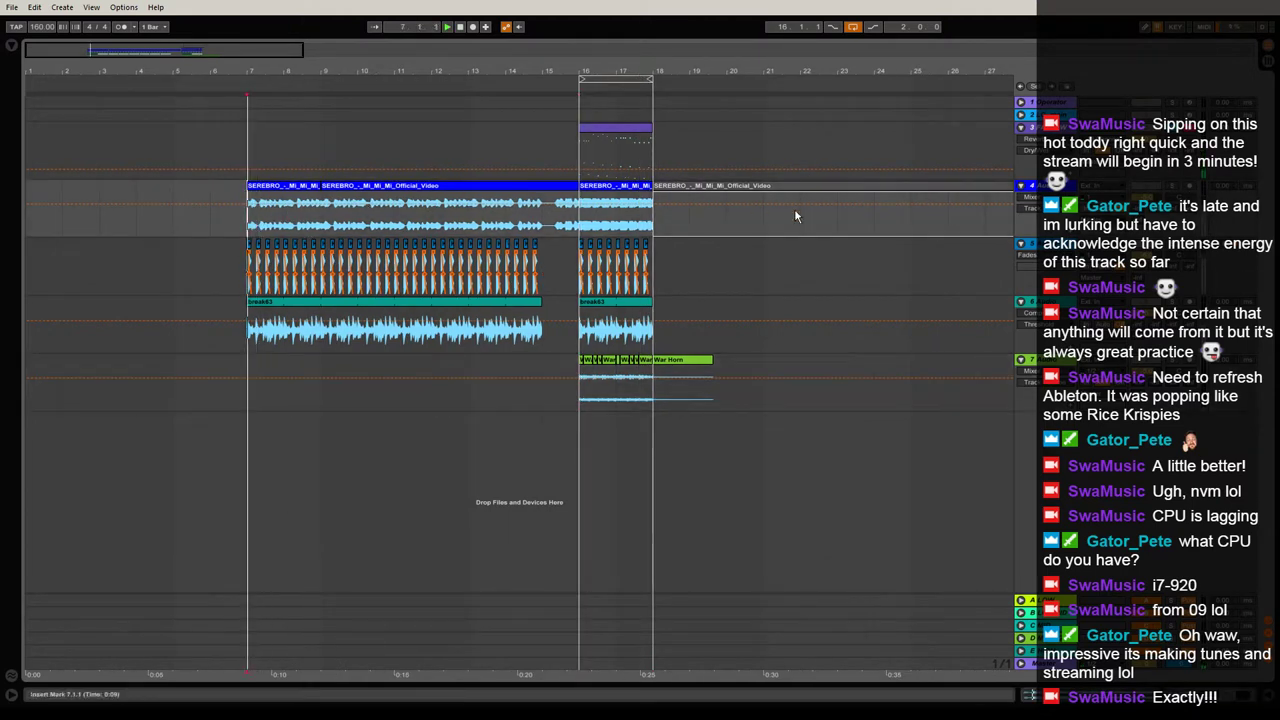
key("space")
key("space")
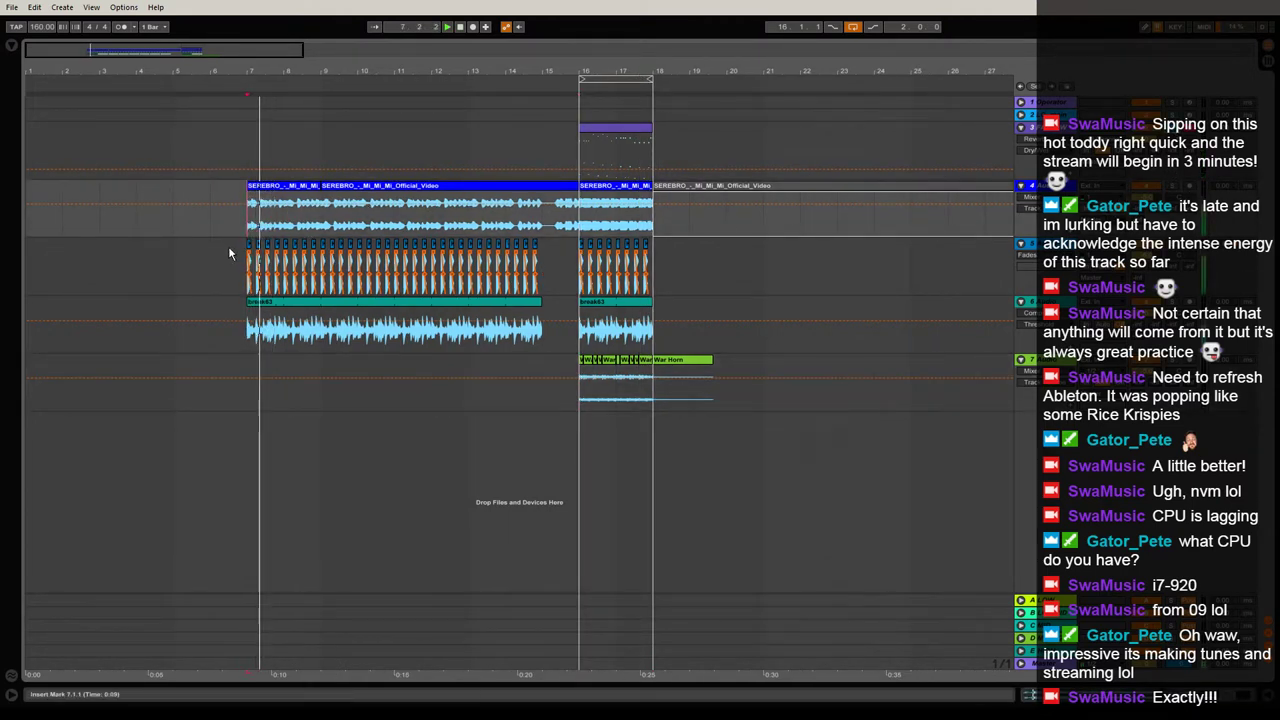
key("space")
key("space")
Play the arrangement at a tempo of 20 BPM, then raise the tempo to 60 BPM.
key("space")
left_click_drag(39, 28, 39, 168)
key("space")
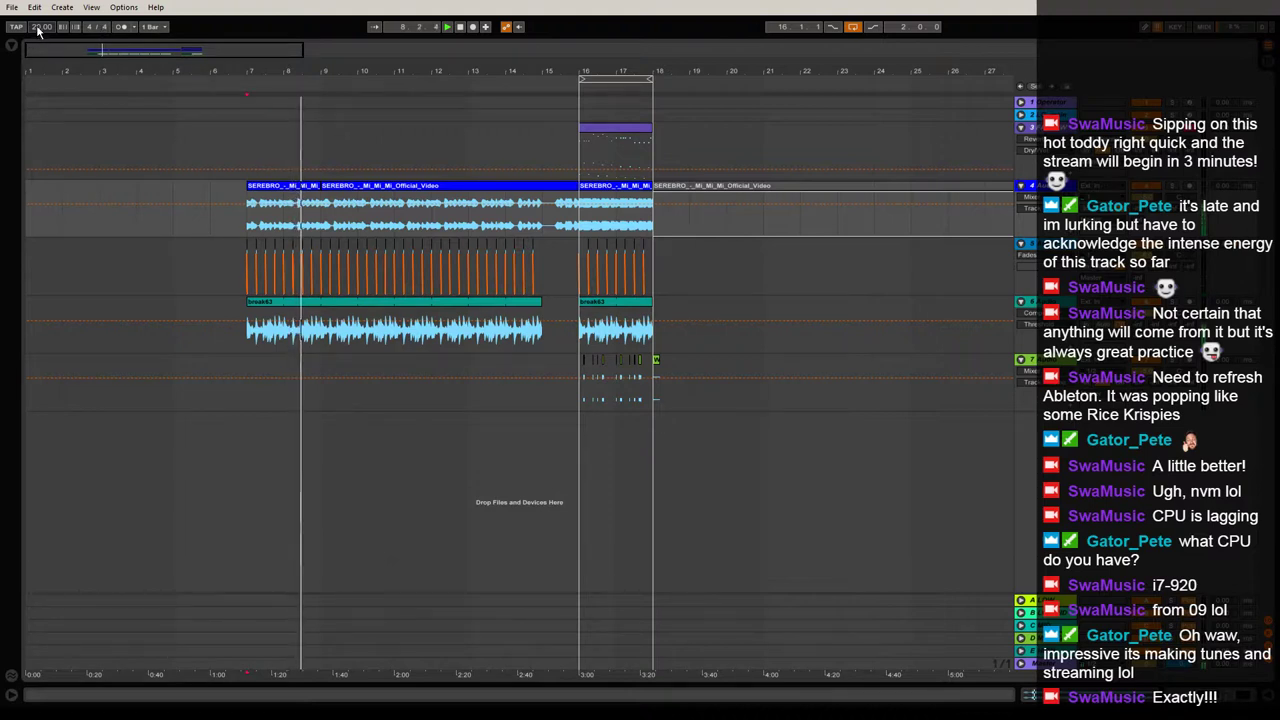
left_click_drag(41, 29, 41, 0)
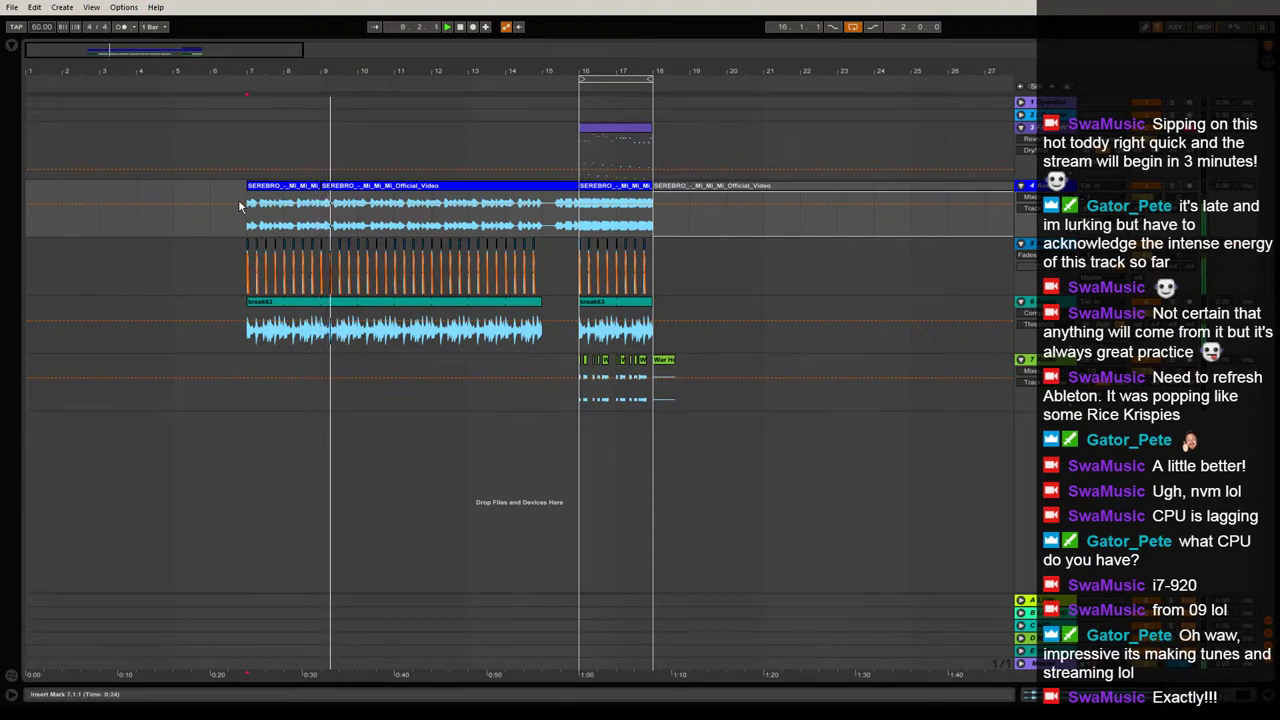
Lower the gain of all KSHMR Big clips from bar 7 to 17 to -6.45 dB, close the clip view and replay.
left_click_drag(343, 74, 358, 99)
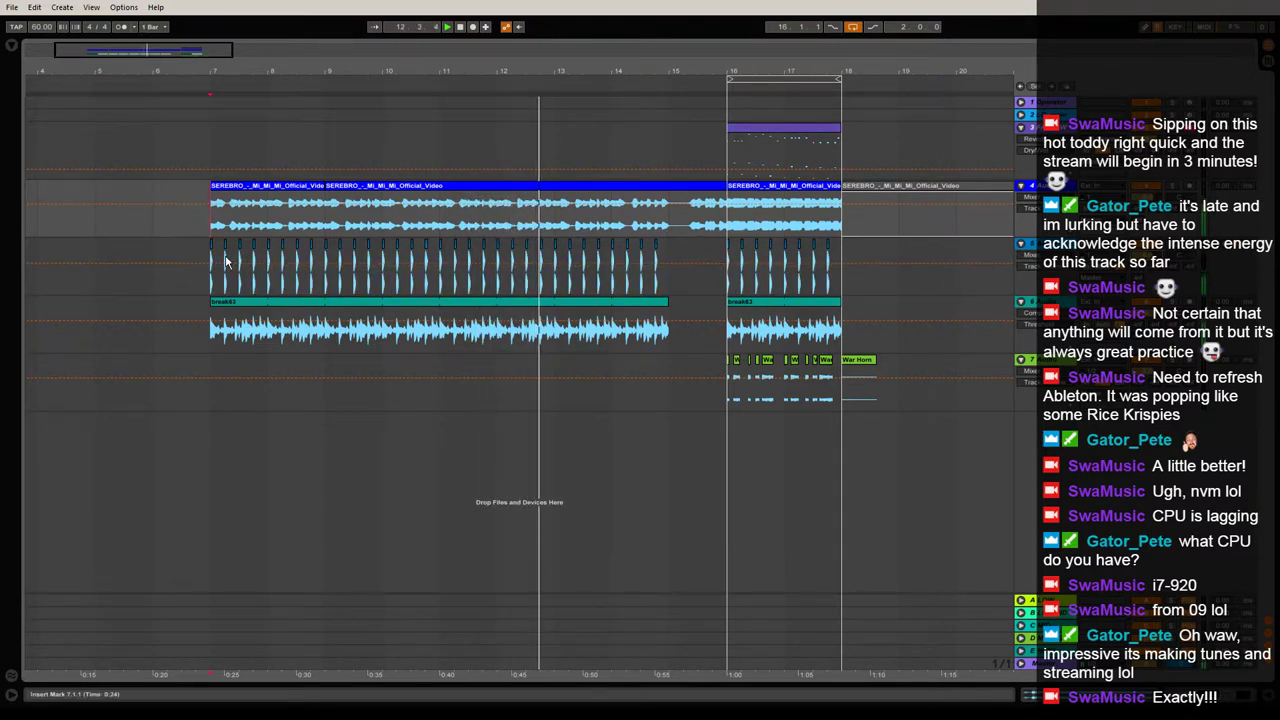
double_click(829, 245, "shift")
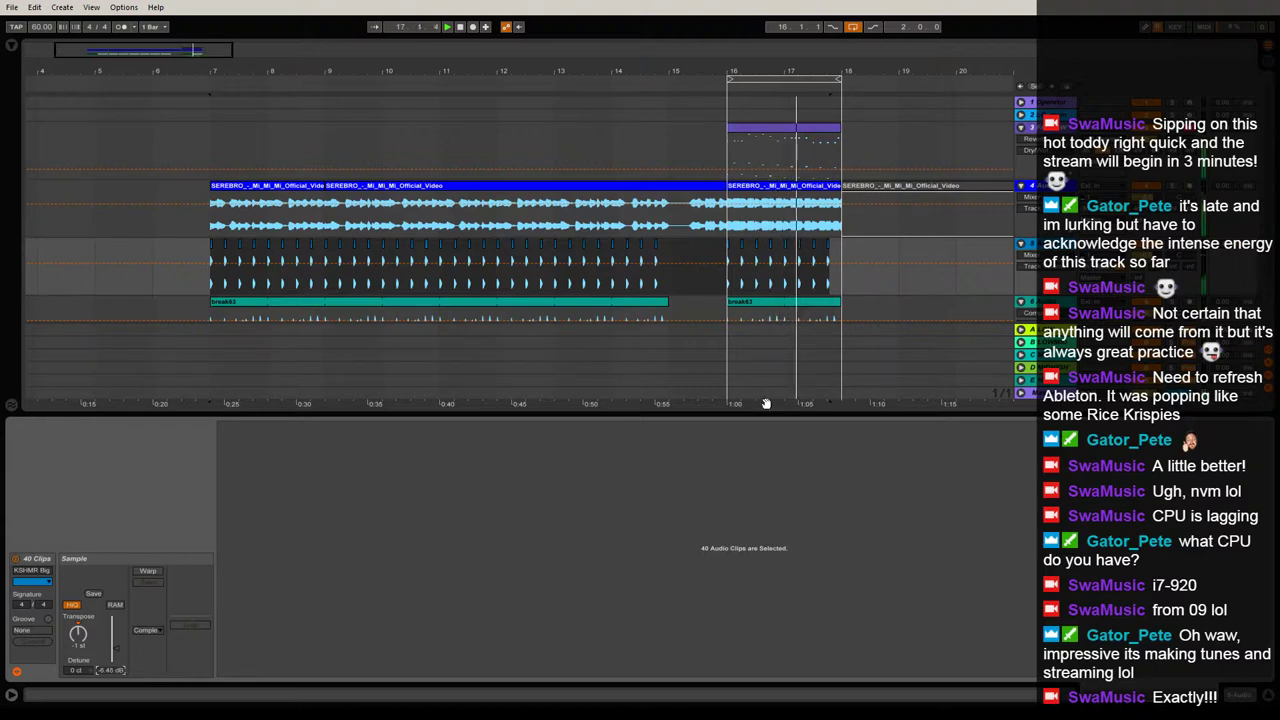
key("ctrl+alt+l")
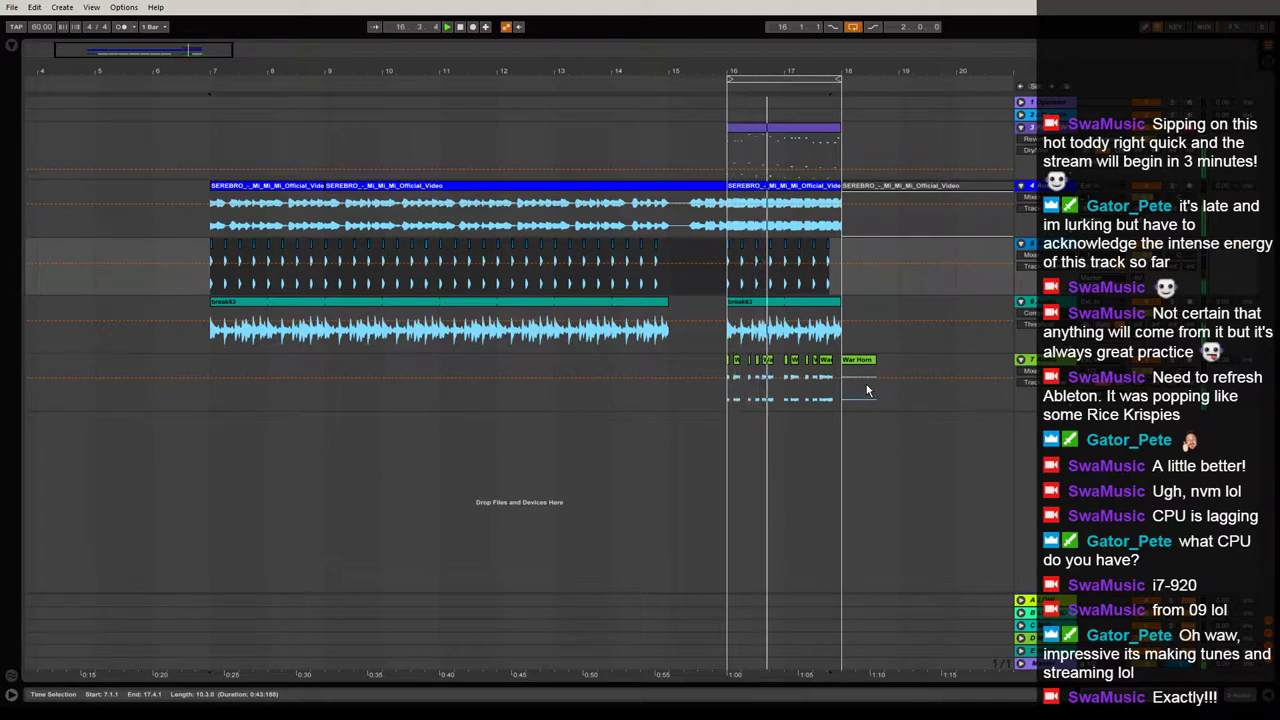
key("space")
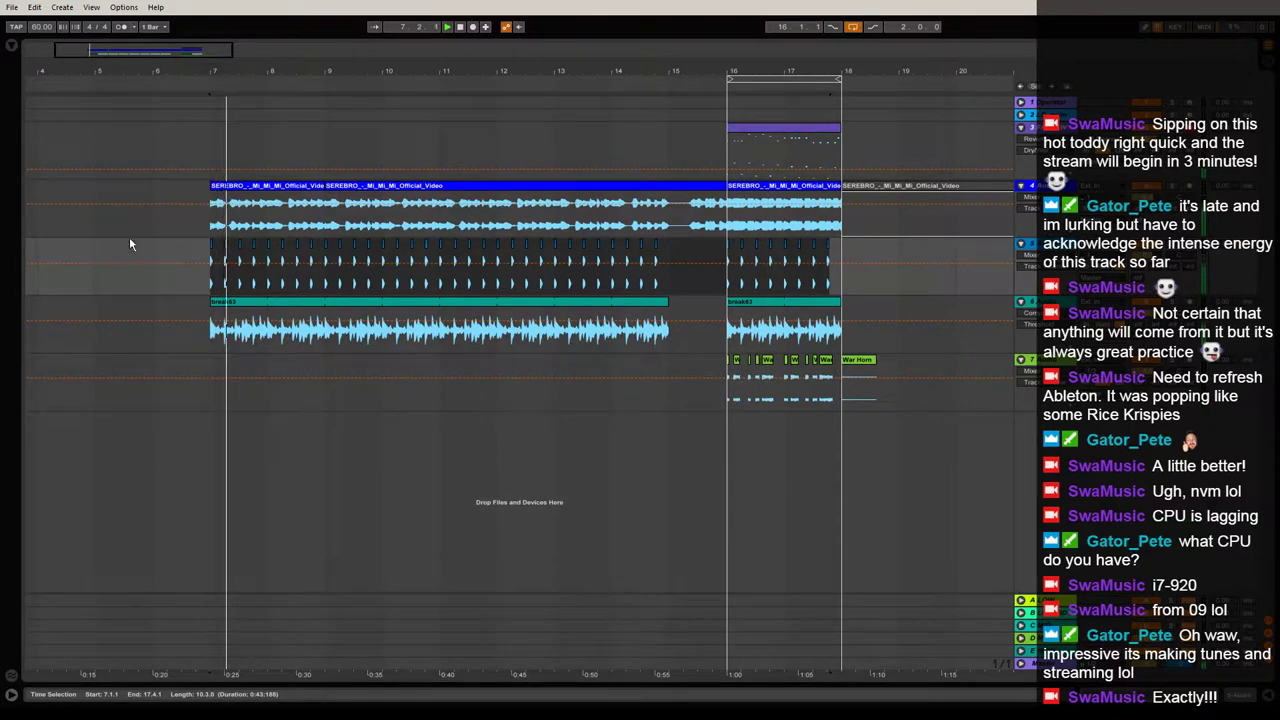
Insert a Saturator before the Master track's Limiter, enable its DC filter, keep the Analog Clip curve and hide the browser.
double_click(1056, 663)
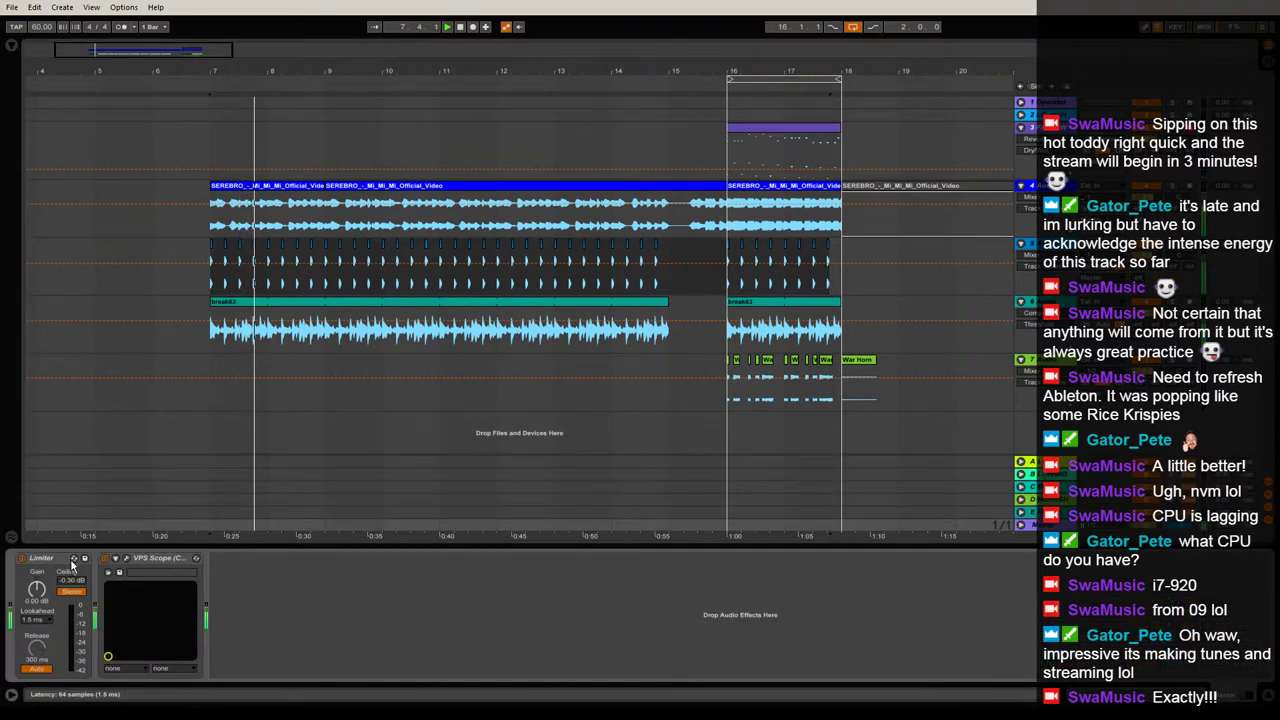
left_click(12, 46)
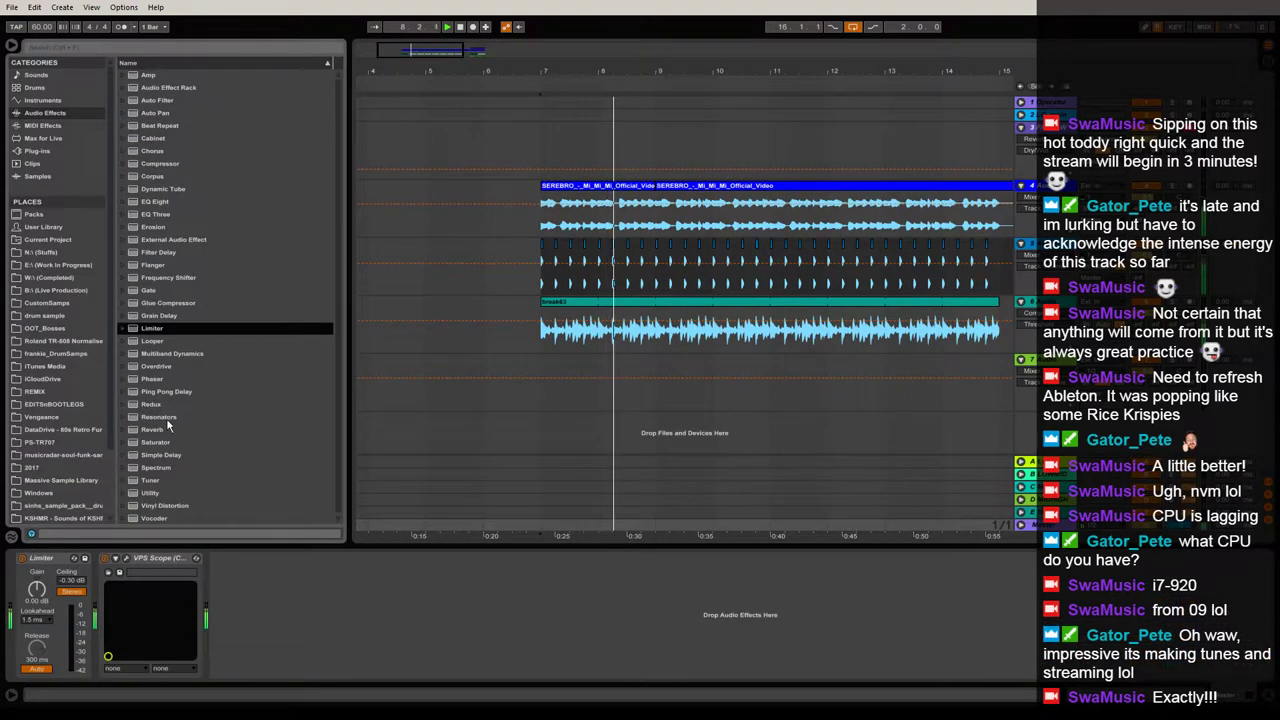
left_click_drag(157, 443, 30, 581)
left_click(92, 627)
left_click(92, 628)
left_click(32, 614)
left_click(347, 431)
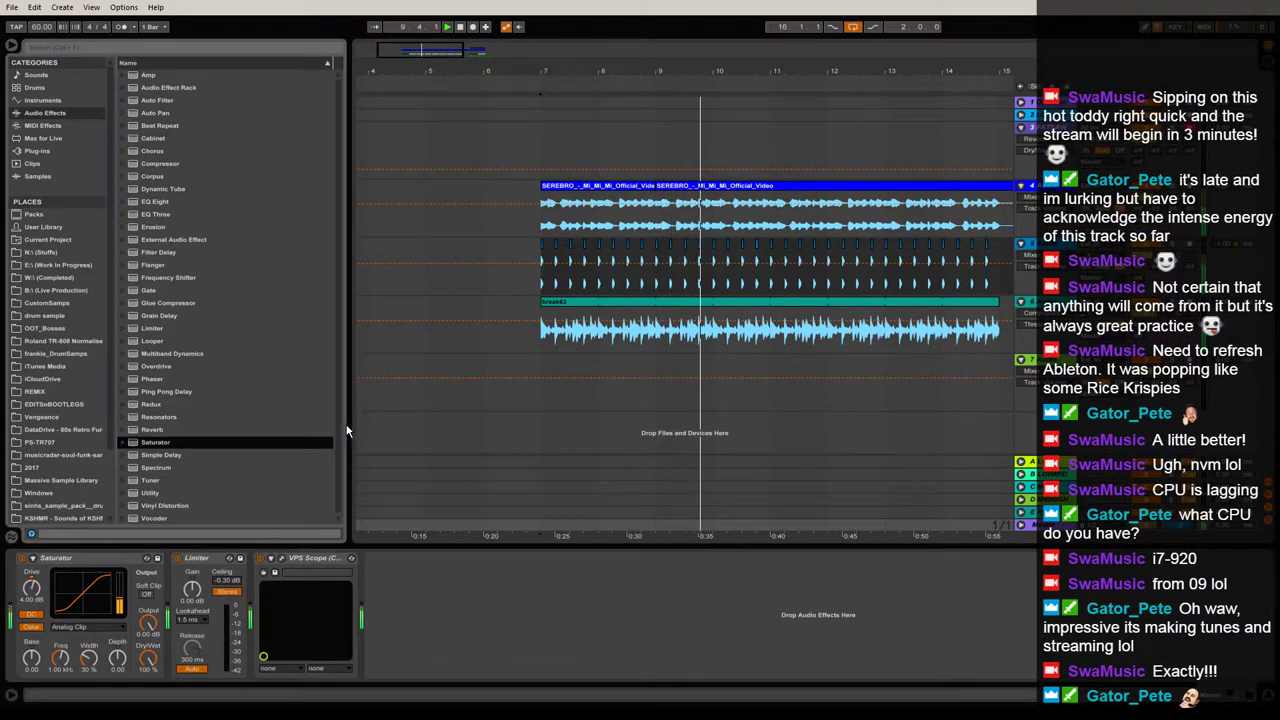
left_click_drag(348, 427, 120, 430)
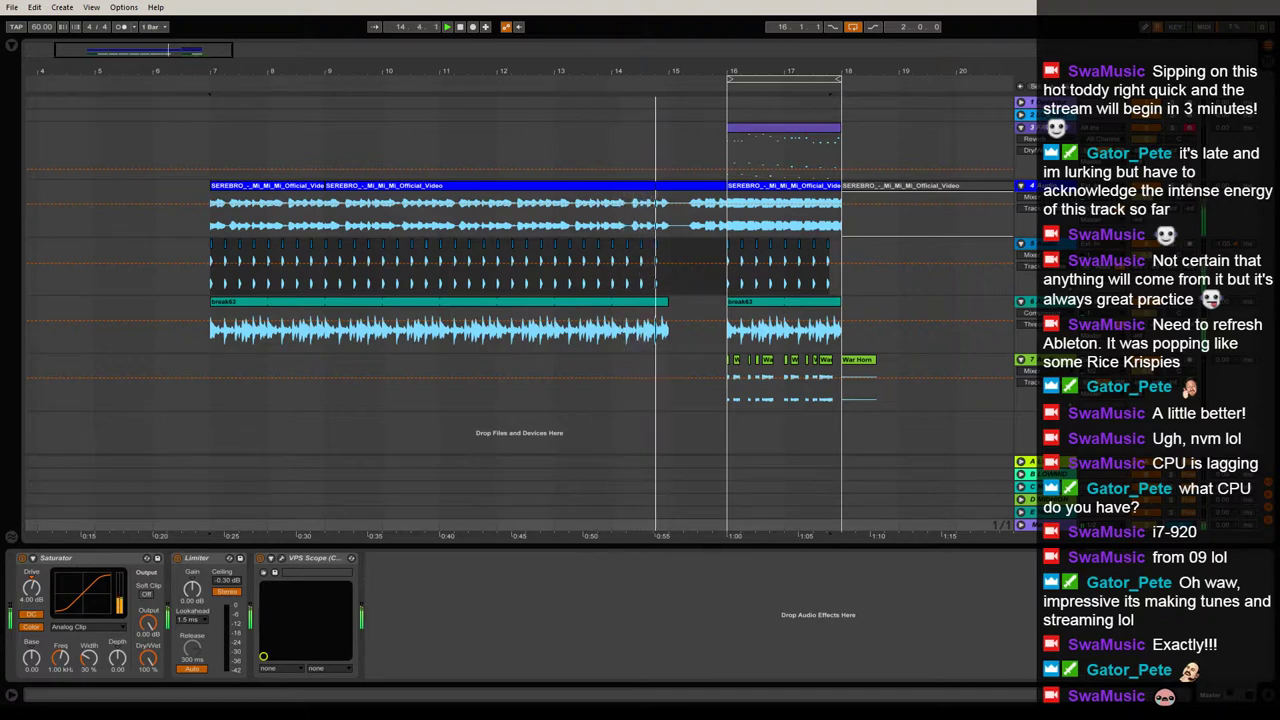
Hide the device view, set the tempo to 100 BPM and play from bar 7 on the break63 track.
left_click(201, 336)
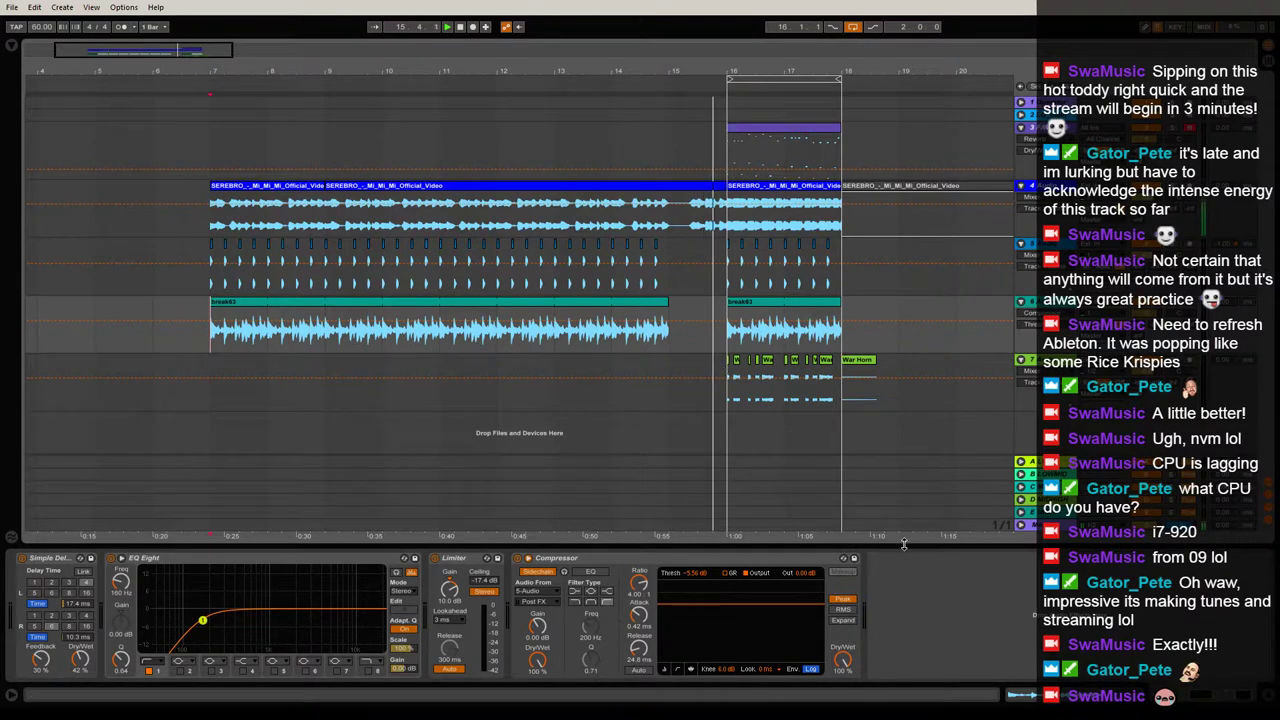
left_click_drag(905, 540, 905, 680)
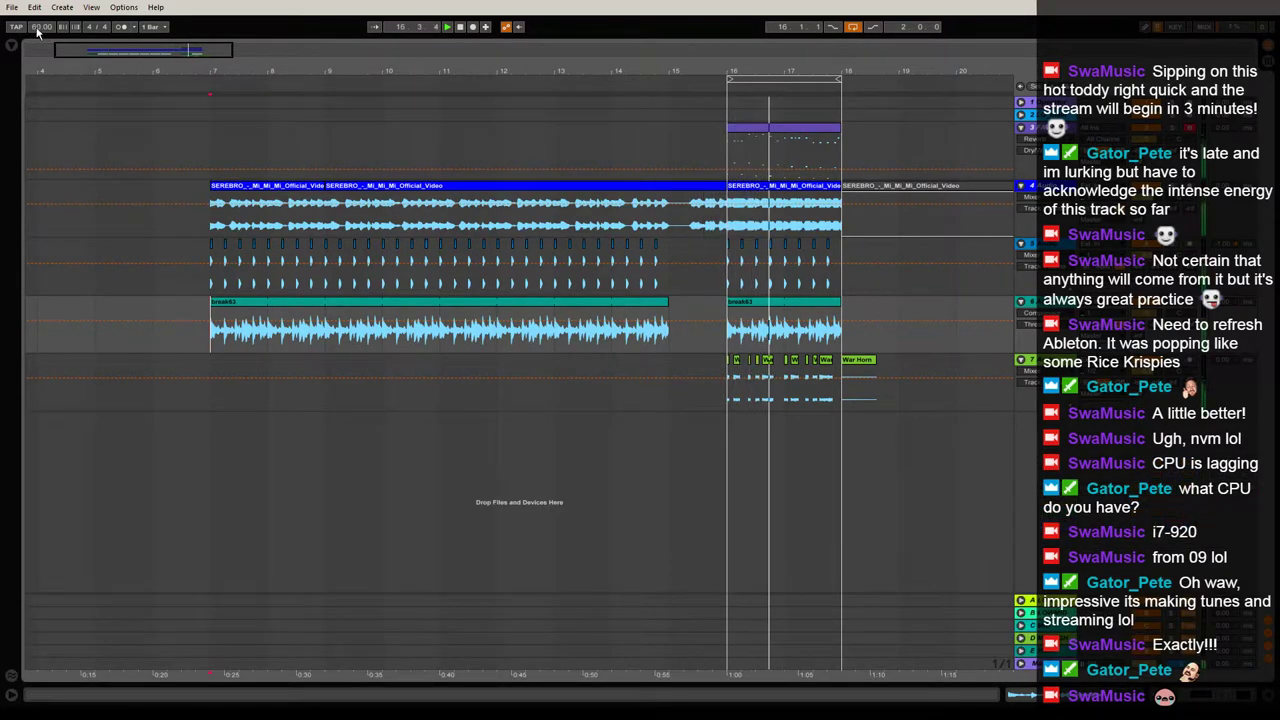
key("space")
left_click_drag(38, 29, 41, 18)
key("space")
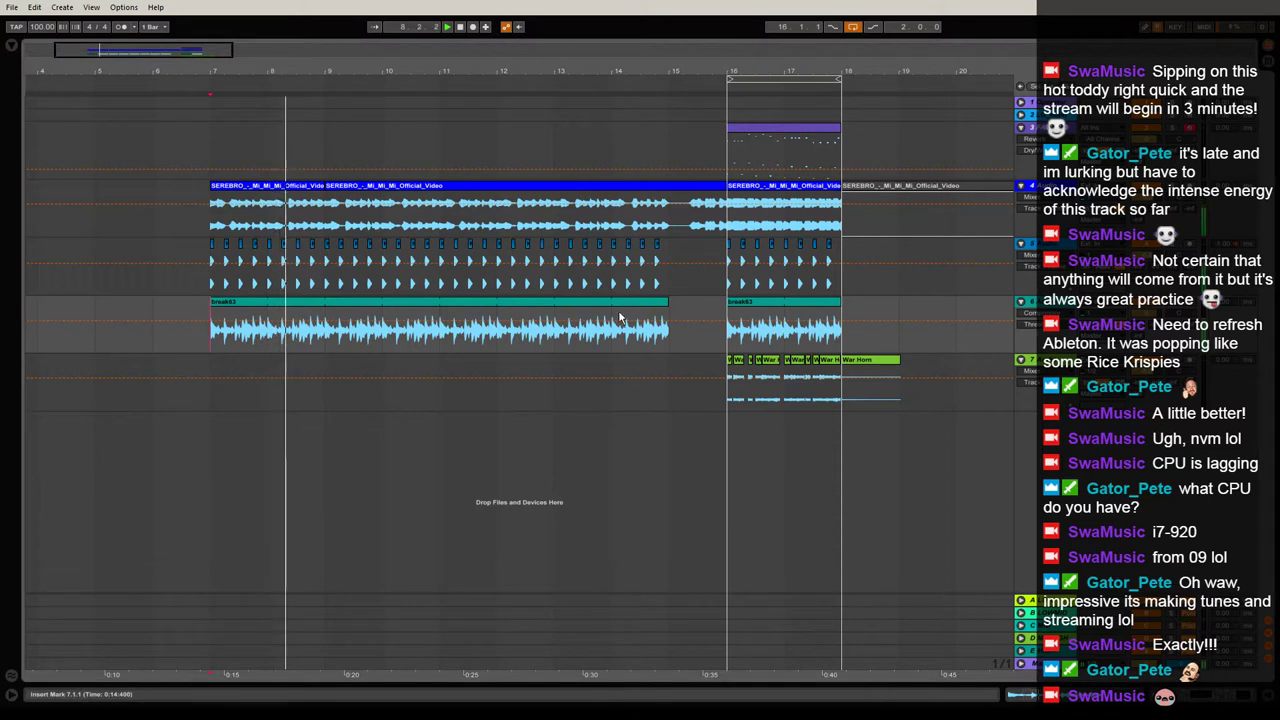
key("space")
key("space")
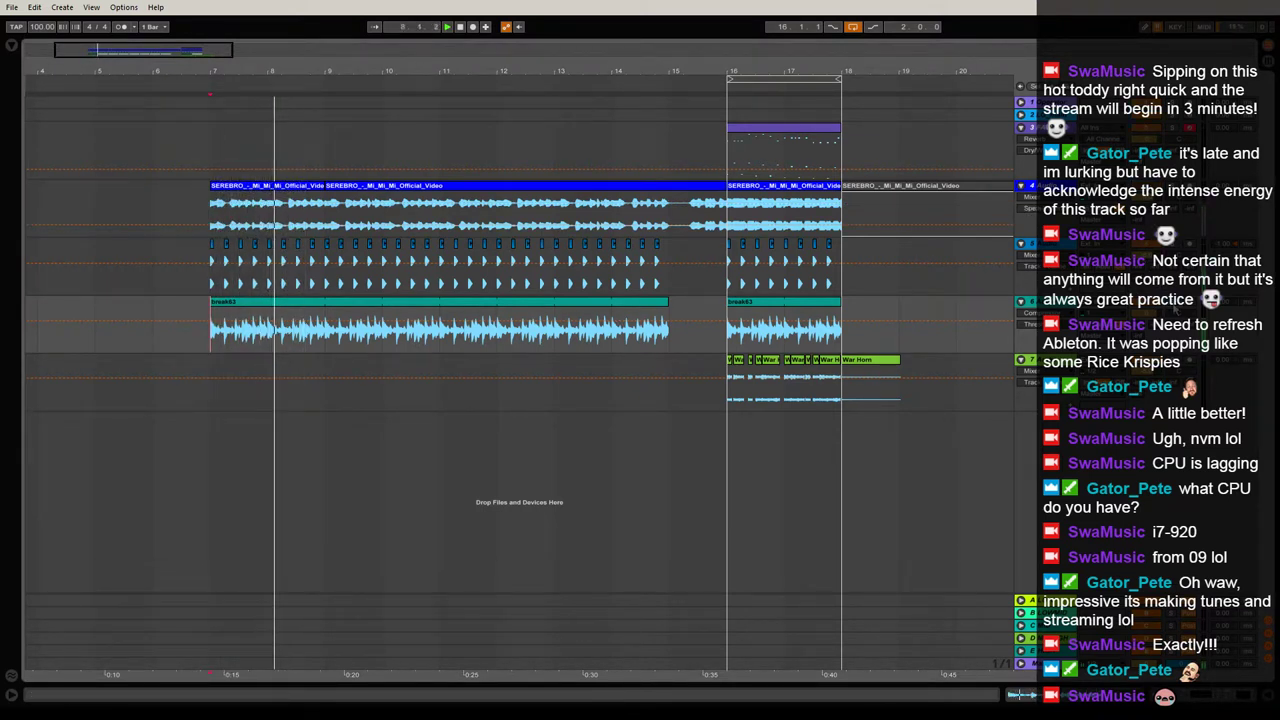
Deactivate all KSHMR Big clips from bar 7 to bar 18.
left_click(222, 250)
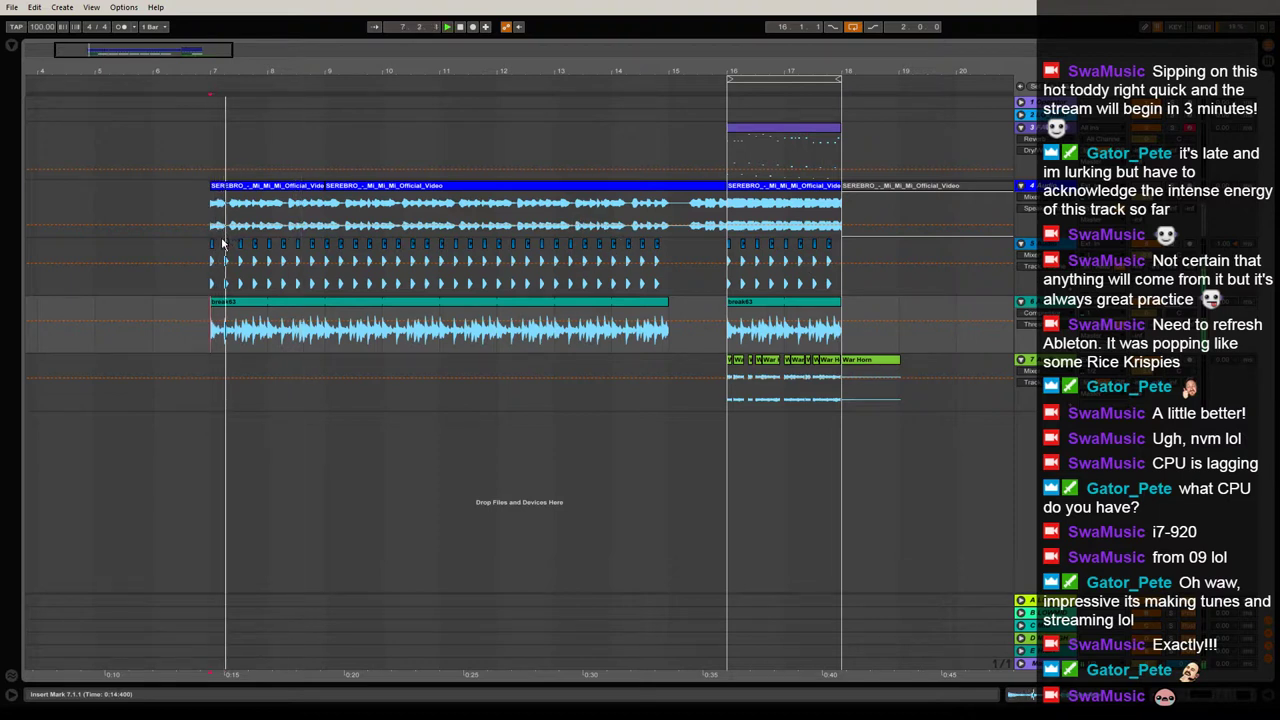
left_click(845, 258, "shift")
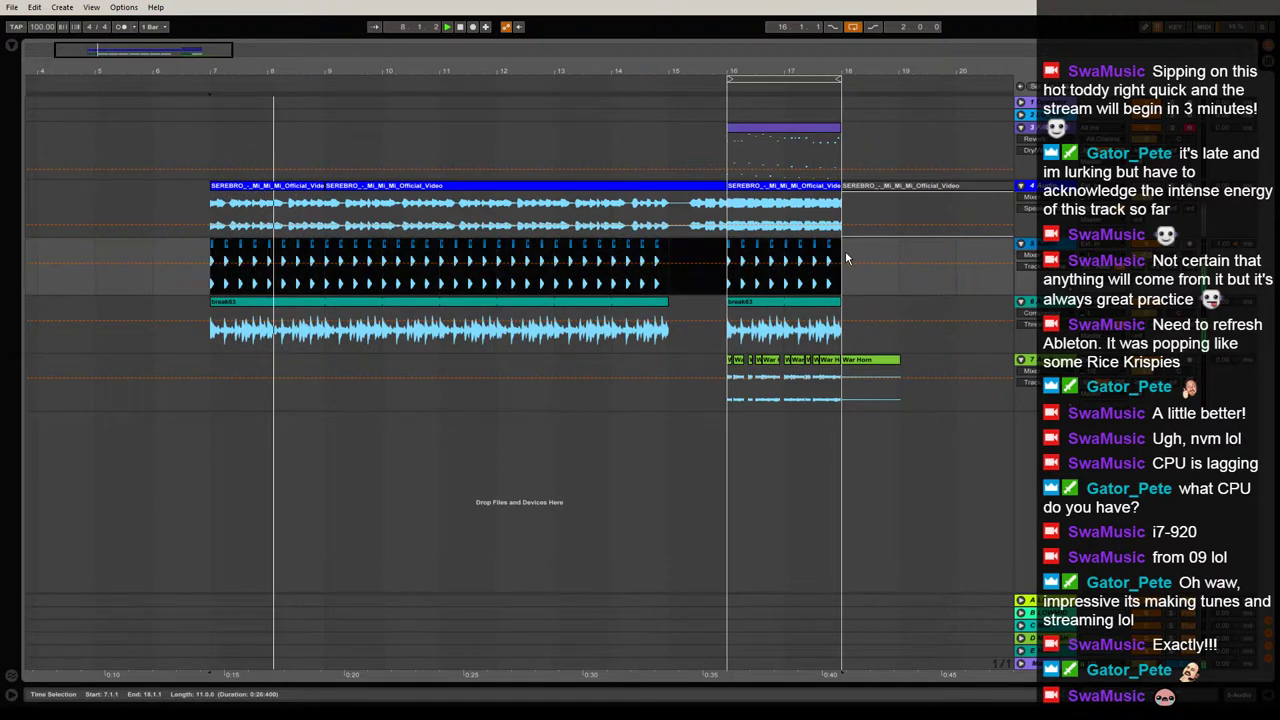
key("0")
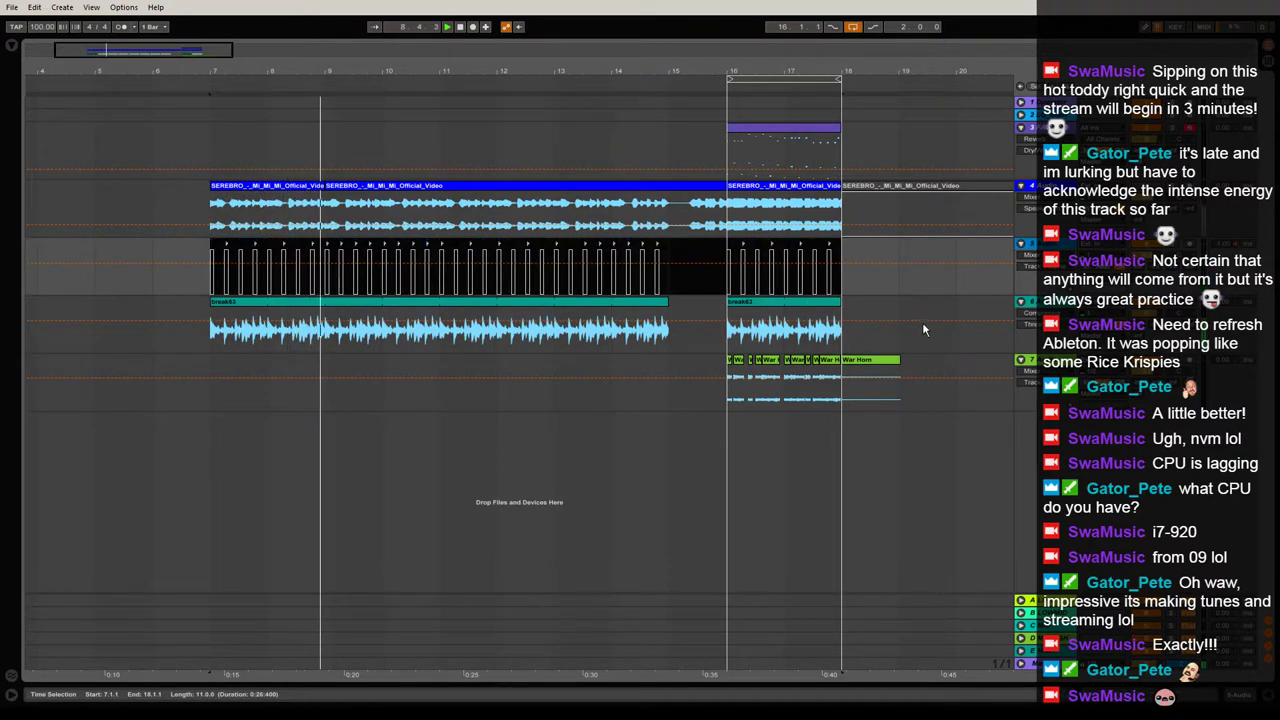
Set the loop to the first break63 section, spanning bars 7 to 15.
left_click_drag(786, 73, 790, 42)
left_click_drag(428, 50, 413, 69)
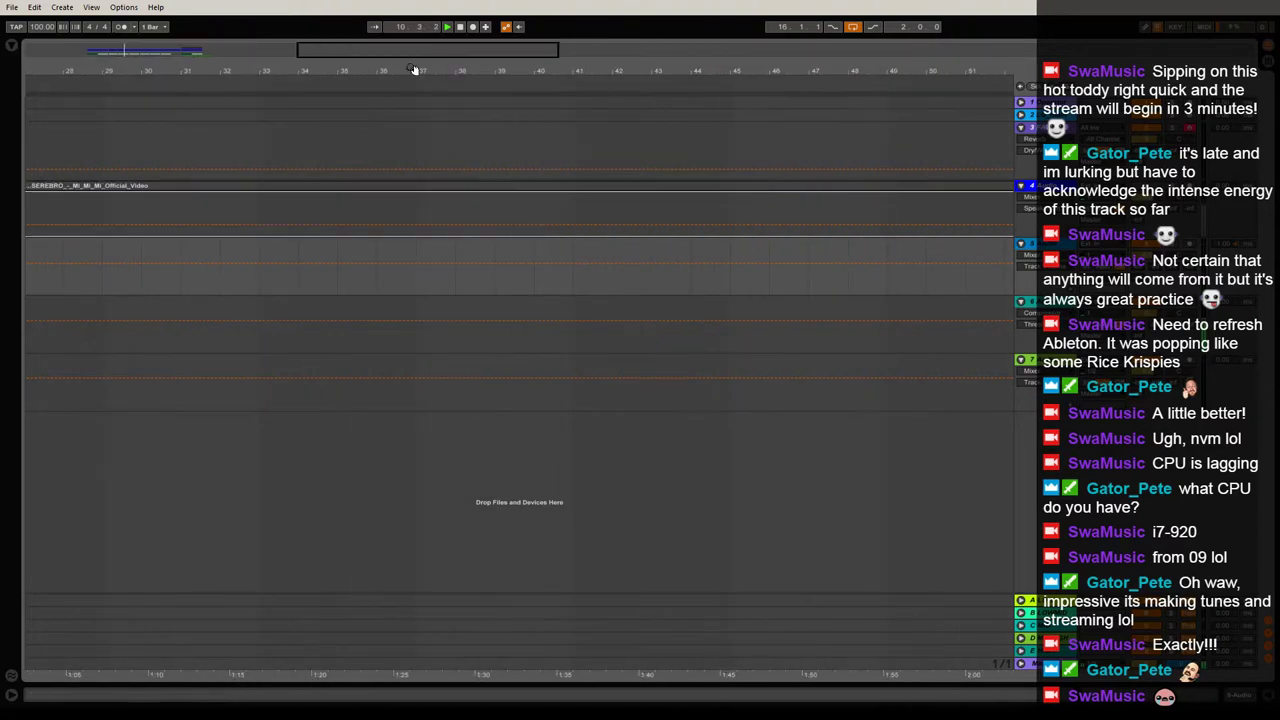
left_click_drag(130, 56, 107, 48)
left_click_drag(729, 74, 634, 74)
left_click(638, 302)
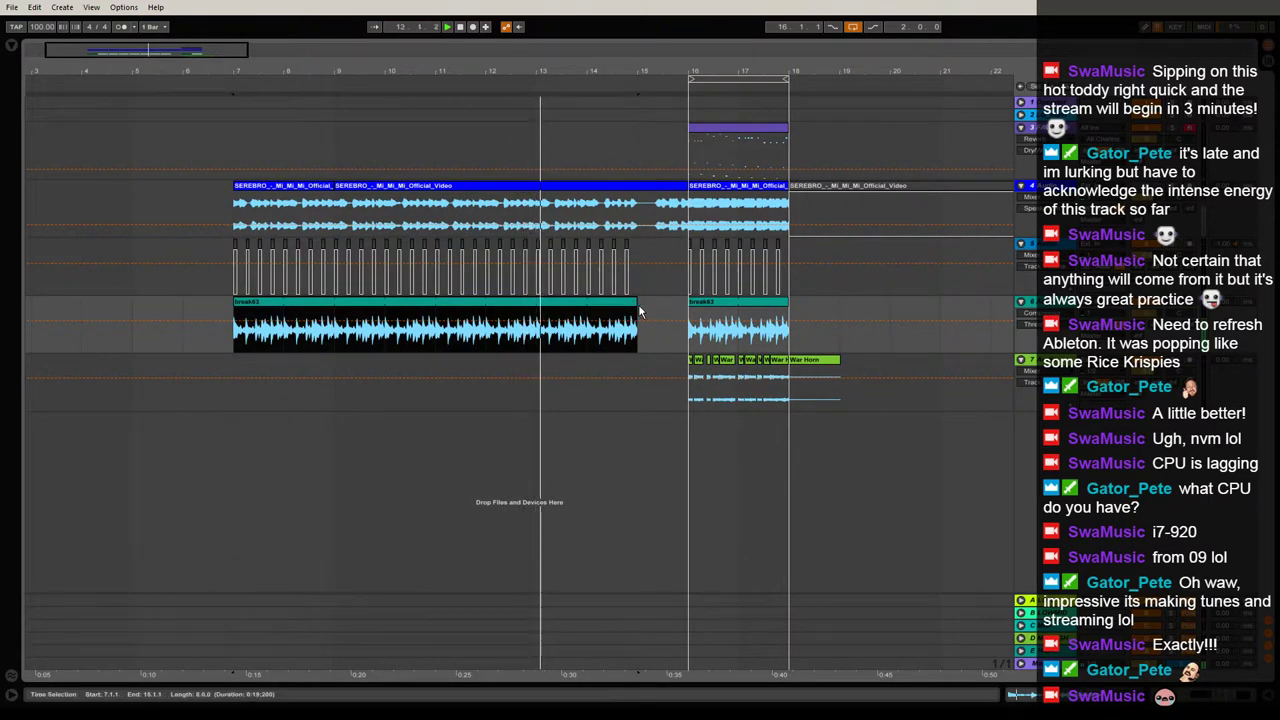
key("ctrl+l")
left_click_drag(657, 72, 537, 48)
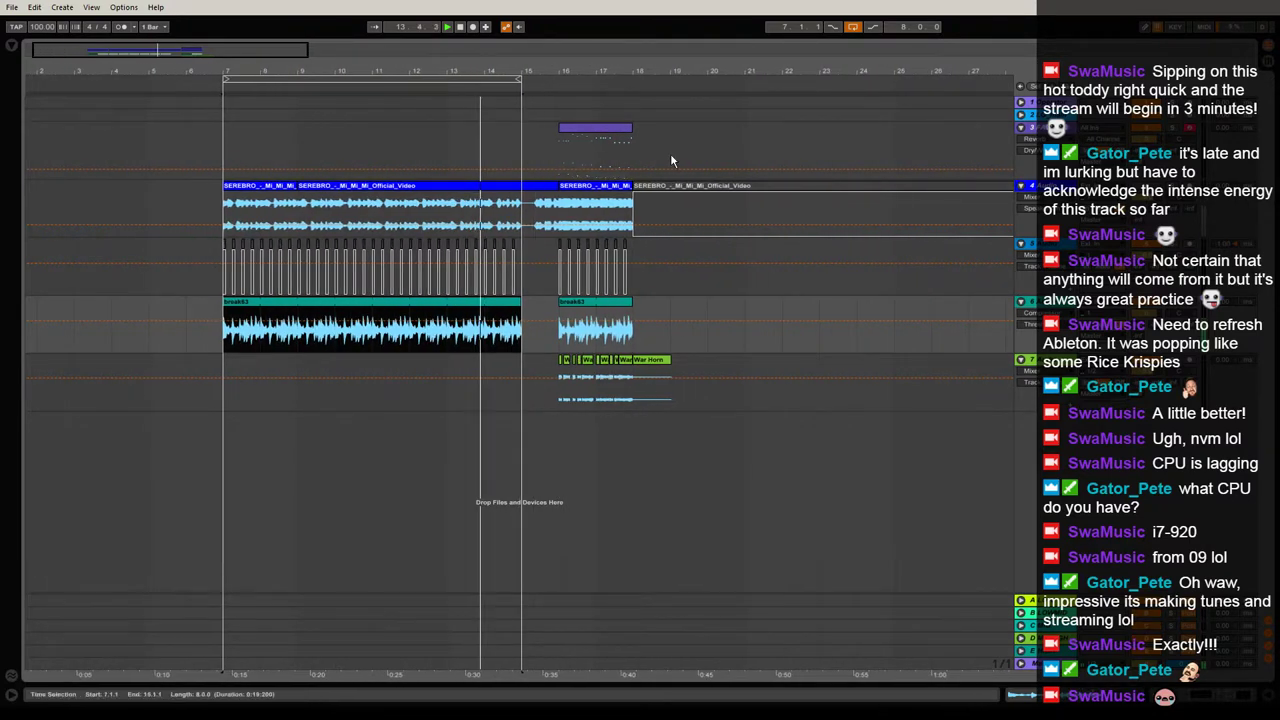
Fold the SEREBRO and KSHMR Big tracks and hide the return tracks while playing the break63 track from bar 7.
left_click(1021, 302)
left_click(1021, 244)
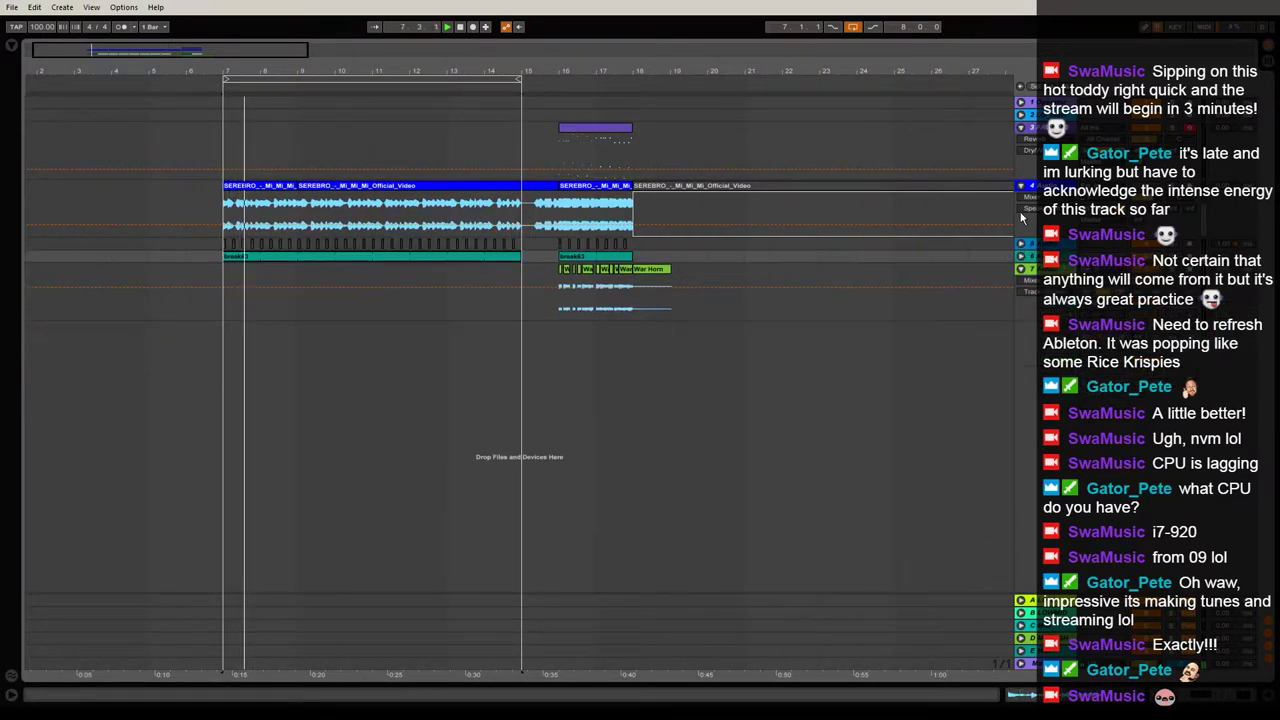
left_click(1020, 186)
left_click(1020, 186)
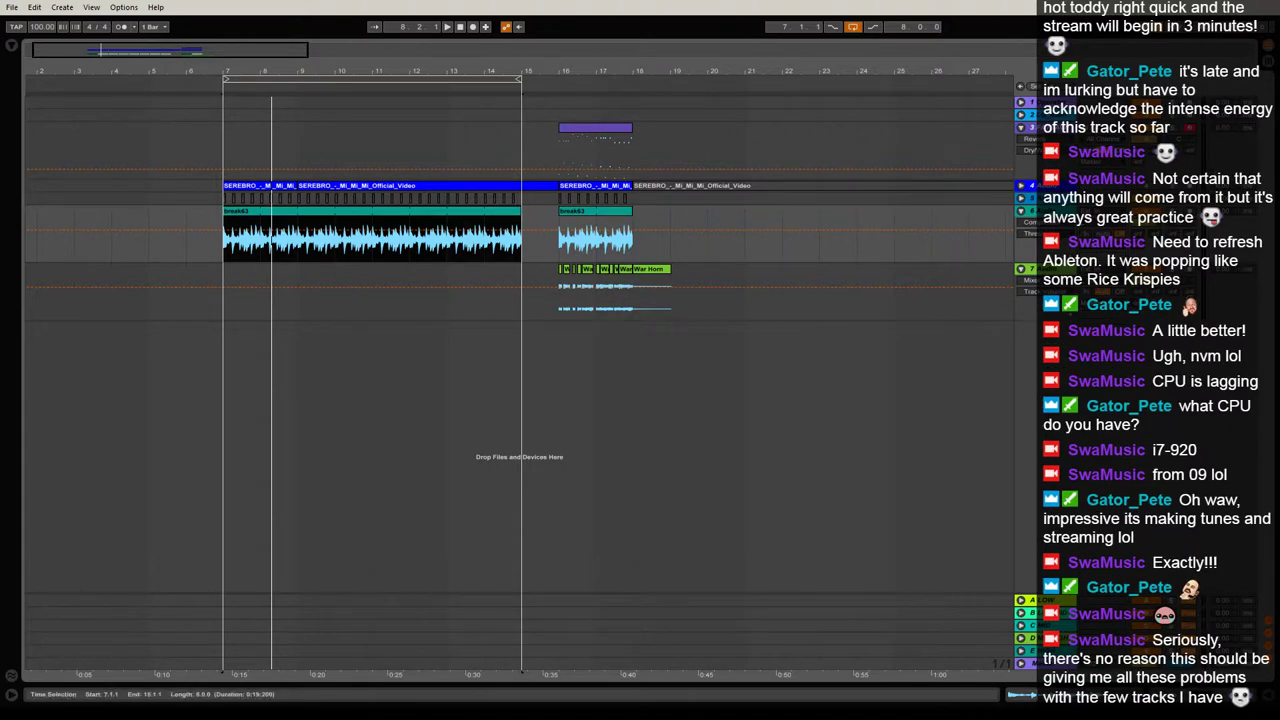
left_click(224, 245)
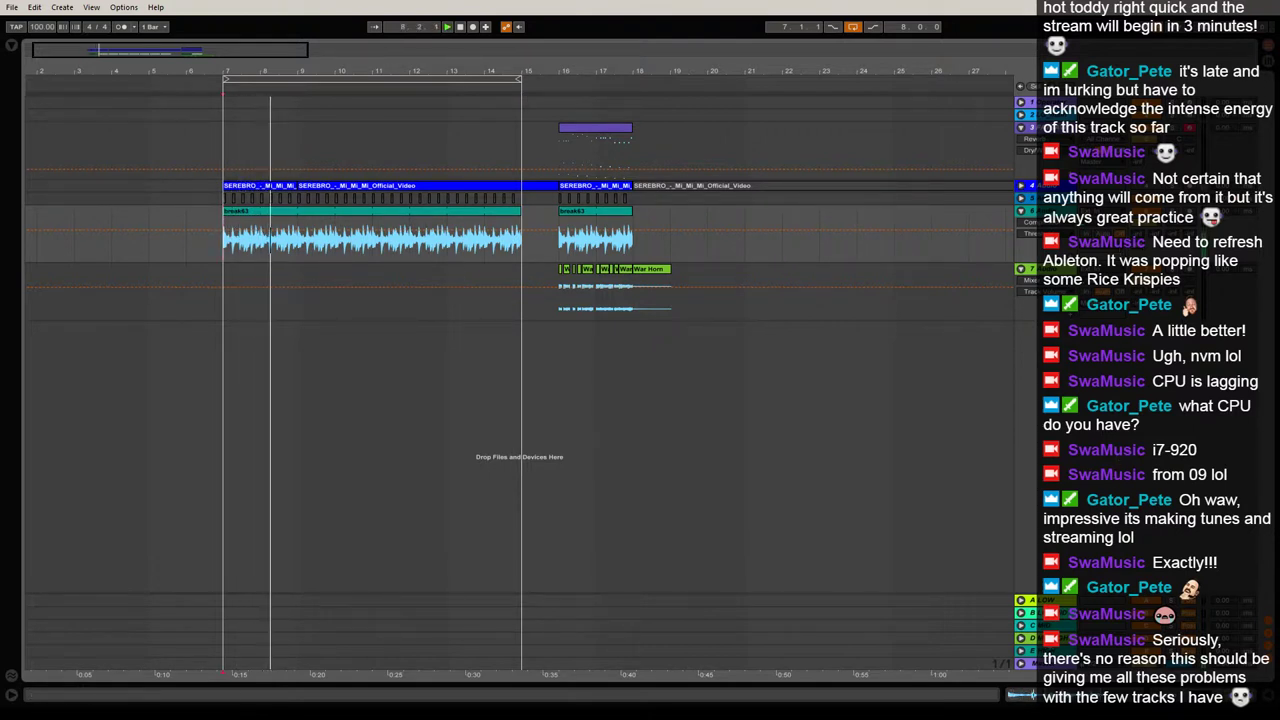
left_click(1270, 635)
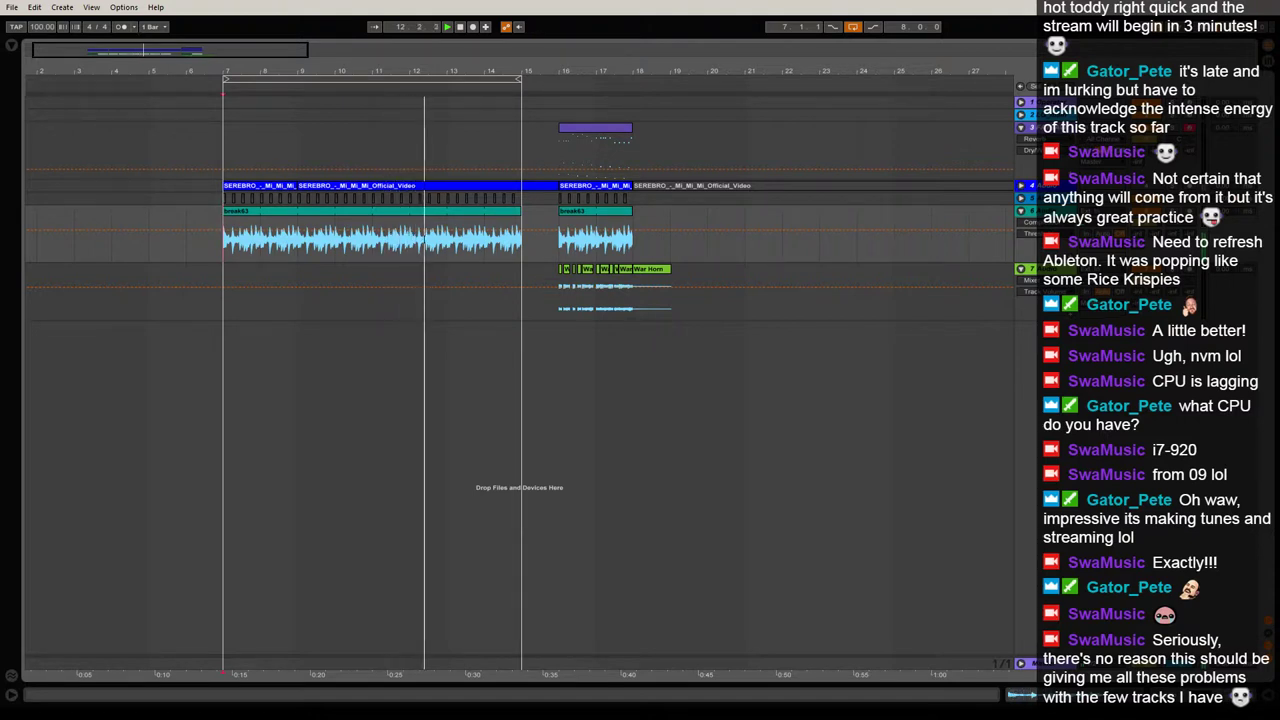
key("alt+Tab")
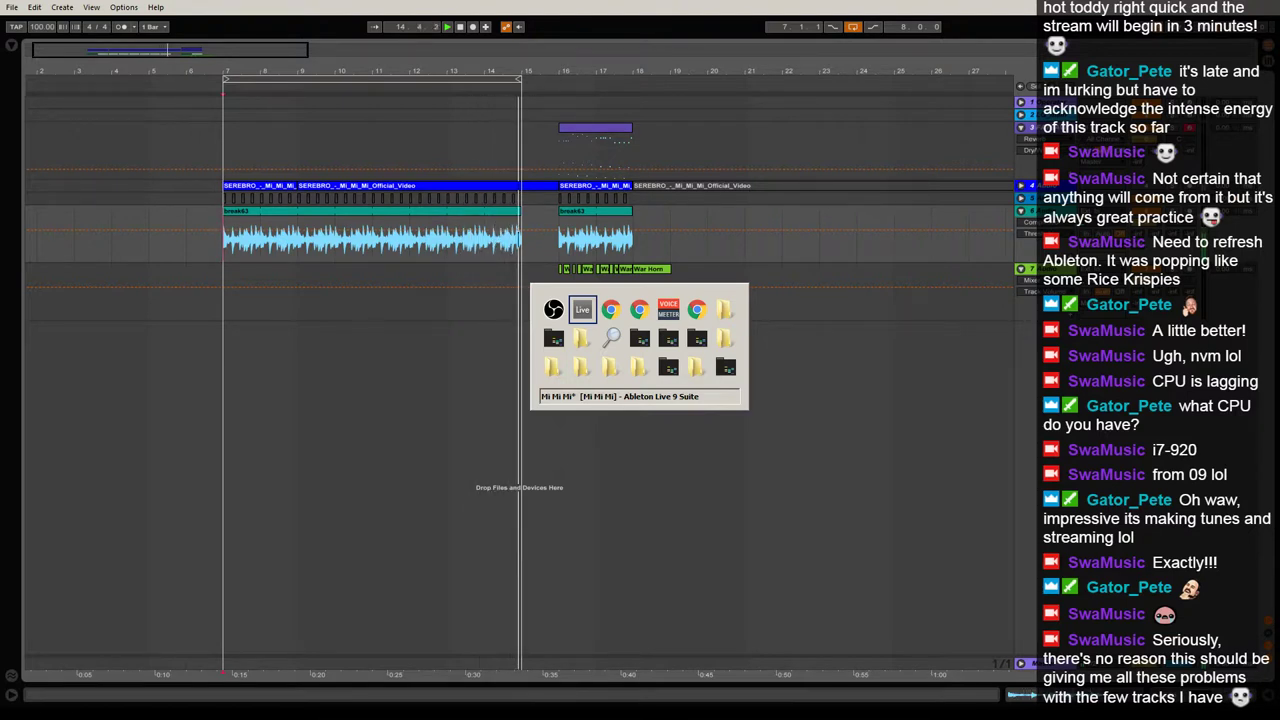
key("alt+Tab")
key("alt+Tab")
key("alt+Tab")
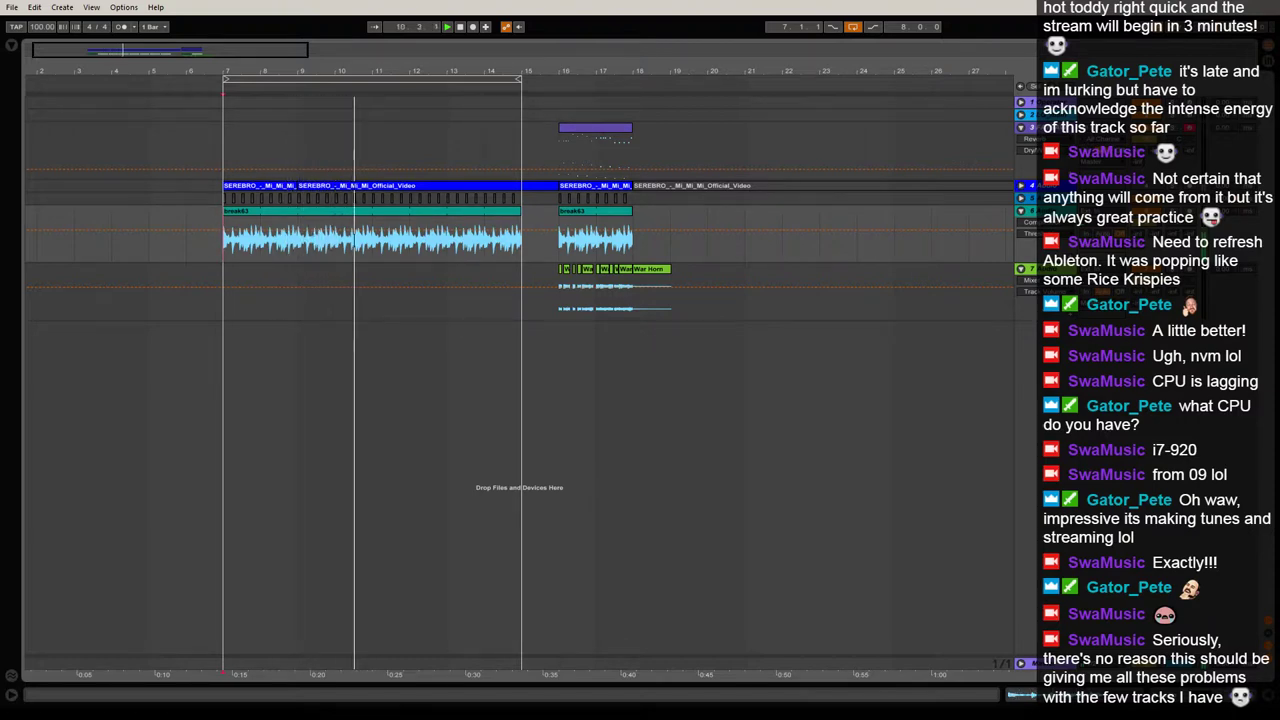
key("alt+Tab")
key("alt+Tab")
key("alt+Tab")
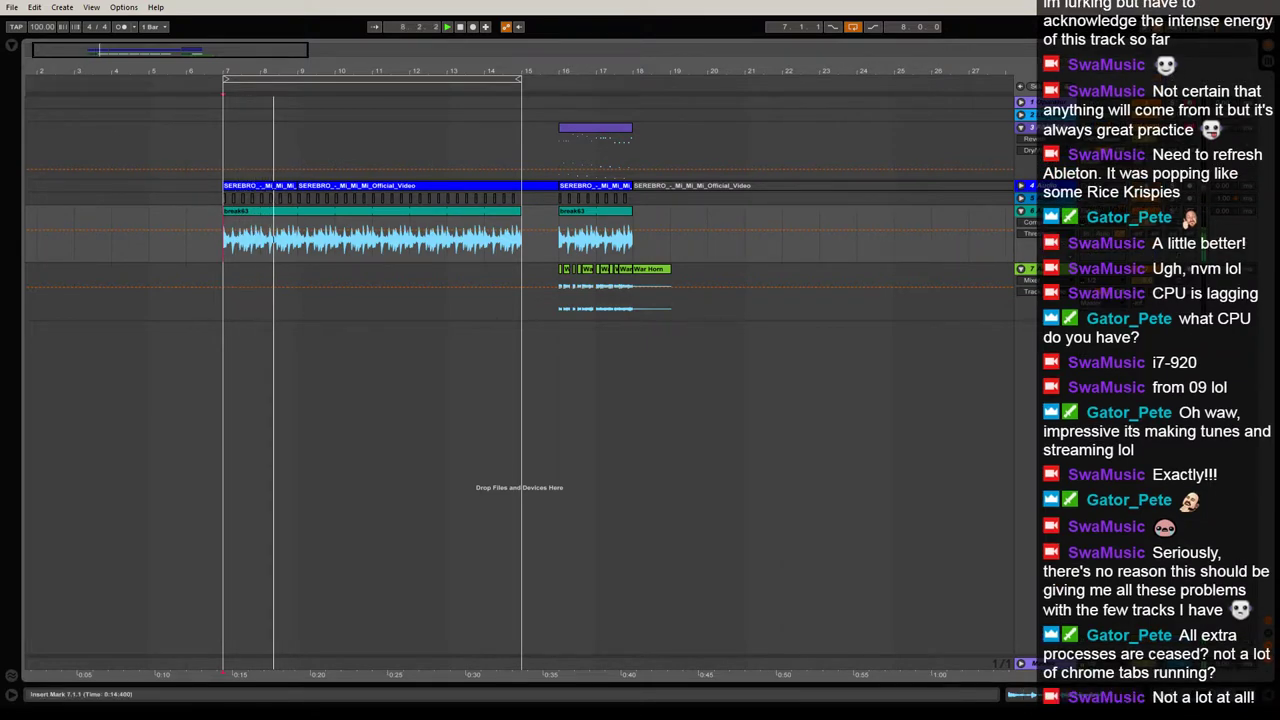
Place the insert marker at bar 7 on the War Horn track and restart playback of the loop.
left_click_drag(400, 75, 483, 97)
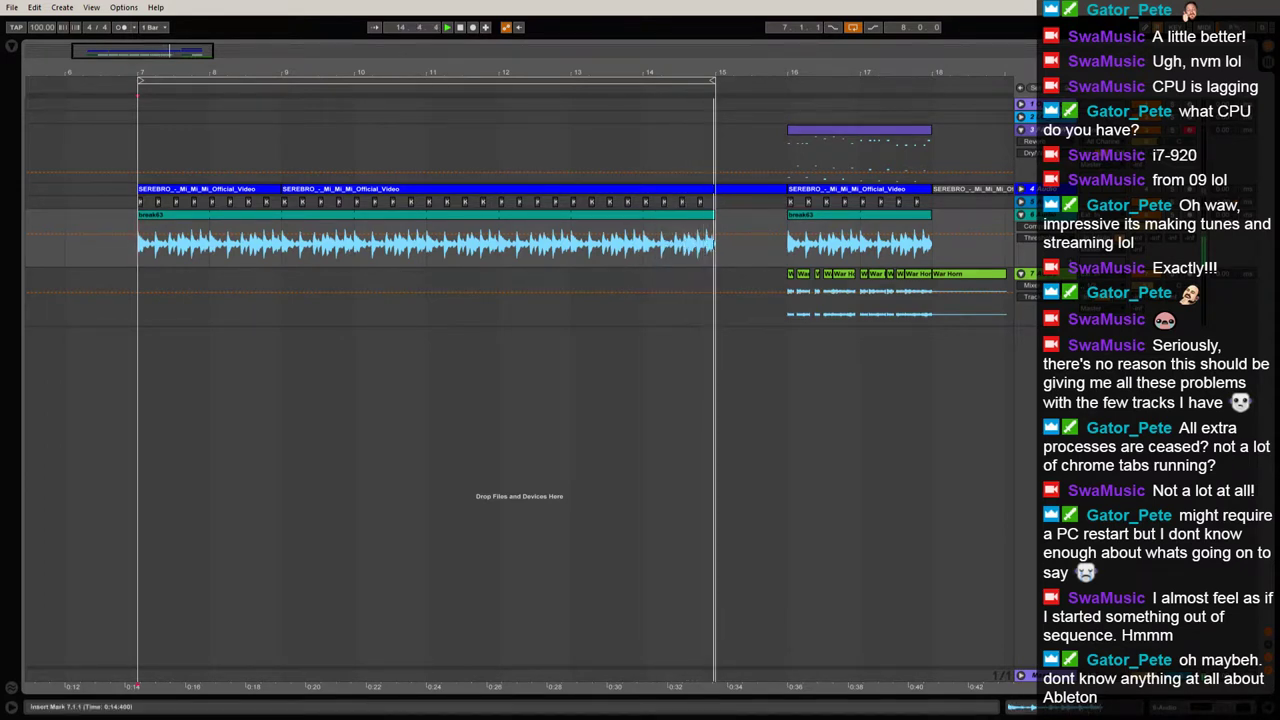
left_click(137, 277)
key("space")
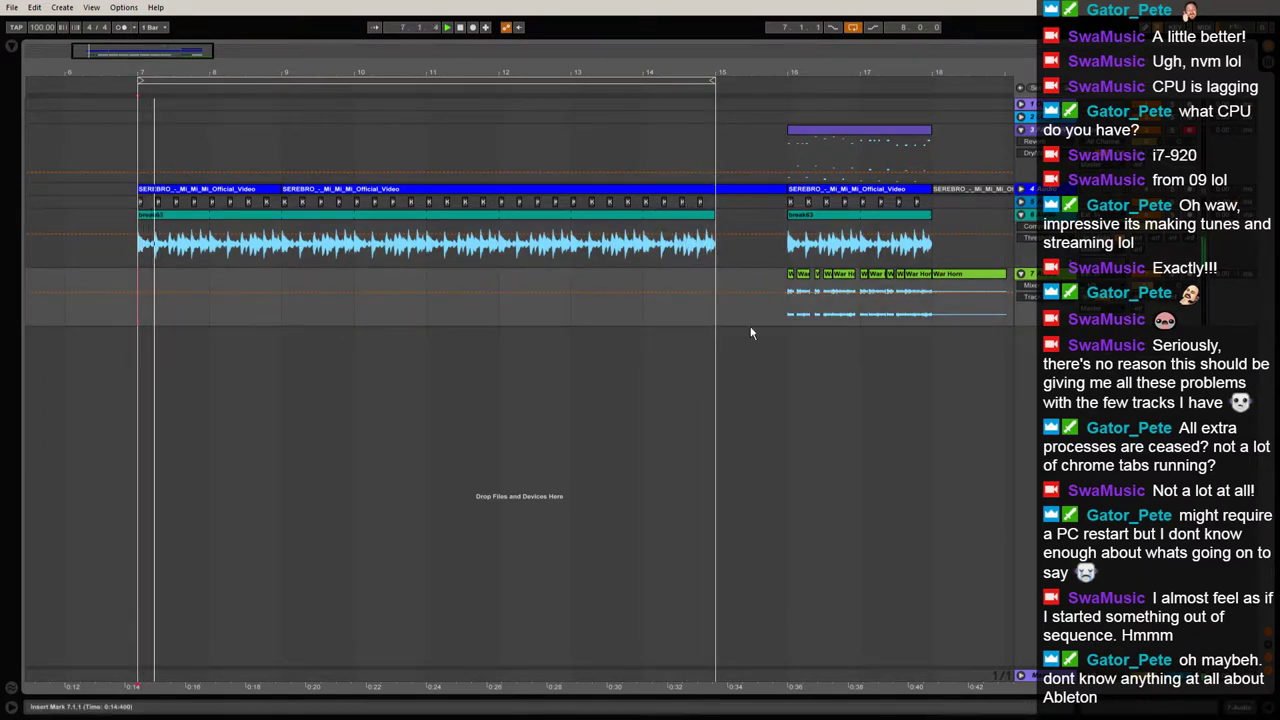
Show the browser and restart loop playback from bar 7 to listen for audio popping.
left_click_drag(749, 71, 680, 55)
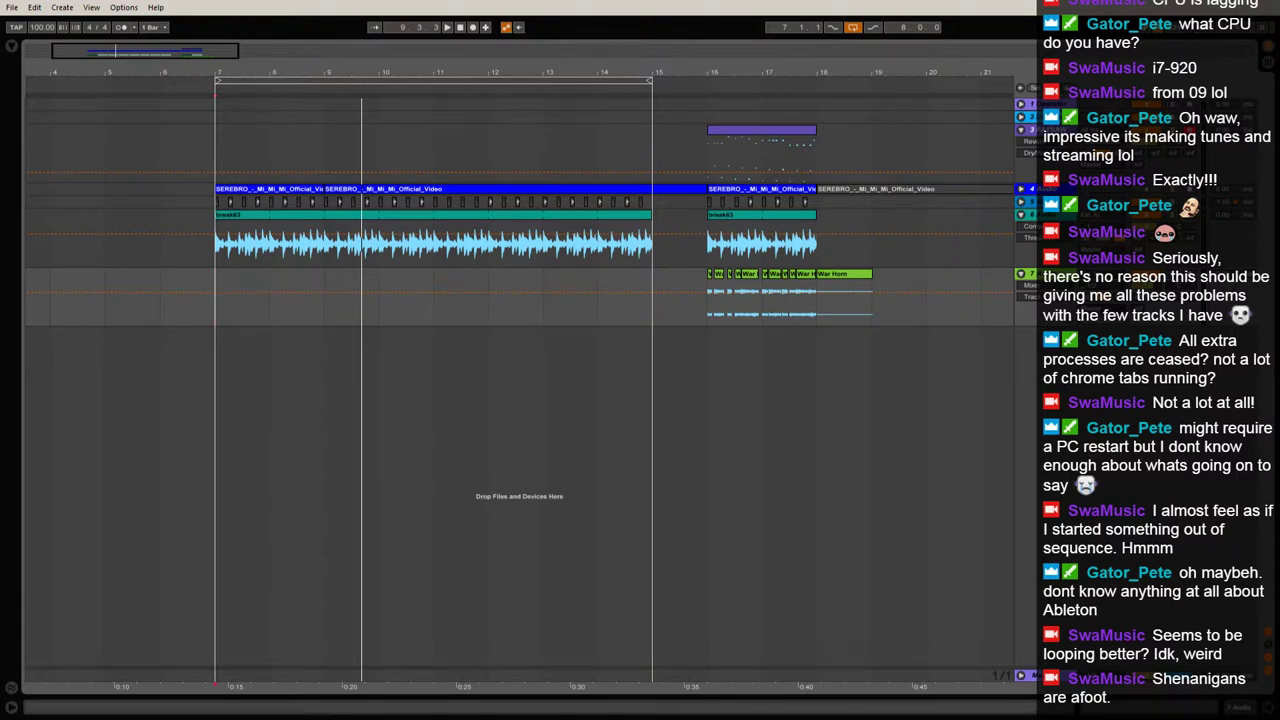
key("space")
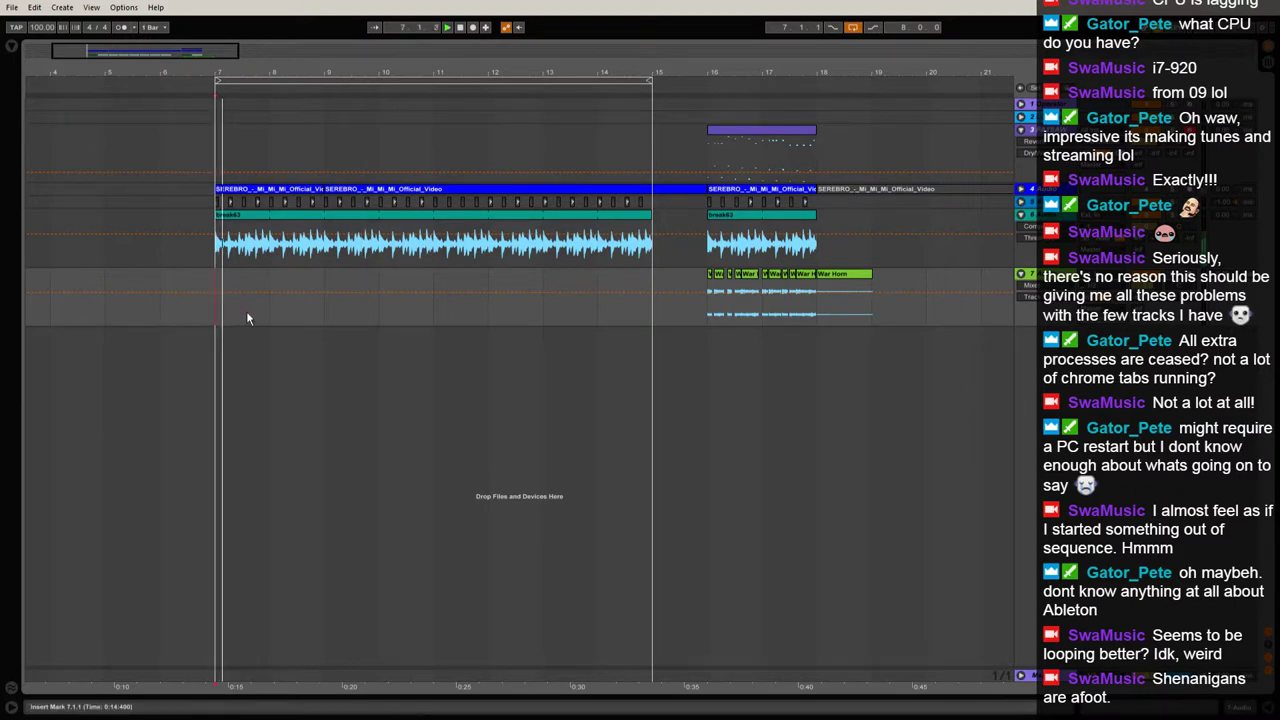
left_click(6, 44)
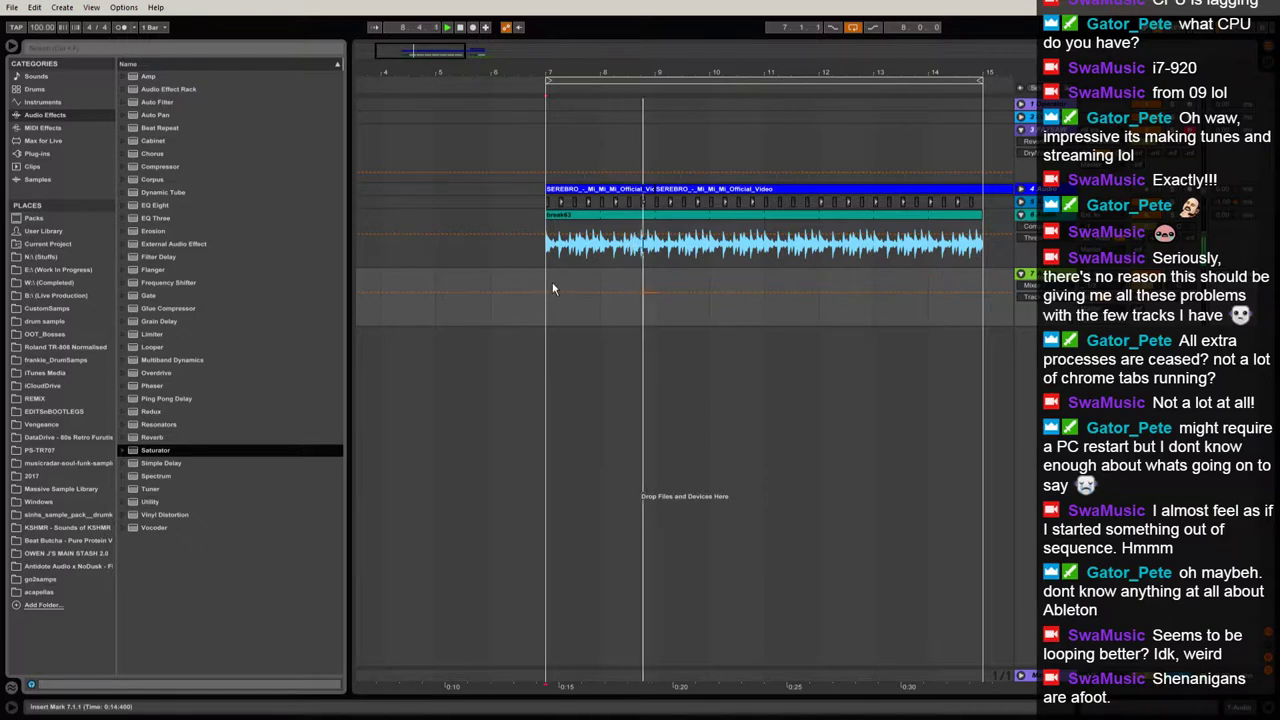
left_click(720, 187)
key("space")
left_click_drag(747, 75, 642, 73)
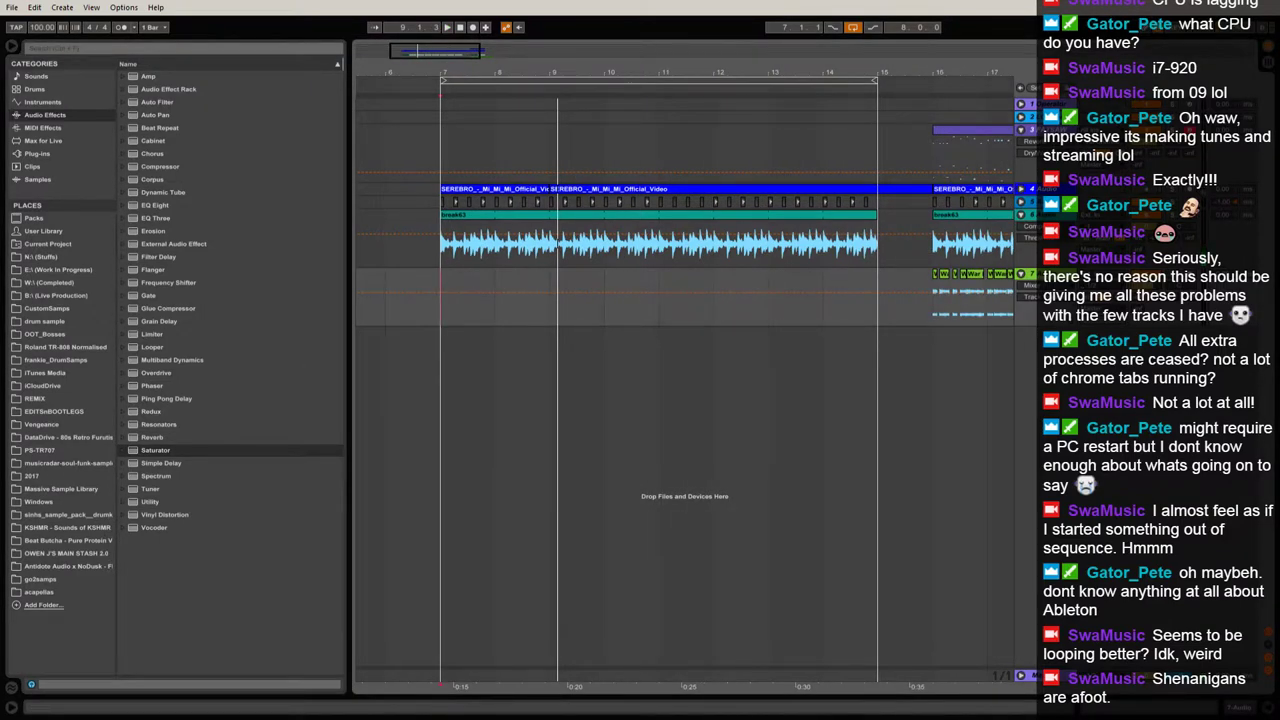
left_click(440, 300)
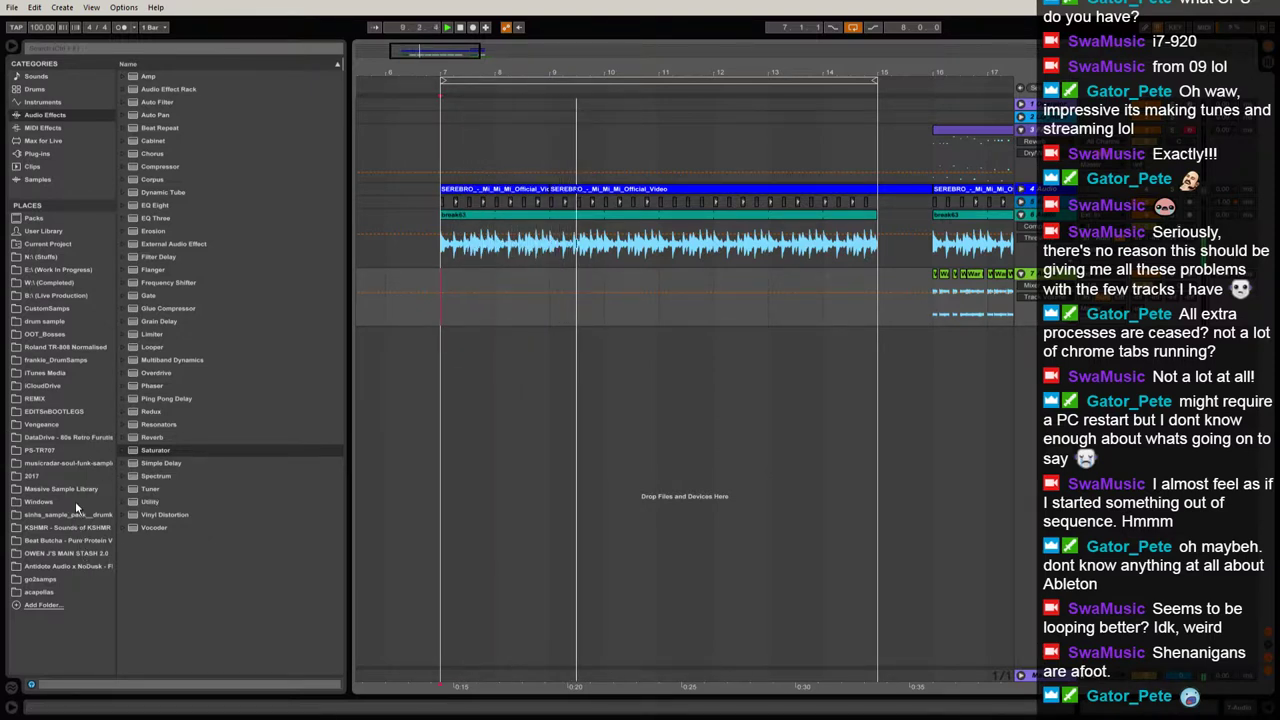
Open the 2017 folder and repeatedly restart the loop from bar 7 to check playback for popping.
left_click(68, 477)
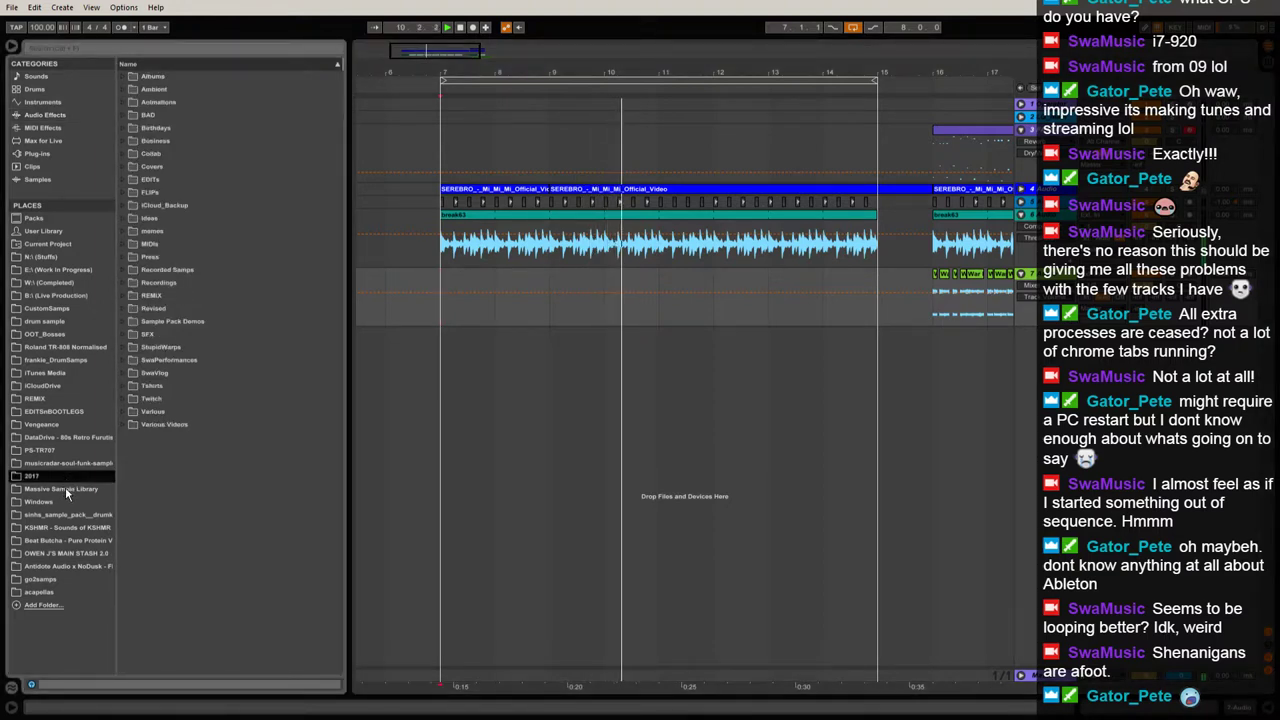
left_click(444, 305)
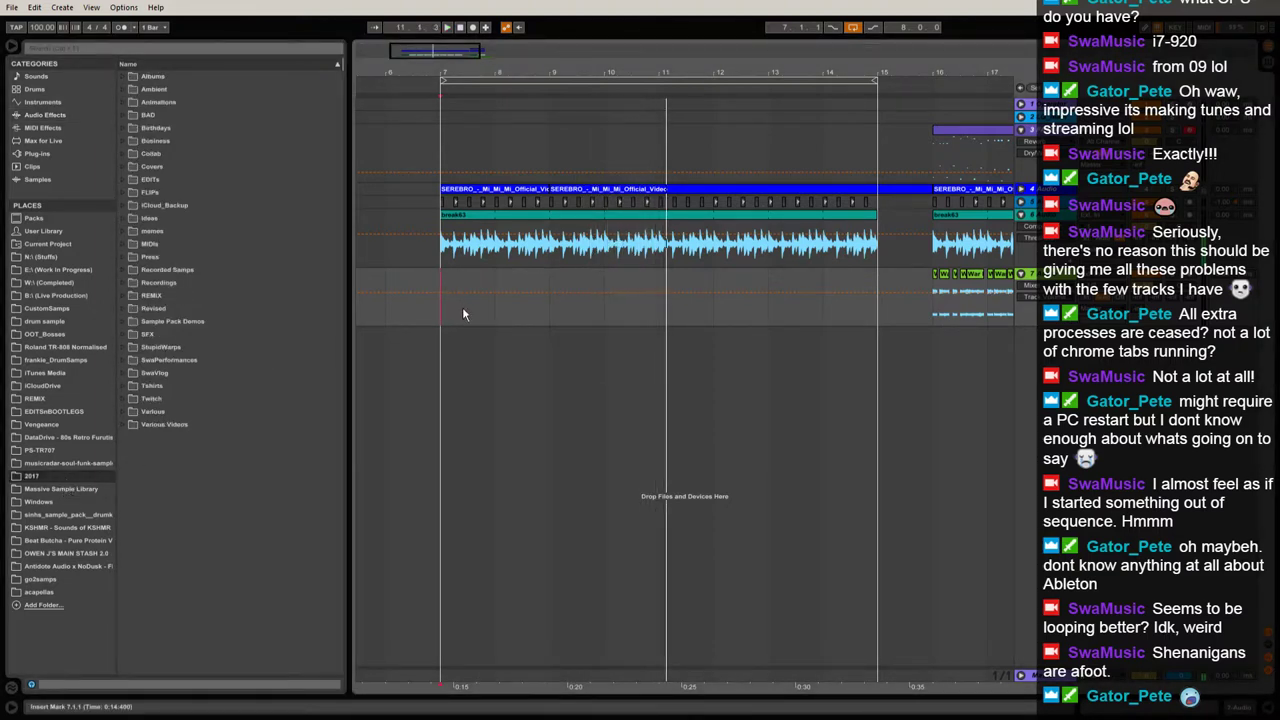
key("space")
key("space")
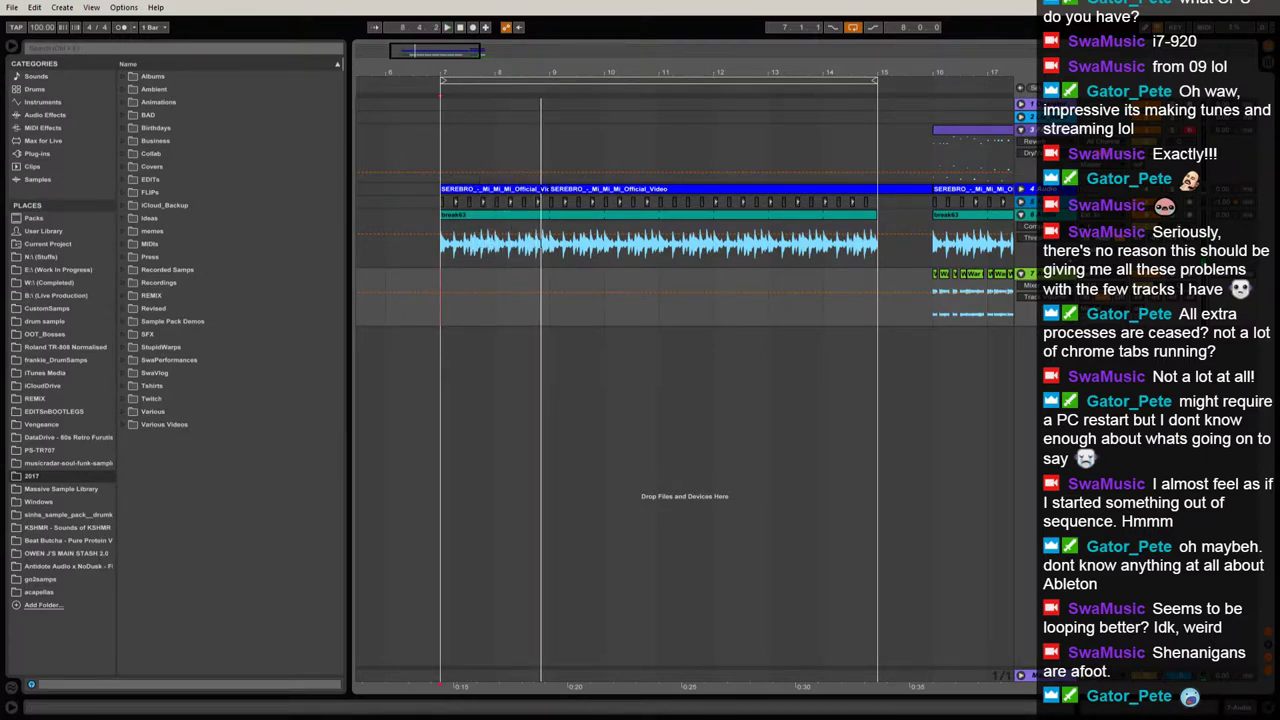
key("space")
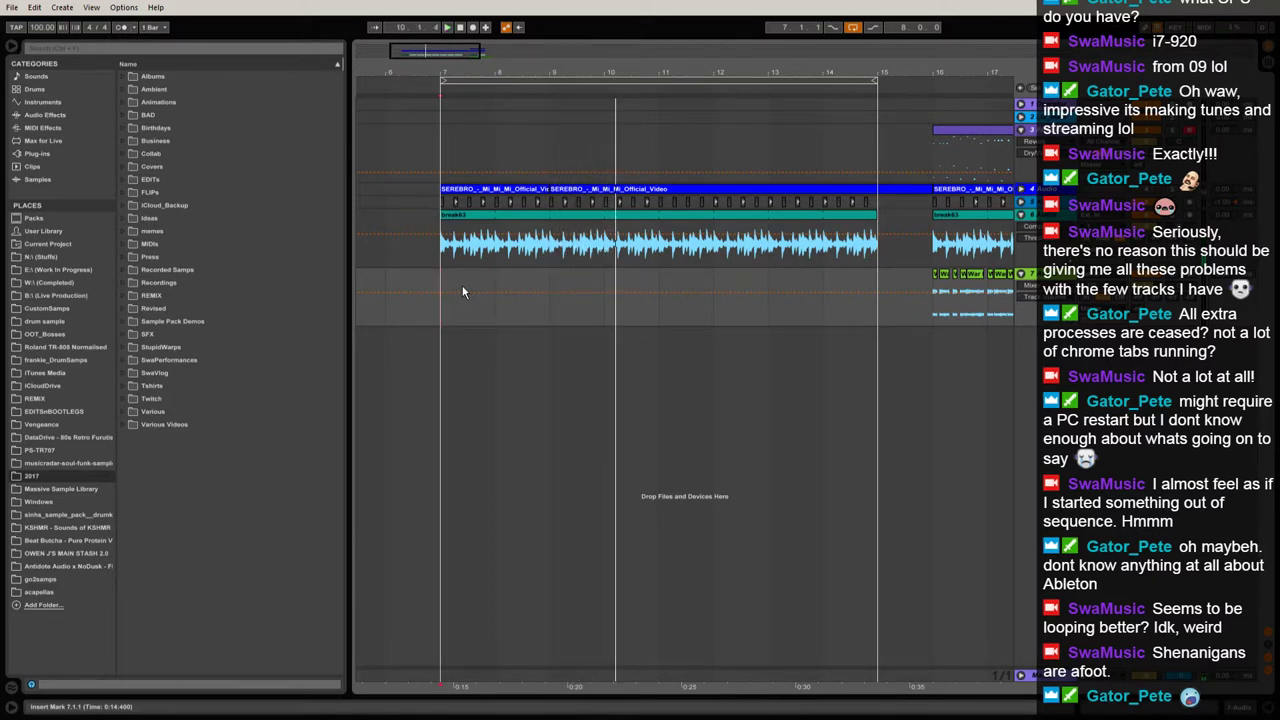
key("space")
key("space")
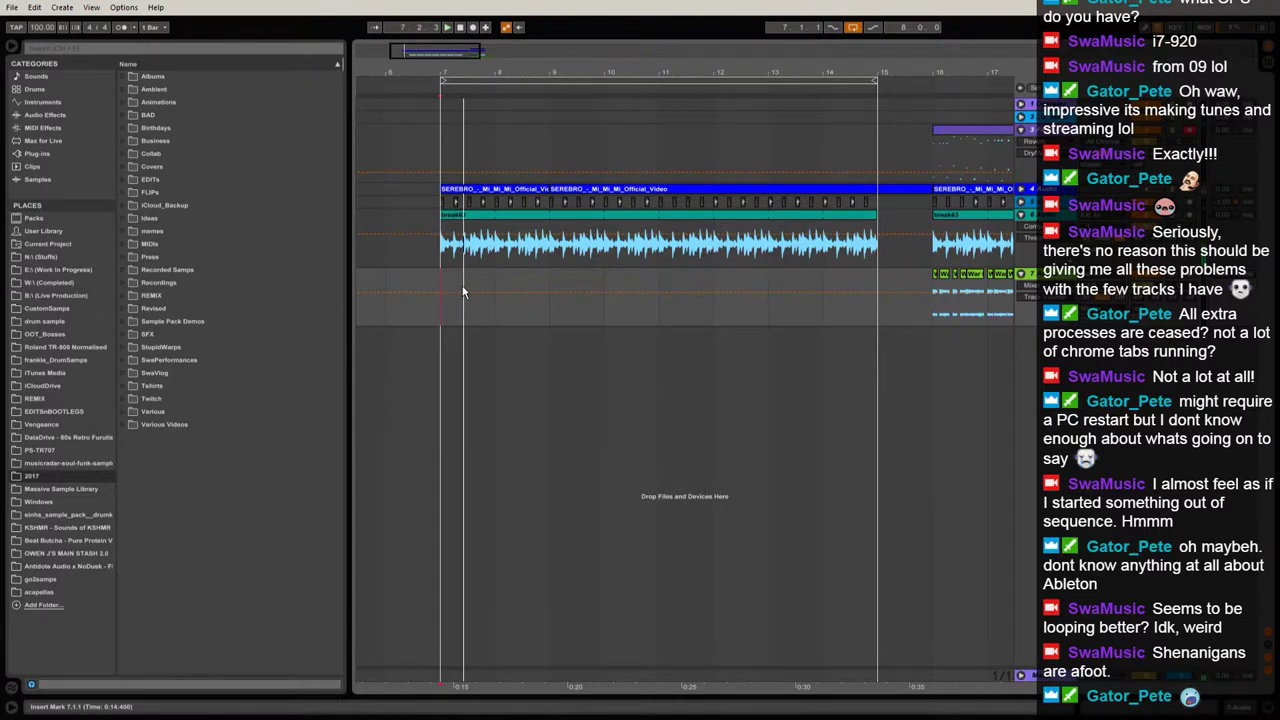
key("space")
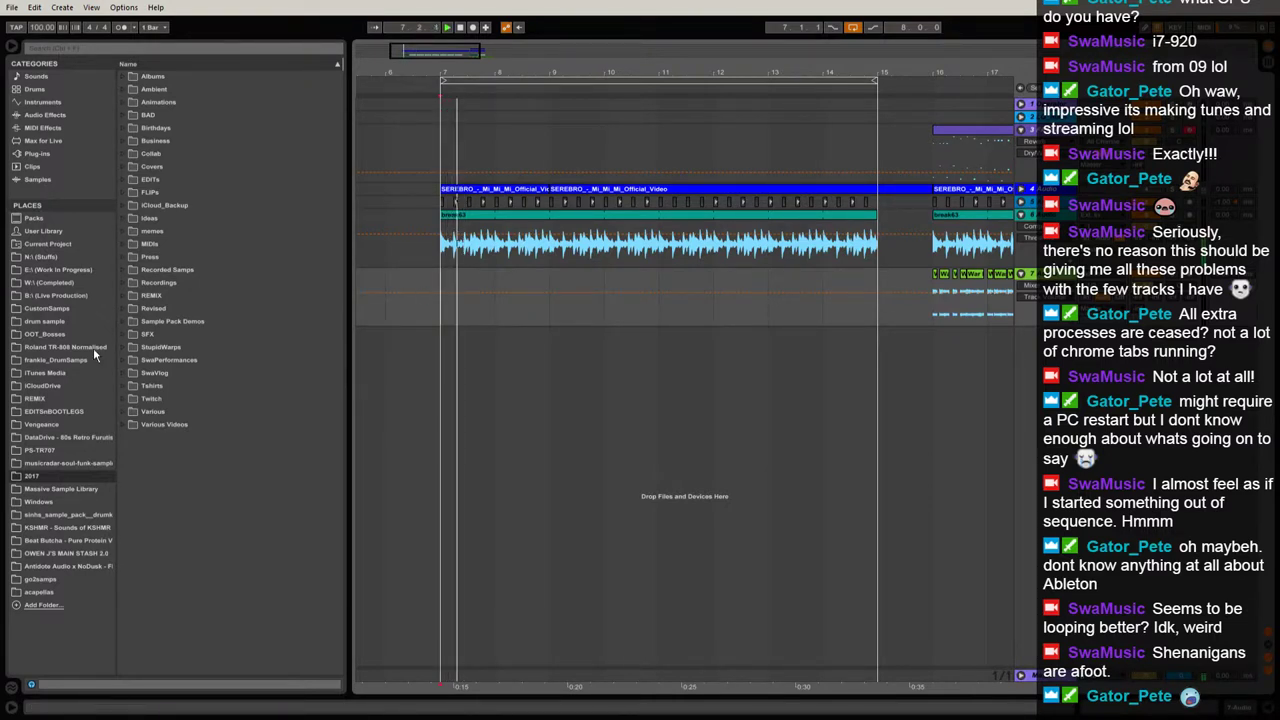
Look inside the StupidWarps folder and the Antidote Audio x NoDusk trap sample pack while the loop plays.
left_click(140, 360)
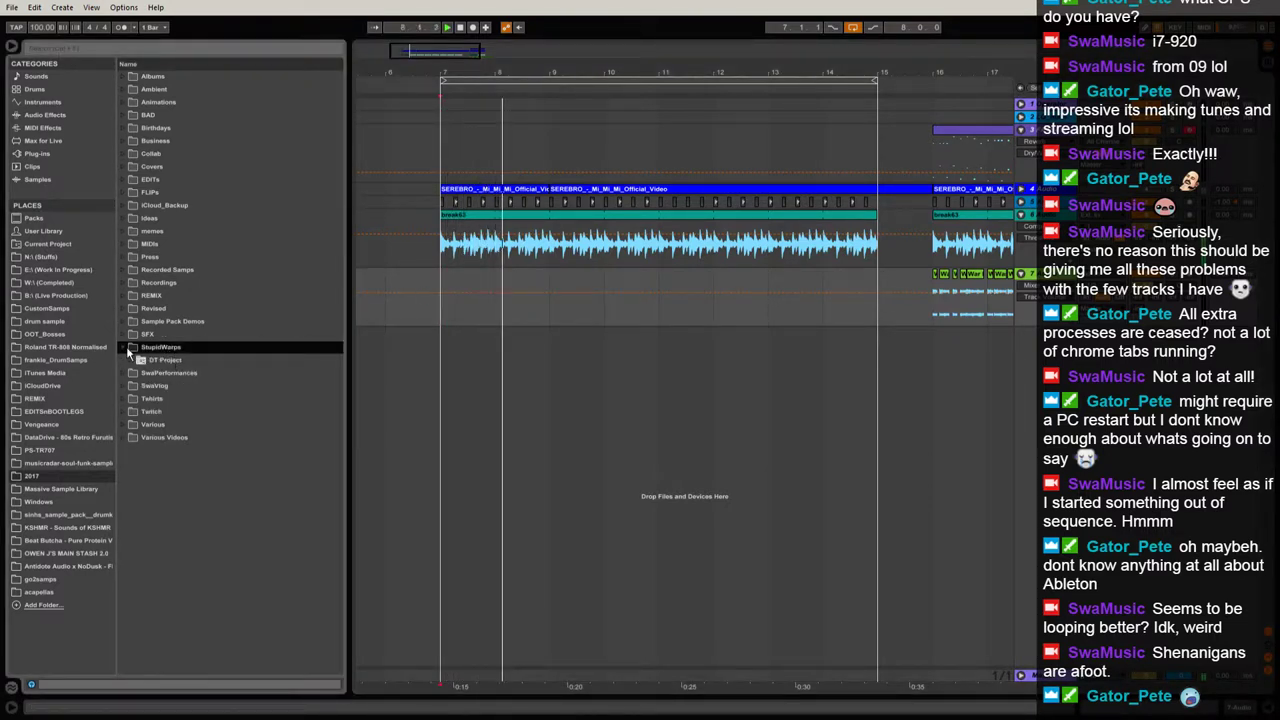
left_click(128, 348)
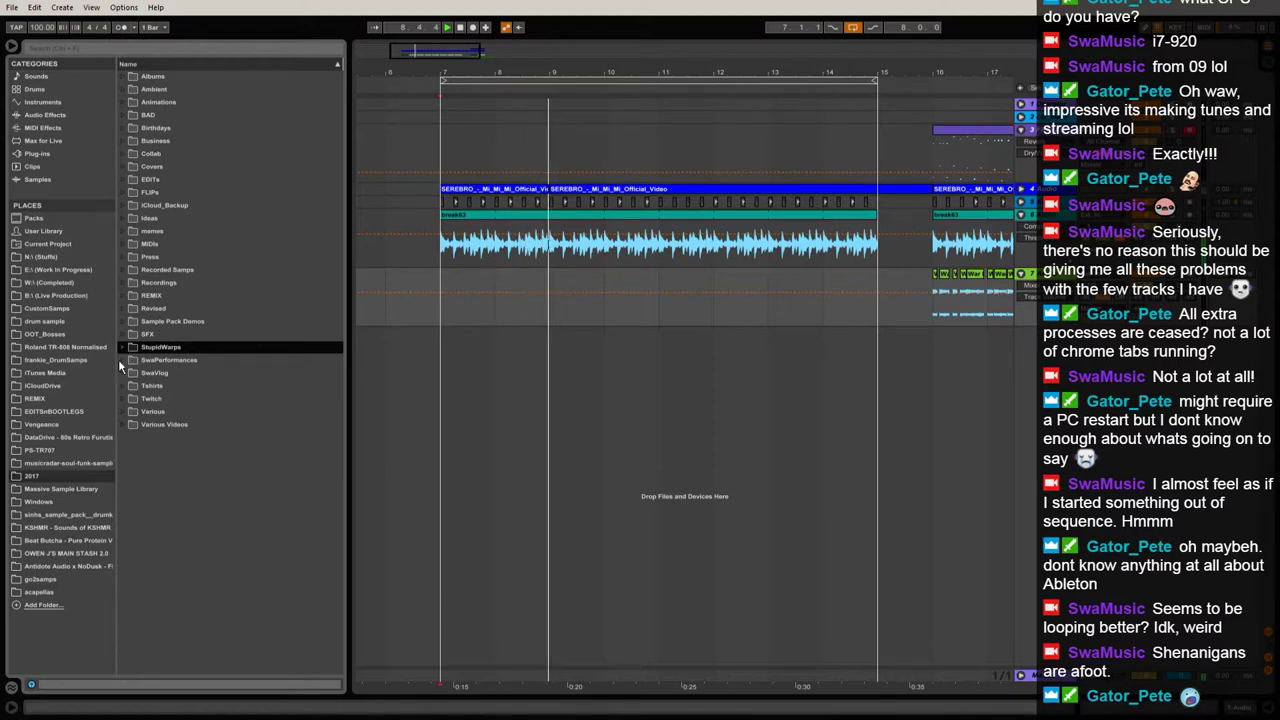
left_click(62, 566)
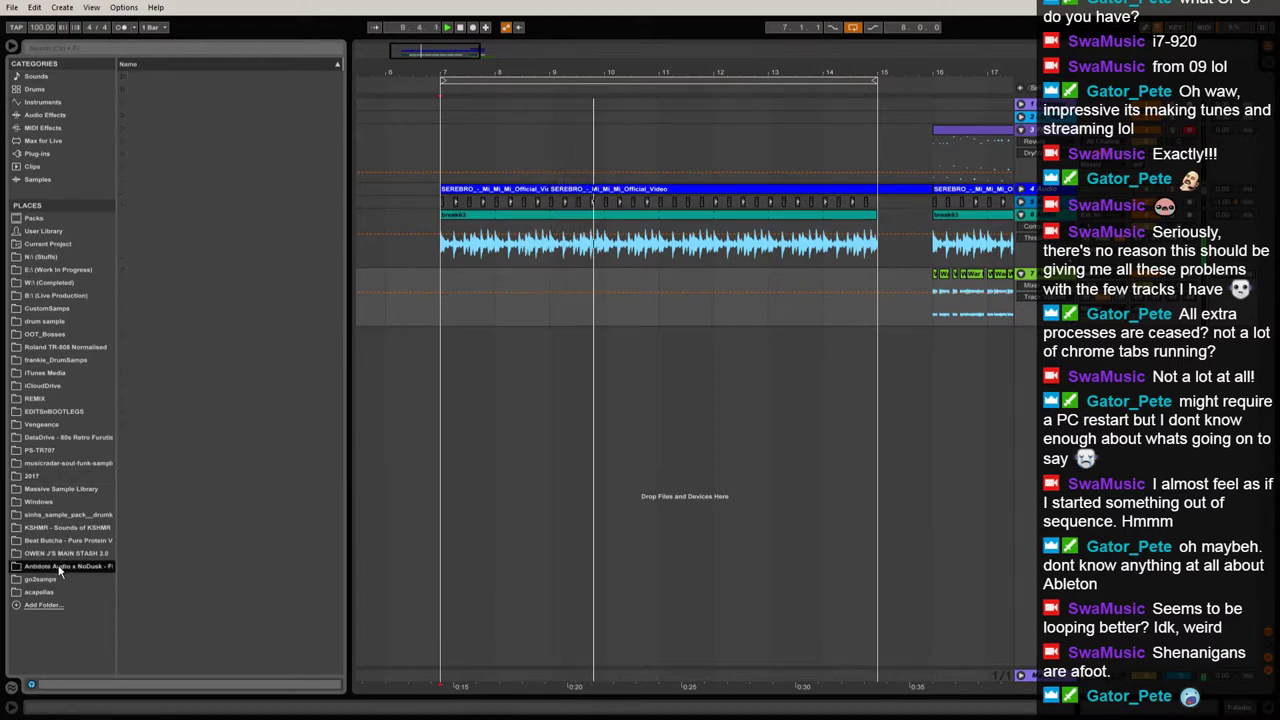
left_click(124, 89)
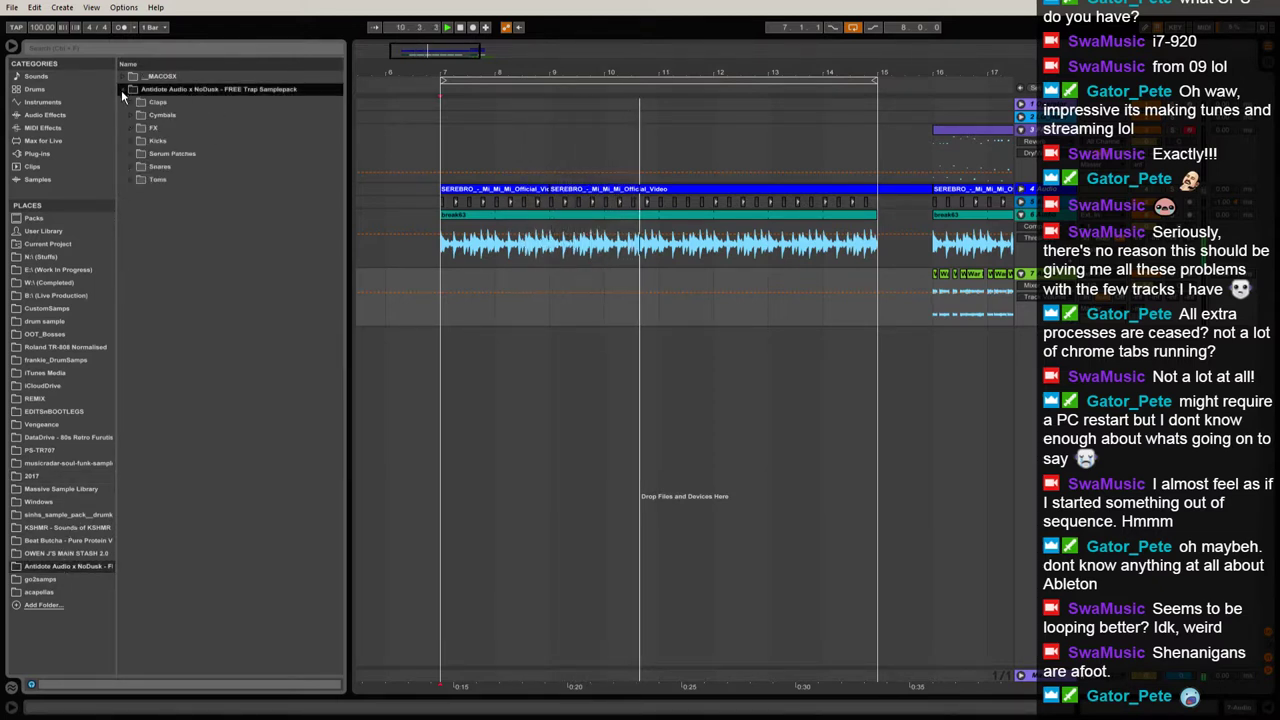
left_click(448, 281)
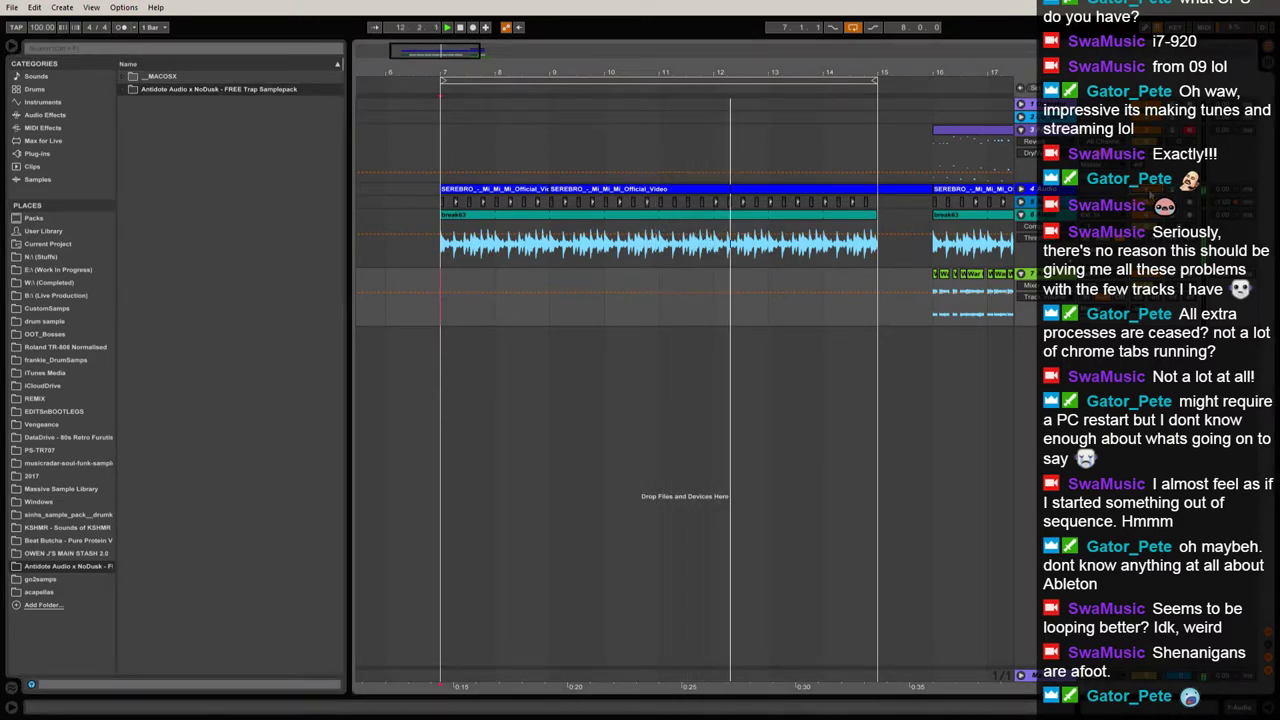
Hide the browser and switch from Ableton Live to a Solitaire game.
left_click_drag(826, 74, 588, 30)
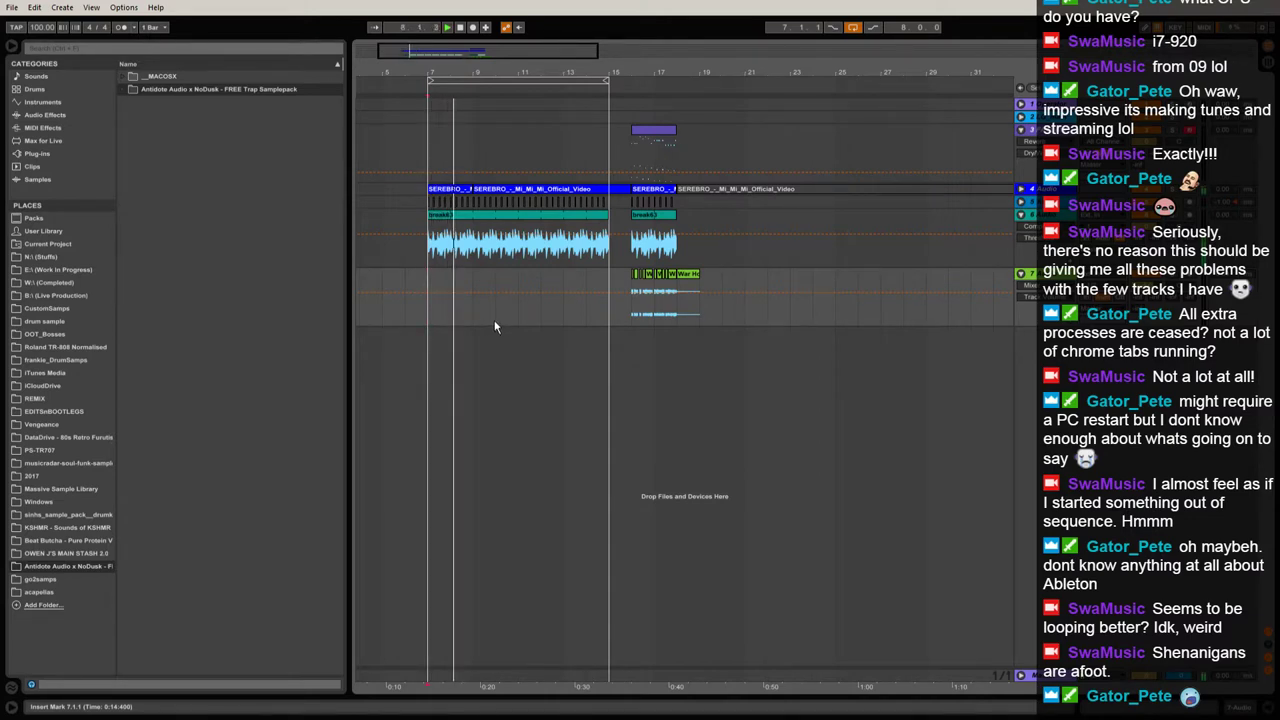
left_click(12, 46)
left_click_drag(230, 74, 435, 101)
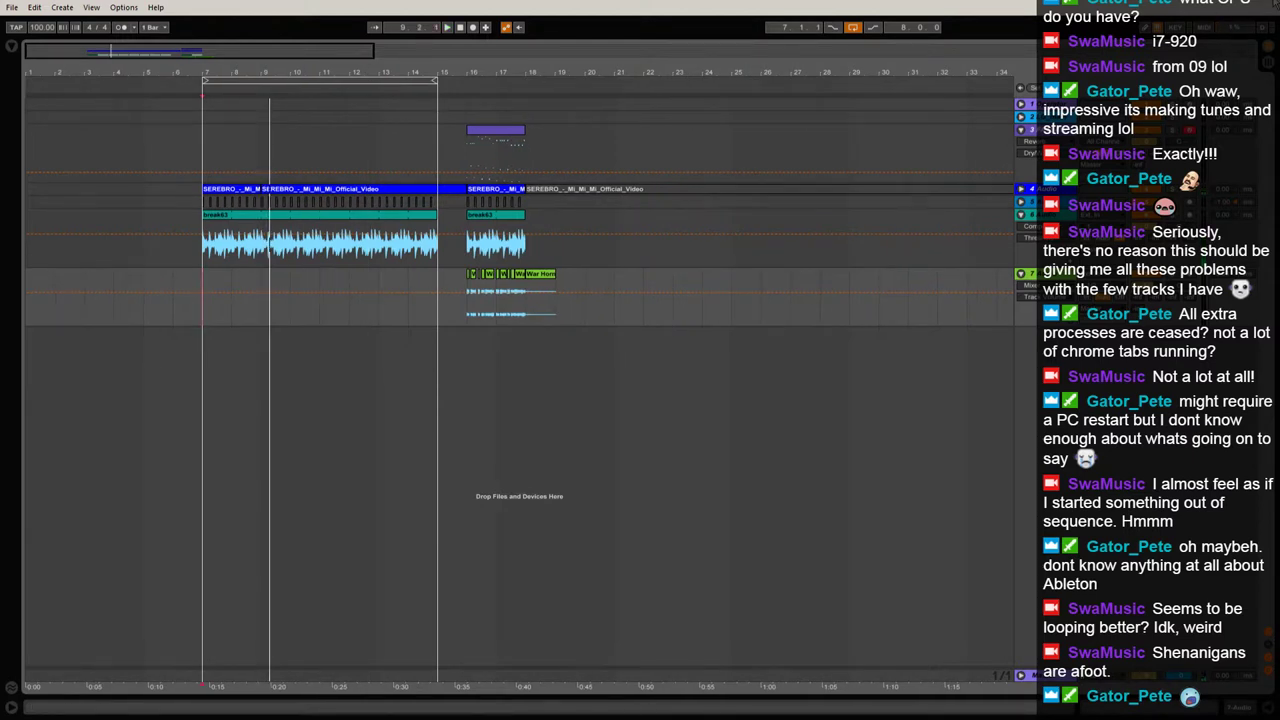
left_click(1275, 3)
left_click(595, 389)
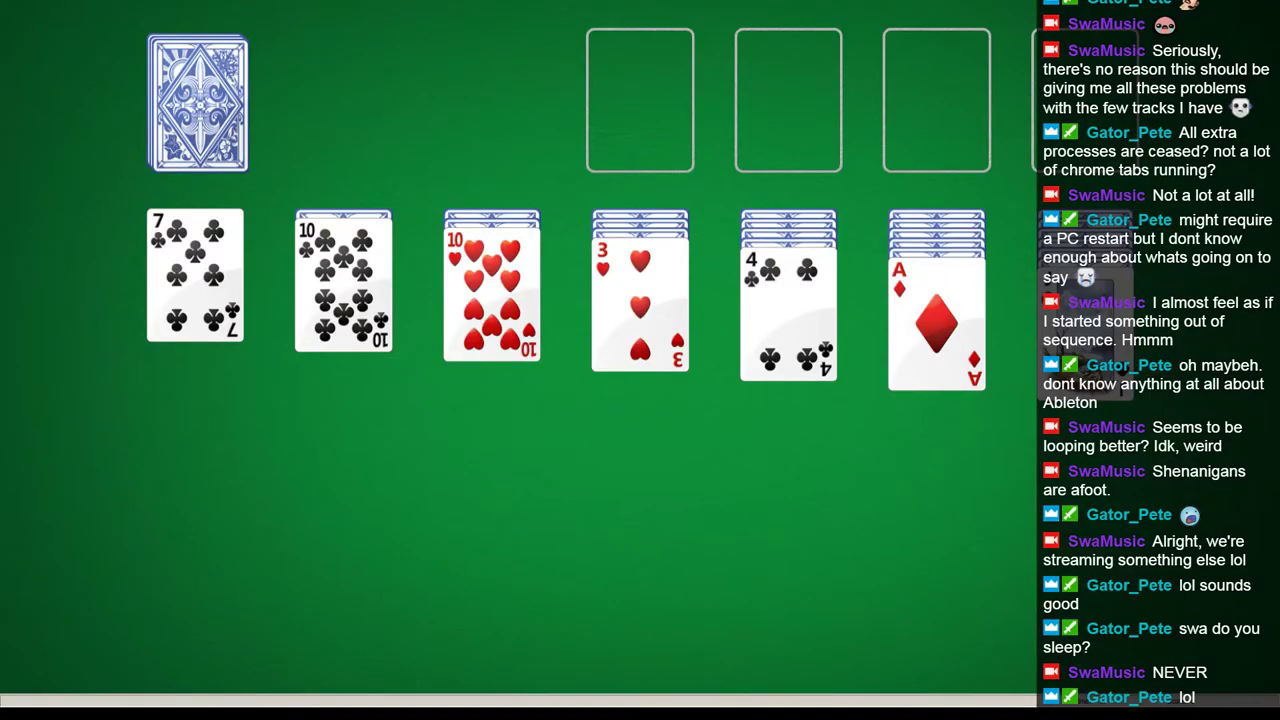
Send the aces of diamonds and spades home and move the 10 of hearts onto the seventh column.
right_click(960, 489)
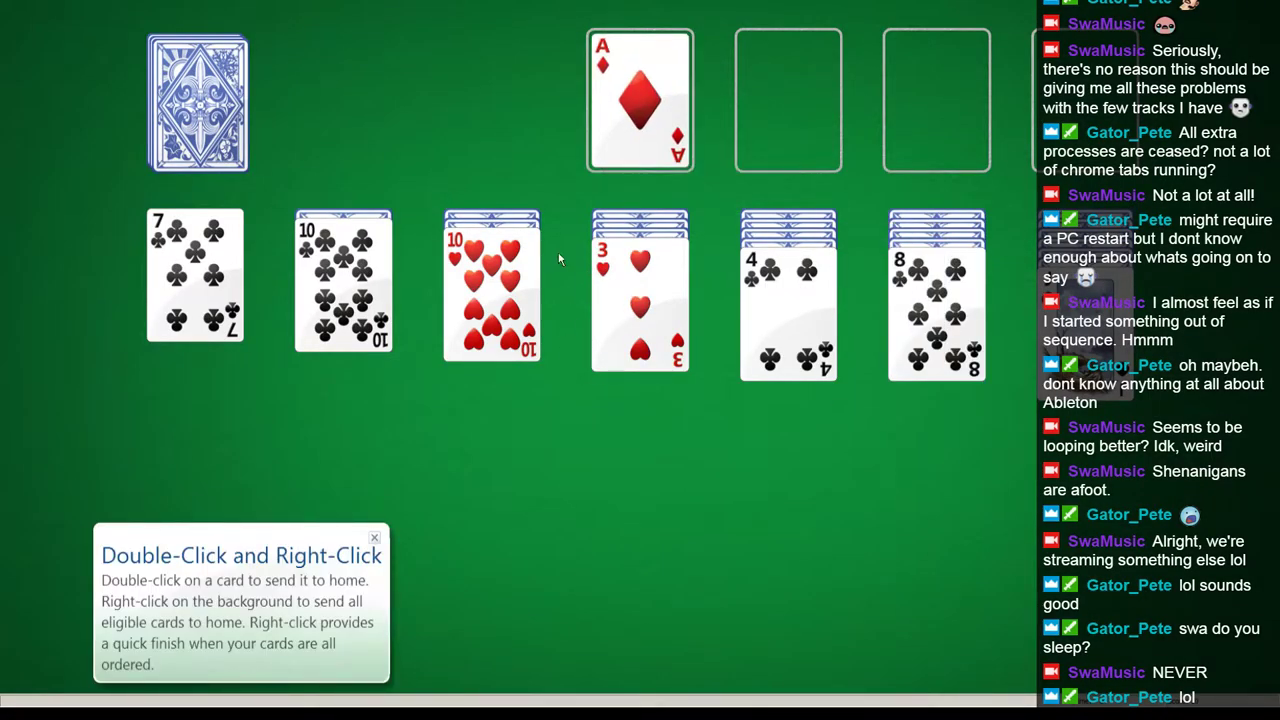
left_click_drag(483, 278, 1034, 328)
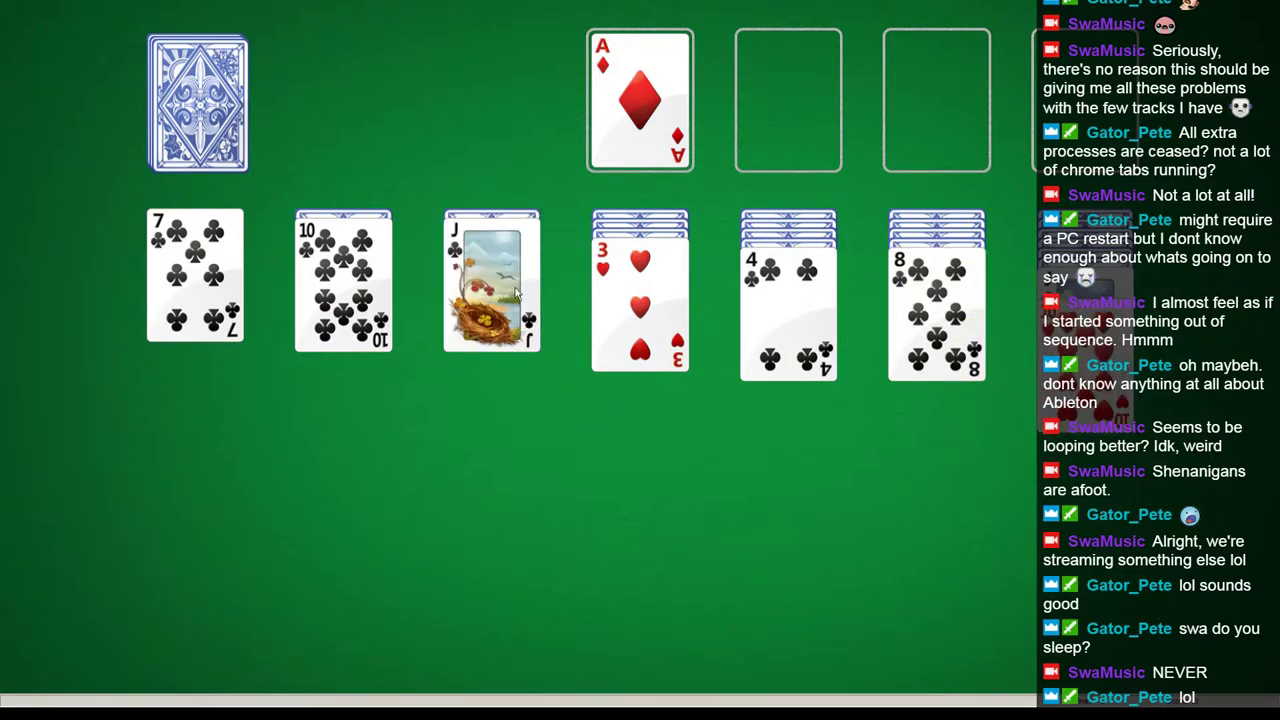
left_click(197, 102)
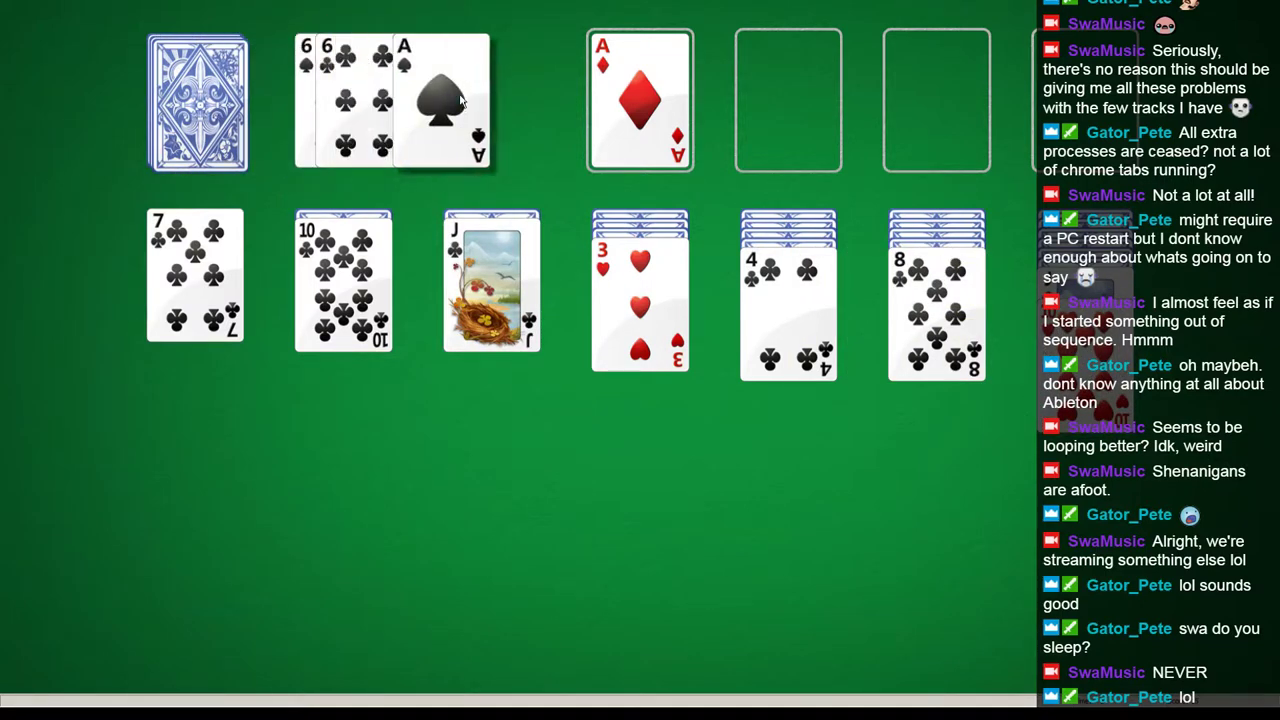
double_click(460, 100)
Deal three cards, place the 3 of hearts on the 4 of clubs, and build the 9 of hearts and 8 of clubs on the 10 of clubs.
left_click(197, 102)
left_click(677, 277)
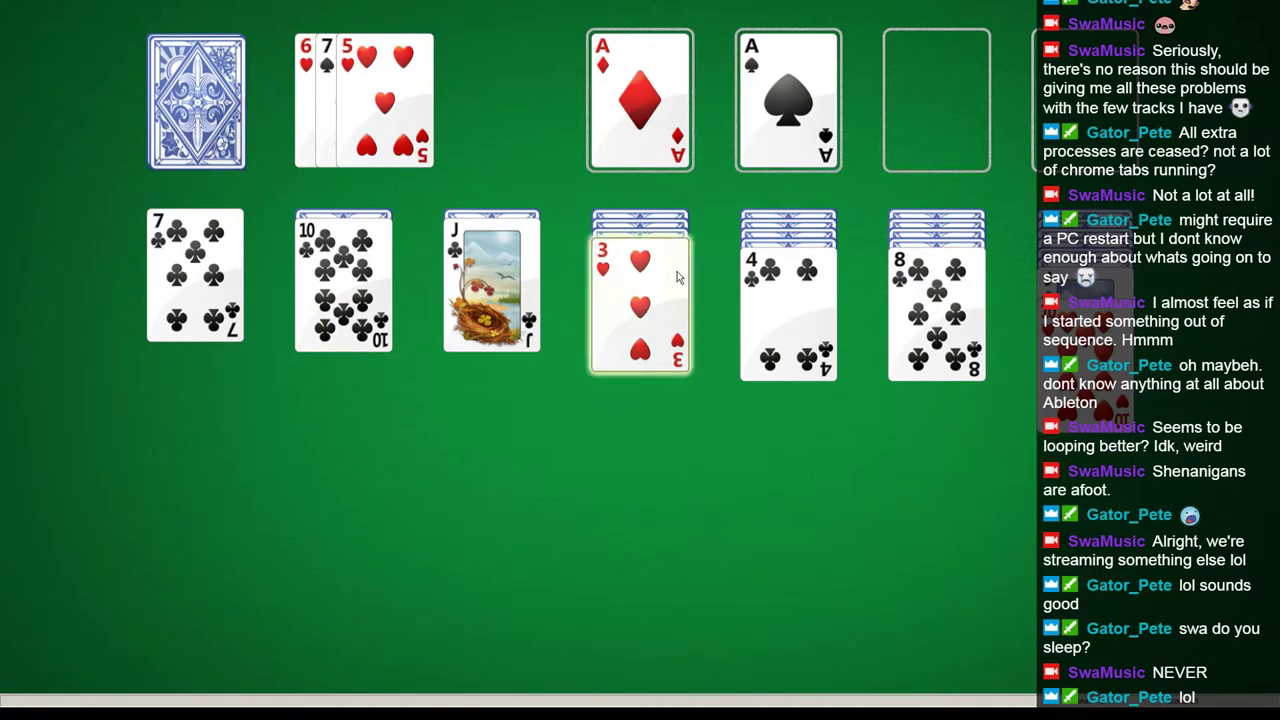
left_click(677, 277)
left_click(406, 81)
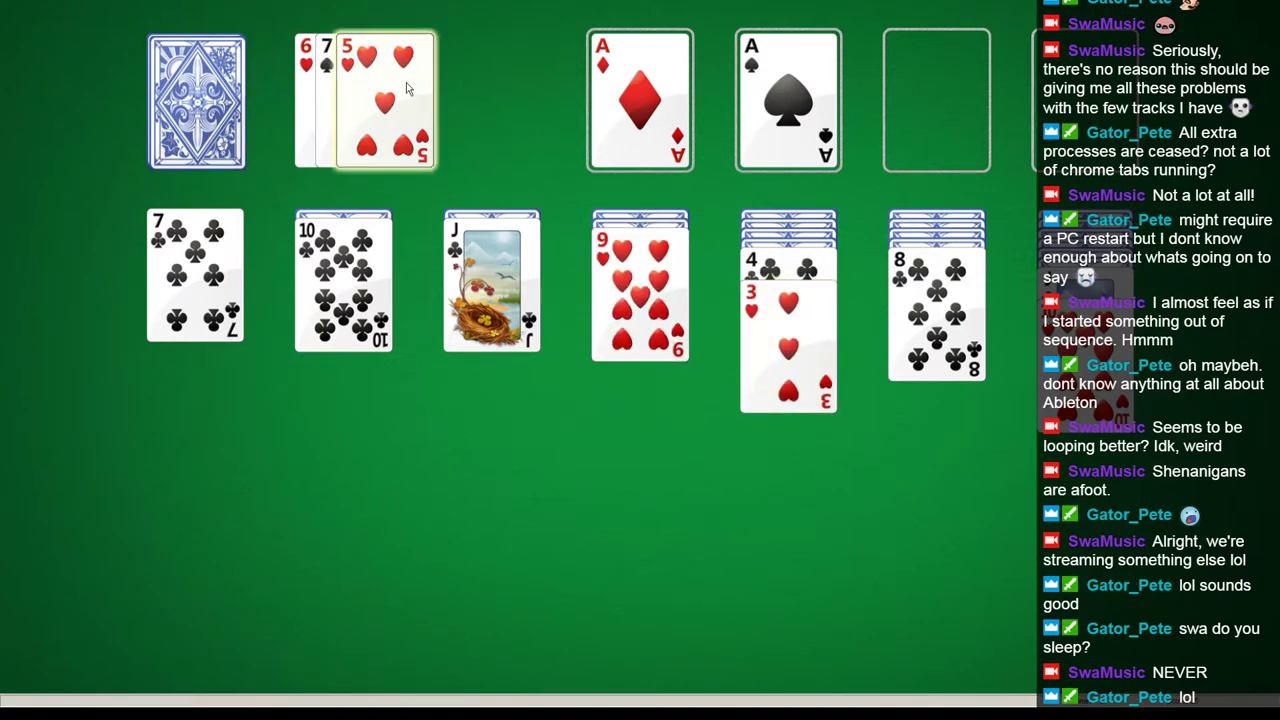
left_click_drag(637, 298, 368, 320)
left_click_drag(927, 302, 374, 350)
Build the jack of spades, 10 of hearts, 9 of clubs, 8 of hearts and 7 of clubs in sequence on the queen of hearts.
left_click_drag(930, 280, 1070, 364)
left_click_drag(1074, 276, 939, 255)
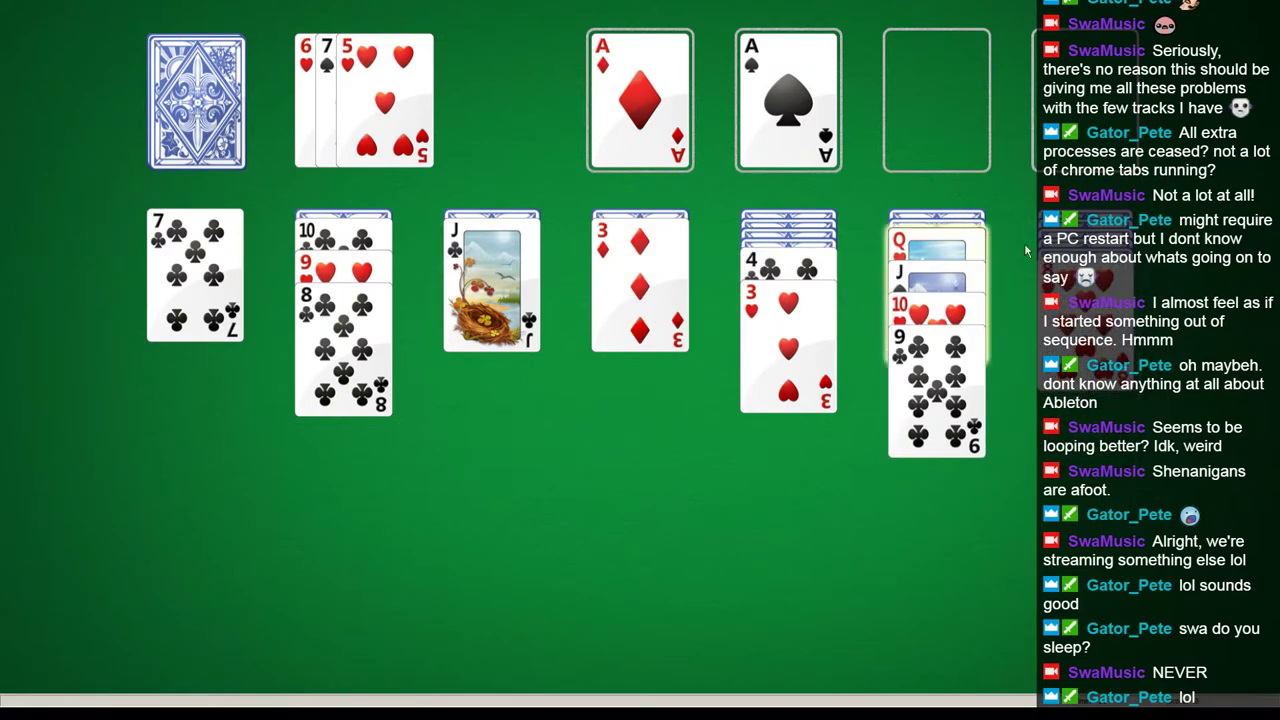
left_click_drag(1082, 314, 941, 398)
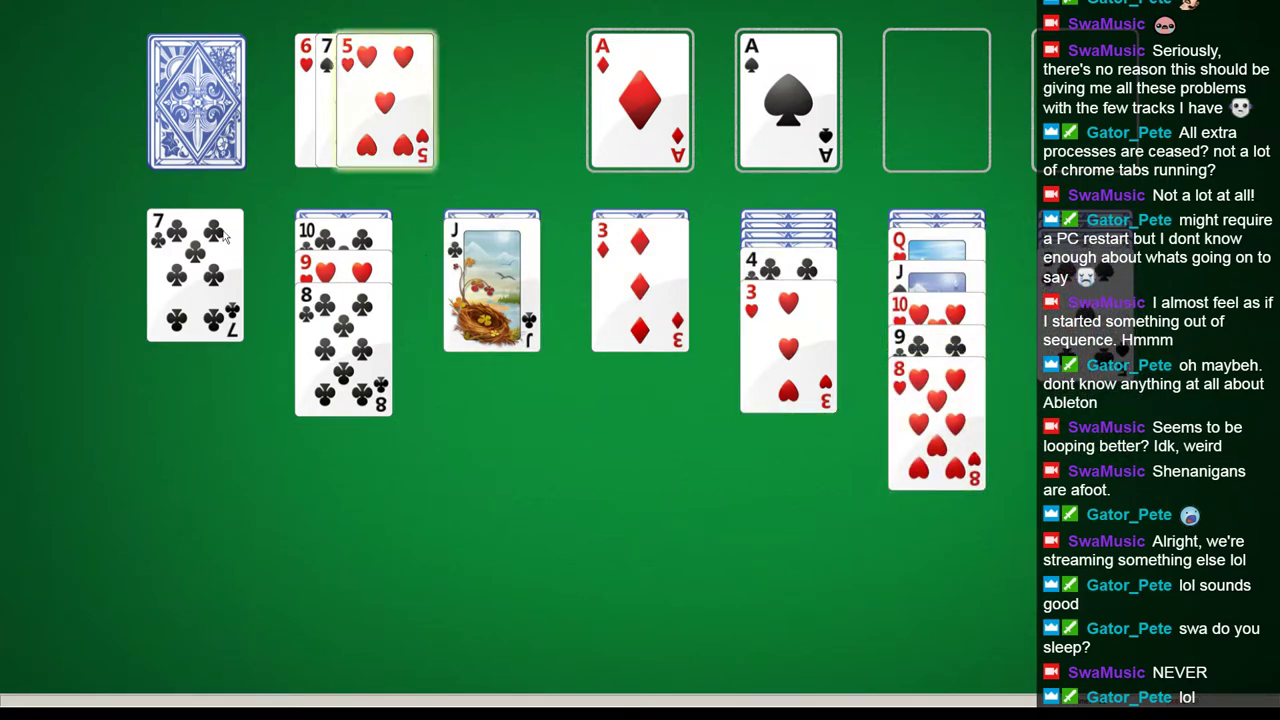
left_click_drag(226, 234, 965, 375)
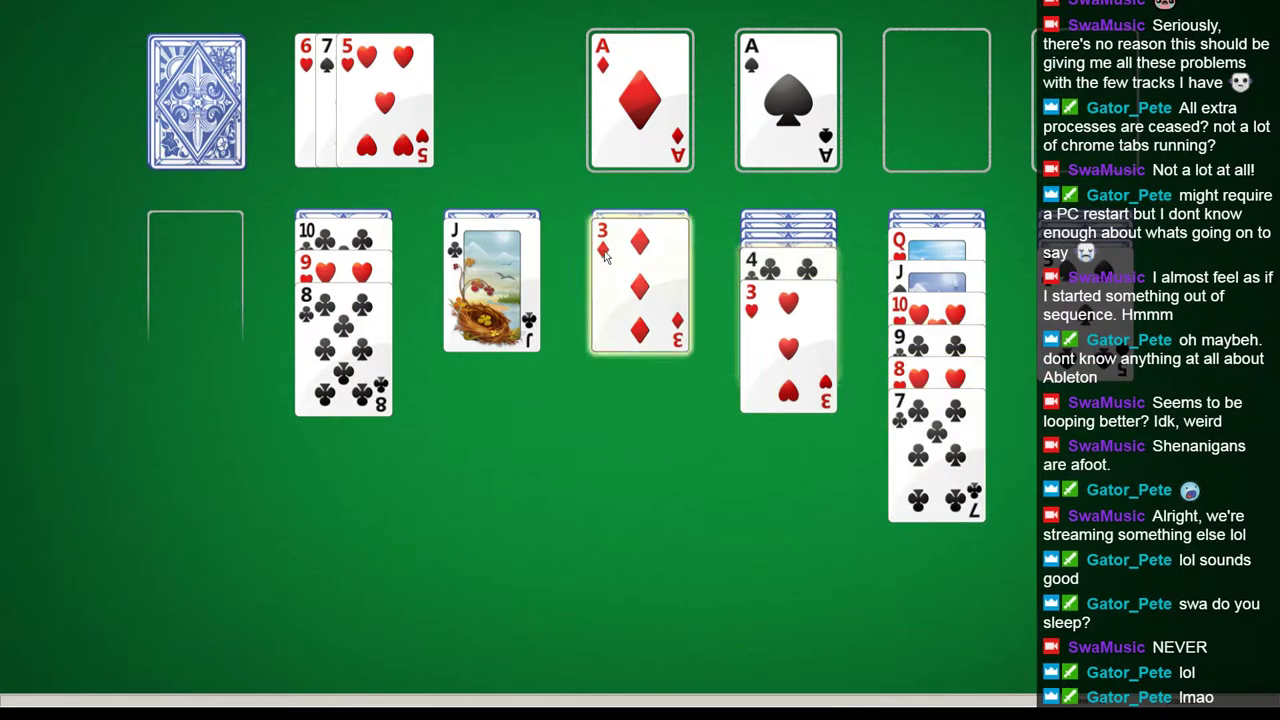
Deal from the stock and send the 2 and 3 of diamonds and the 2 of spades home.
left_click(238, 108)
left_click(404, 96)
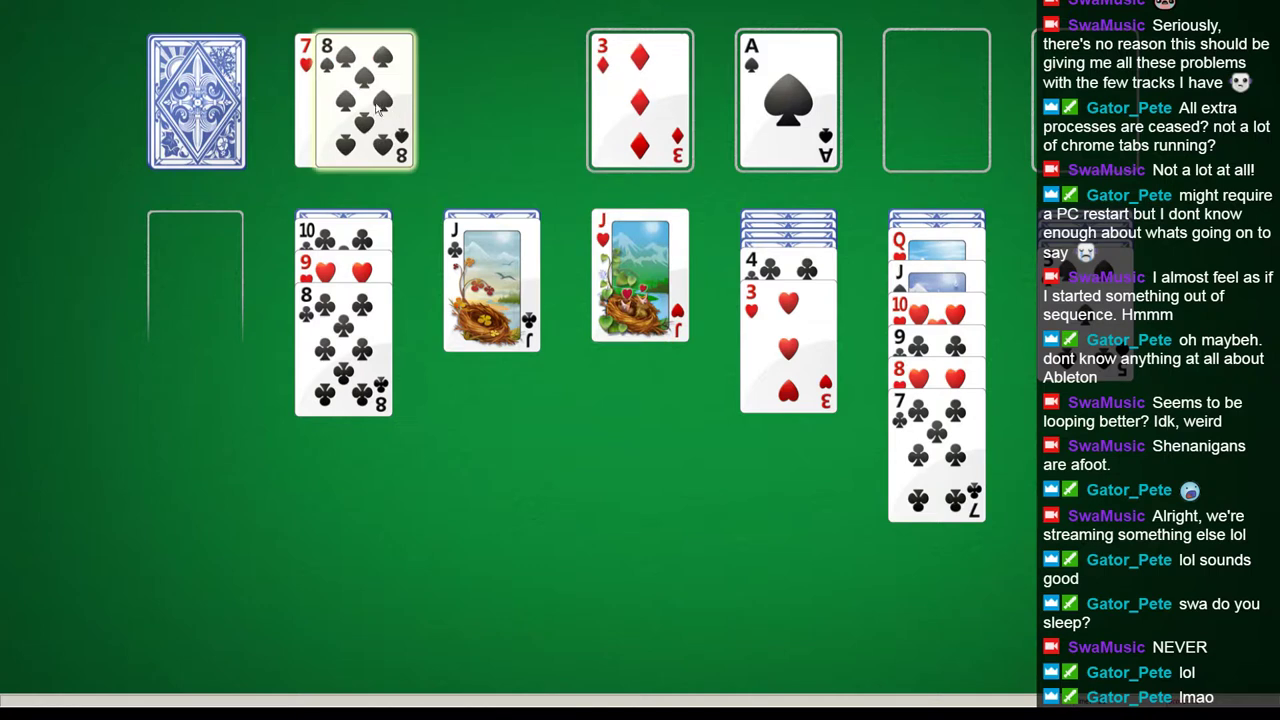
left_click(229, 123)
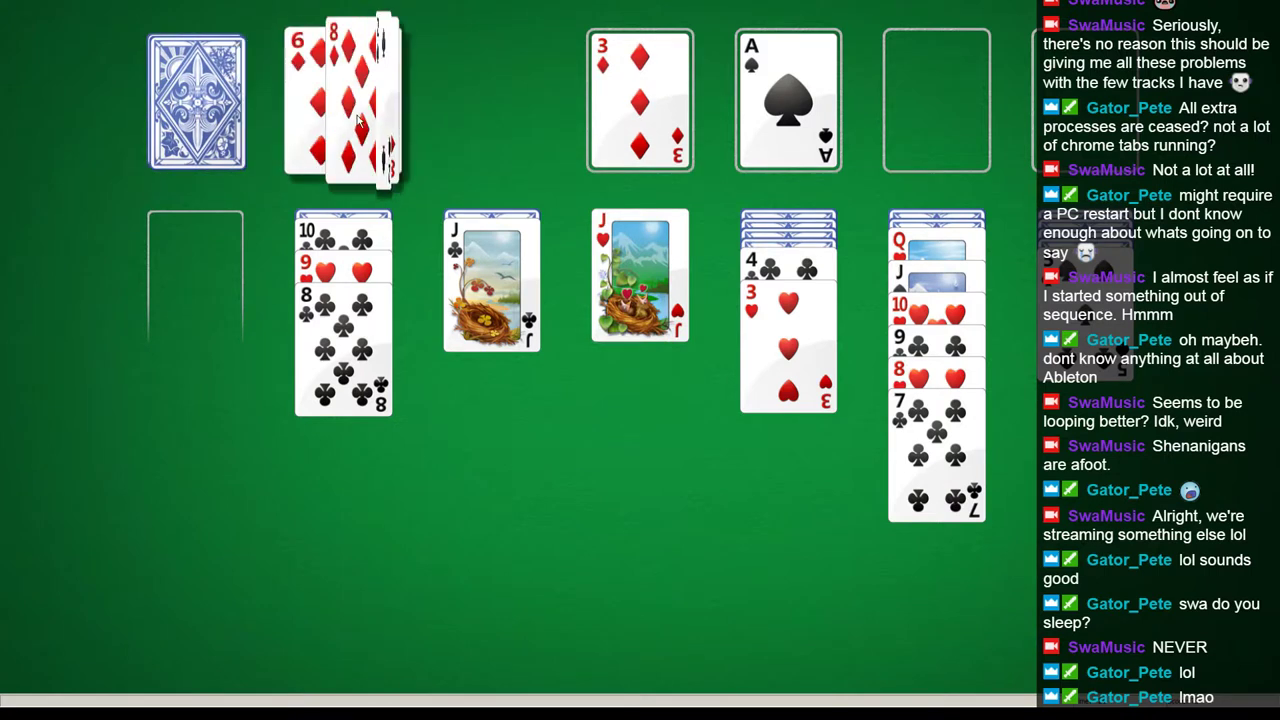
left_click(385, 110)
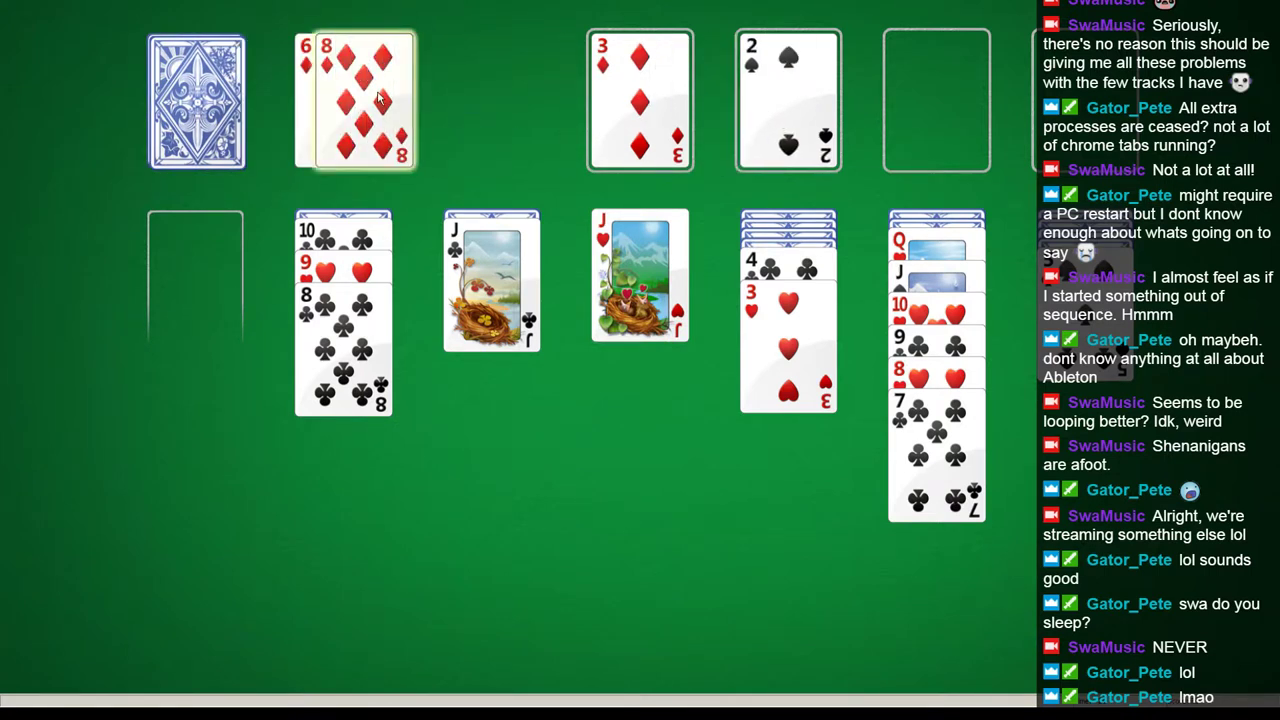
Deal three cards, place the king of clubs in the empty first column, and move the queen of hearts stack onto it.
left_click(200, 105)
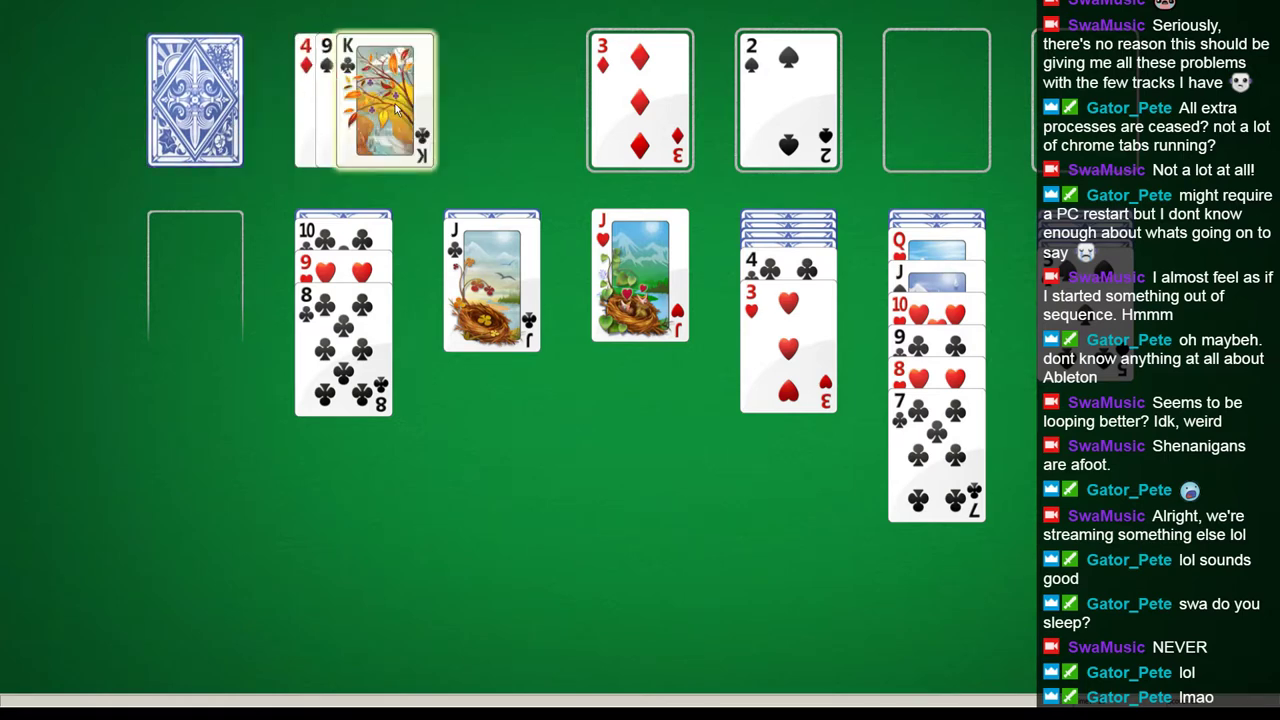
left_click(397, 110)
left_click(932, 248)
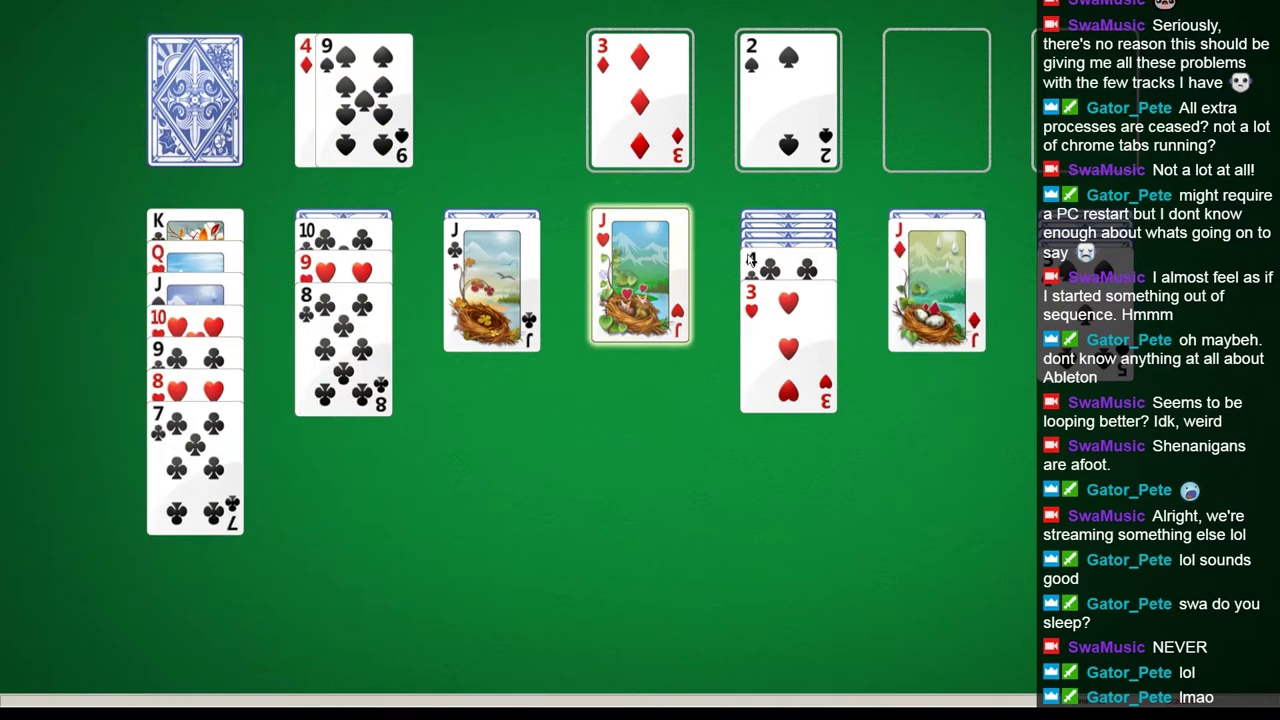
Place the 10 of diamonds from the stock on the jack of clubs and deal the remaining stock cards.
left_click(226, 152)
left_click_drag(387, 154, 488, 314)
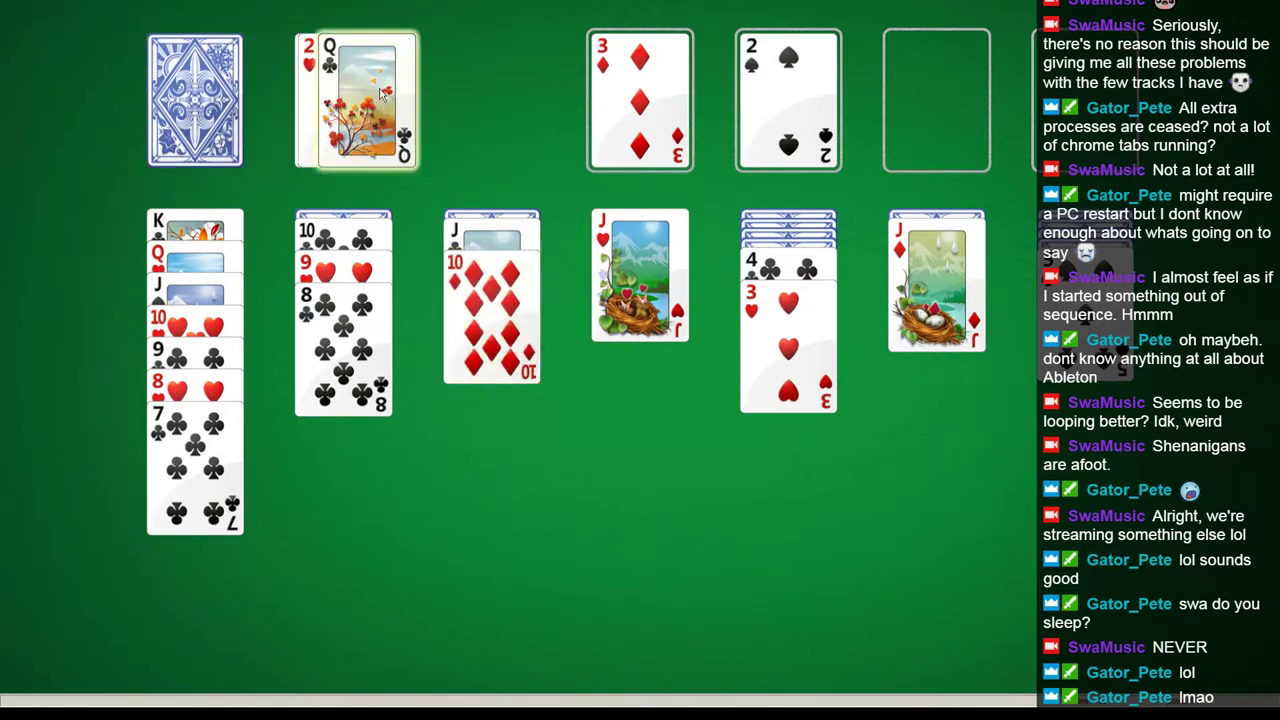
left_click(195, 110)
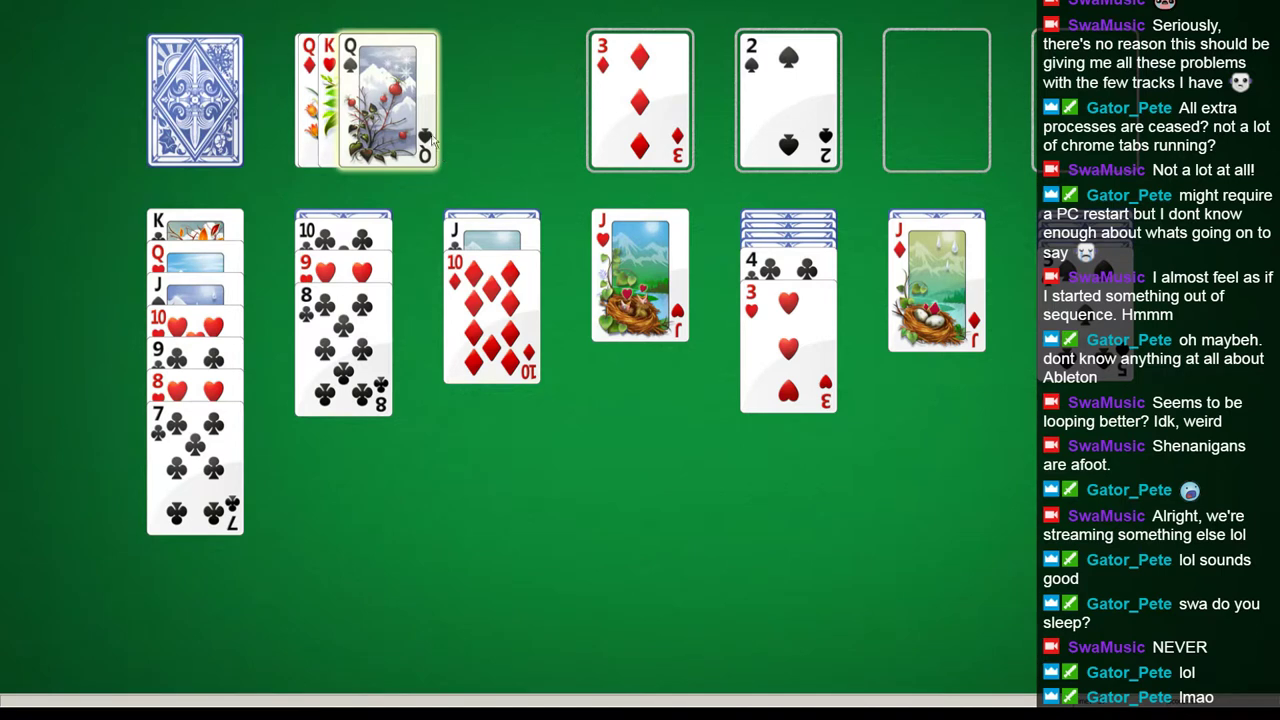
left_click(205, 105)
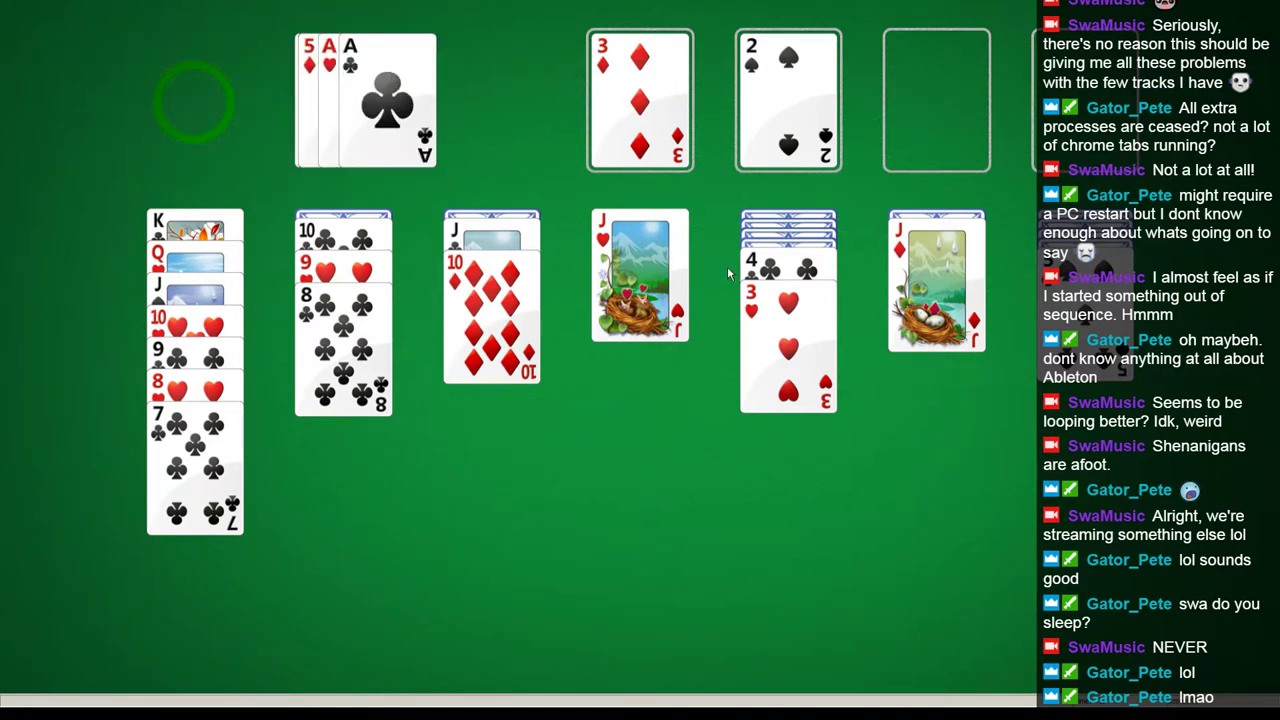
Send the aces of clubs and hearts home, turn the stock over and deal three cards.
left_click(437, 110)
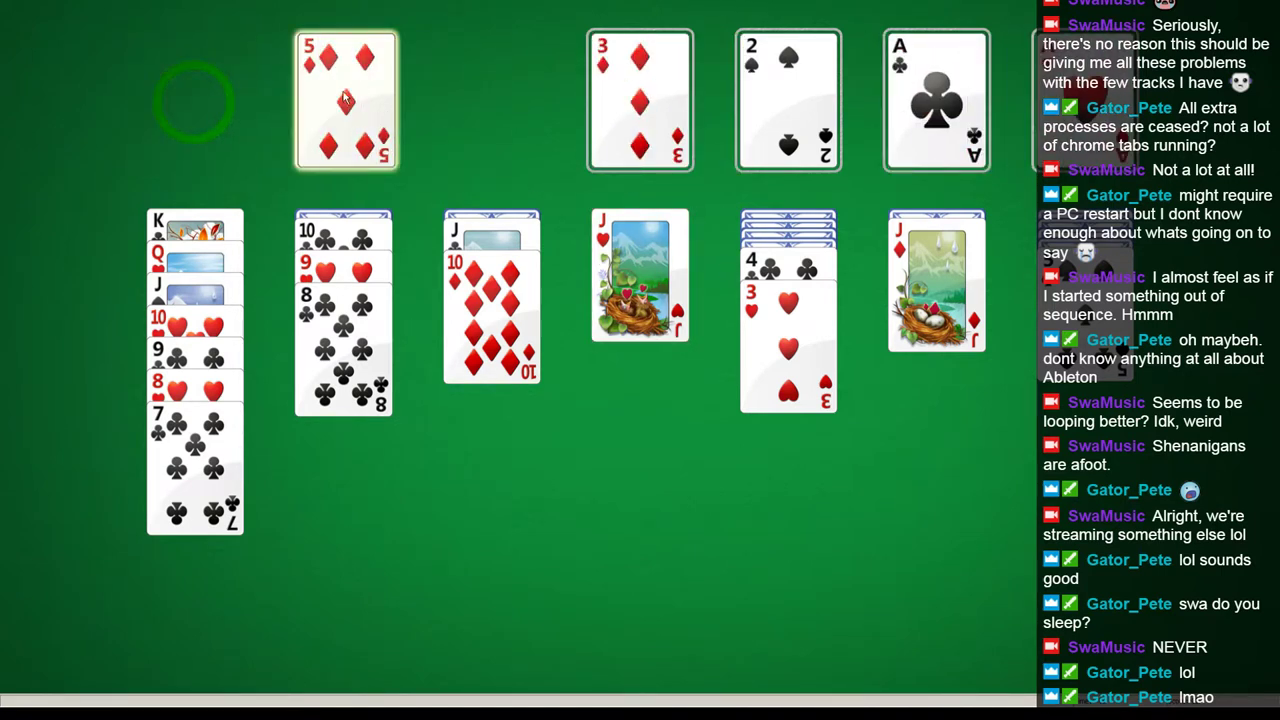
left_click(195, 115)
left_click(200, 118)
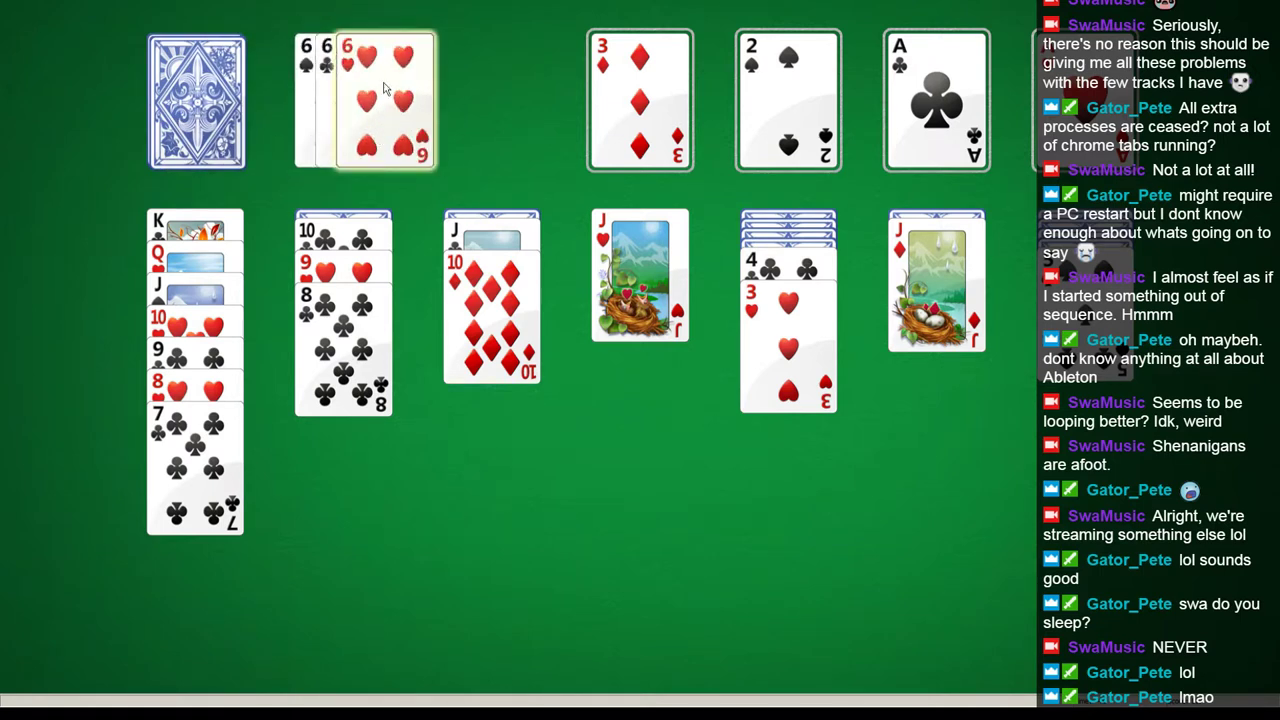
Build the 6 of hearts and 5 of spades on the 7 of clubs, and place the dealt 7 of hearts on the 8 of clubs.
left_click_drag(387, 90, 238, 452)
left_click(1085, 330)
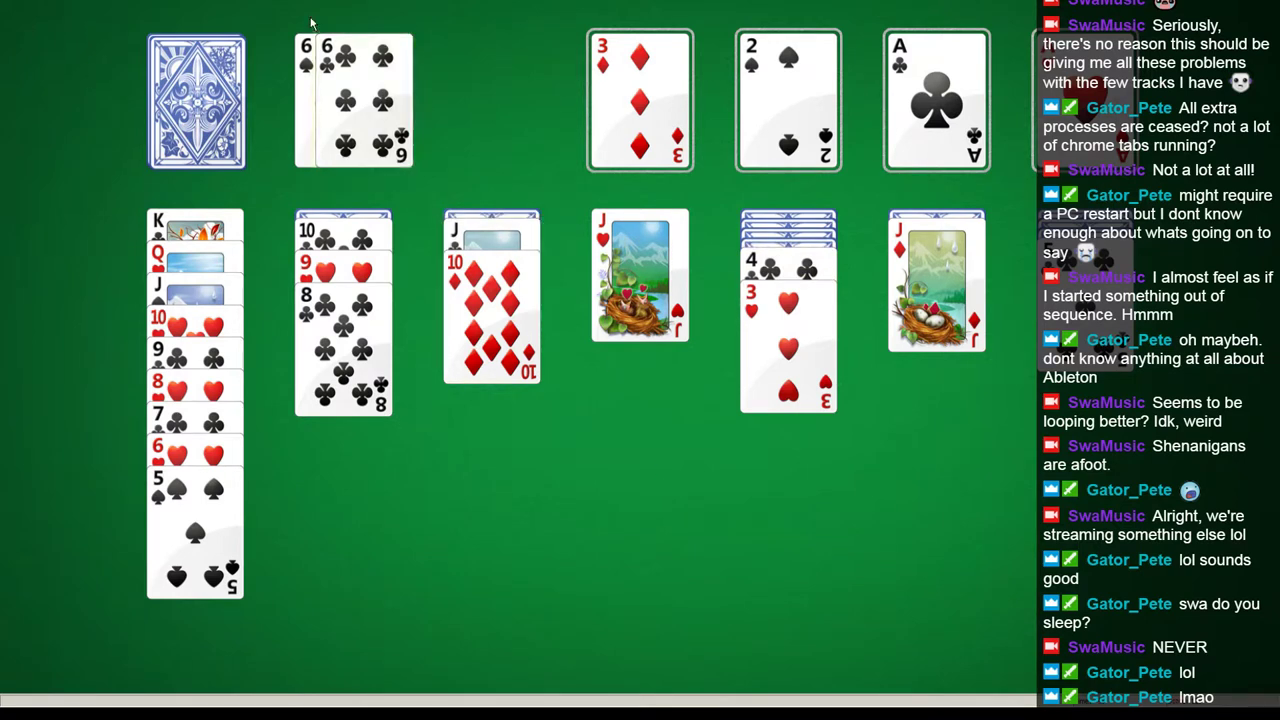
left_click(196, 100)
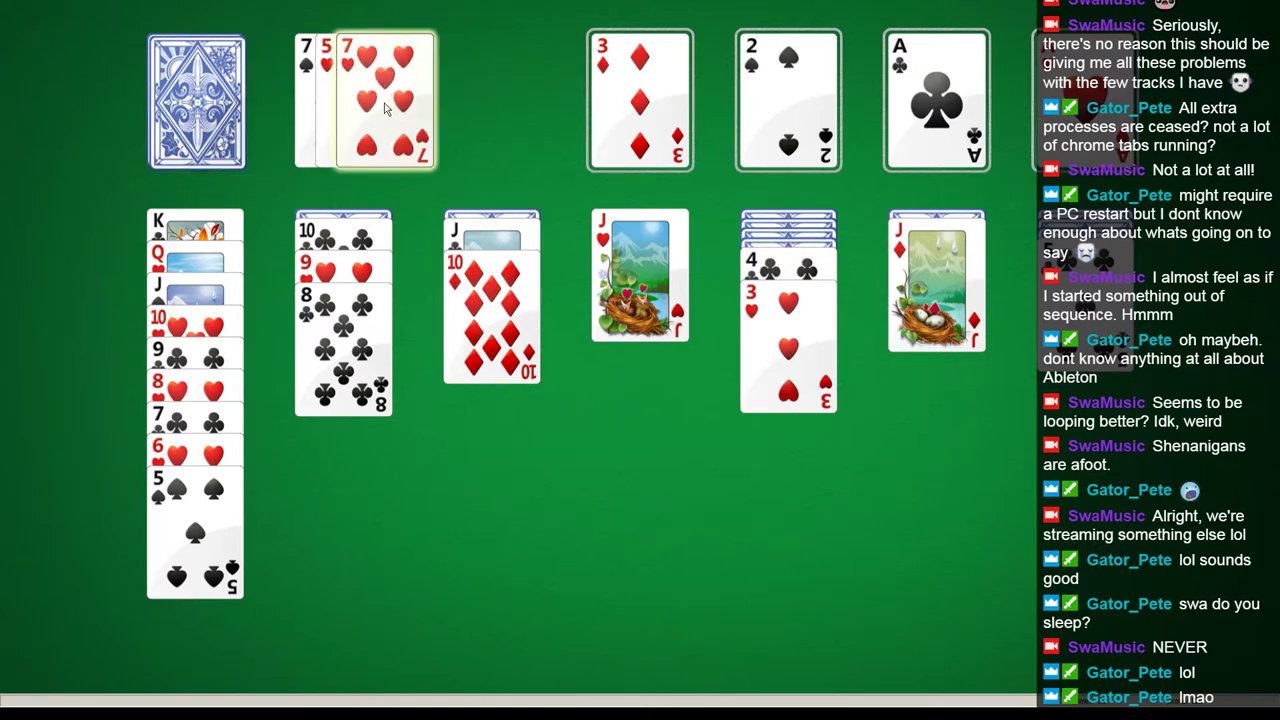
left_click(390, 100)
Deal from the stock, send the 2 and 3 of hearts home, and place the 9 of spades on the 10 of diamonds.
left_click(215, 102)
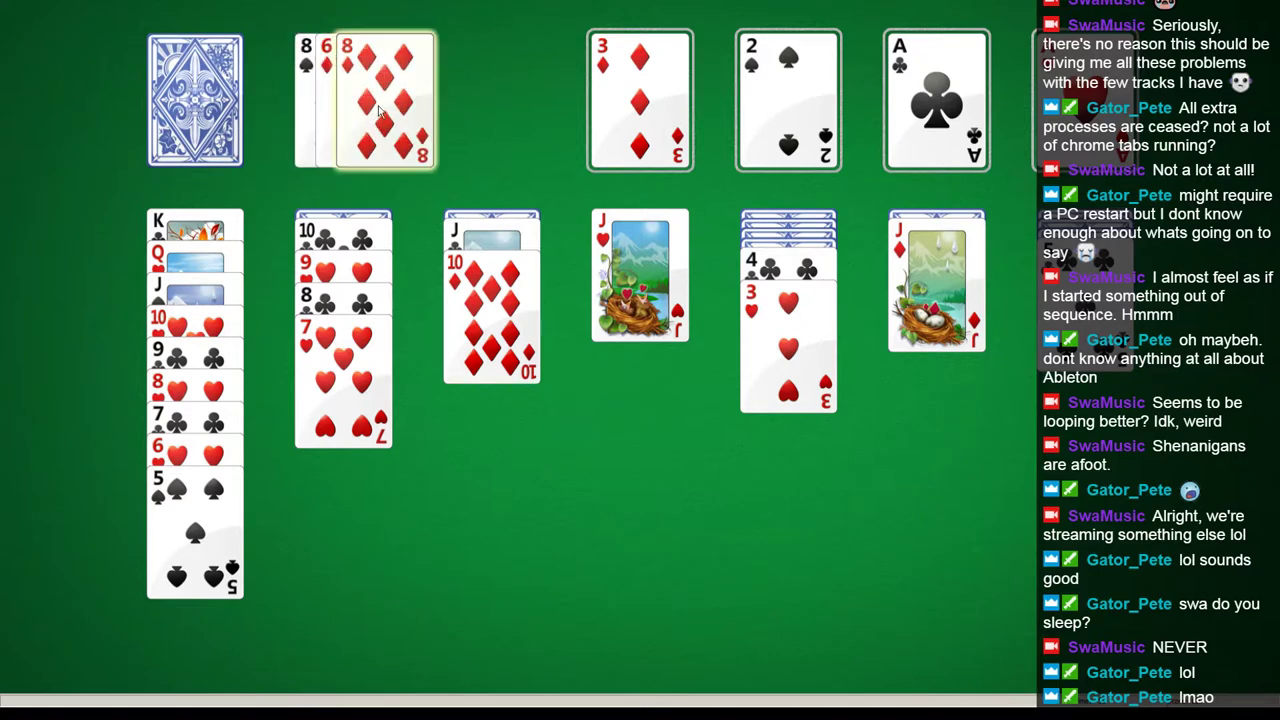
left_click(215, 104)
right_click(404, 111)
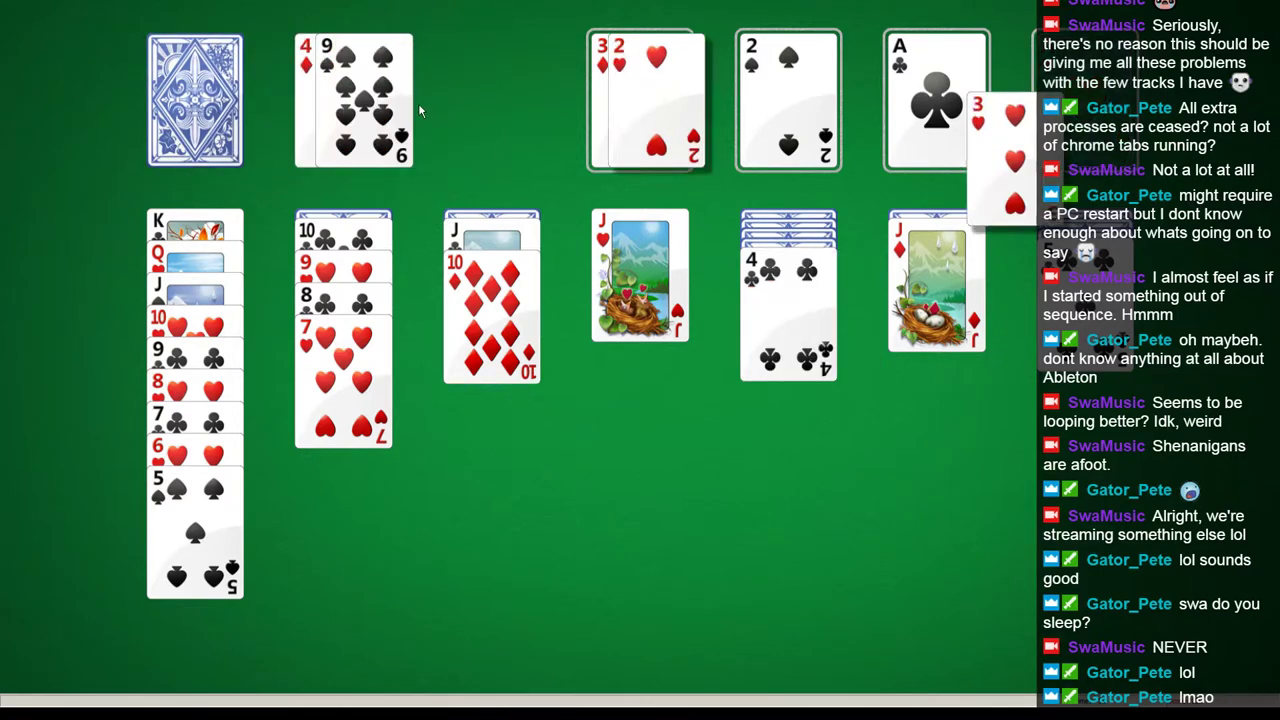
left_click_drag(374, 93, 487, 302)
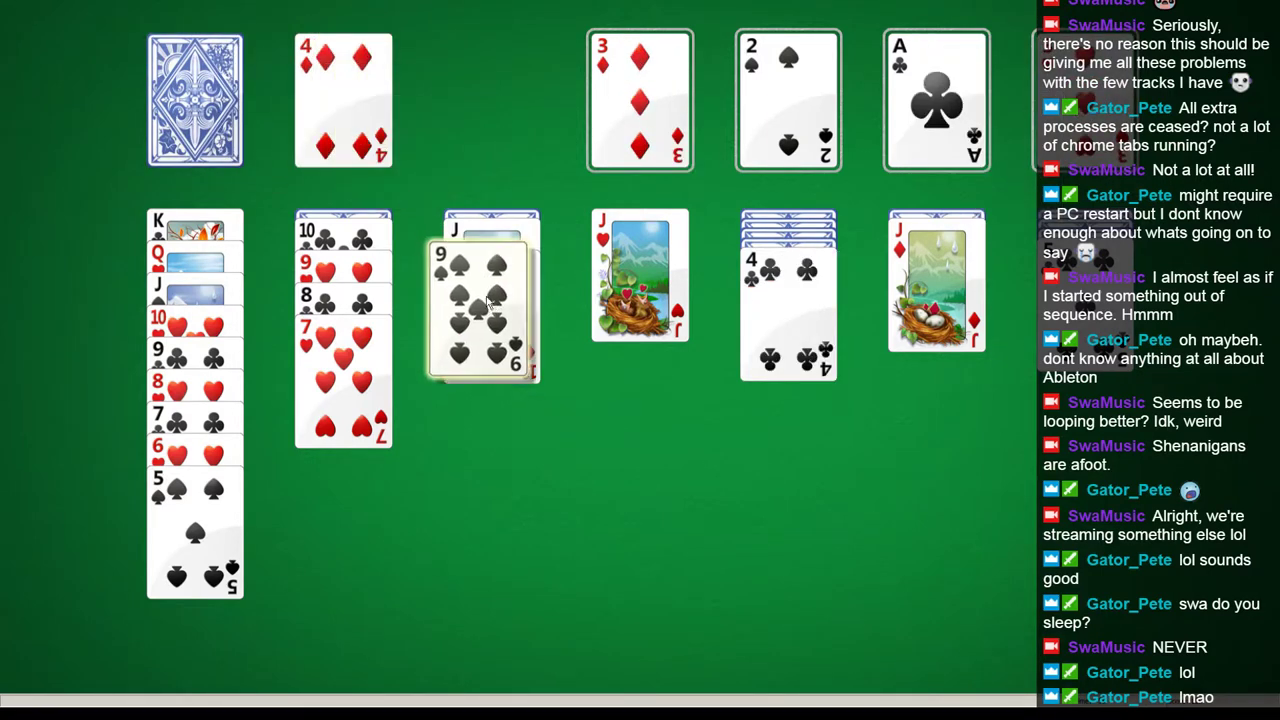
Send the 4 of diamonds home and place the 8 of diamonds on the 9 of spades.
left_click(363, 100)
left_click(350, 130)
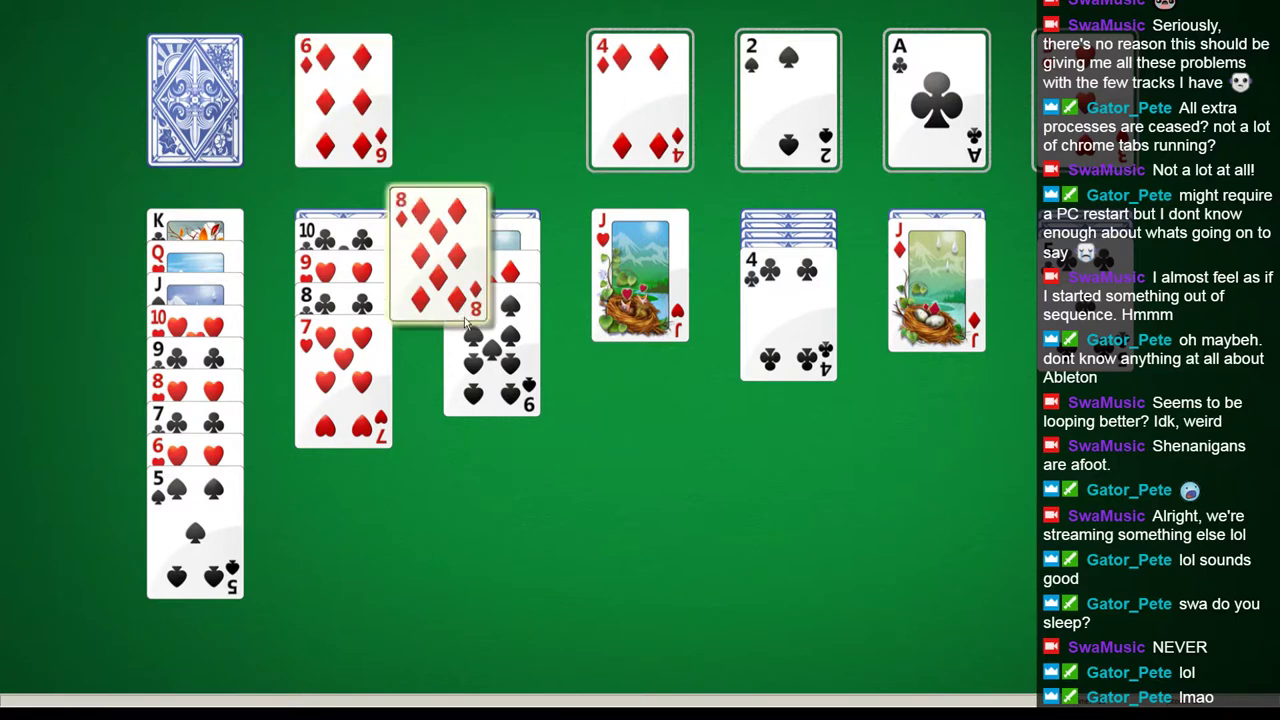
mouse_move(342, 90)
left_mouse_down()
mouse_move(720, 266)
mouse_move(1035, 330)
mouse_move(234, 490)
mouse_move(420, 120)
mouse_move(343, 108)
left_mouse_up()
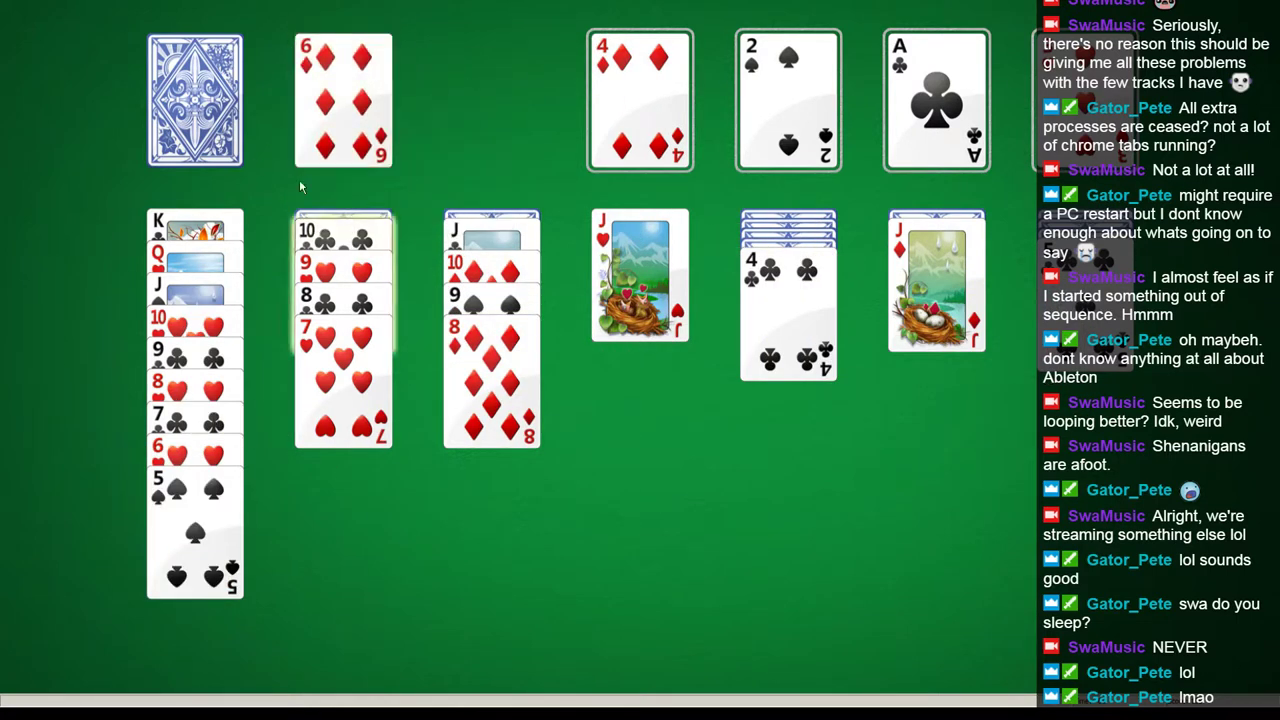
Deal the rest of the stock, send the 5 of diamonds home and turn the stock over.
left_click(230, 110)
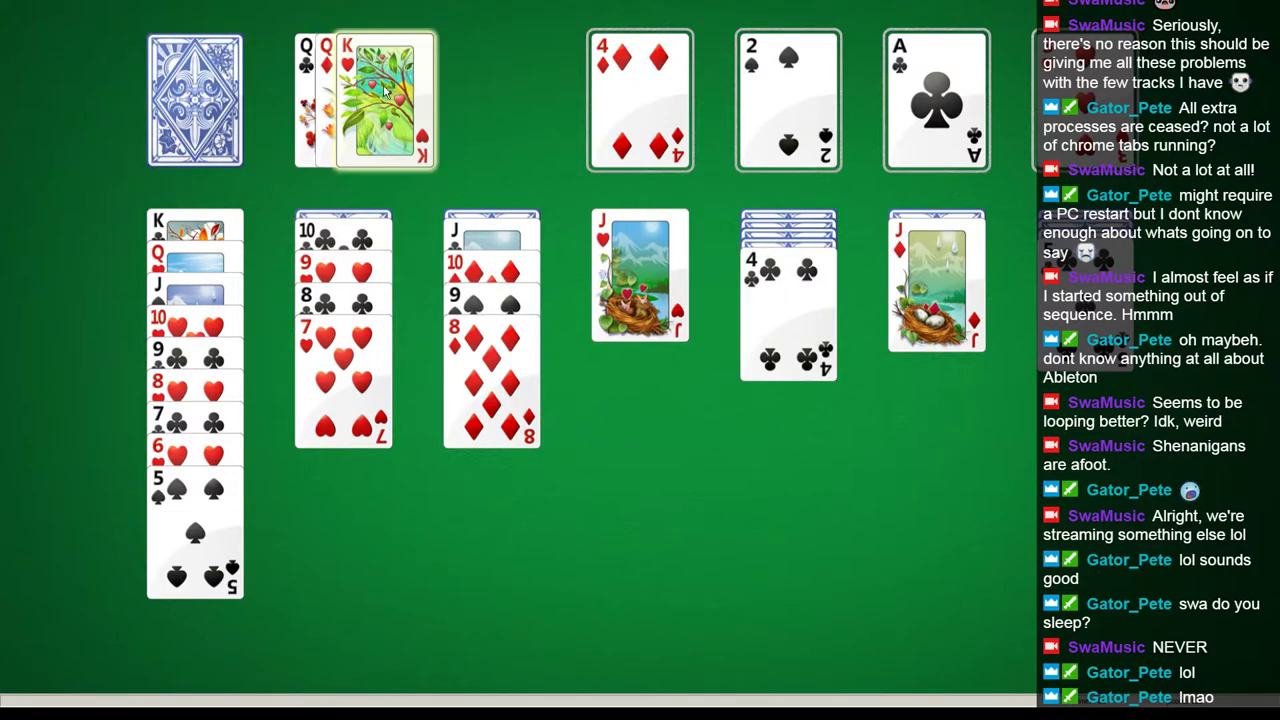
left_click(236, 112)
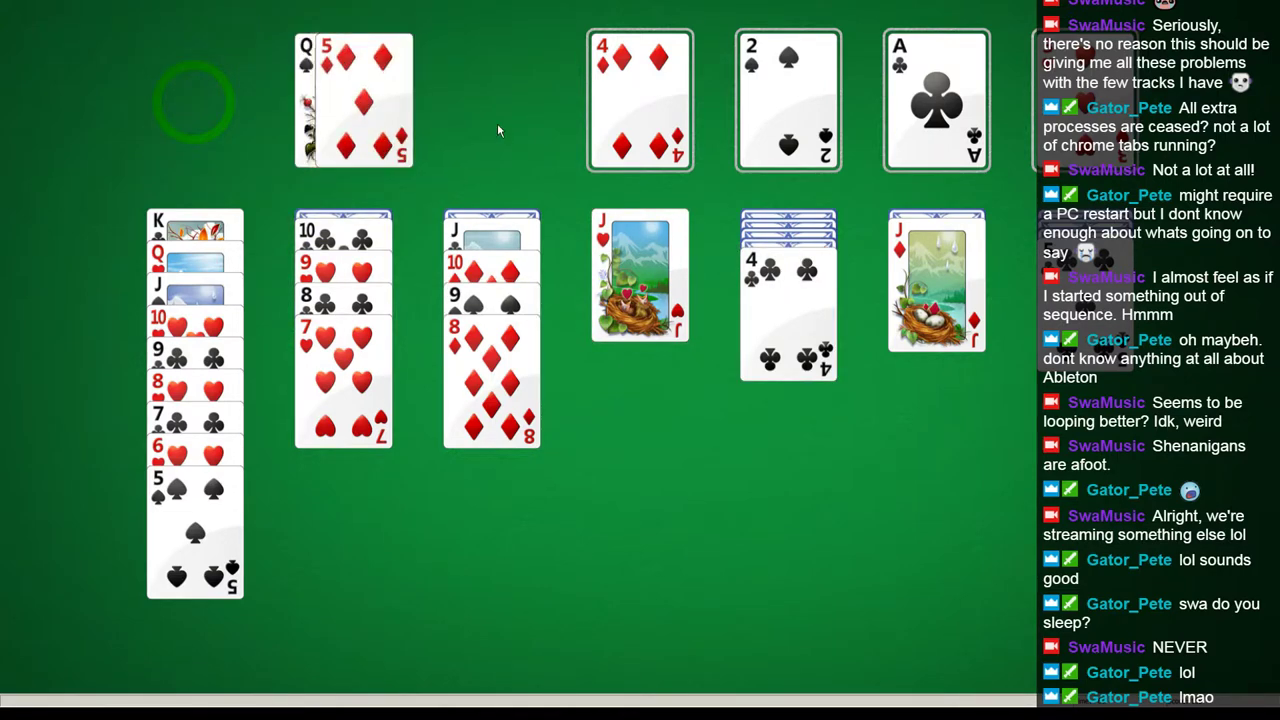
left_click(390, 108)
left_click_drag(335, 115, 370, 135)
left_click(228, 112)
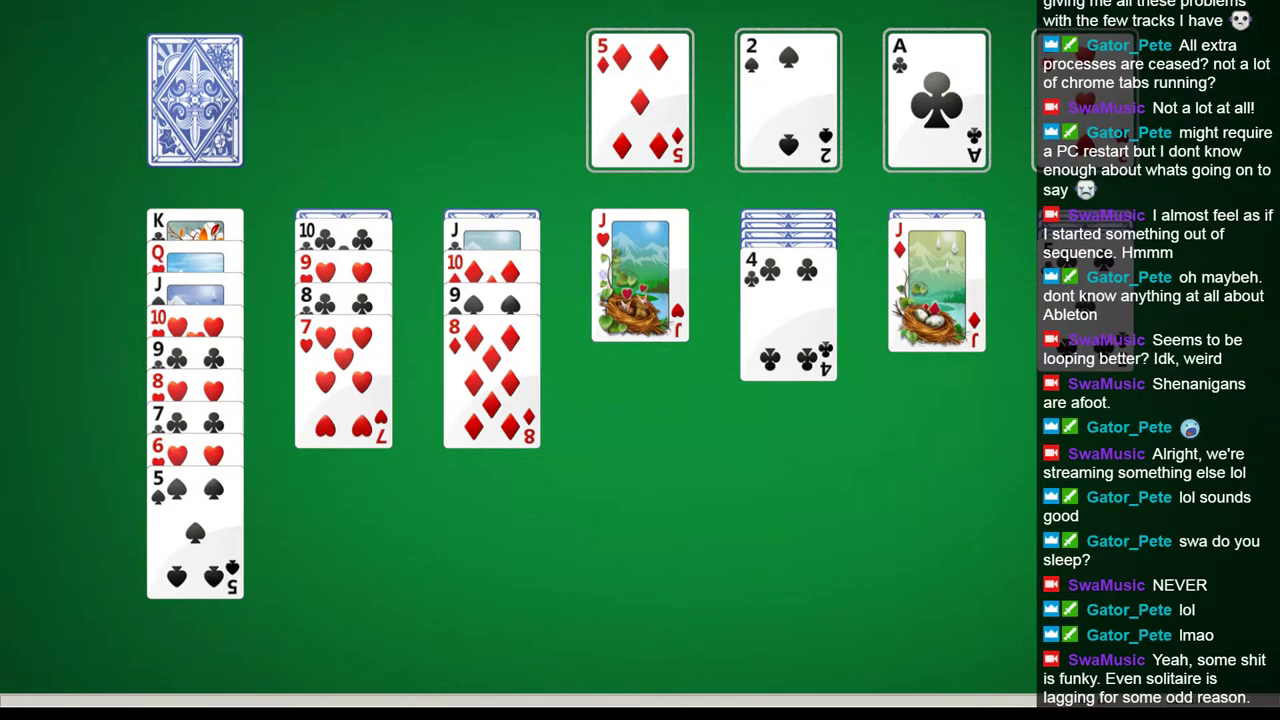
Deal three cards, then place the 7 of spades on the 8 of diamonds and the 6 of clubs on the 7 of hearts.
left_click(203, 112)
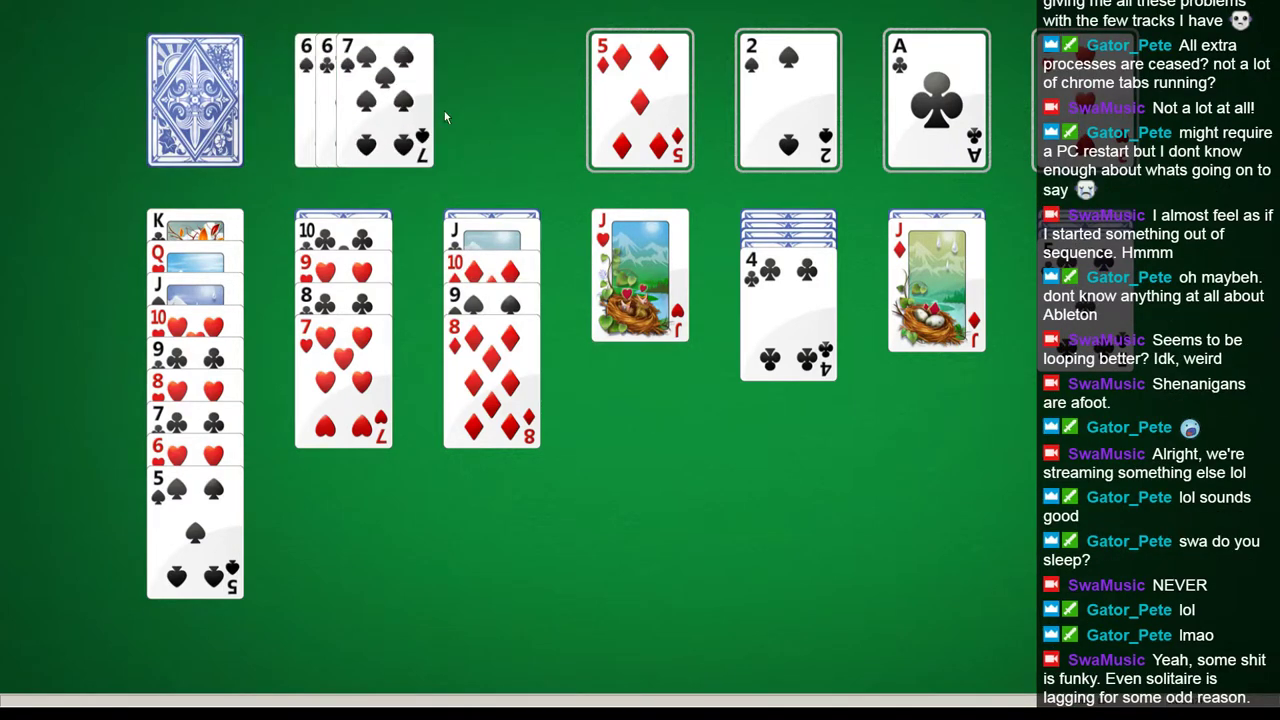
left_click(420, 140)
left_click(365, 100)
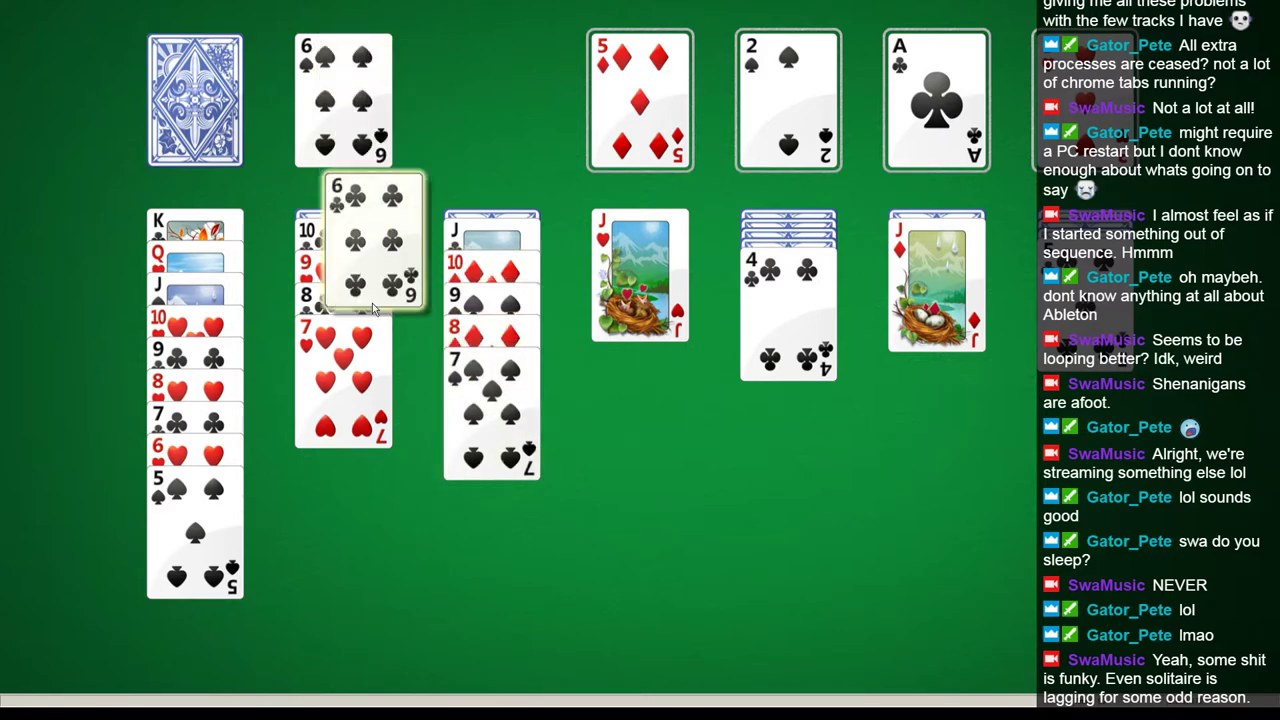
left_click_drag(1081, 280, 697, 440)
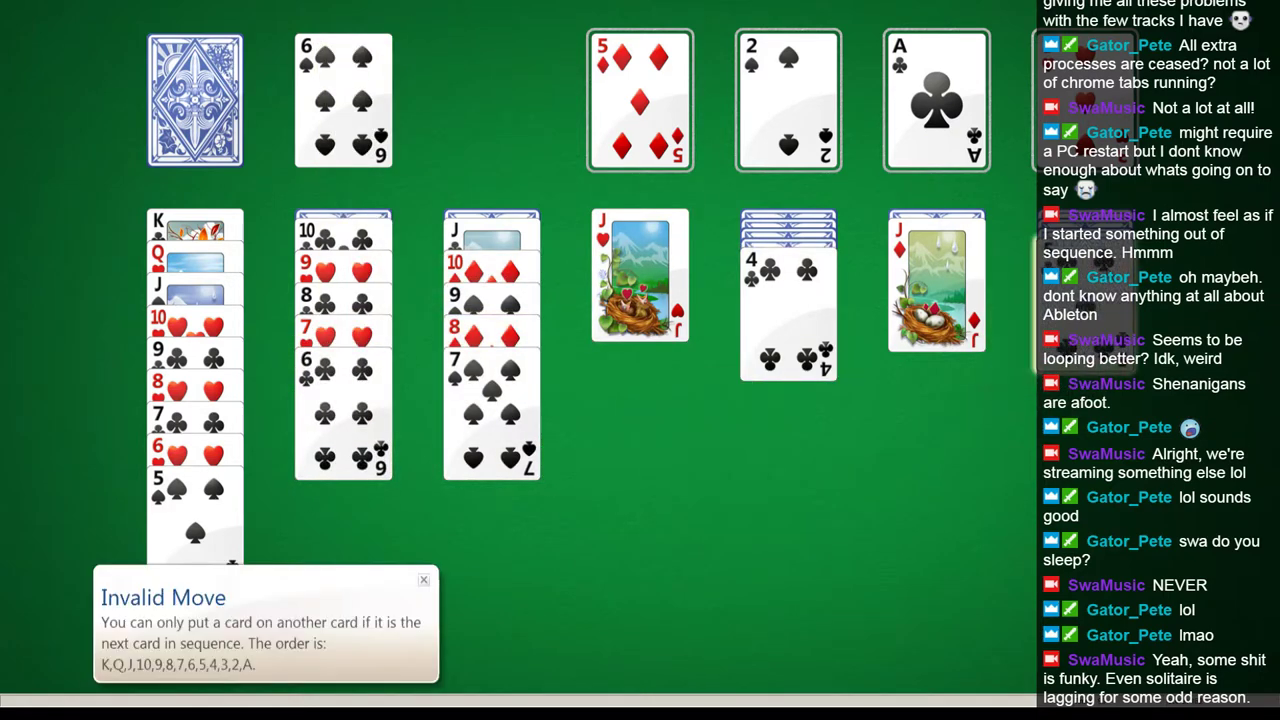
Deal from the stock and build the 6 of diamonds and 5 of clubs on the 7 of spades.
left_click(212, 115)
left_click_drag(392, 110, 430, 500)
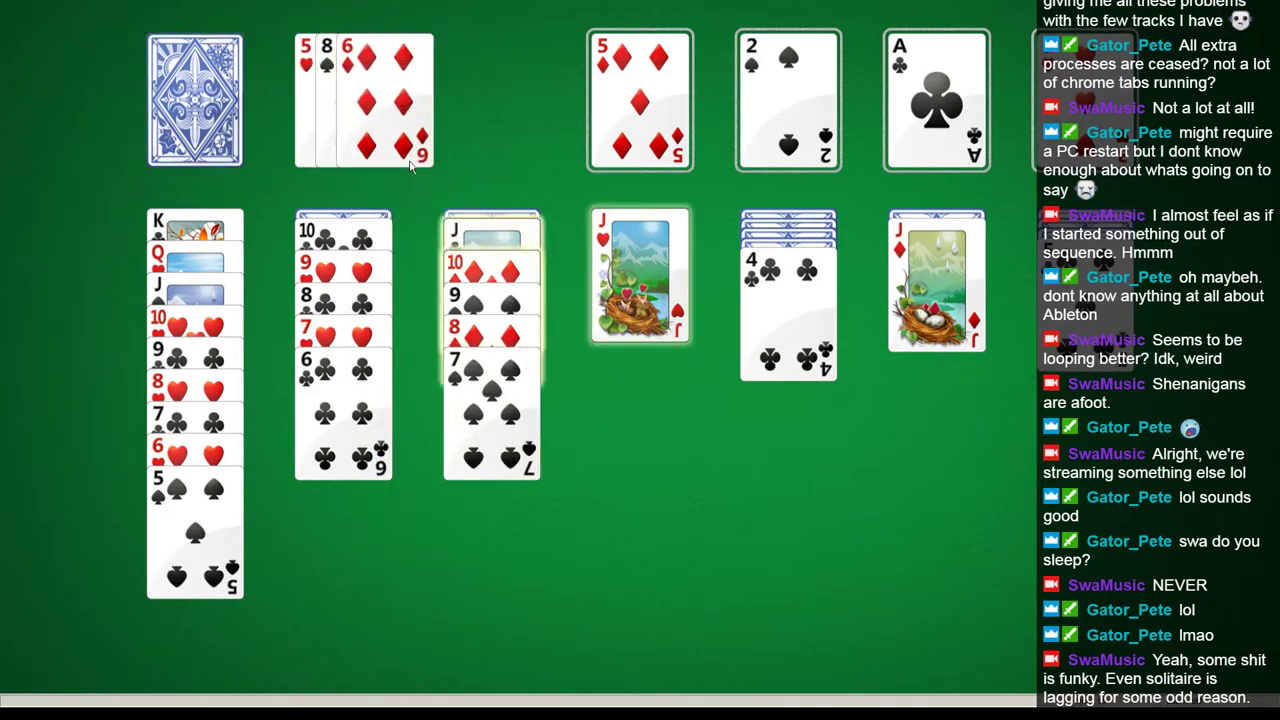
left_click_drag(410, 168, 488, 450)
left_click_drag(1081, 280, 530, 462)
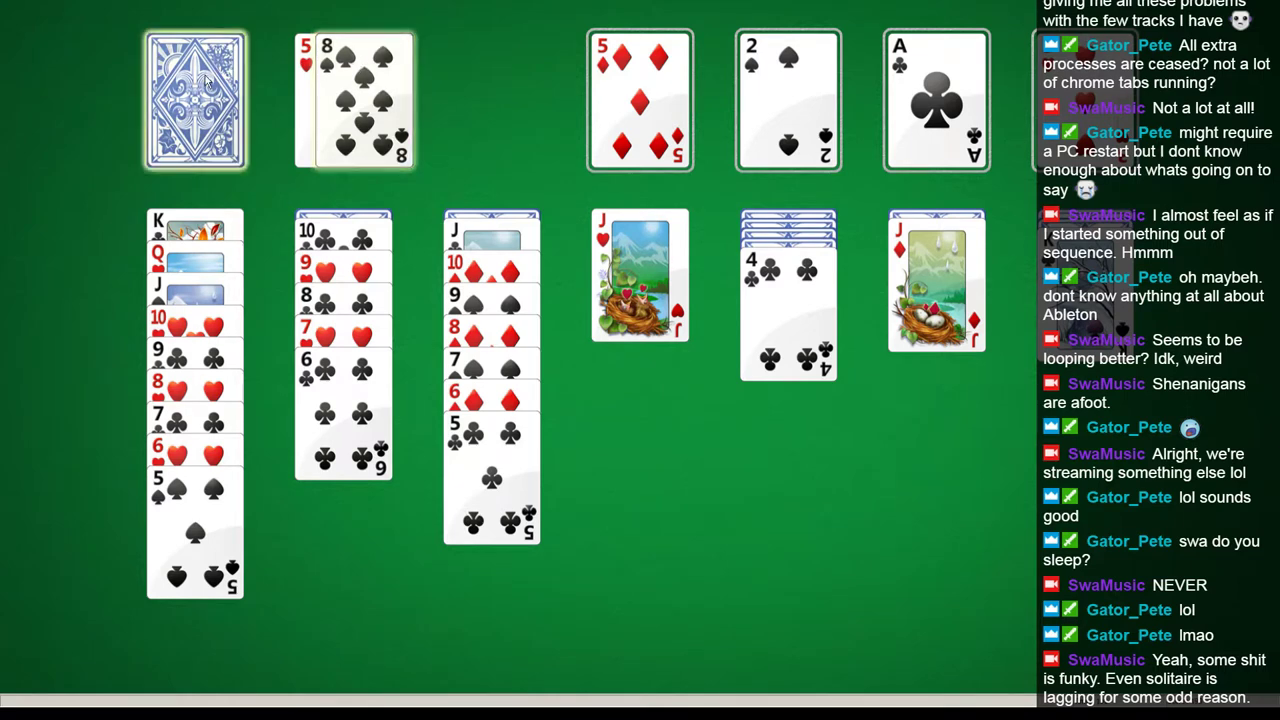
Deal the remaining stock, turn it over and deal the first three cards again.
left_click(195, 100)
left_click(232, 90)
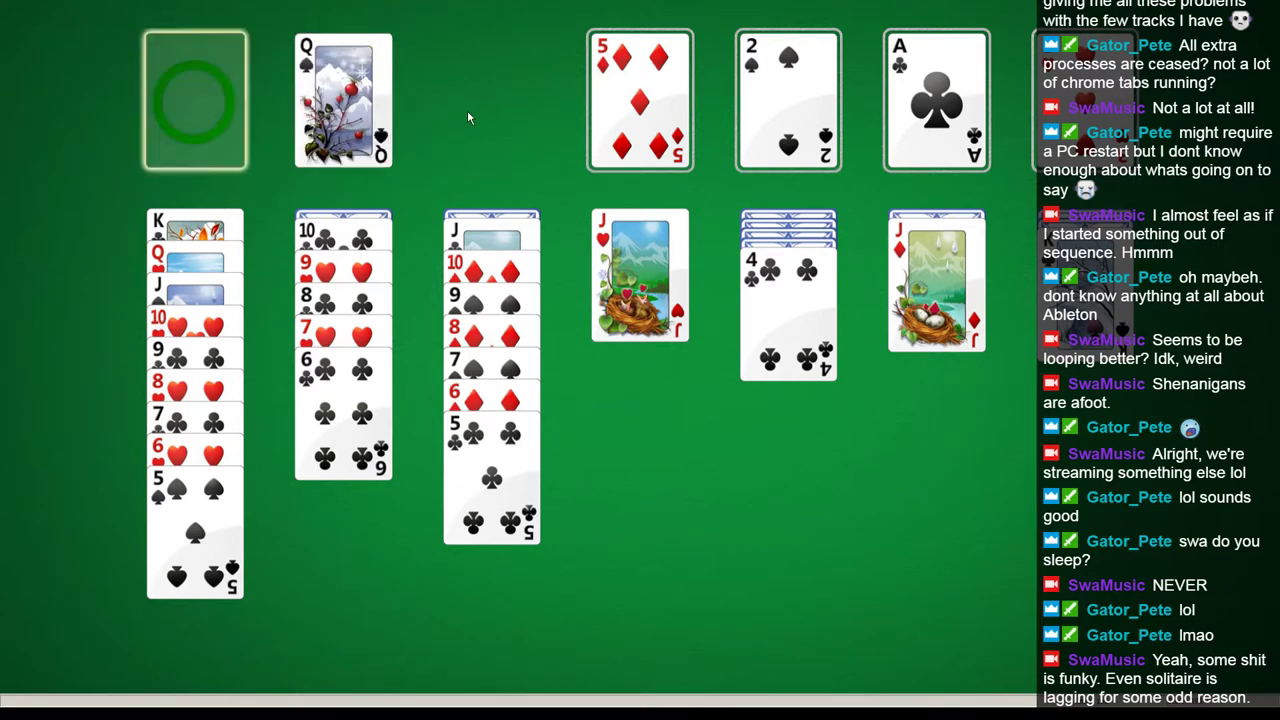
left_click(195, 100)
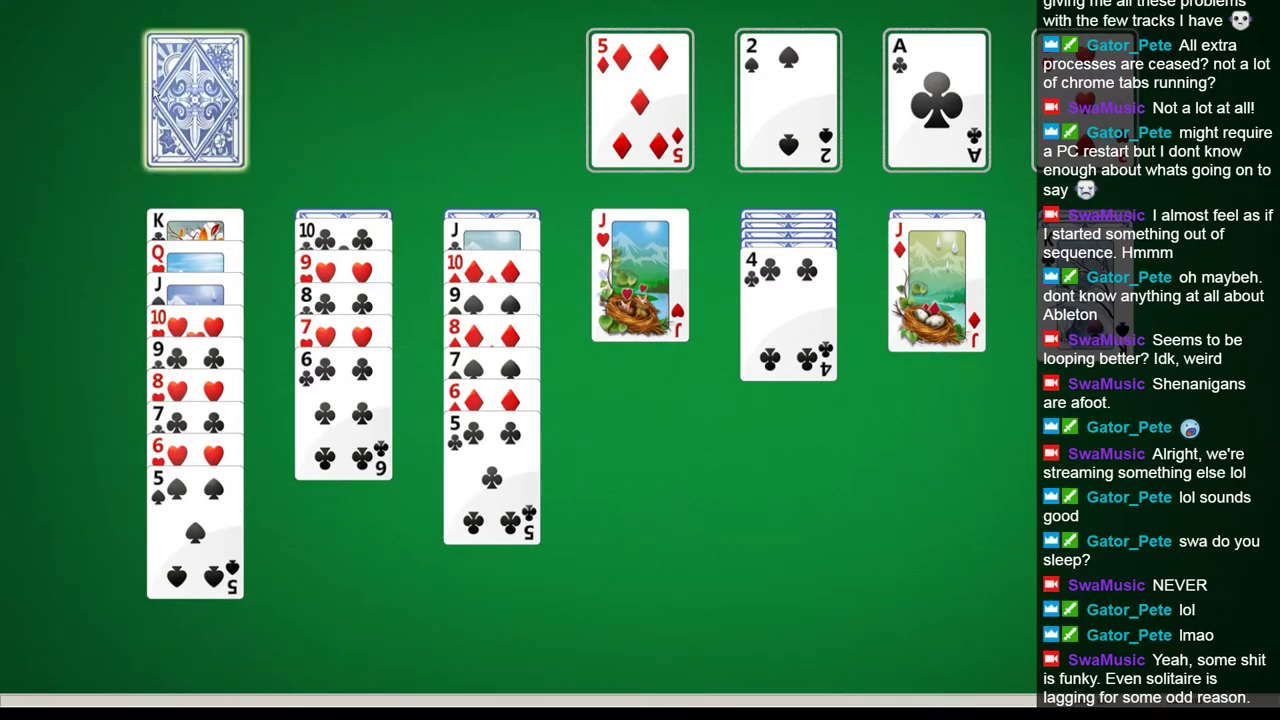
left_click(195, 100)
Clear the second column by moving the 10 of clubs stack and 10 of spades onto the red jacks, and fill it with the king of spades.
left_click(302, 256)
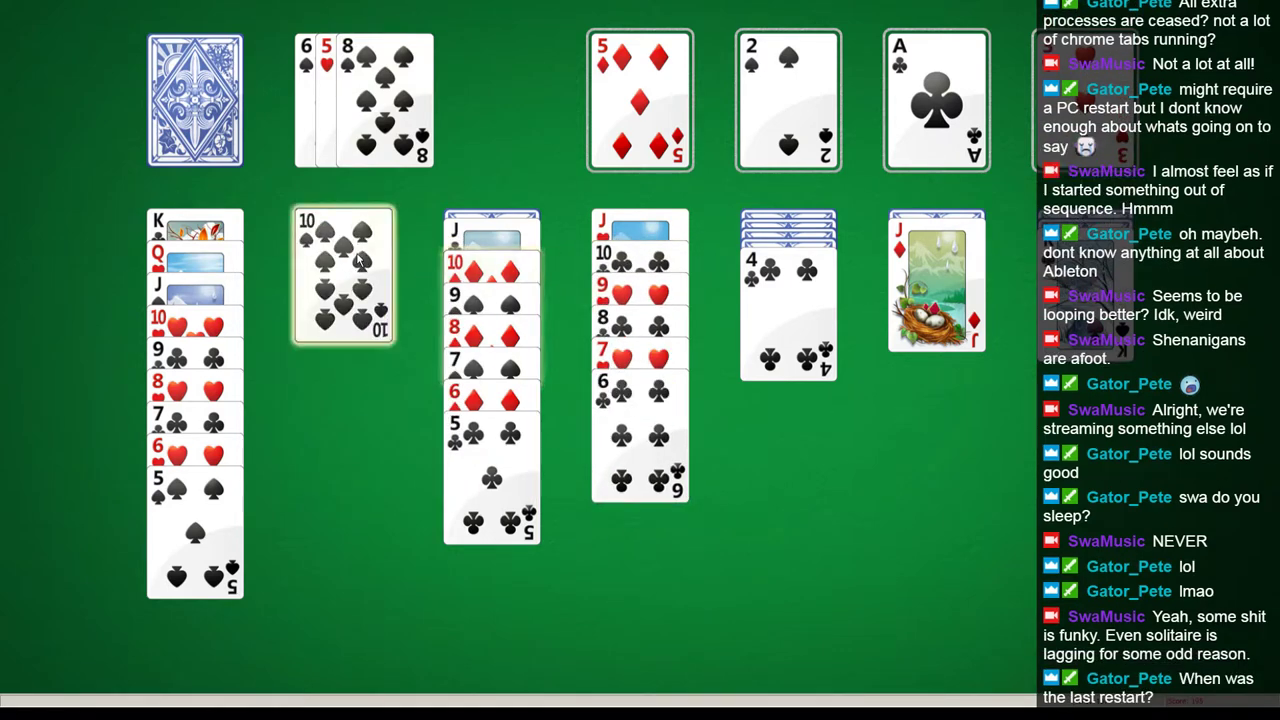
left_click_drag(343, 258, 957, 275)
left_click_drag(1080, 292, 360, 345)
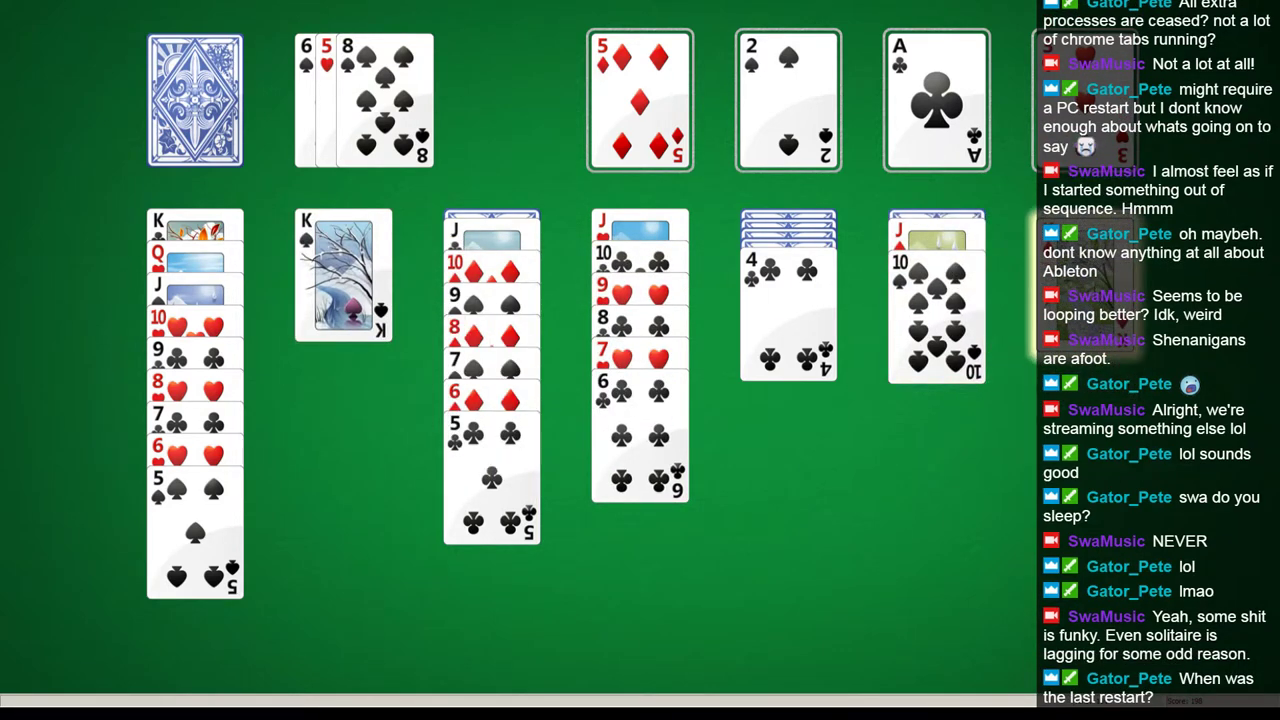
Deal the remaining stock and place the queen of spades on the king of diamonds in the last column.
left_click(222, 90)
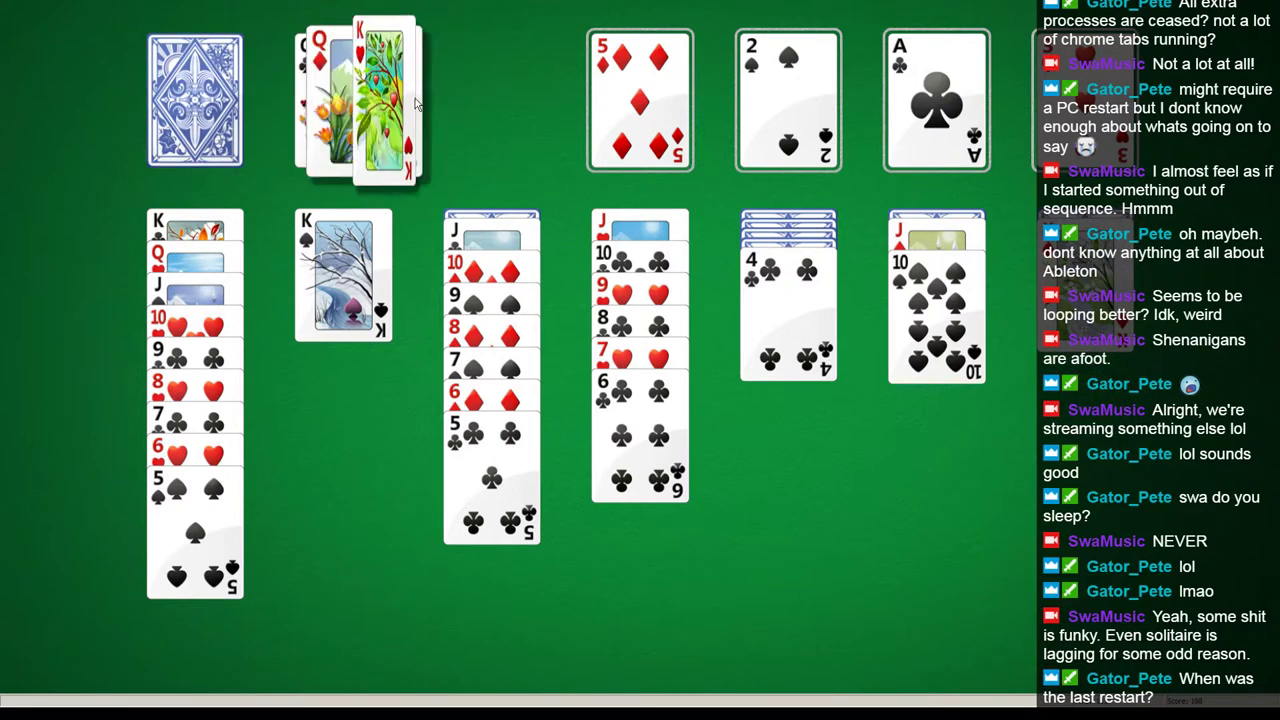
left_click(222, 105)
left_click_drag(358, 112, 1106, 370)
Build the jack of diamonds stack and 9 of diamonds on the queen of spades, and move the whole king stack to the empty sixth column.
left_click_drag(972, 244, 1093, 328)
left_click_drag(948, 308, 1075, 382)
left_click_drag(1084, 234, 937, 234)
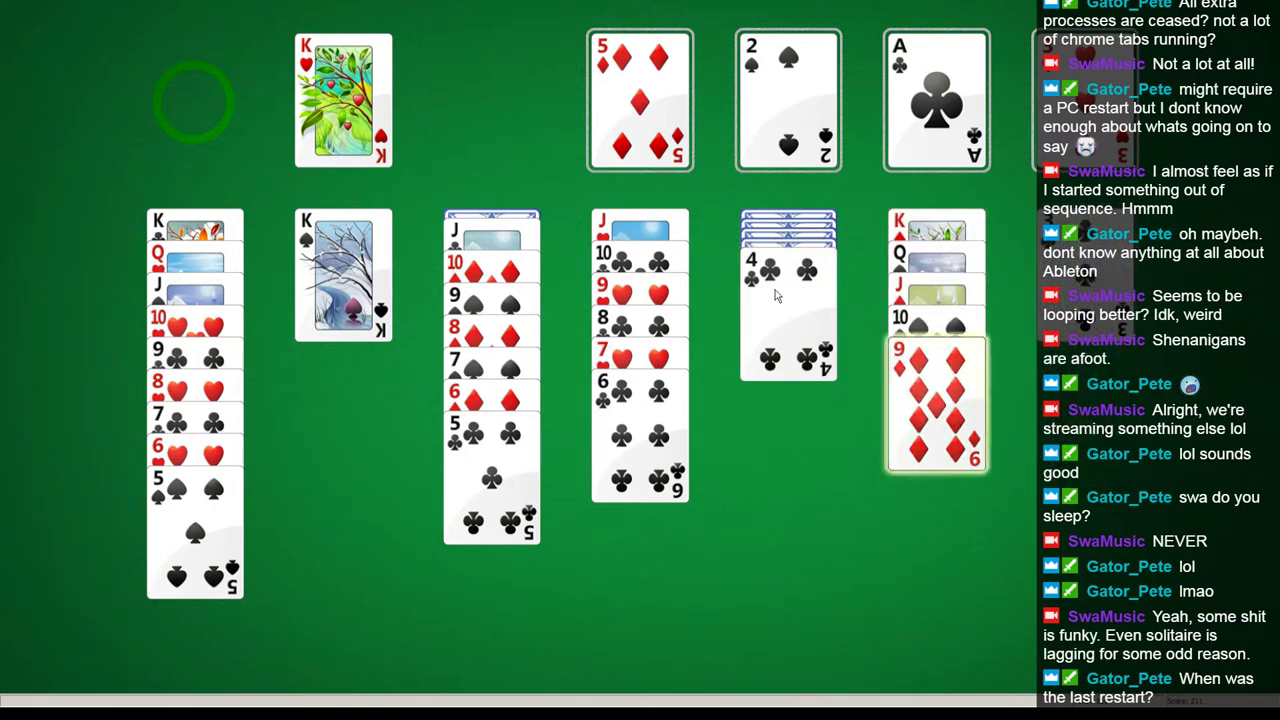
Redeal the stock and place the 8 of spades on the 9 of diamonds and the 5 of hearts on the 6 of clubs.
left_click(208, 112)
left_click(208, 112)
left_click_drag(354, 140, 658, 480)
left_click(390, 92)
Move the 4 of clubs onto the 5 of hearts, uncover the fifth column and send all playable cards home.
left_click_drag(771, 338, 640, 512)
right_click(786, 290)
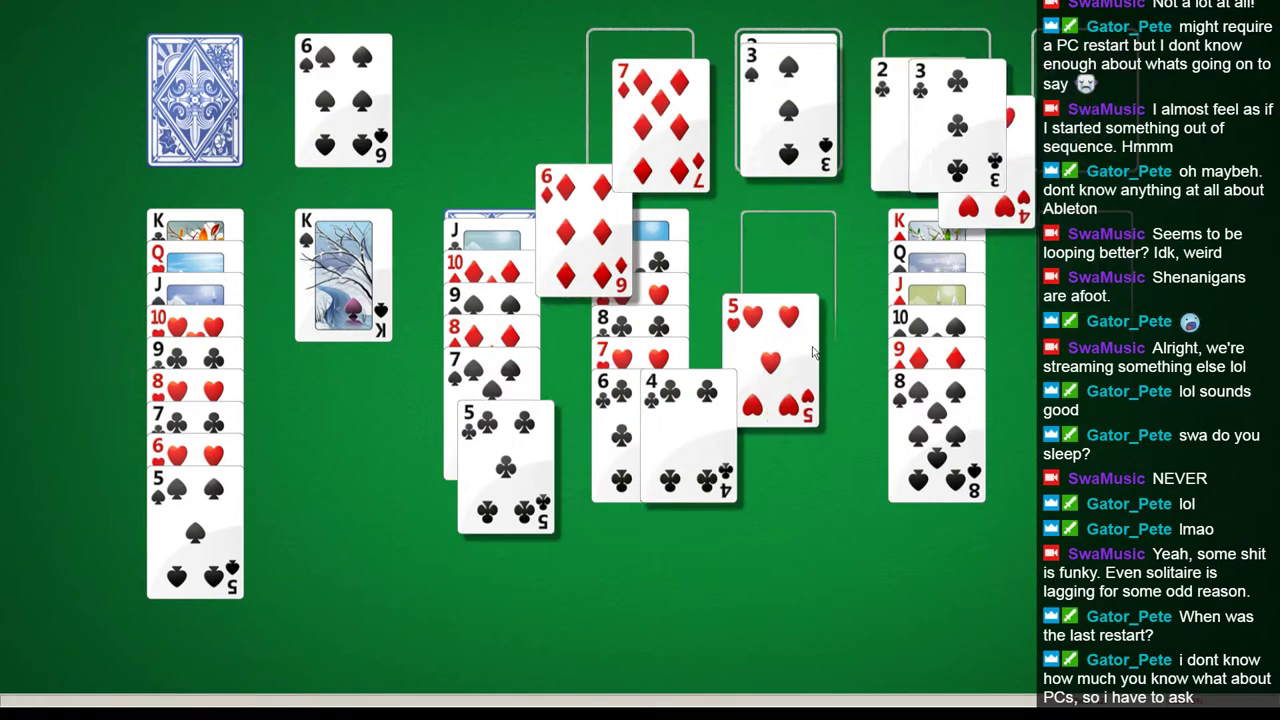
left_click(343, 85)
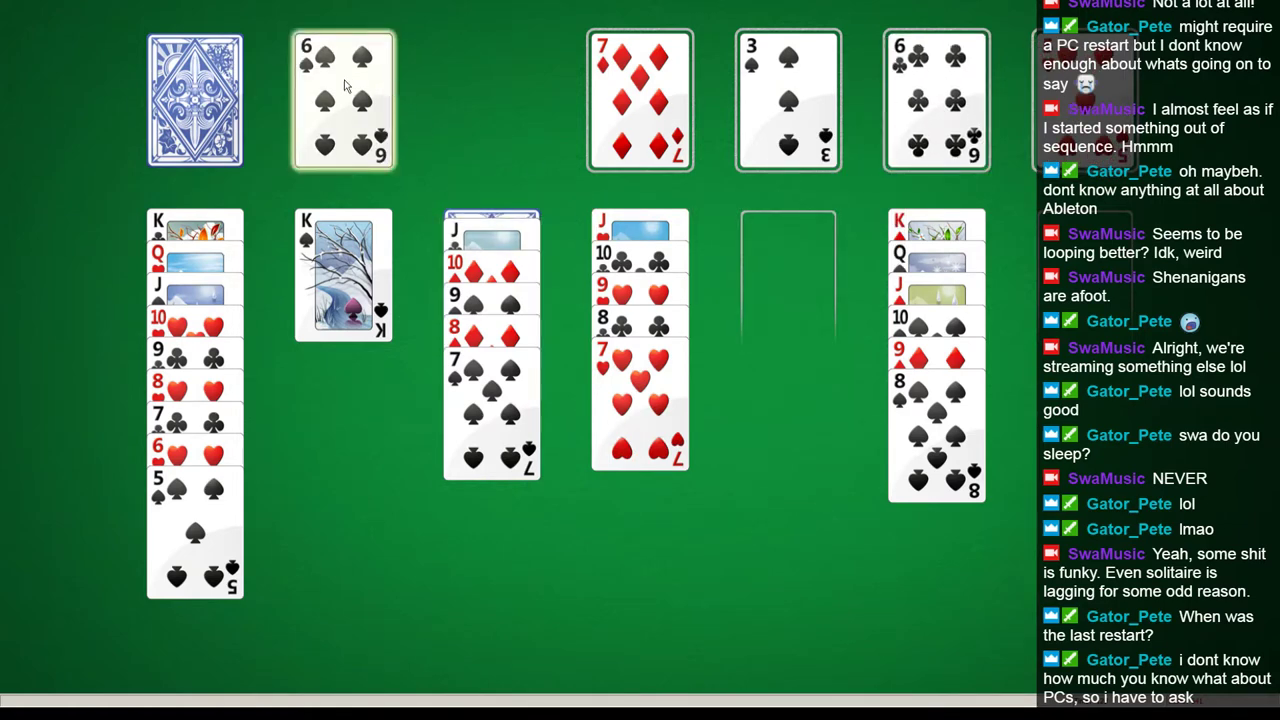
Place the king of hearts in the empty fifth column and build the queen of diamonds and jack of clubs stack on the king of spades.
left_click(195, 100)
left_click_drag(395, 85, 788, 278)
left_click_drag(360, 100, 362, 276)
left_click_drag(498, 237, 372, 274)
left_click(494, 257)
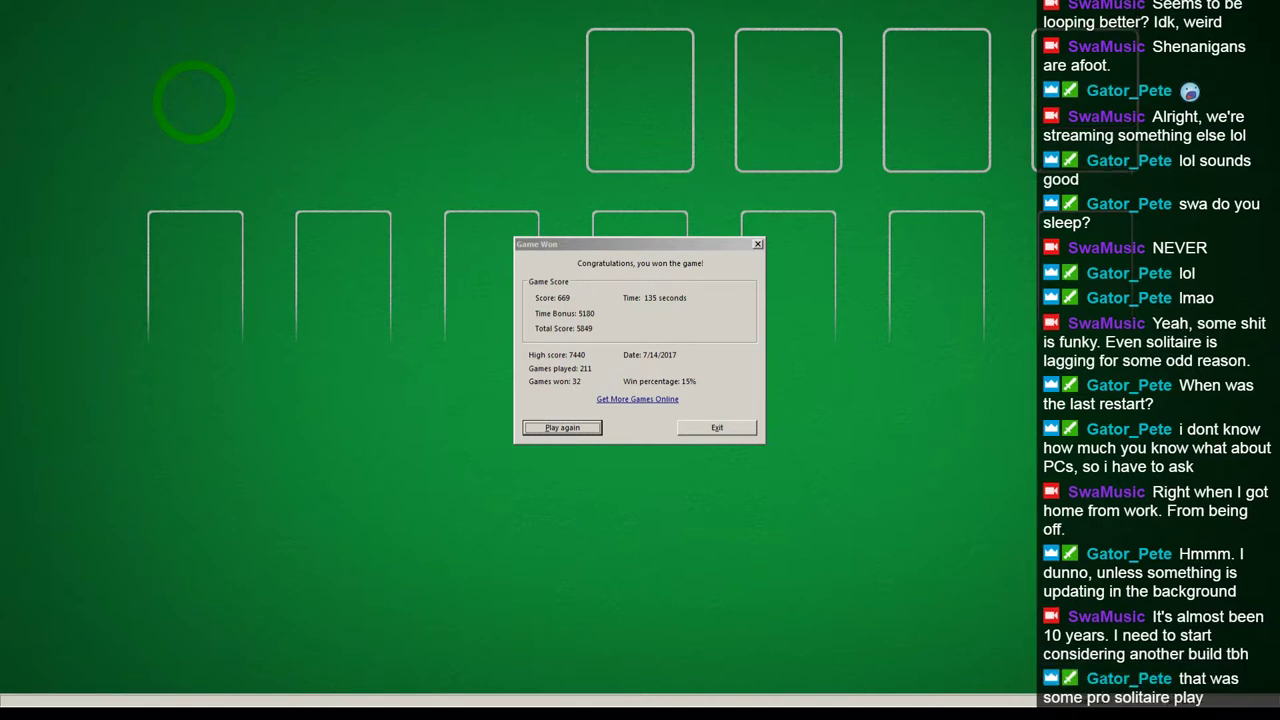
Open Windows Task Manager, list the running applications with a wider Task column, and switch to the the_orb search results window.
key("ctrl+shift+Escape")
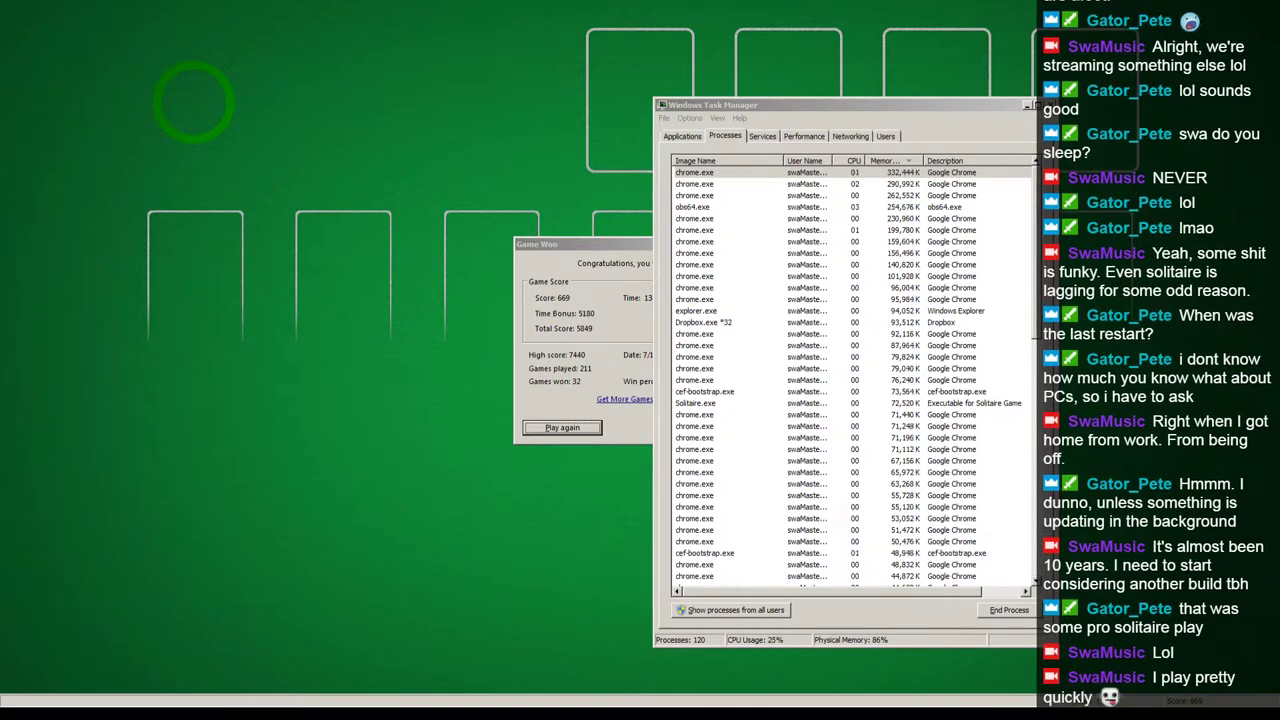
left_click(760, 105)
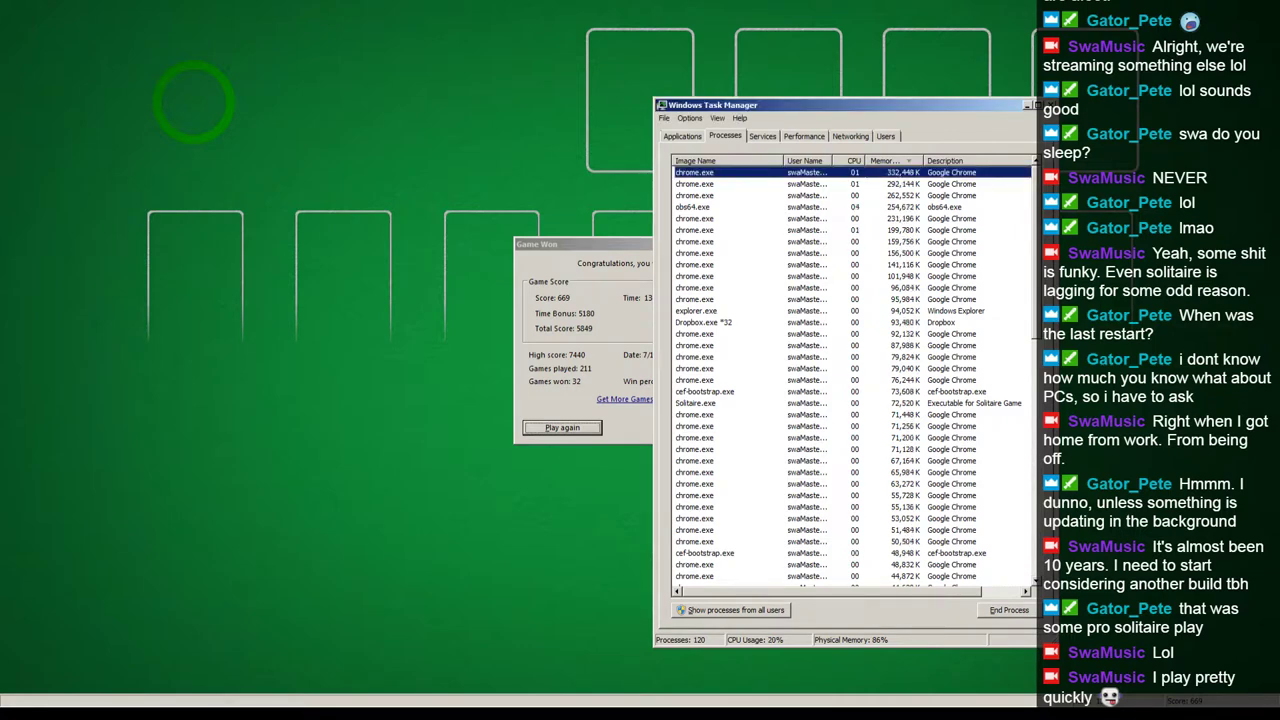
left_click(682, 136)
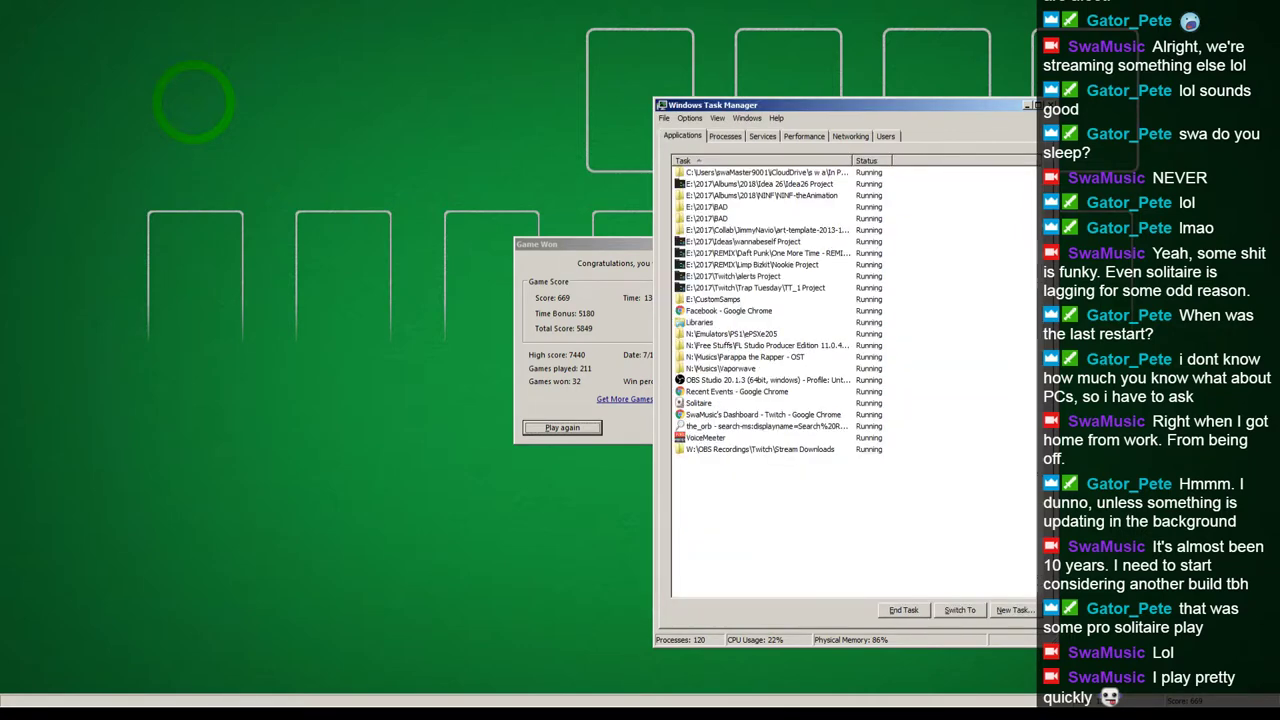
left_click_drag(852, 161, 927, 161)
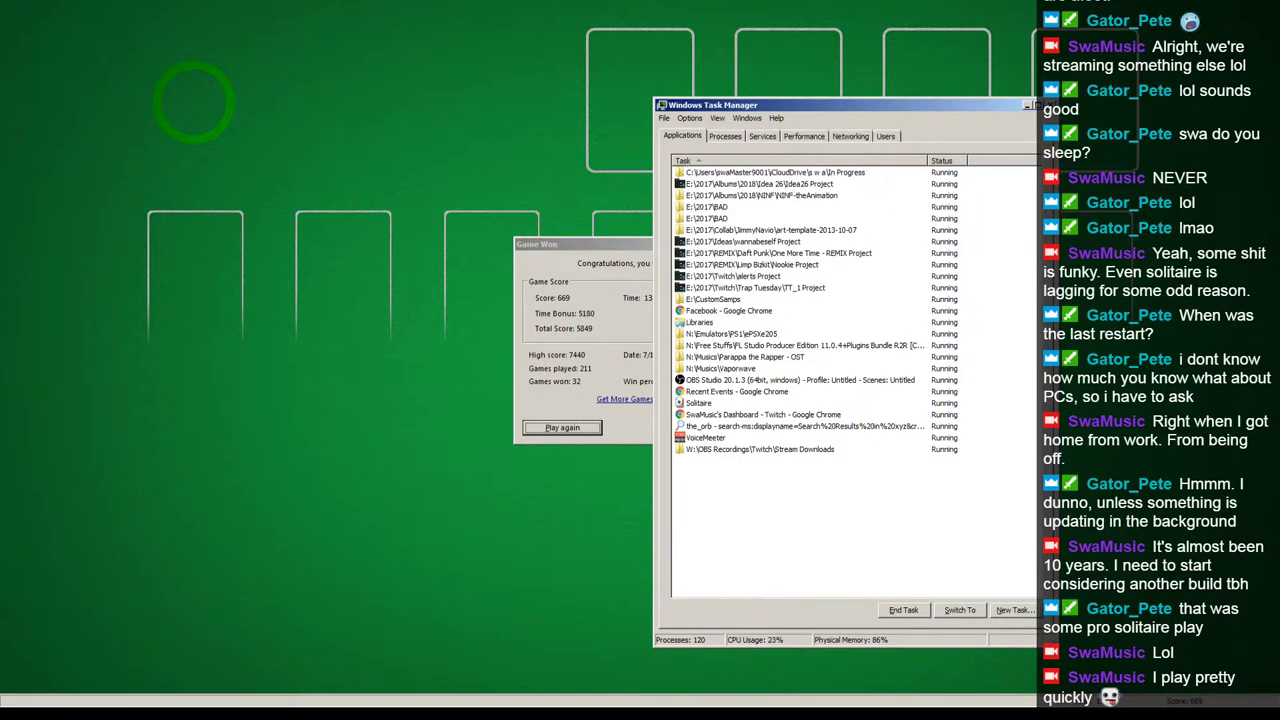
left_click(804, 426)
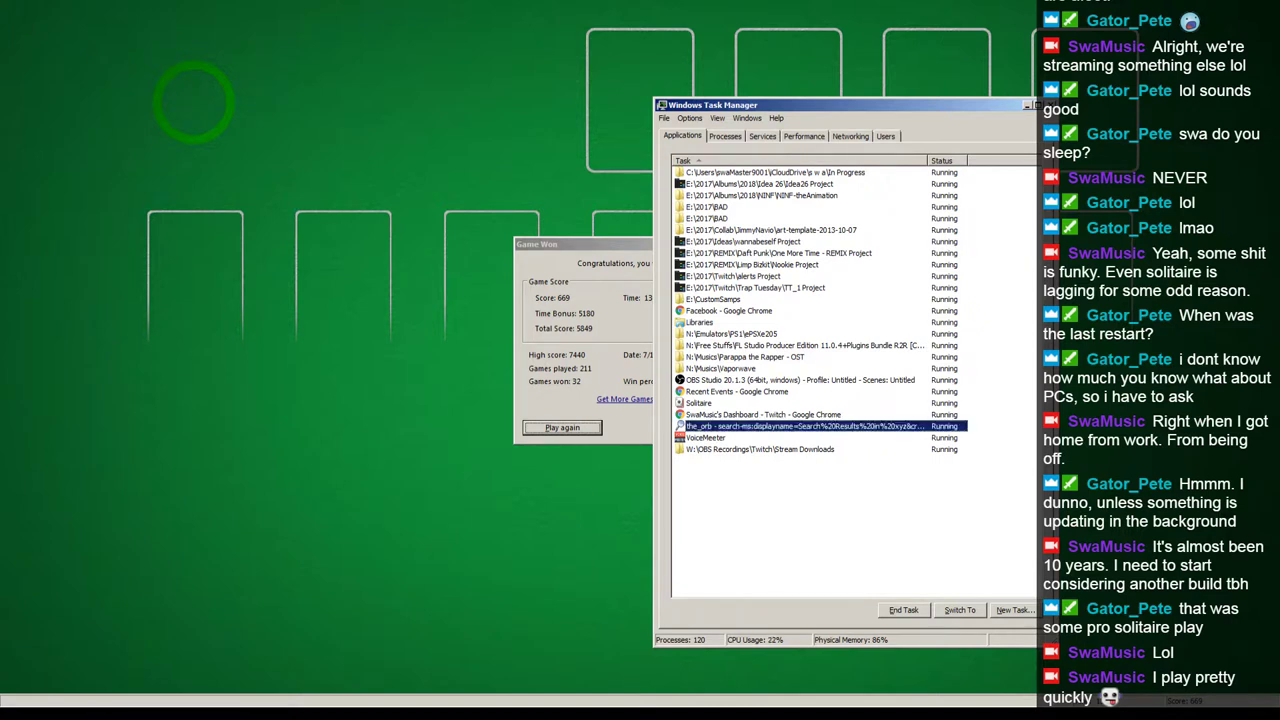
left_click(960, 610)
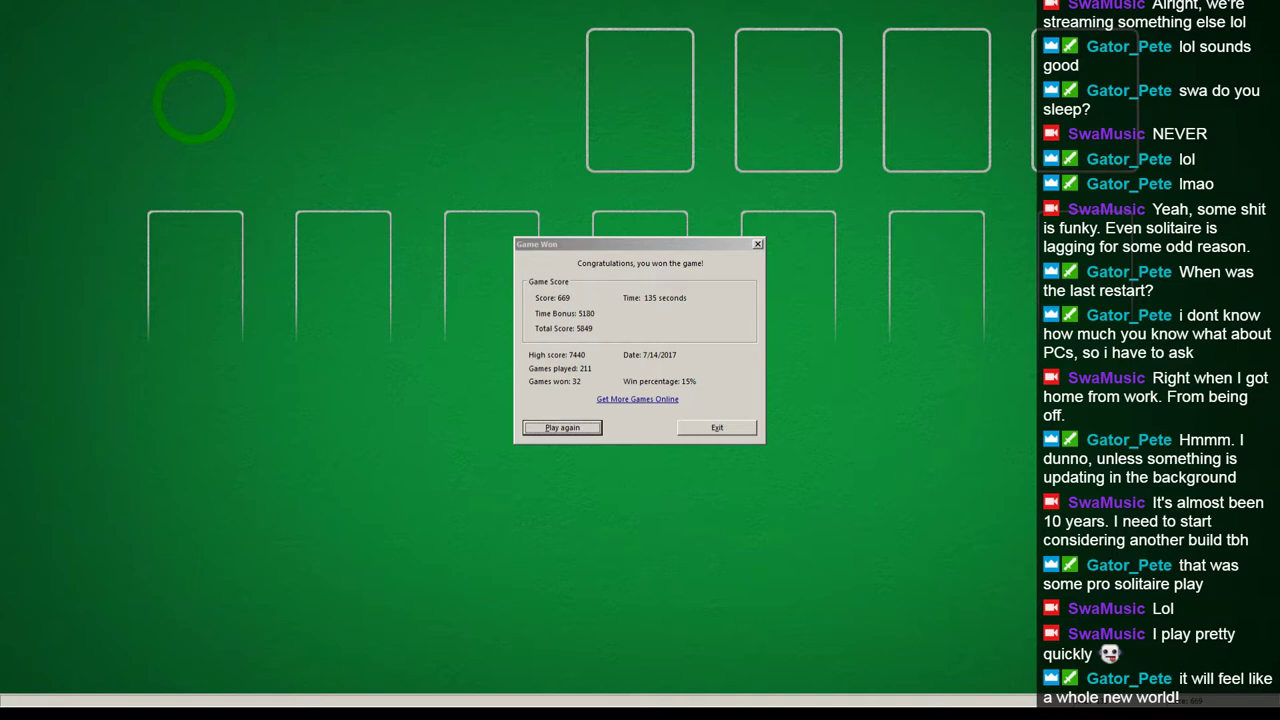
Reopen Windows Task Manager and examine the CPU and memory usage graphs and the process list.
key("ctrl+shift+Escape")
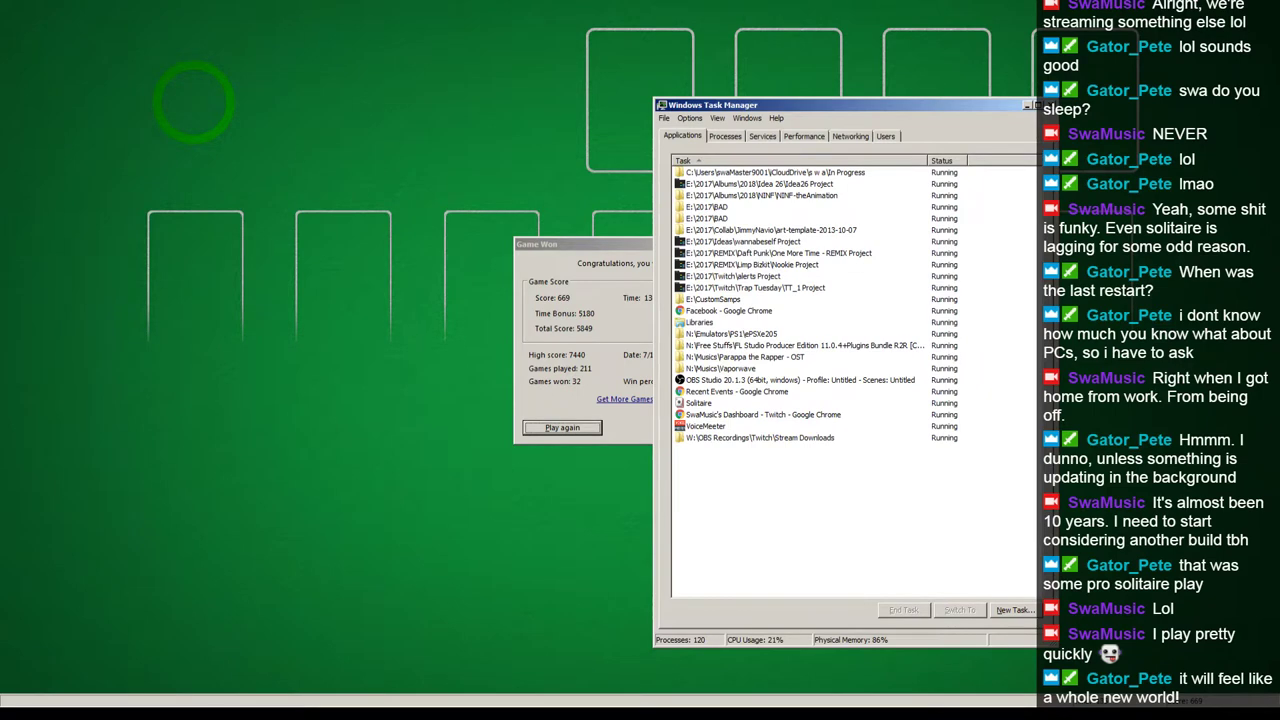
left_click(804, 136)
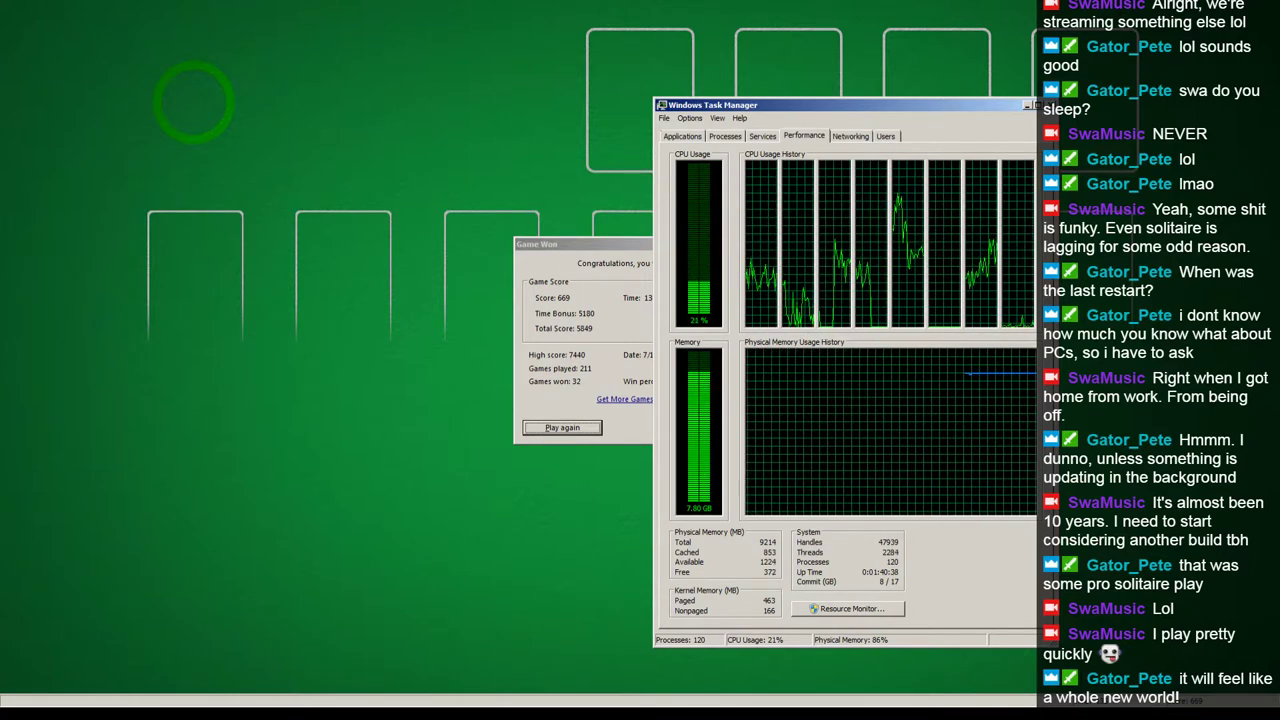
left_click(725, 136)
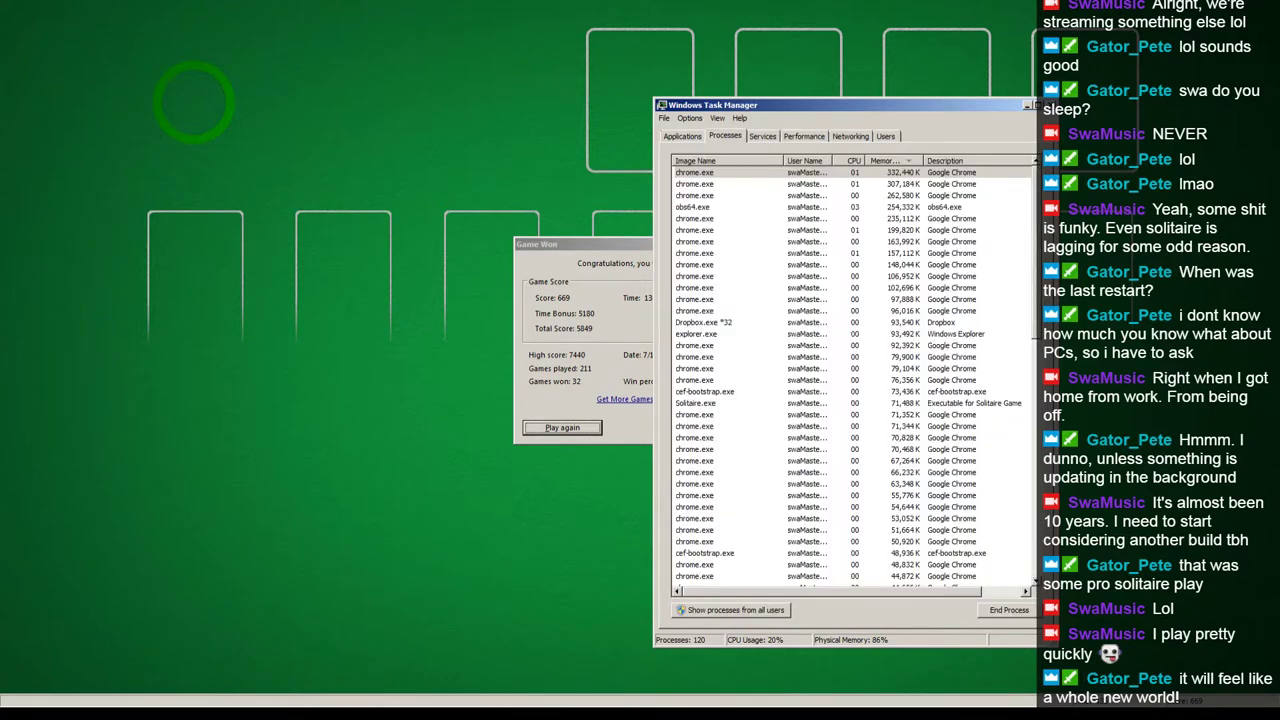
Examine the CPU and memory usage graphs and the full process list sorted by memory use.
left_click(762, 136)
left_click(804, 136)
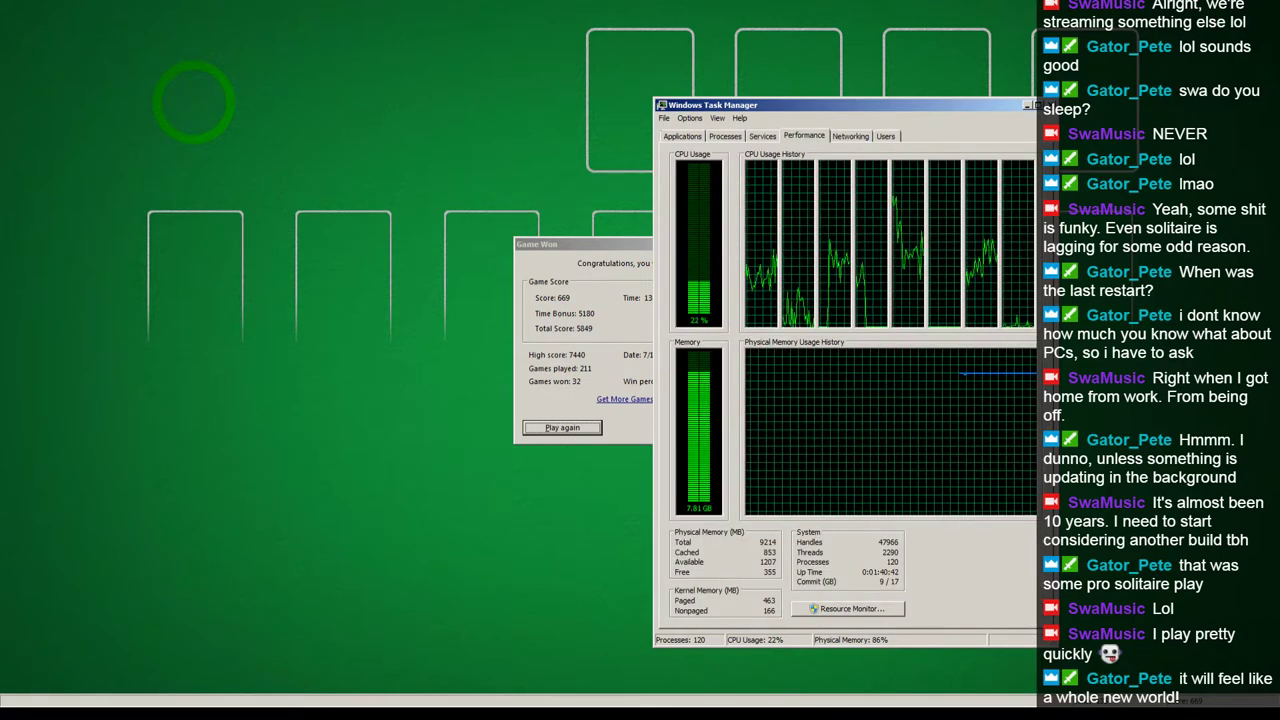
left_click(725, 136)
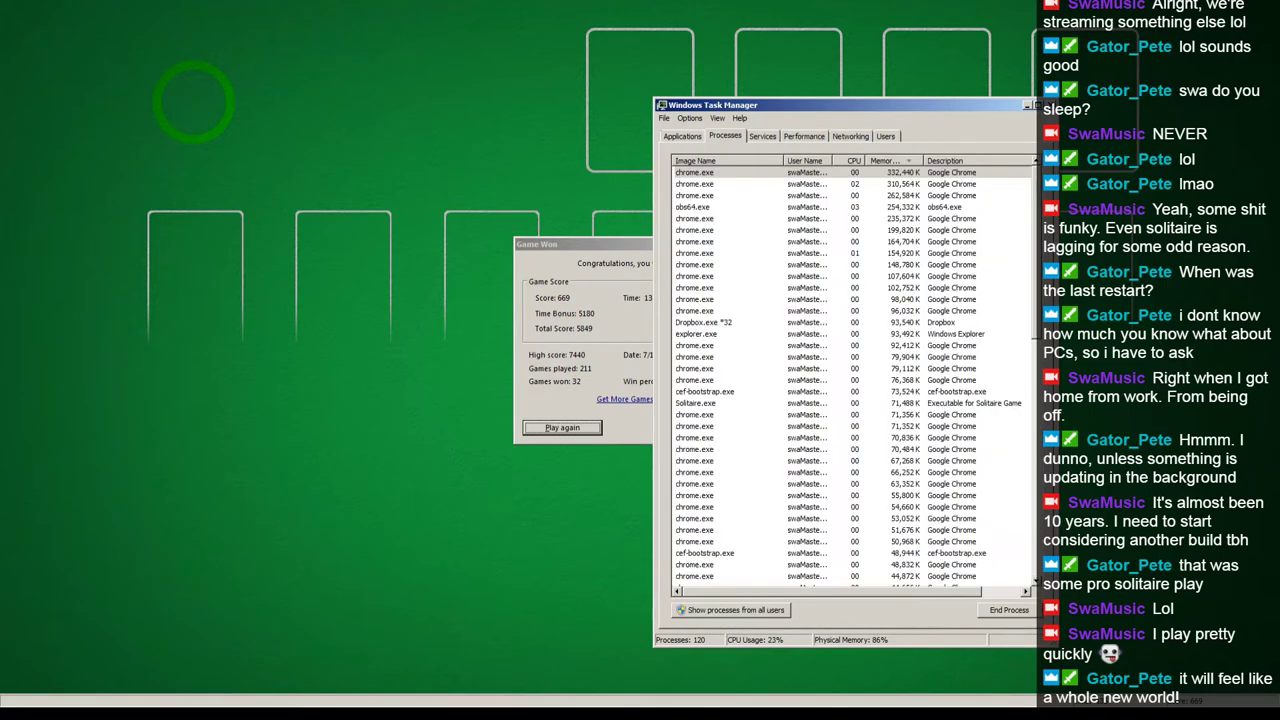
scroll(850, 375, "down", 8)
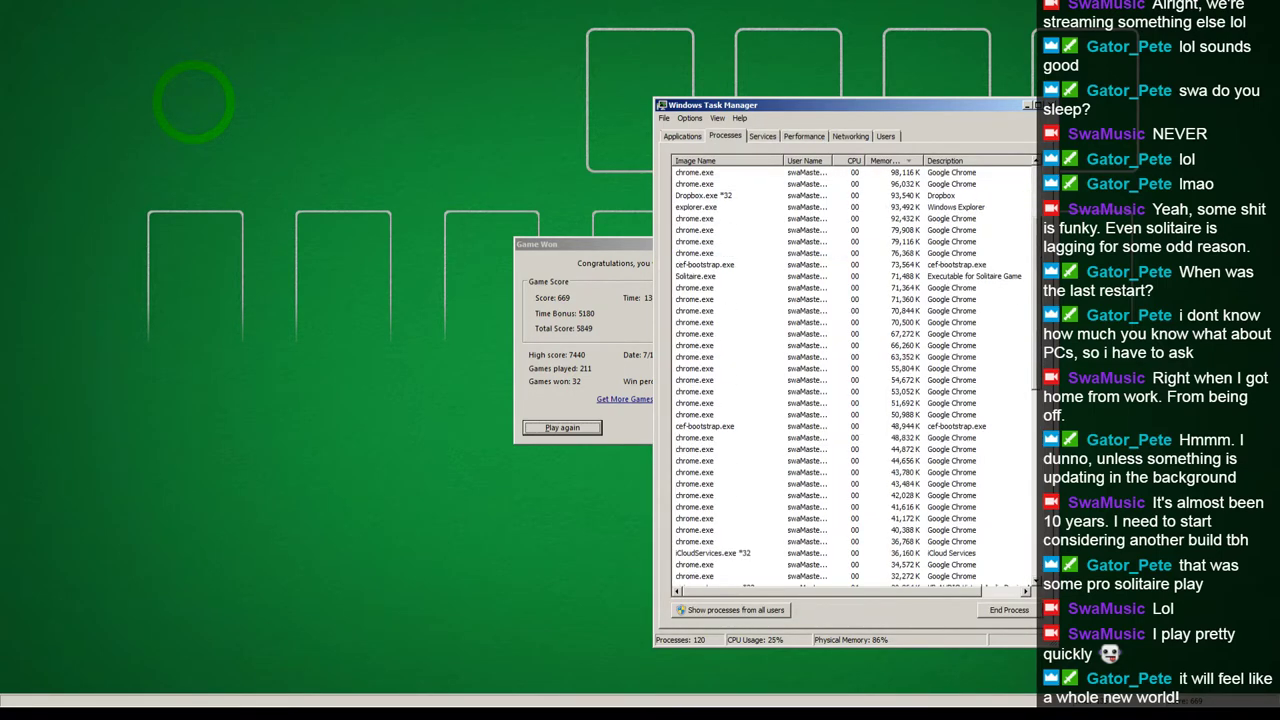
scroll(850, 375, "down", 8)
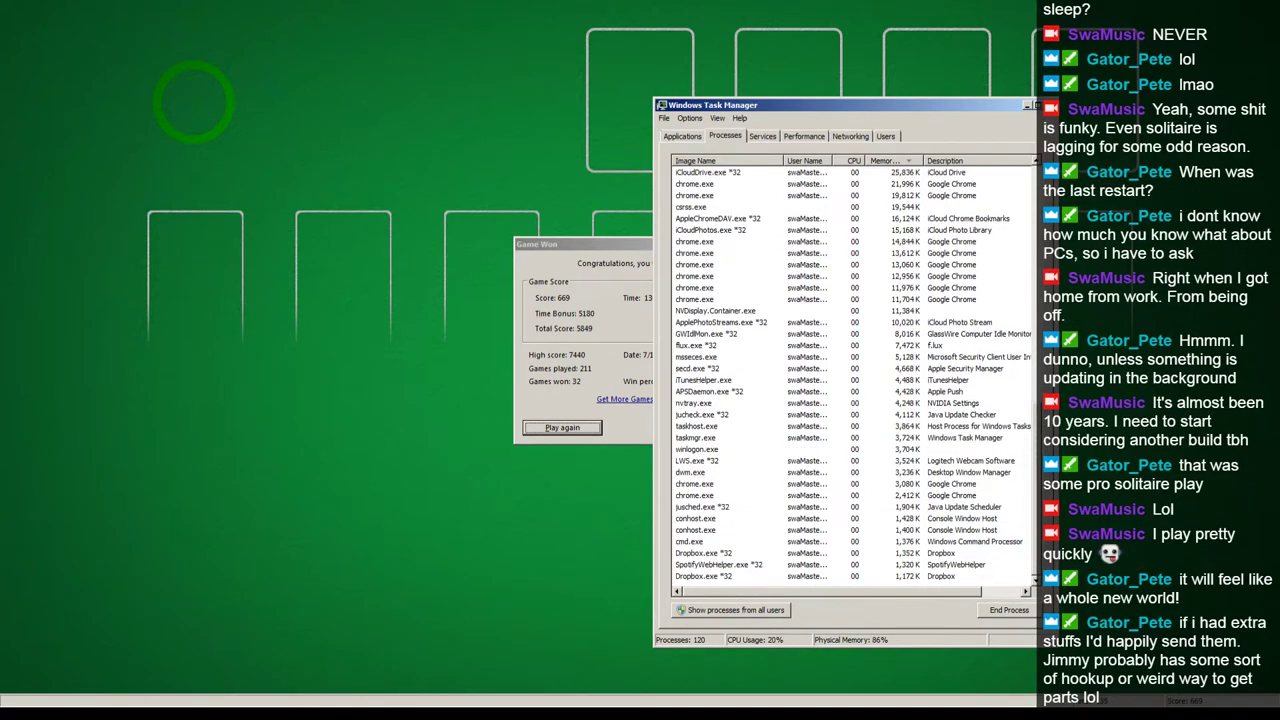
scroll(850, 375, "up", 17)
Check the running applications, sort the processes by CPU and by memory, and review the performance graphs again.
left_click(682, 136)
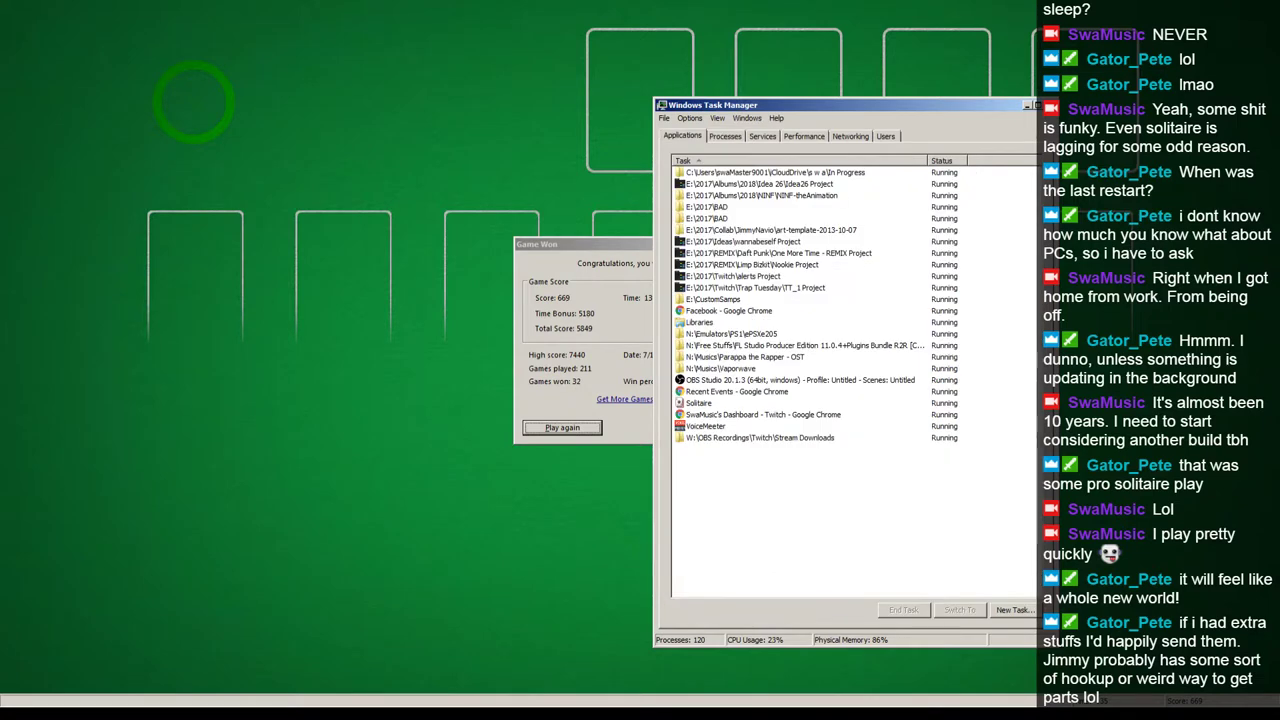
left_click(725, 136)
left_click(852, 161)
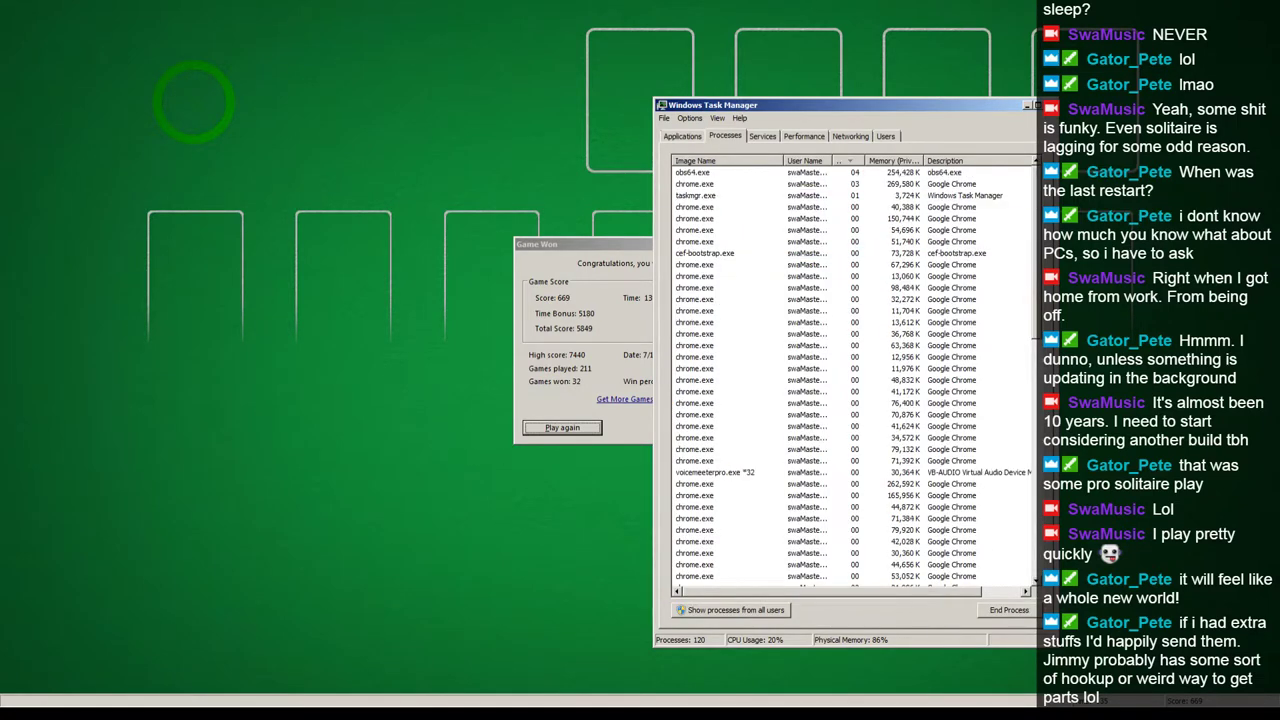
left_click(893, 161)
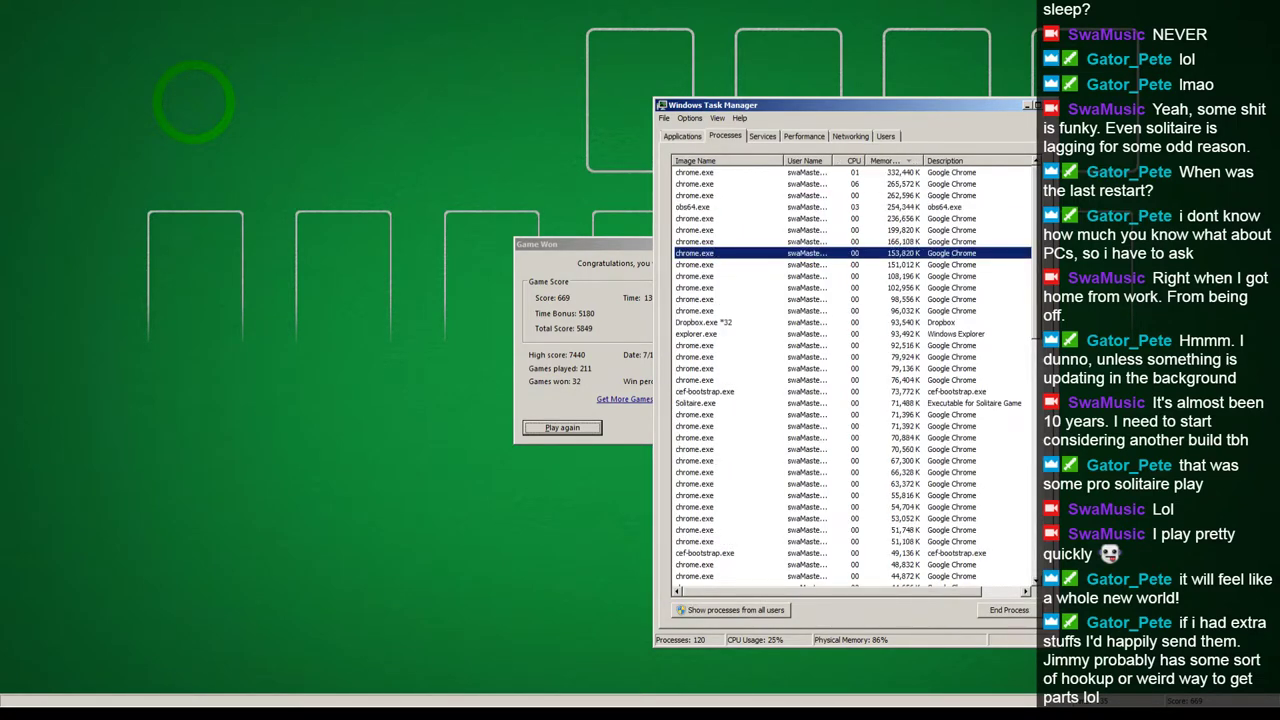
left_click(682, 136)
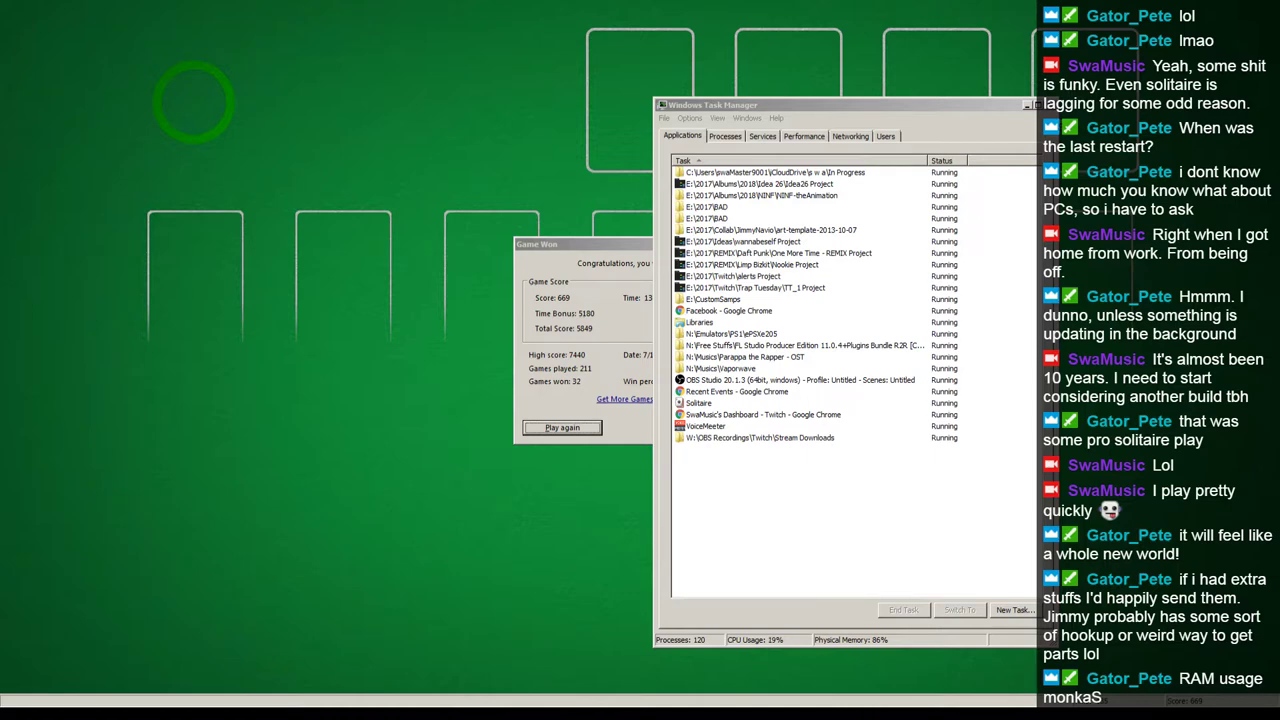
left_click(762, 136)
left_click(804, 136)
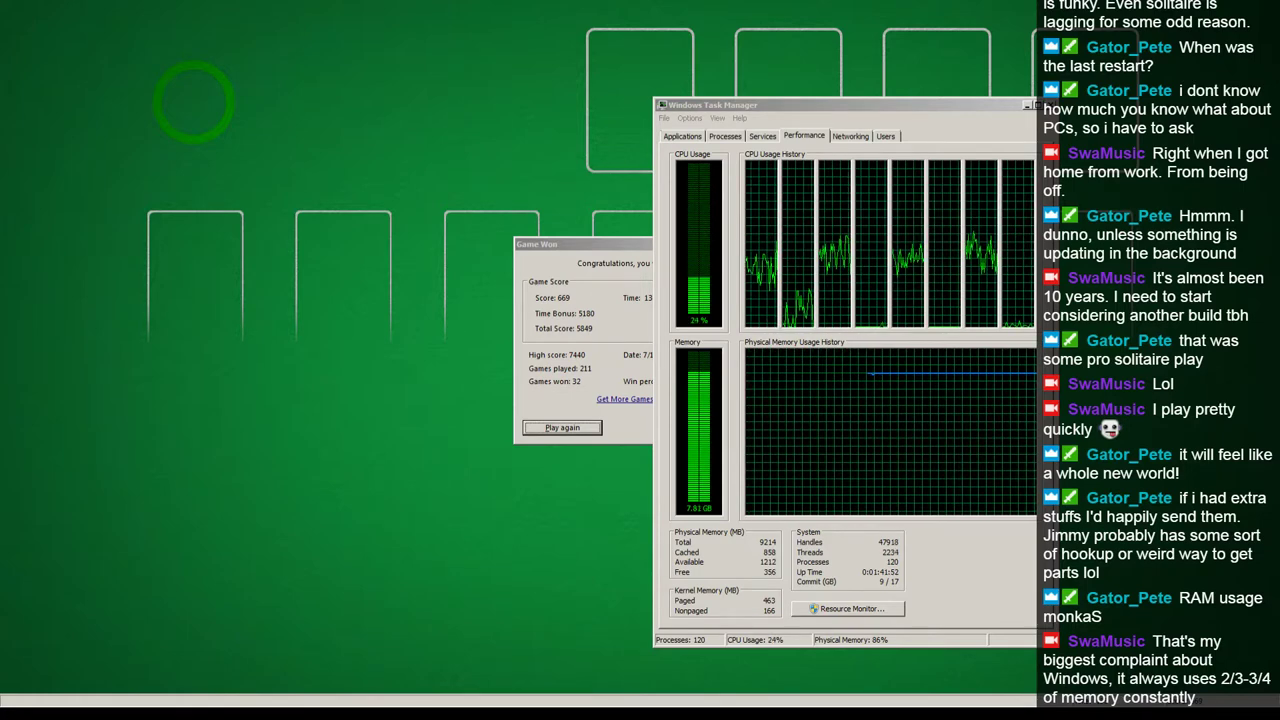
Start a new Solitaire game, stack the 9 of hearts and 8 of spades on the 10 of clubs, and move the 2 of spades onto the 3 of diamonds.
left_click(460, 468)
left_click(592, 428)
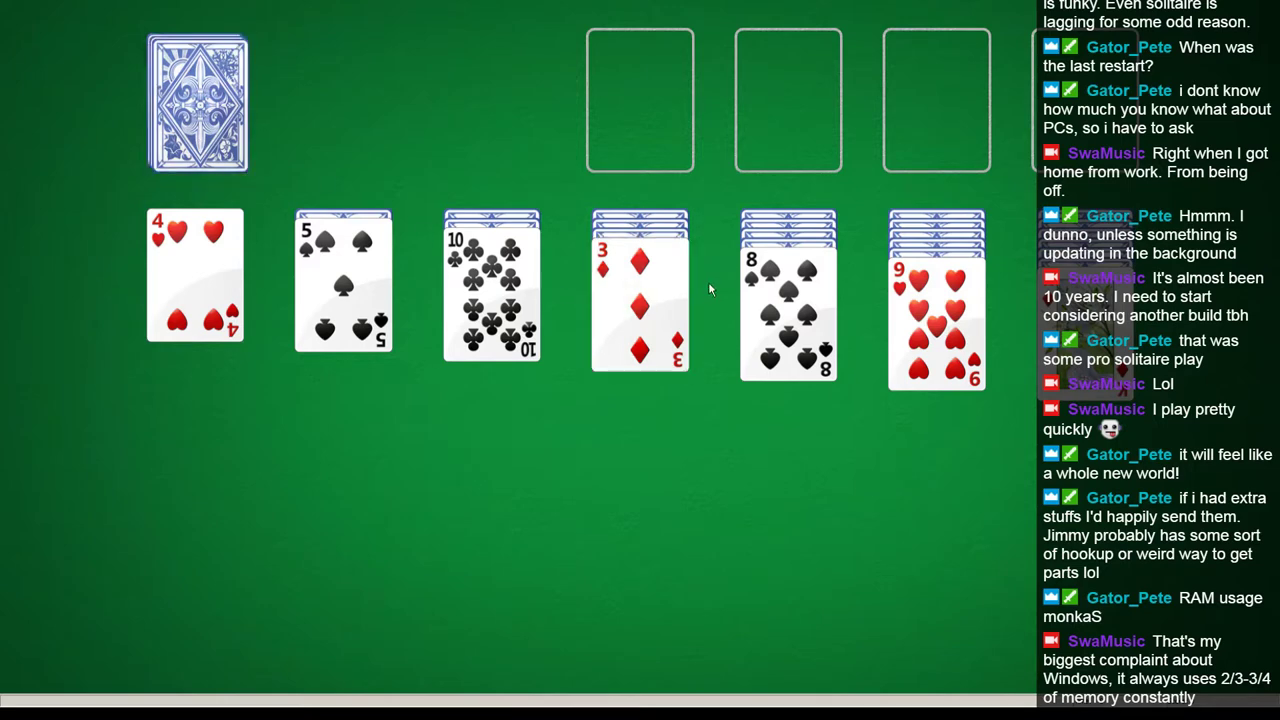
left_click_drag(815, 304, 952, 330)
left_click_drag(935, 276, 498, 262)
left_click_drag(940, 352, 645, 335)
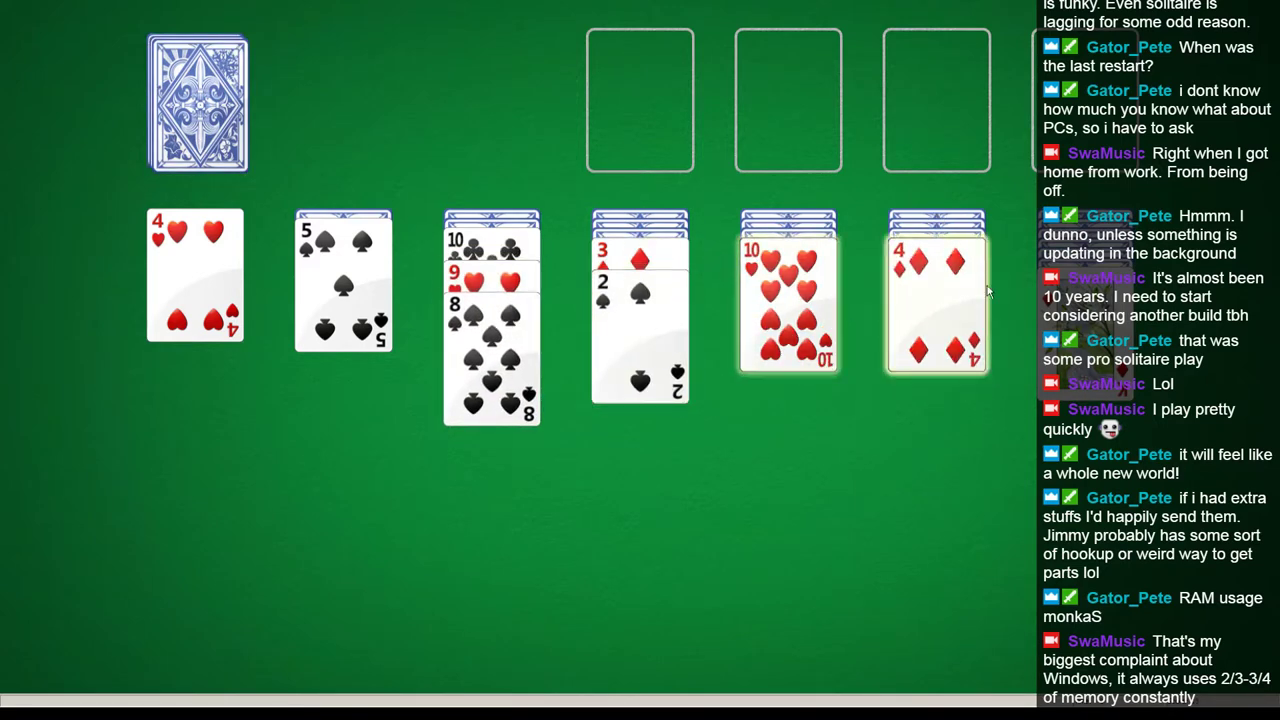
Empty the first column onto the 5 of spades, fill it with the king of diamonds, and move the 3 of clubs onto the 4 of diamonds.
left_click_drag(220, 267, 328, 285)
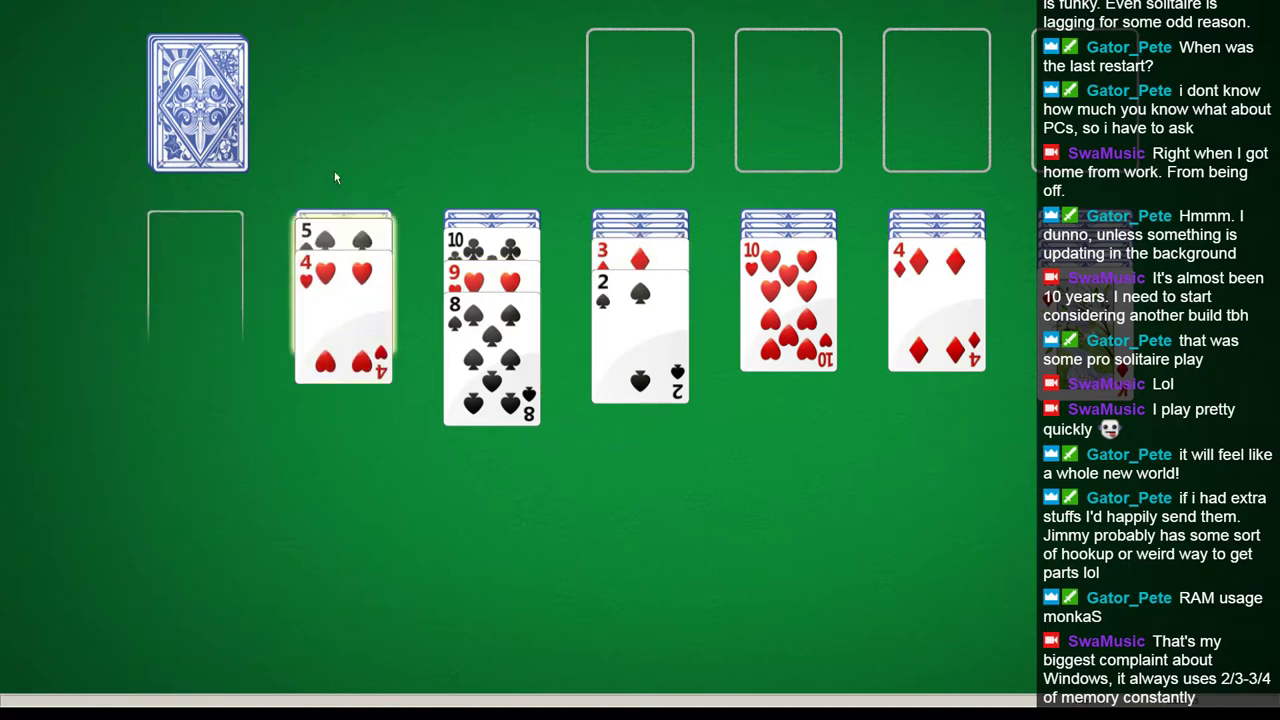
left_click(228, 124)
left_click_drag(1085, 332, 72, 248)
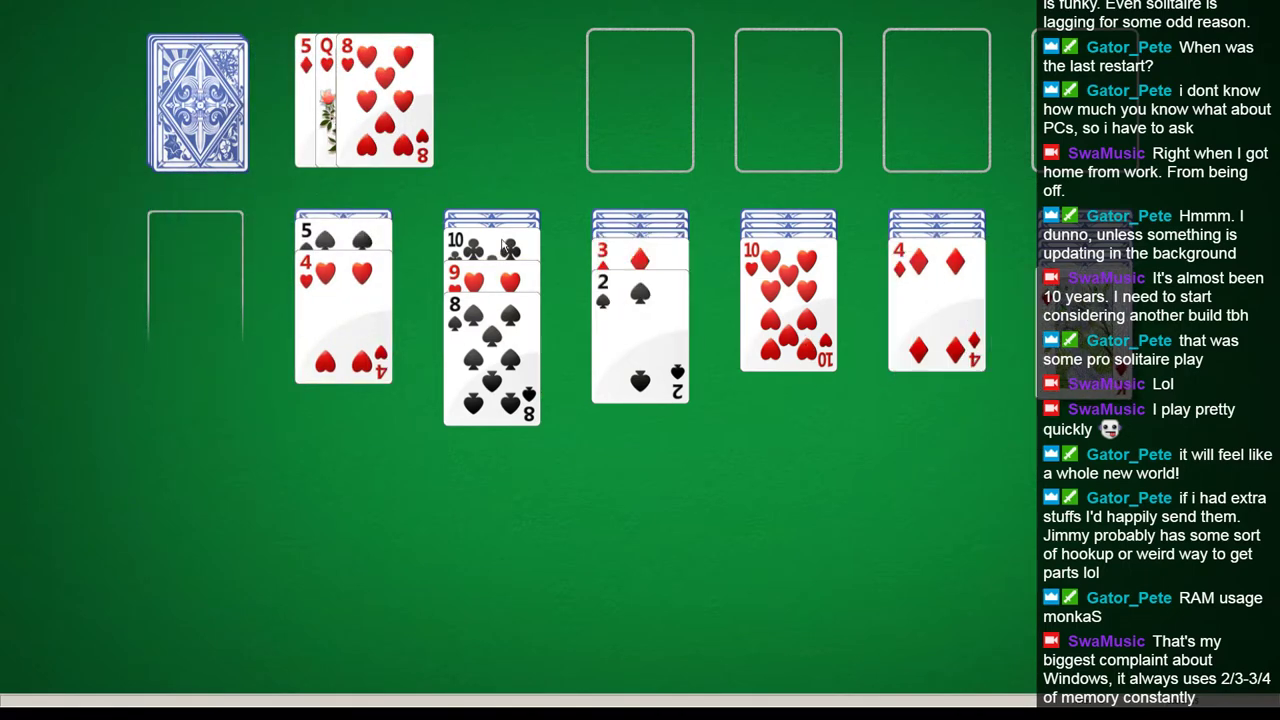
left_click_drag(1088, 325, 228, 295)
left_click(210, 124)
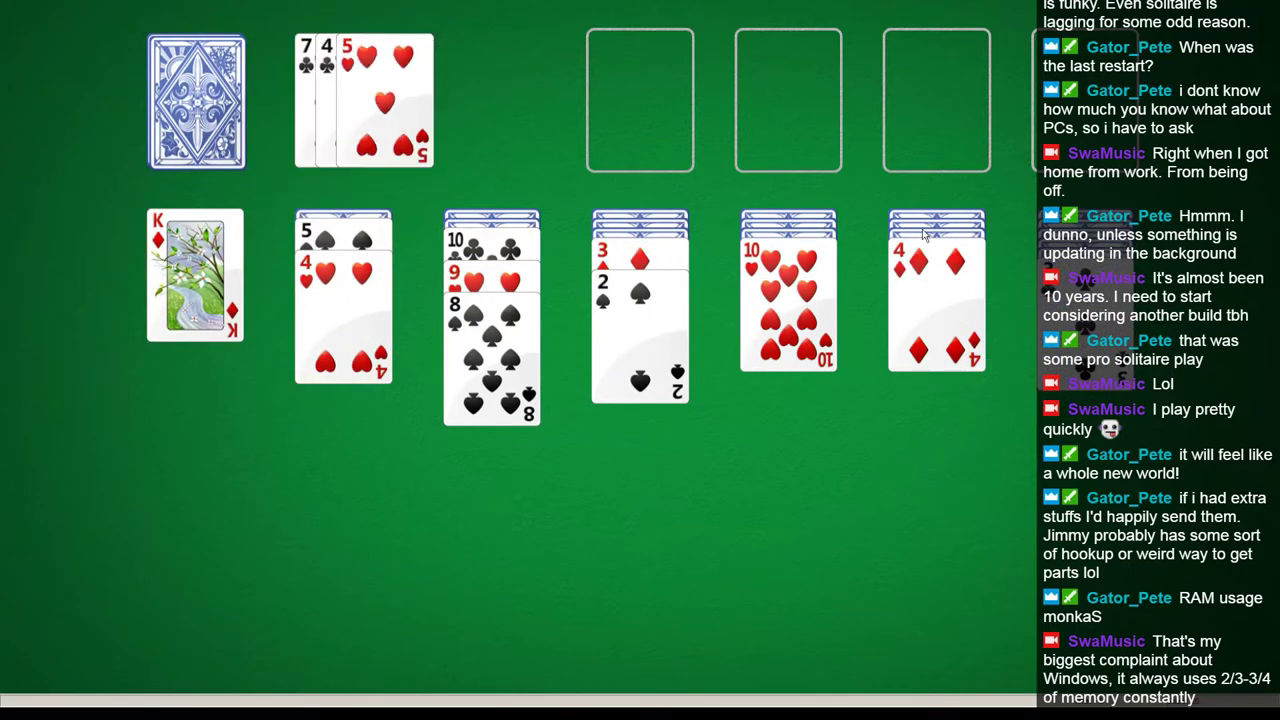
left_click_drag(1100, 312, 940, 290)
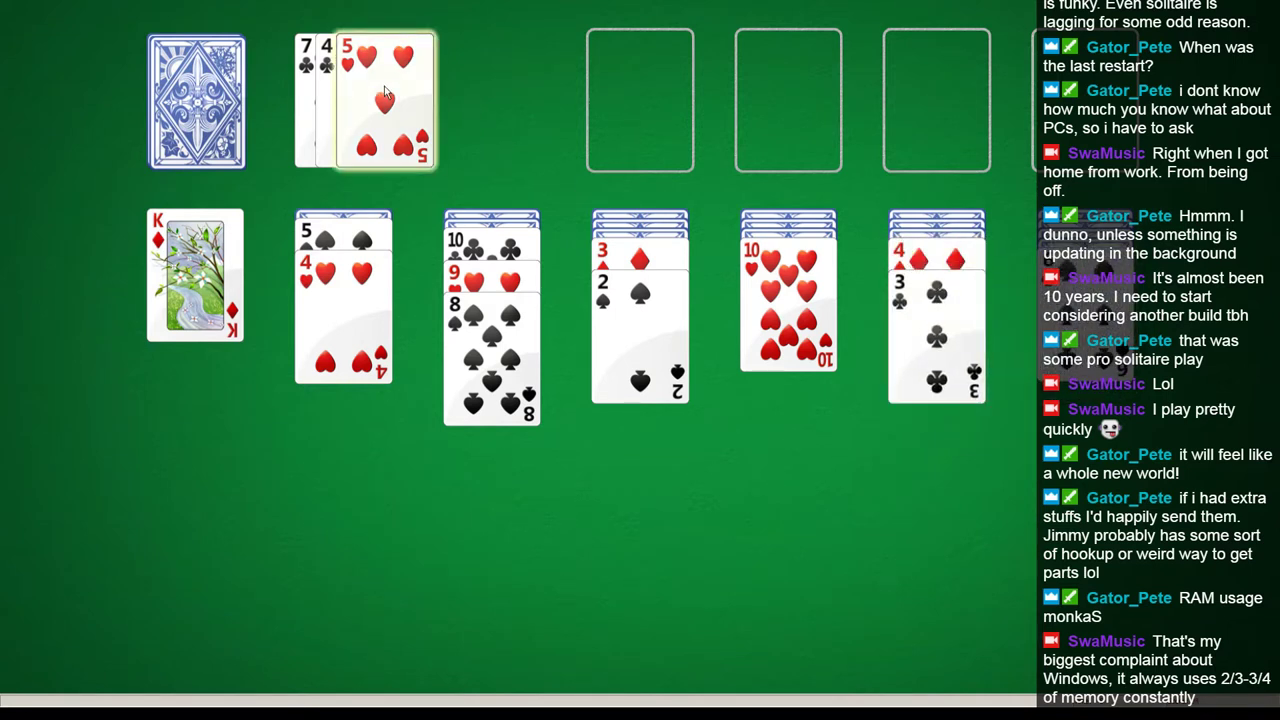
Undo the extra deal and build the 5 of hearts, 4 of clubs, 3 of diamonds and 2 of spades on the seventh column's 6 of spades.
left_click(196, 100)
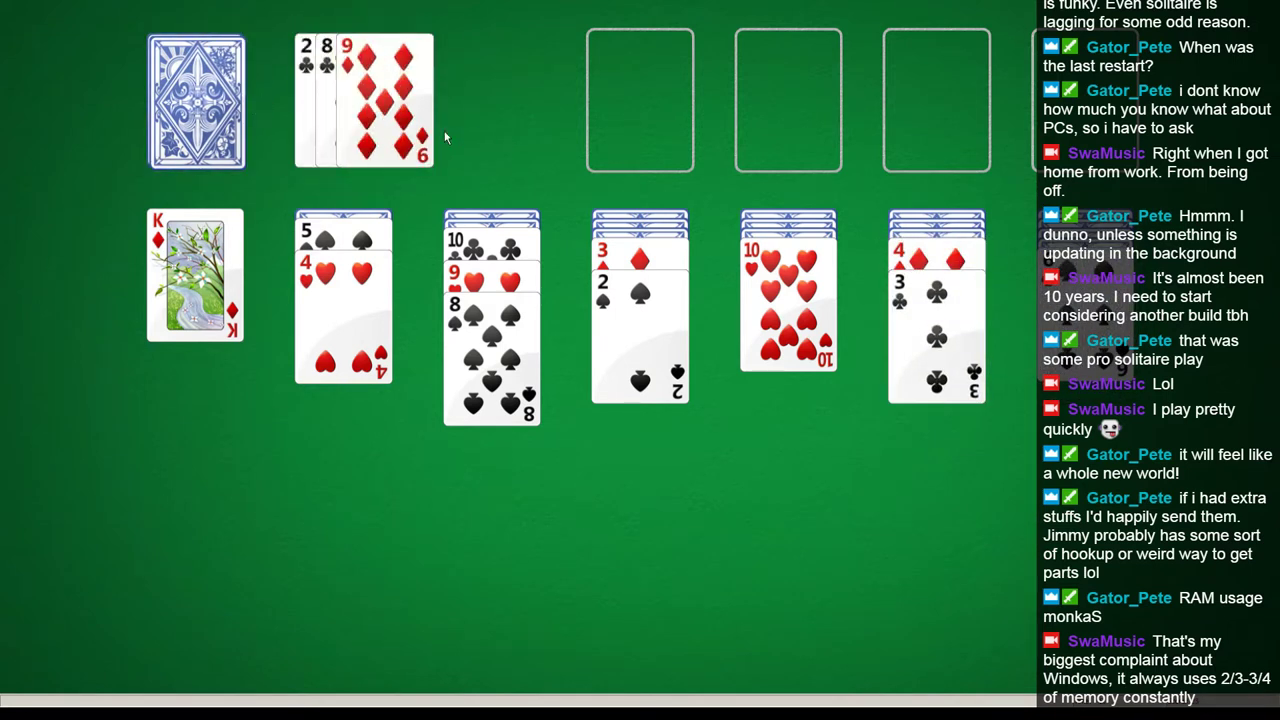
key("ctrl+z")
left_click_drag(408, 117, 1056, 322)
left_click_drag(380, 133, 1092, 398)
left_click_drag(640, 290, 1040, 372)
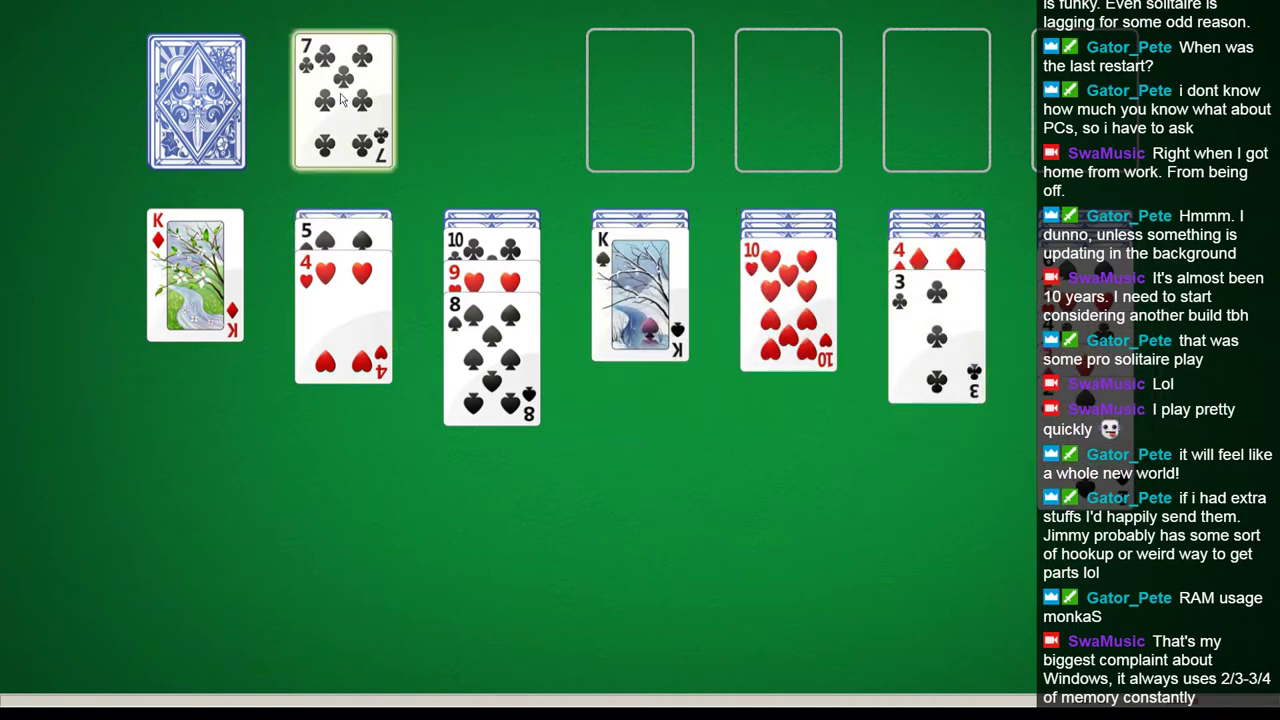
Deal from the stock until the ace of spades turns up and send the ace and 2 of spades home.
left_click(196, 100)
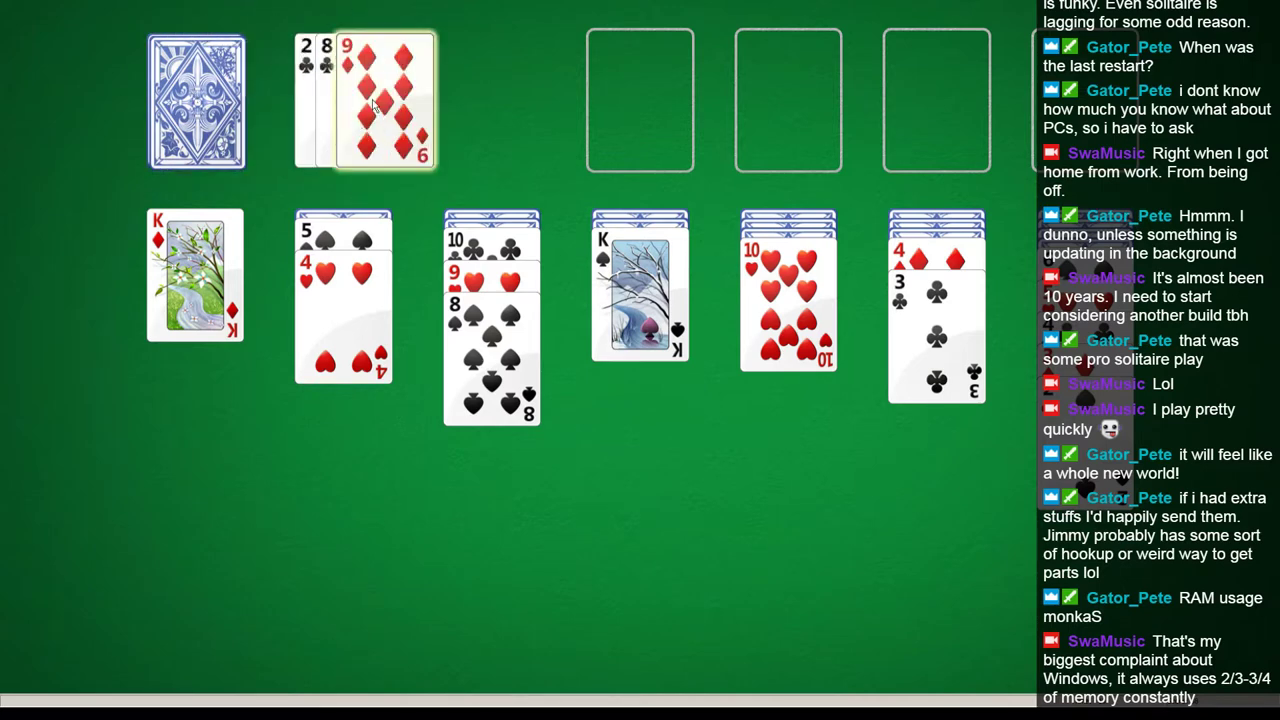
left_click(210, 95)
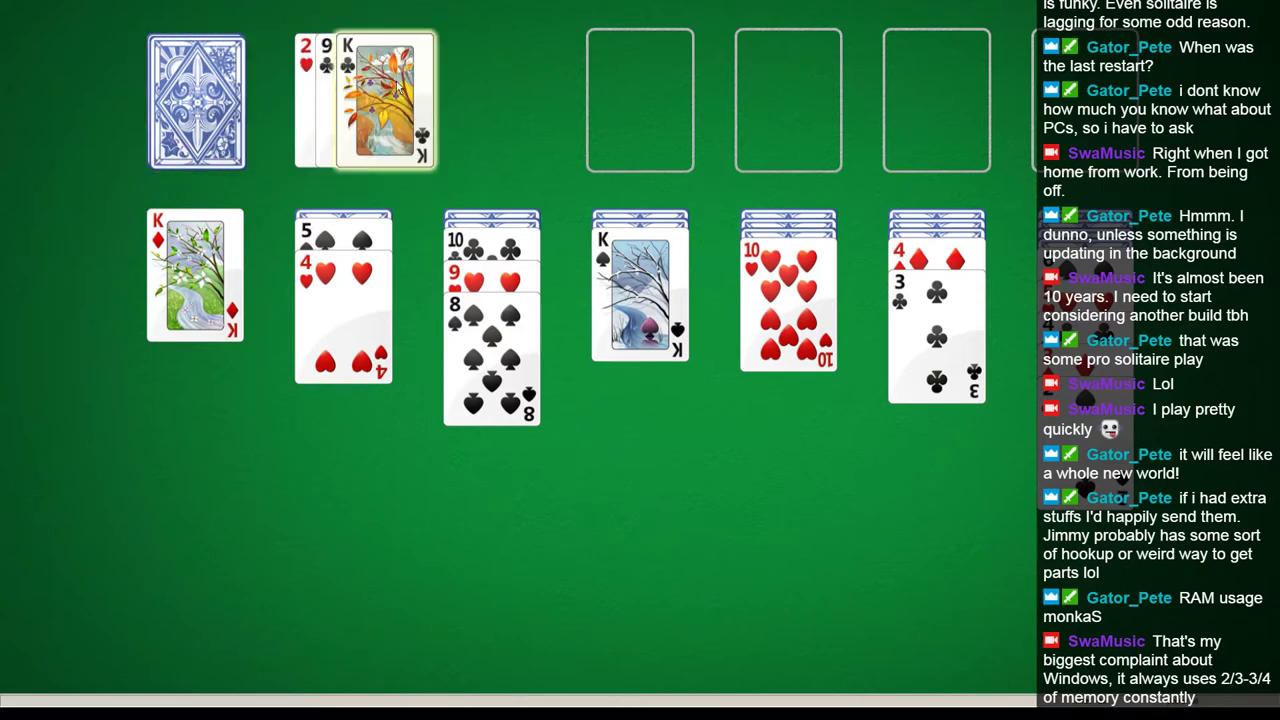
left_click(244, 95)
left_click(230, 98)
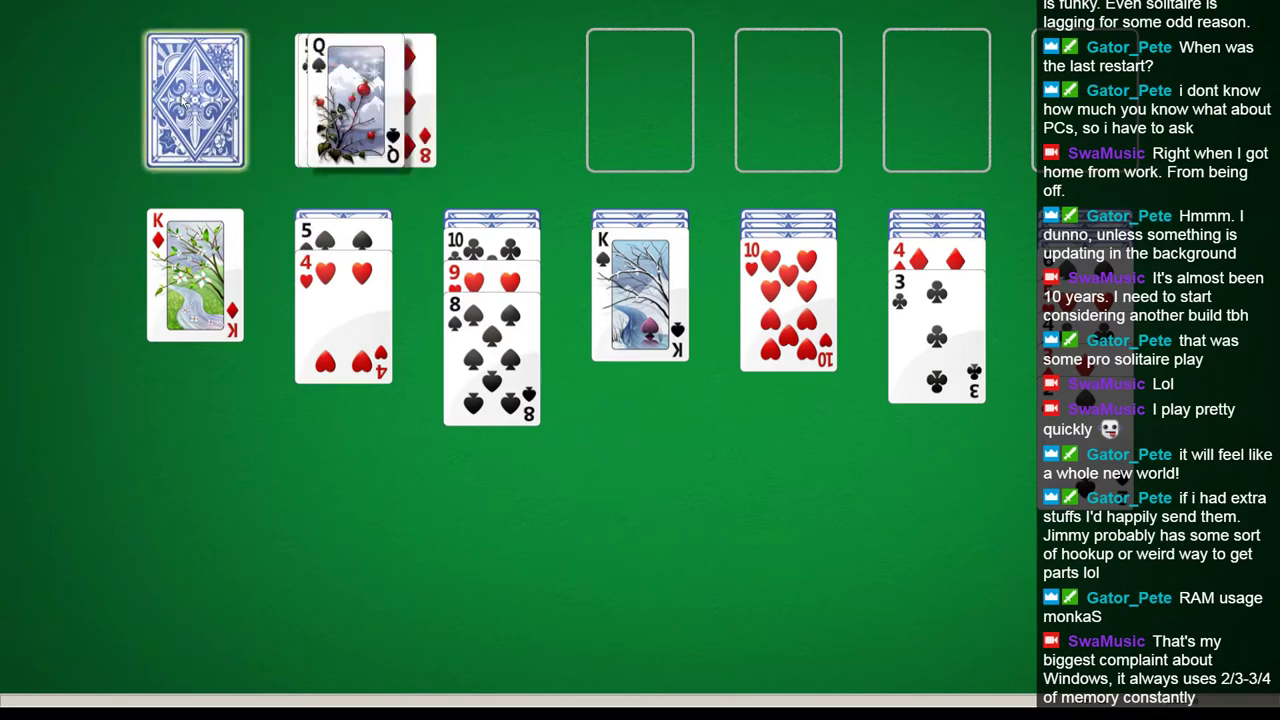
right_click(418, 131)
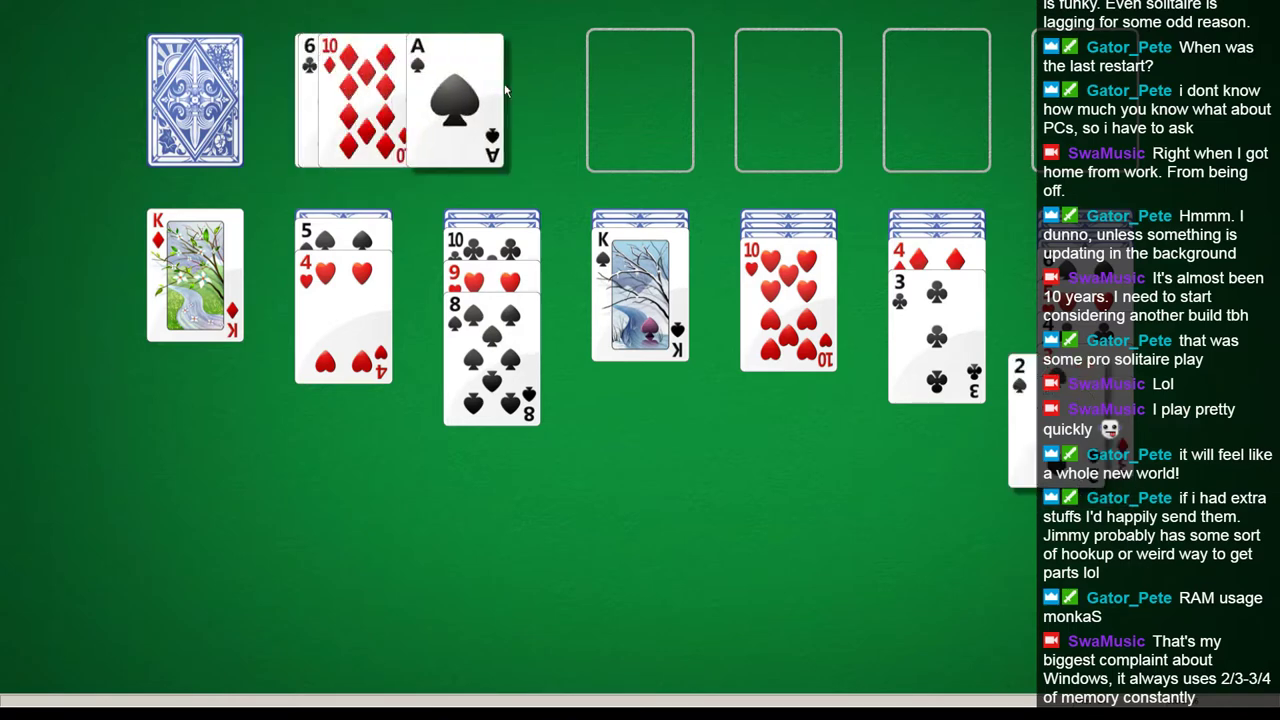
Deal through and recycle the stock to reach the 9 of clubs and move it onto the 10 of hearts.
left_click(195, 100)
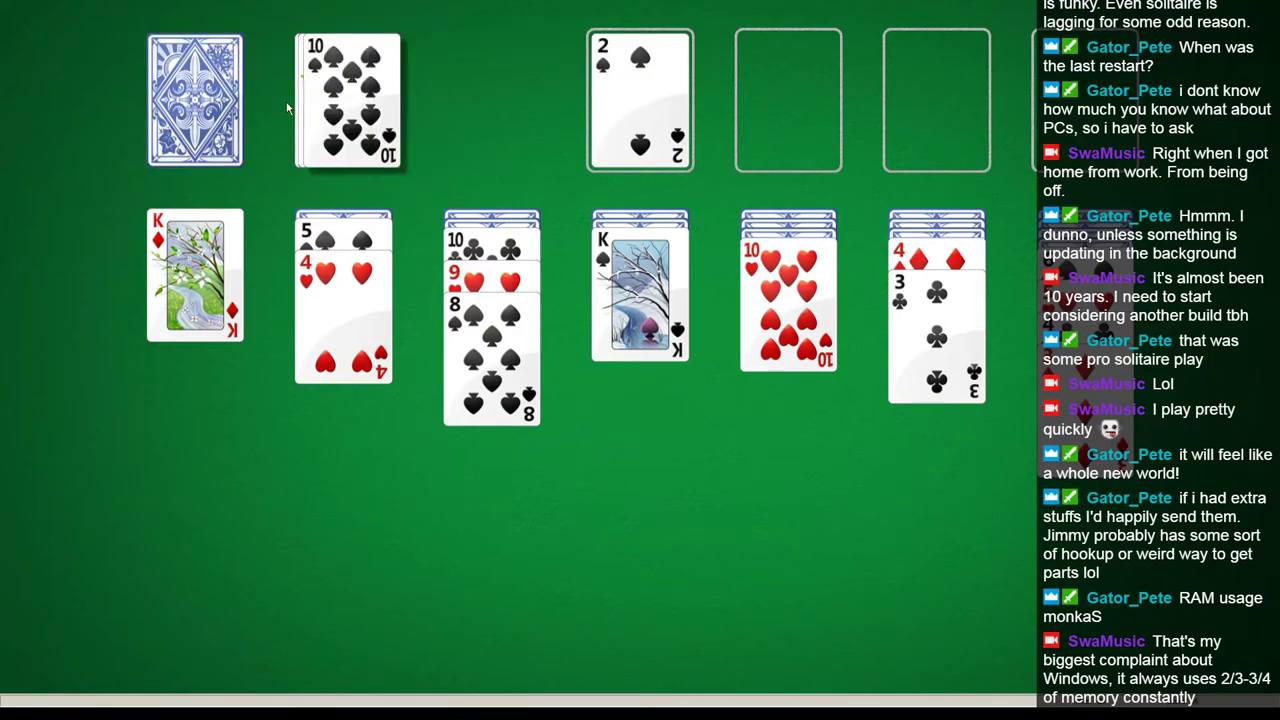
left_click(195, 100)
left_click(195, 100)
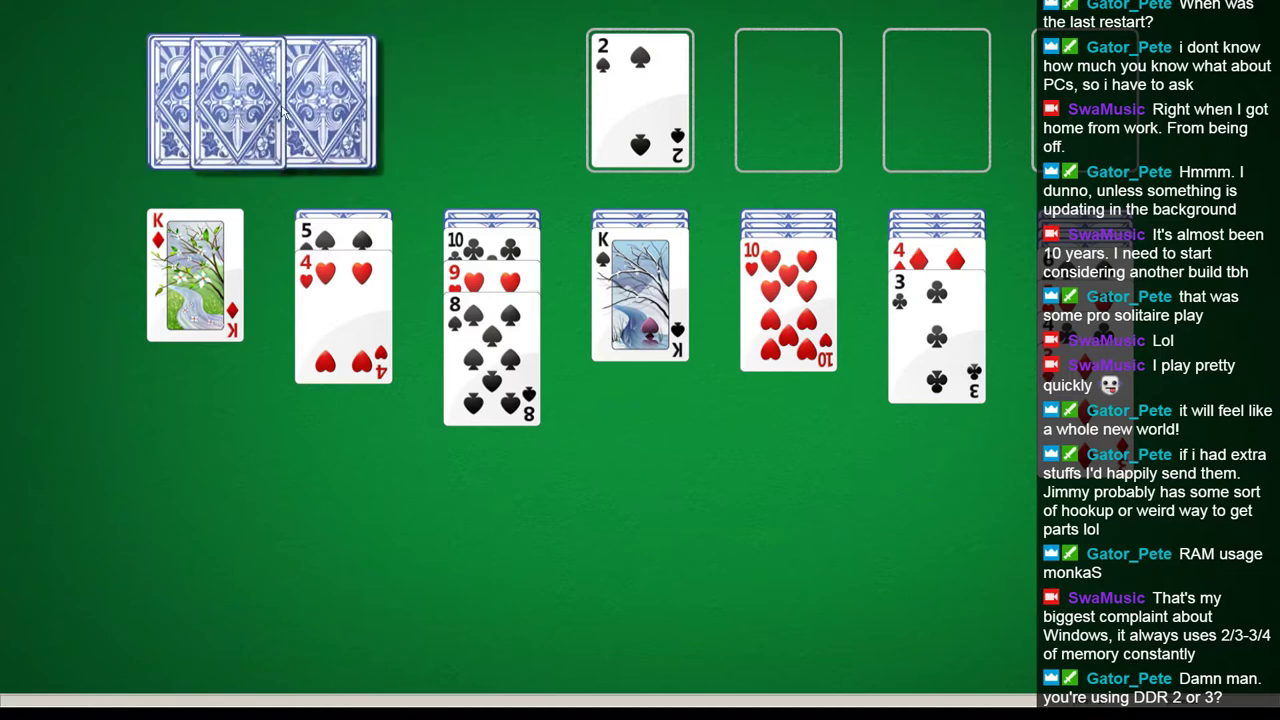
left_click(195, 100)
left_click(195, 100)
left_click(195, 100)
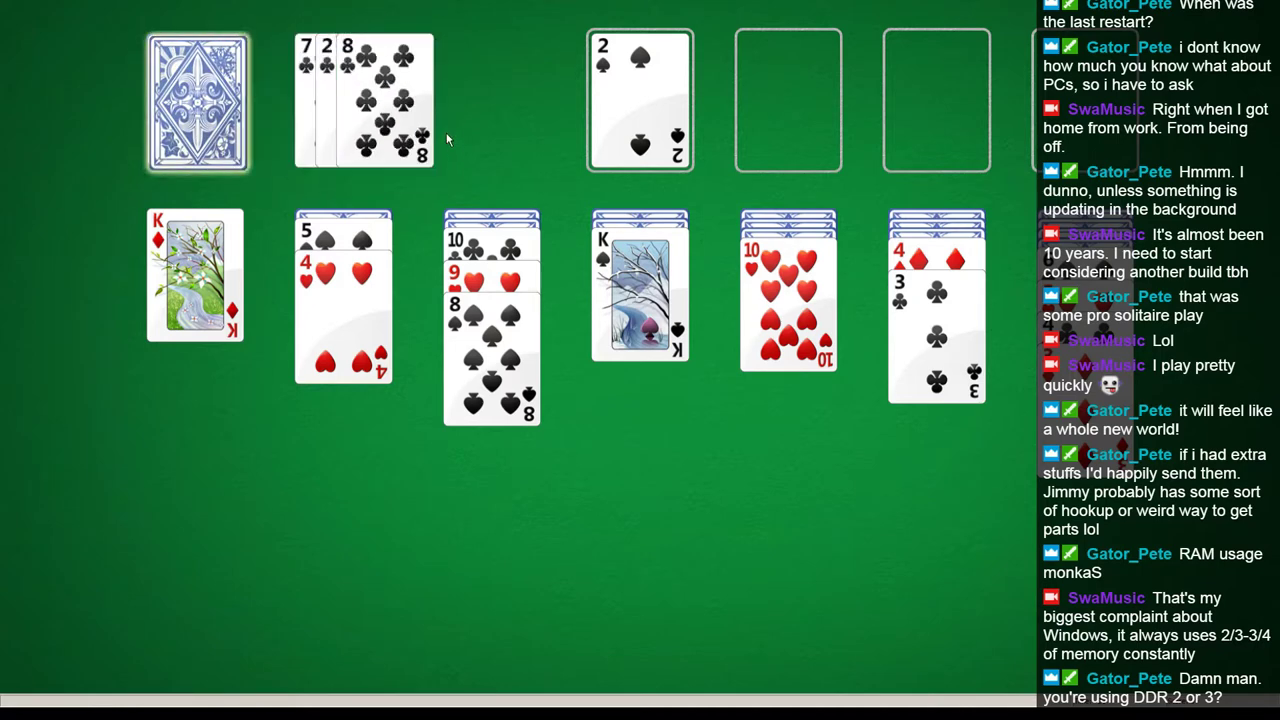
left_click(440, 130)
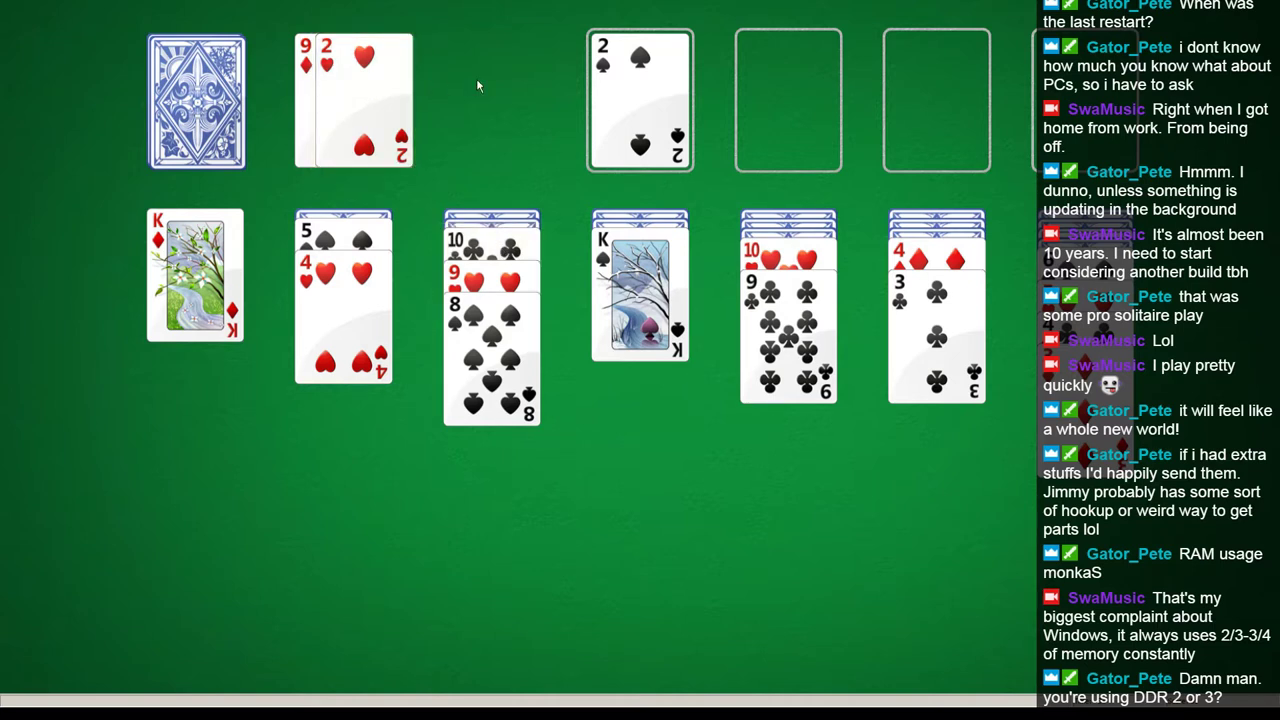
Move the 2 of hearts onto the 3 of clubs and the dealt queen of spades onto the king of diamonds.
left_click(351, 94)
left_click(195, 100)
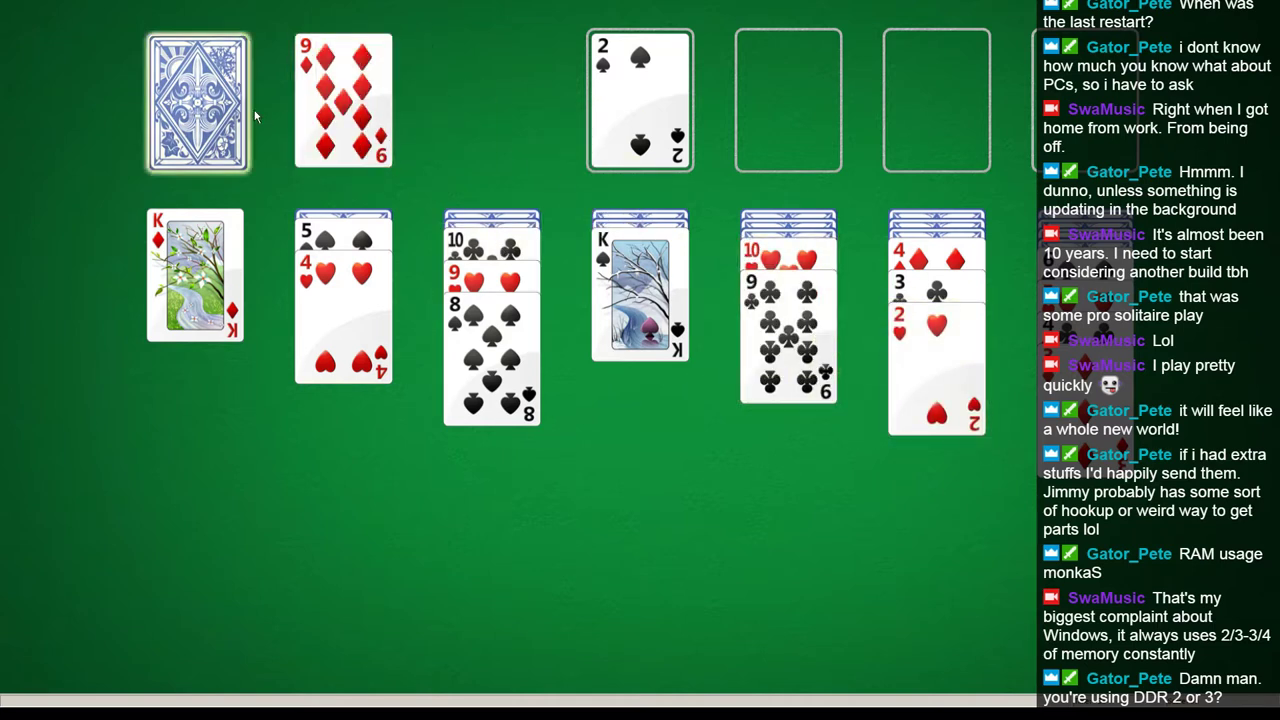
left_click(390, 103)
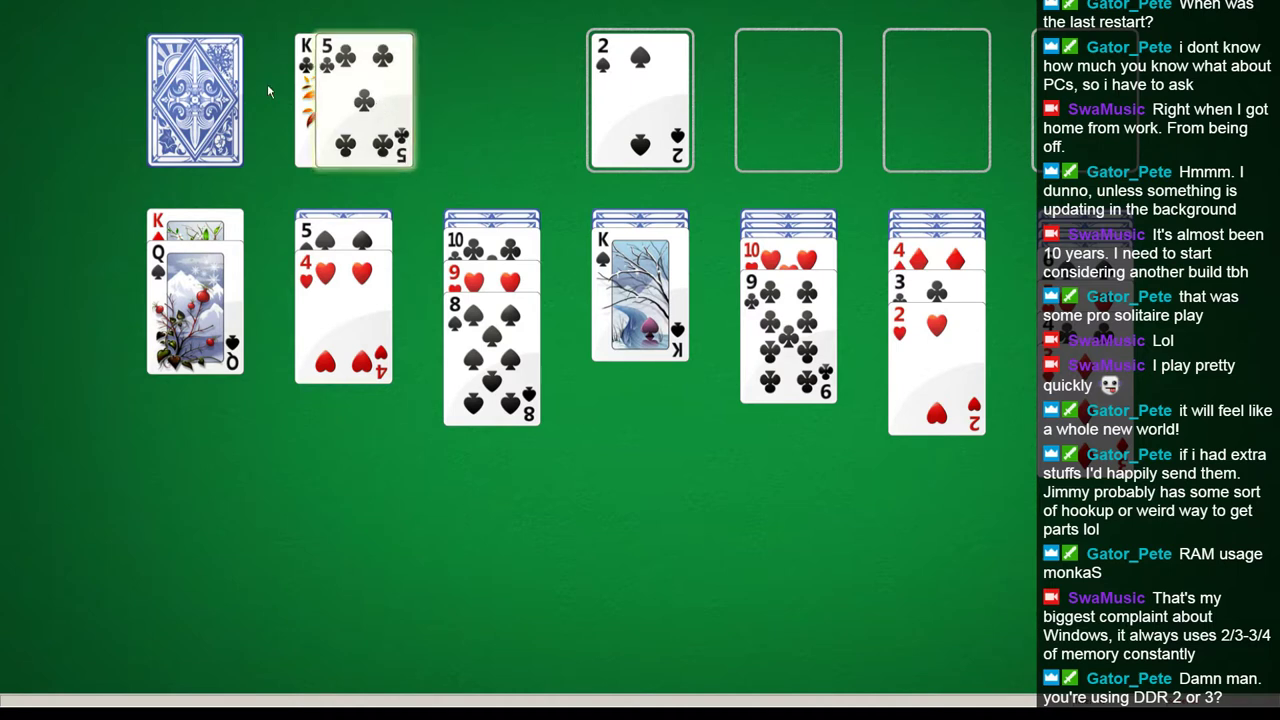
Deal through and recycle the stock, place the 8 of hearts on the 9 of clubs and the queen of hearts on the king of spades.
left_click(220, 95)
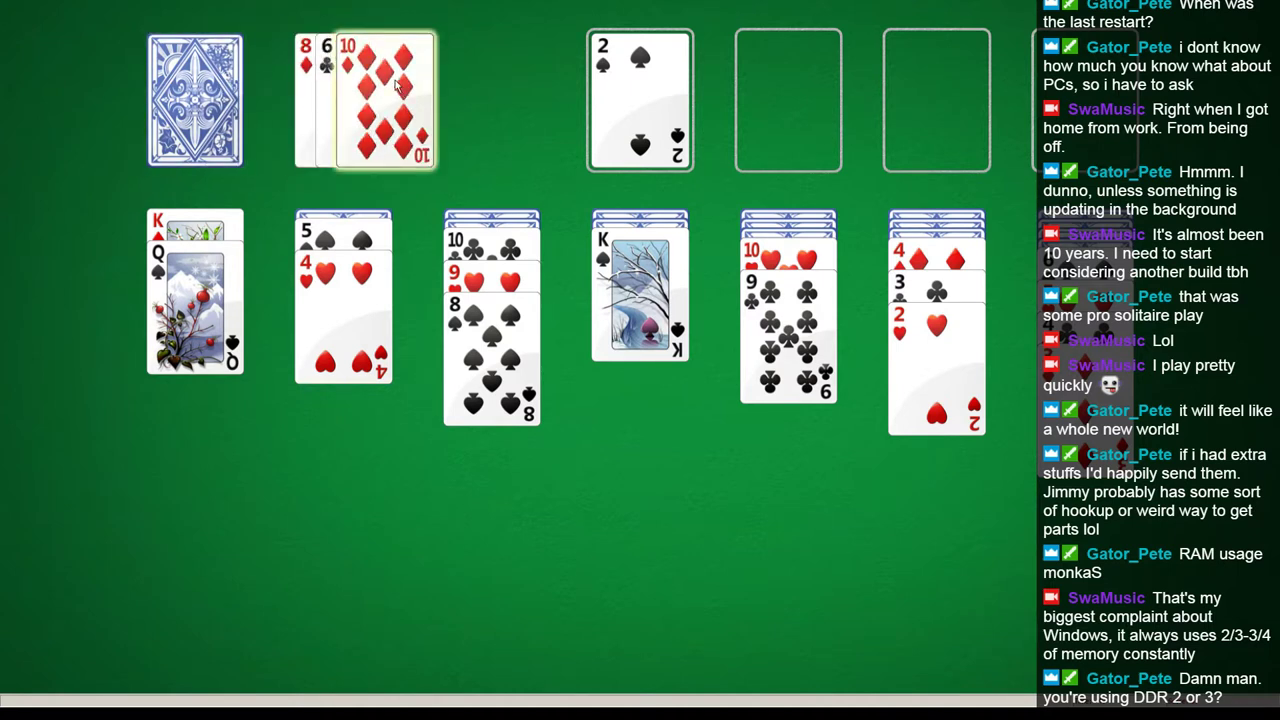
left_click(205, 100)
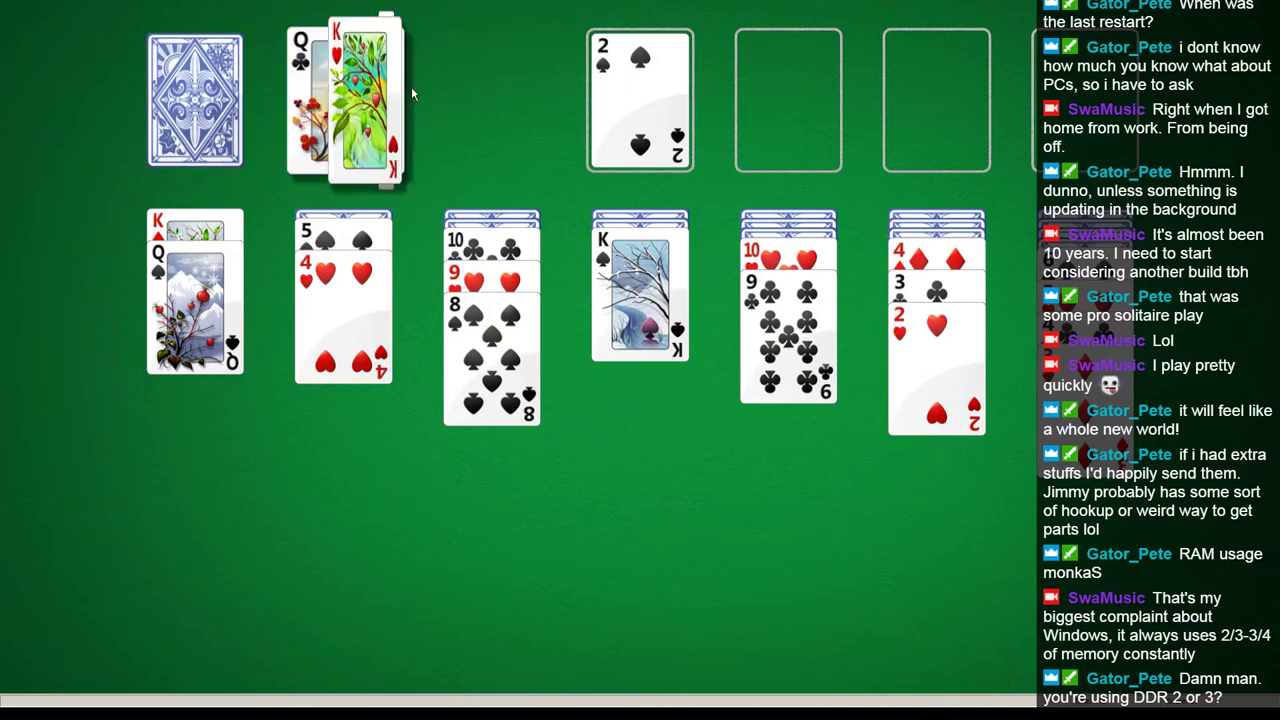
left_click(200, 100)
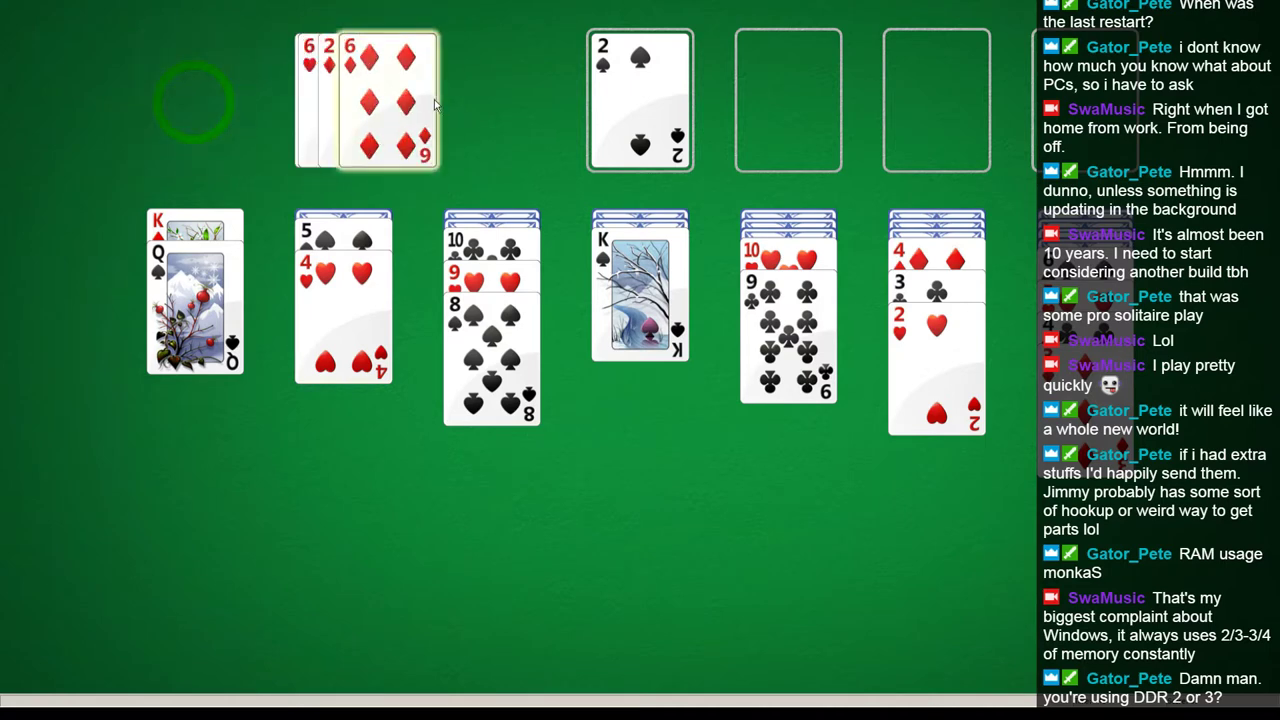
left_click(215, 101)
left_click(215, 101)
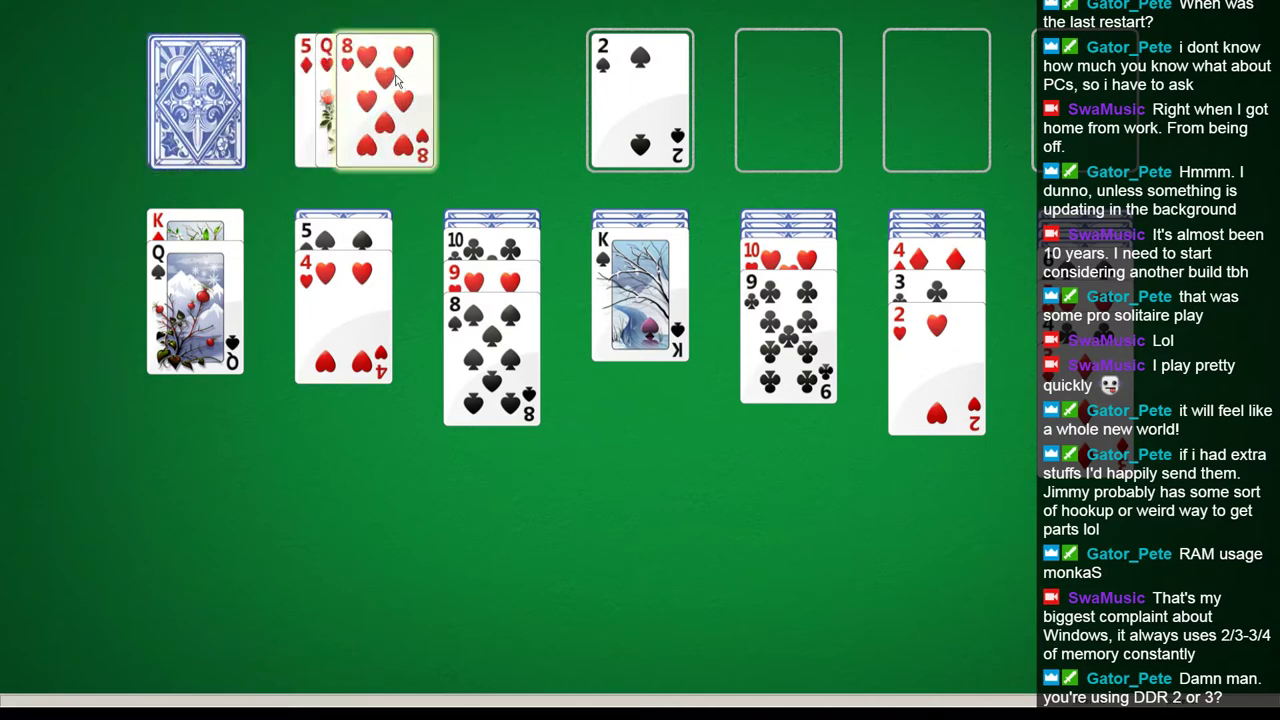
left_click(412, 125)
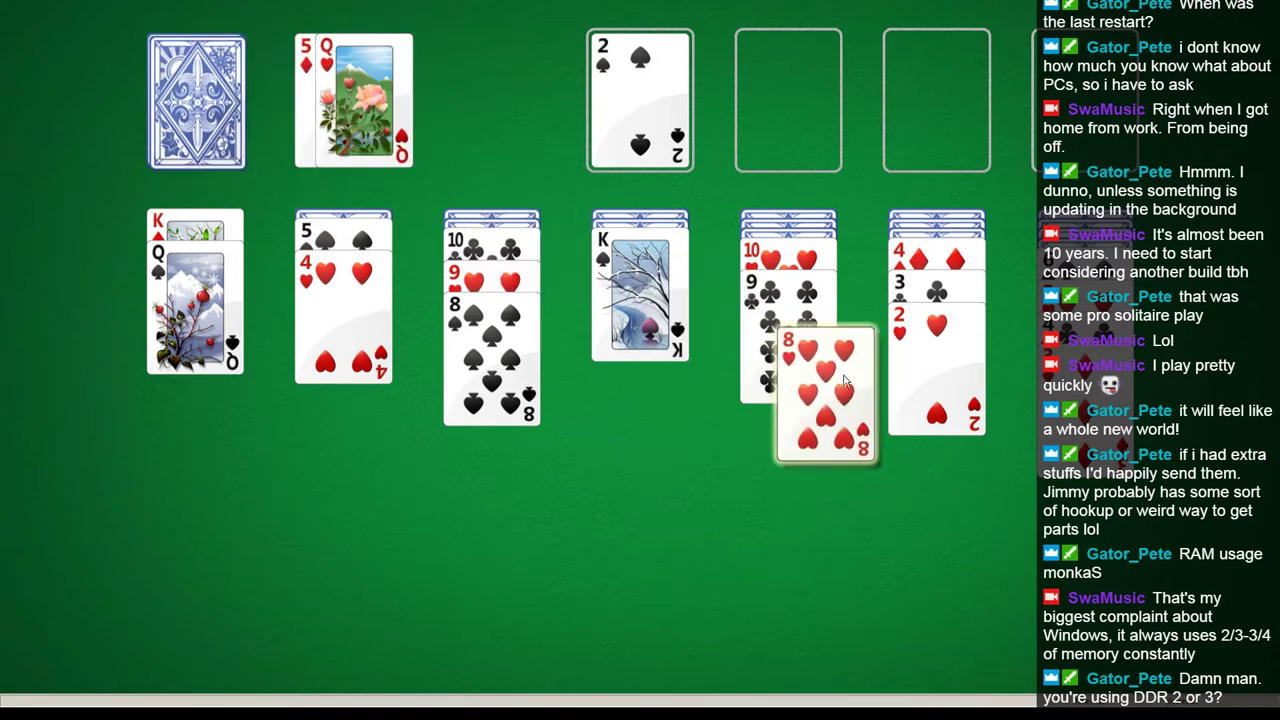
left_click(415, 125)
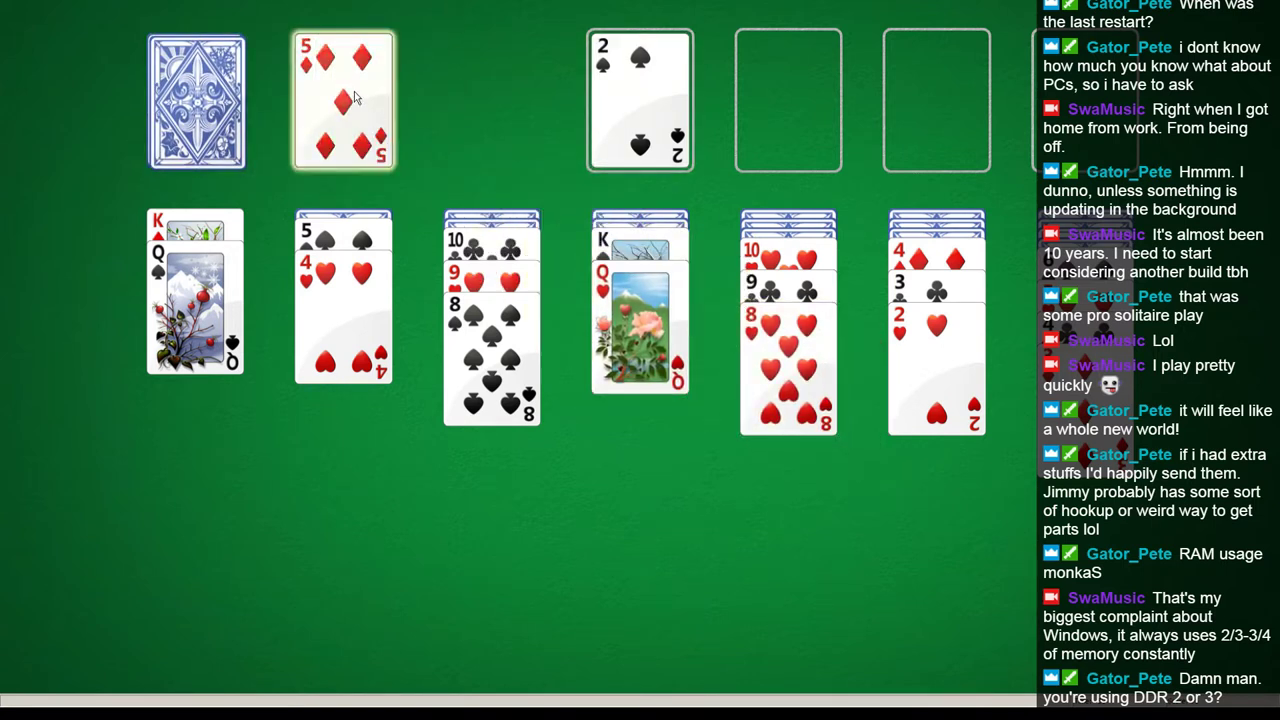
left_click(200, 105)
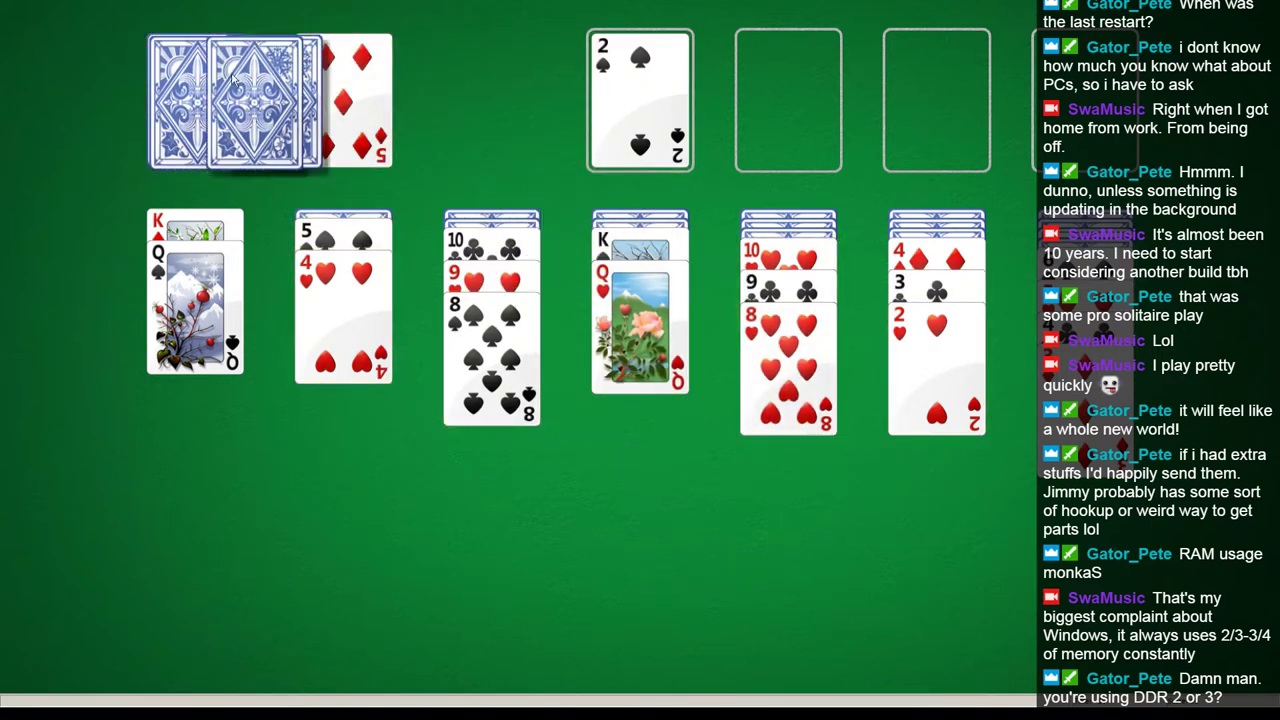